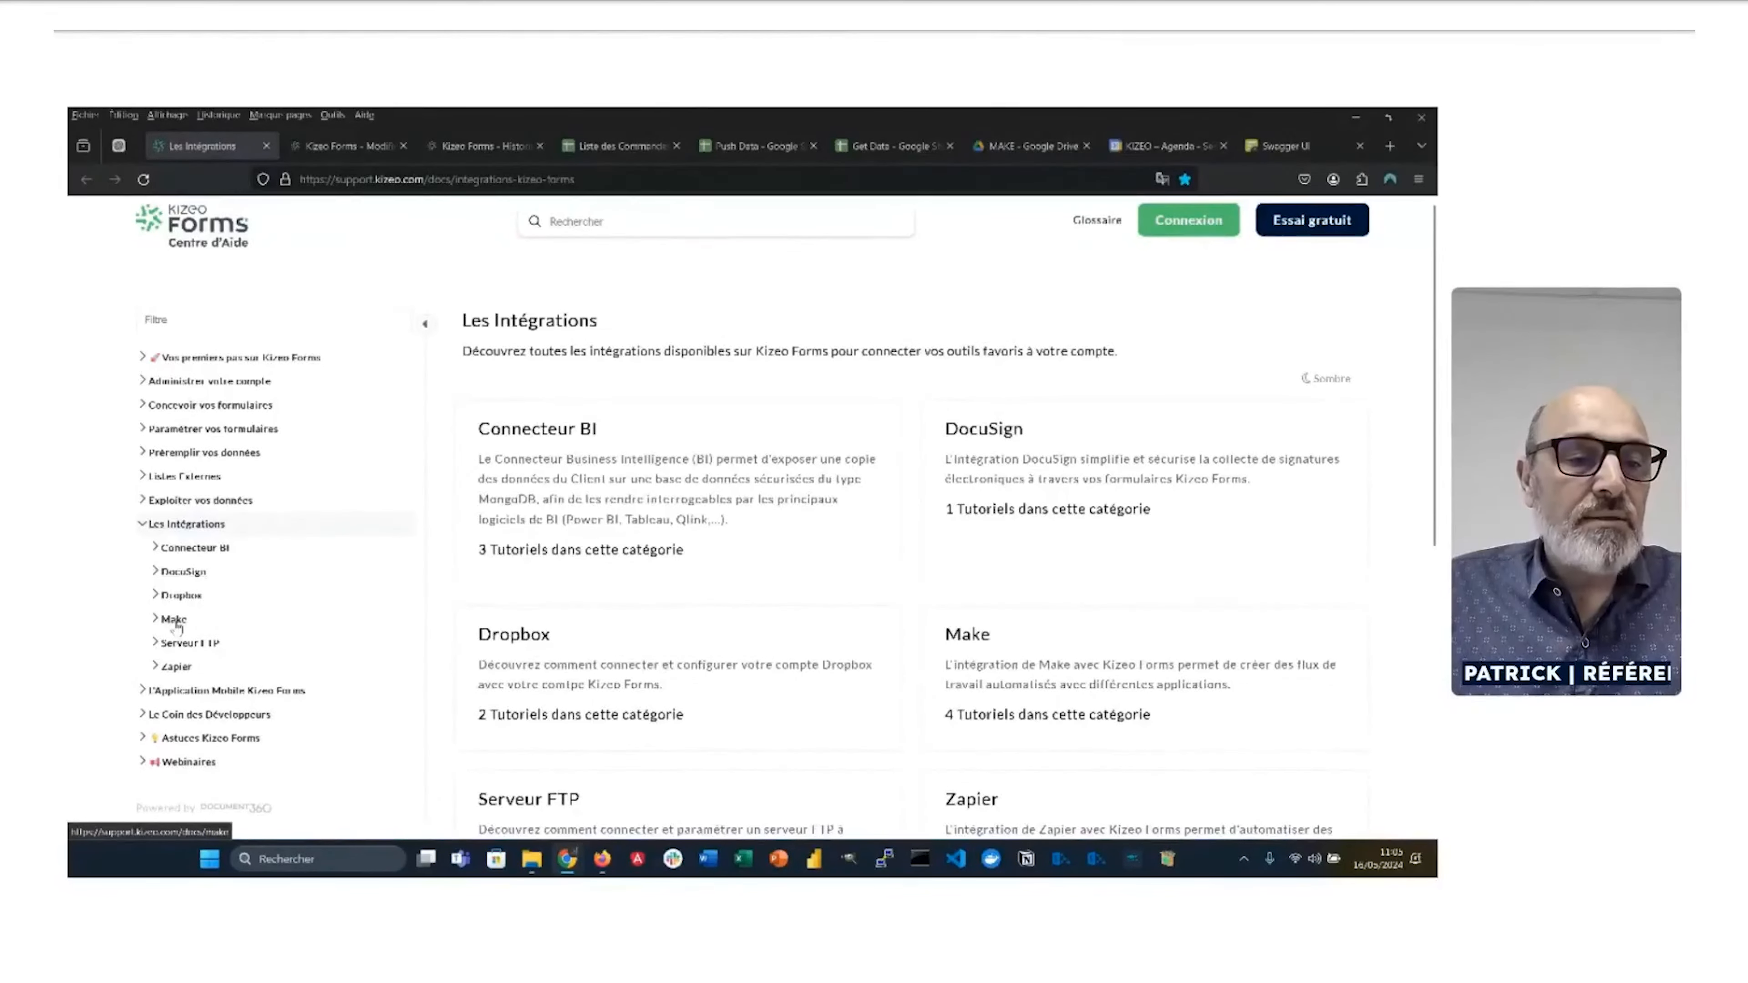
Step: Open the Make category's article 'Découvrir l'intégration Make et Kizeo Forms' and read down to the API key section
right_click(170, 669)
click(169, 622)
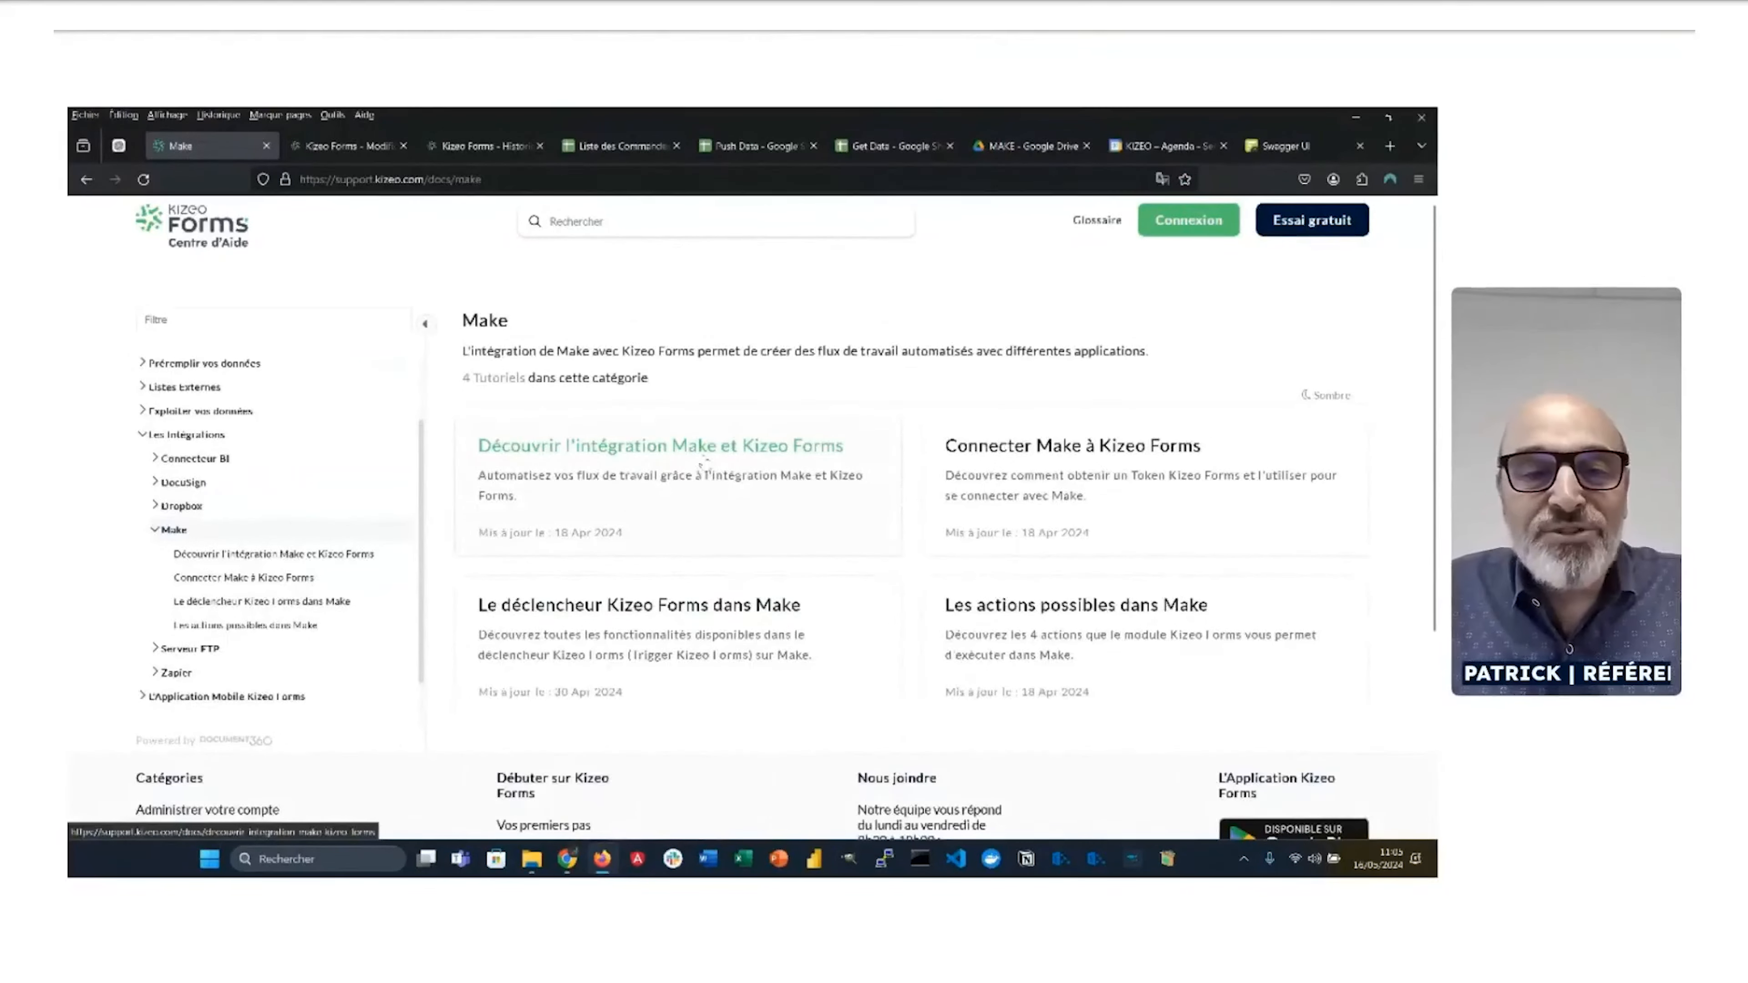
click(703, 460)
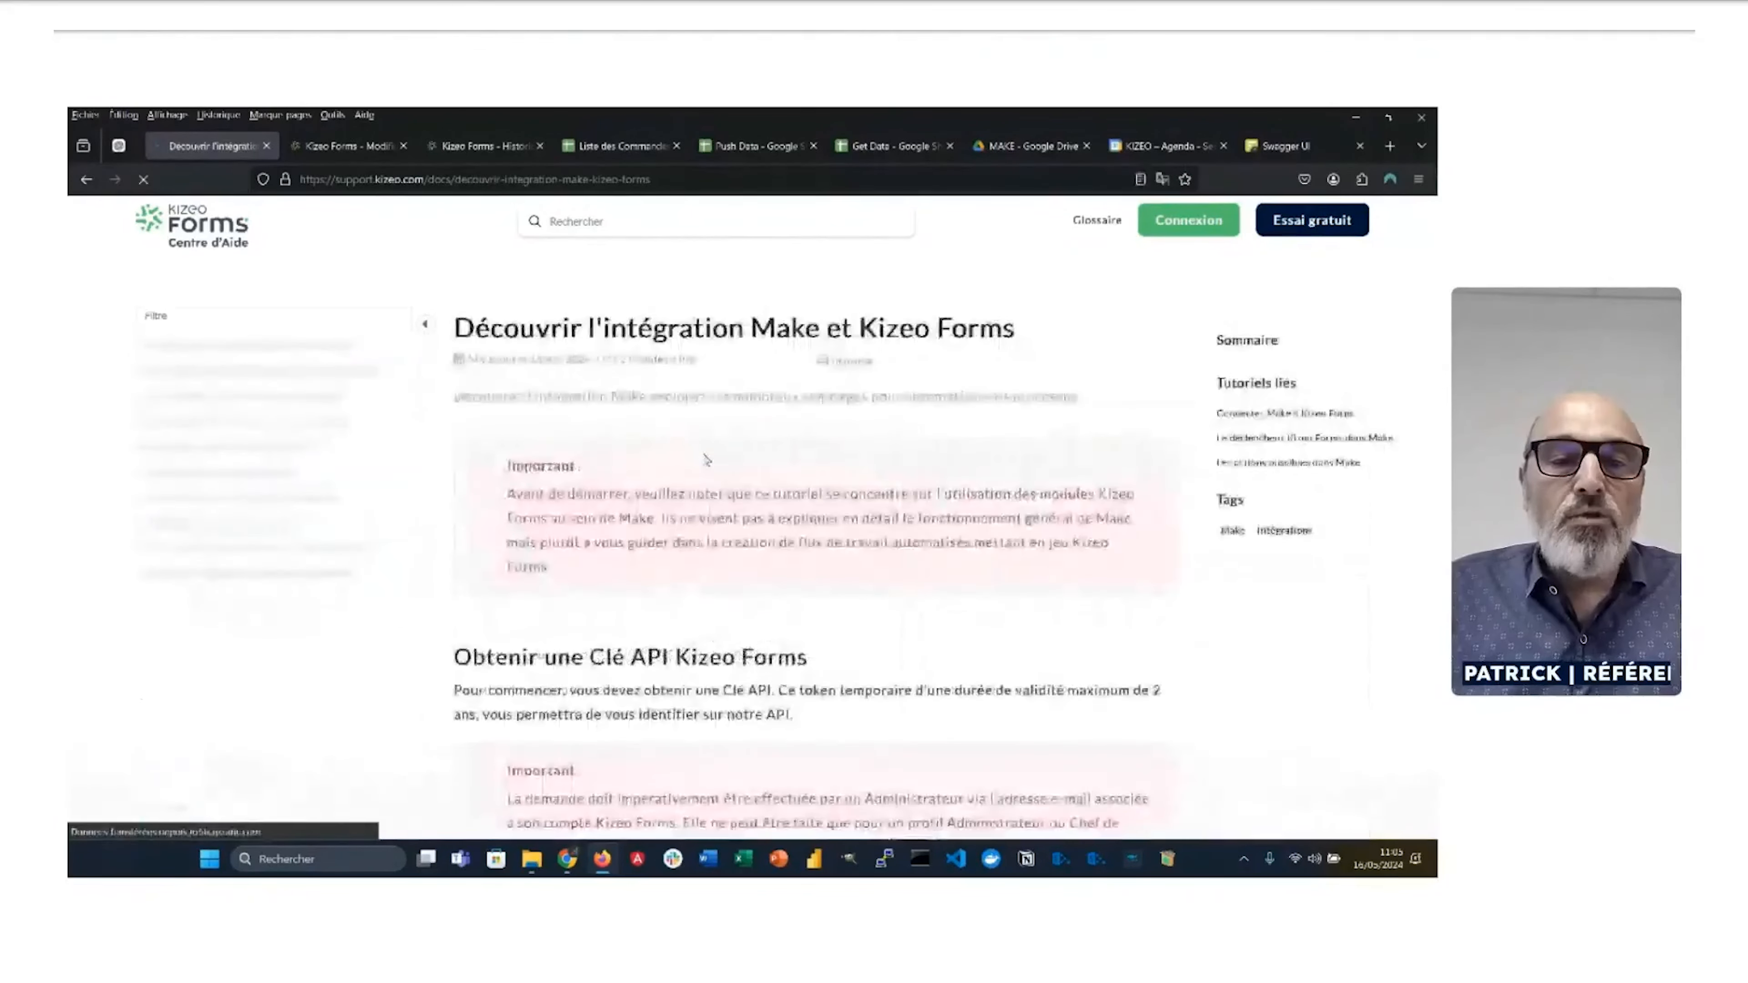
scroll(721, 518, down, 3)
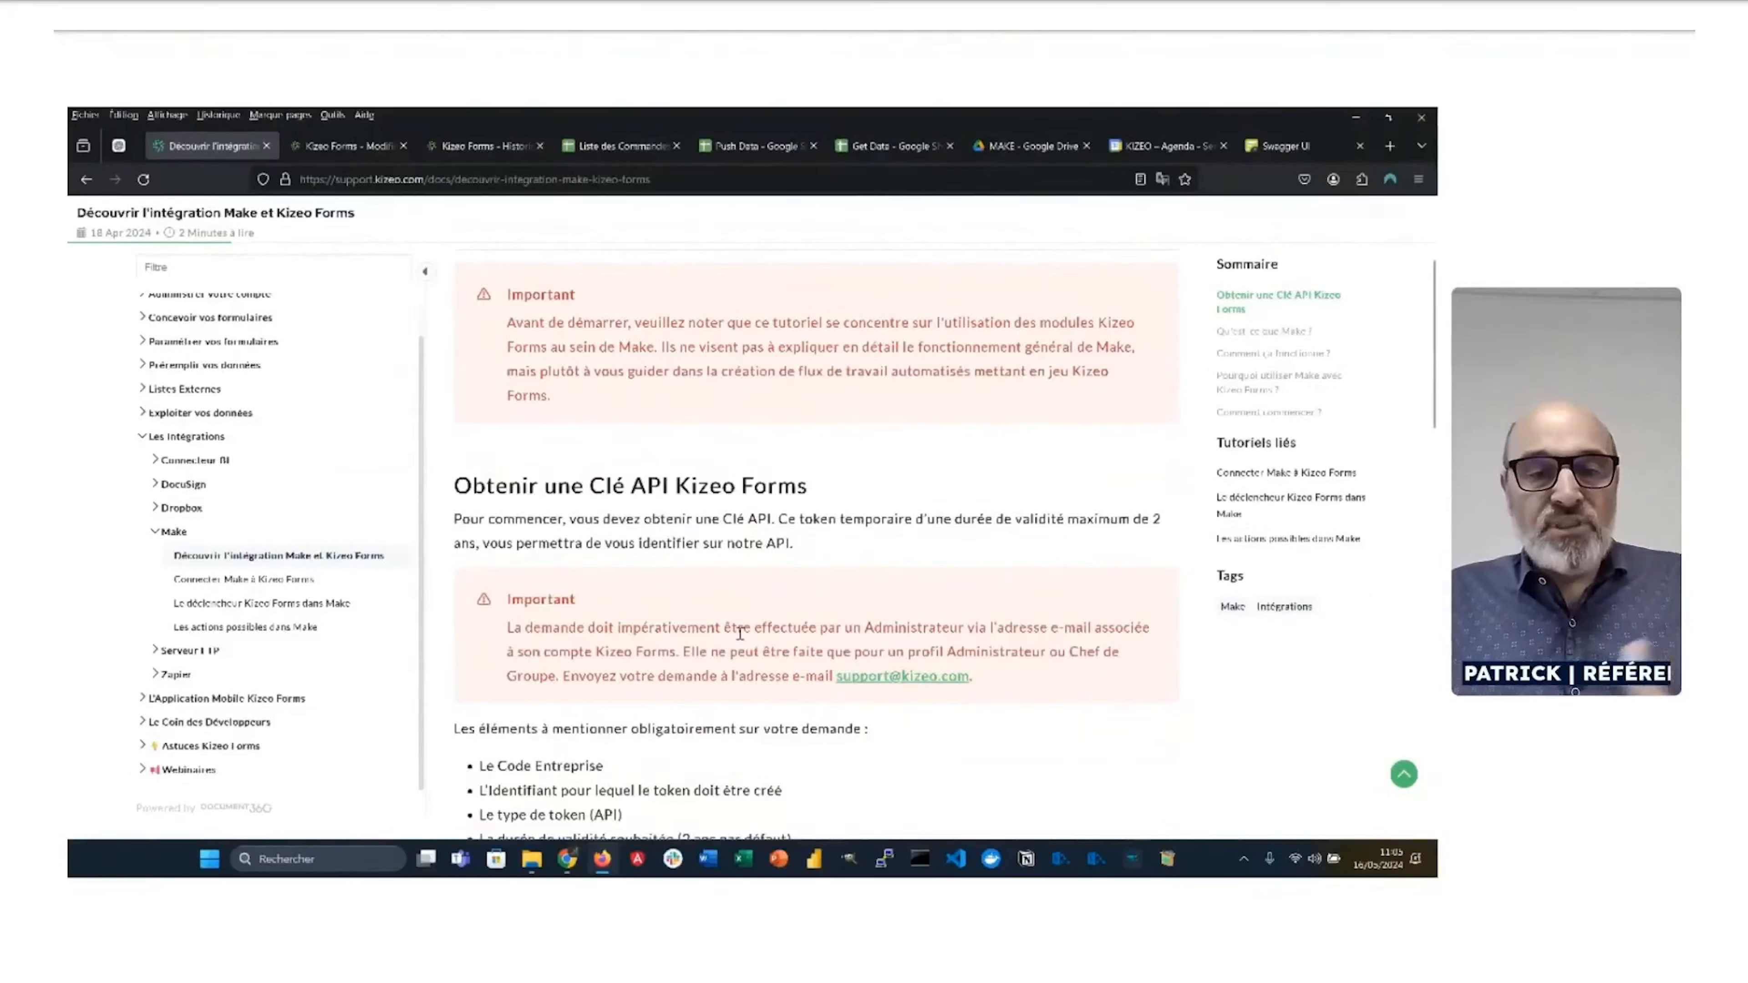
scroll(740, 637, down, 2)
scroll(741, 642, down, 1)
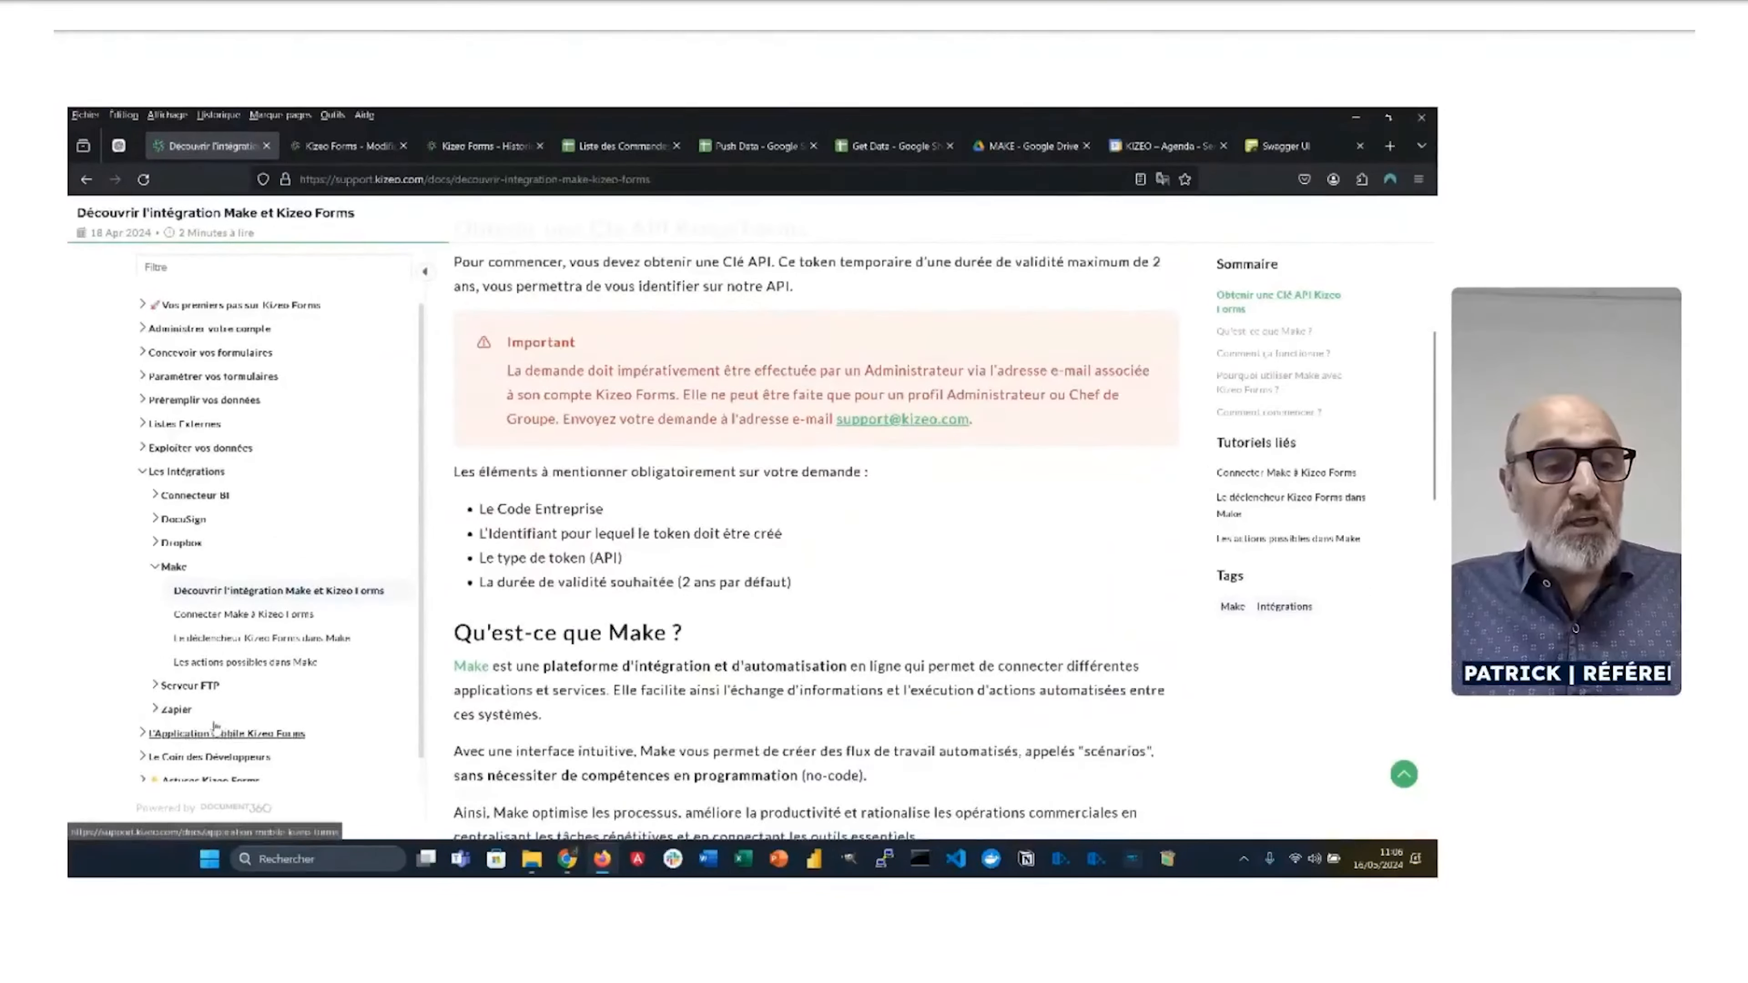
Step: Open the Zapier category's introductory article and scroll through it
click(176, 710)
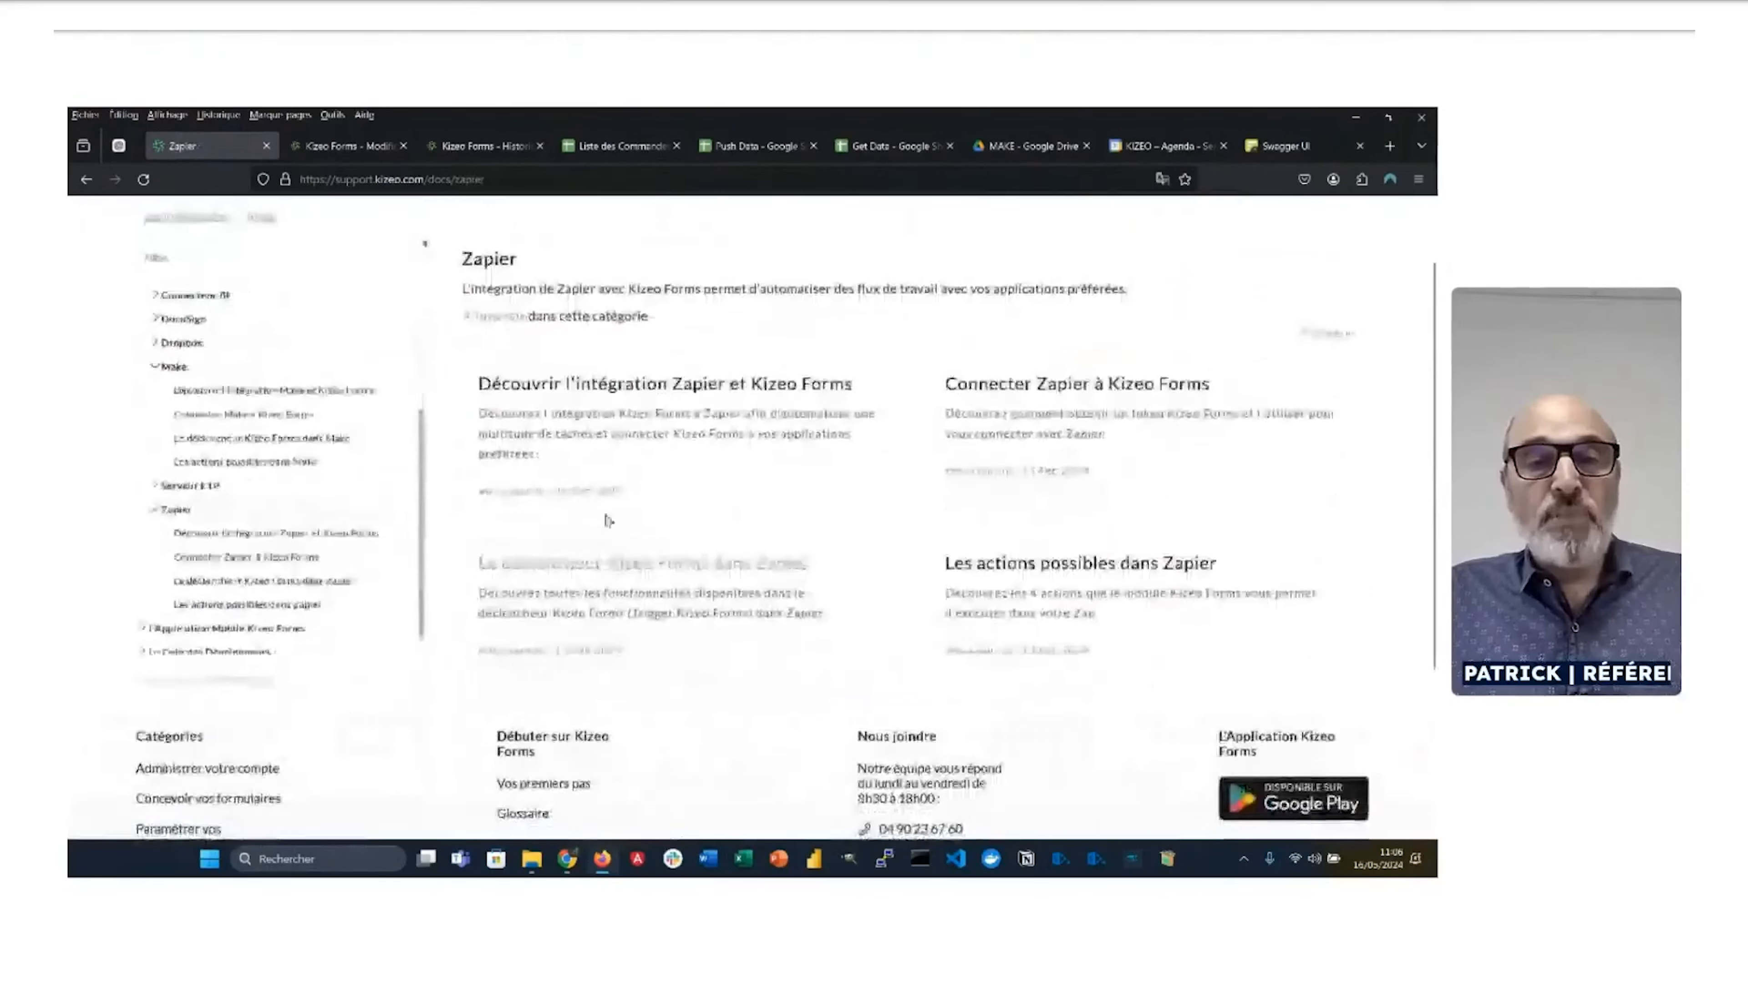
click(792, 516)
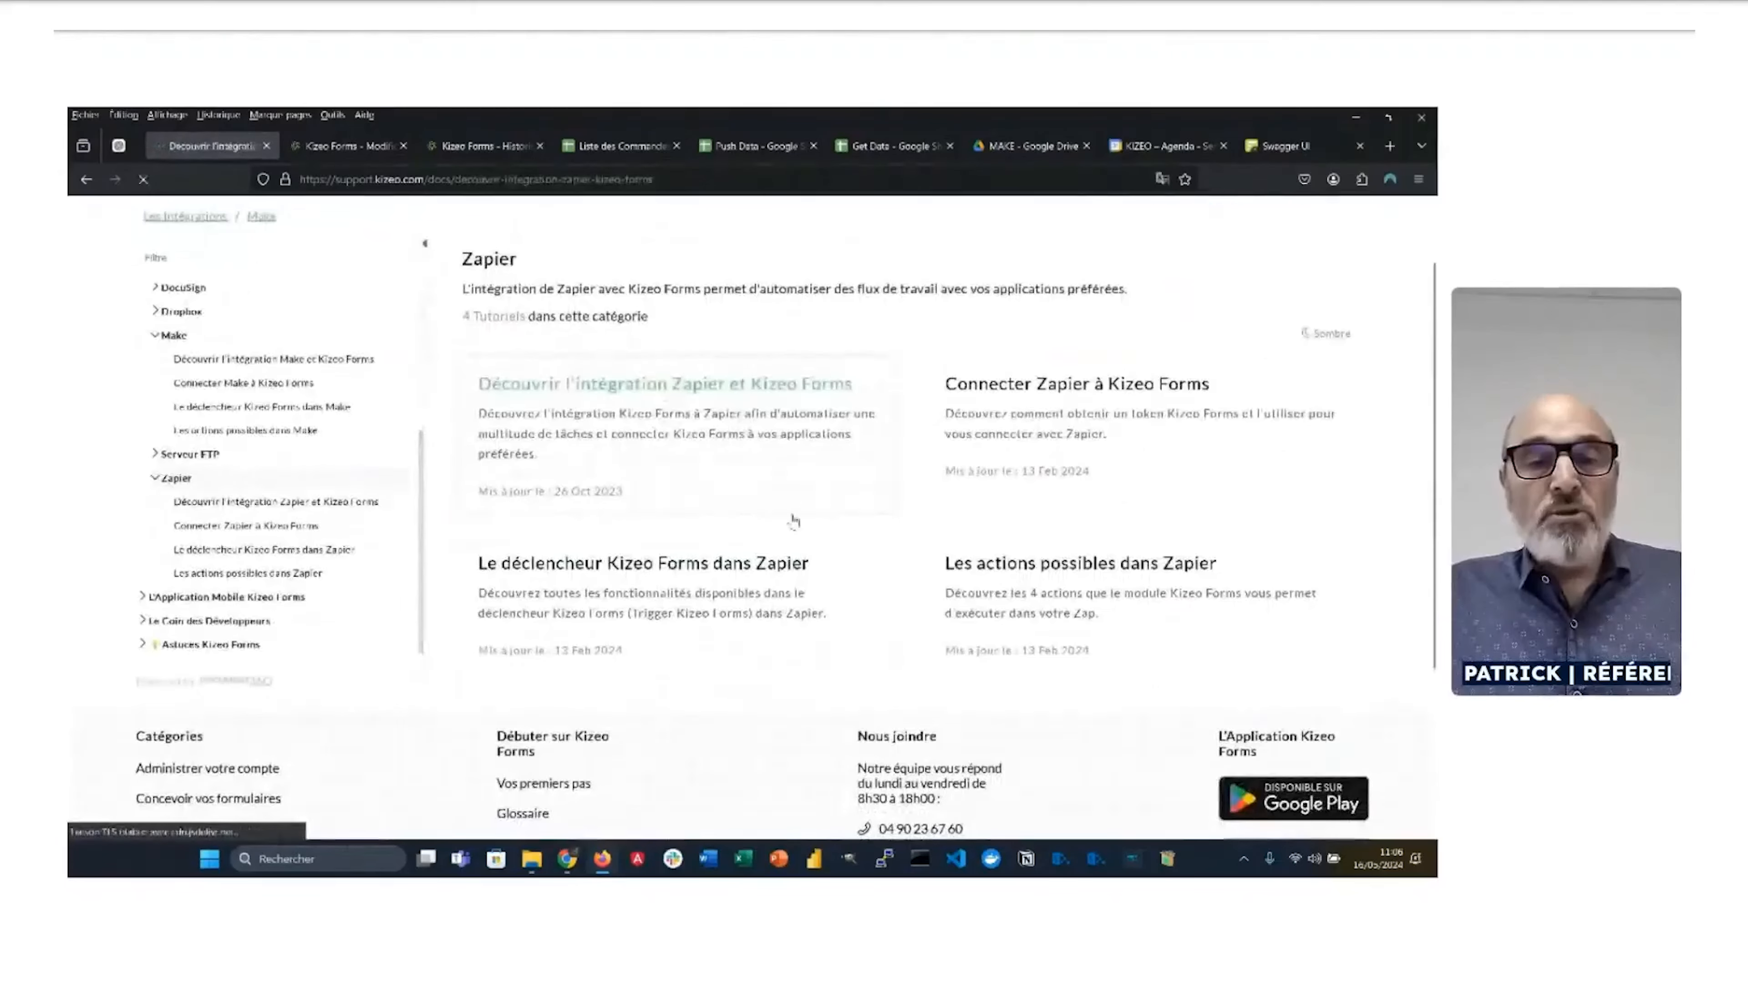
scroll(691, 539, down, 2)
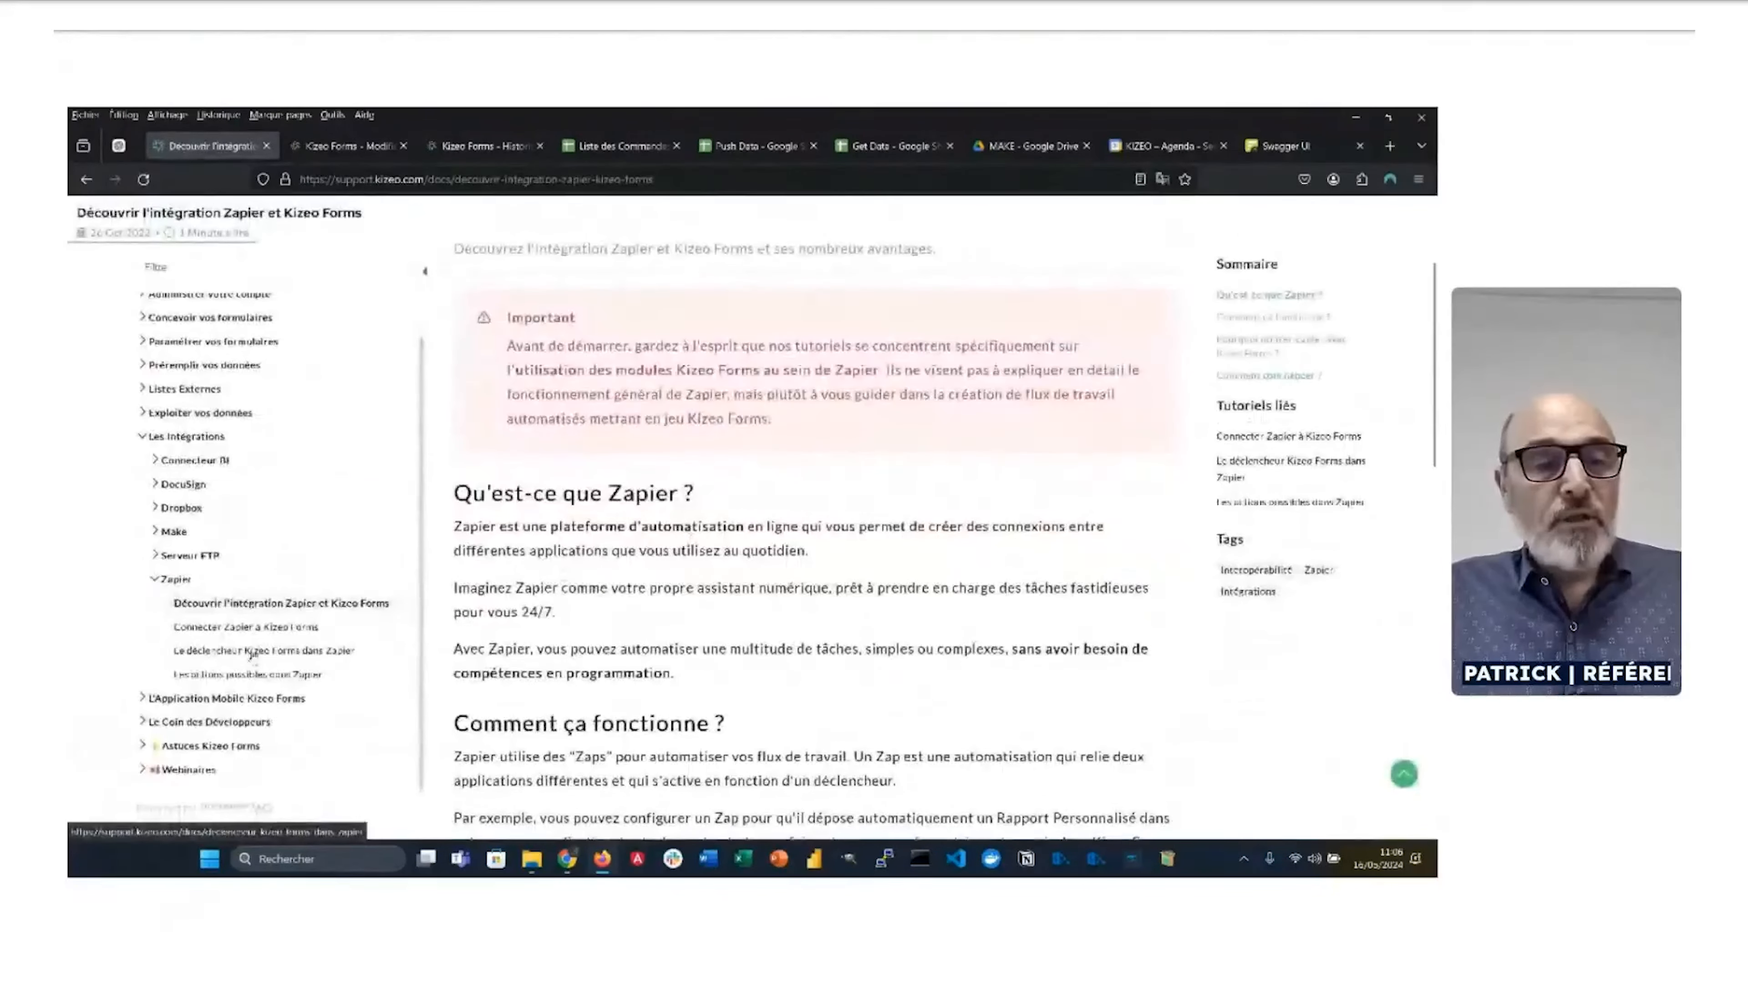
Step: Open 'Le déclencheur Kizeo Forms dans Zapier' and read through its App & event section
click(253, 652)
scroll(788, 629, down, 2)
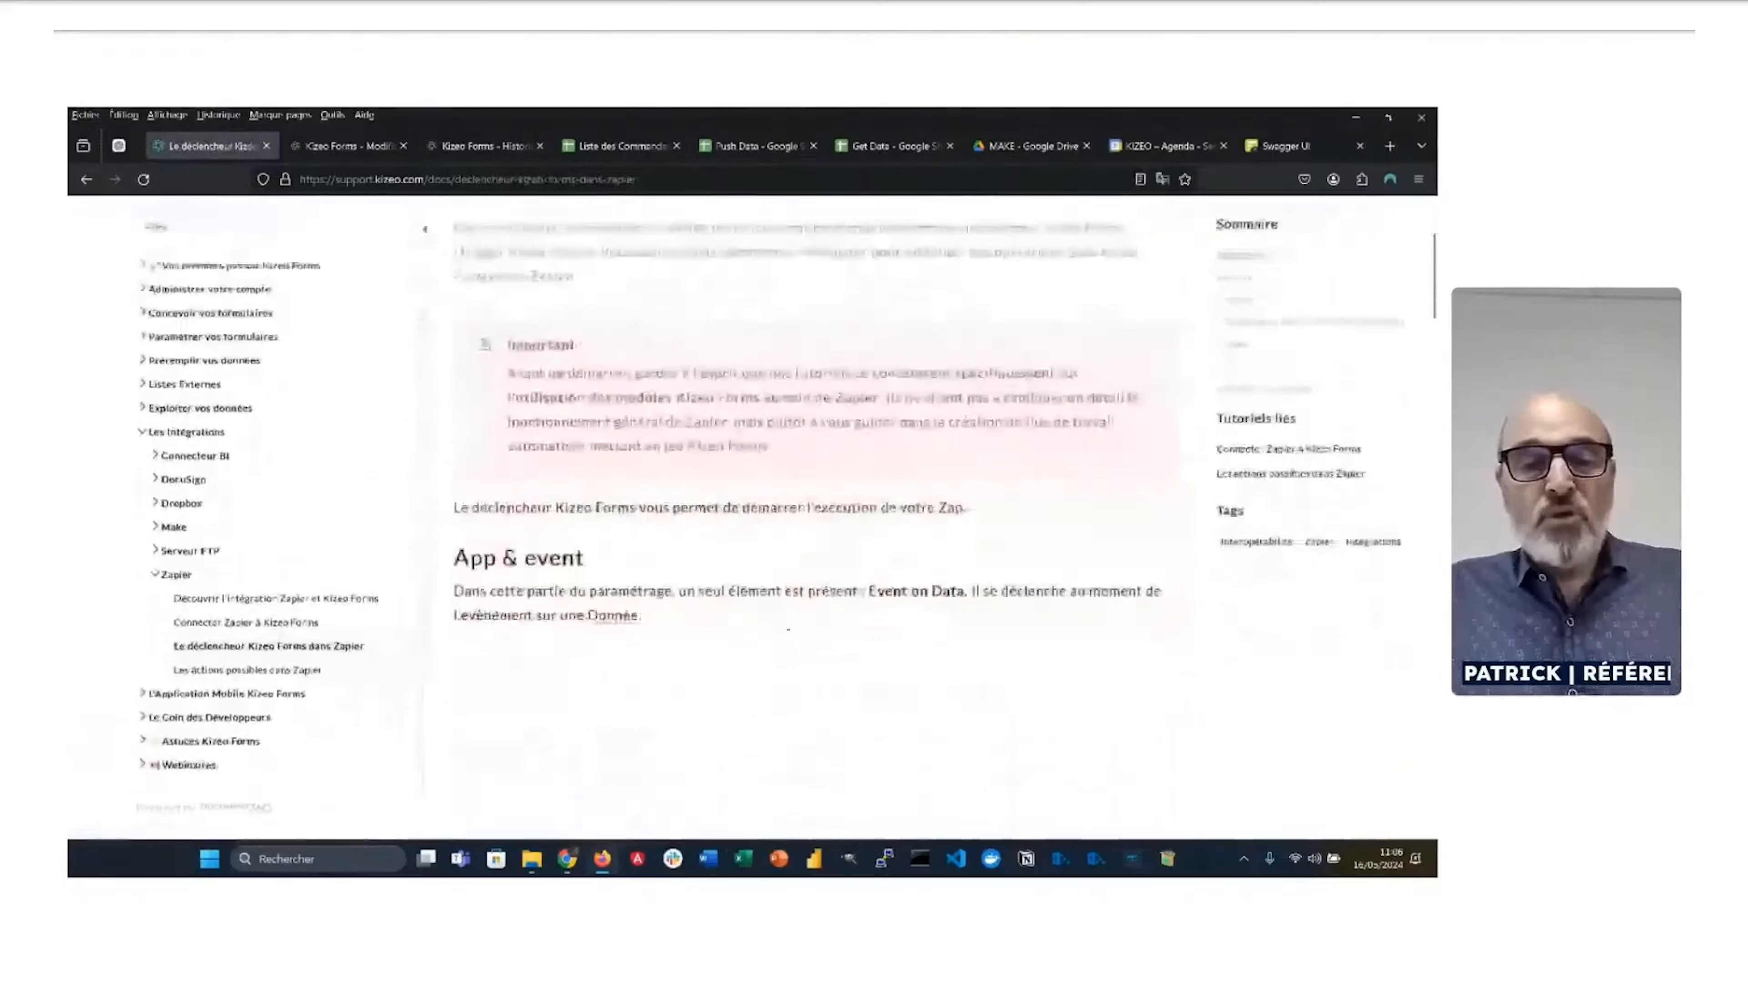
scroll(788, 629, down, 4)
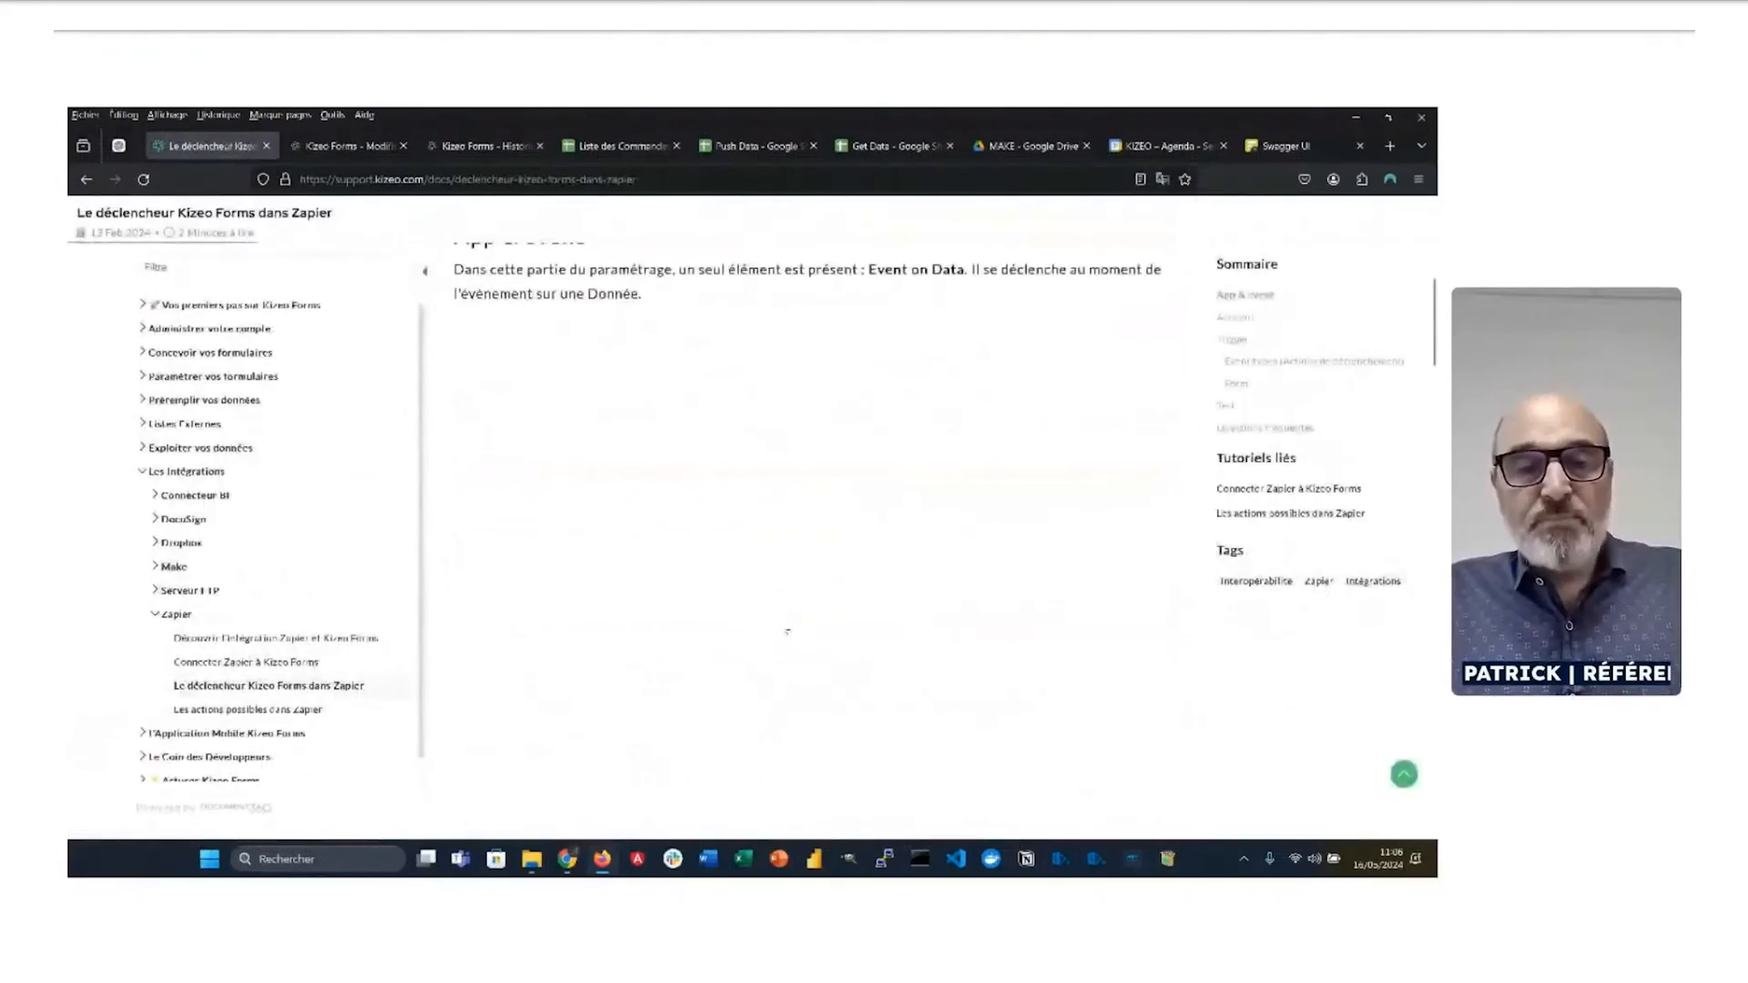
scroll(786, 629, down, 1)
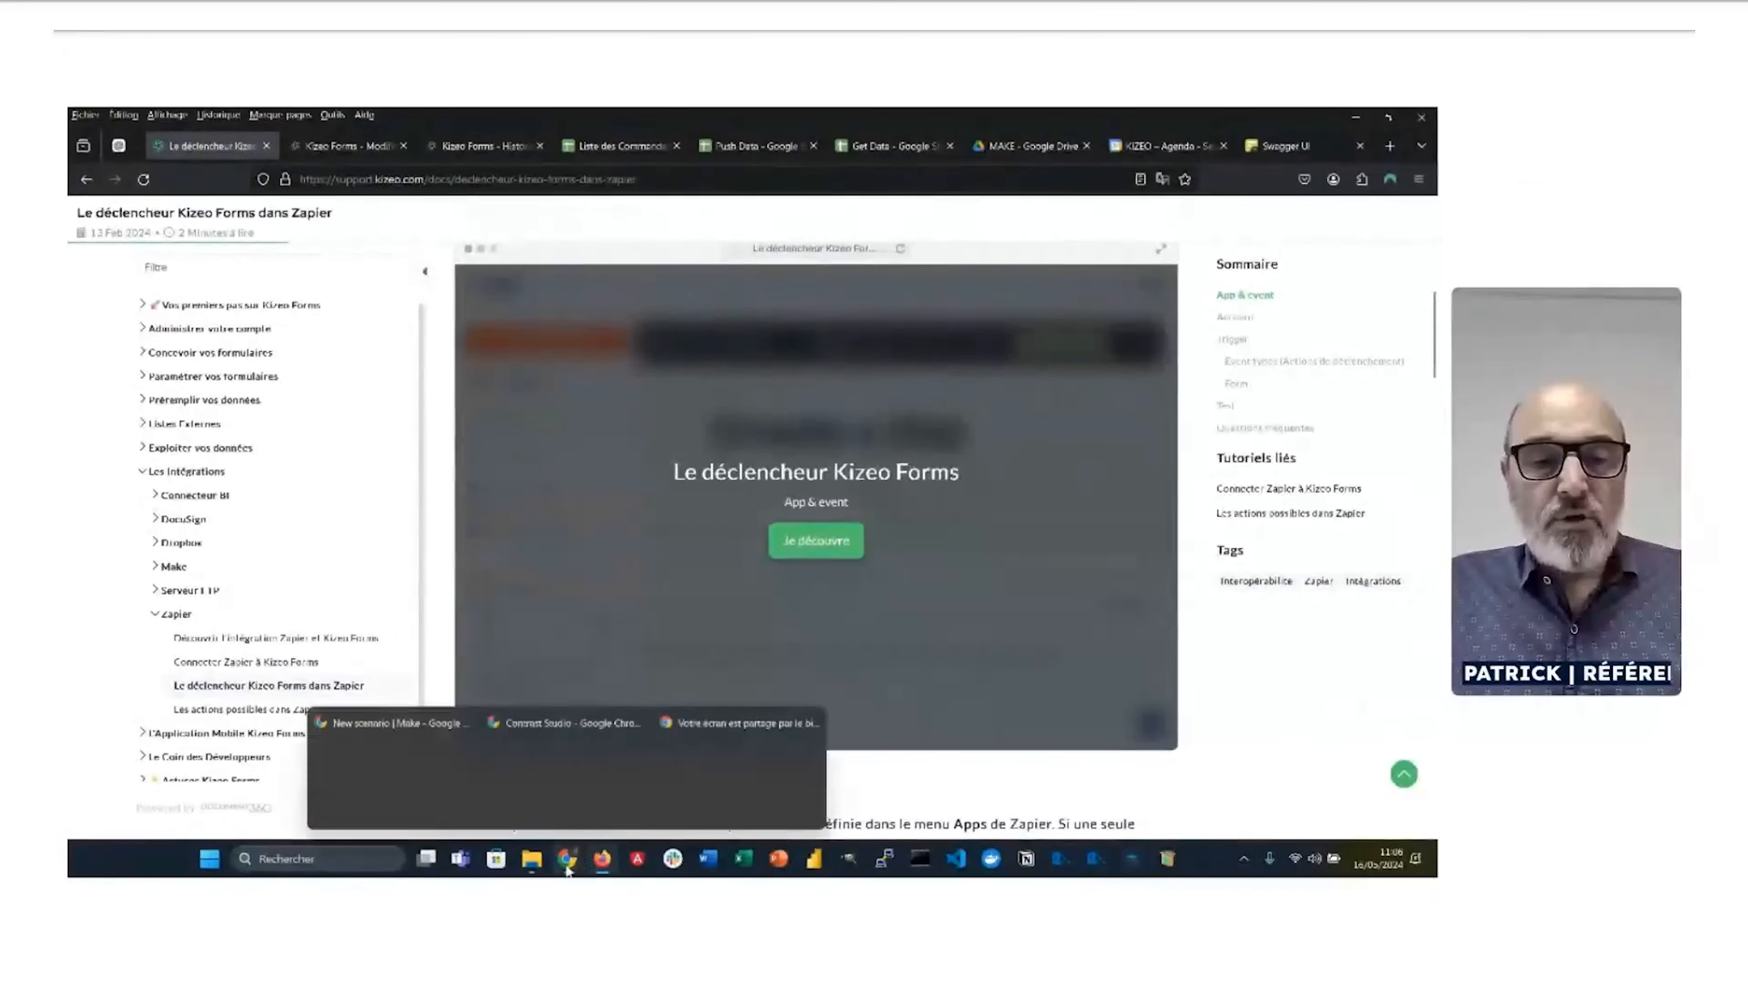
Step: In the Make window, rename the new scenario to 'Démo Webinaire'
mouse_move(567, 870)
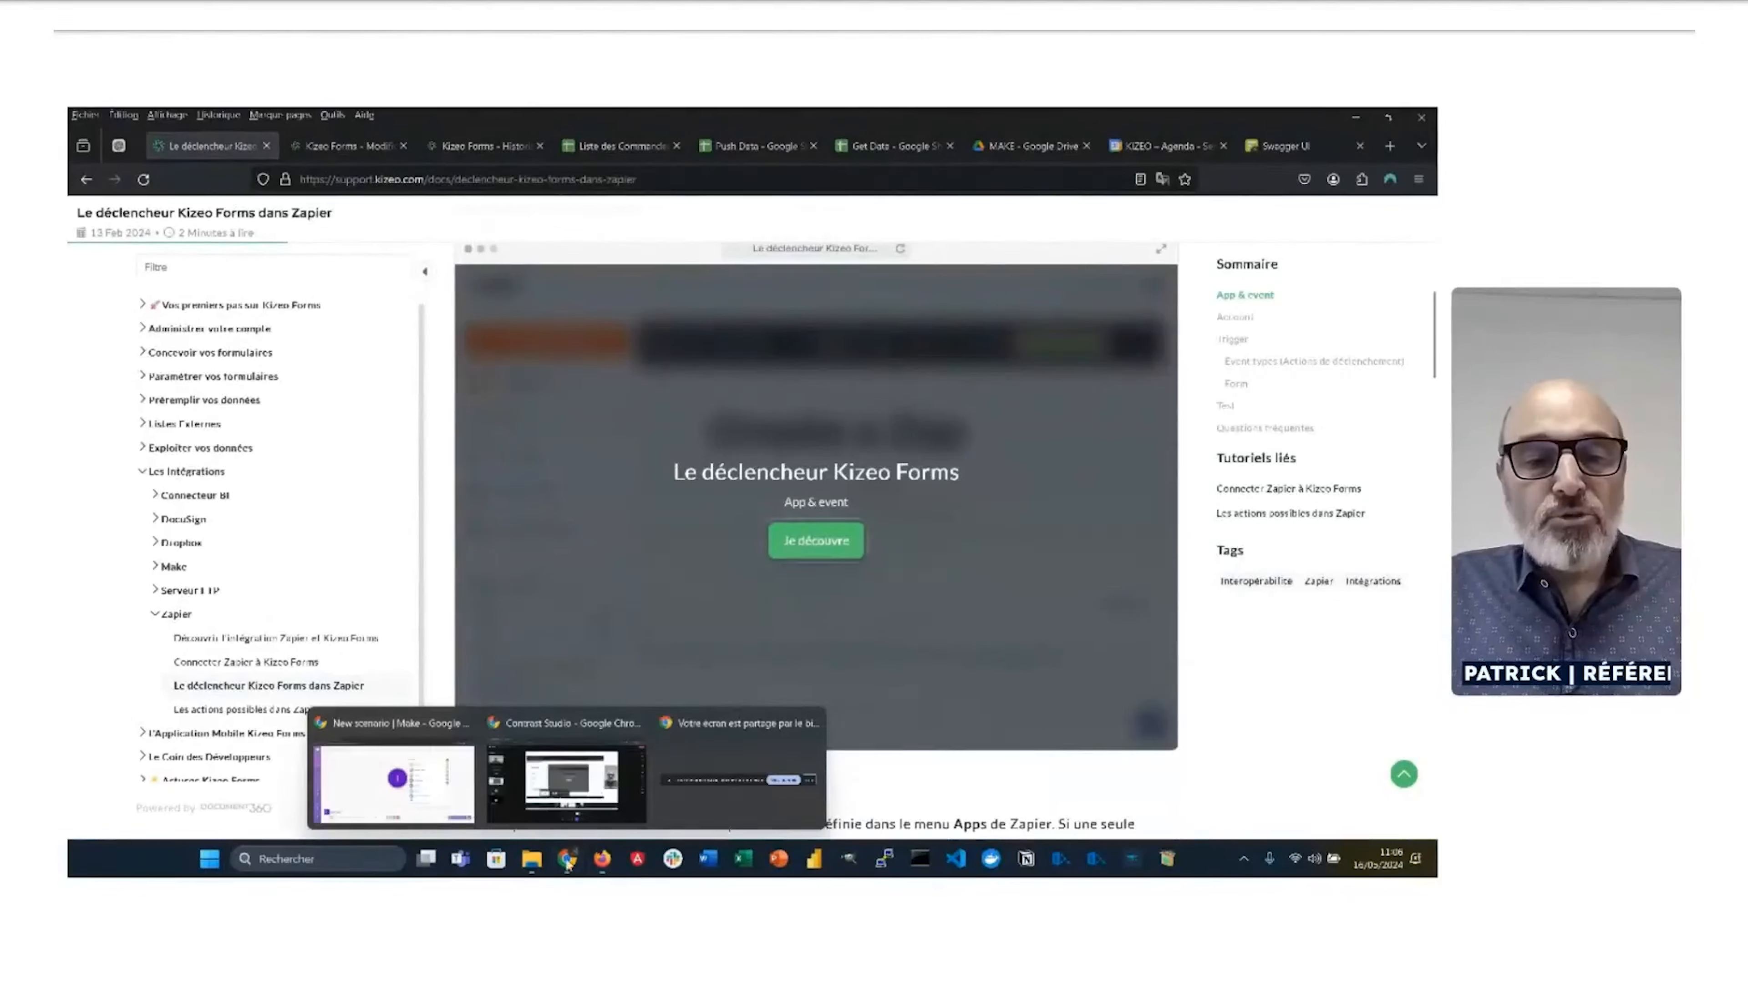
click(438, 804)
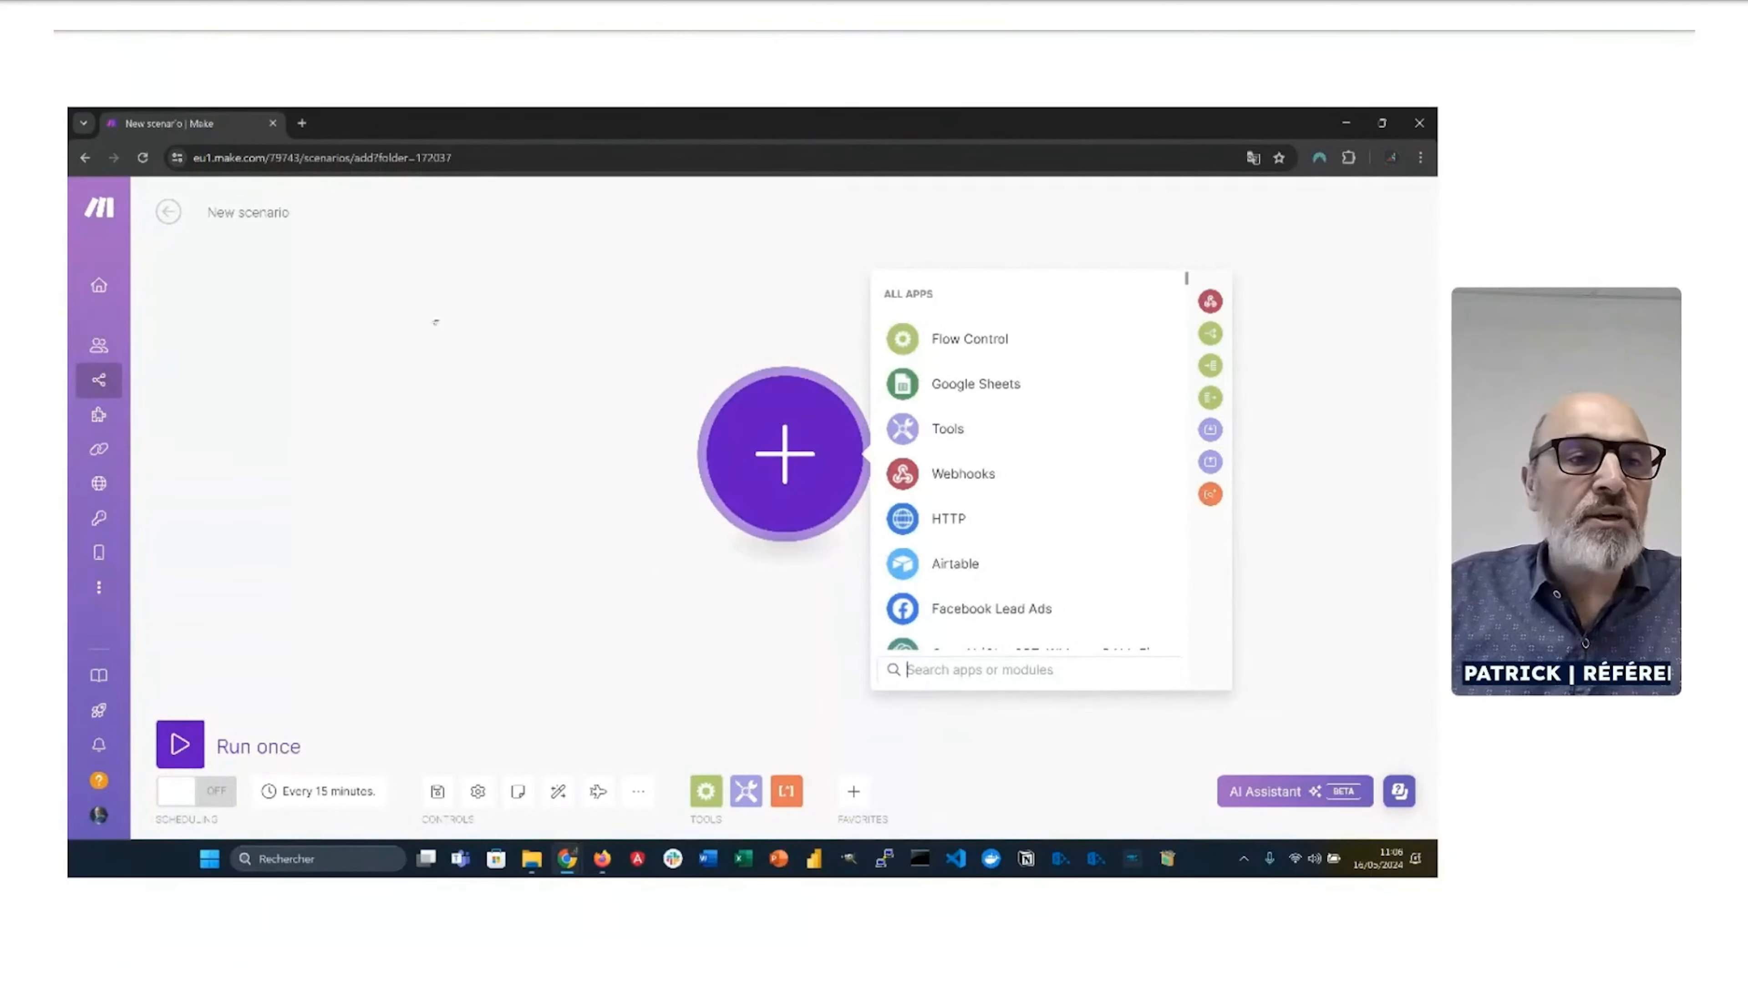
click(289, 207)
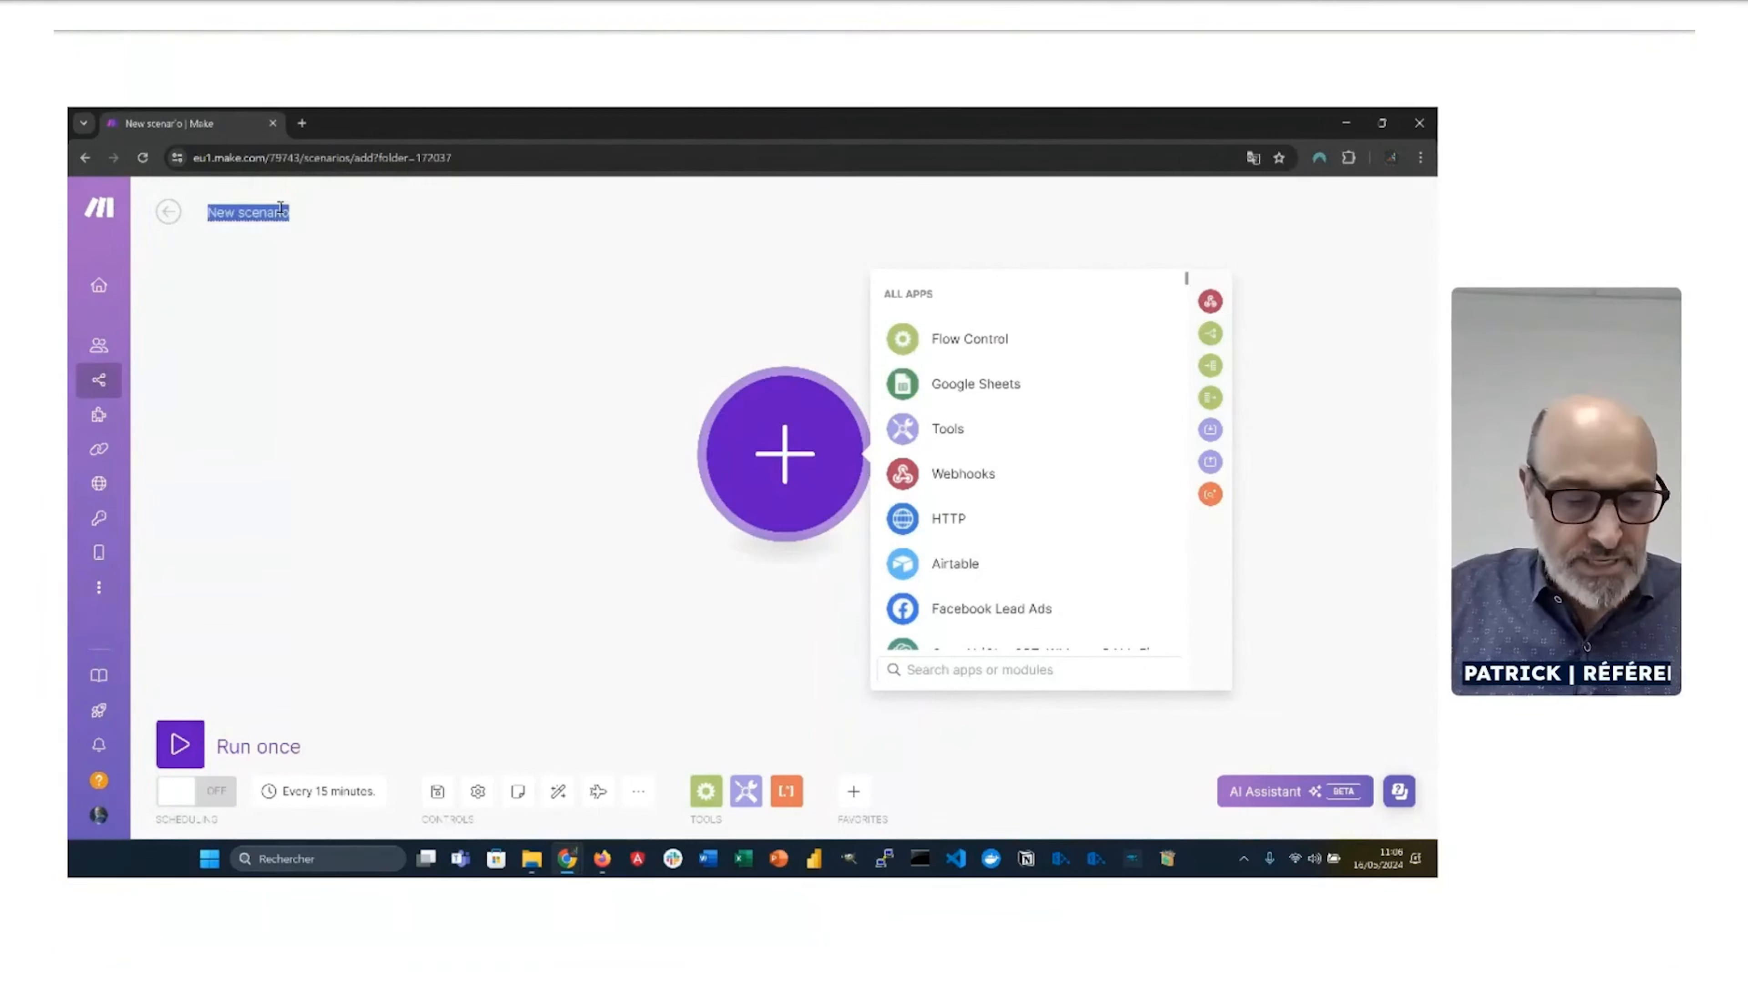
text(Démo)
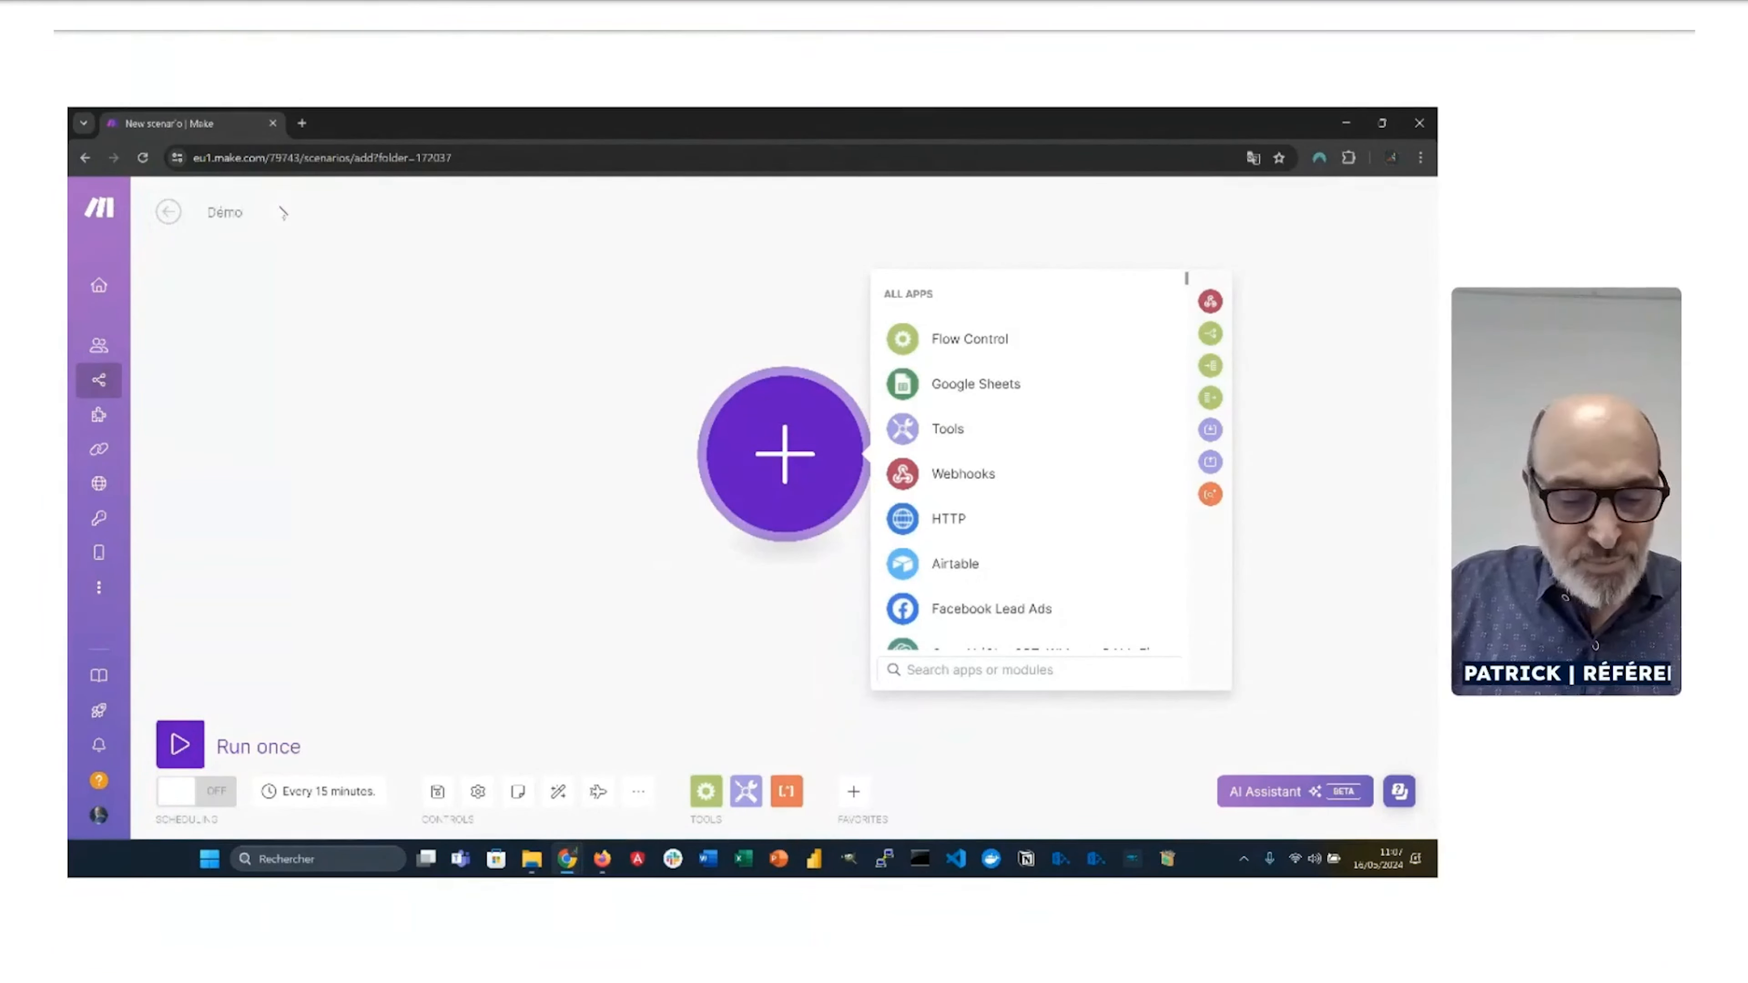
text( Webinaire)
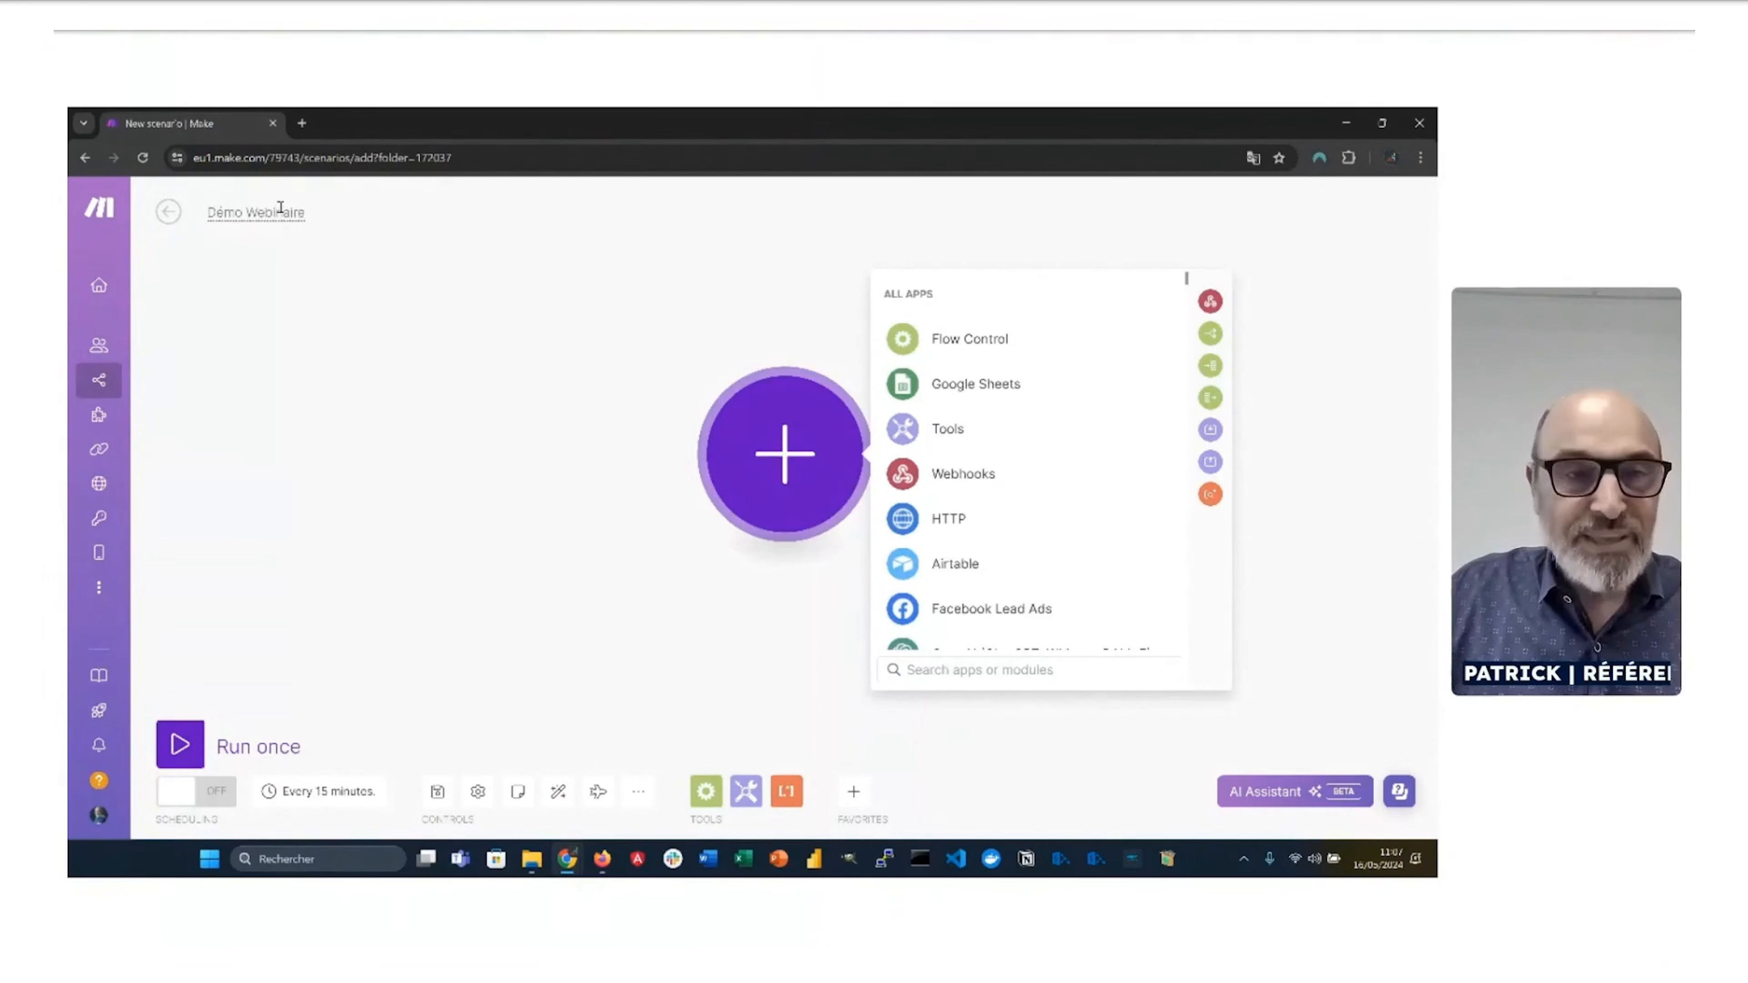
click(331, 482)
Step: Add a first Kizeo Forms module using the Watch Data Event trigger
click(750, 449)
text(kizeo)
click(981, 386)
click(981, 441)
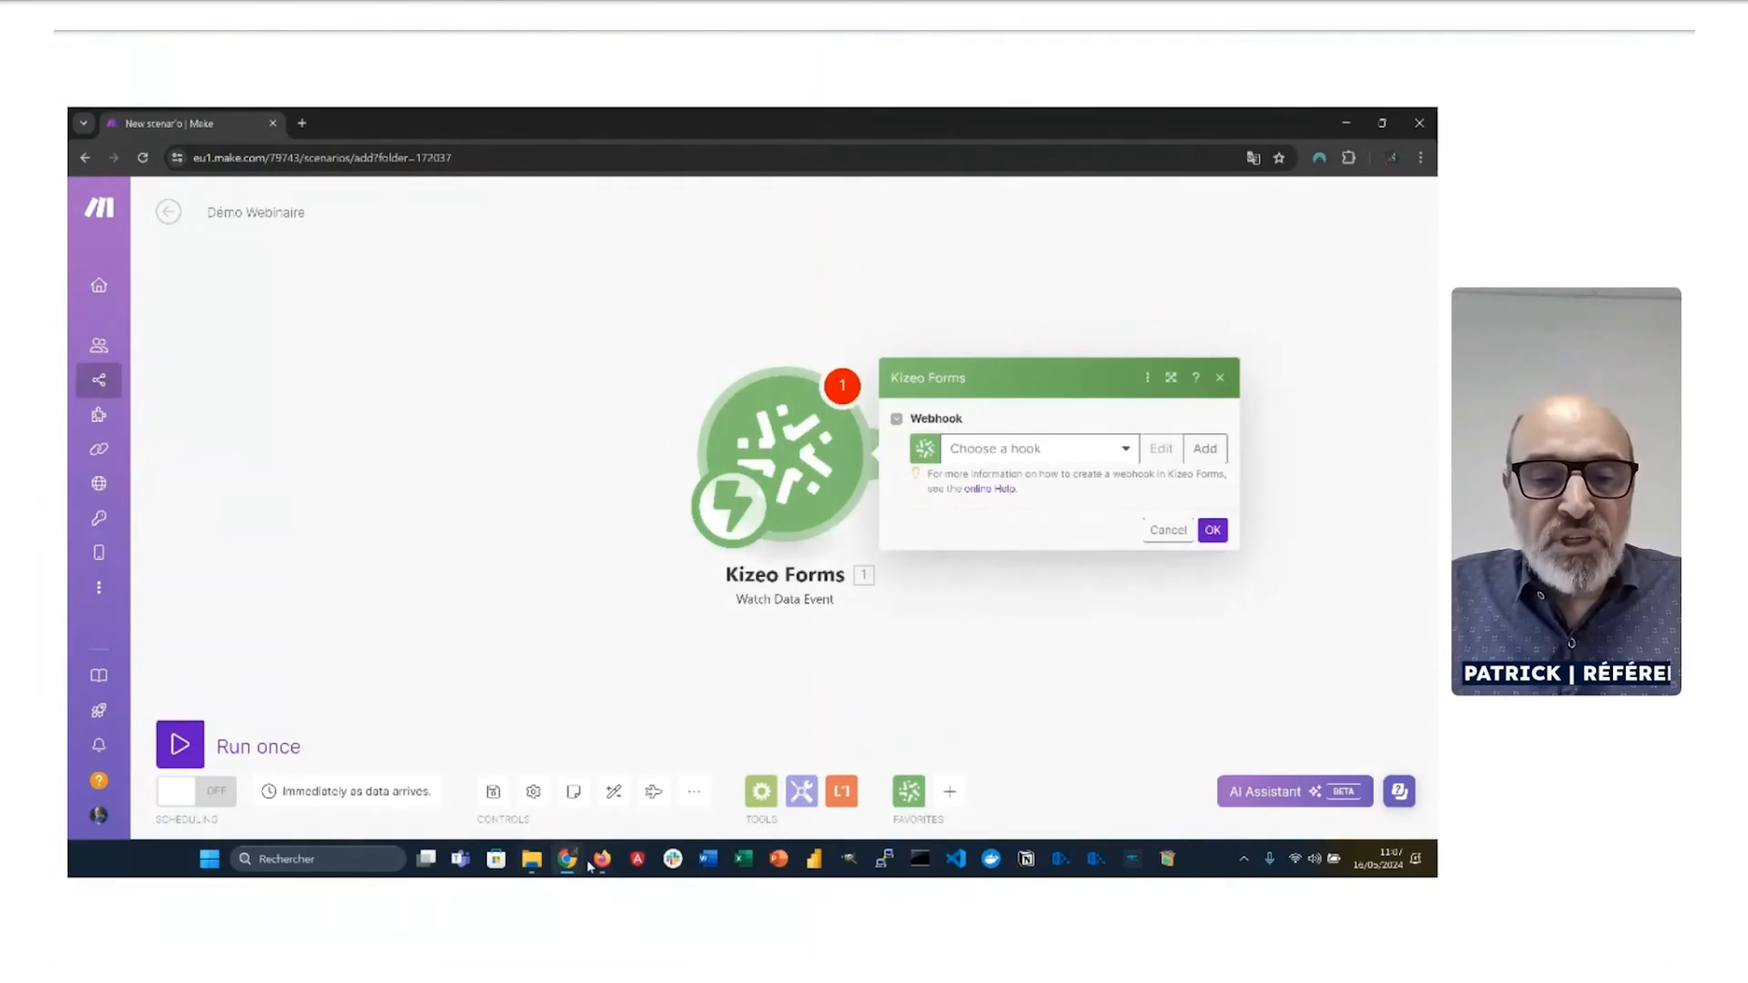
mouse_move(597, 865)
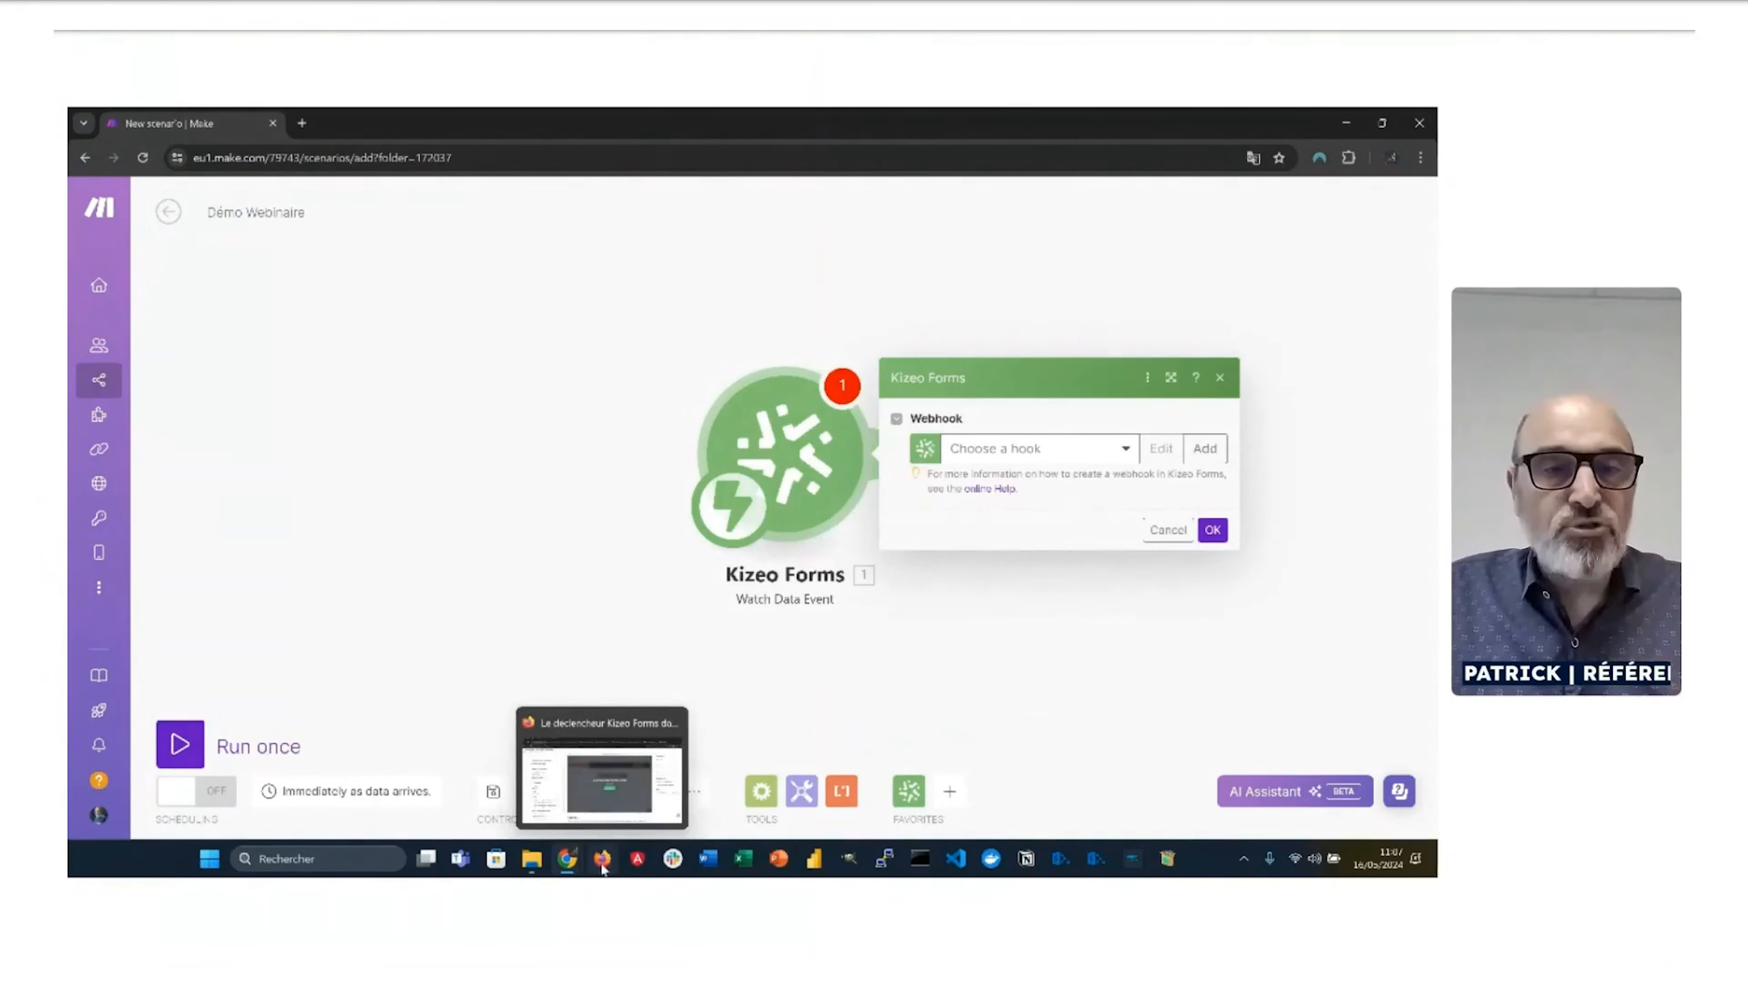
click(600, 864)
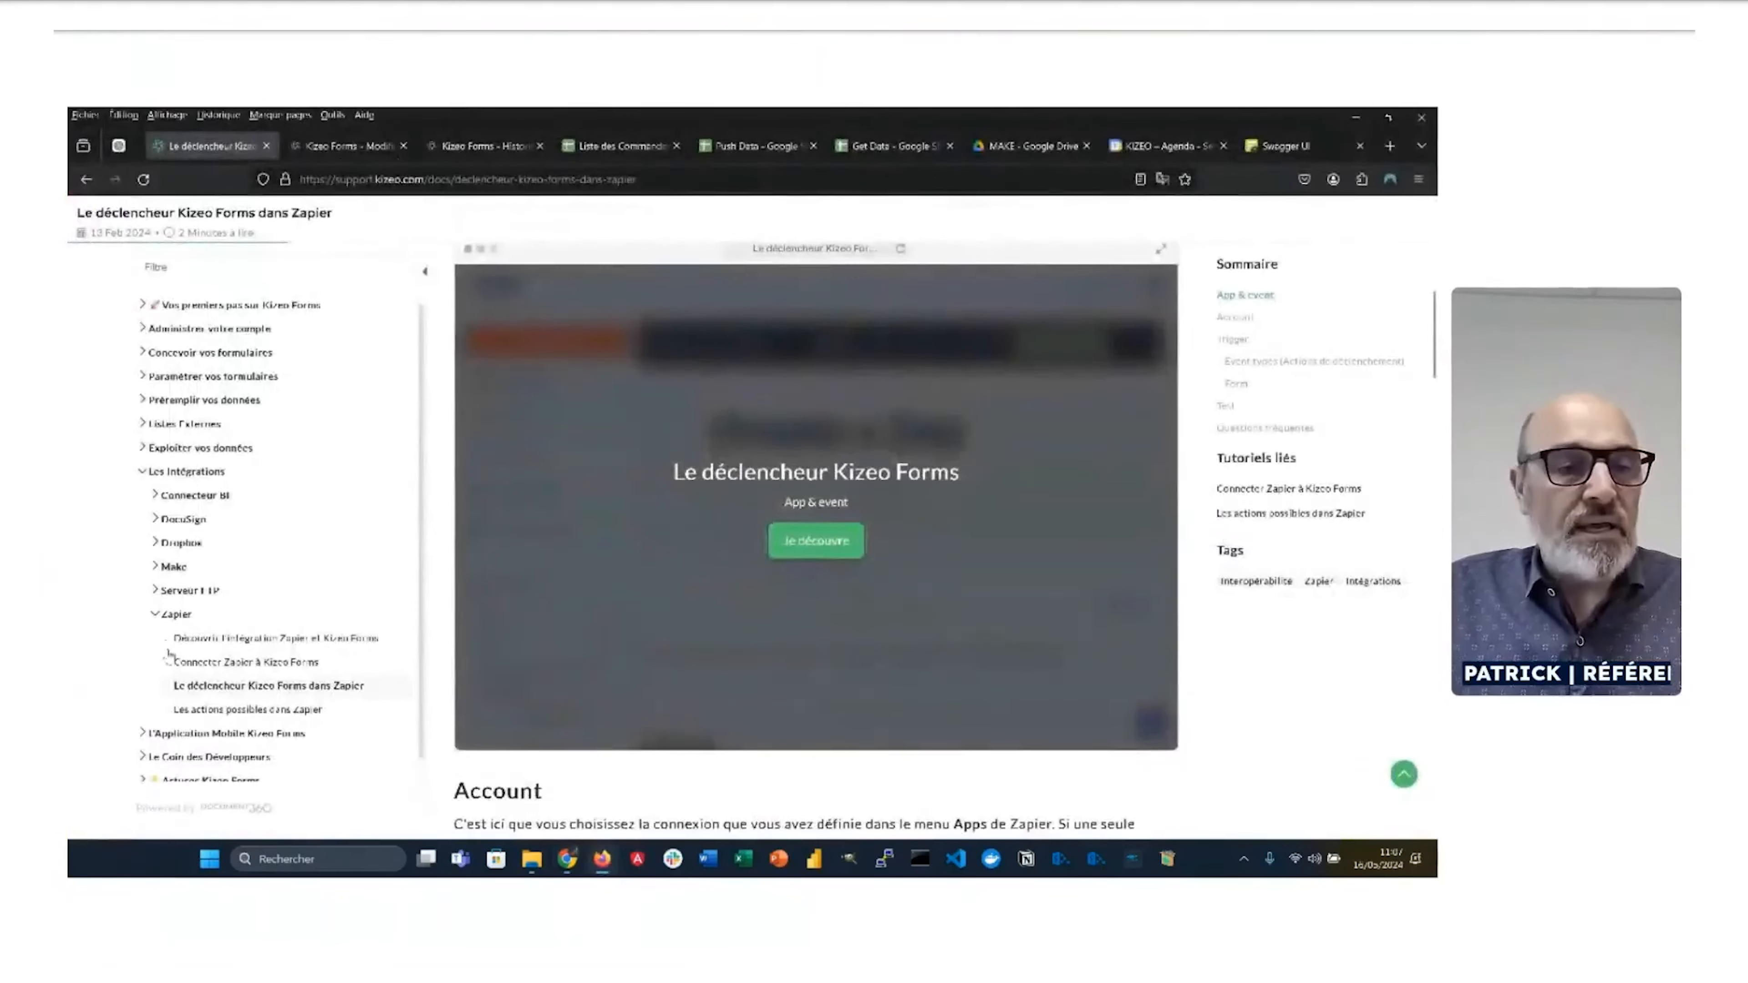
click(383, 148)
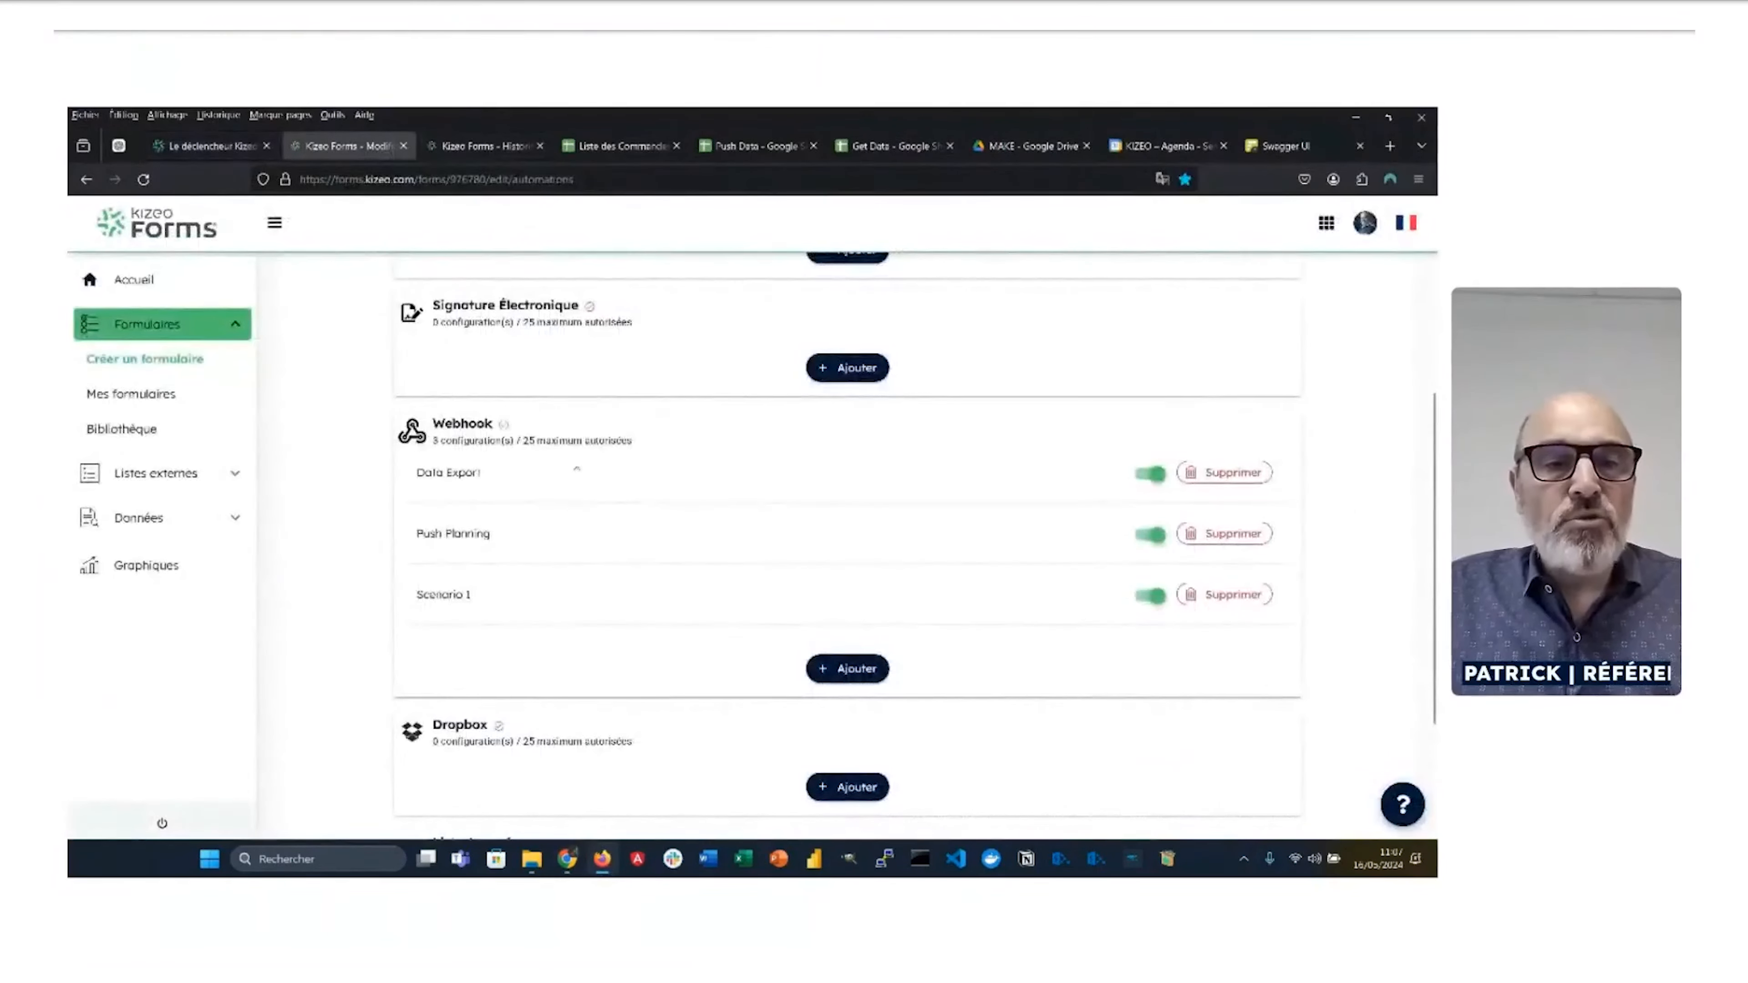
scroll(544, 554, up, 5)
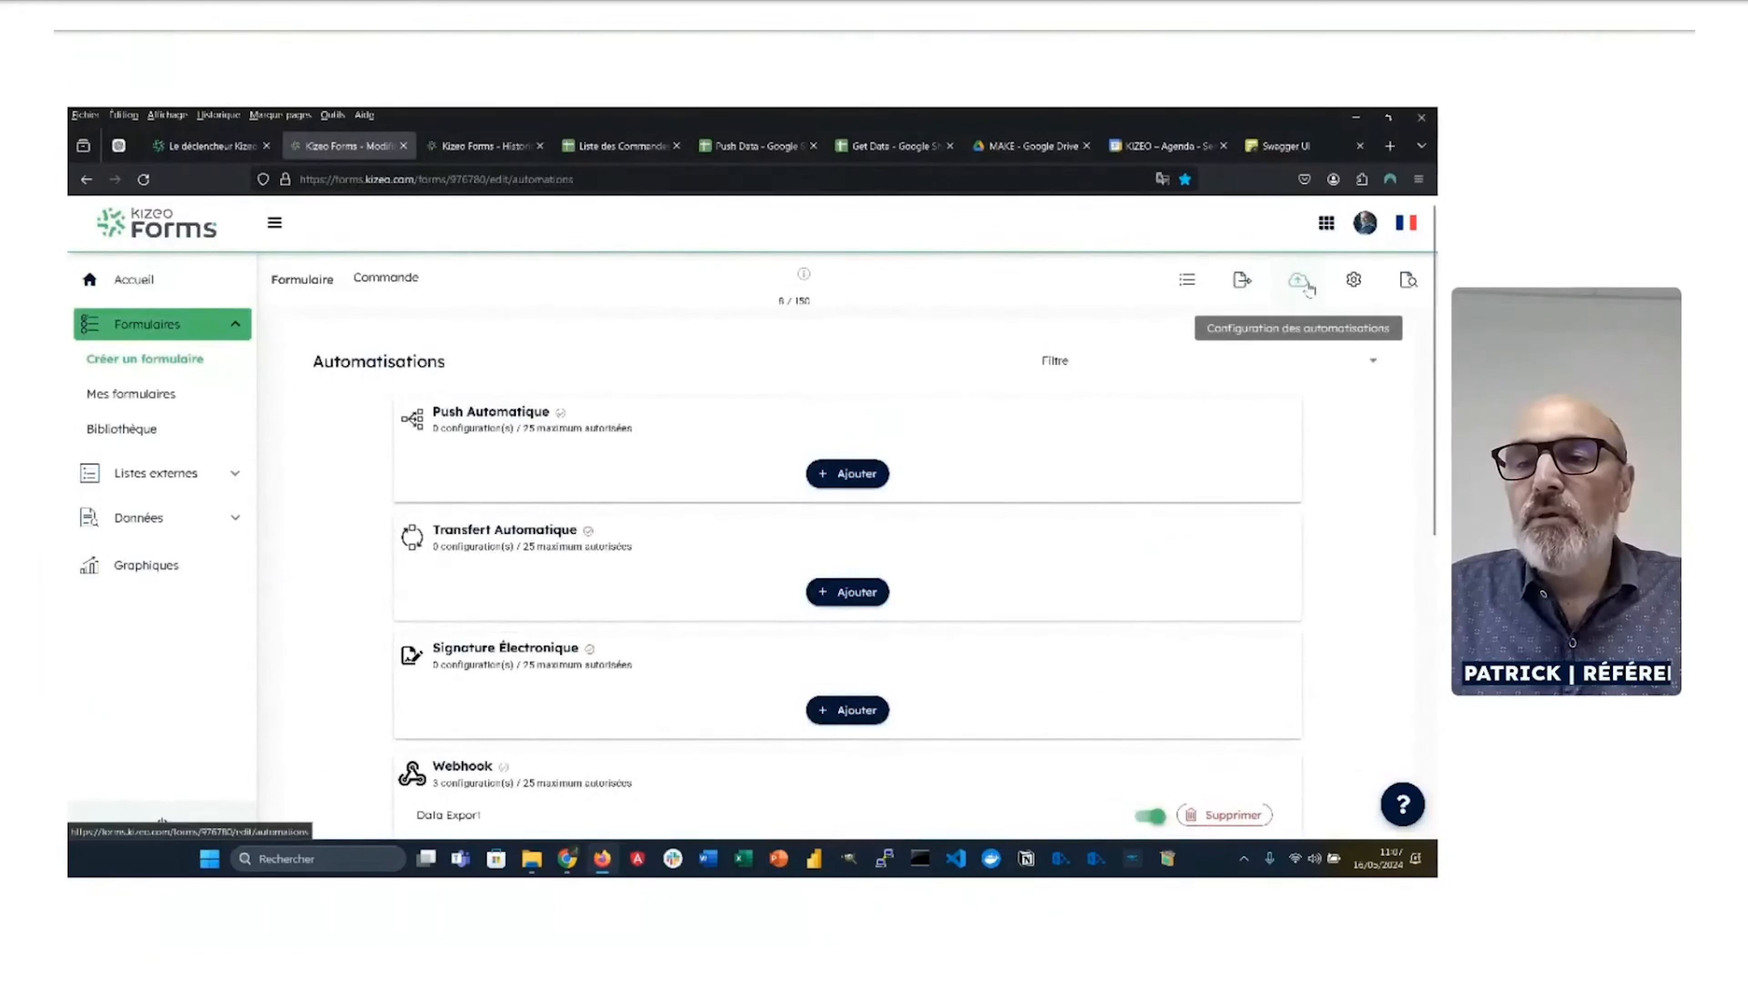
scroll(754, 562, down, 4)
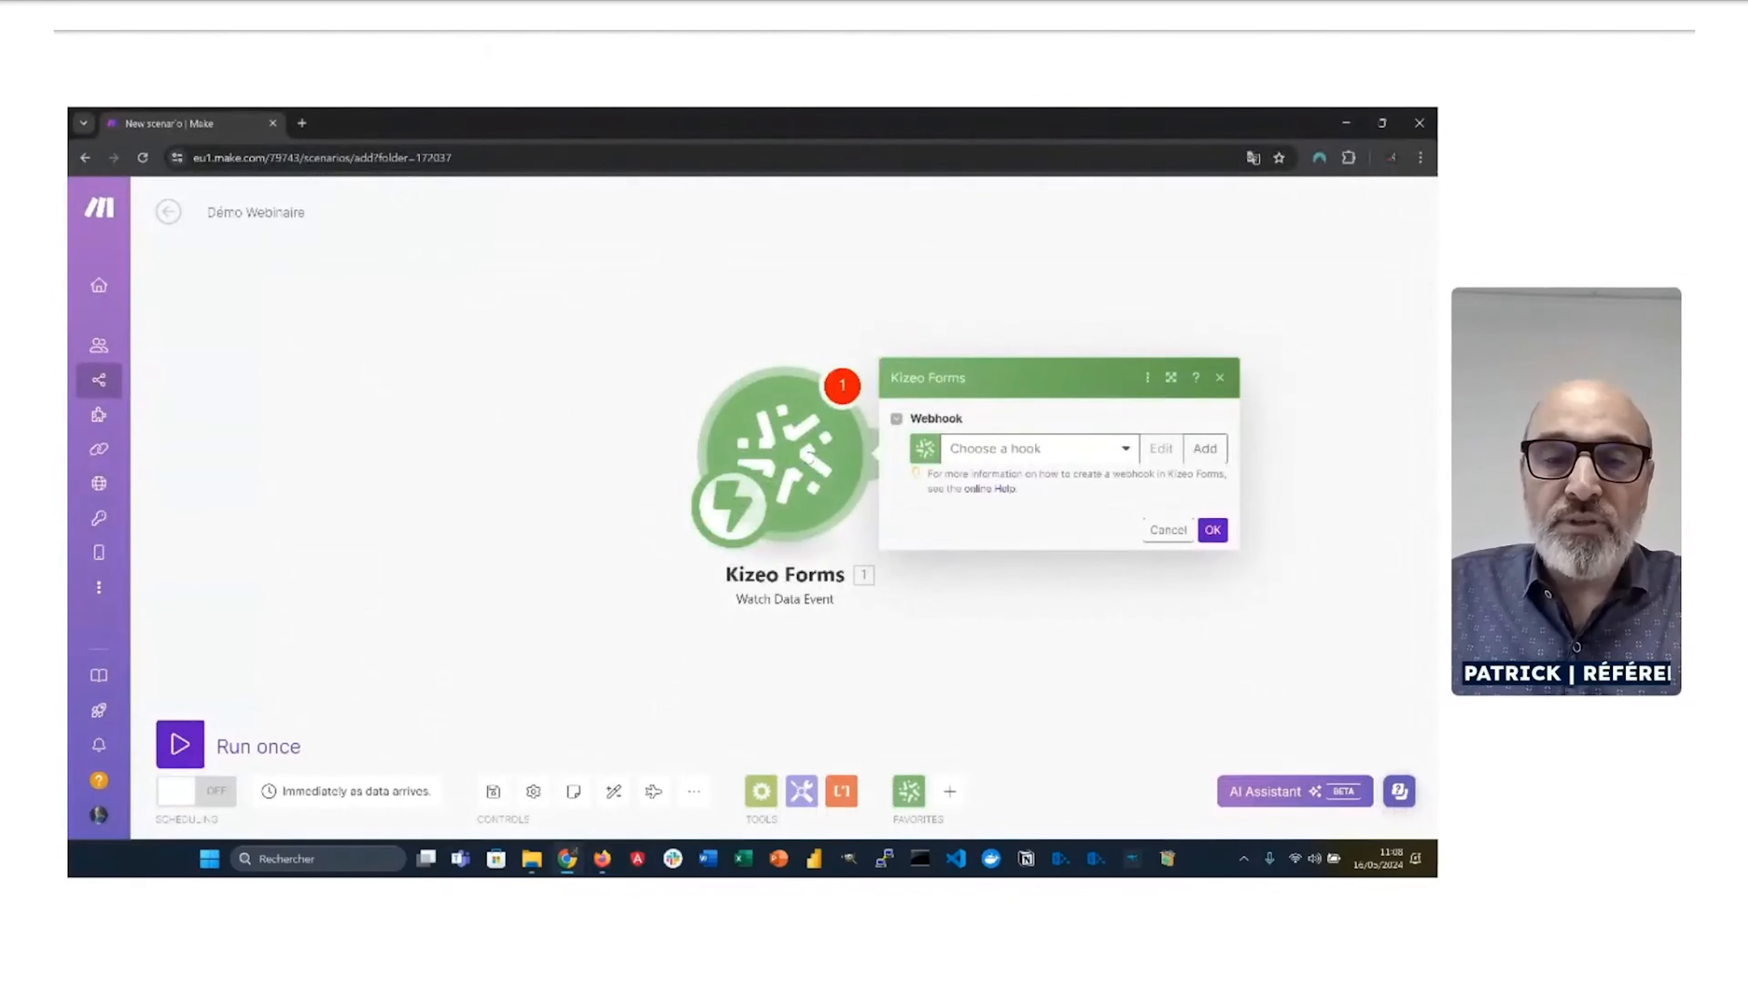
Step: Add a new webhook, then start a new Kizeo Forms connection and select its default name for replacement
click(1038, 449)
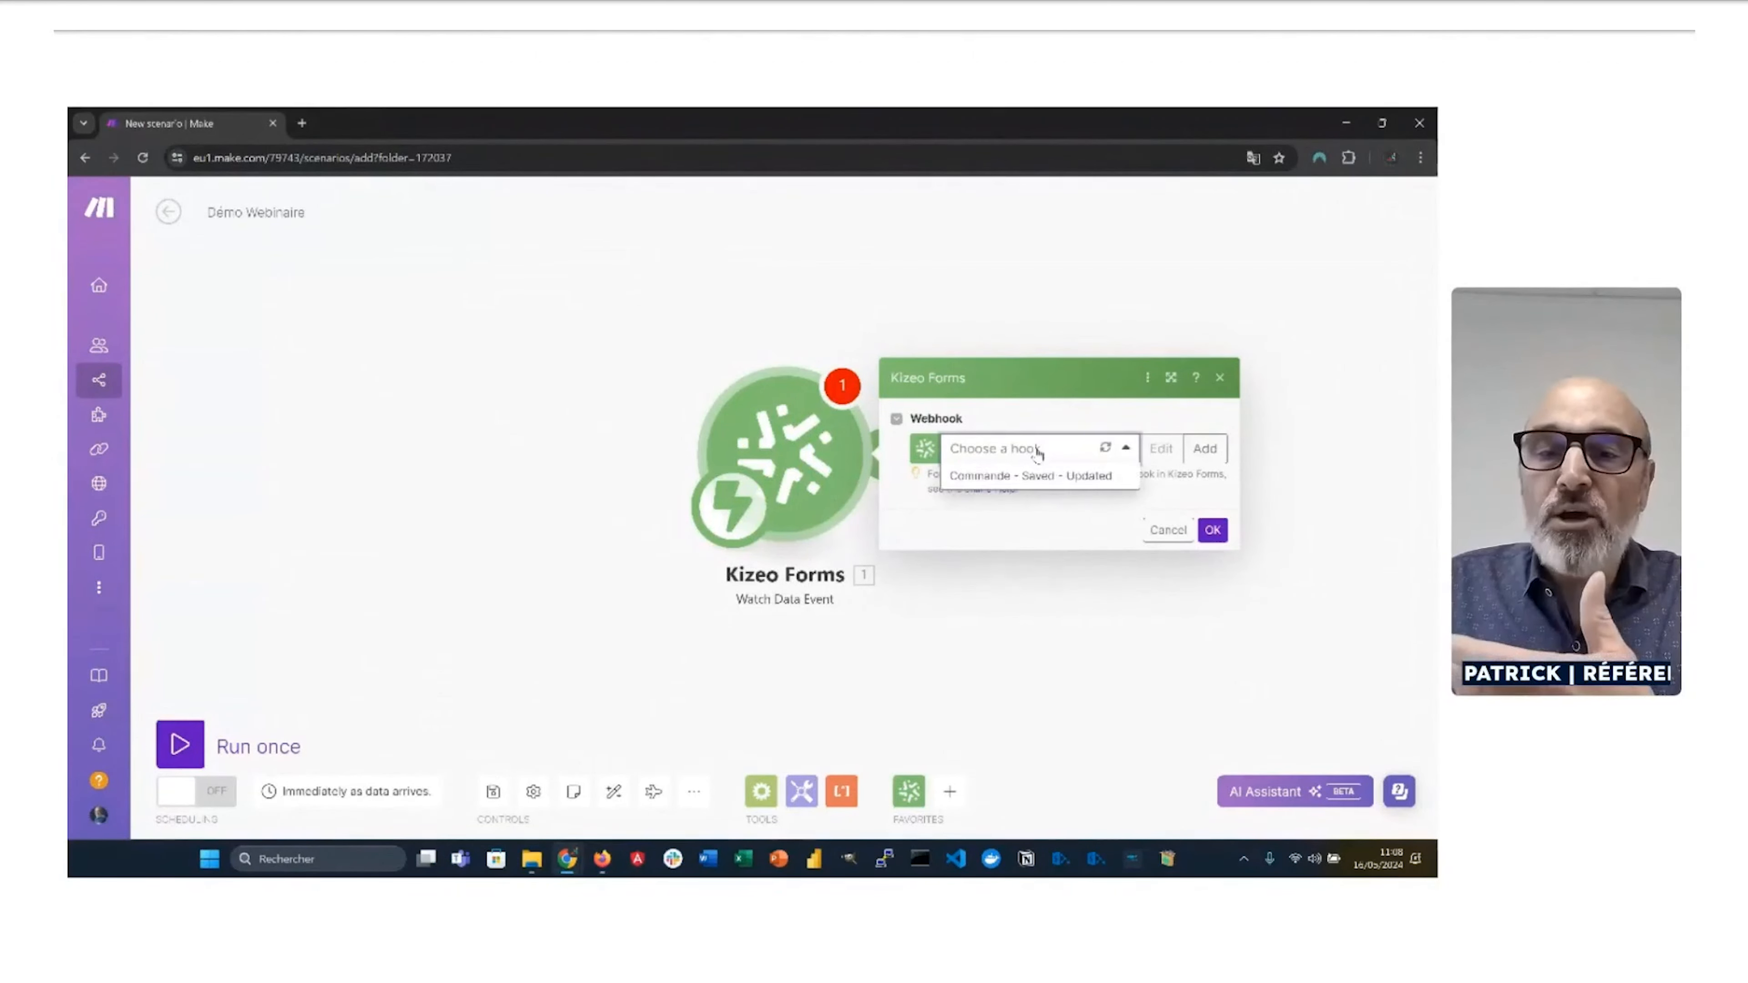
click(1205, 449)
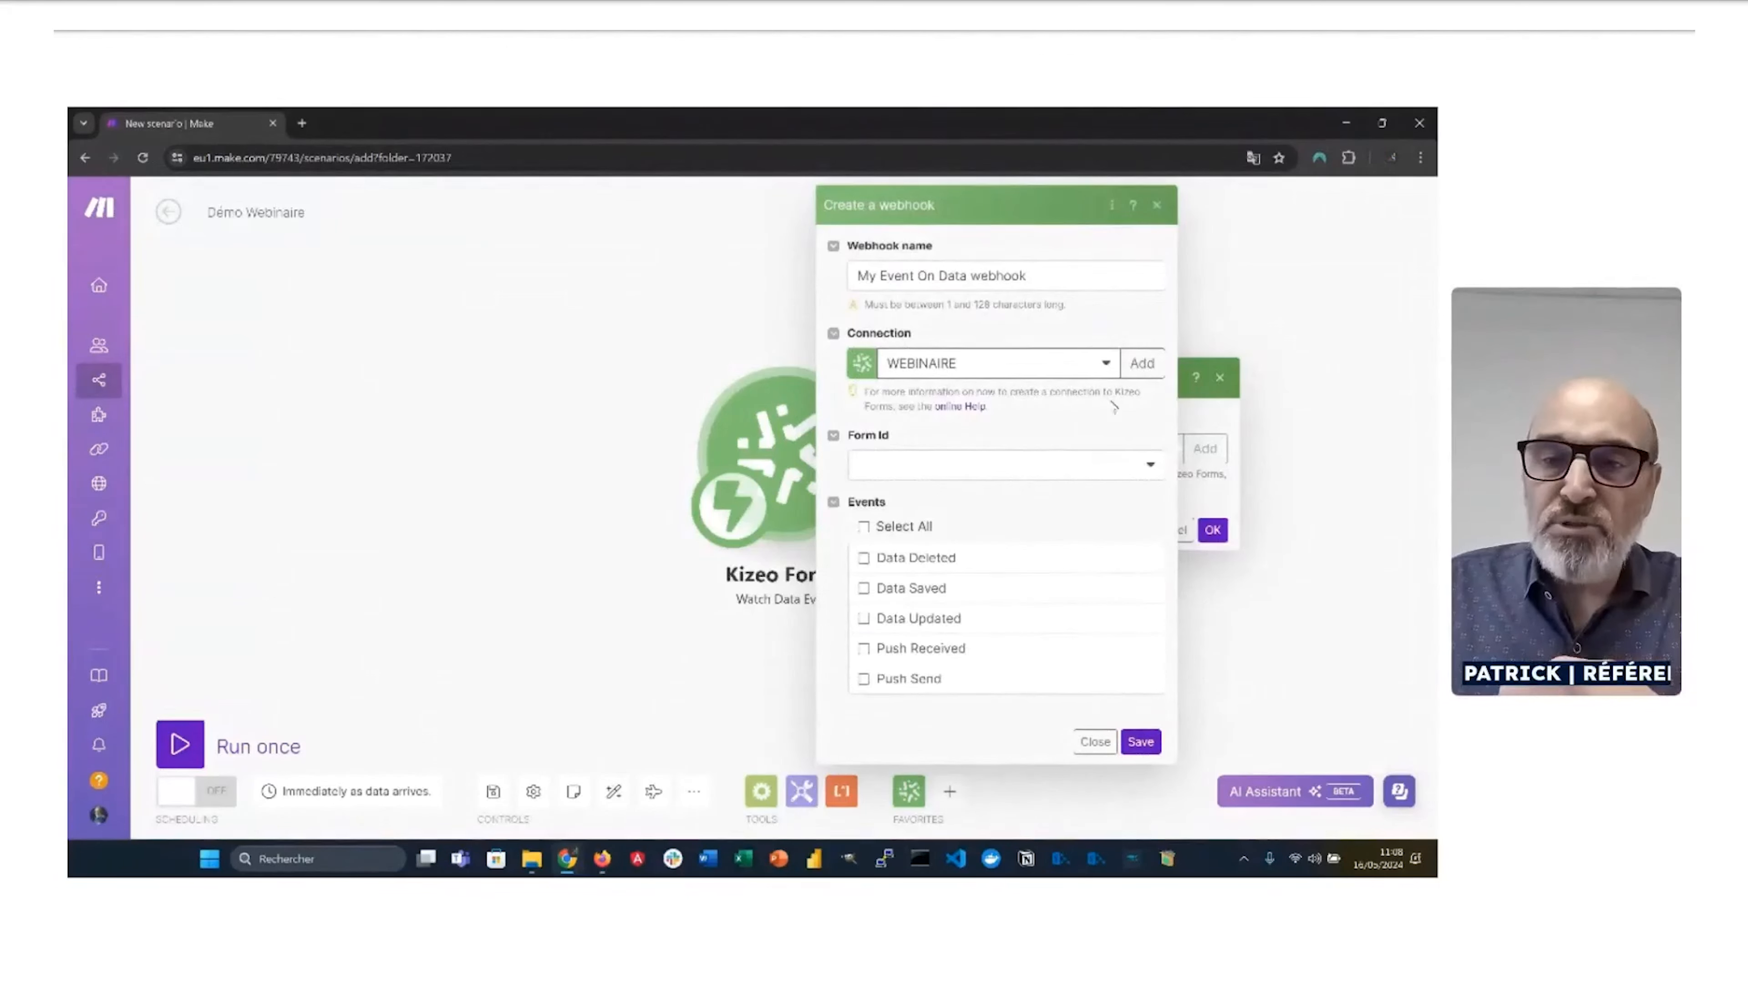
click(1140, 366)
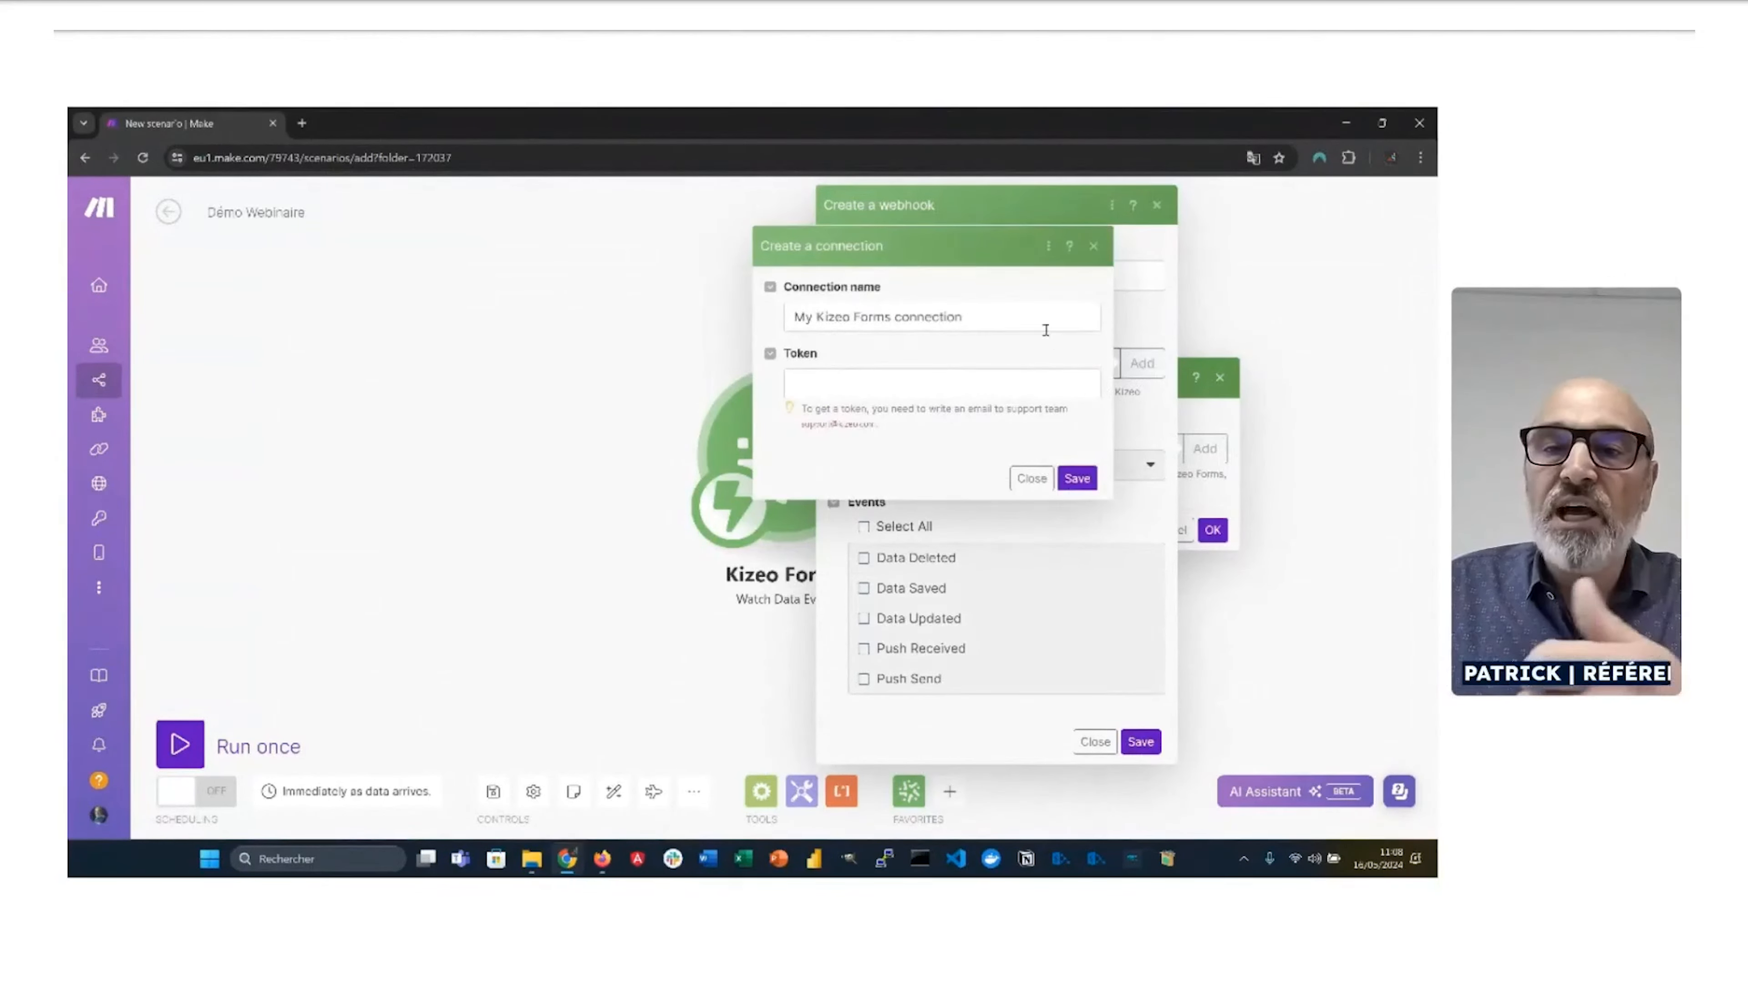
drag(1011, 322, 791, 319)
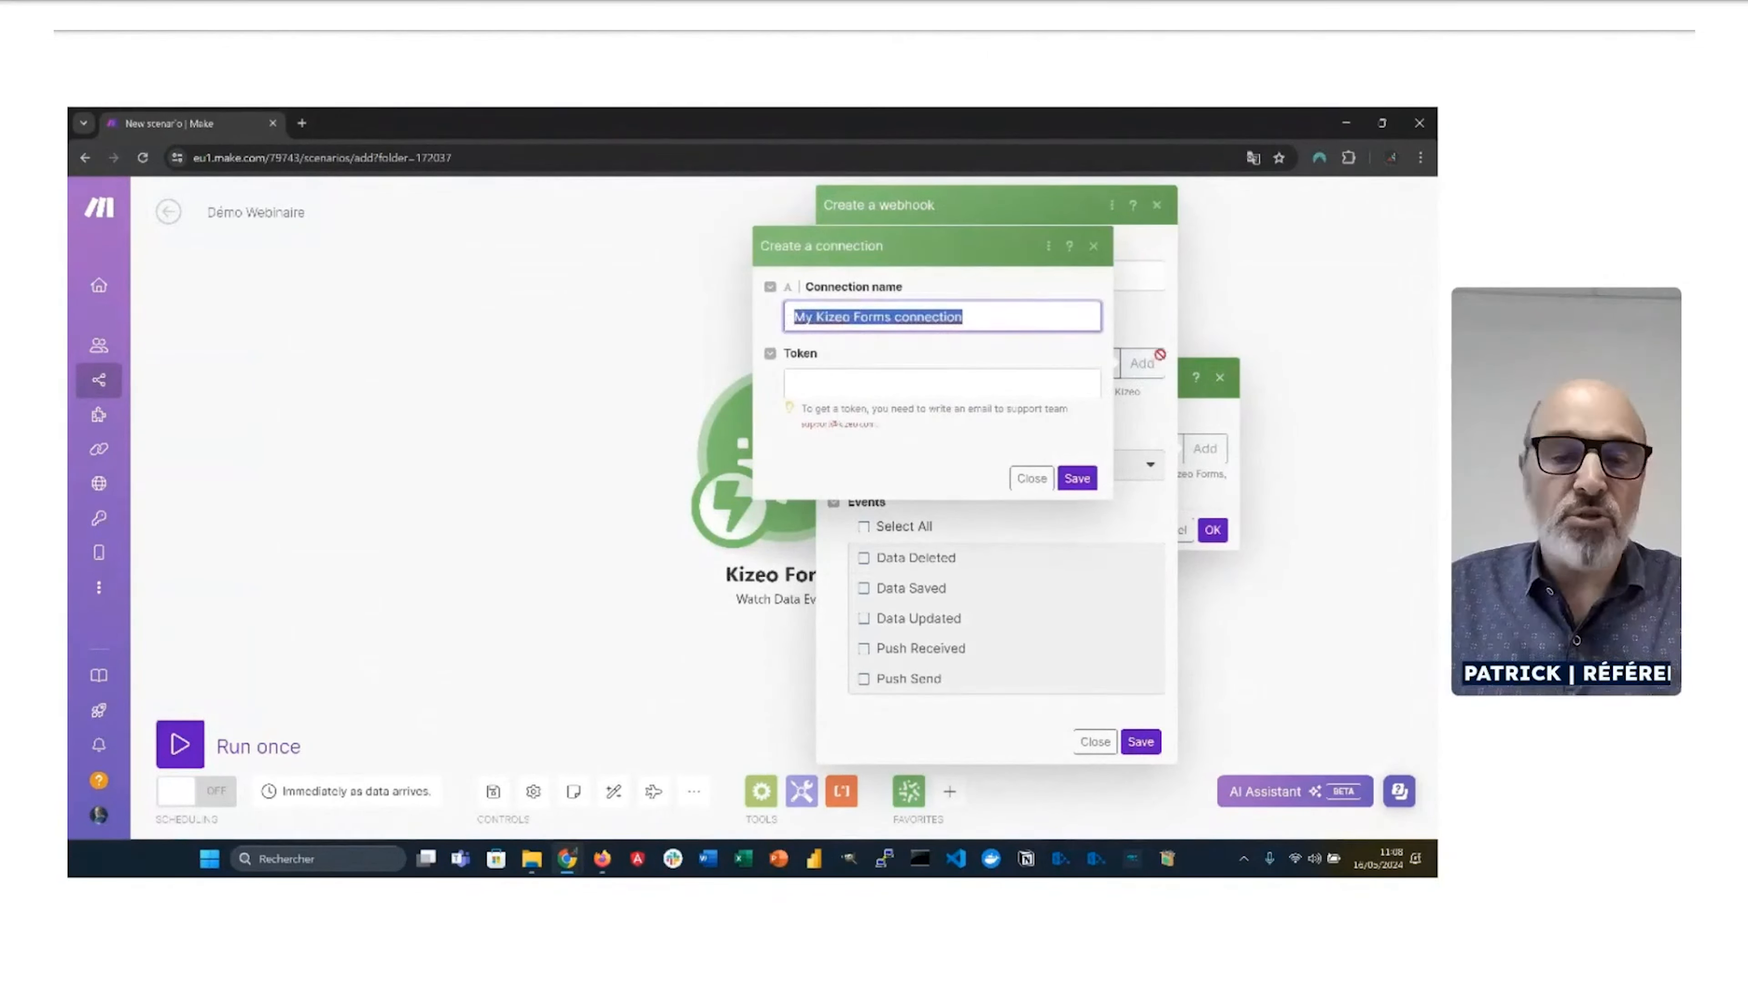
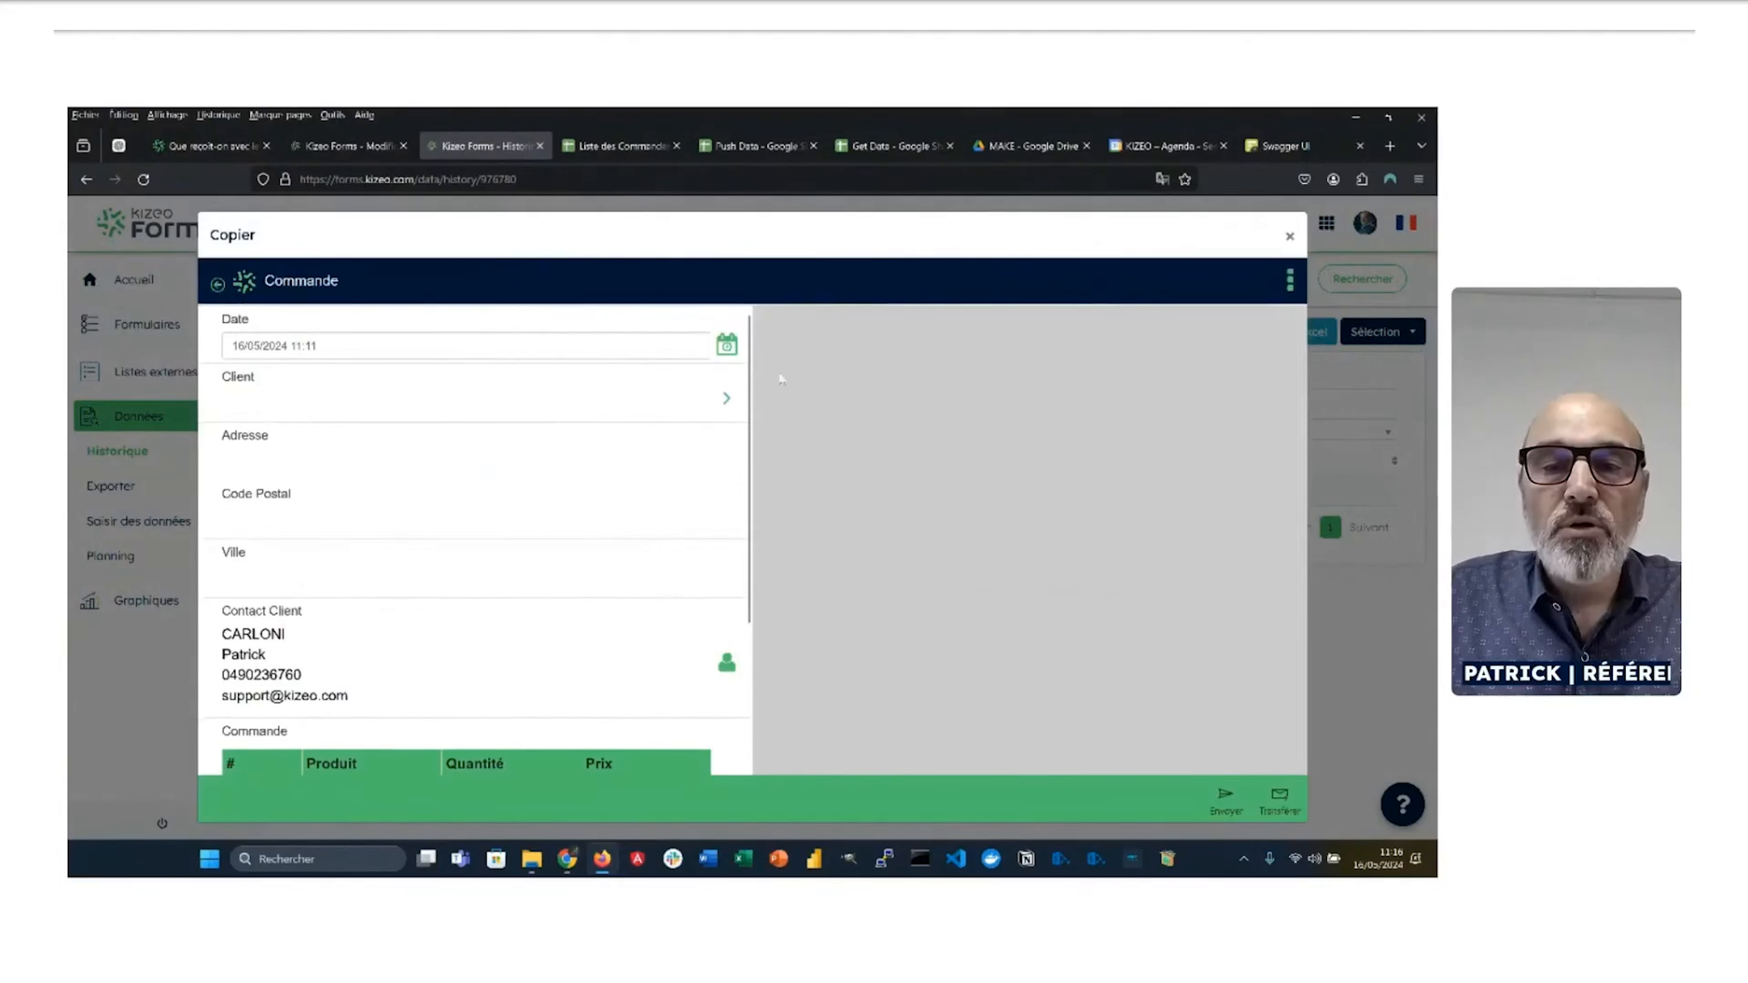
Step: Choose a client for the copied order so its address fills in, and check the total
click(680, 407)
click(785, 408)
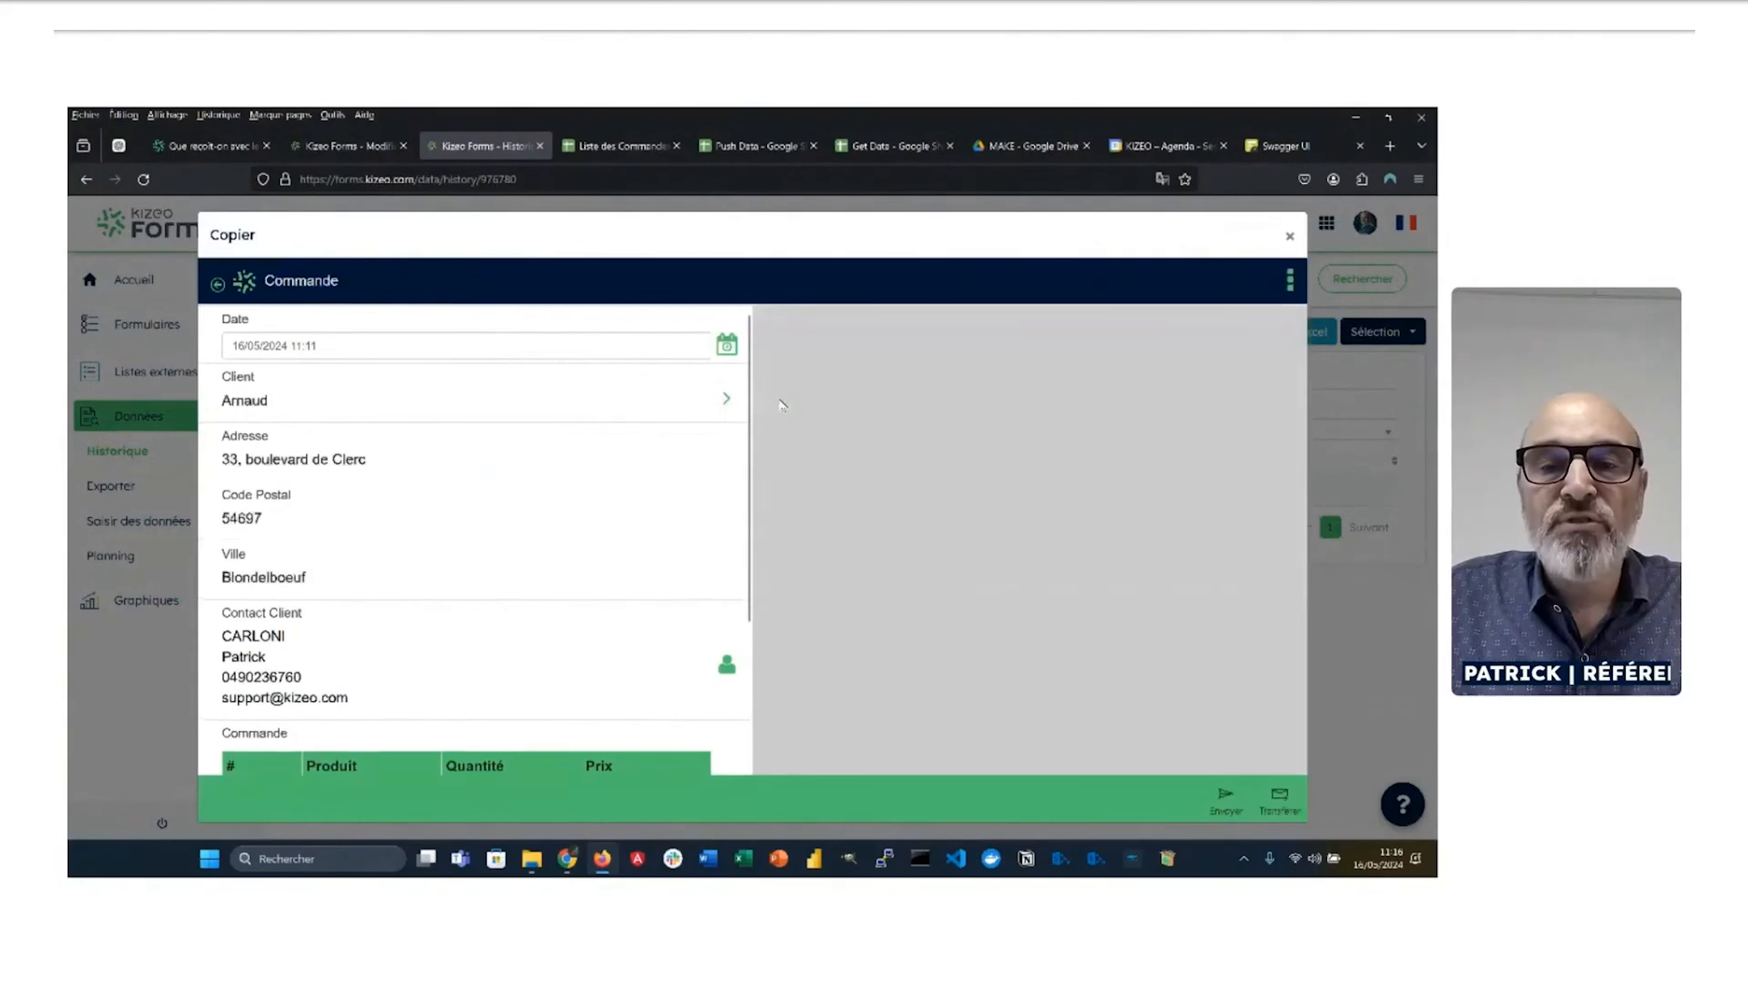
scroll(444, 631, down, 3)
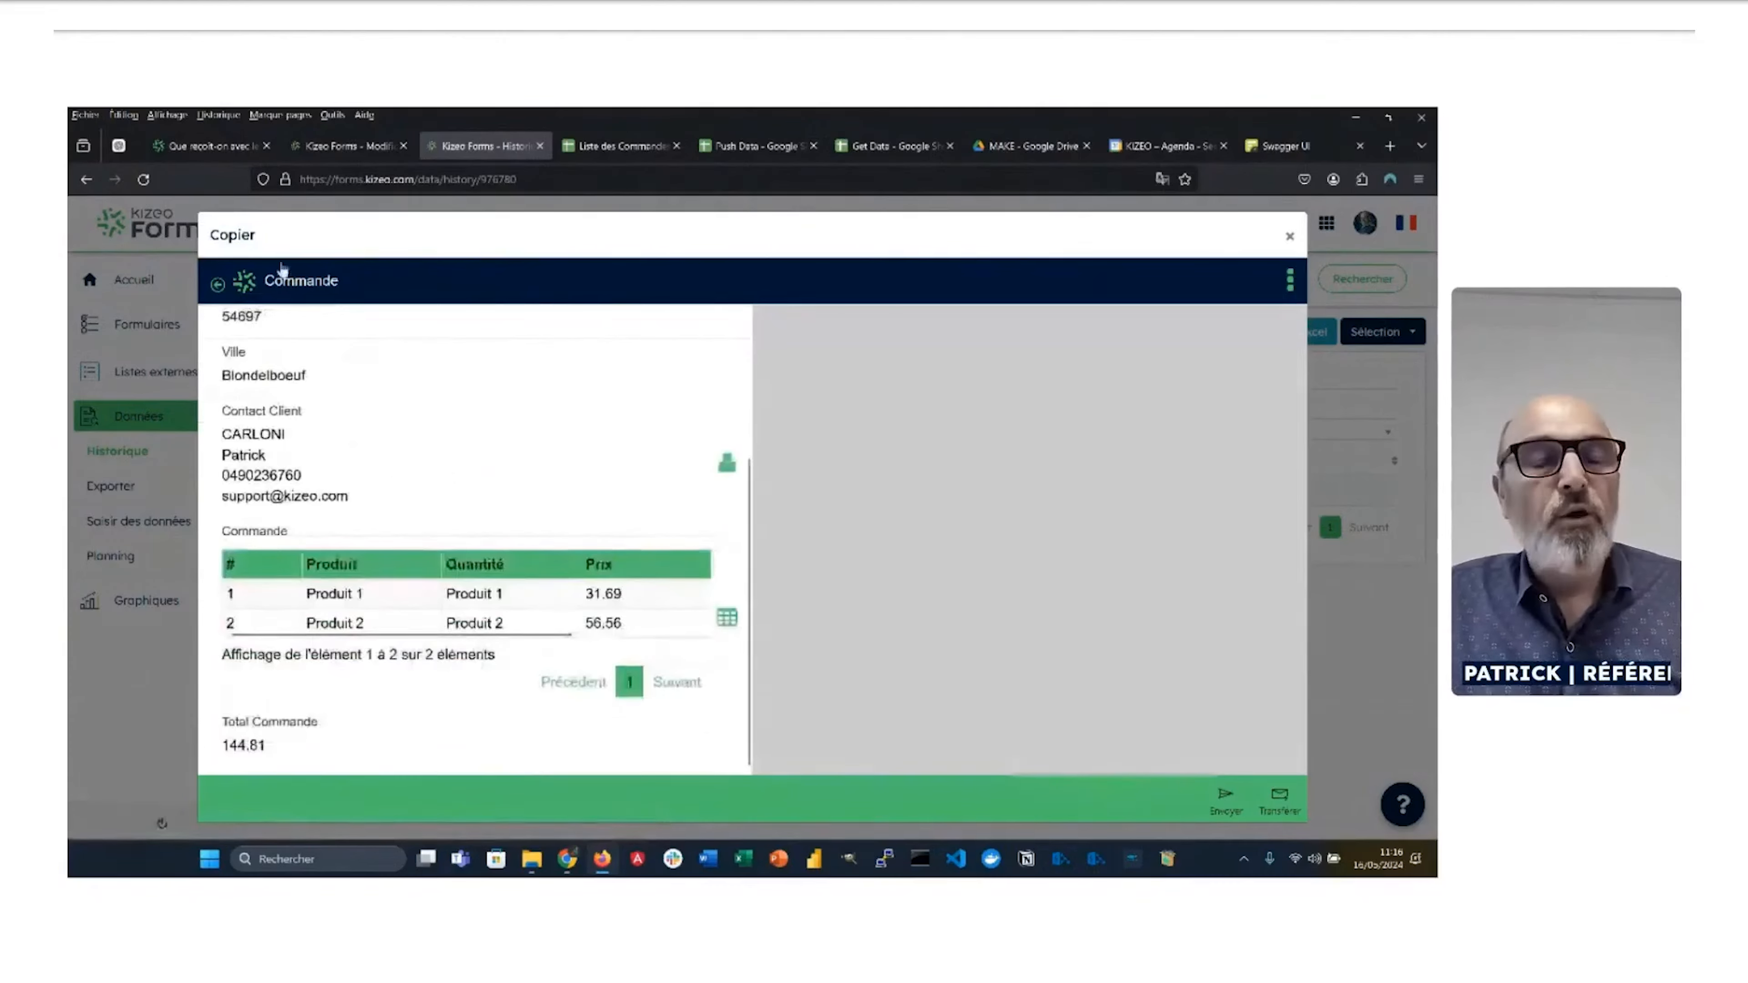
Step: Save the copied 144.81 order as a second record while the Make scenario watches
key(alt+Tab)
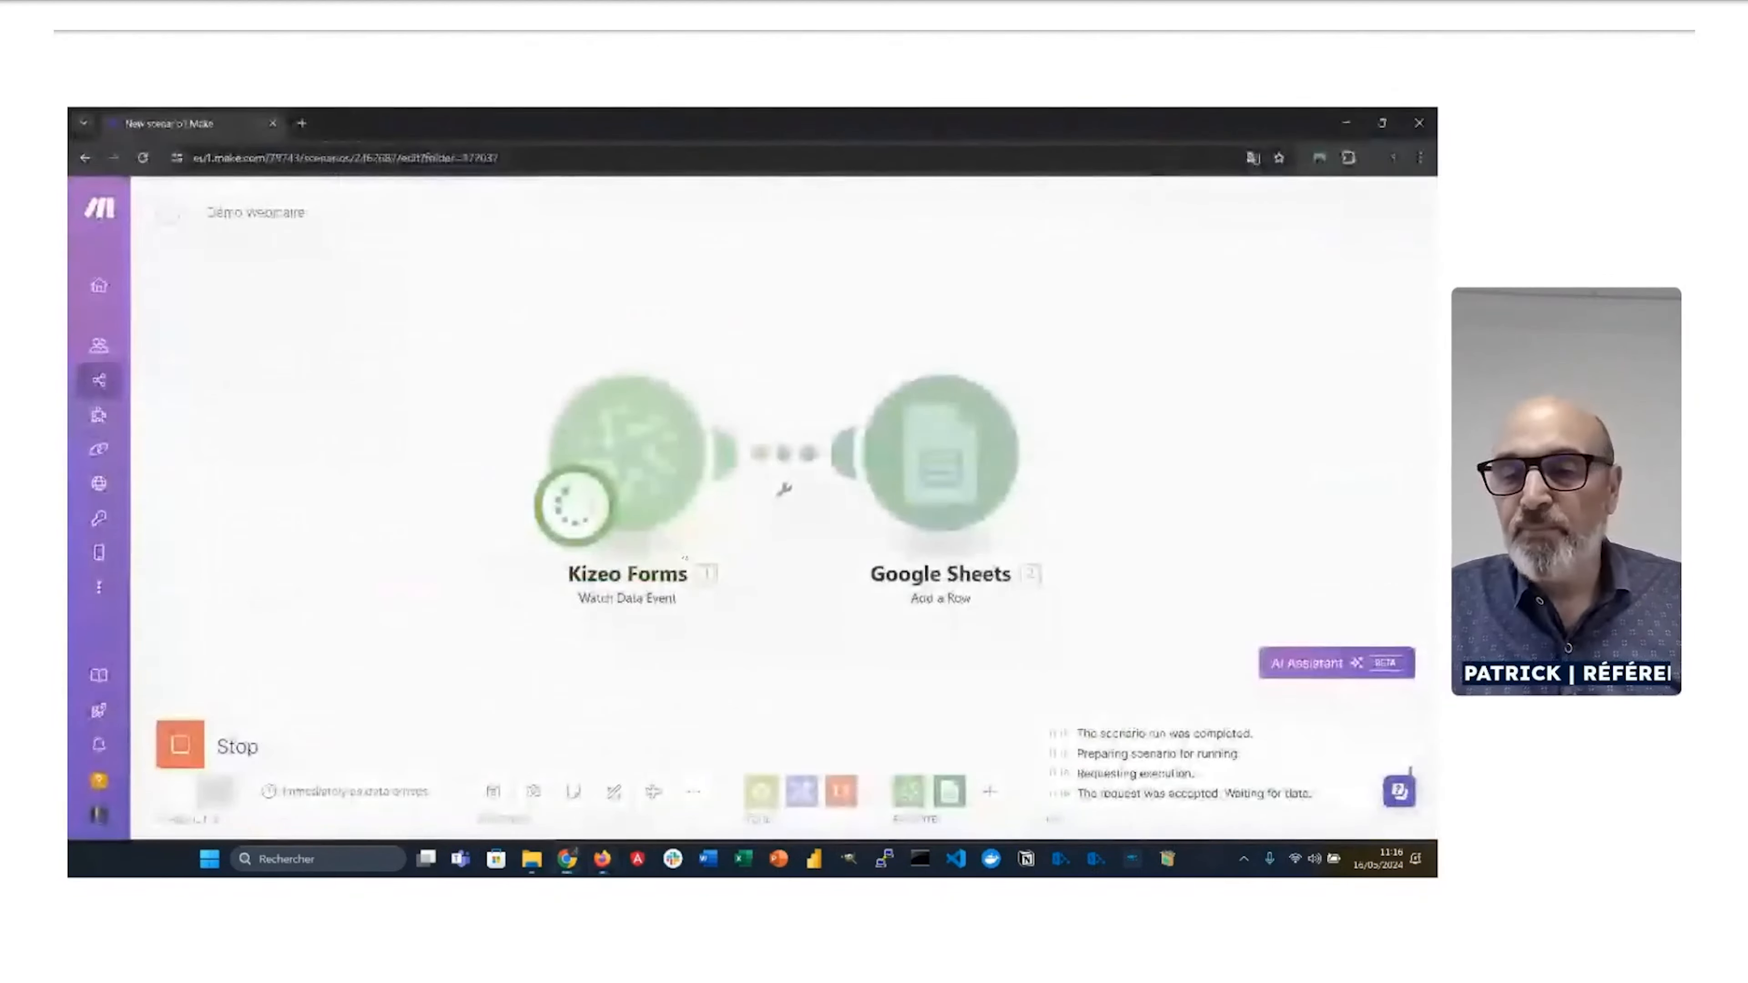
key(alt+Tab)
click(1224, 799)
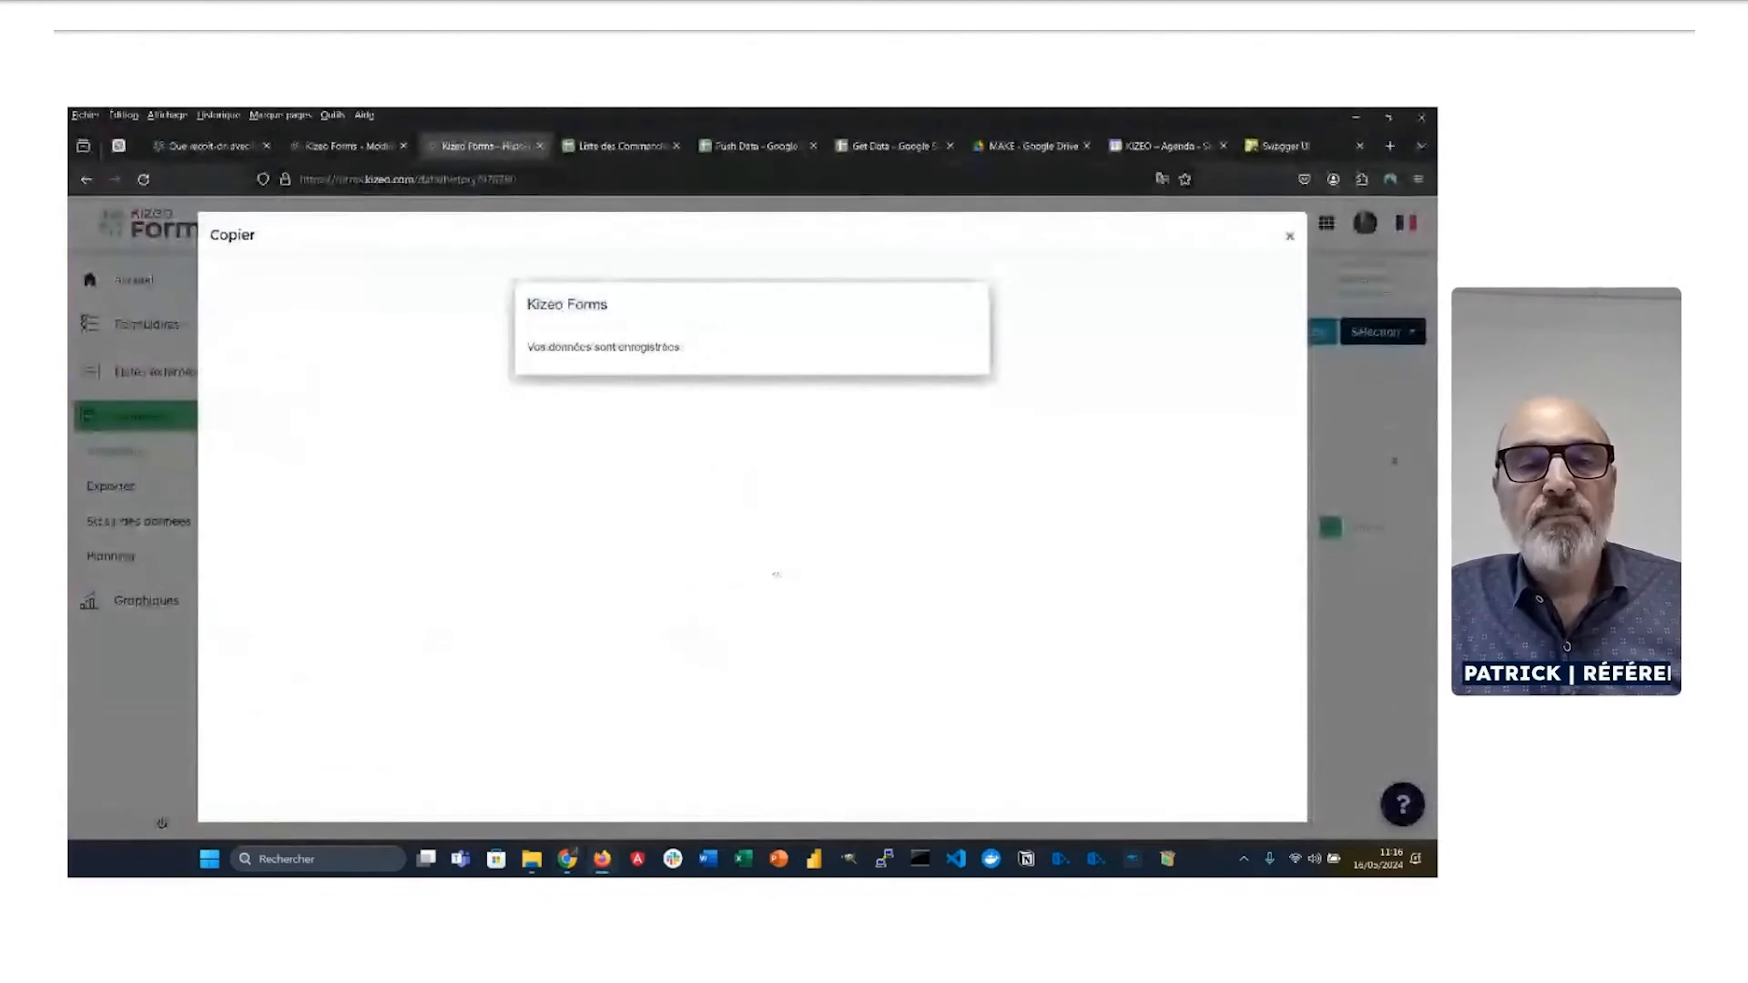
key(alt+Tab)
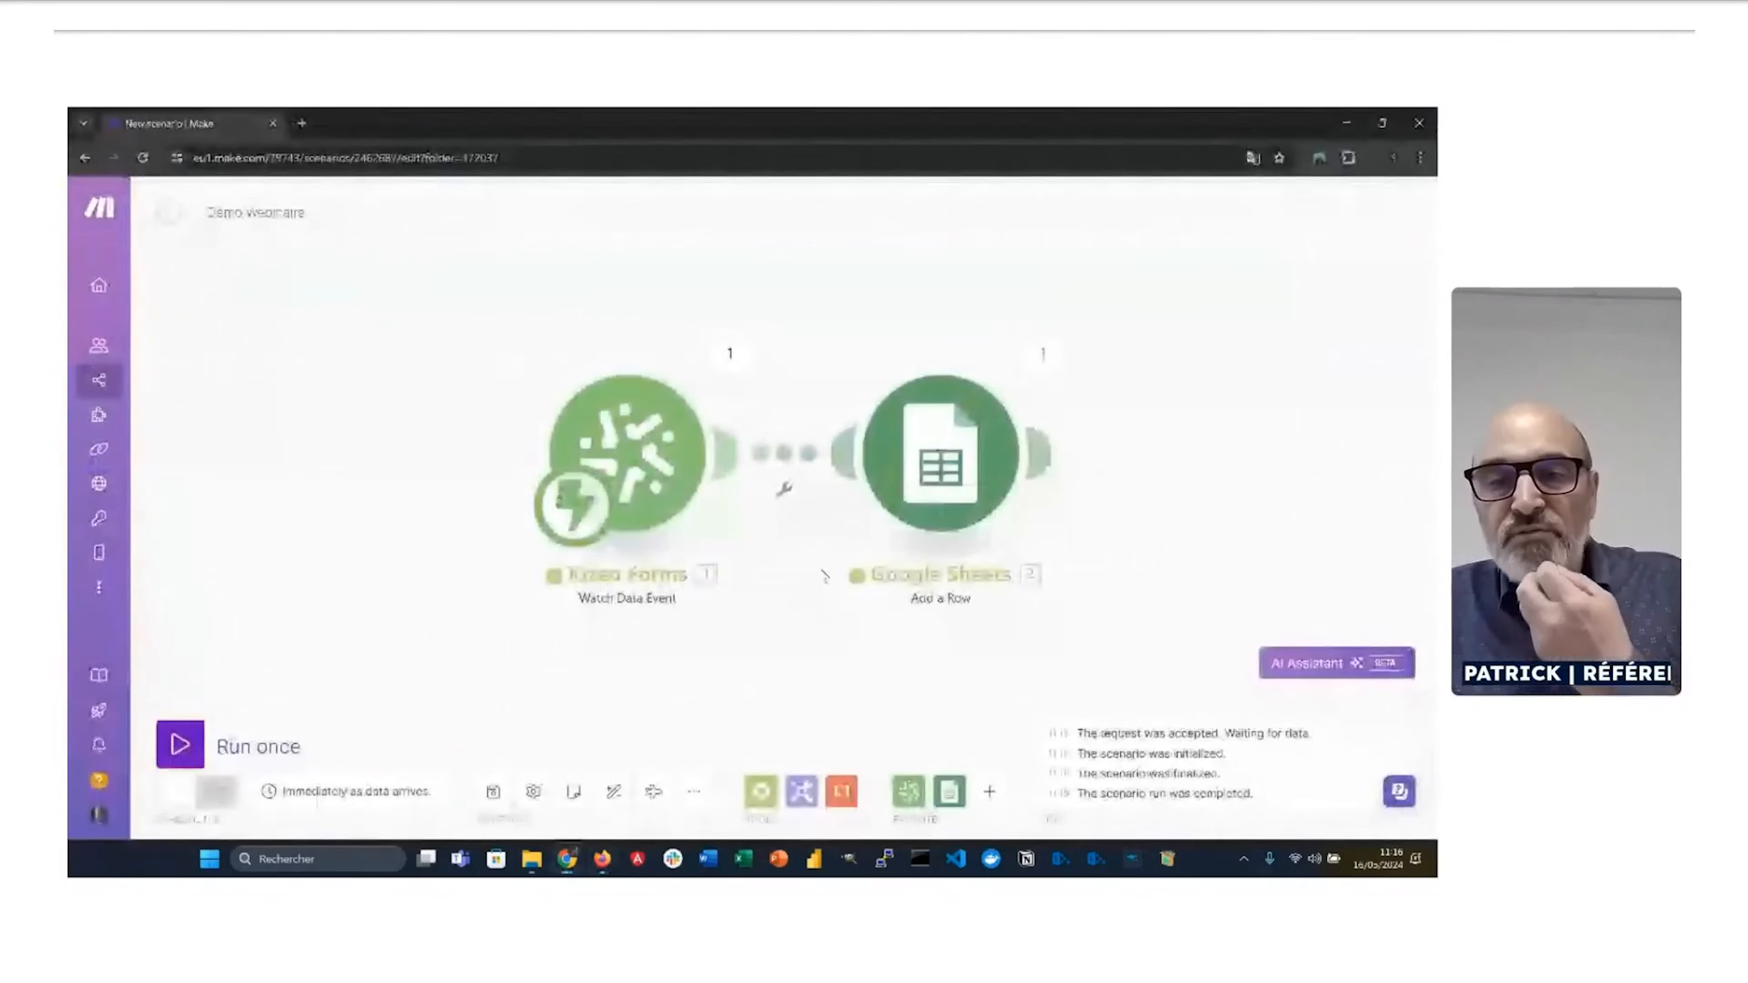
key(alt+Tab)
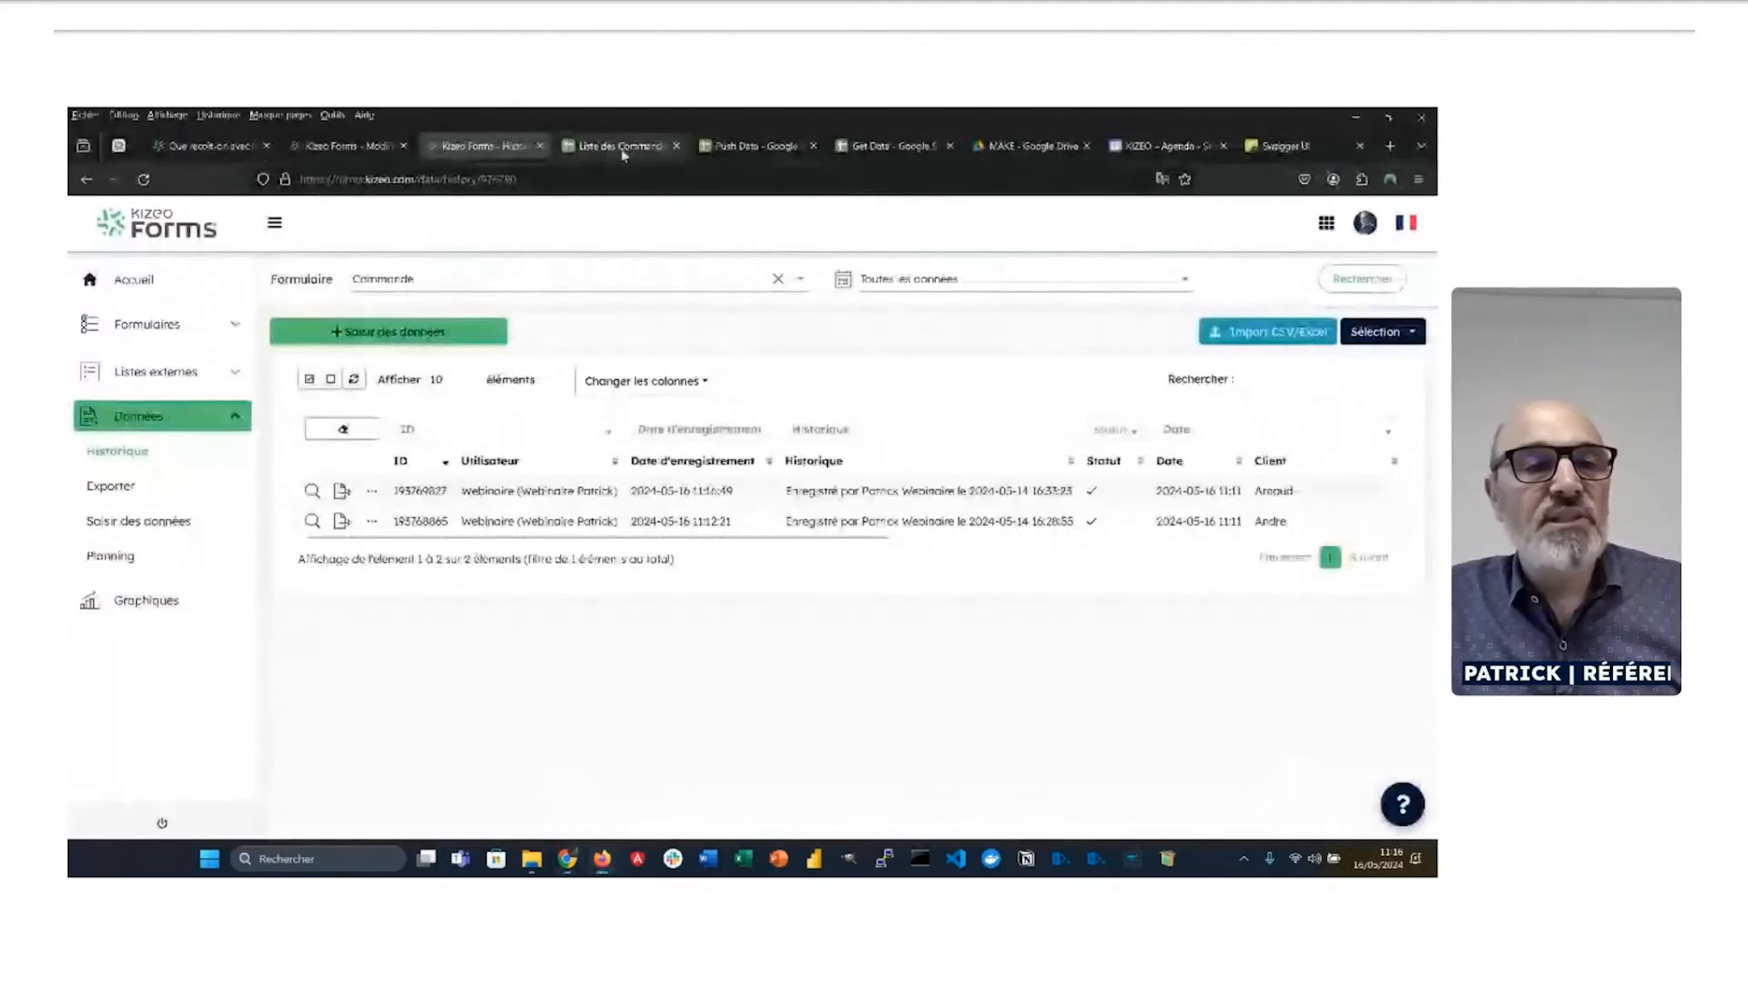
Step: Confirm row 2 of Liste des Commandes shows the 144.81 order, then return to Make
click(621, 148)
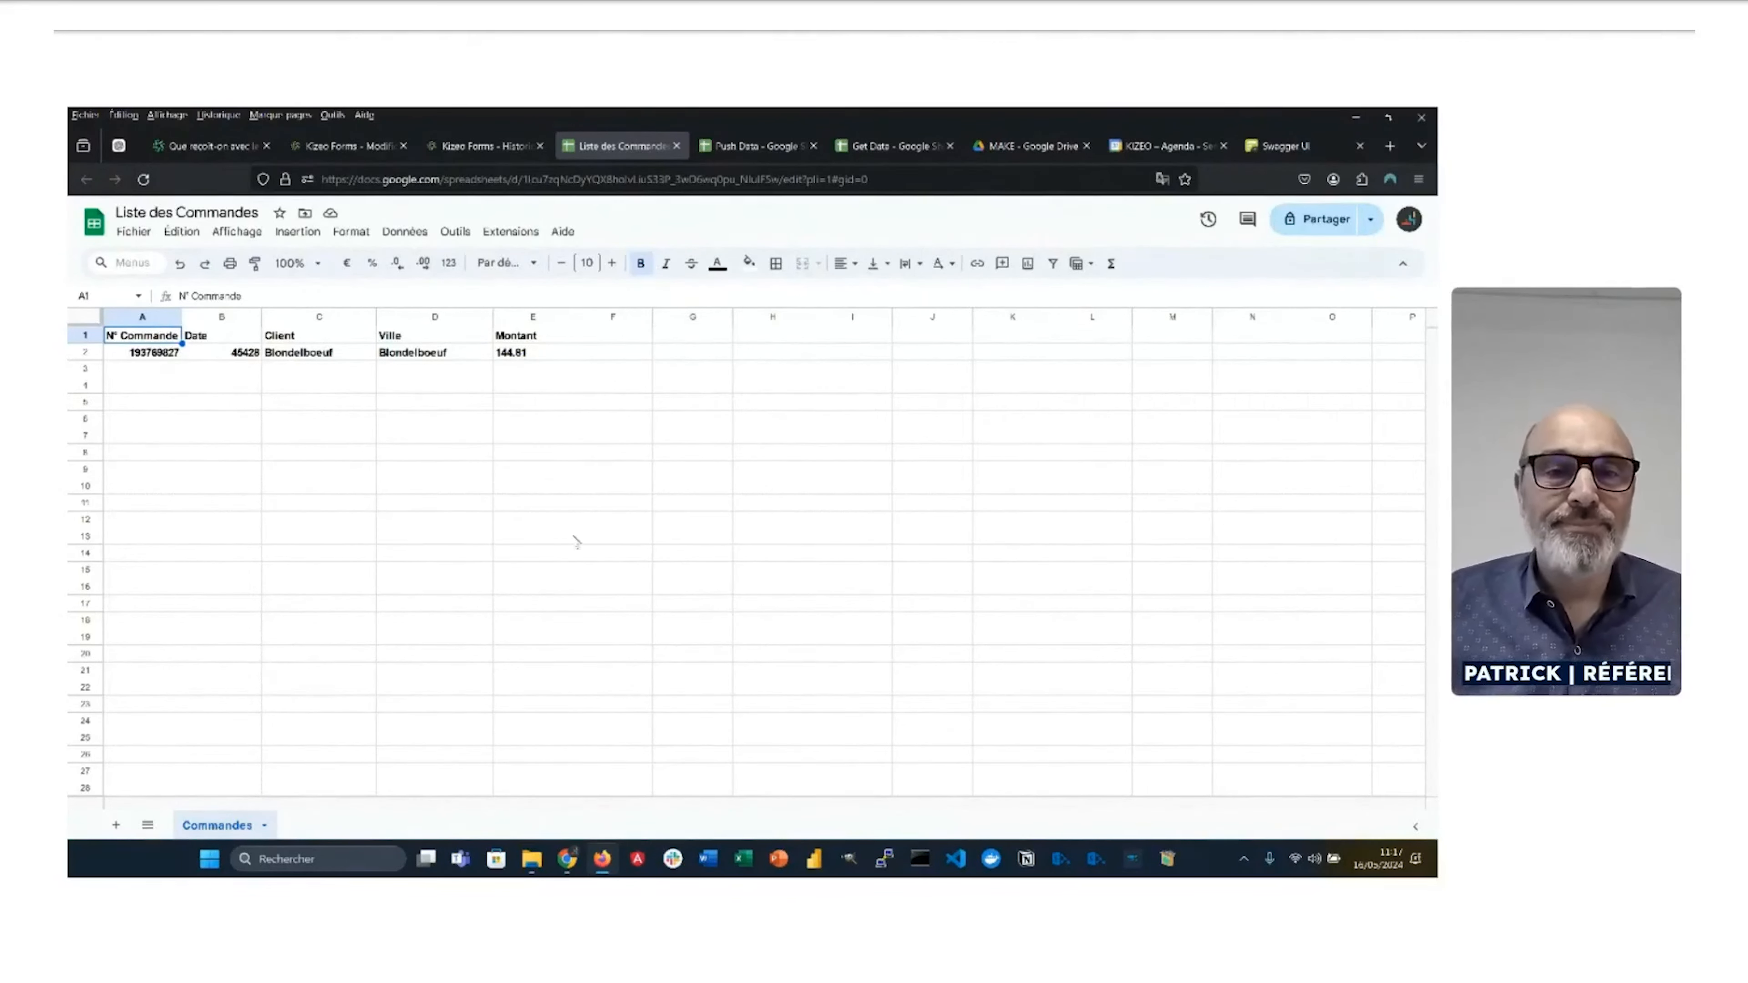
key(alt+Tab)
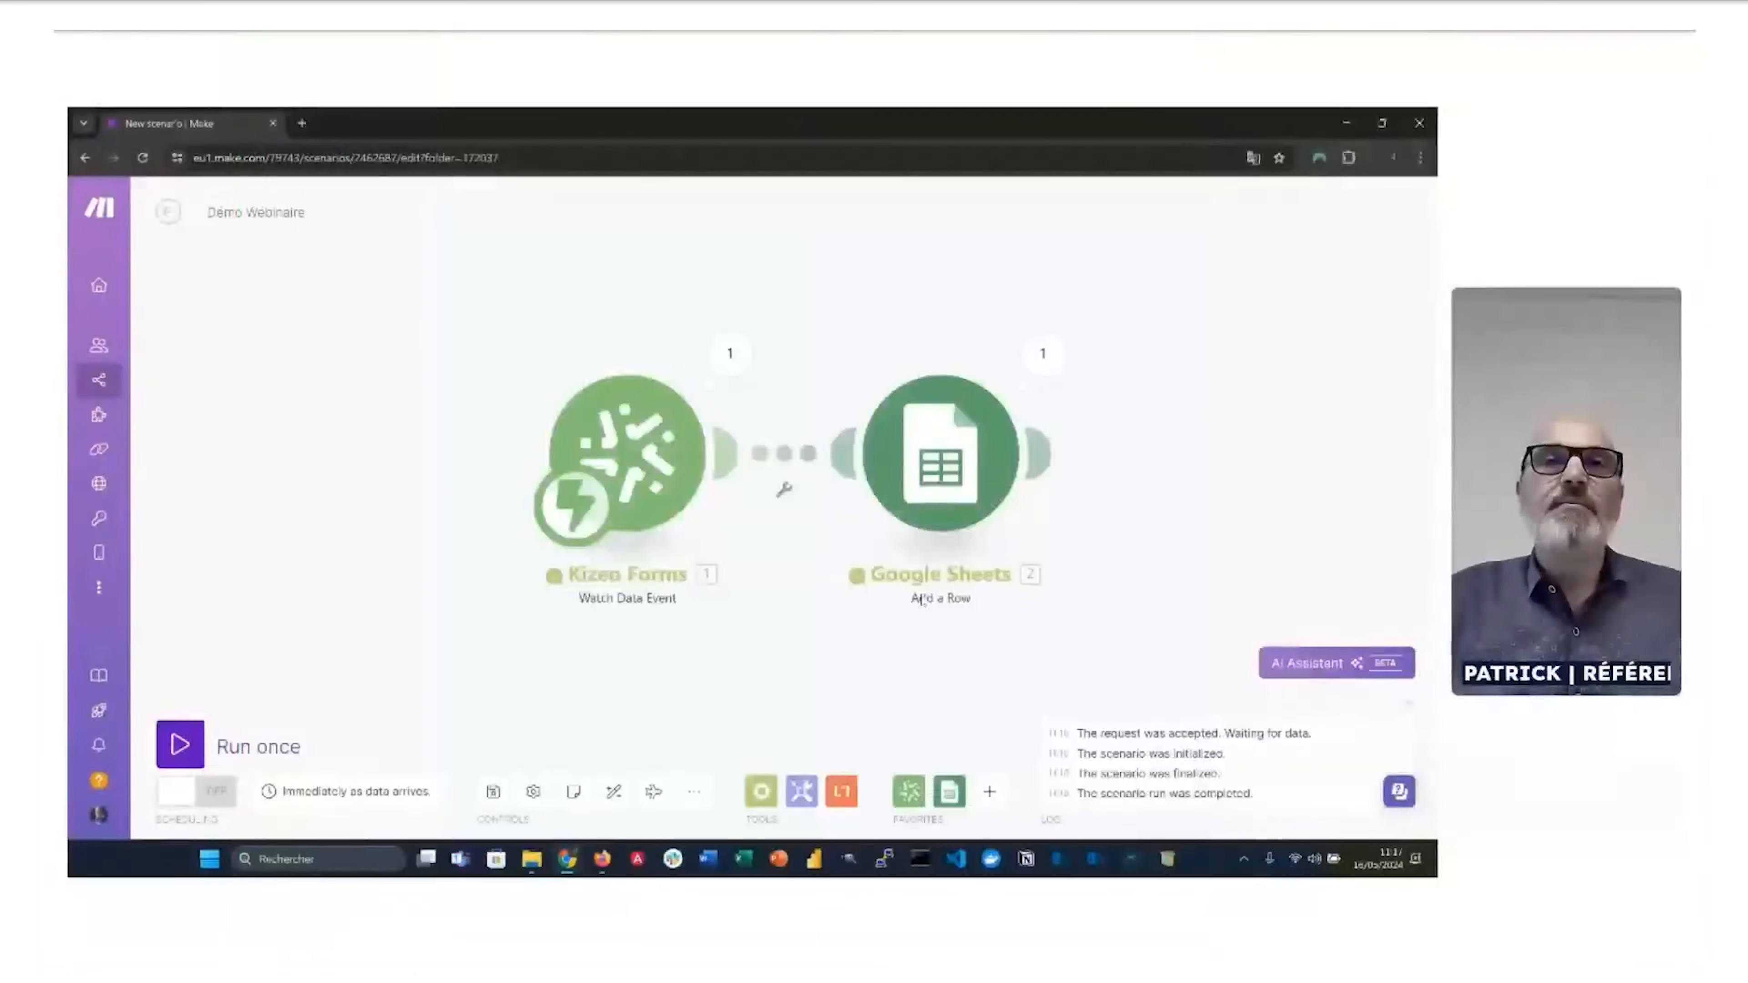
Step: After Google Sheets, add a Kizeo Forms 'Download a Standard PDF' module found by searching 'pdf'
drag(941, 640, 720, 640)
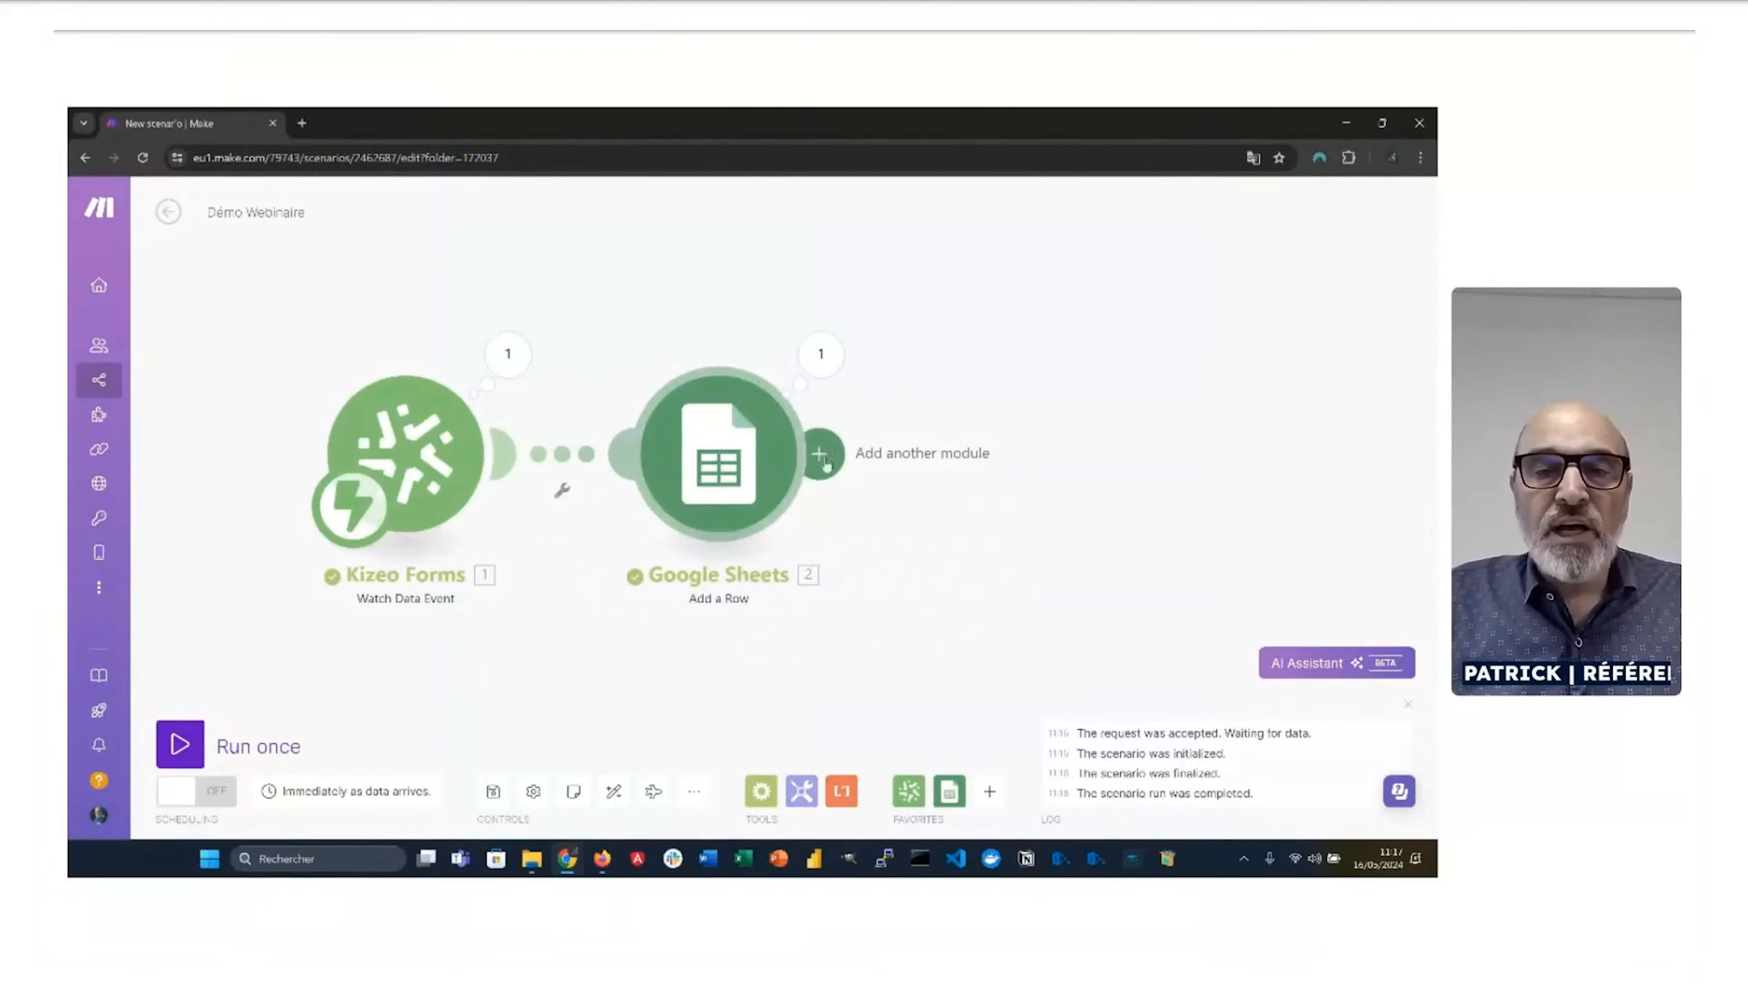
click(825, 454)
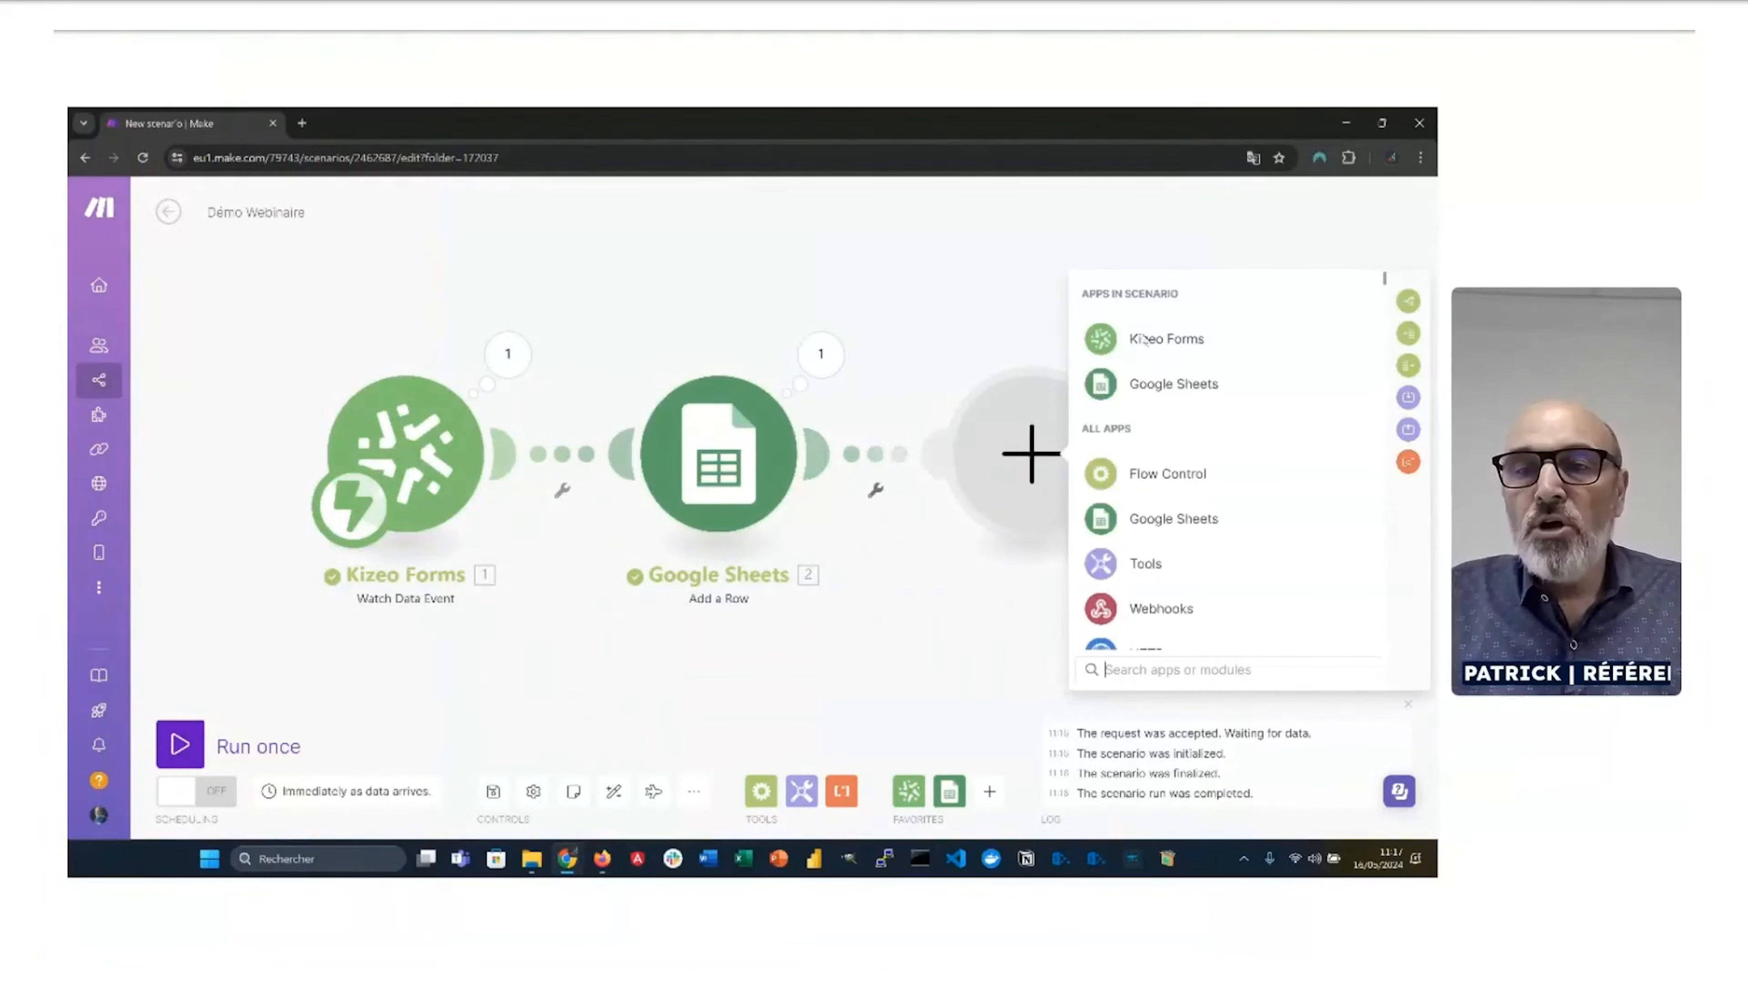
click(1145, 338)
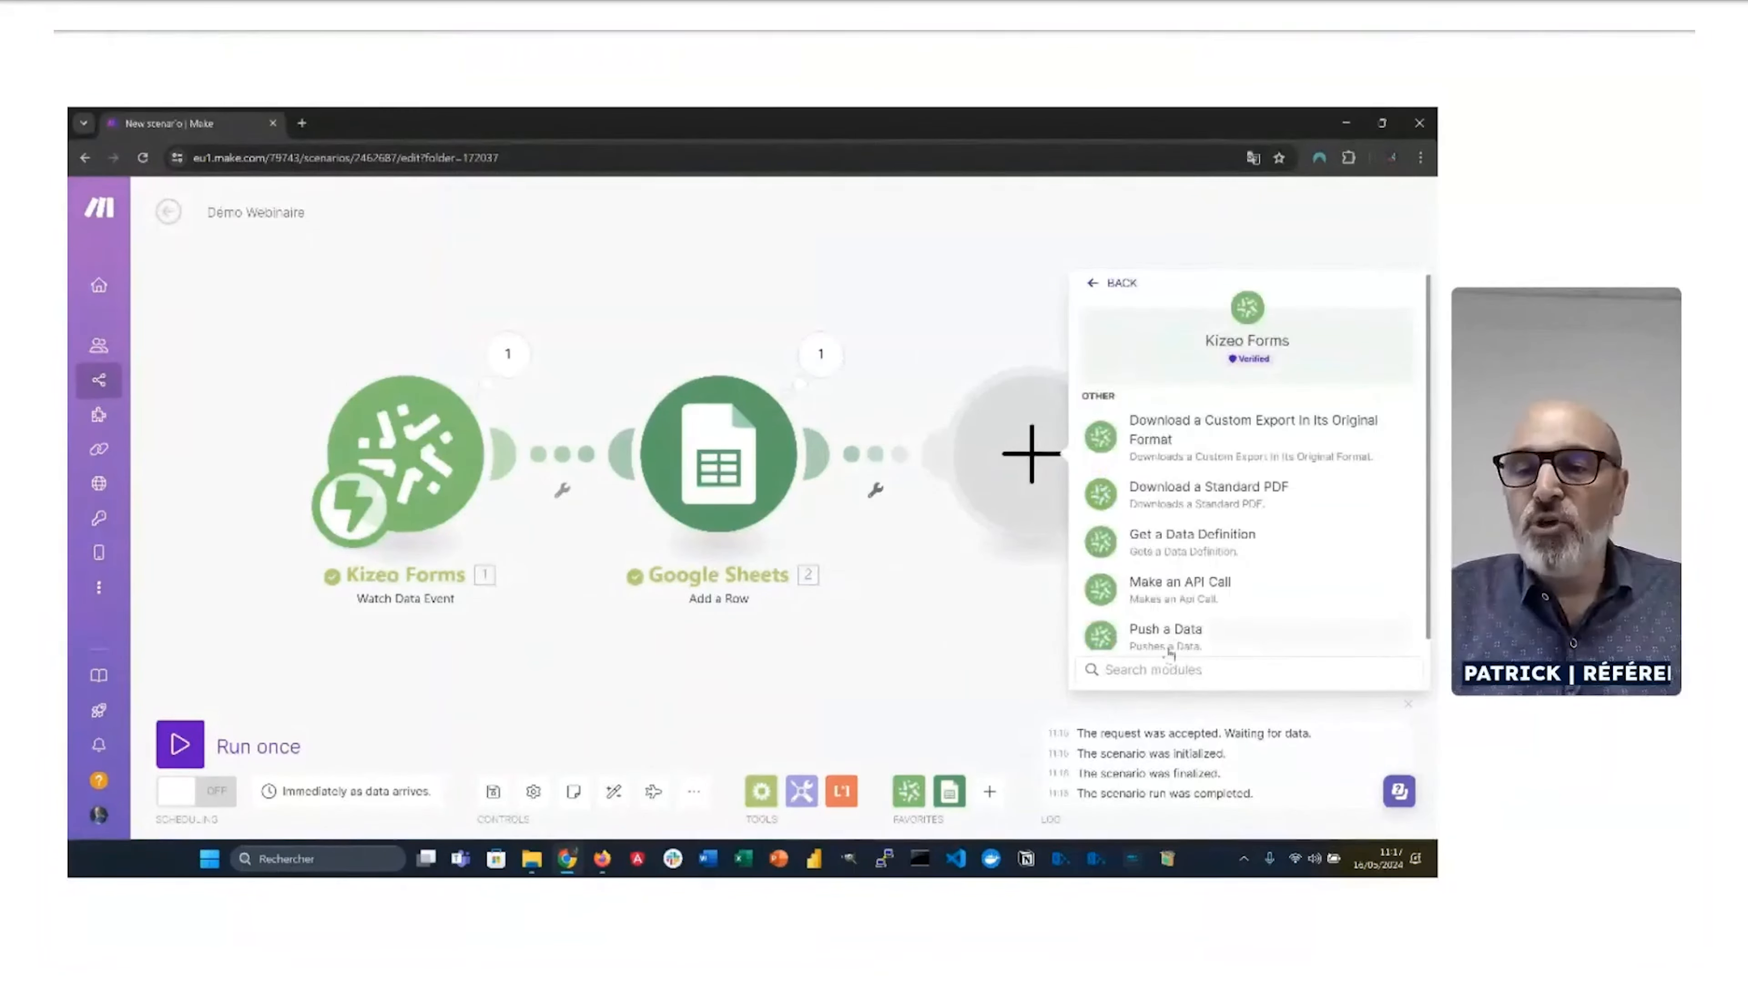
click(1158, 671)
text(pdf)
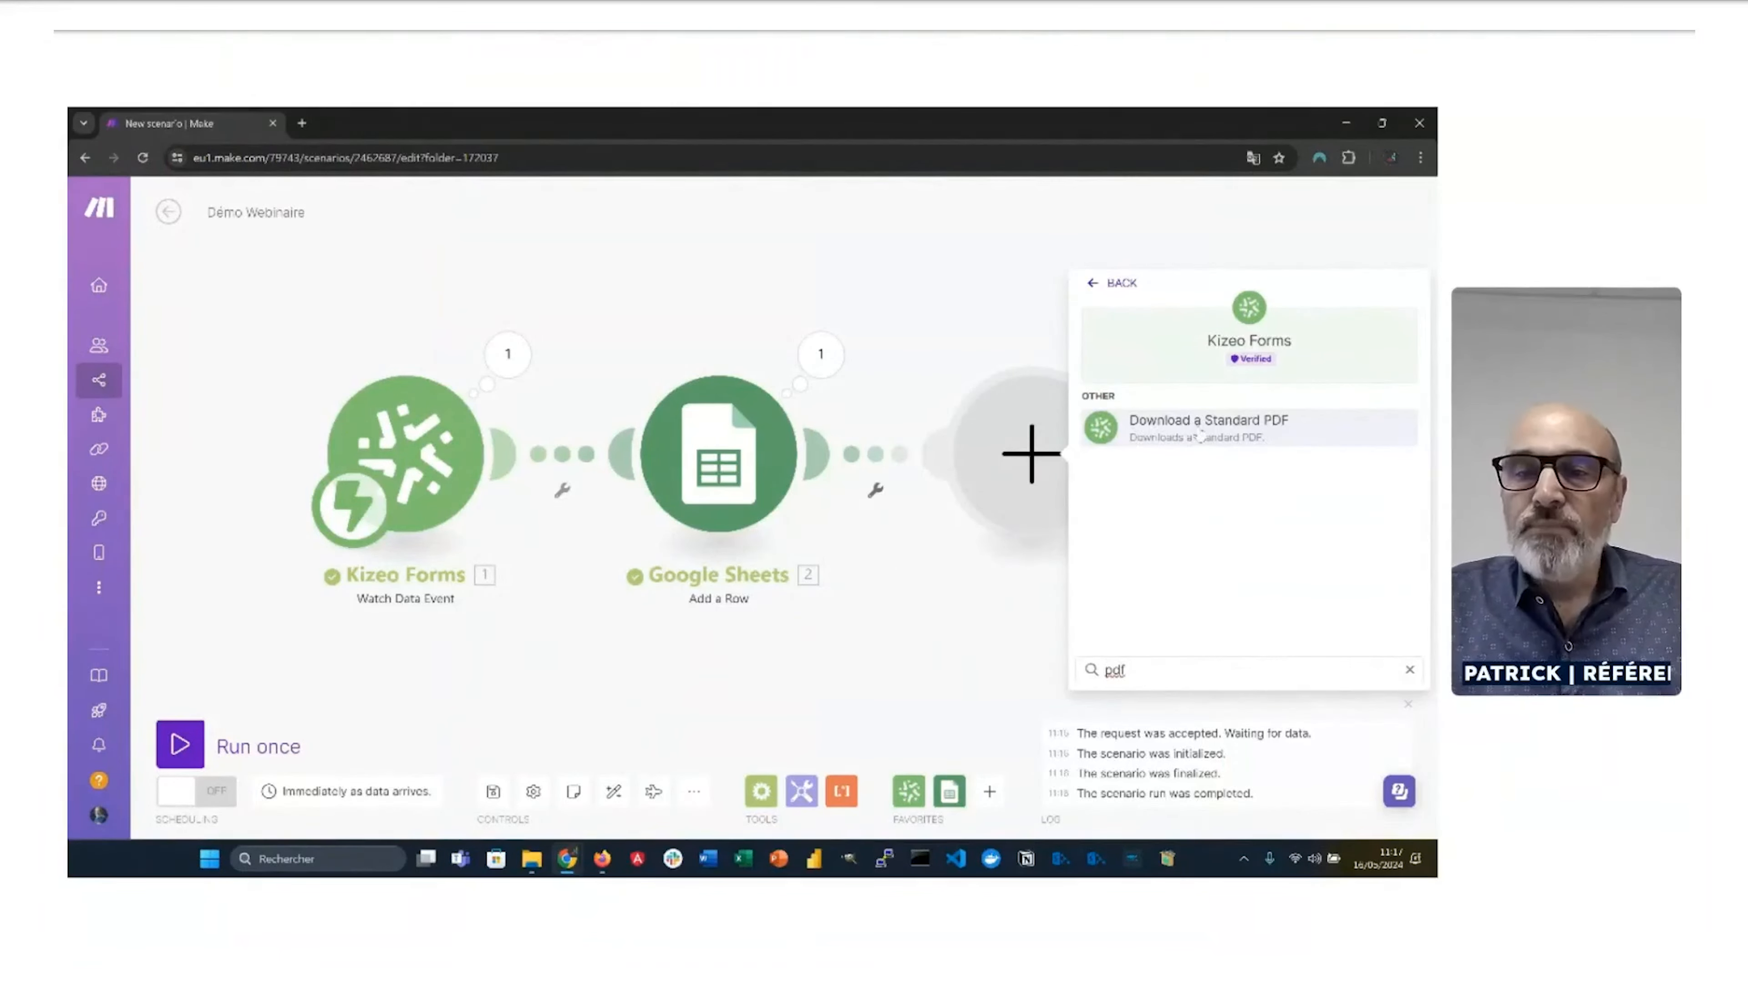
click(1200, 435)
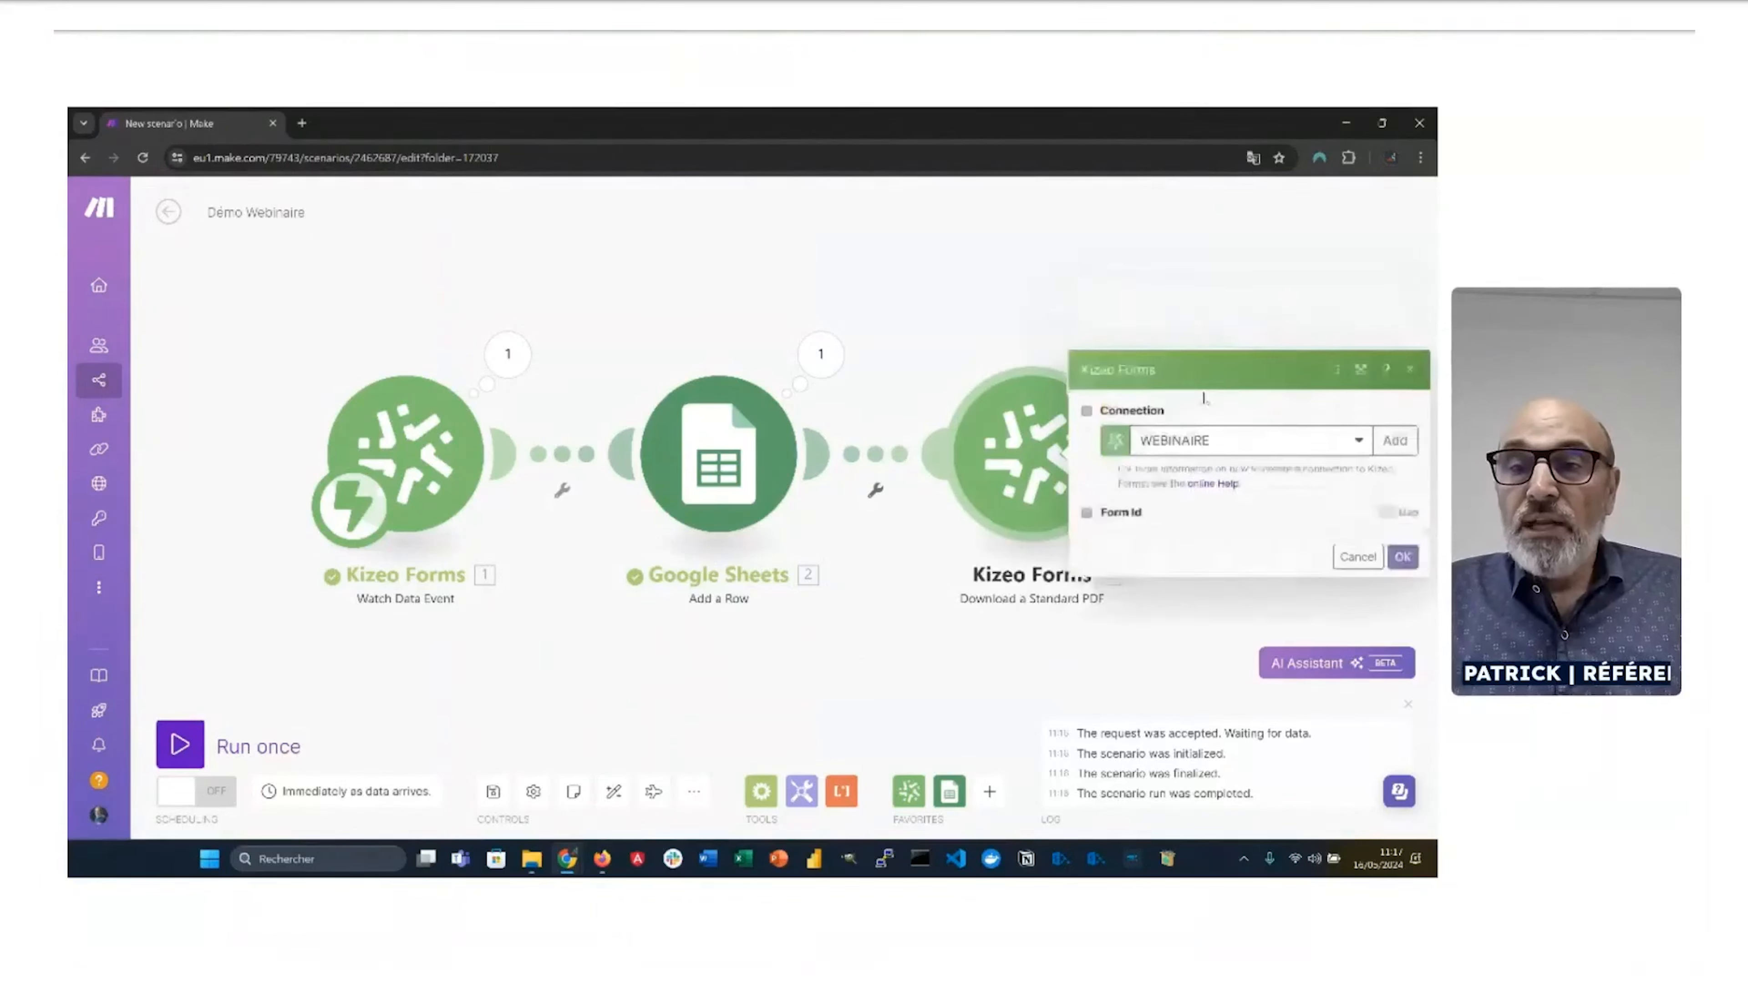
Step: Set the PDF module's Form Id to Commande, map 1. id into Data Id, and confirm
click(1178, 484)
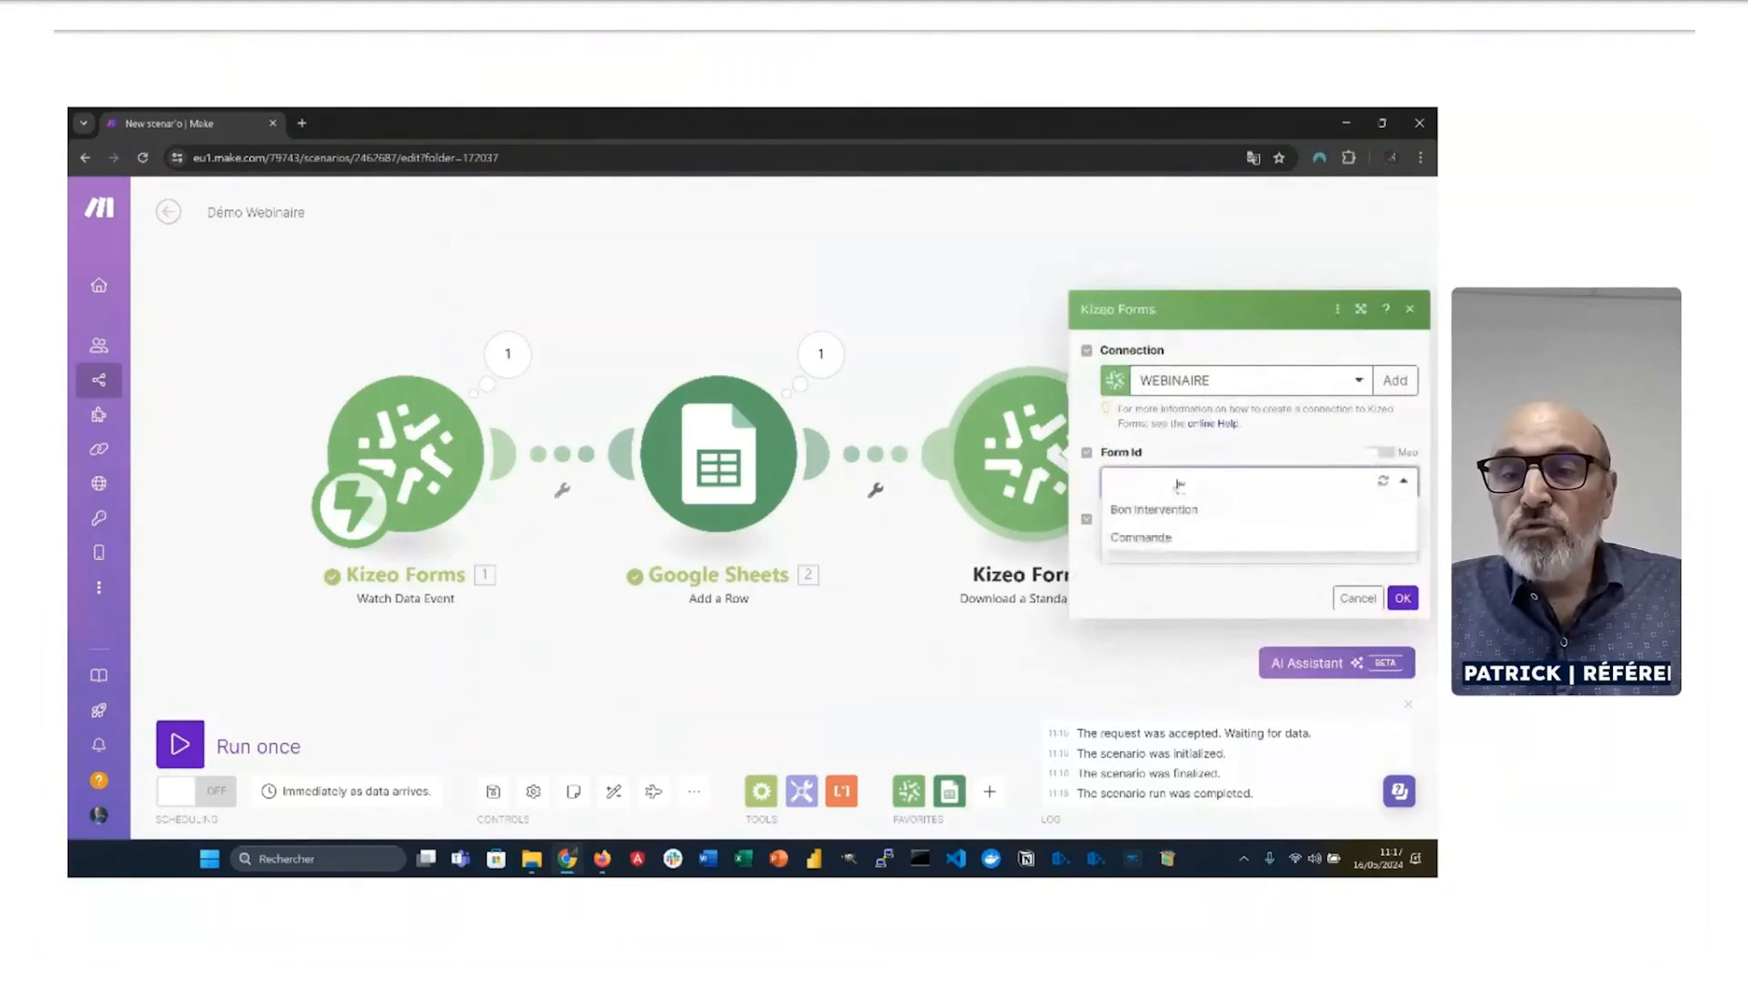
click(1156, 538)
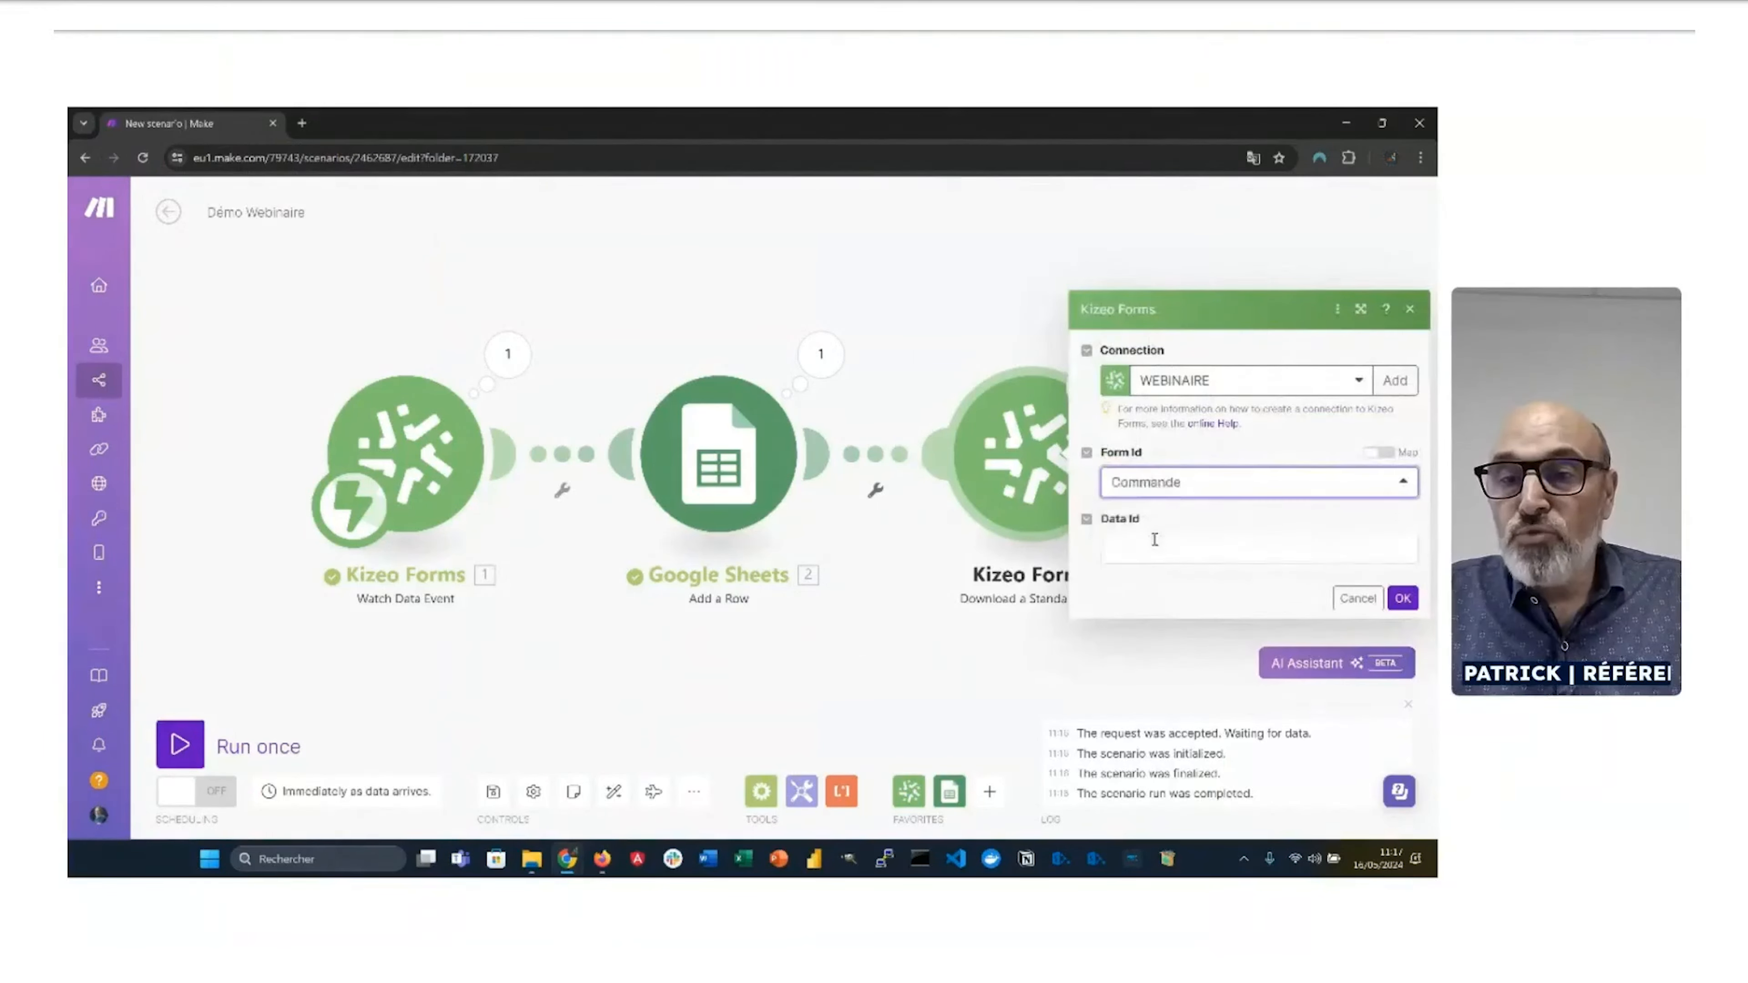
click(1155, 546)
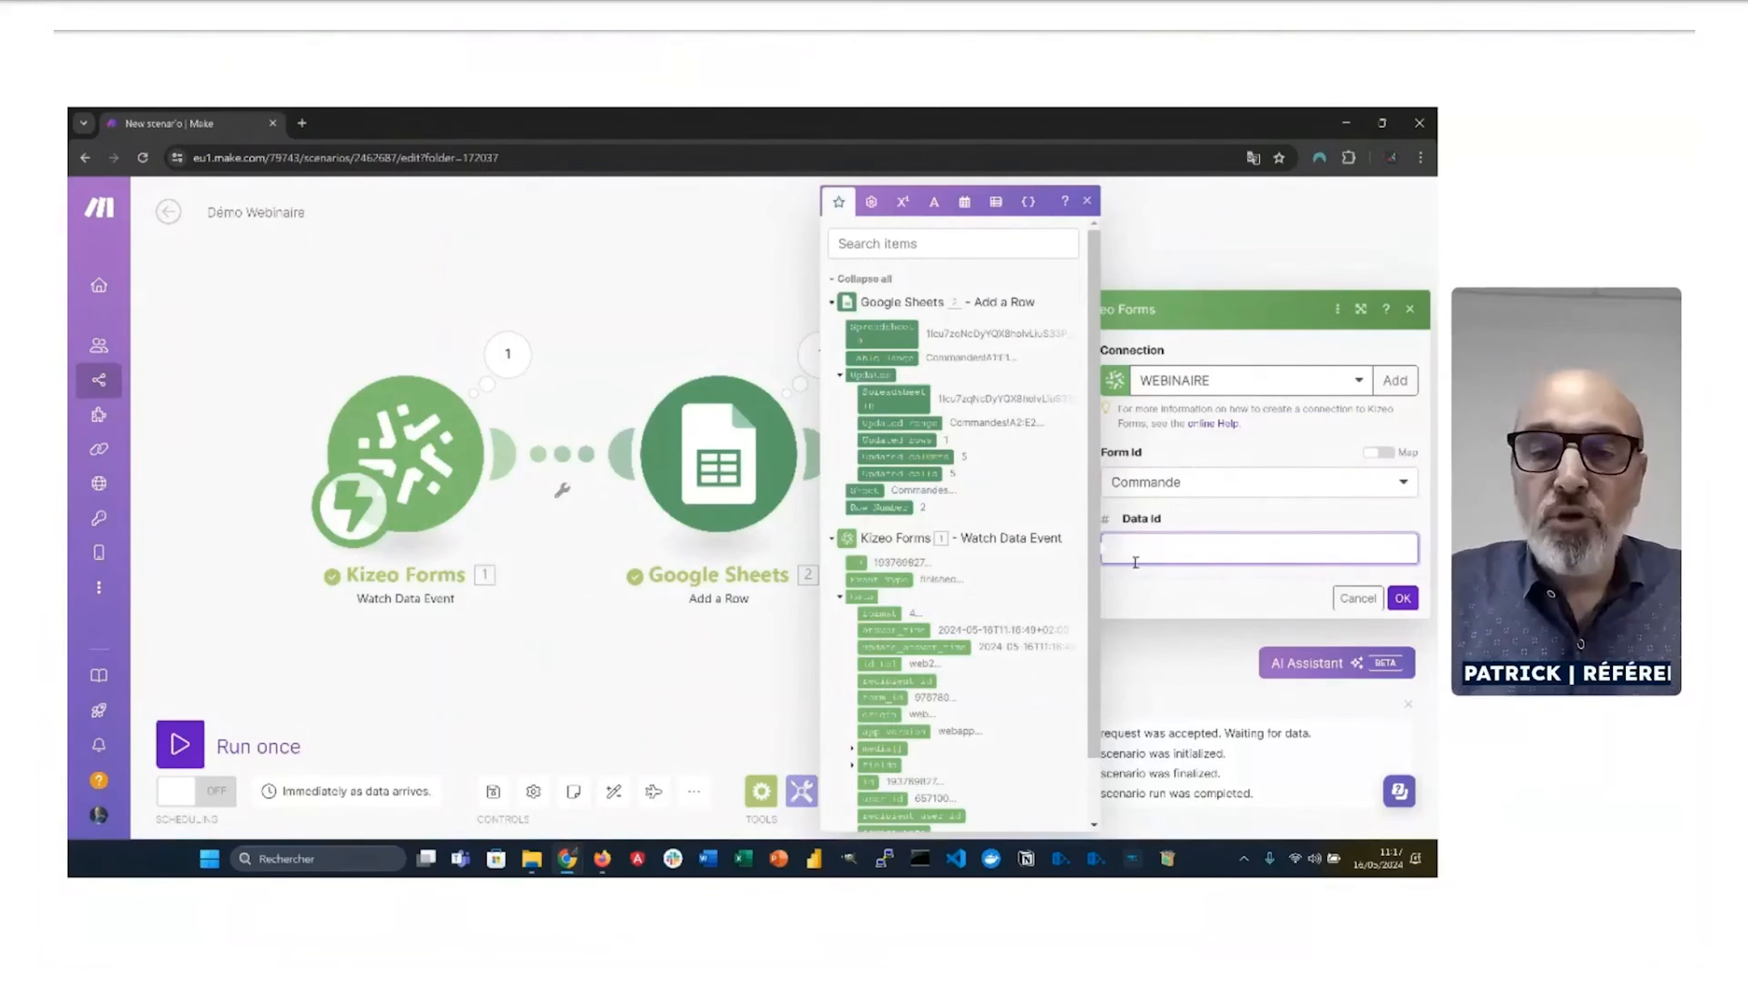
click(854, 563)
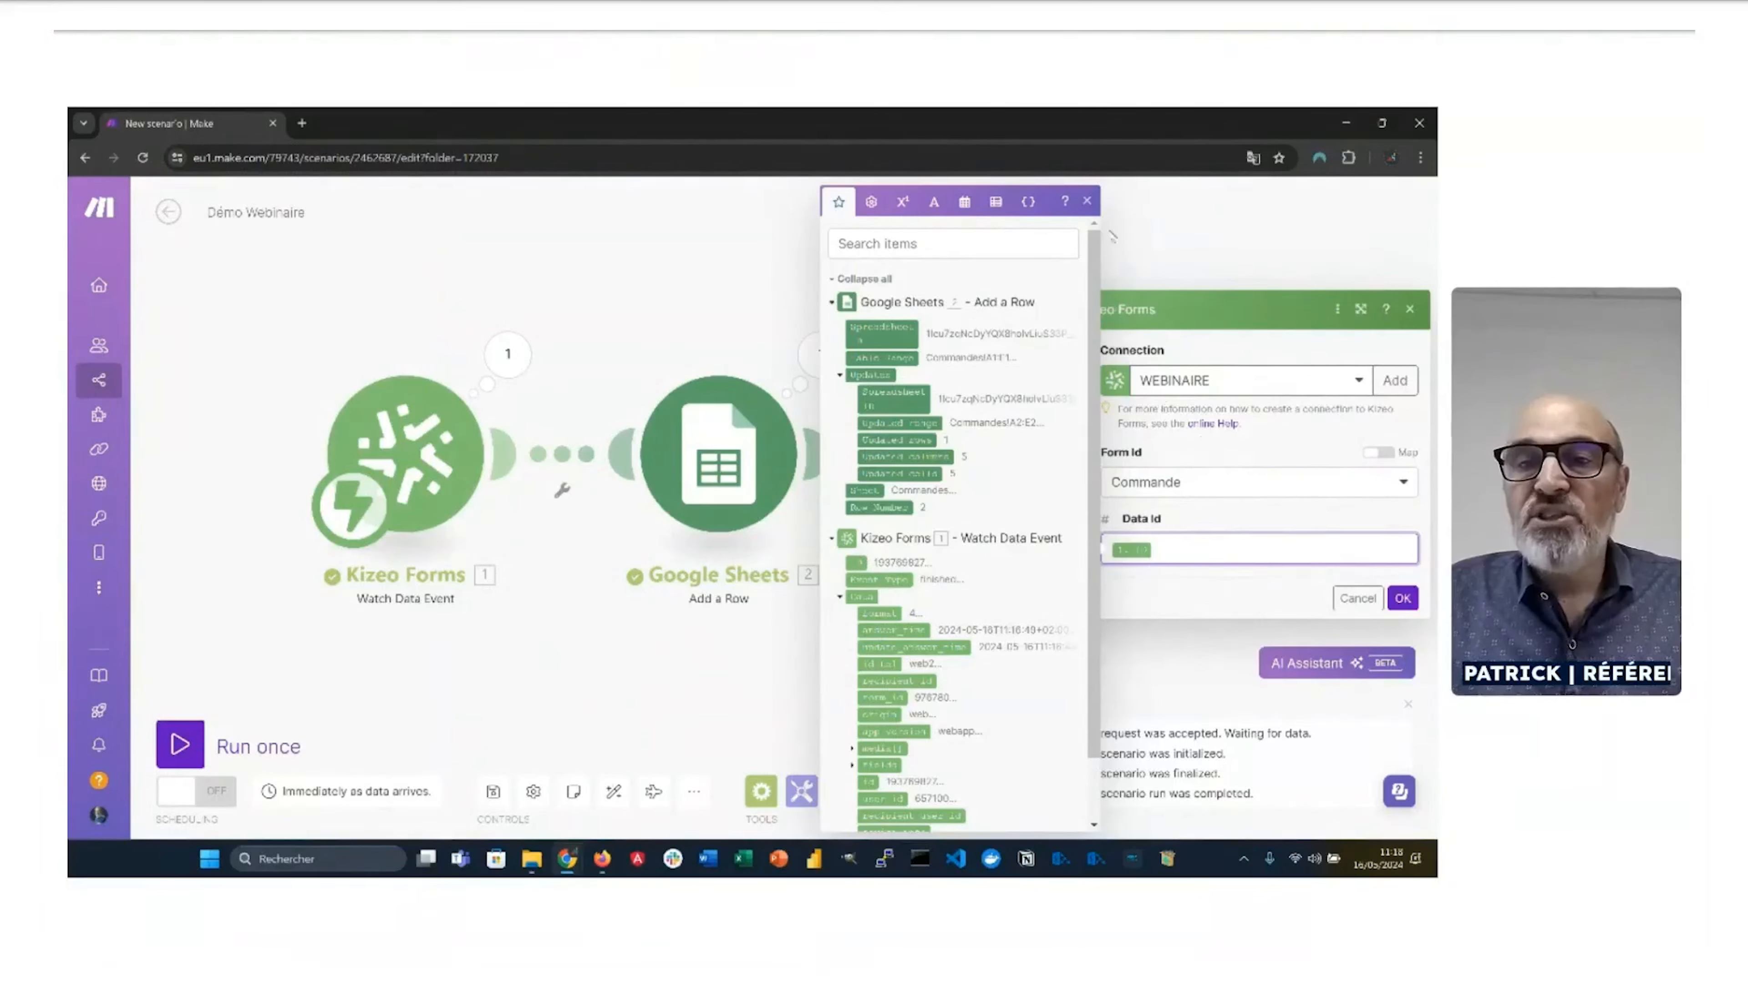
click(1087, 200)
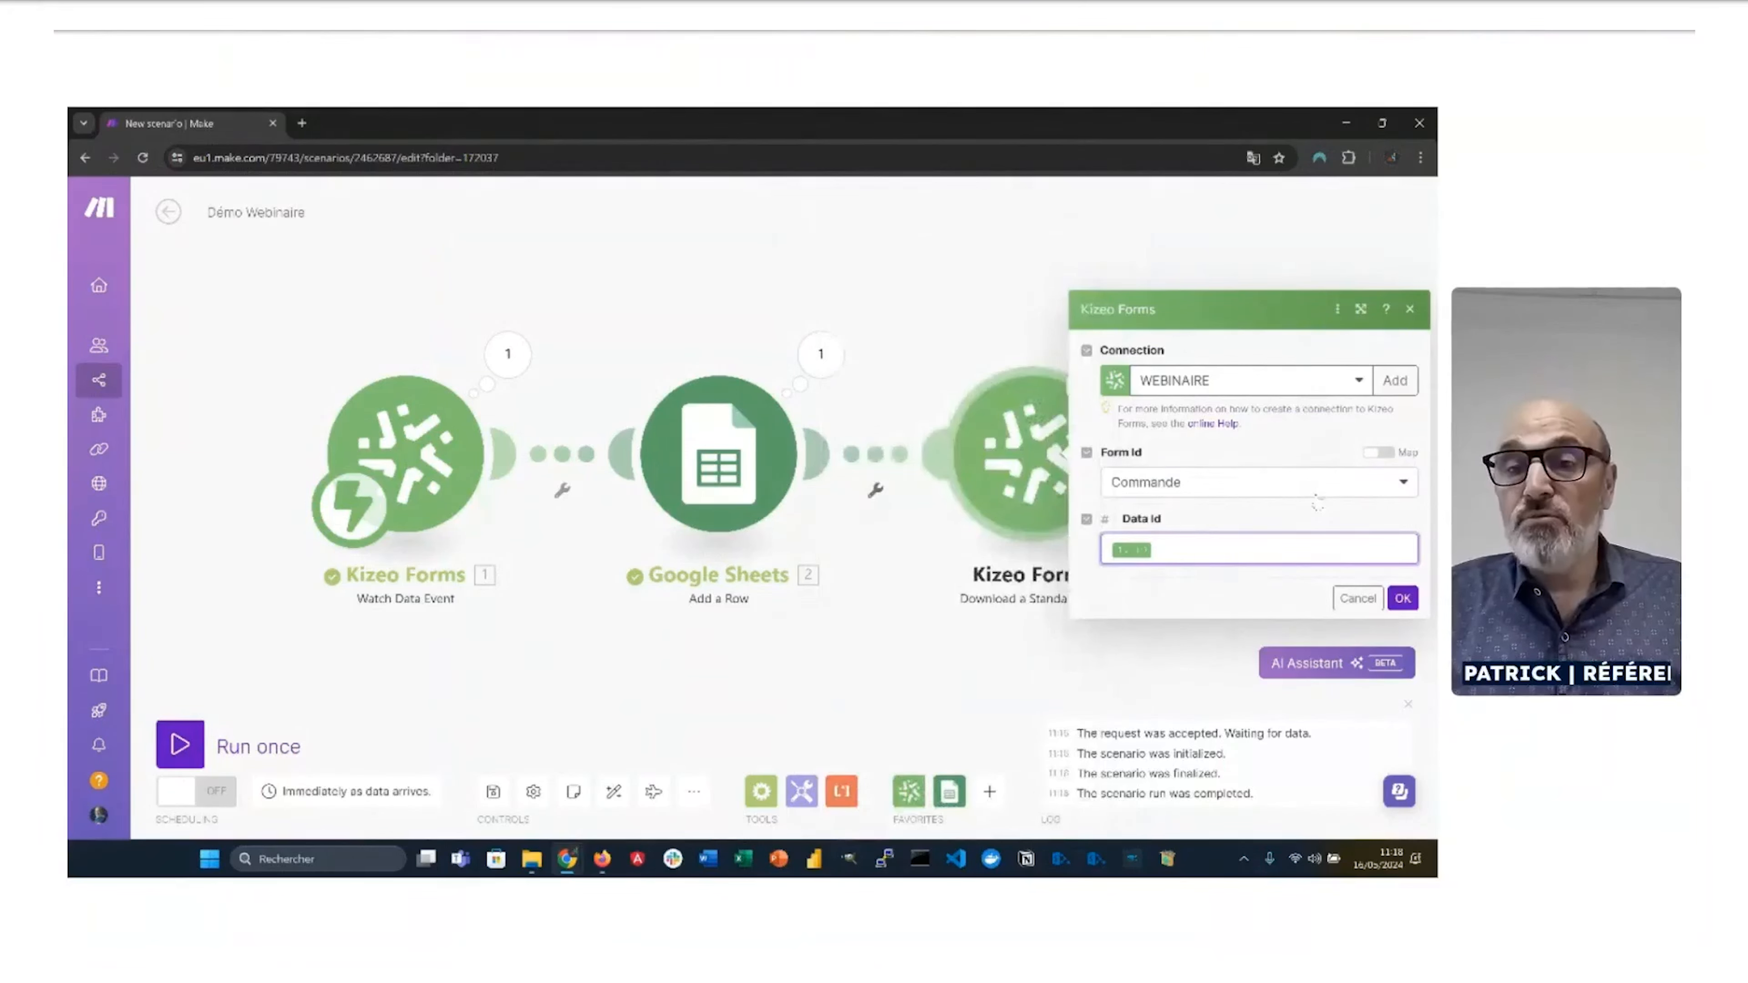
click(1402, 599)
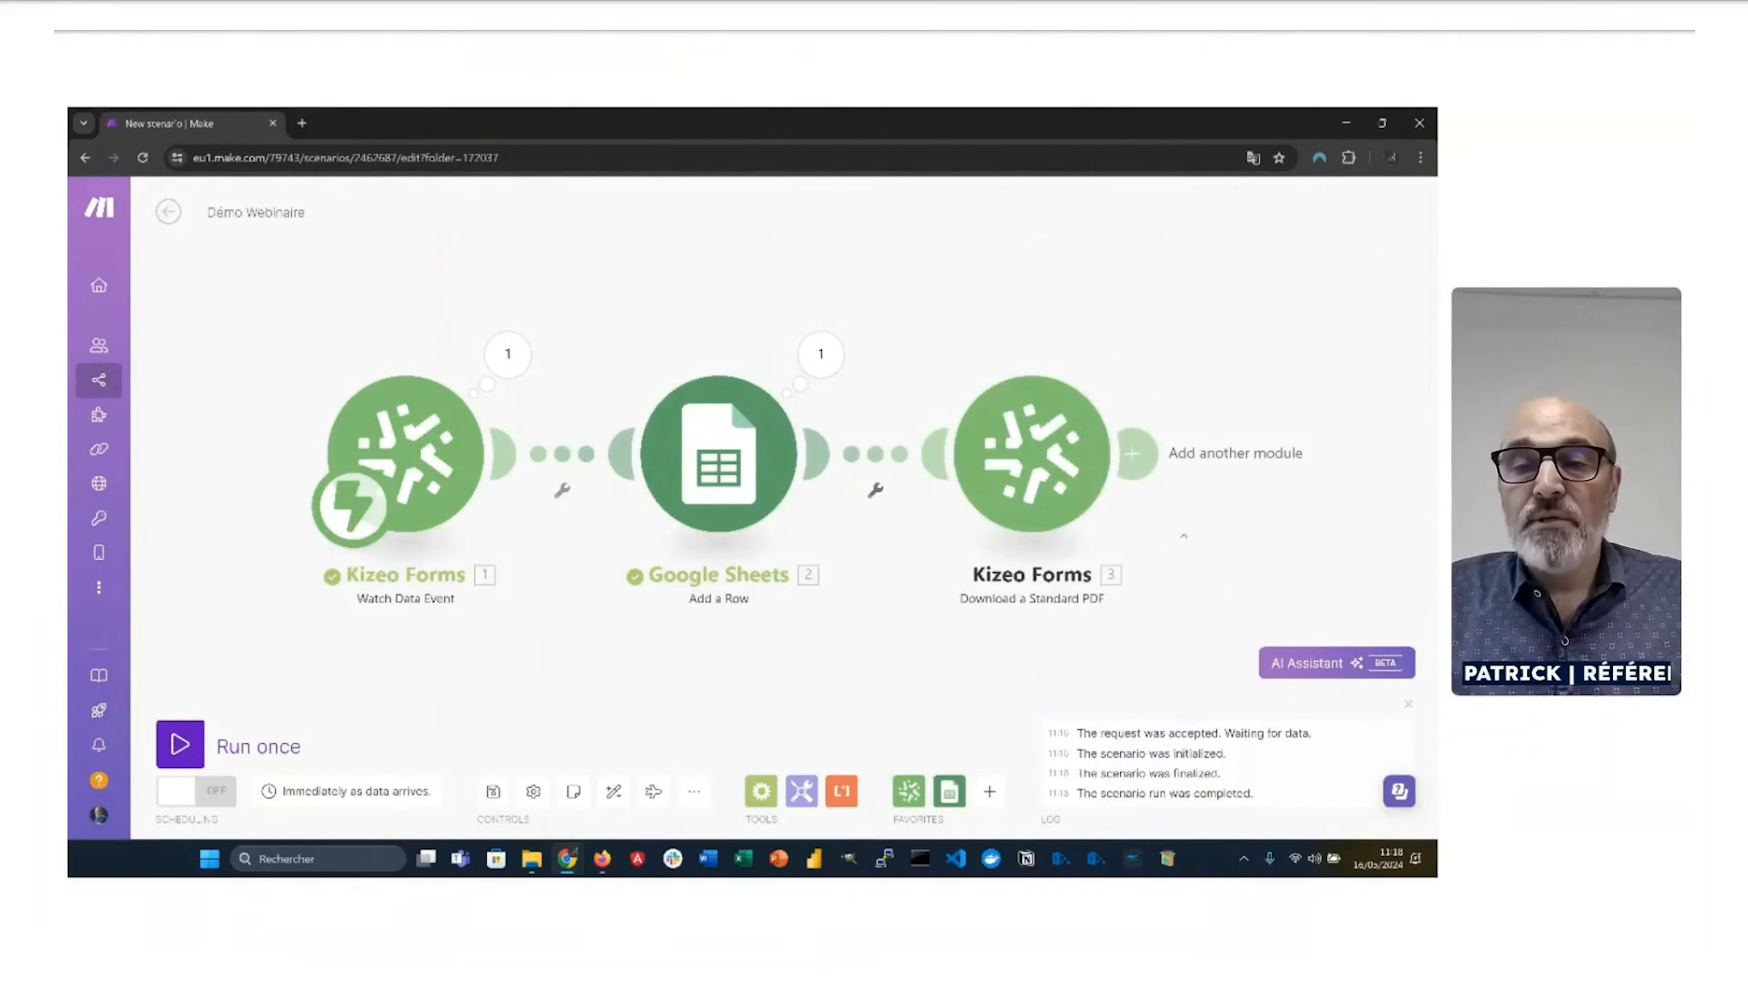
drag(1184, 536, 771, 522)
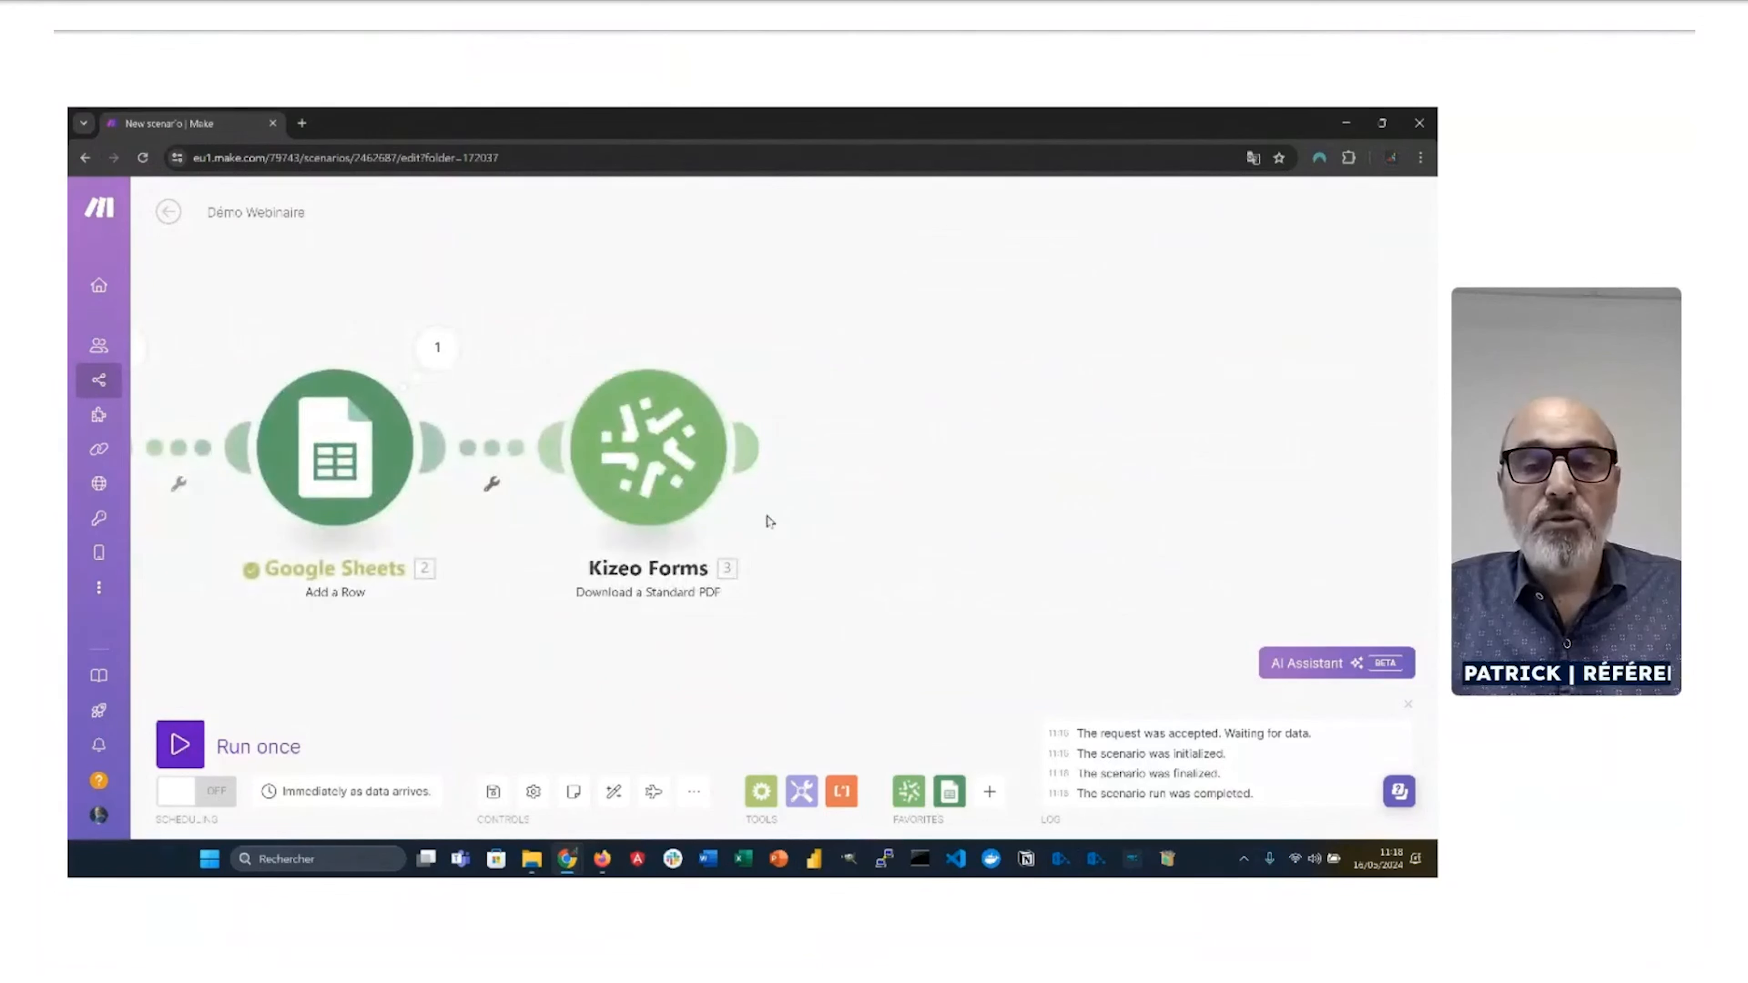
Step: After the PDF step, add a Google Drive 'Upload a File' module
mouse_move(748, 458)
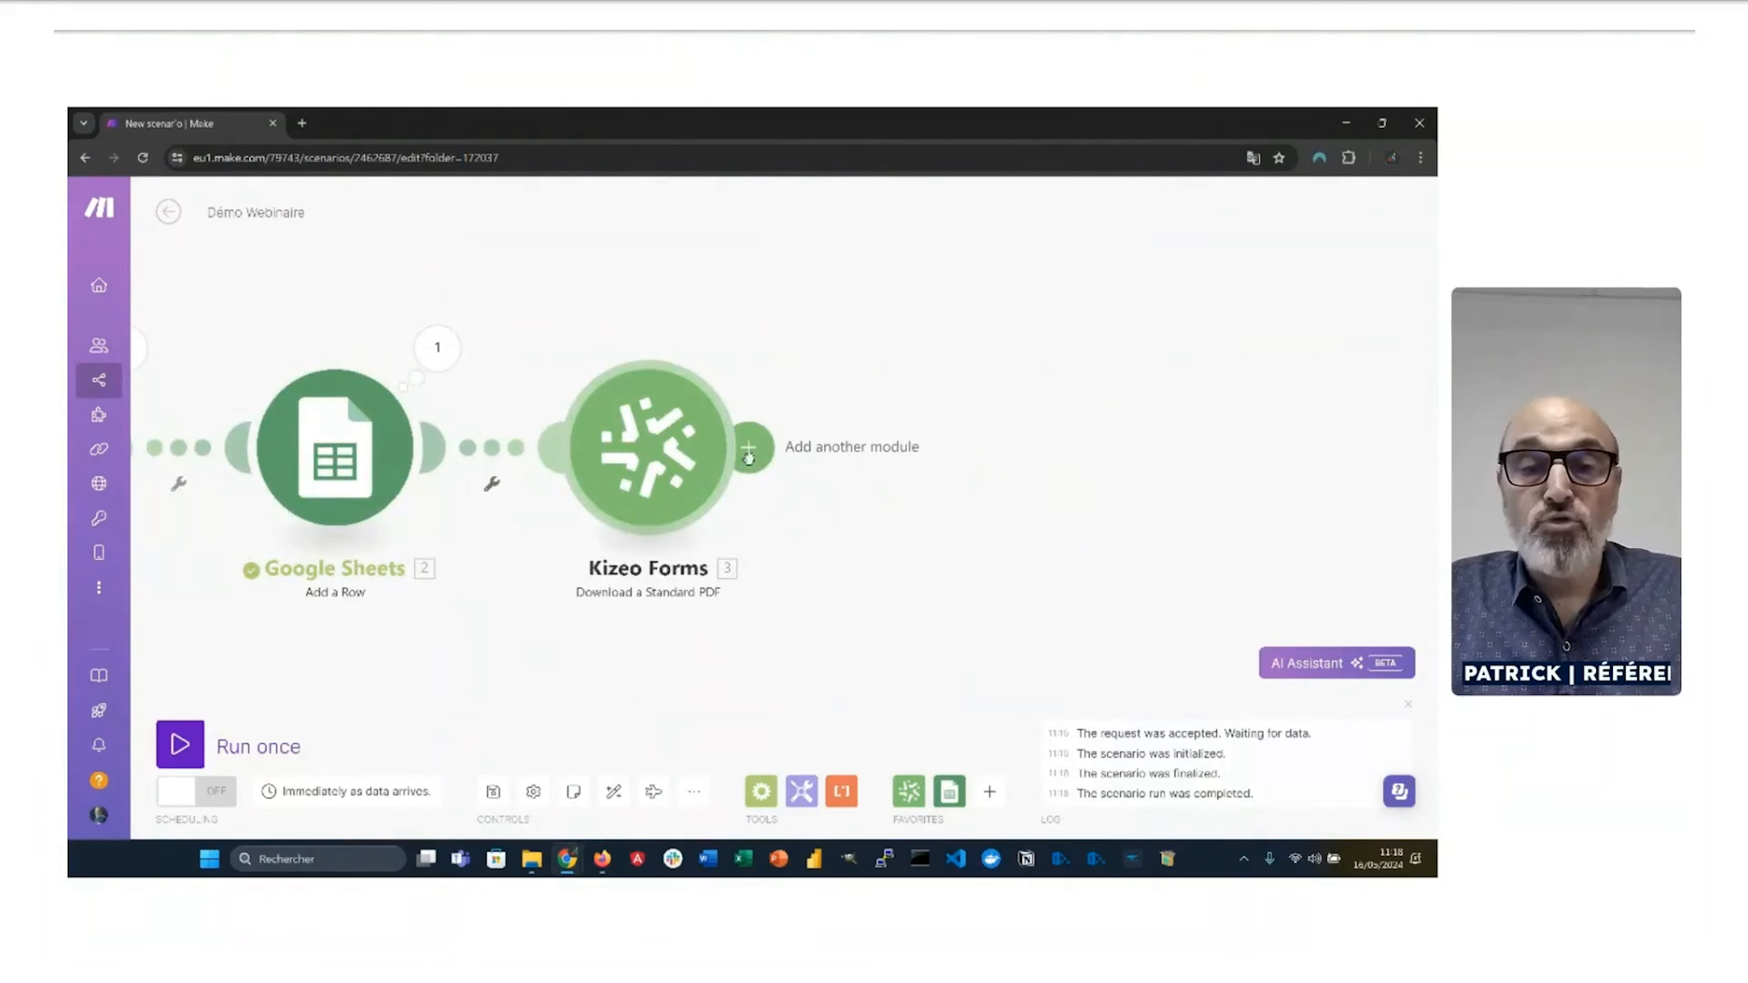
click(751, 454)
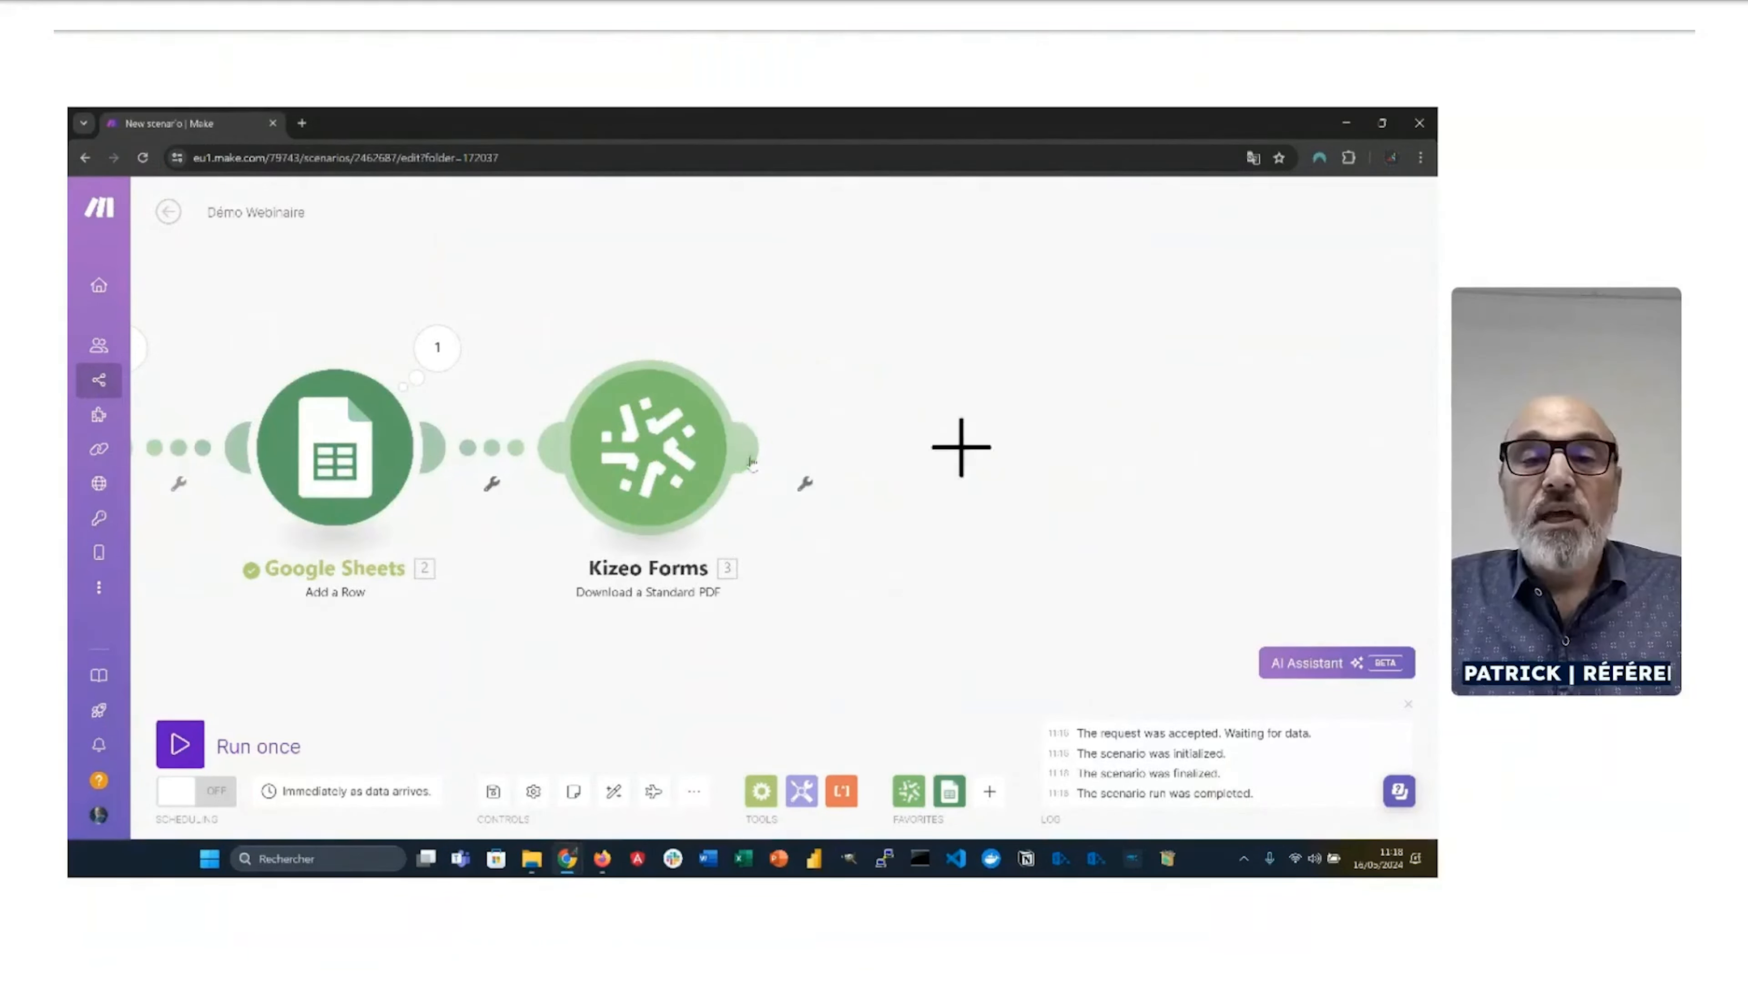
scroll(1176, 548, down, 4)
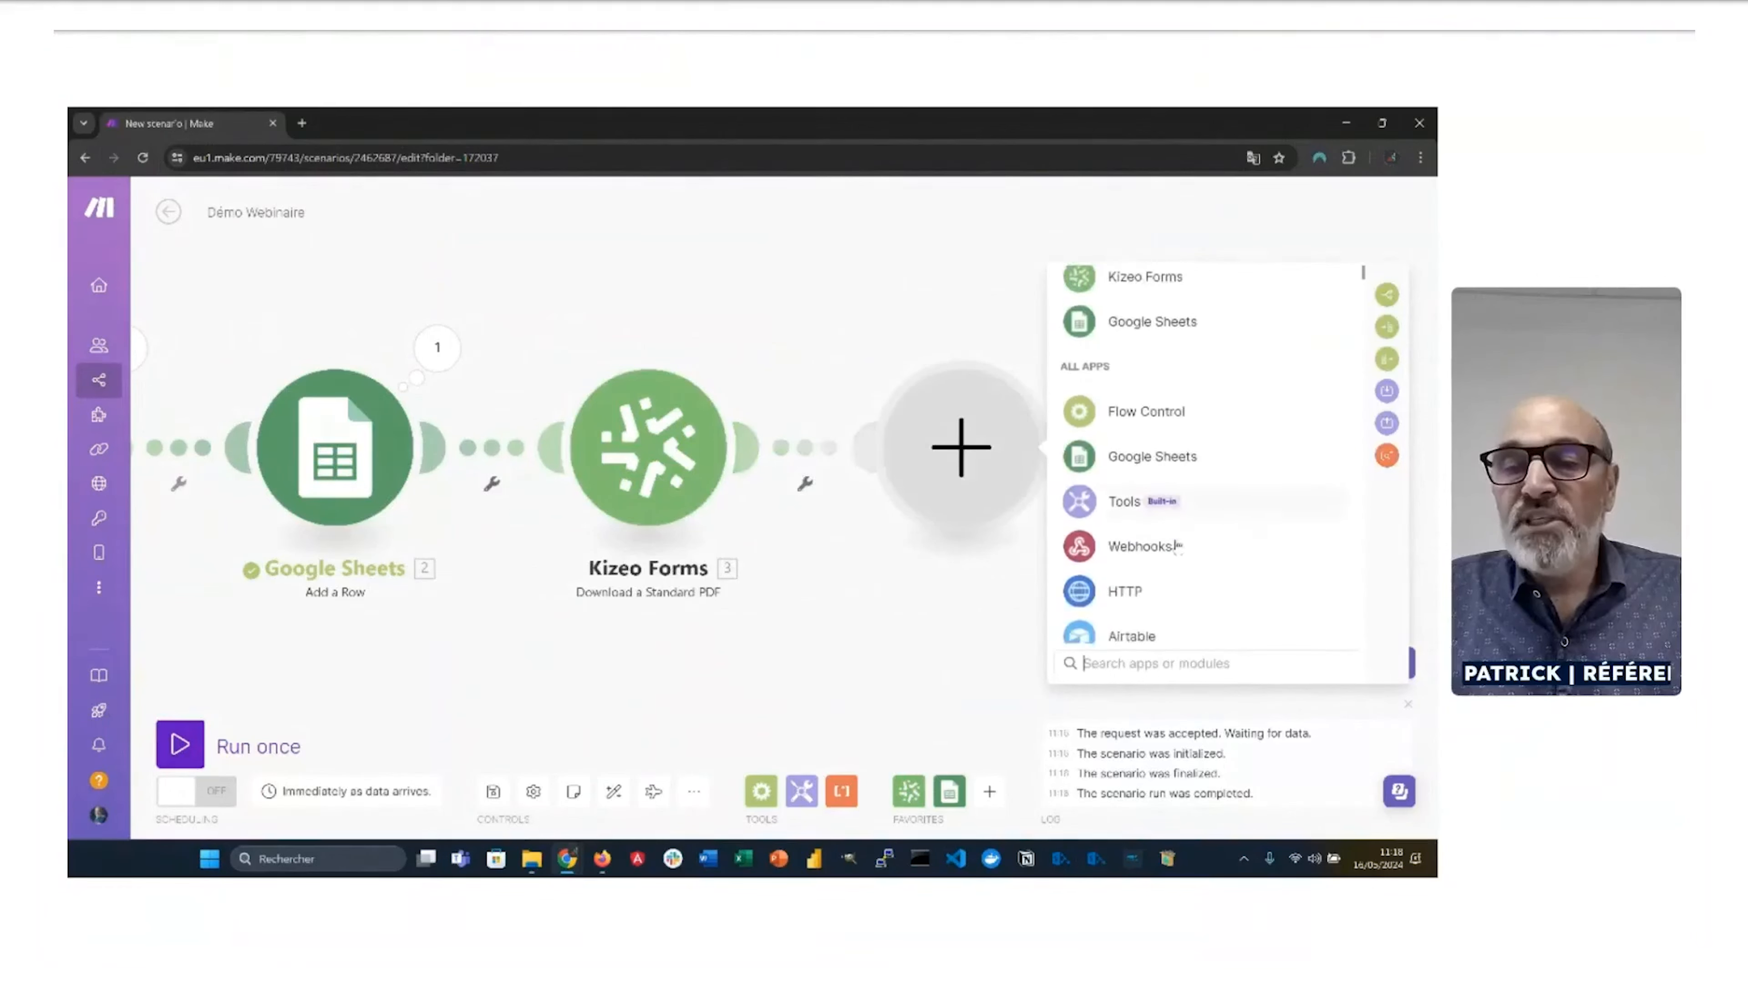
scroll(1175, 551, up, 4)
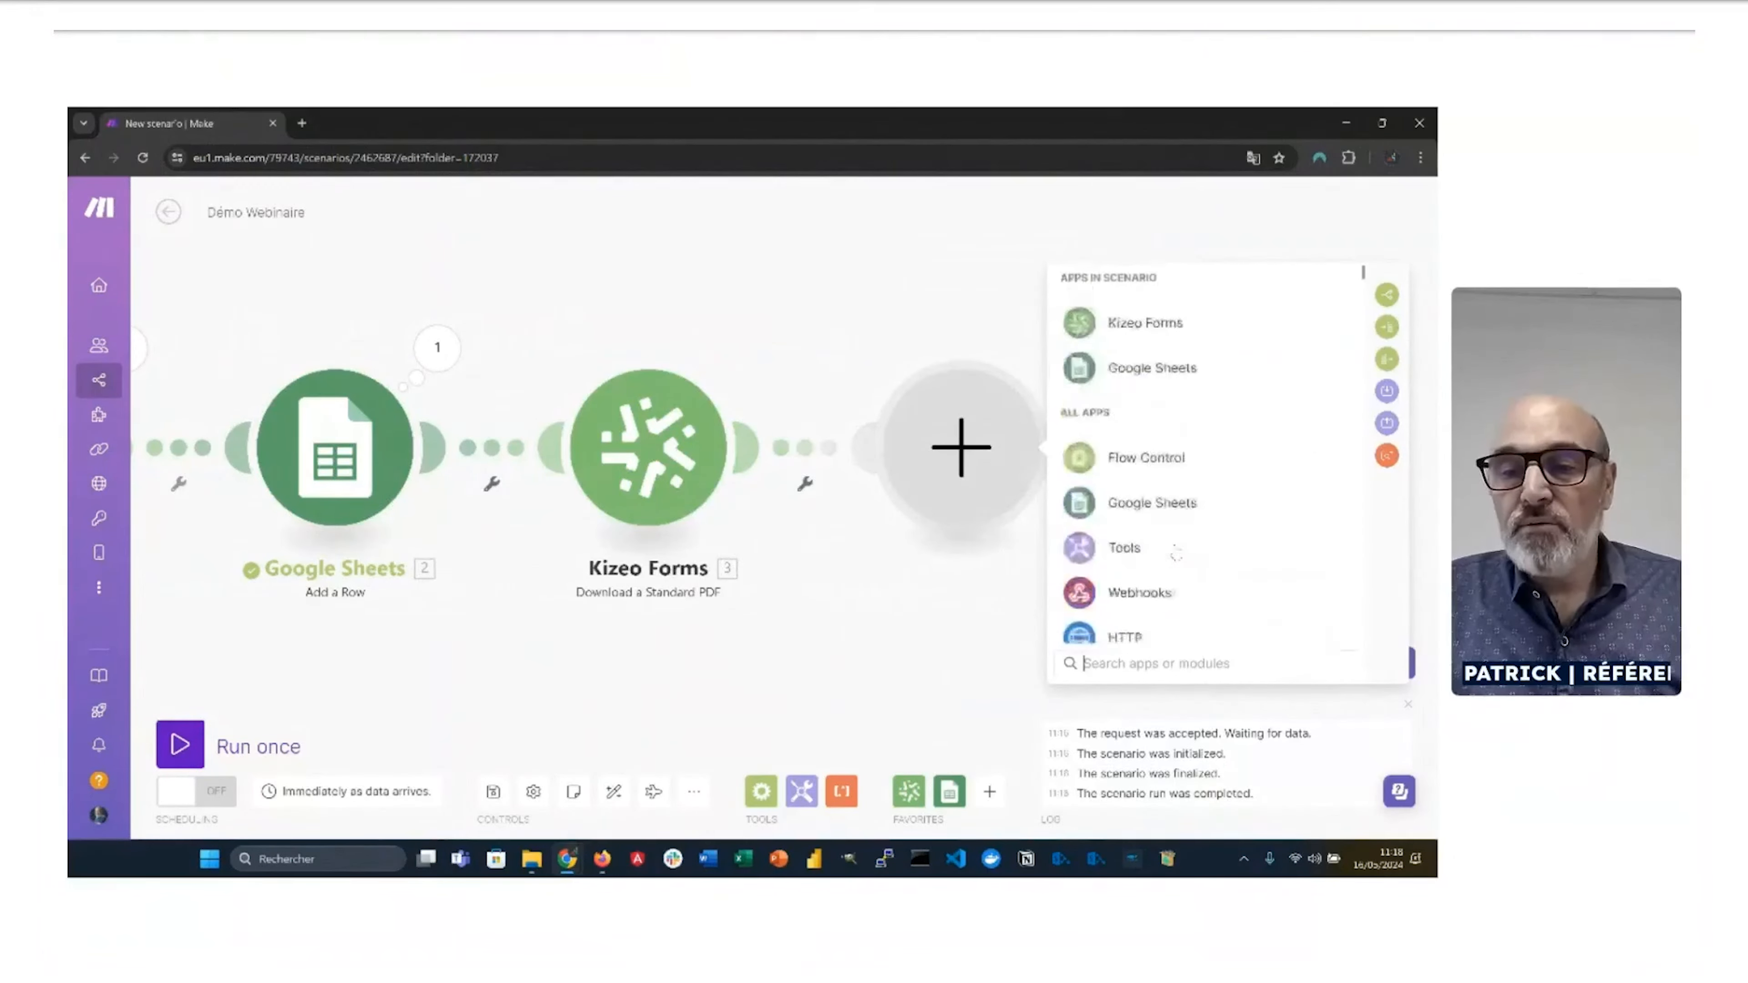
click(1154, 662)
text(goo)
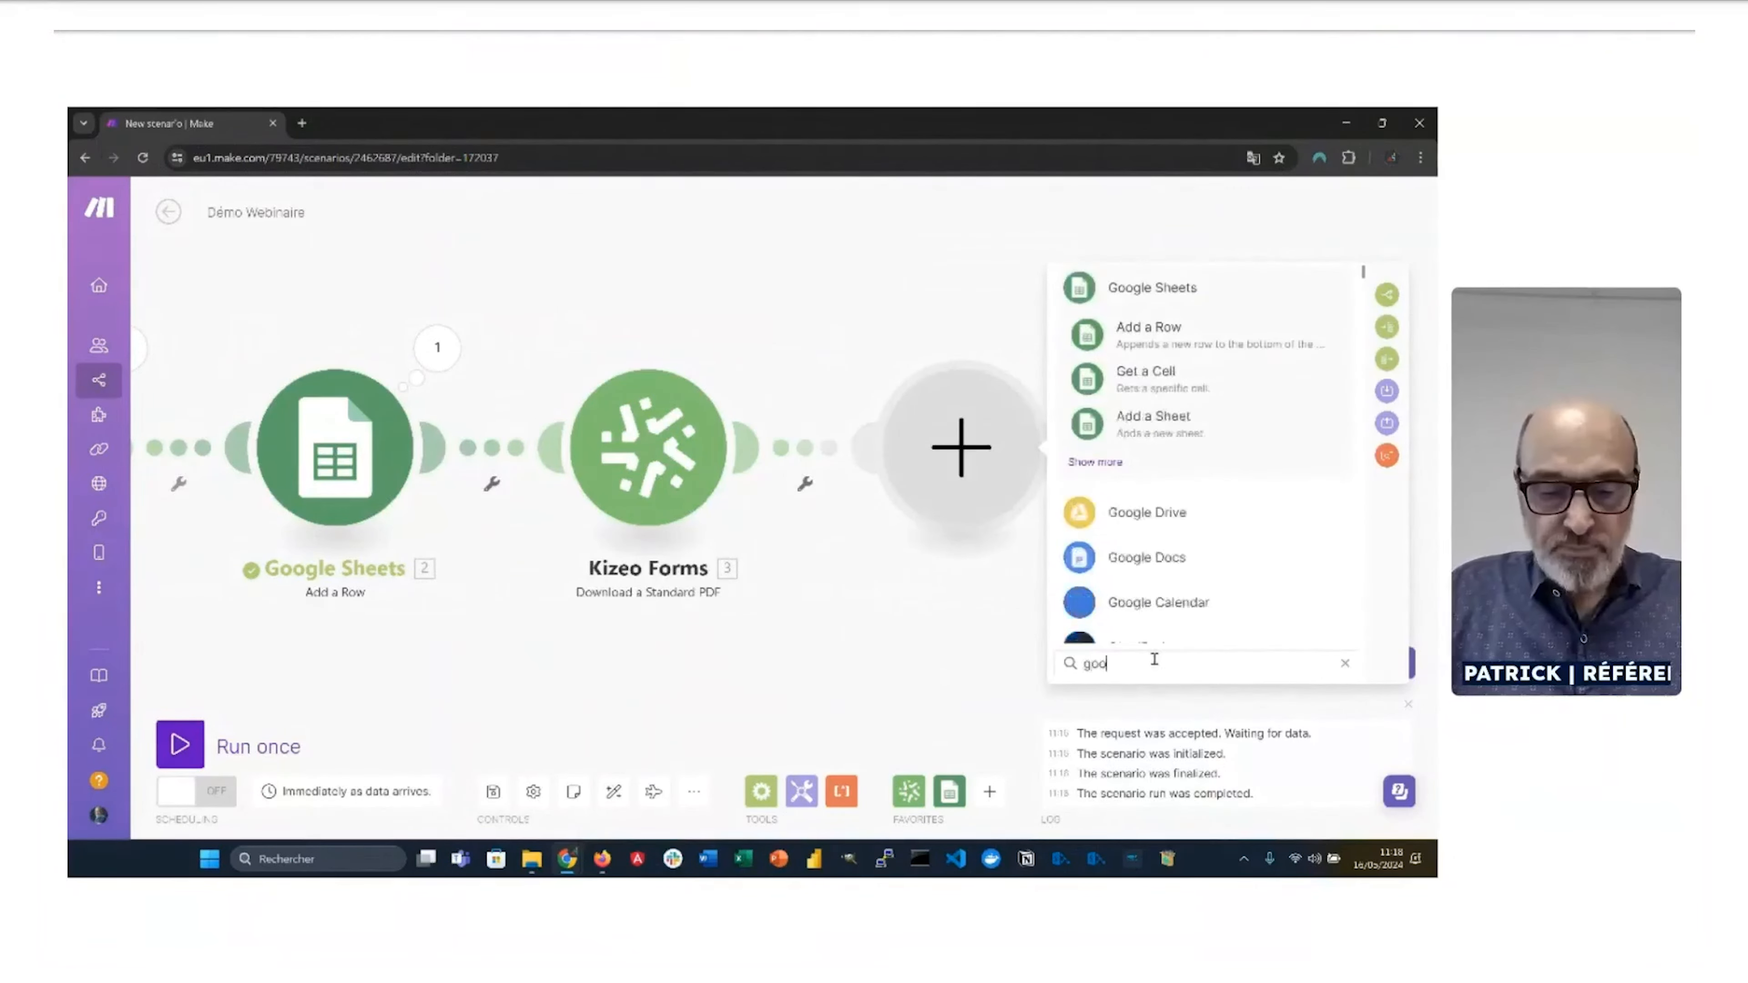
text(gle drive)
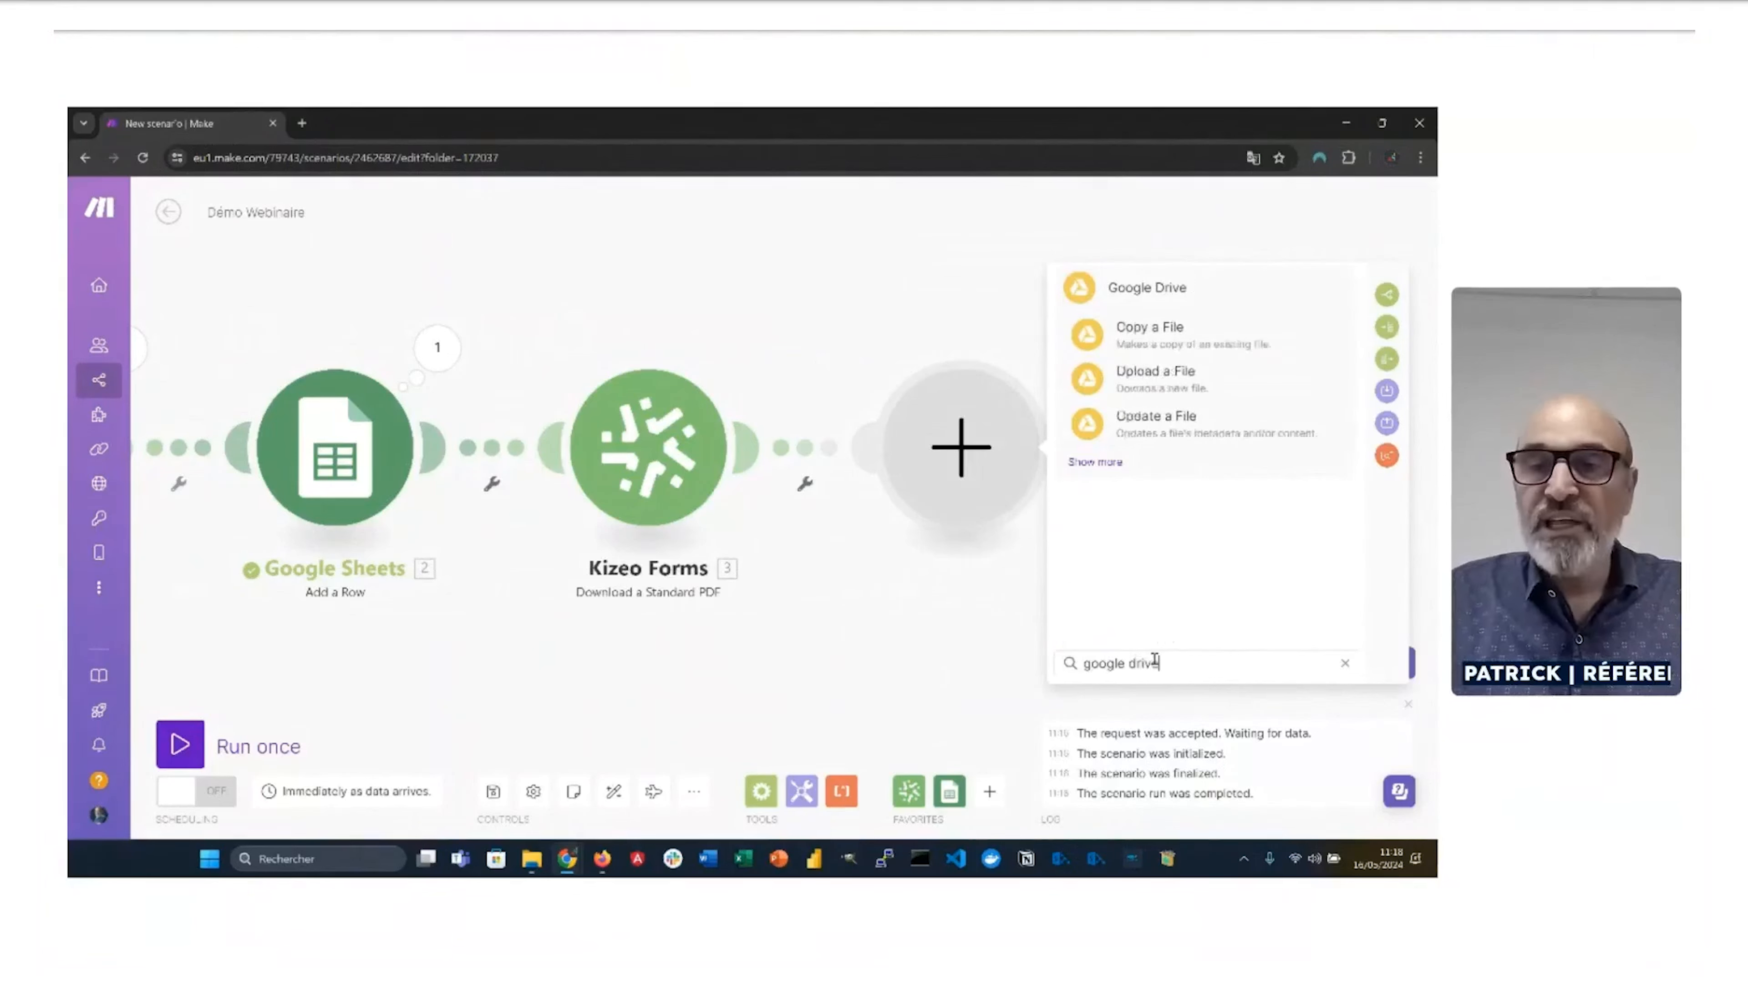
click(1148, 387)
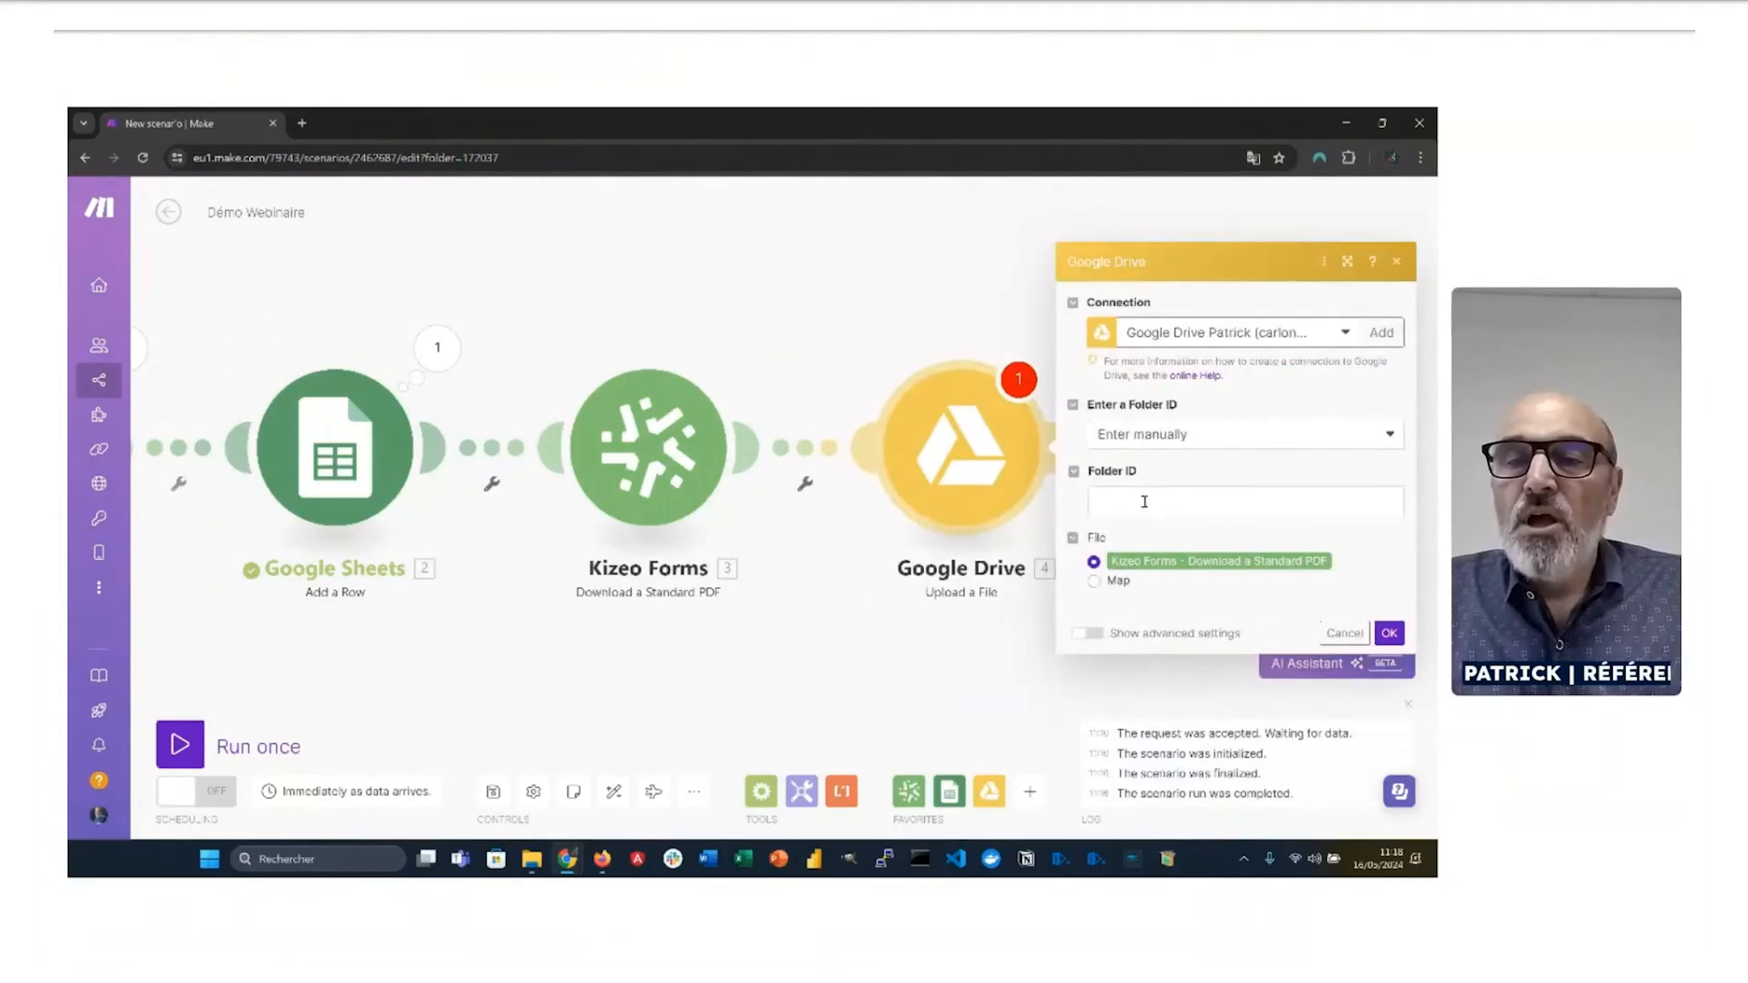
Step: Set the upload folder to MAKE / PDF STANDARD, confirm, and save the scenario
click(1144, 502)
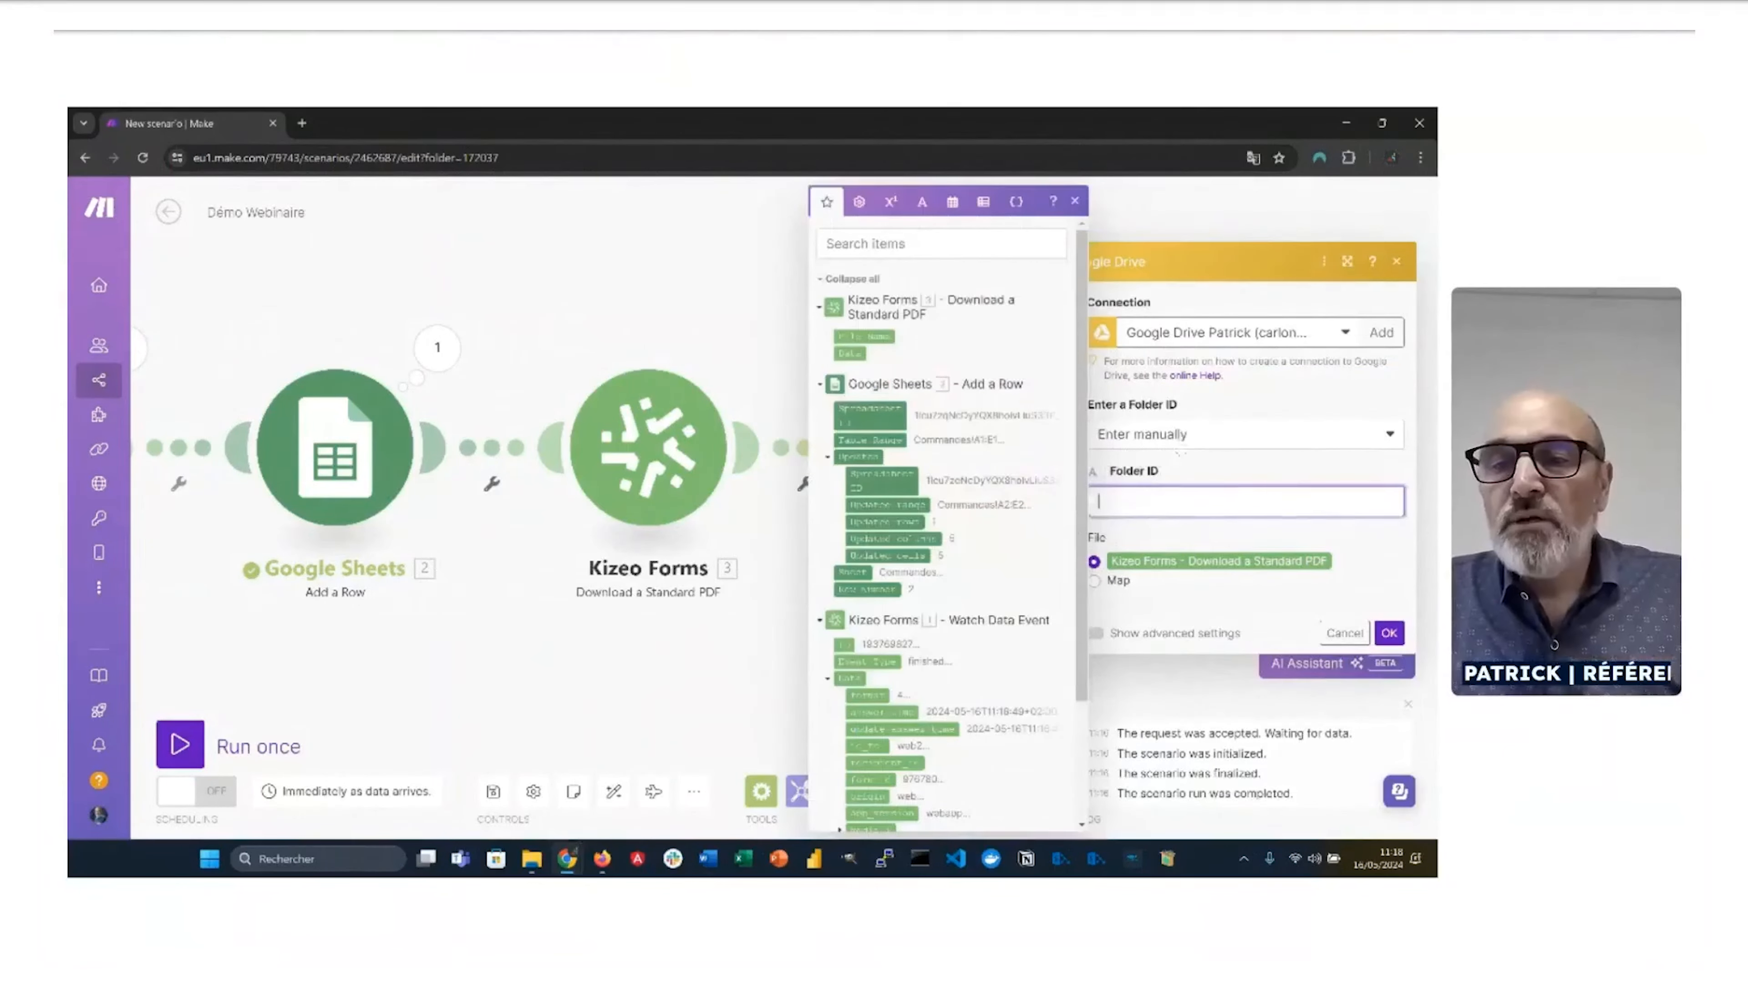
click(1192, 444)
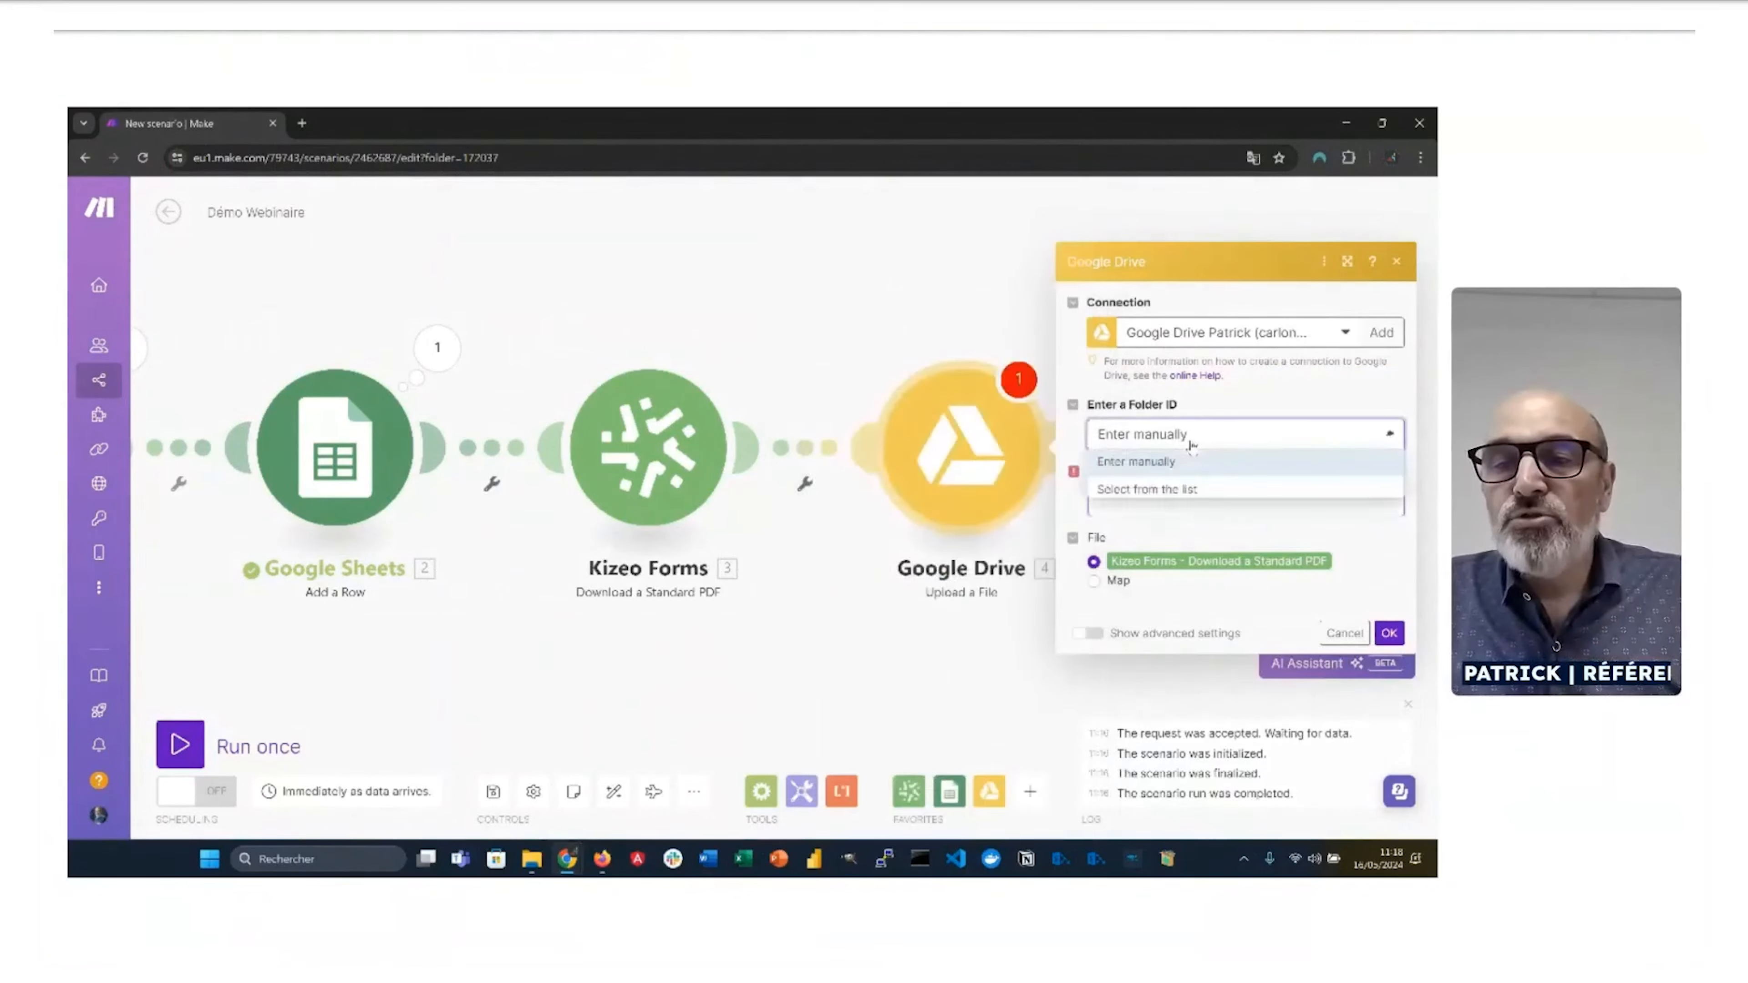
click(1174, 489)
click(1141, 536)
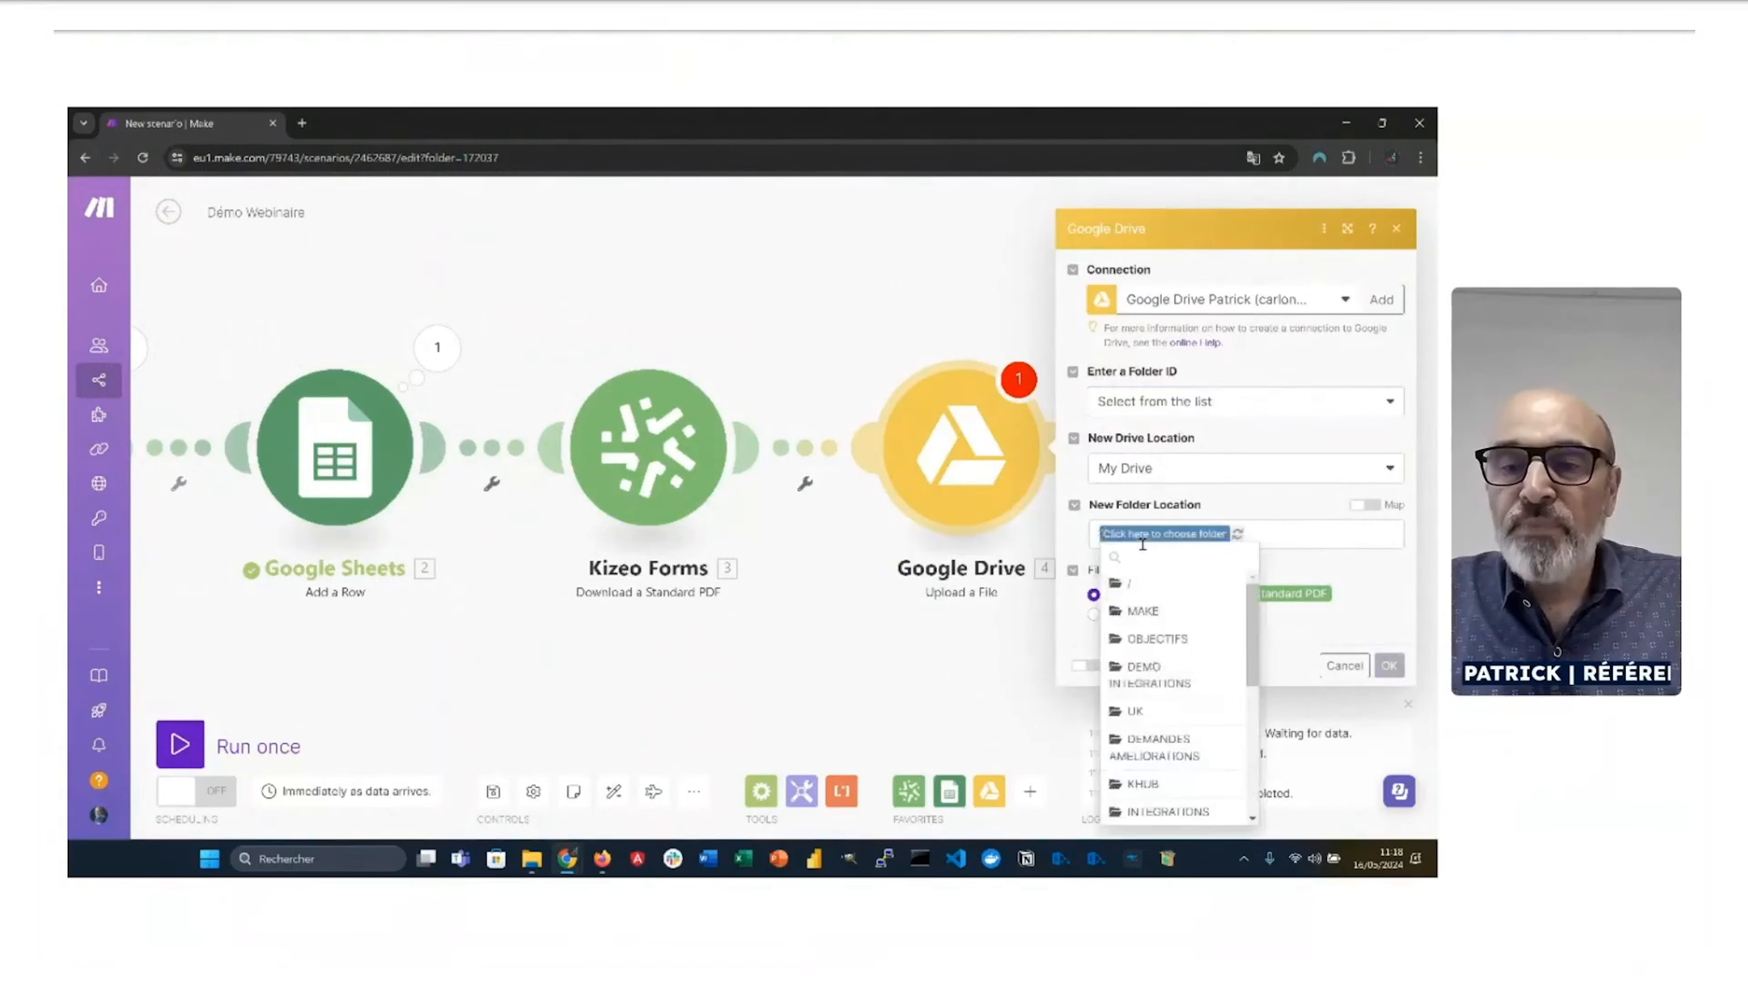
click(1150, 613)
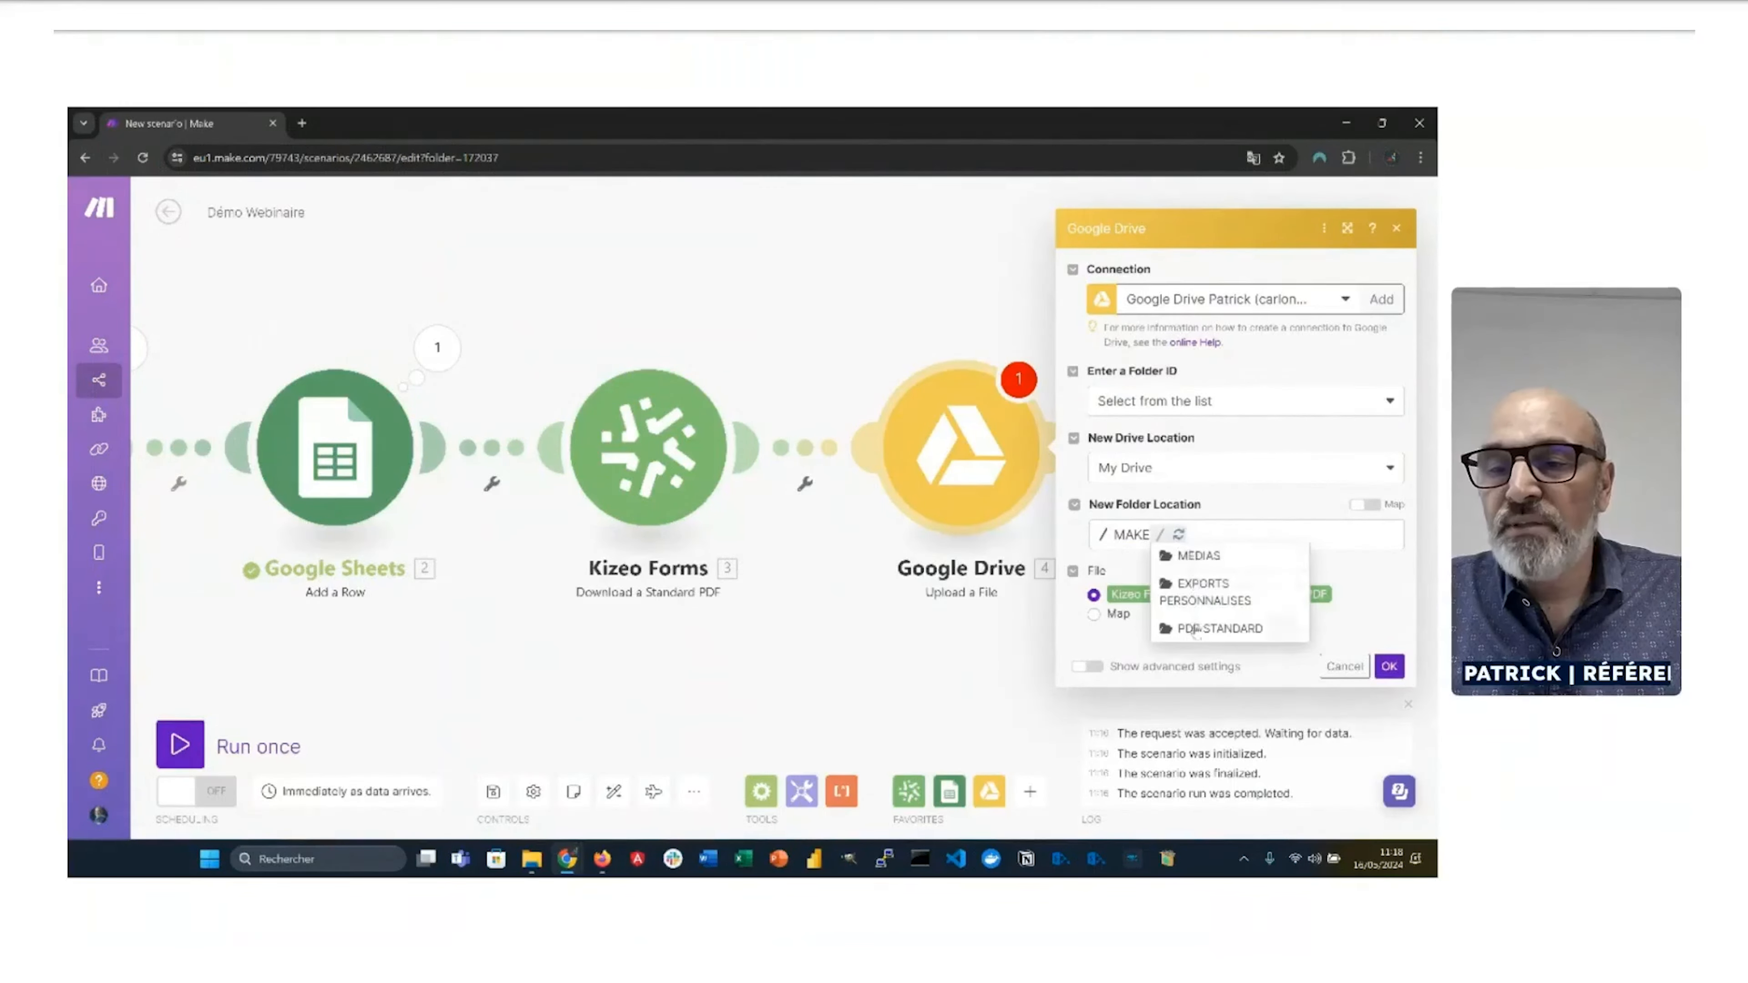
click(1196, 632)
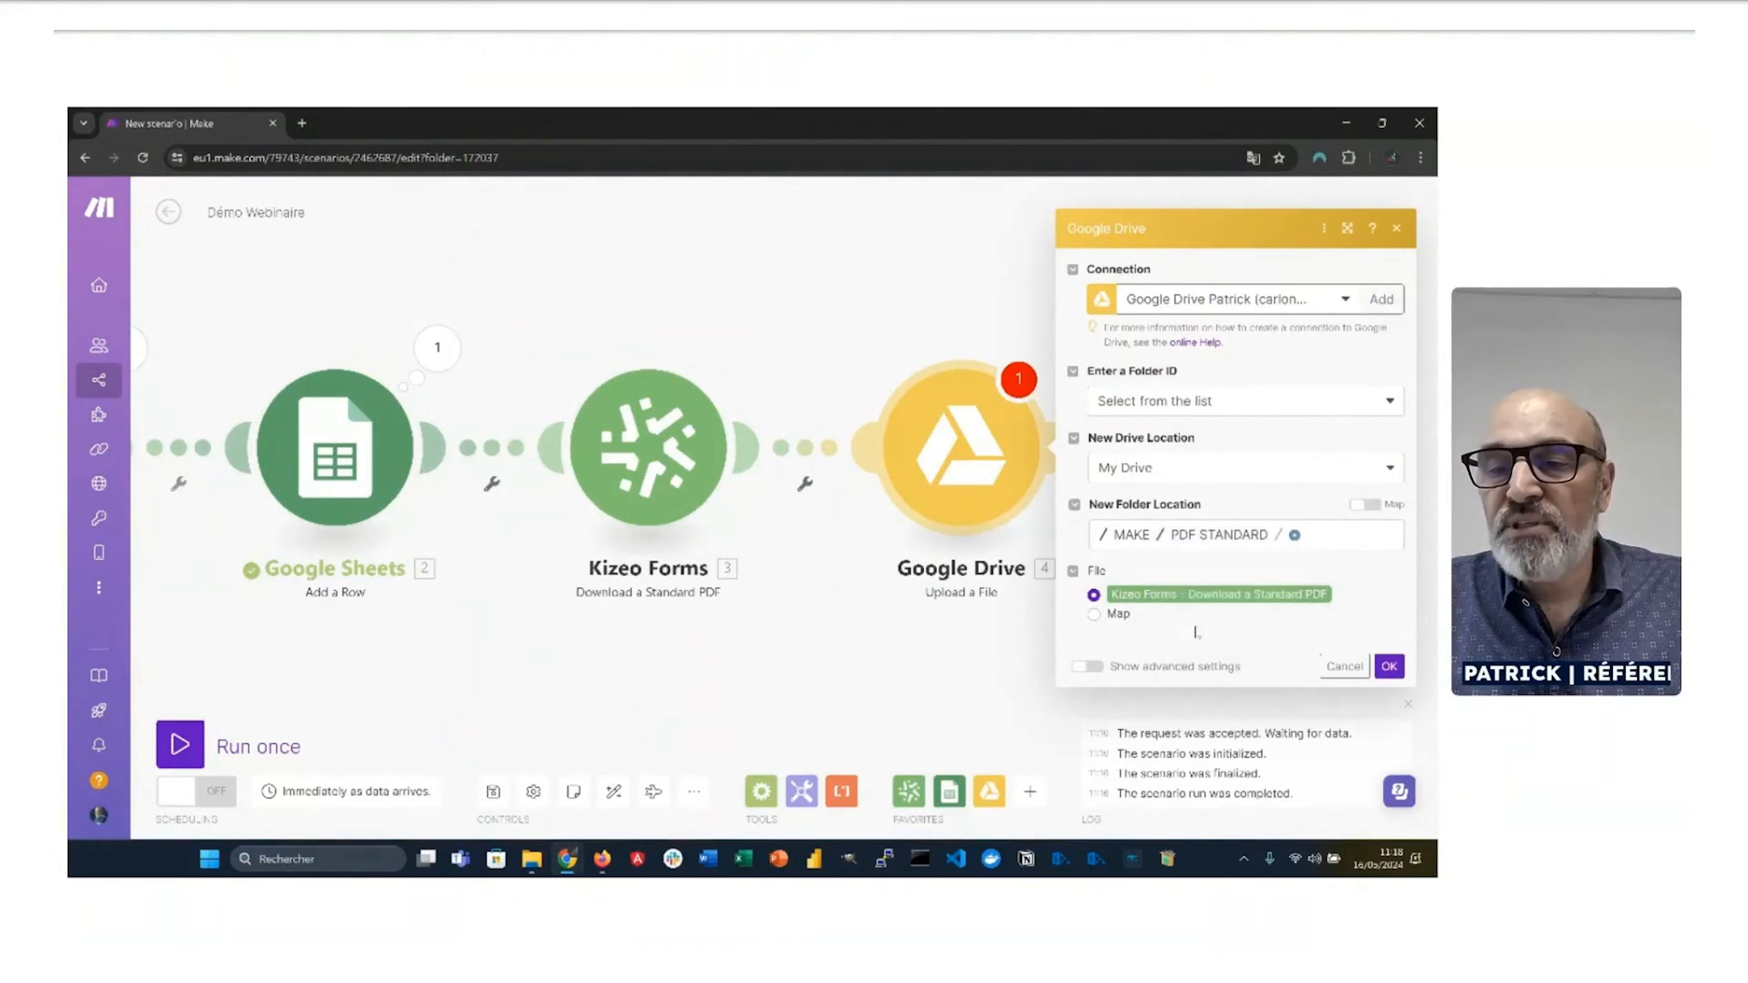
click(1389, 666)
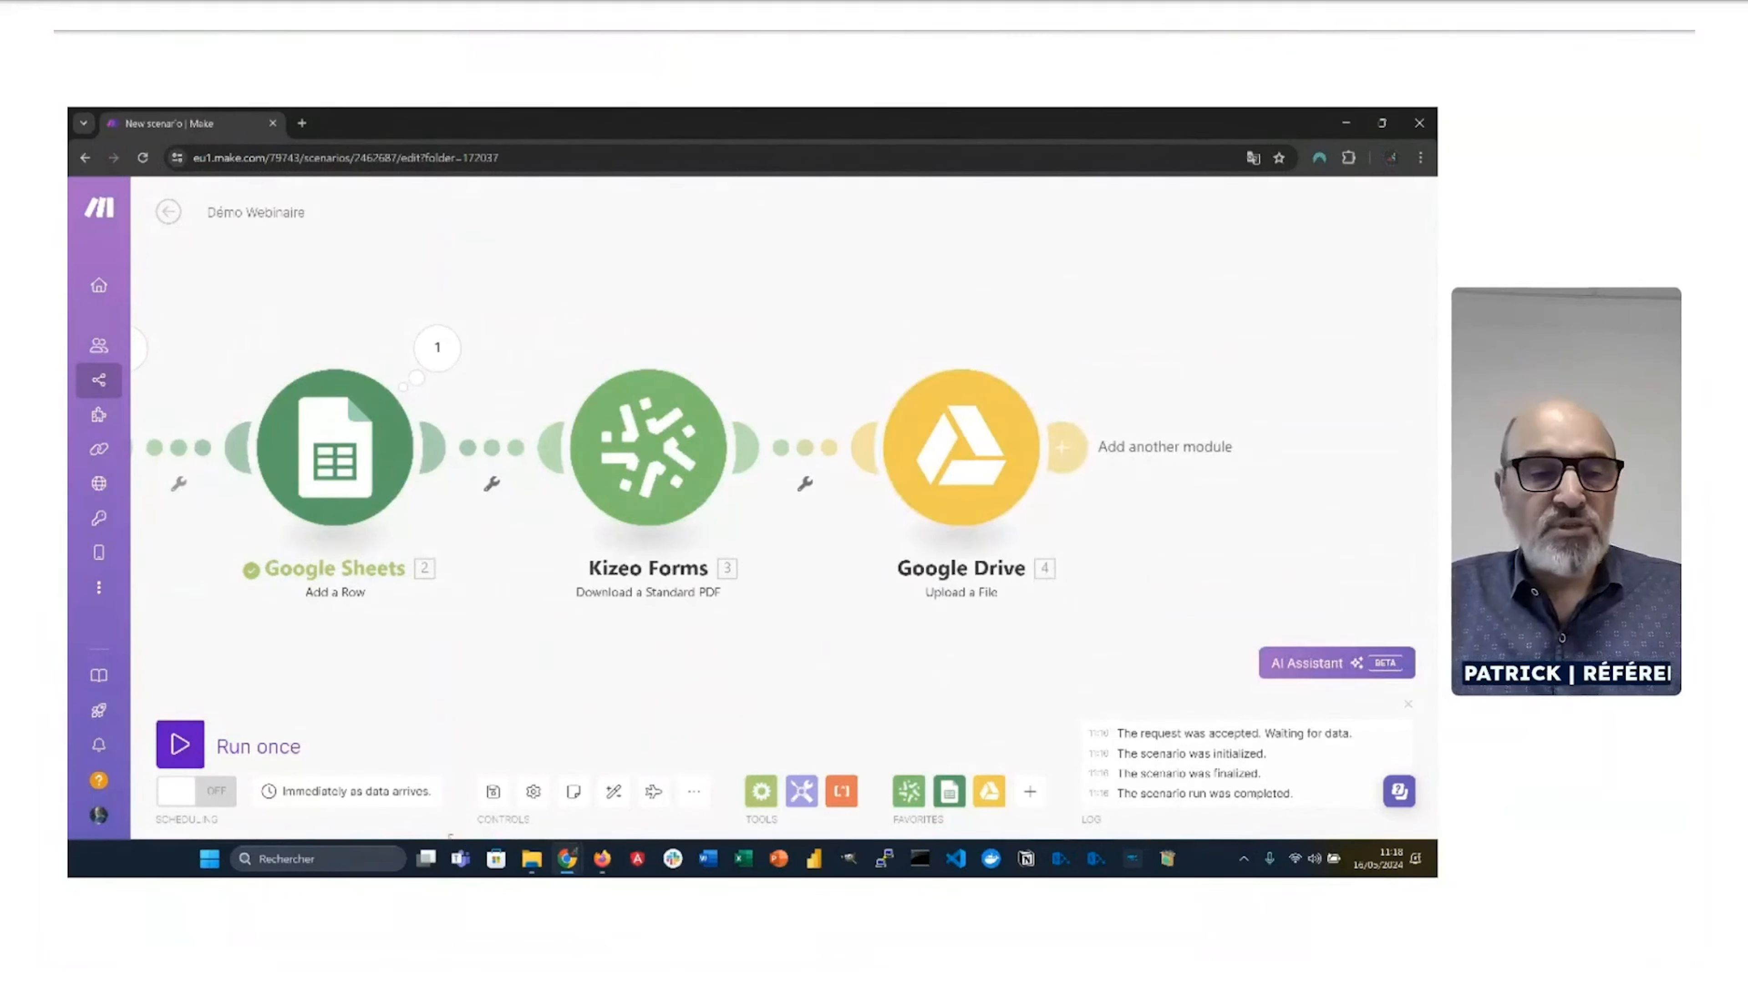
click(493, 791)
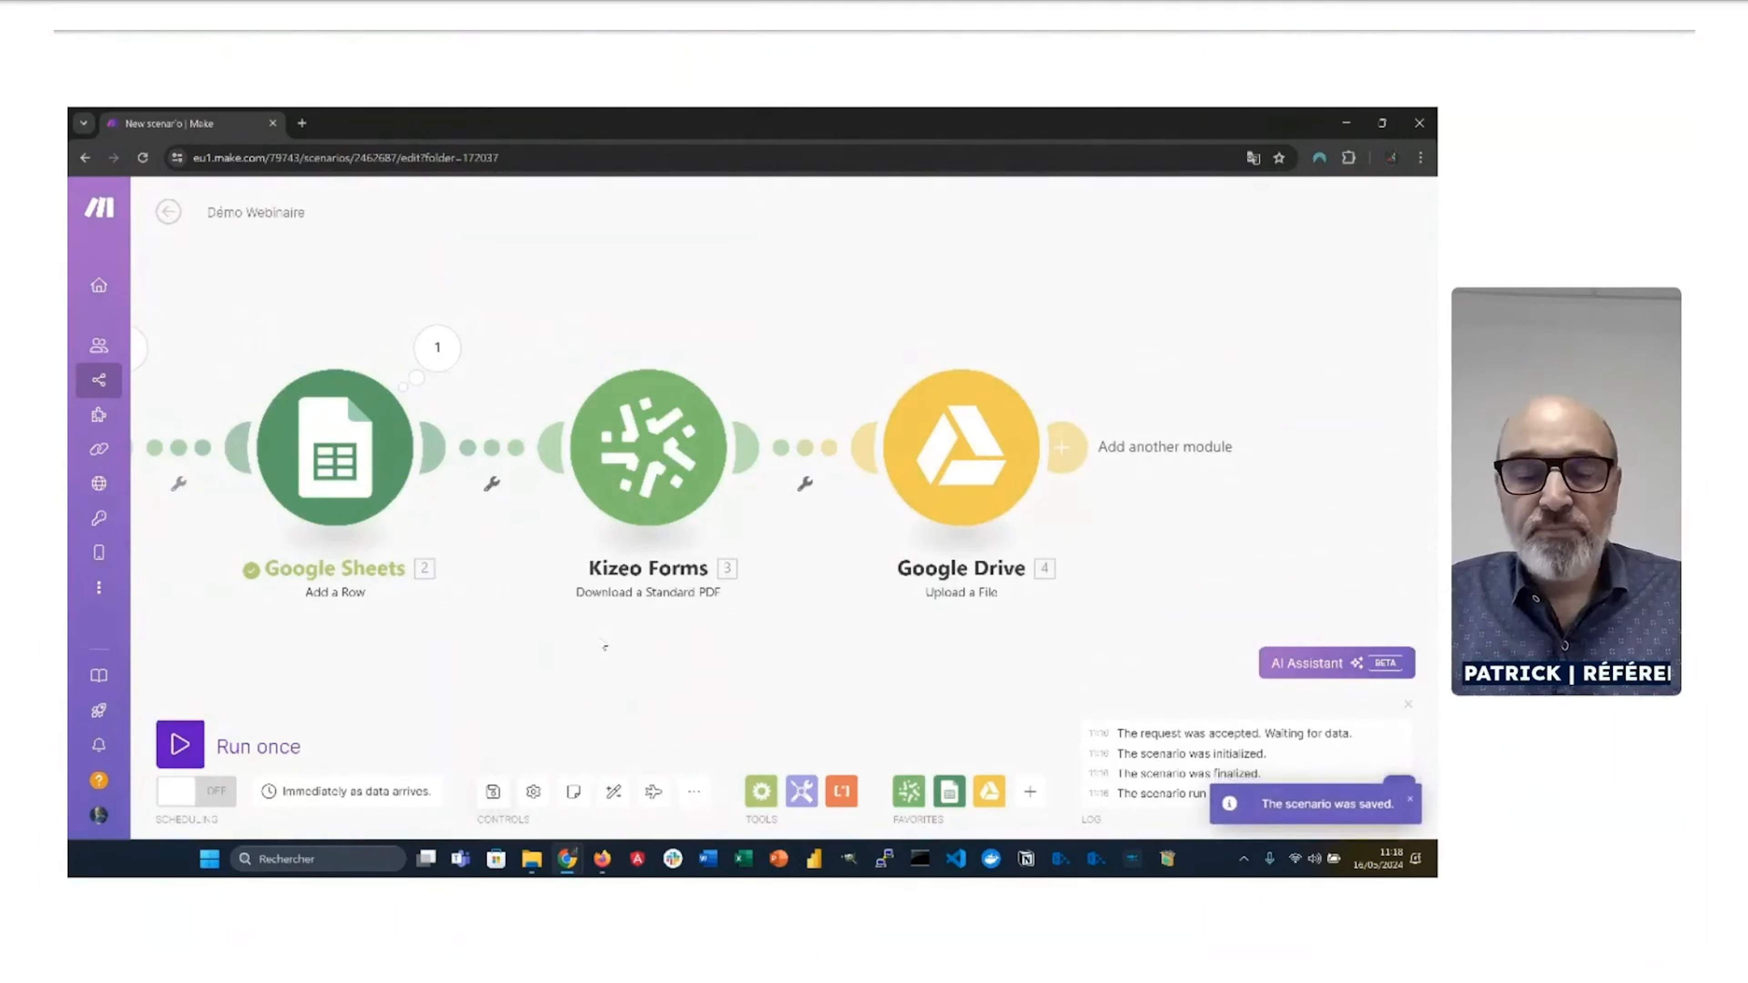
Step: Open MAKE / PDF STANDARD in Google Drive to check it is empty, then go to the Kizeo history
key(alt+Tab)
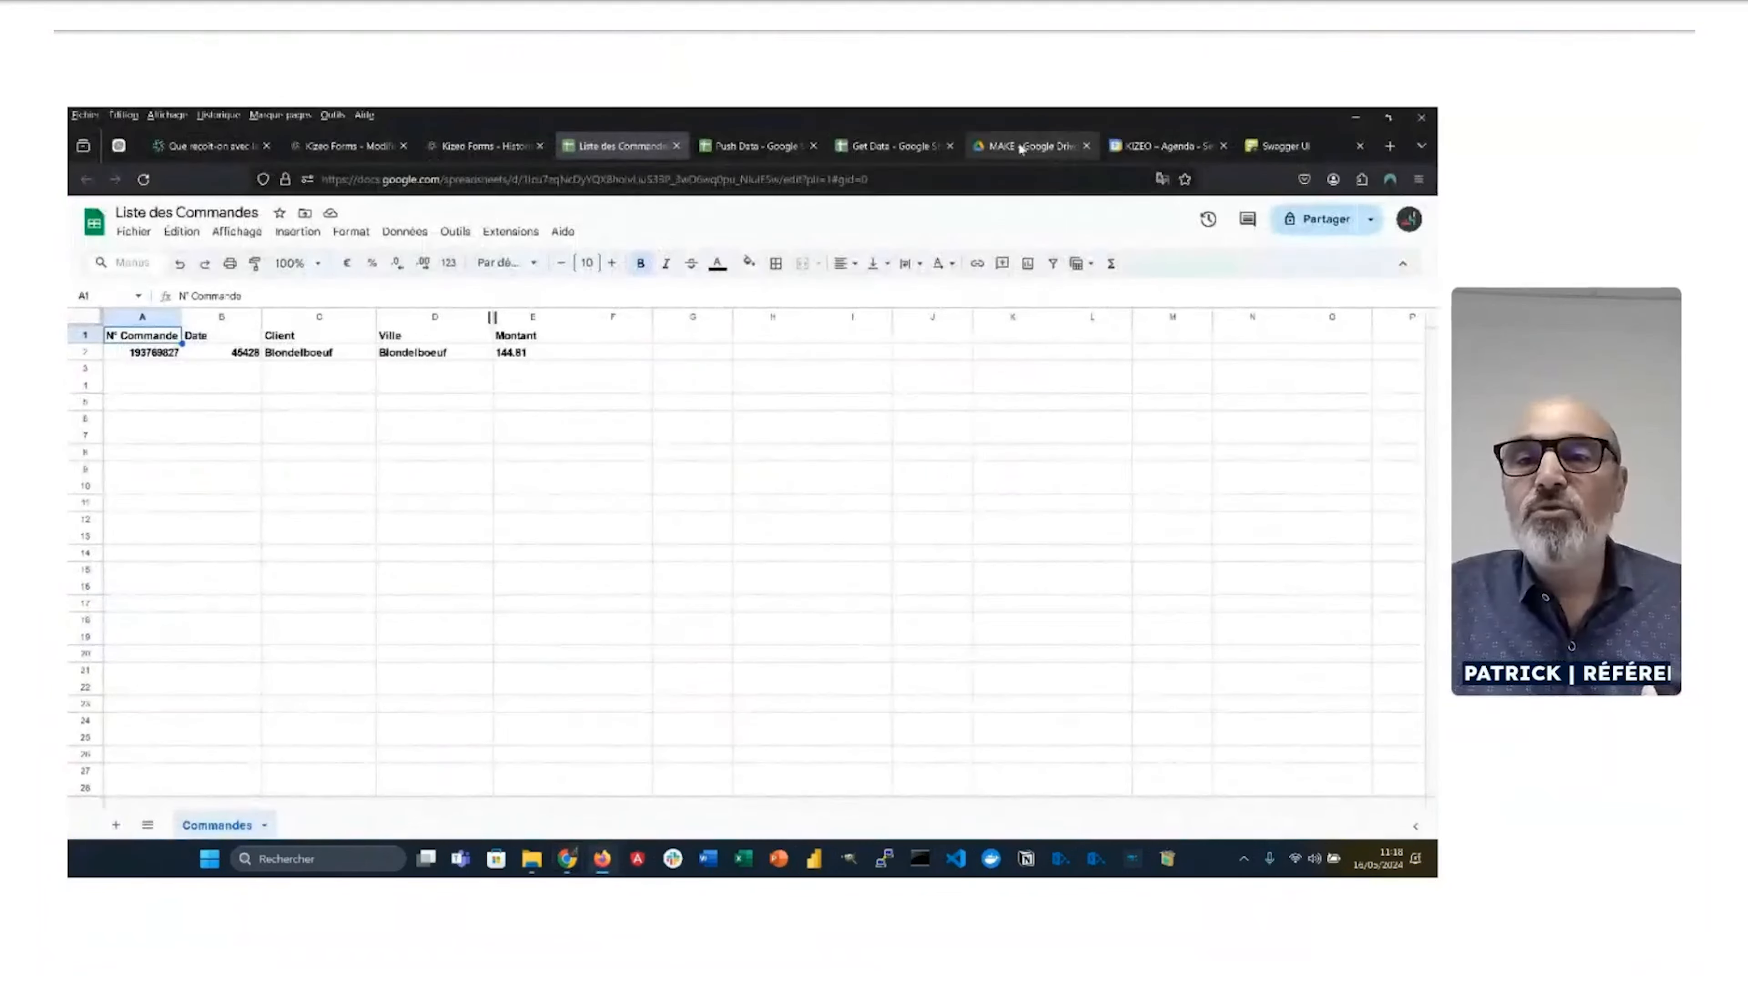
click(1021, 148)
click(791, 413)
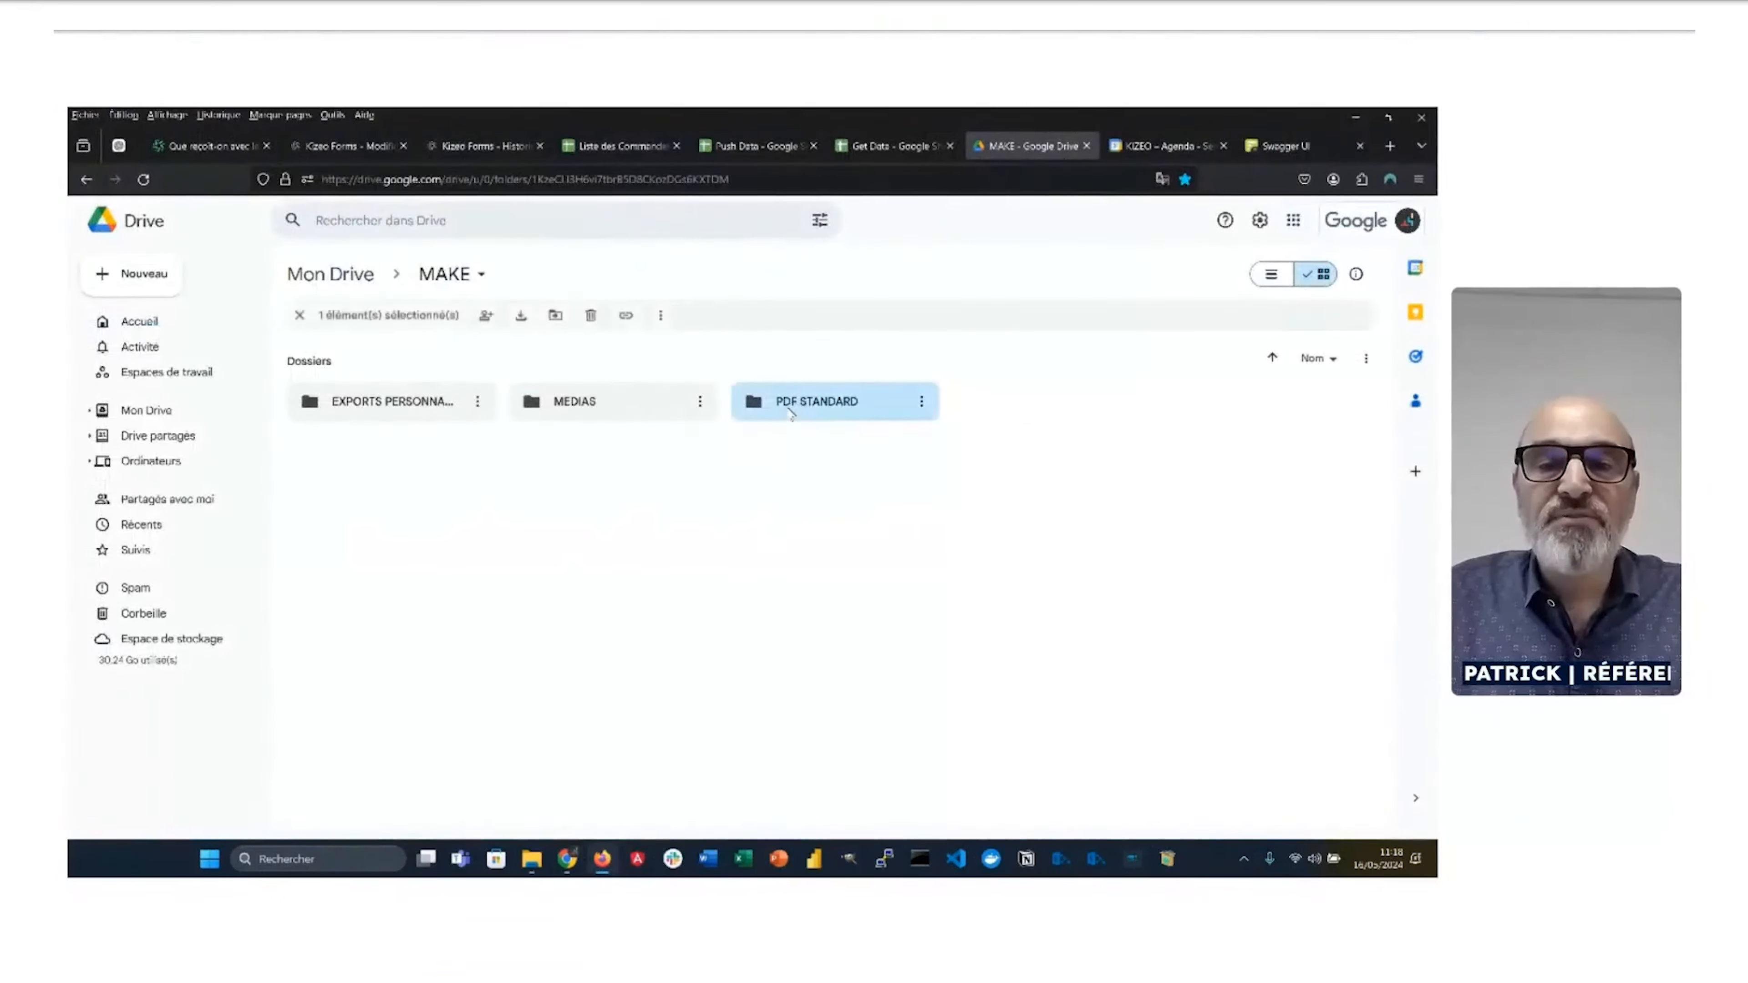
double_click(790, 412)
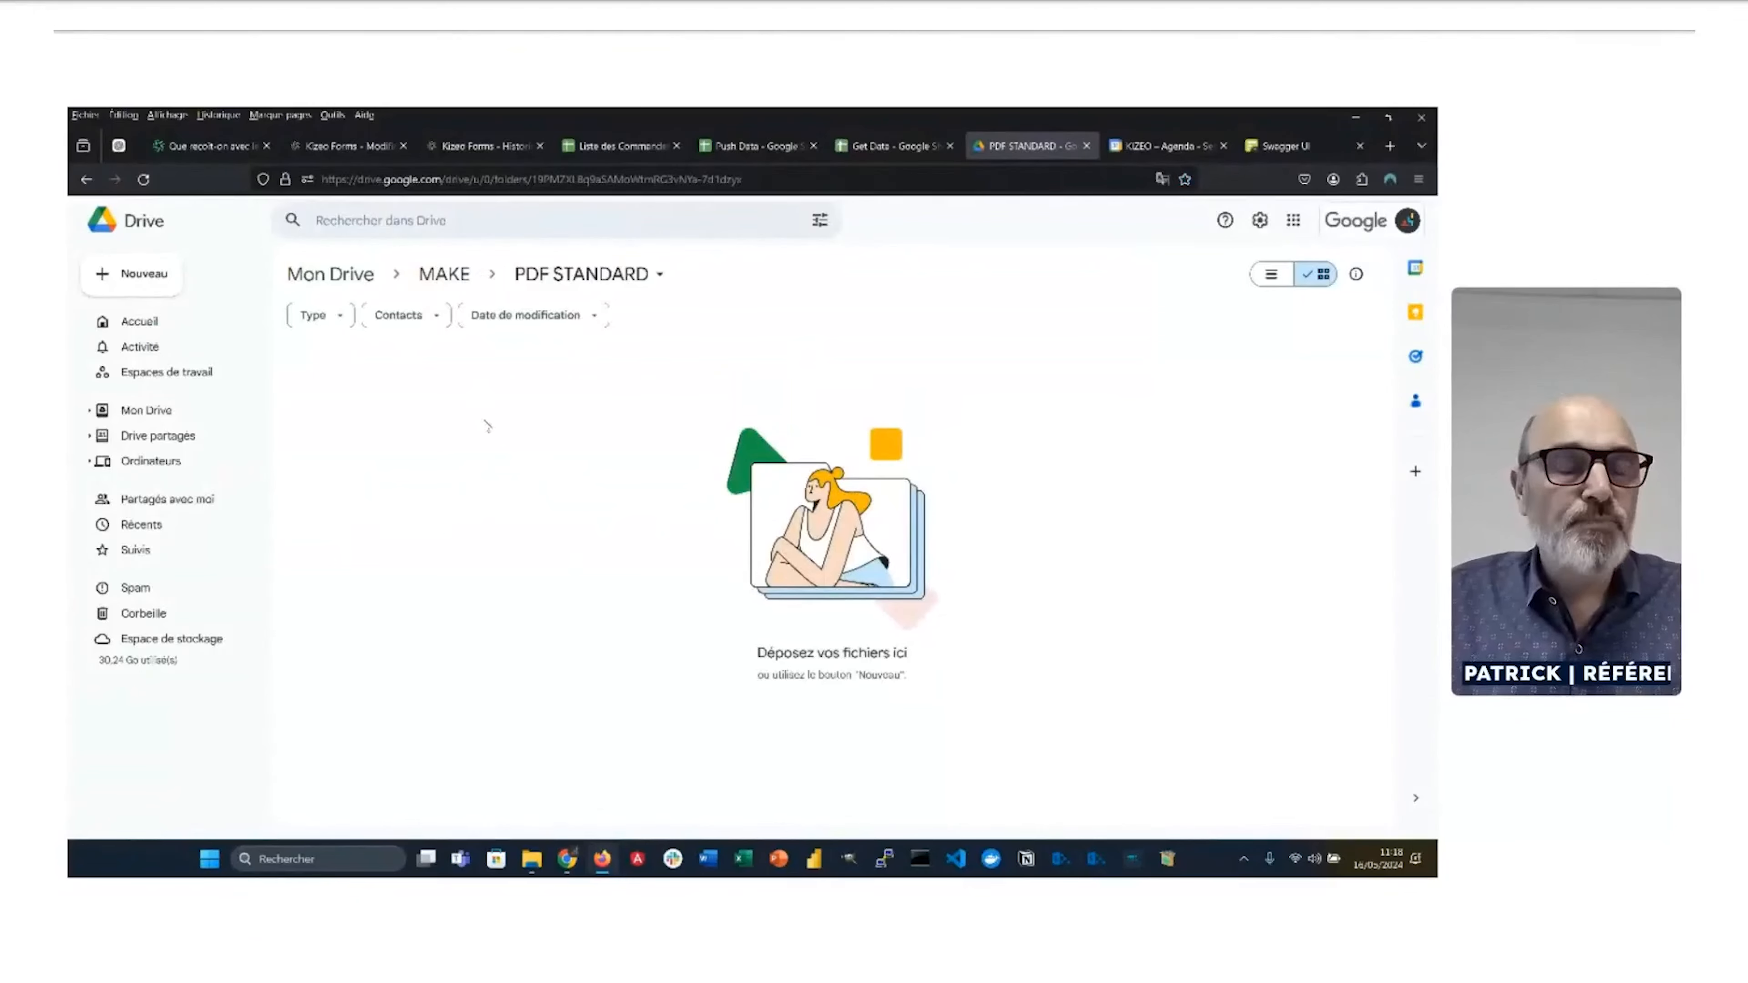
click(459, 146)
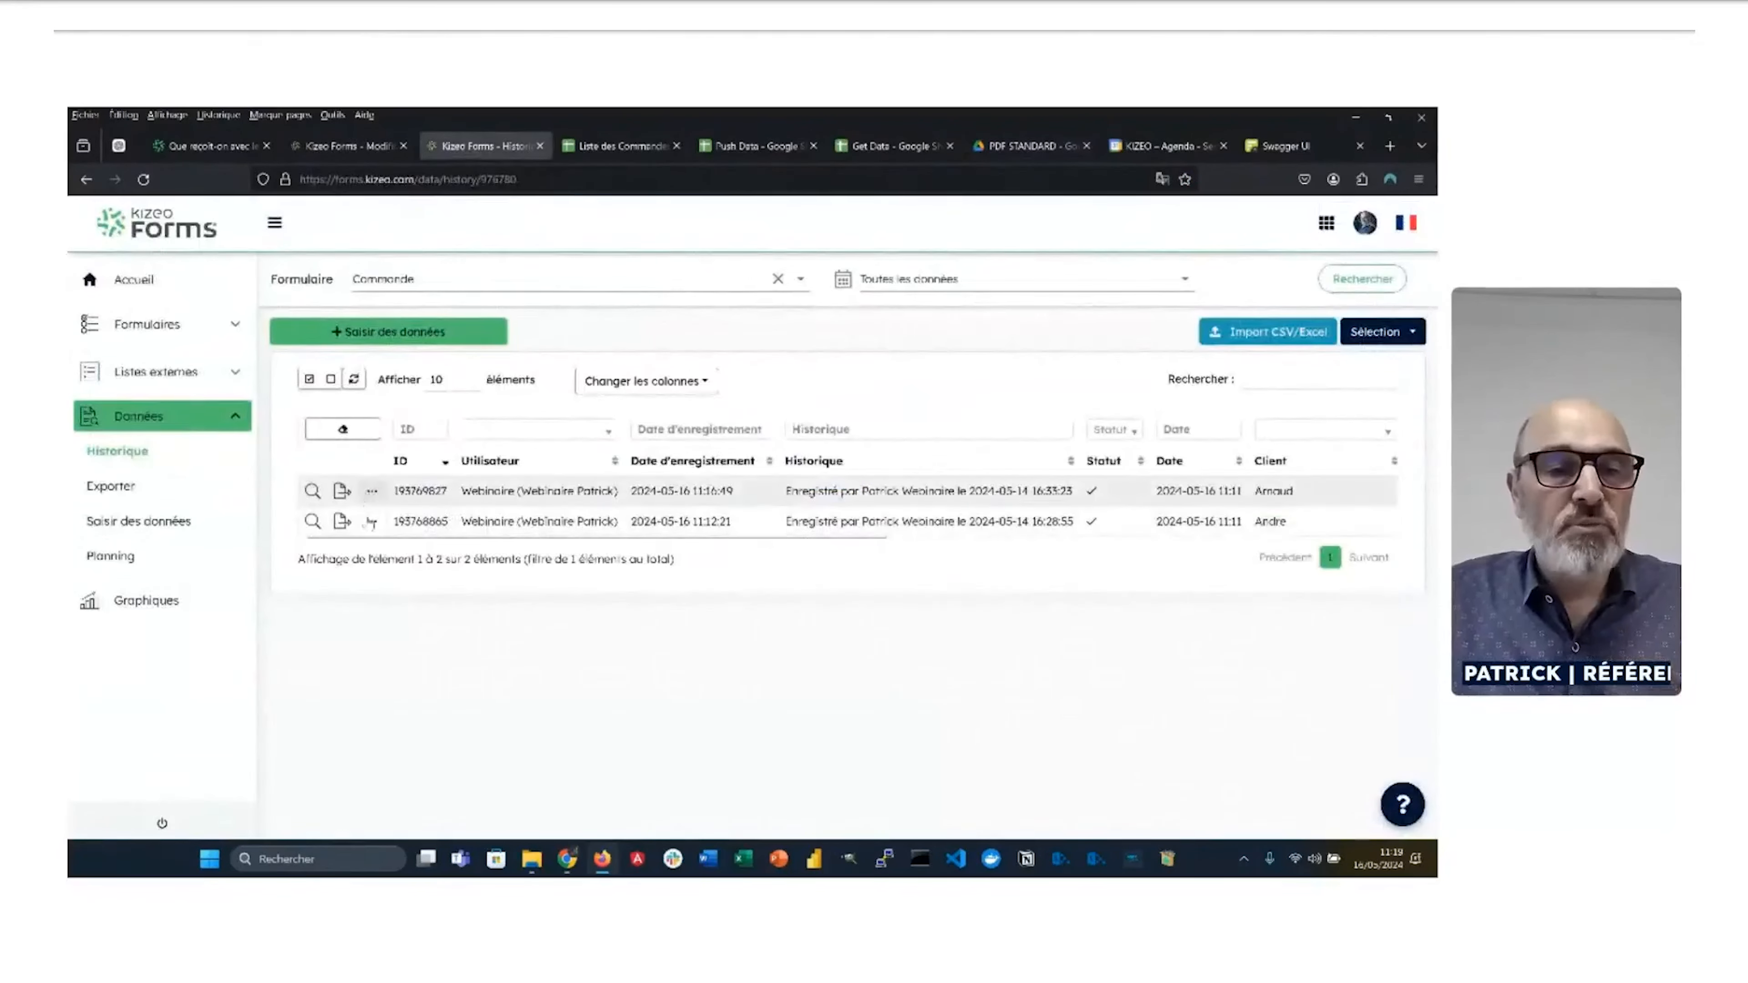
Step: Copy the first order and change its client to Auger Picard SARL
click(371, 491)
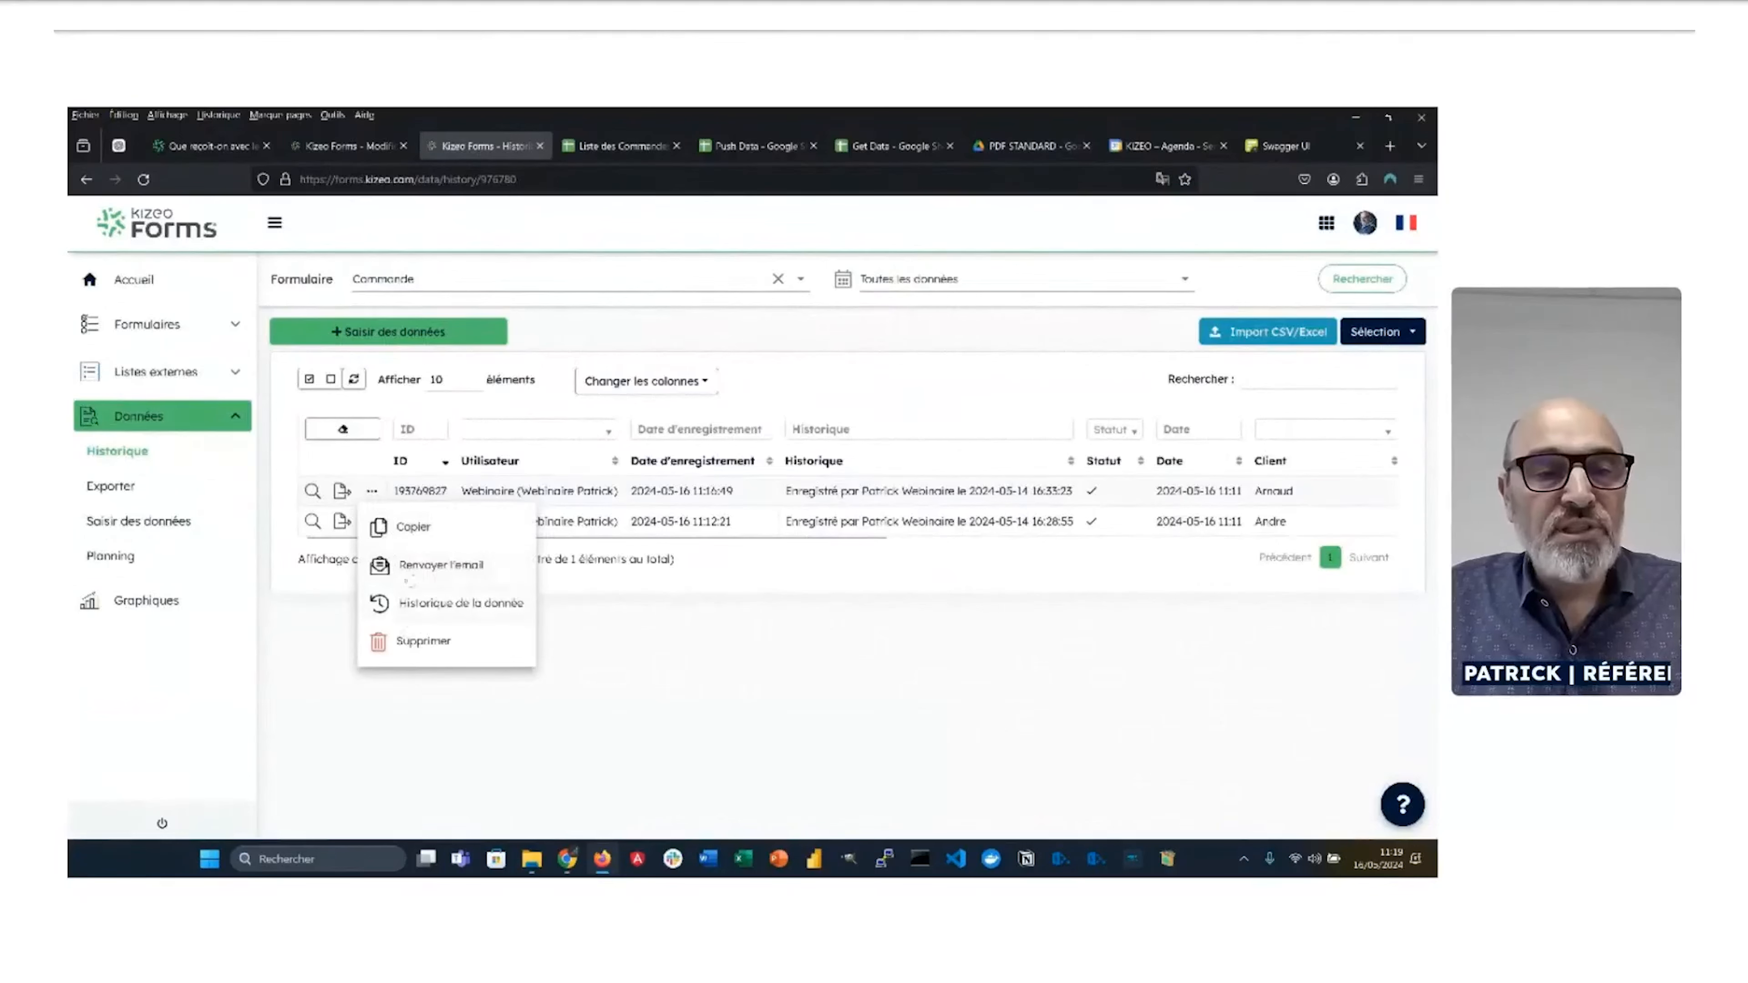
click(417, 529)
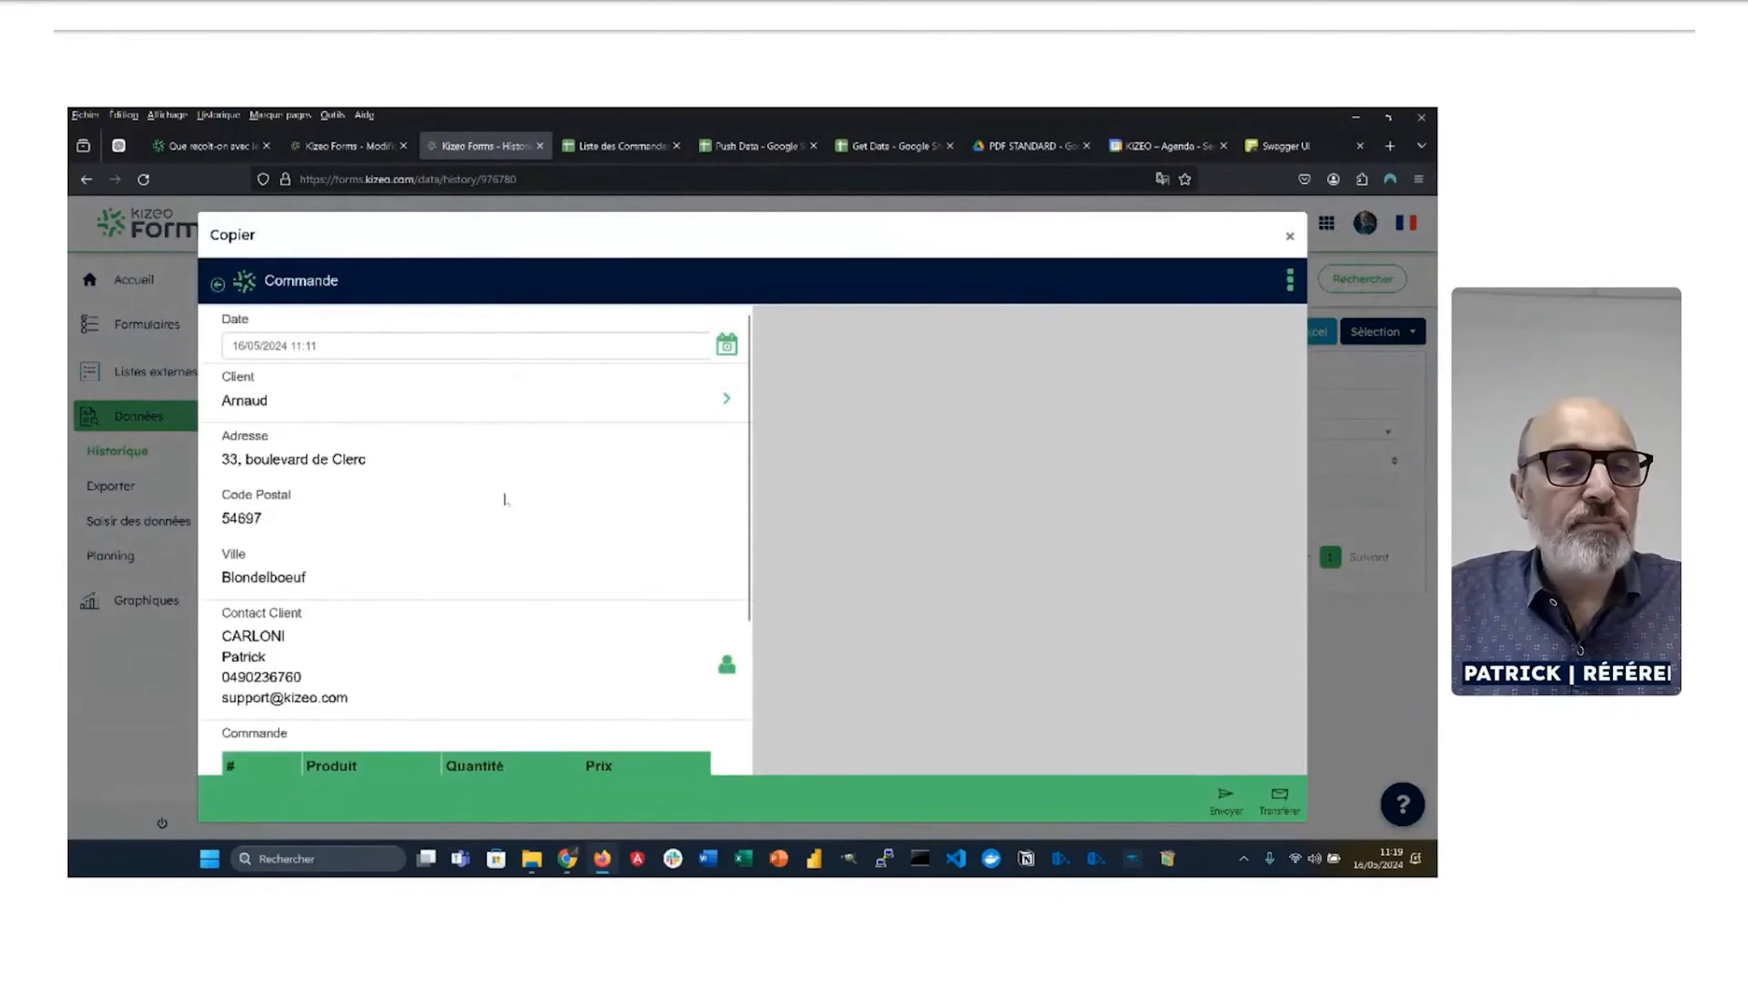
click(608, 412)
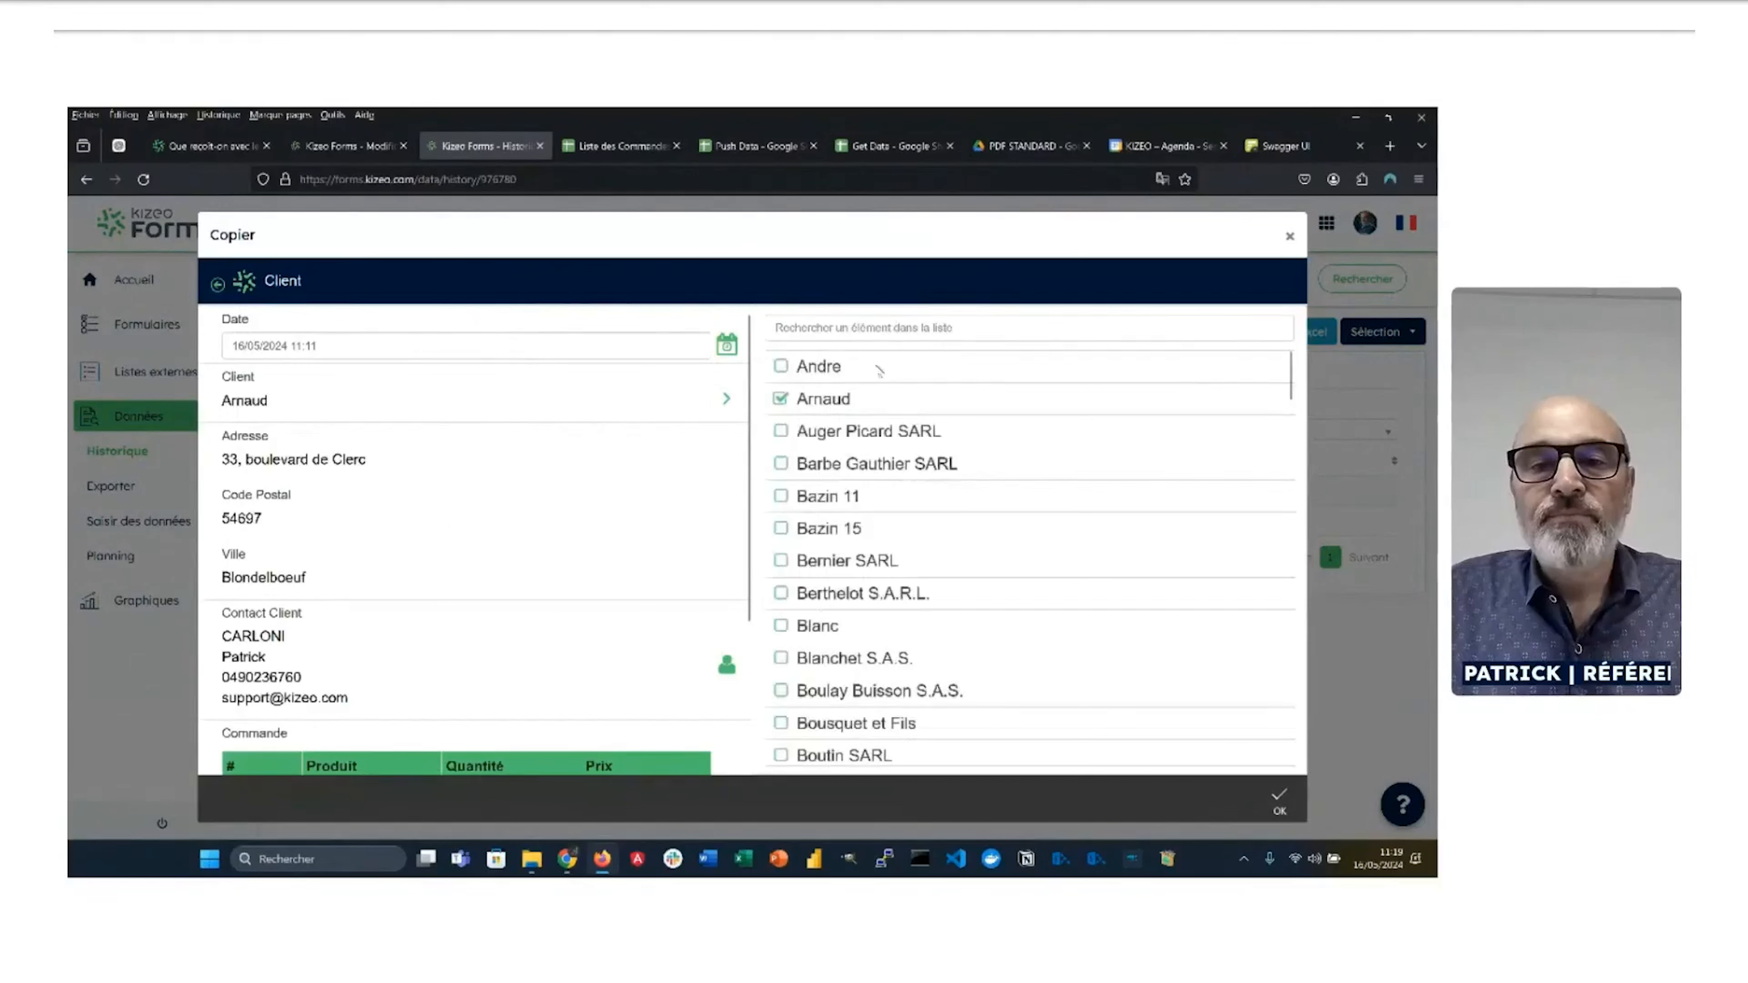
click(783, 432)
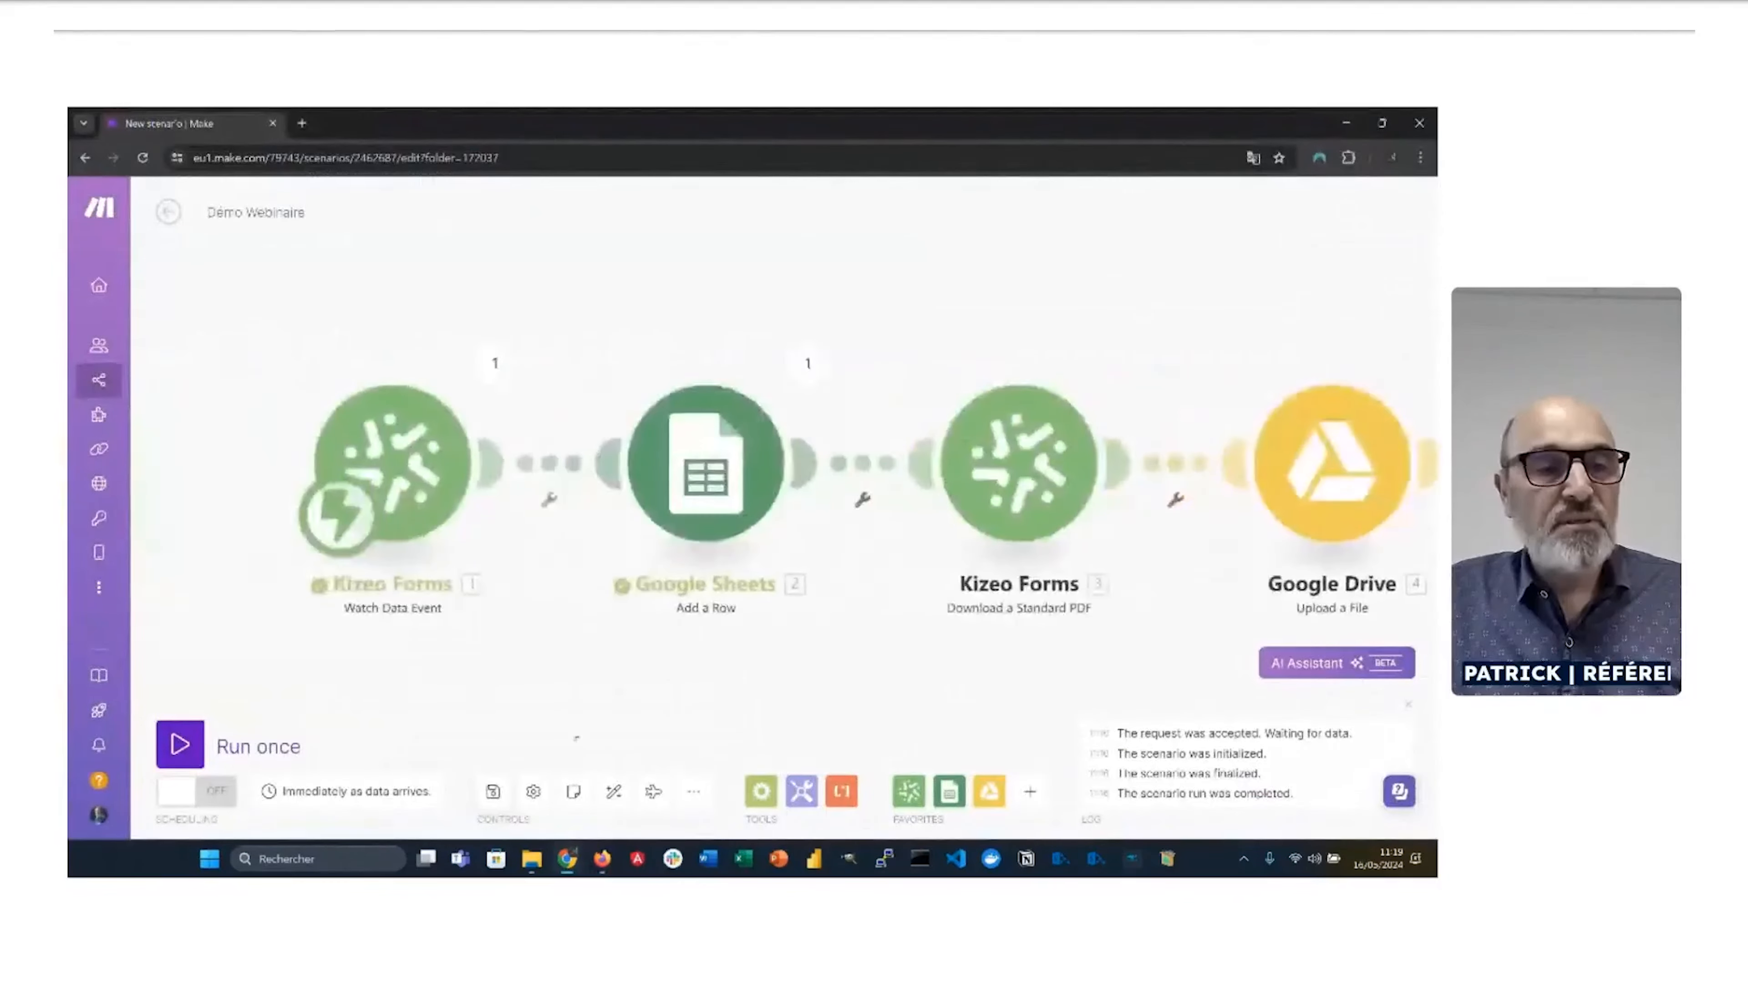
Step: Run the Make scenario once, save the copied order, then check the PDF STANDARD folder
click(180, 744)
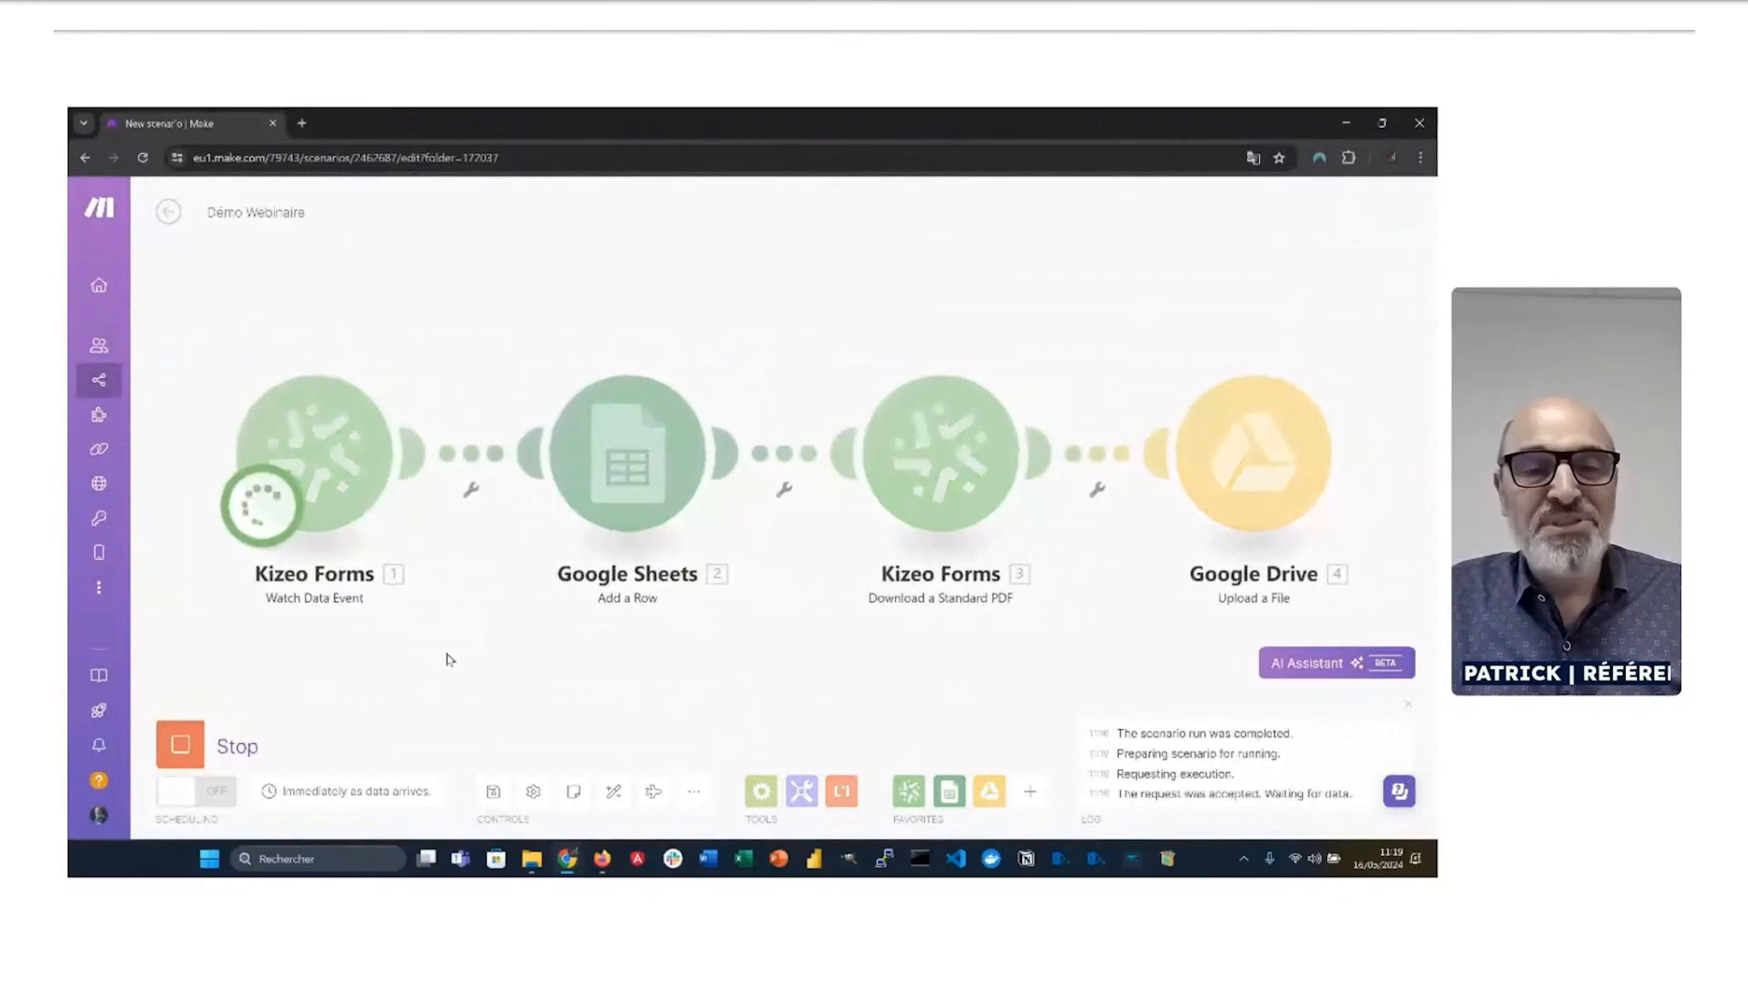
key(alt+Tab)
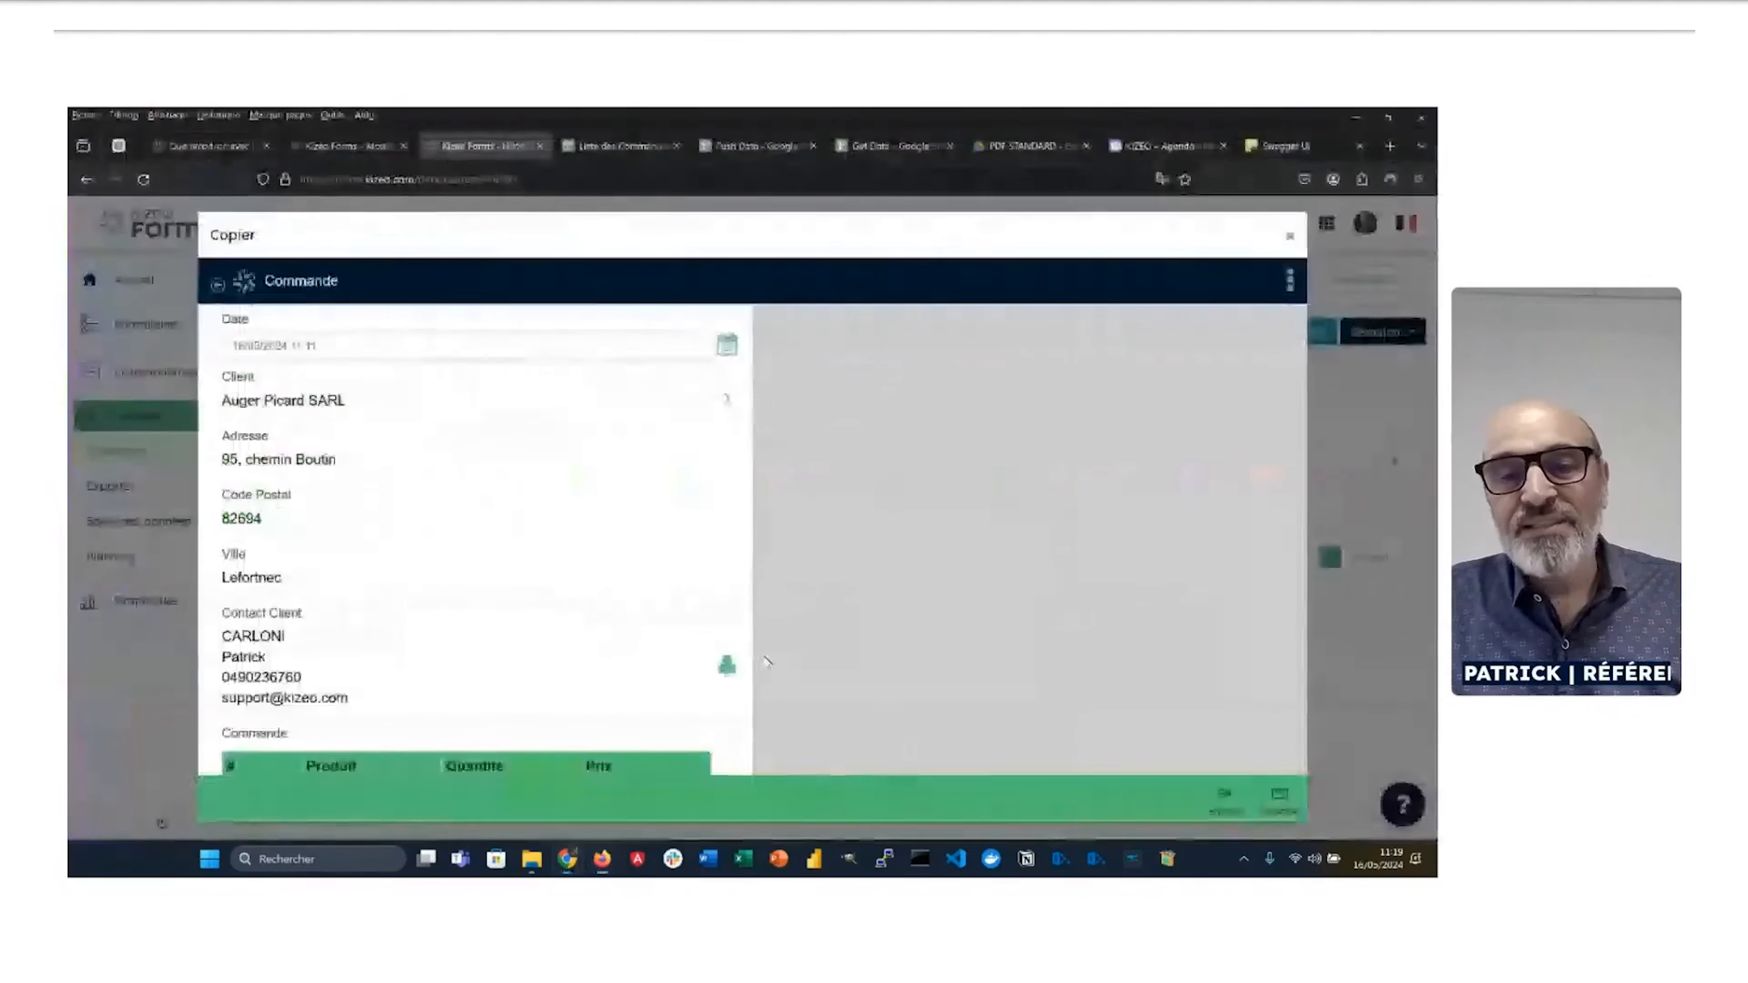
click(1227, 802)
key(alt+Tab)
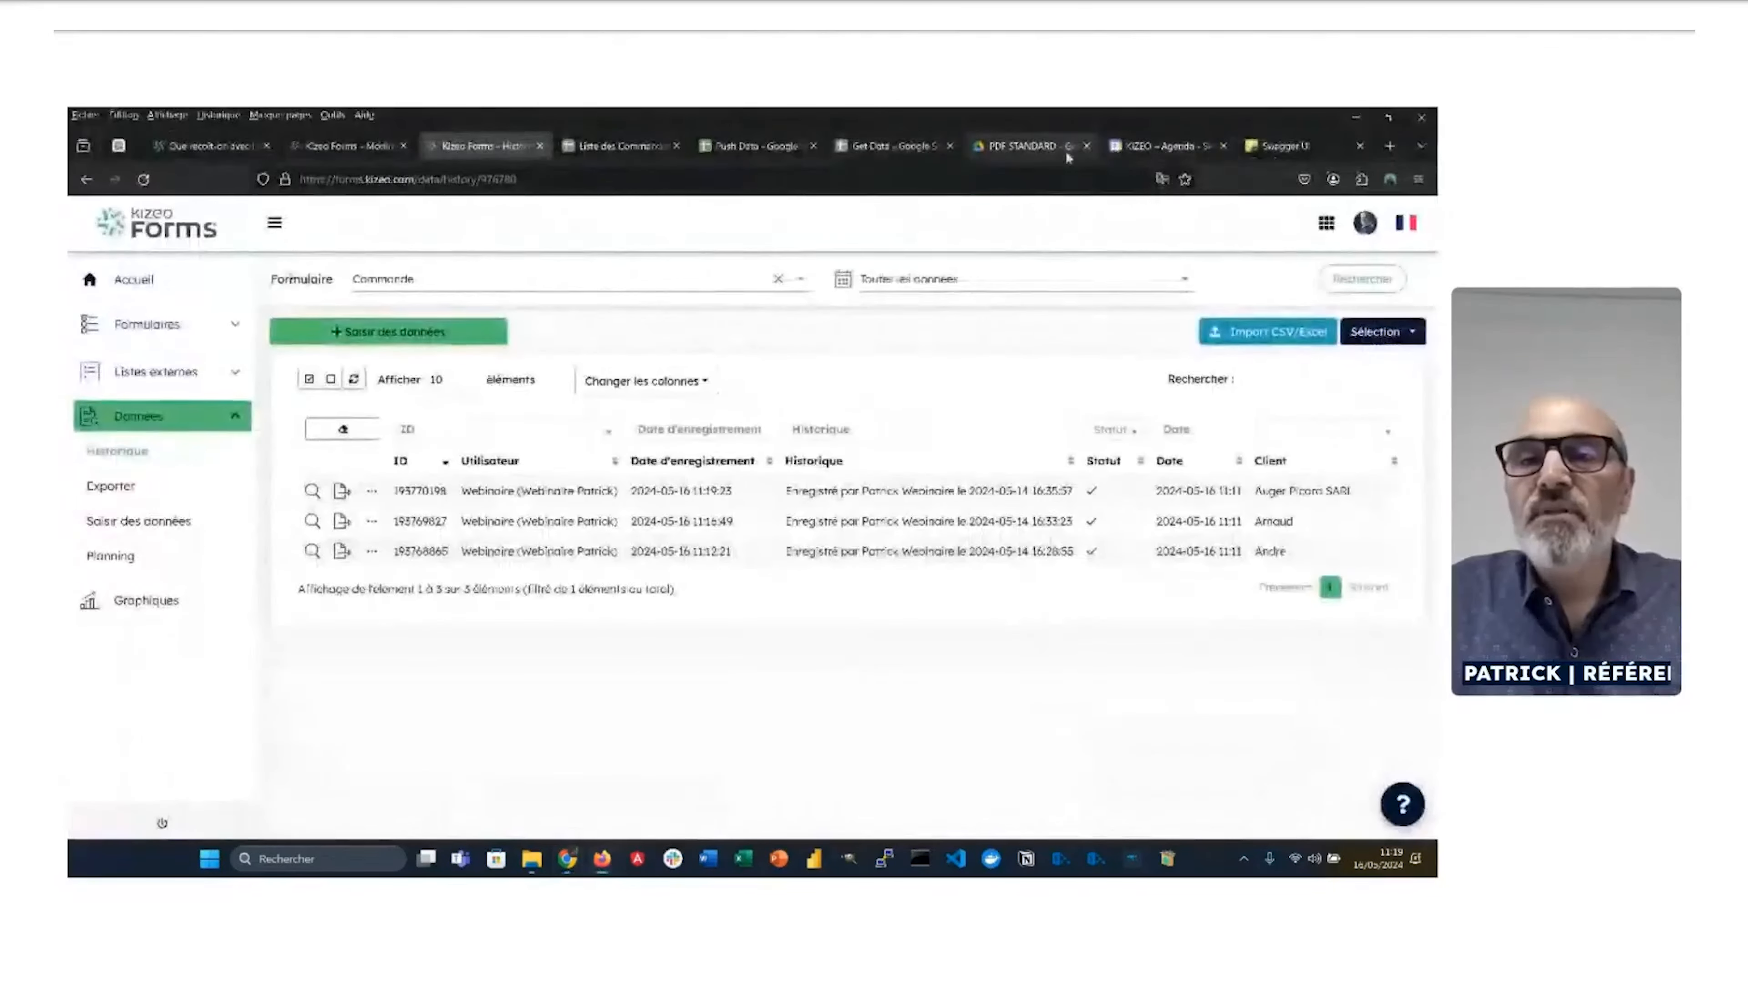
click(1033, 147)
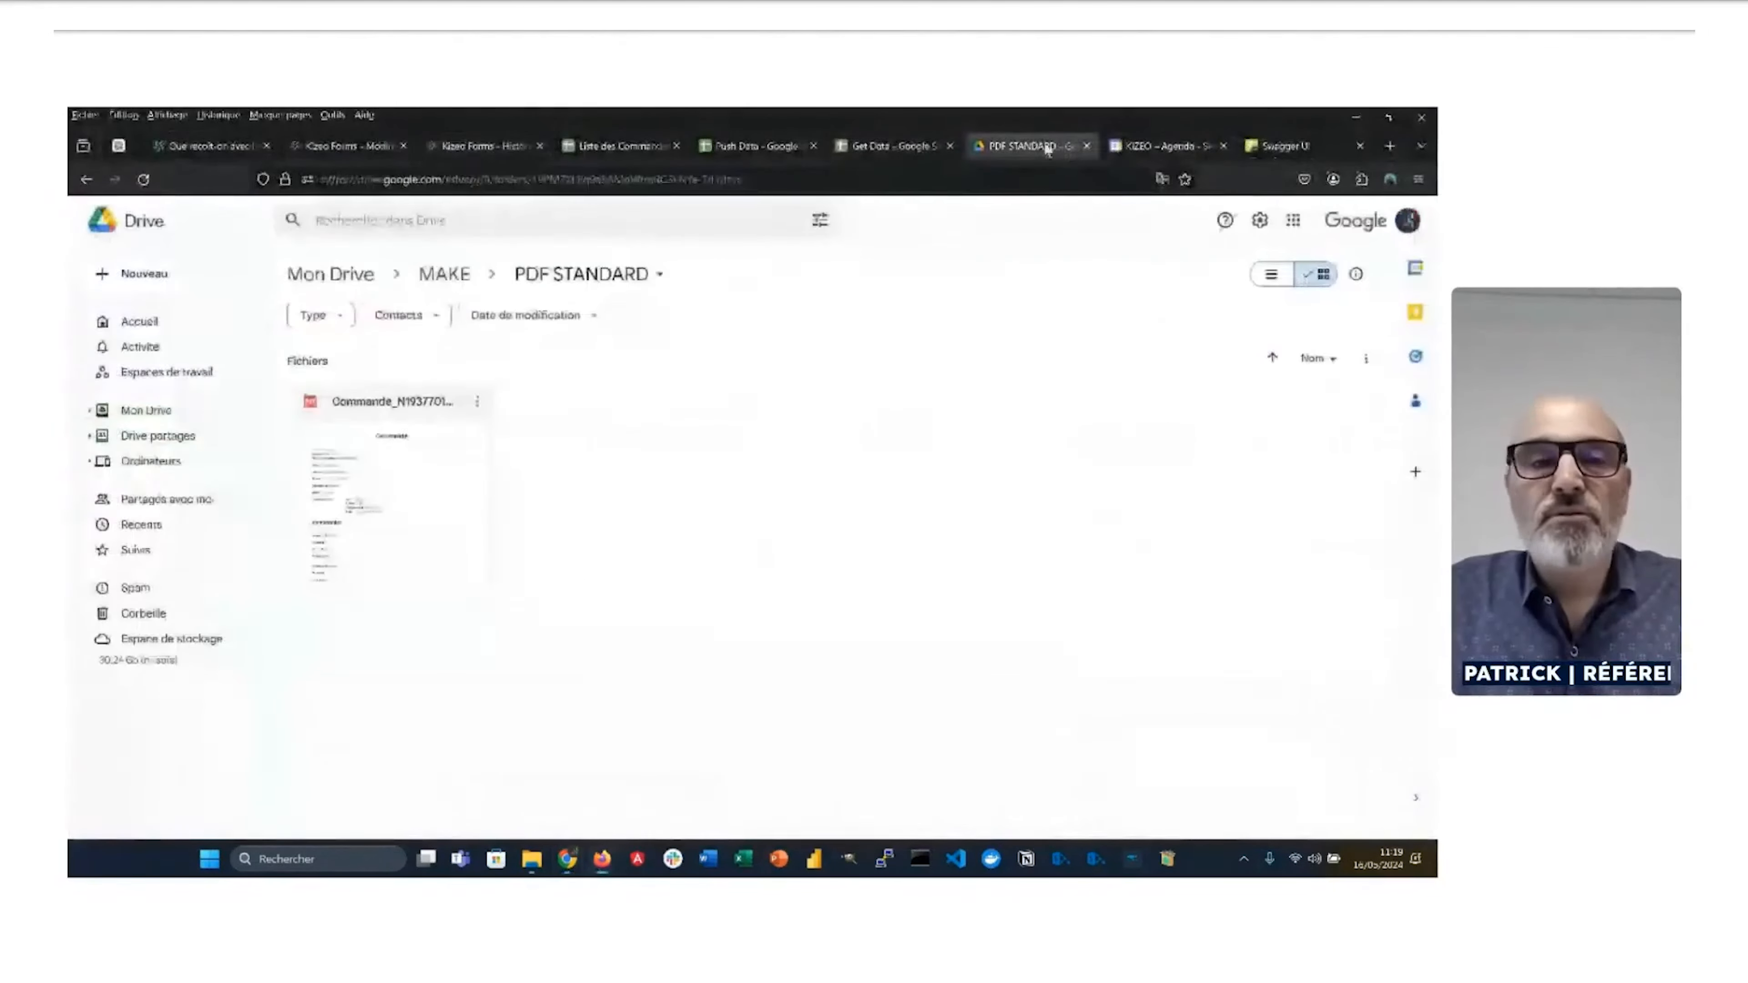
Step: Preview the Auger Picard SARL Commande PDF in PDF STANDARD, then close it
double_click(368, 472)
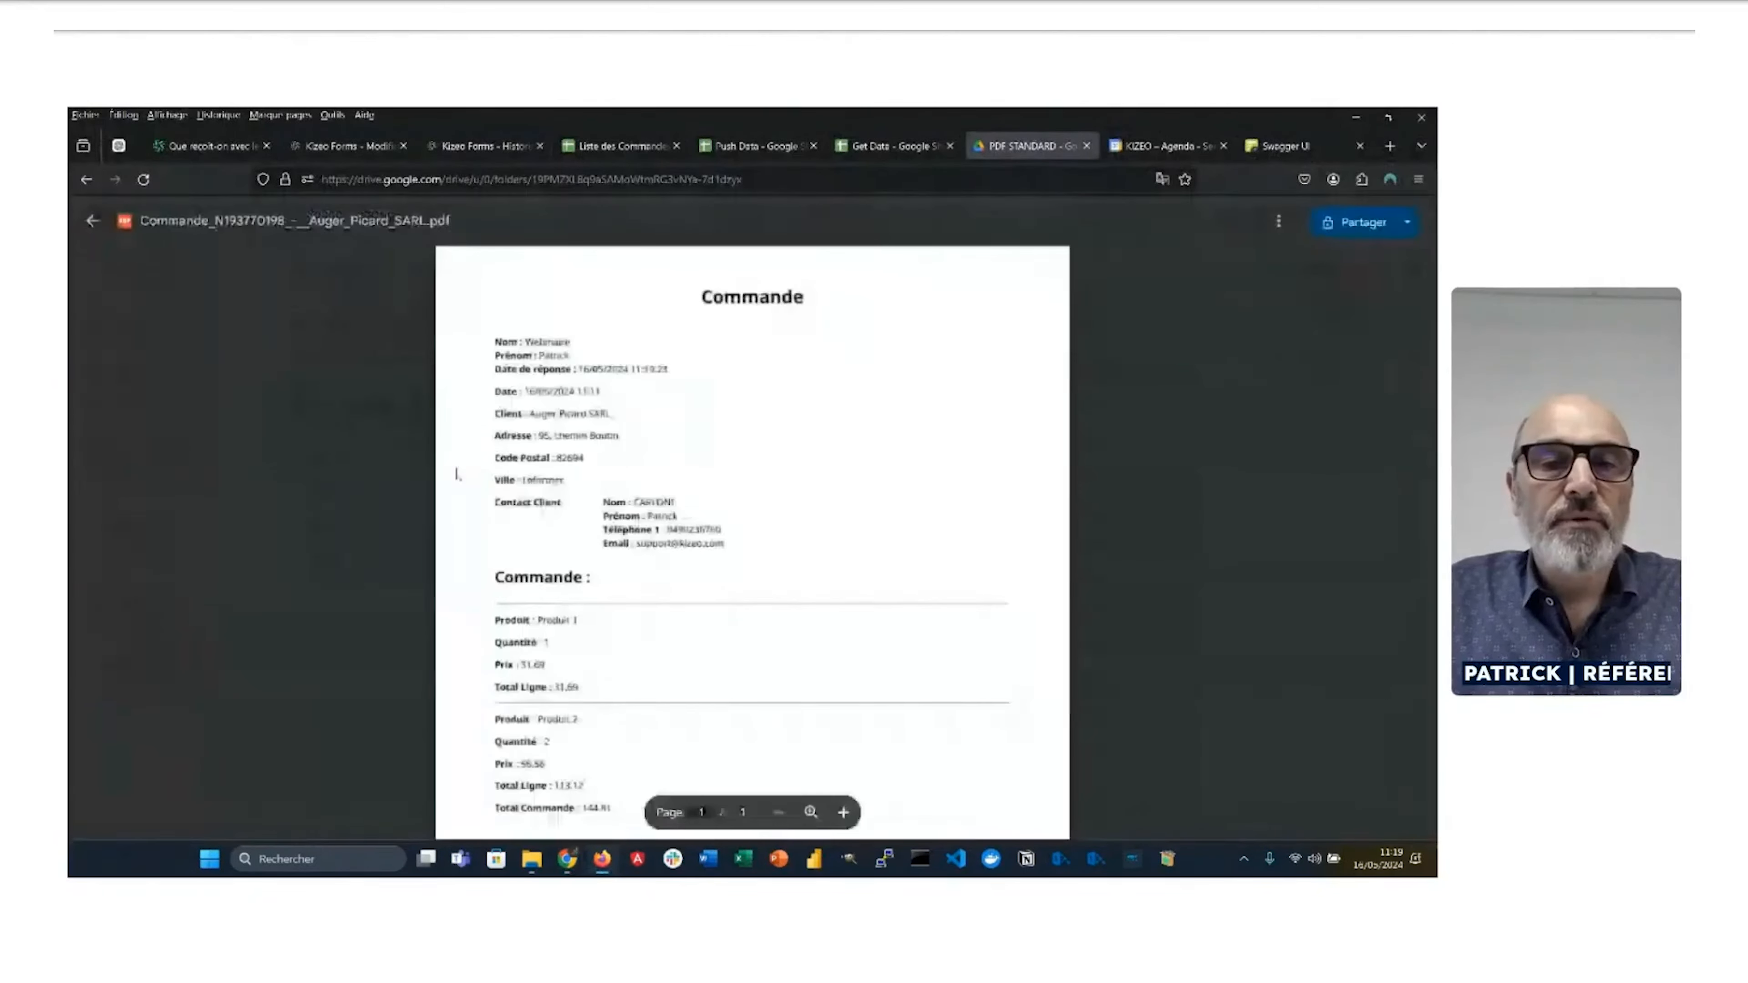
scroll(581, 482, down, 5)
scroll(577, 488, up, 5)
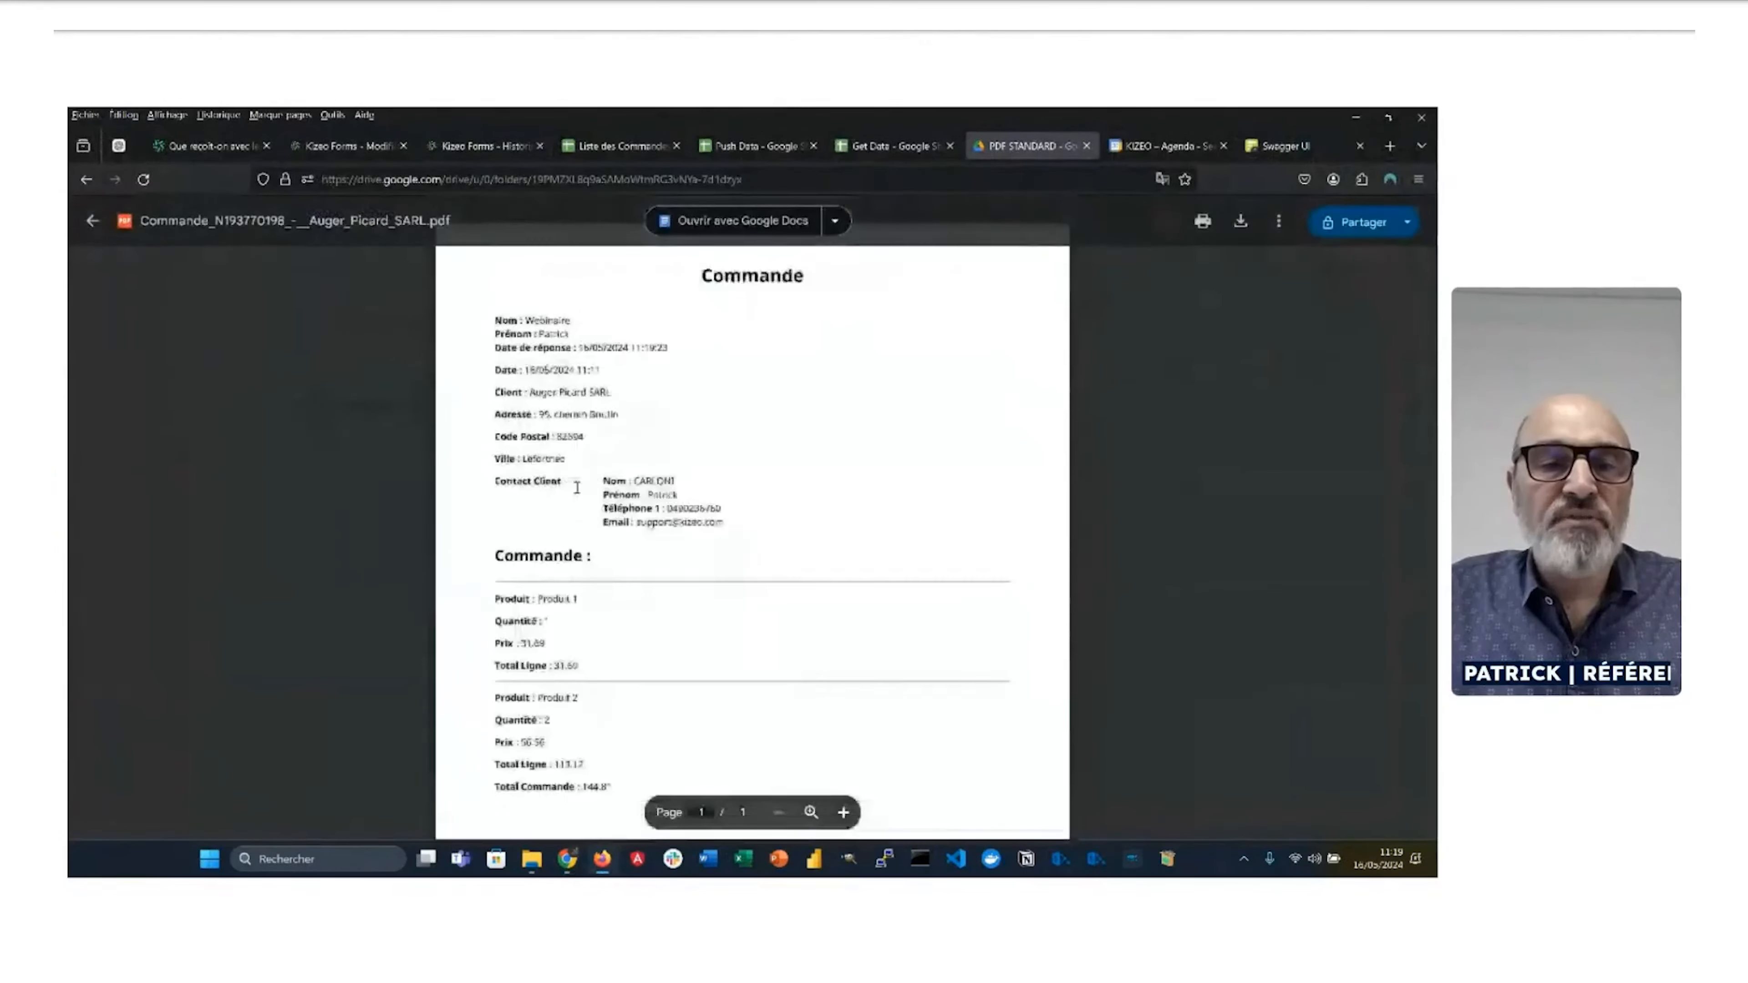
scroll(577, 488, up, 1)
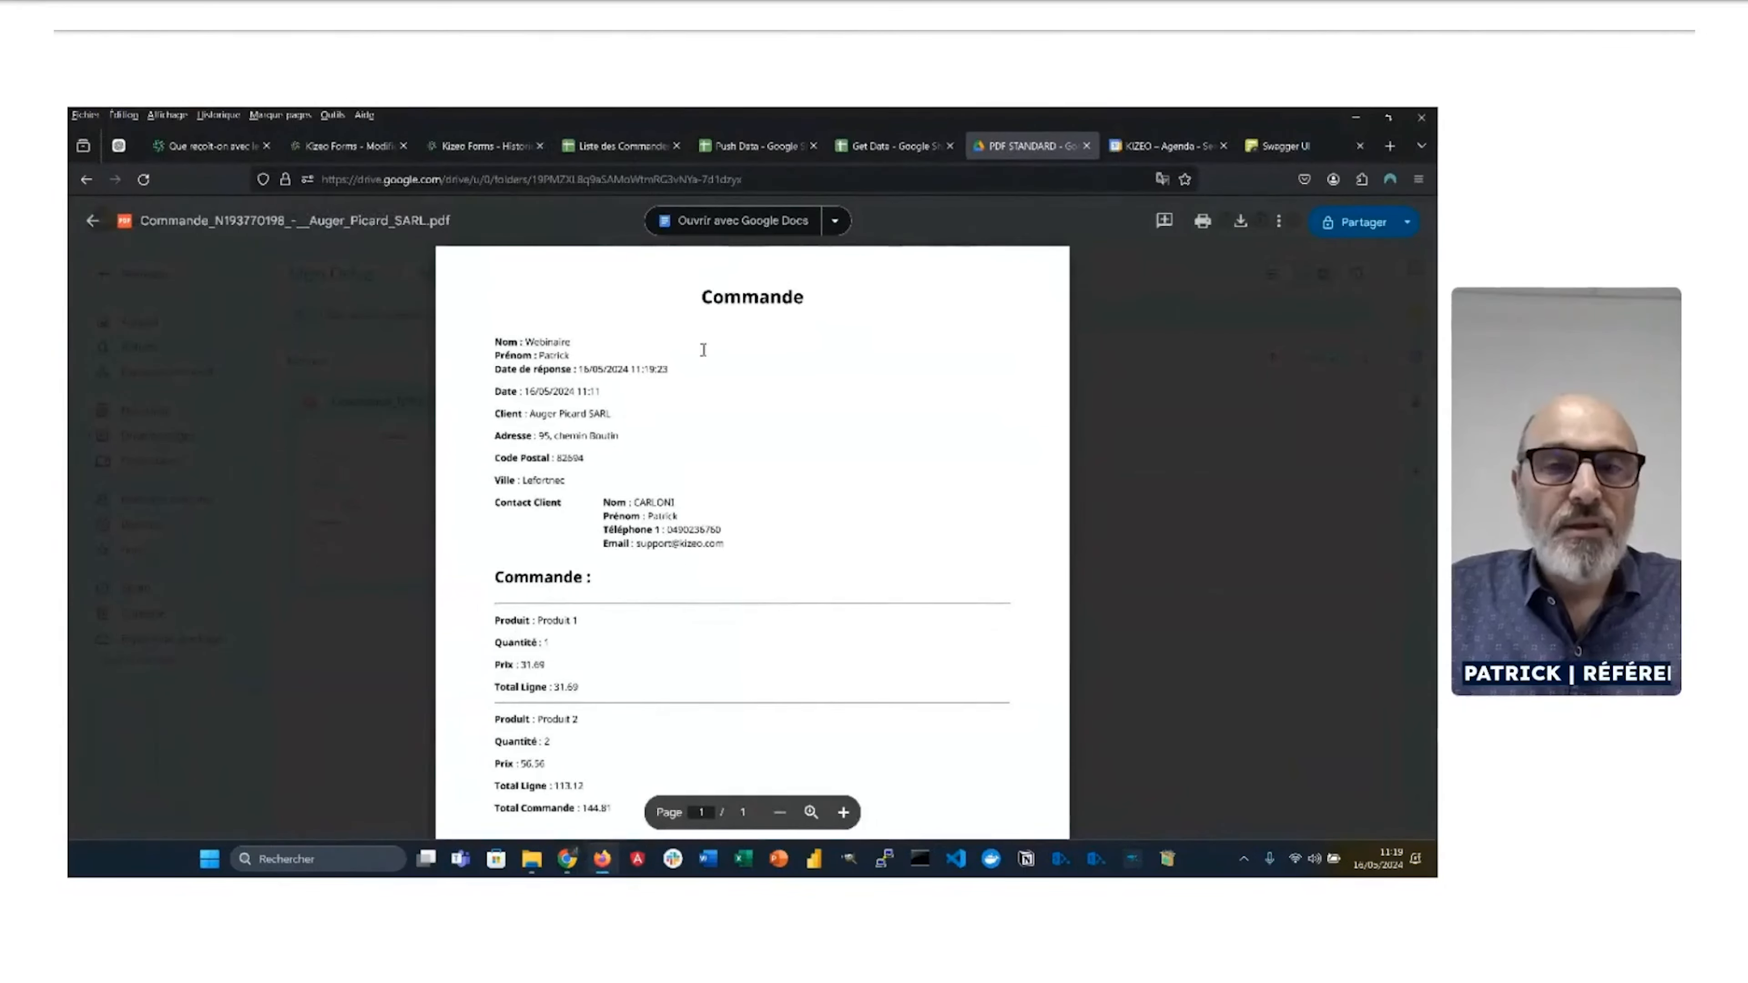
click(91, 221)
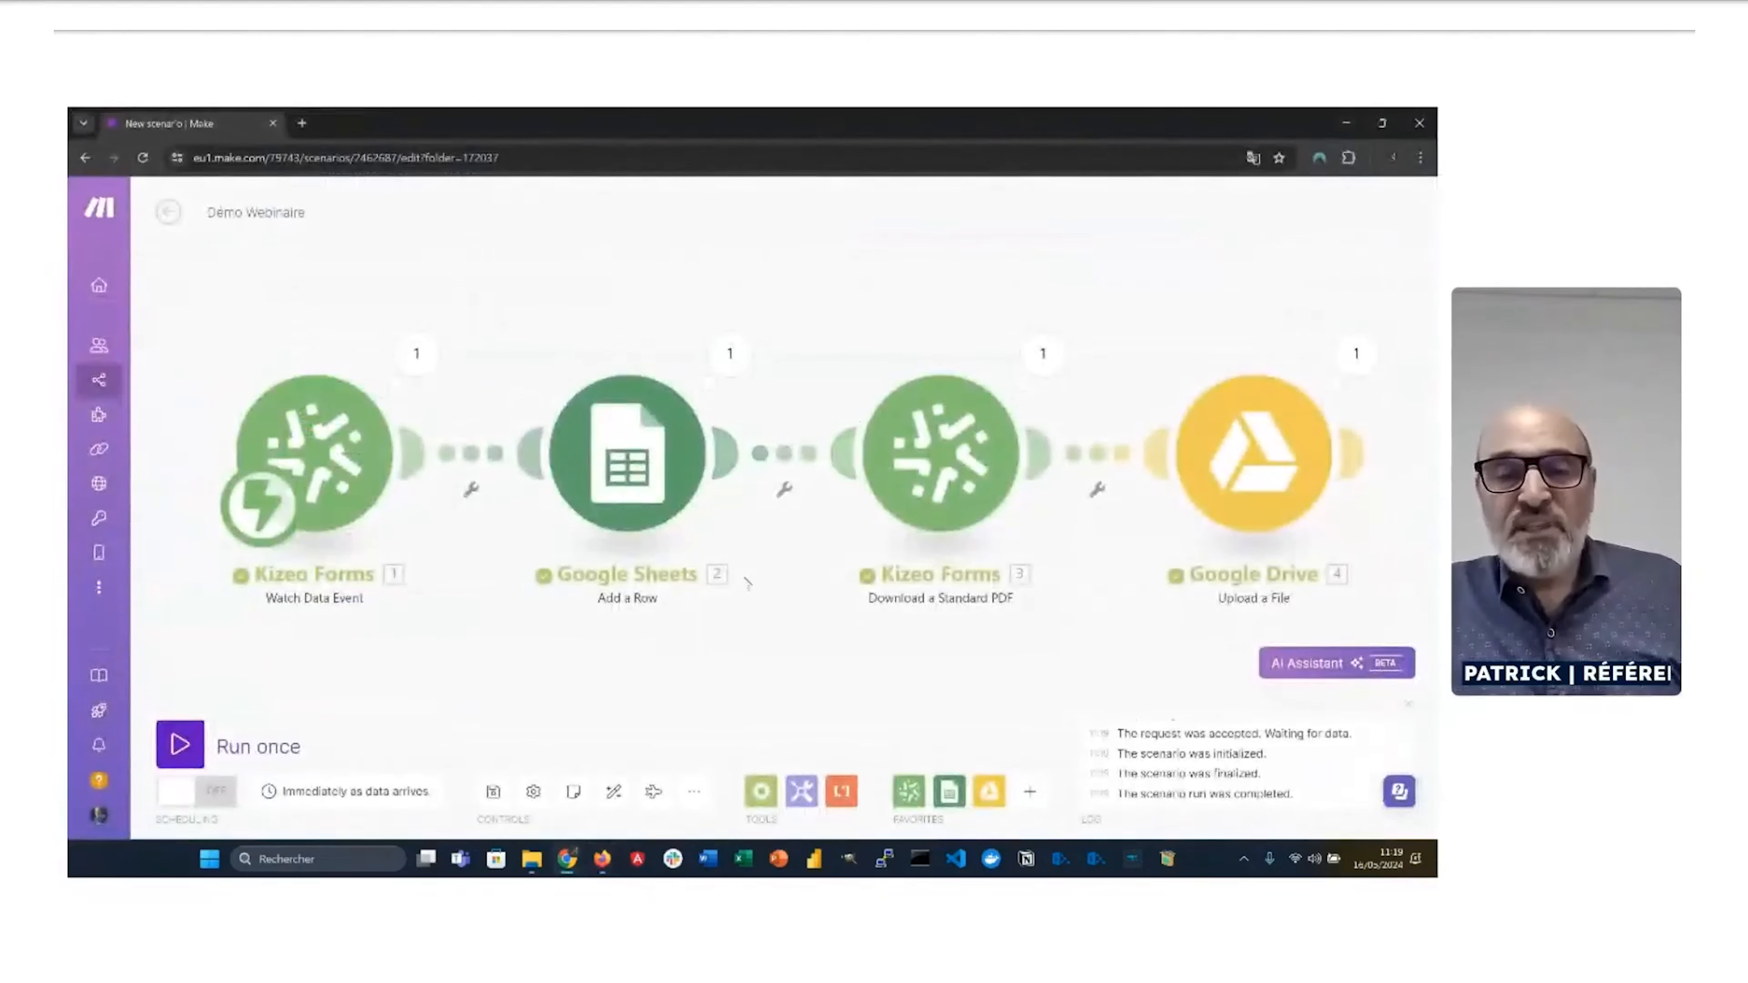
Step: After the Google Drive upload, add Kizeo Forms' 'Download a Custom Export In Its Original Format' module
drag(873, 675, 576, 680)
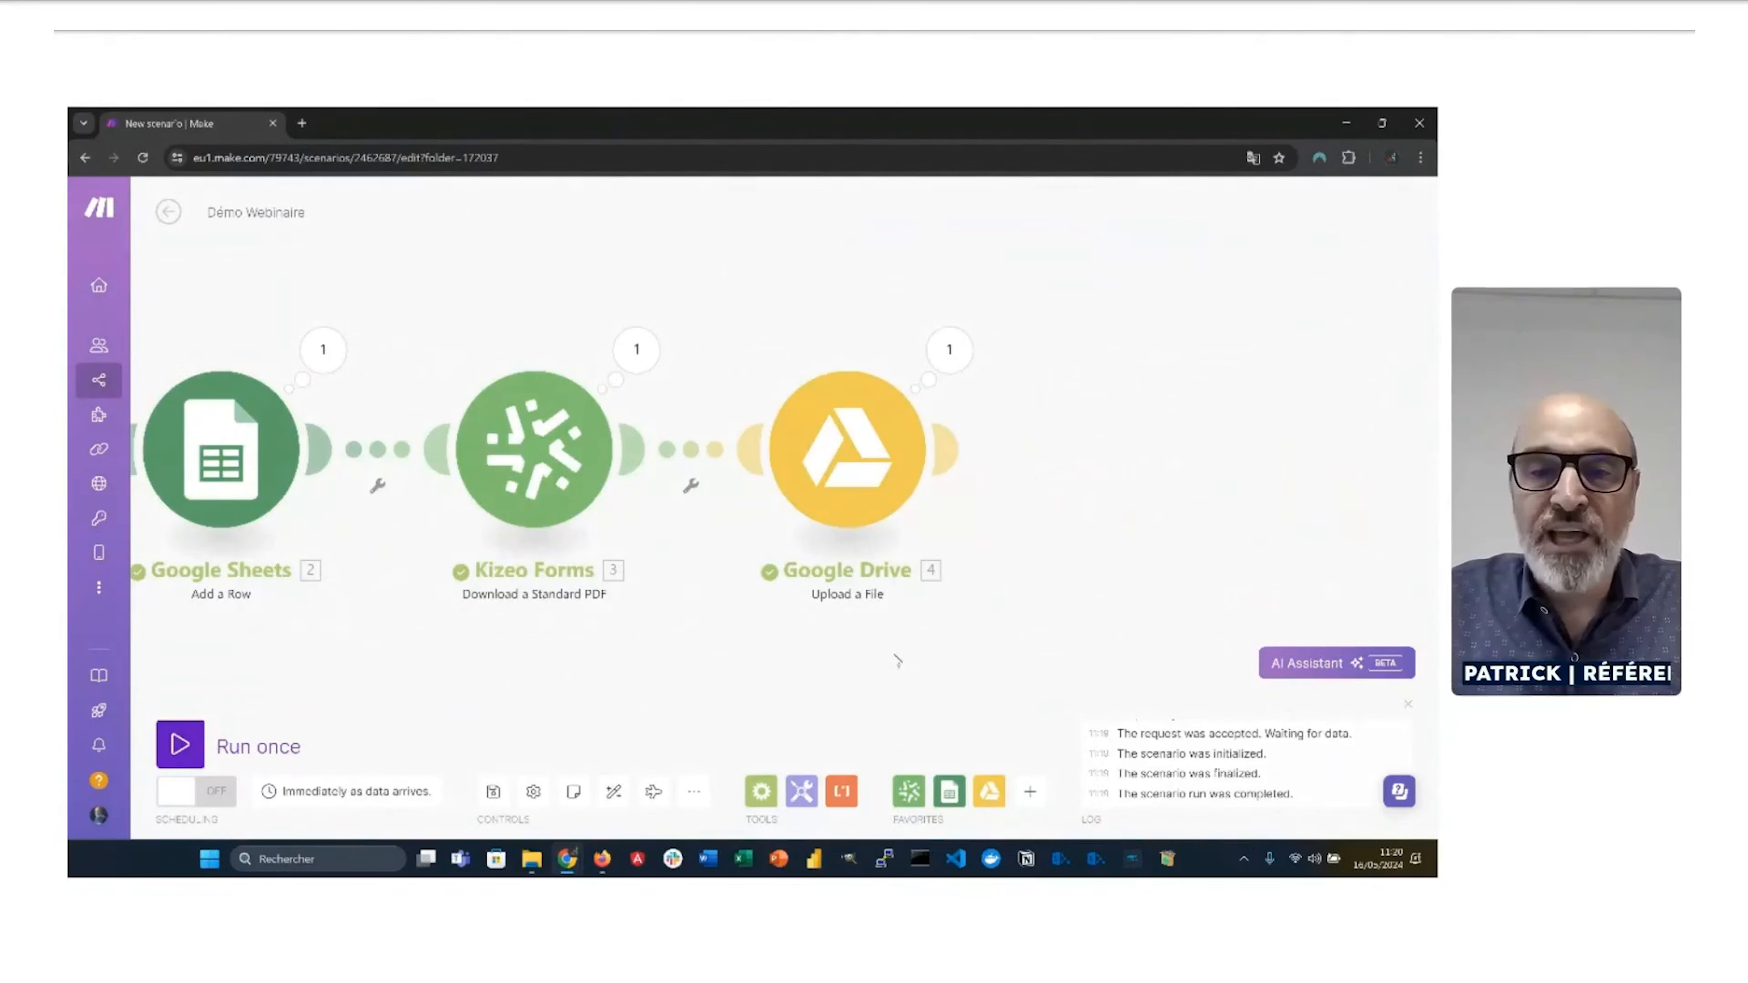
click(950, 453)
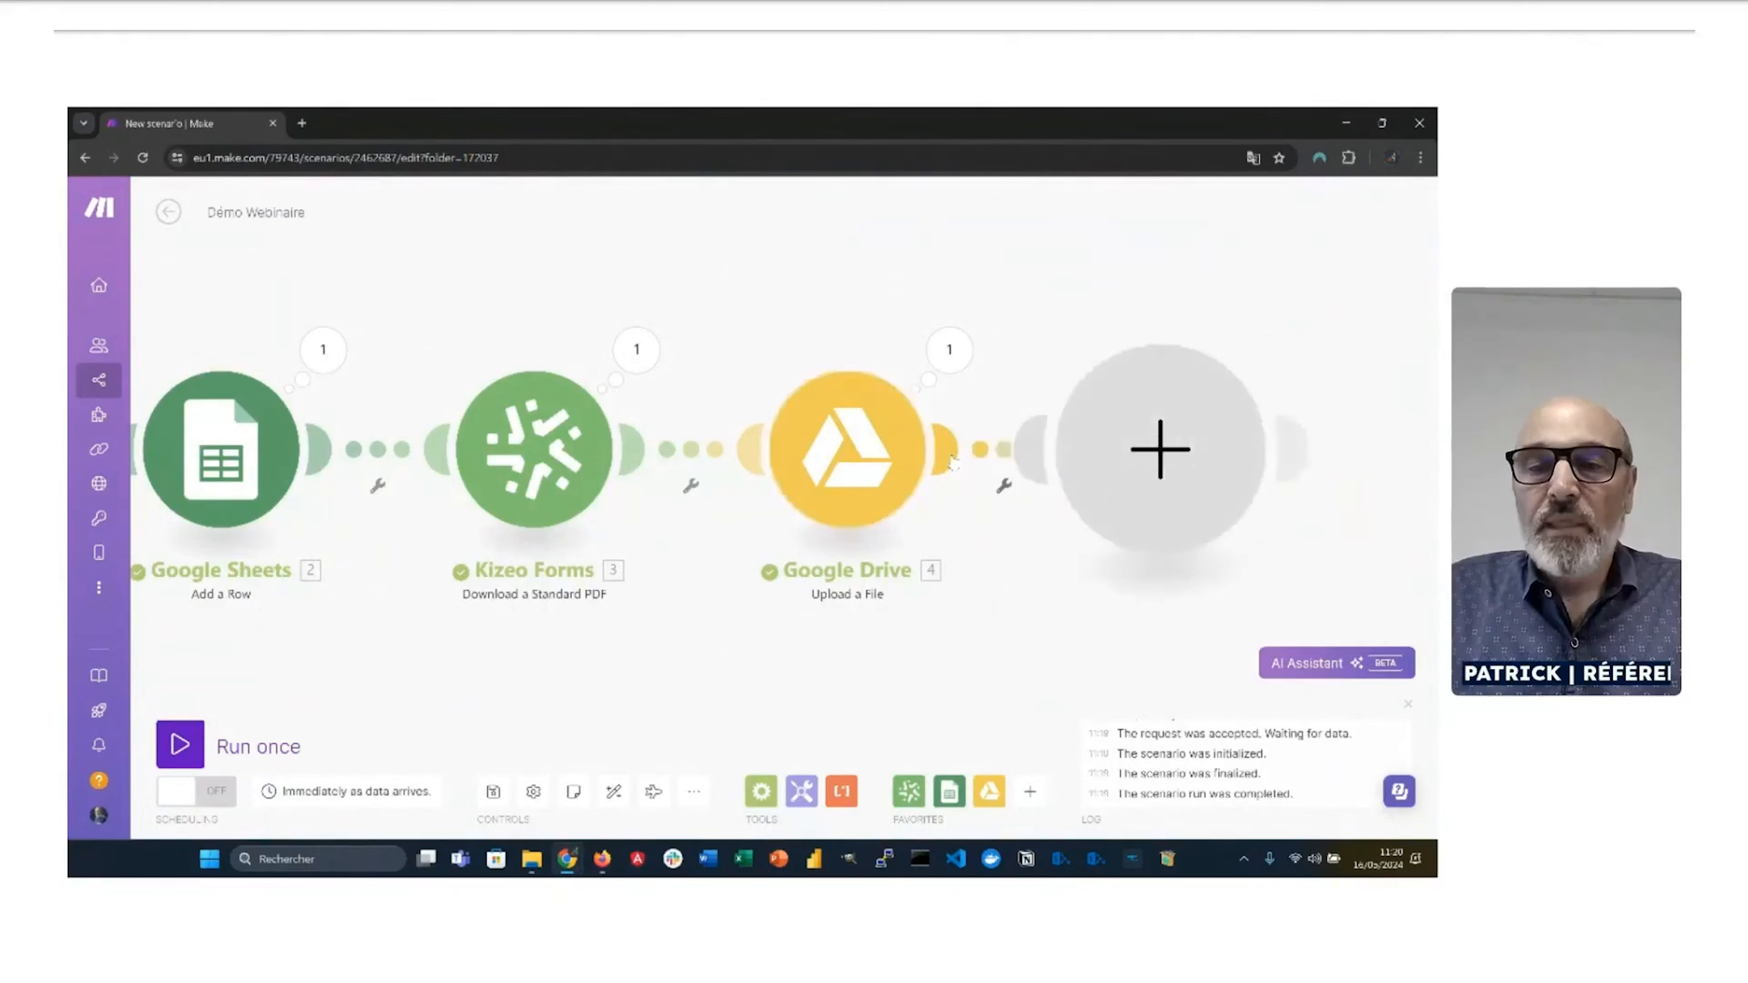
click(972, 640)
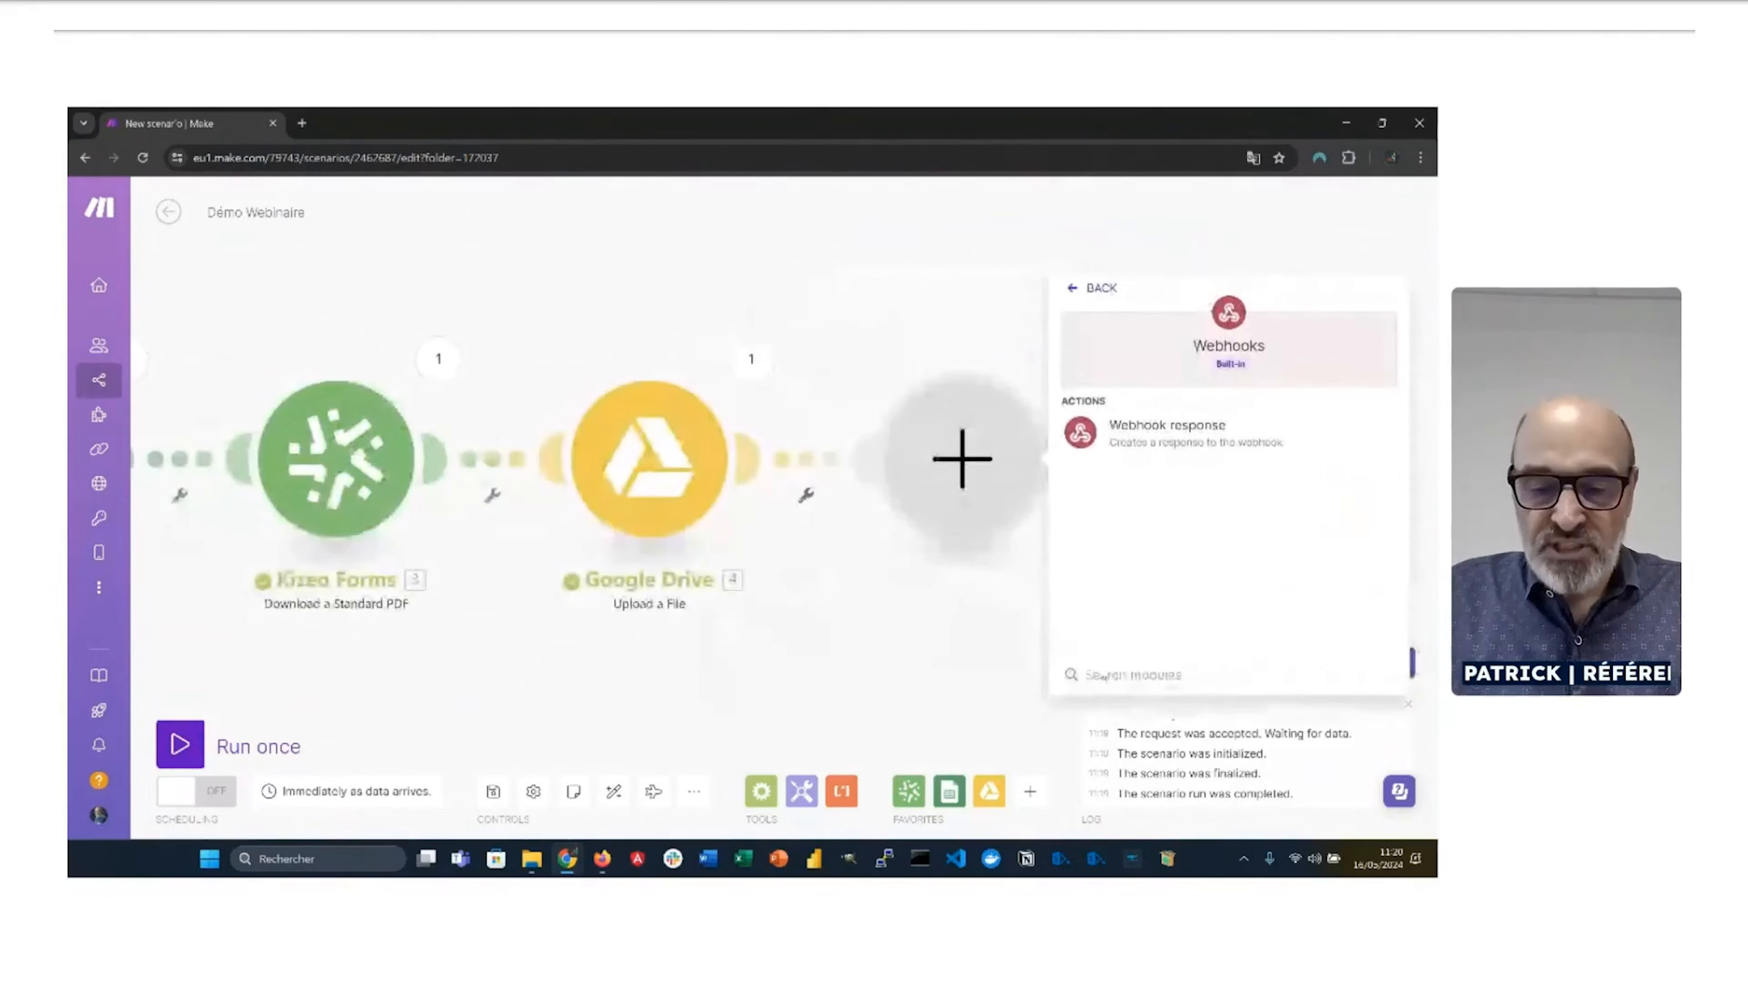
text(K)
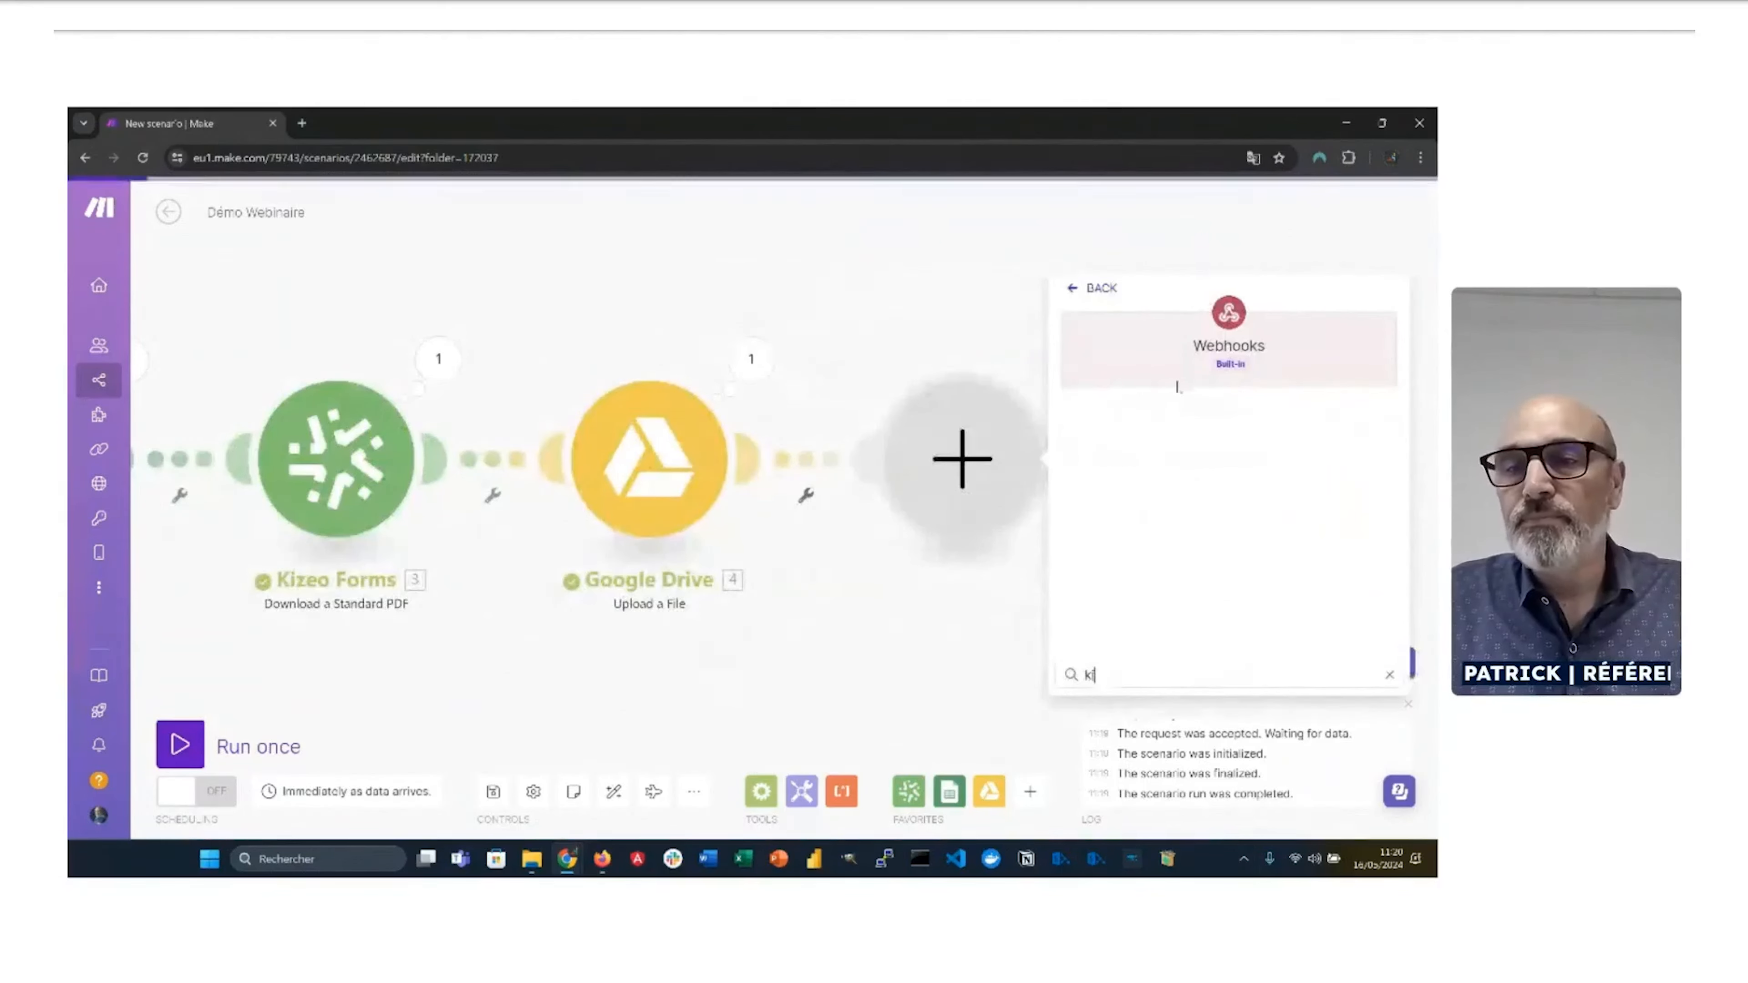
click(1071, 288)
click(1120, 353)
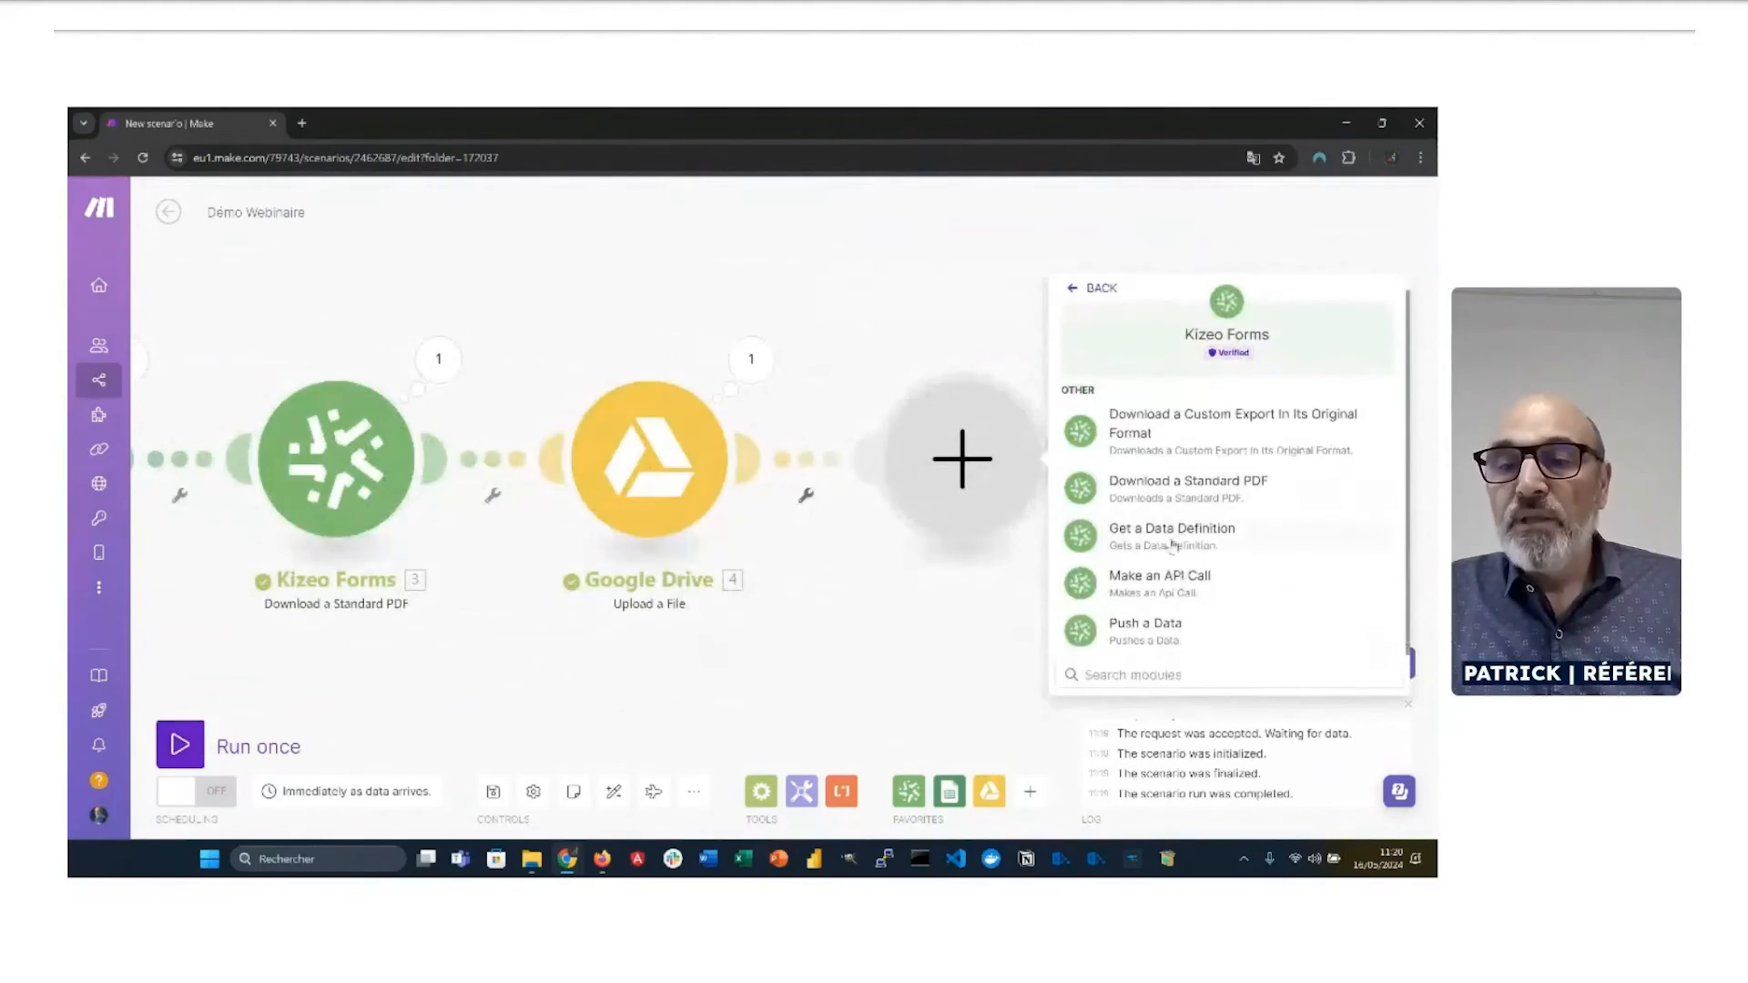
click(1175, 431)
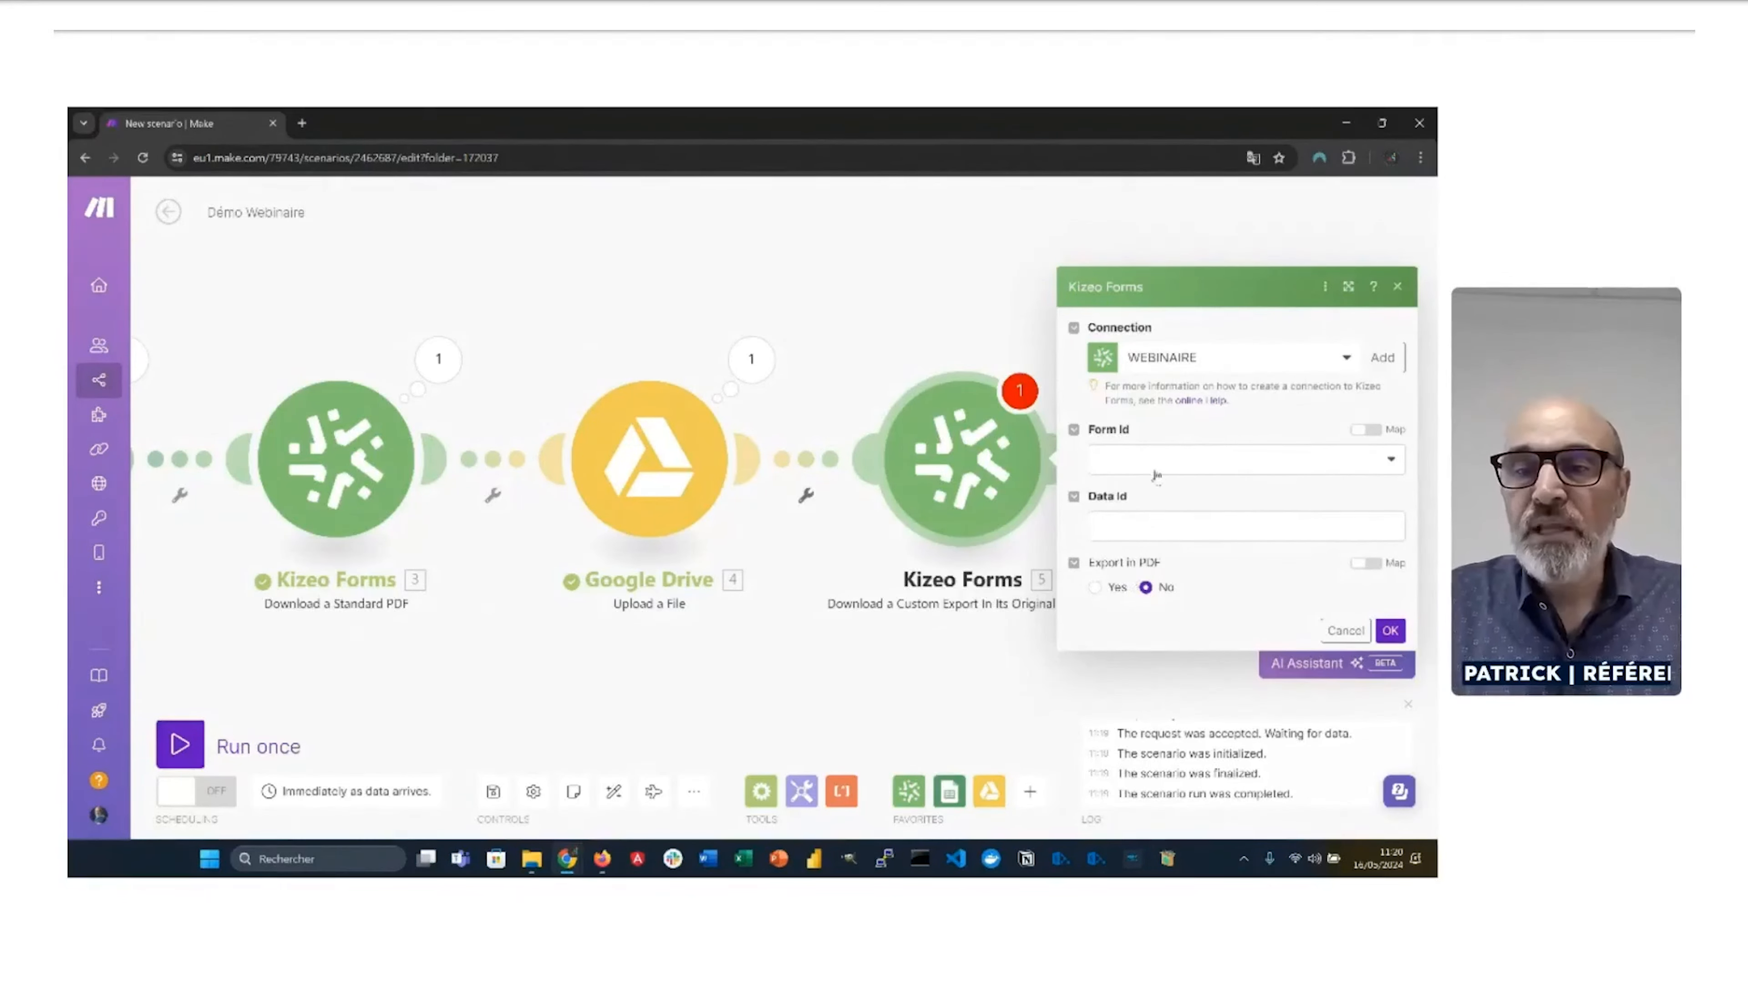
Step: Set form Commande, export 'Bon de Commande', and map the Watch Data Event Id into Data Id
click(1156, 471)
click(1147, 522)
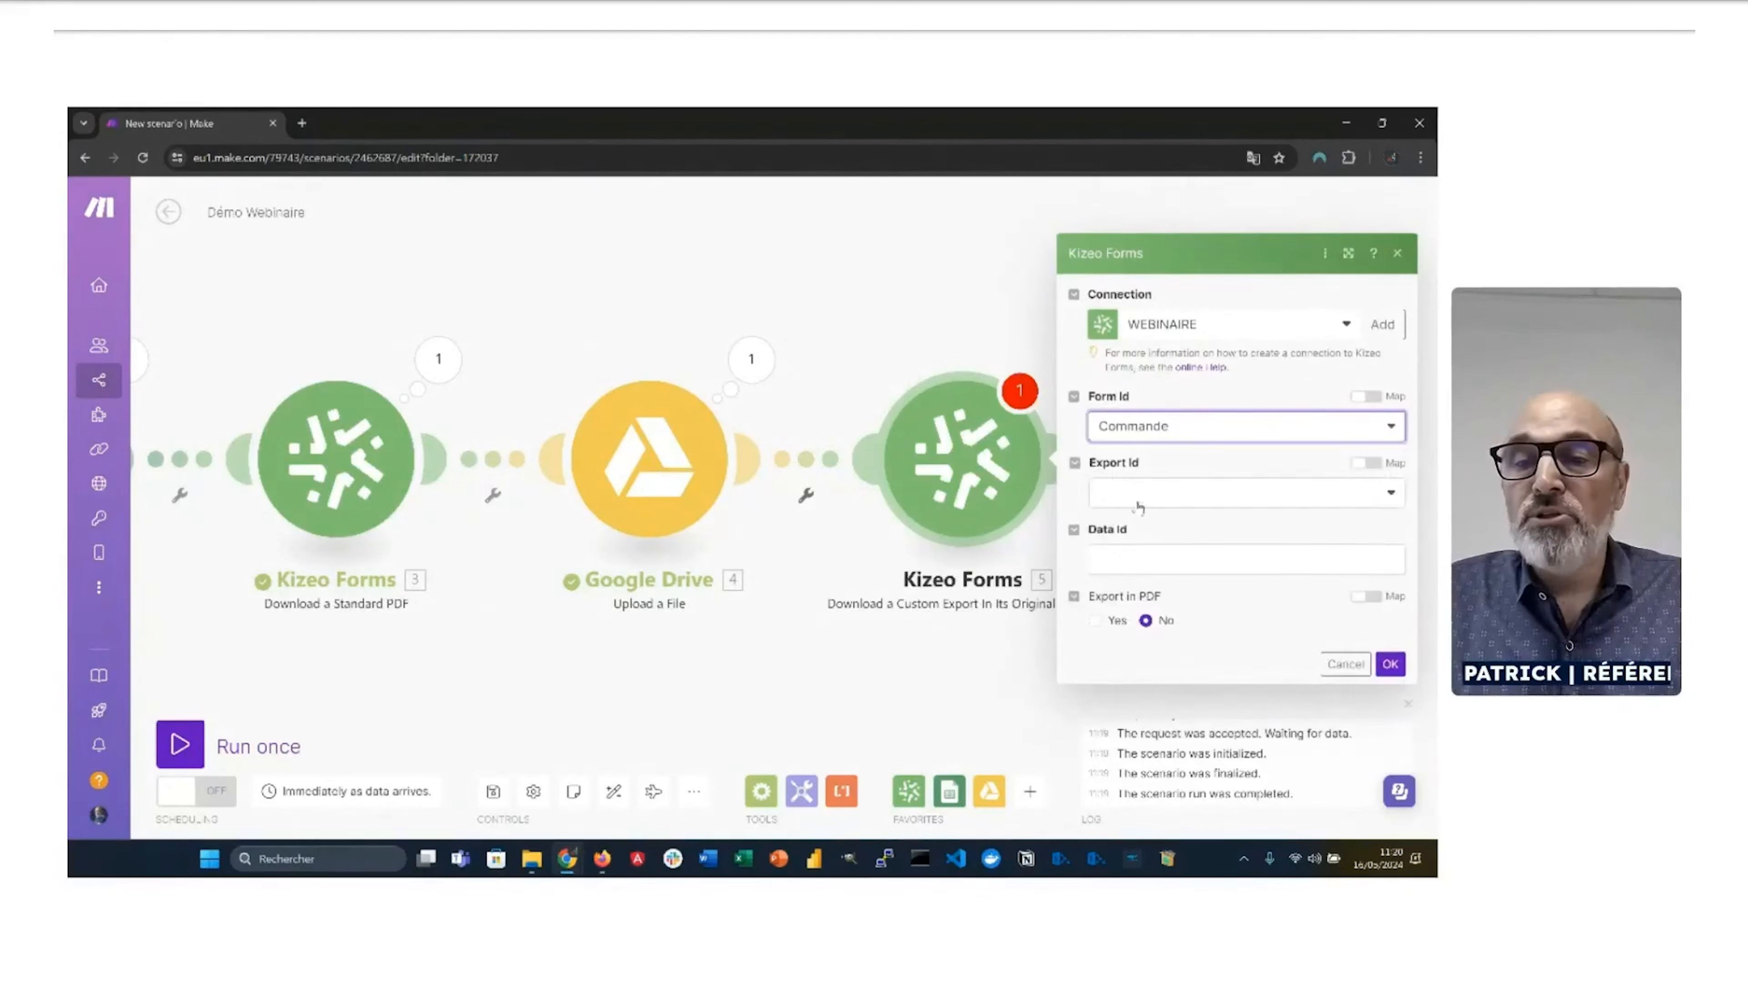
click(1136, 502)
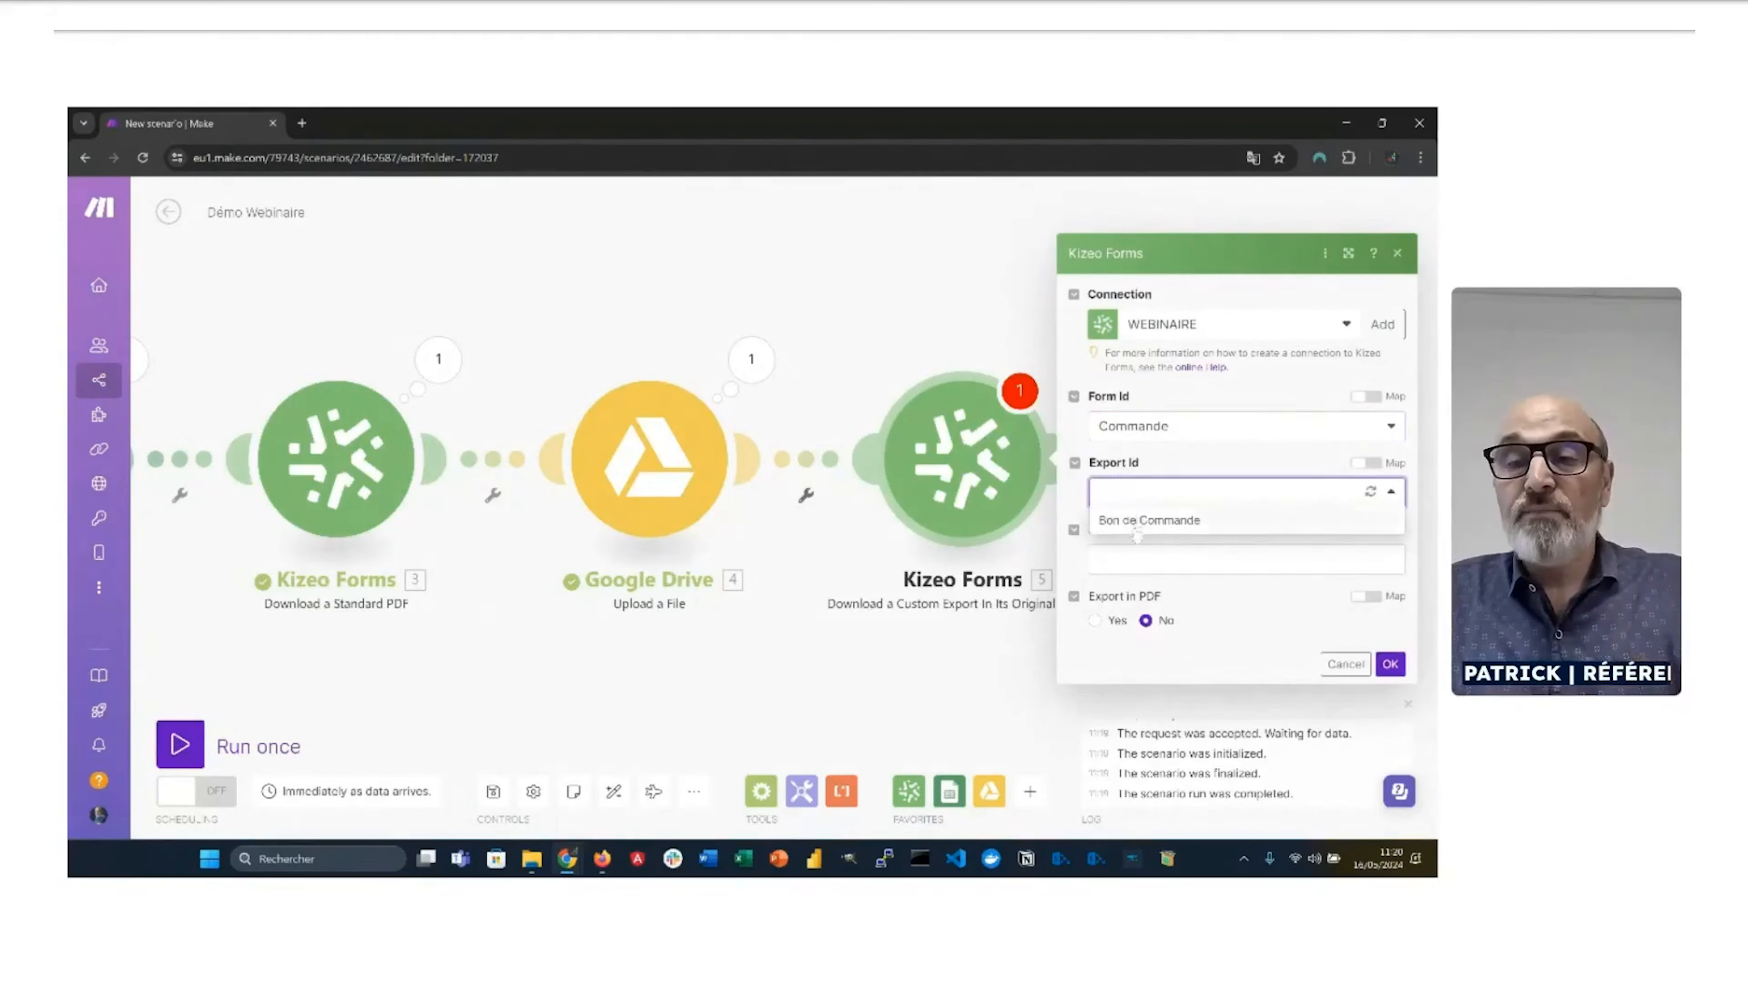
click(1137, 525)
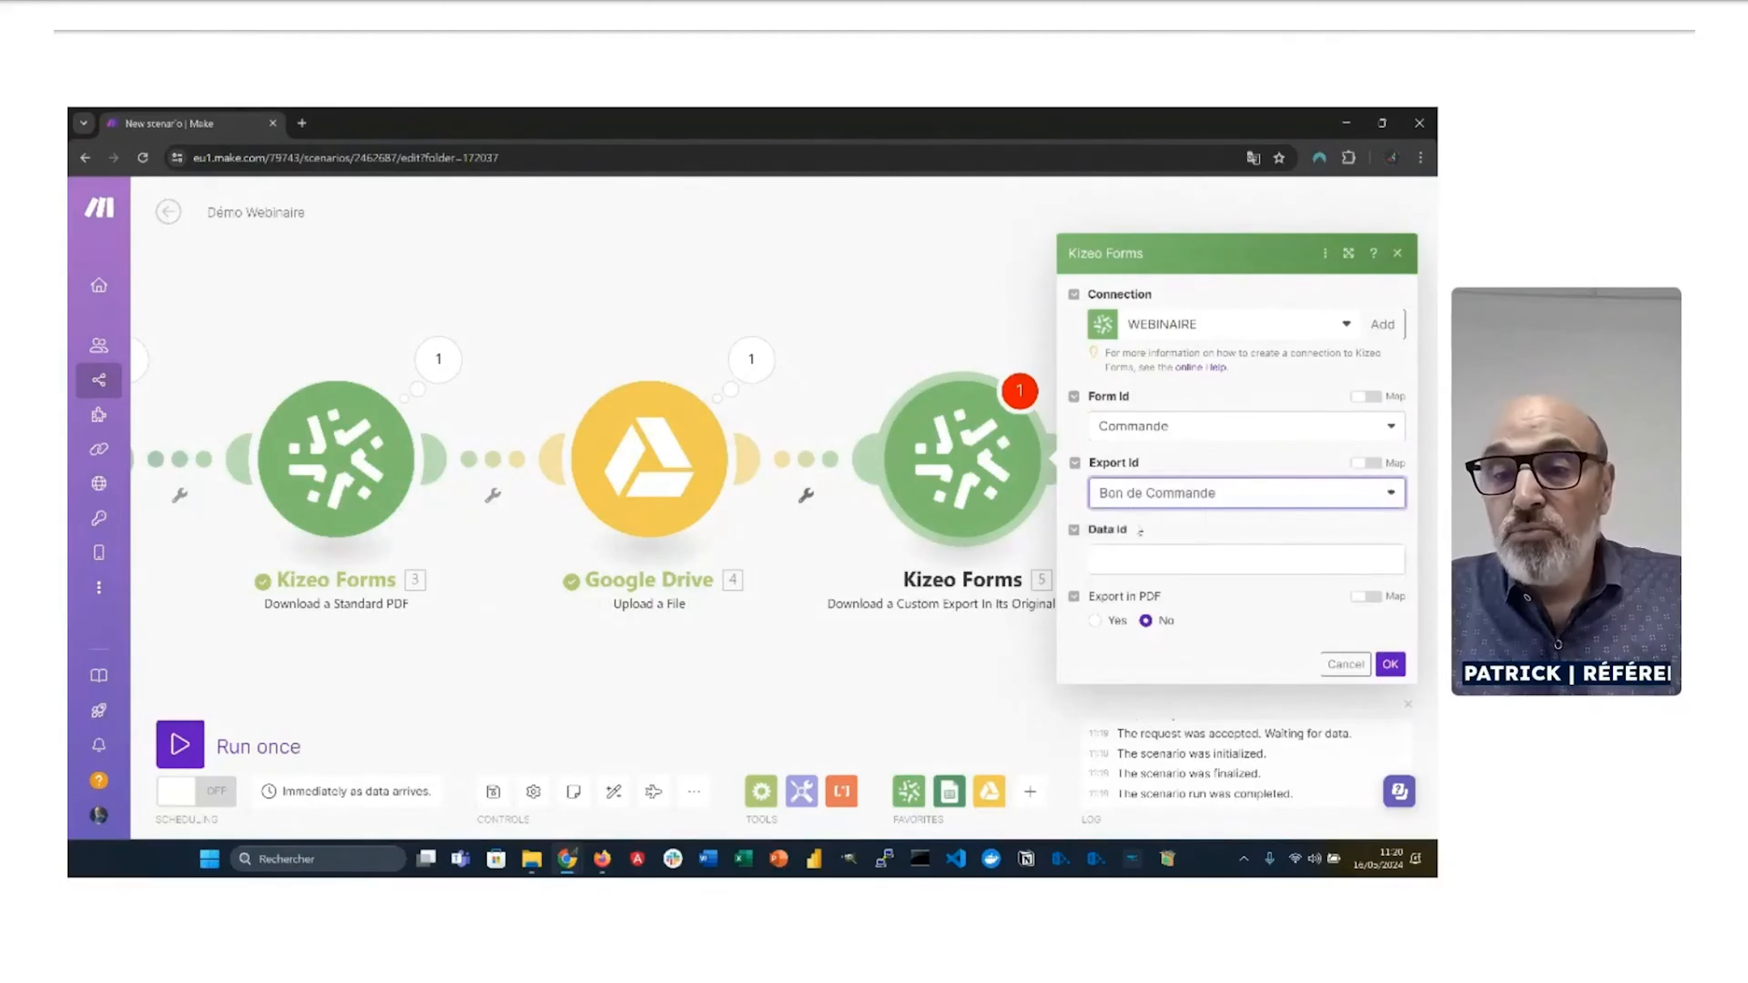
click(1124, 557)
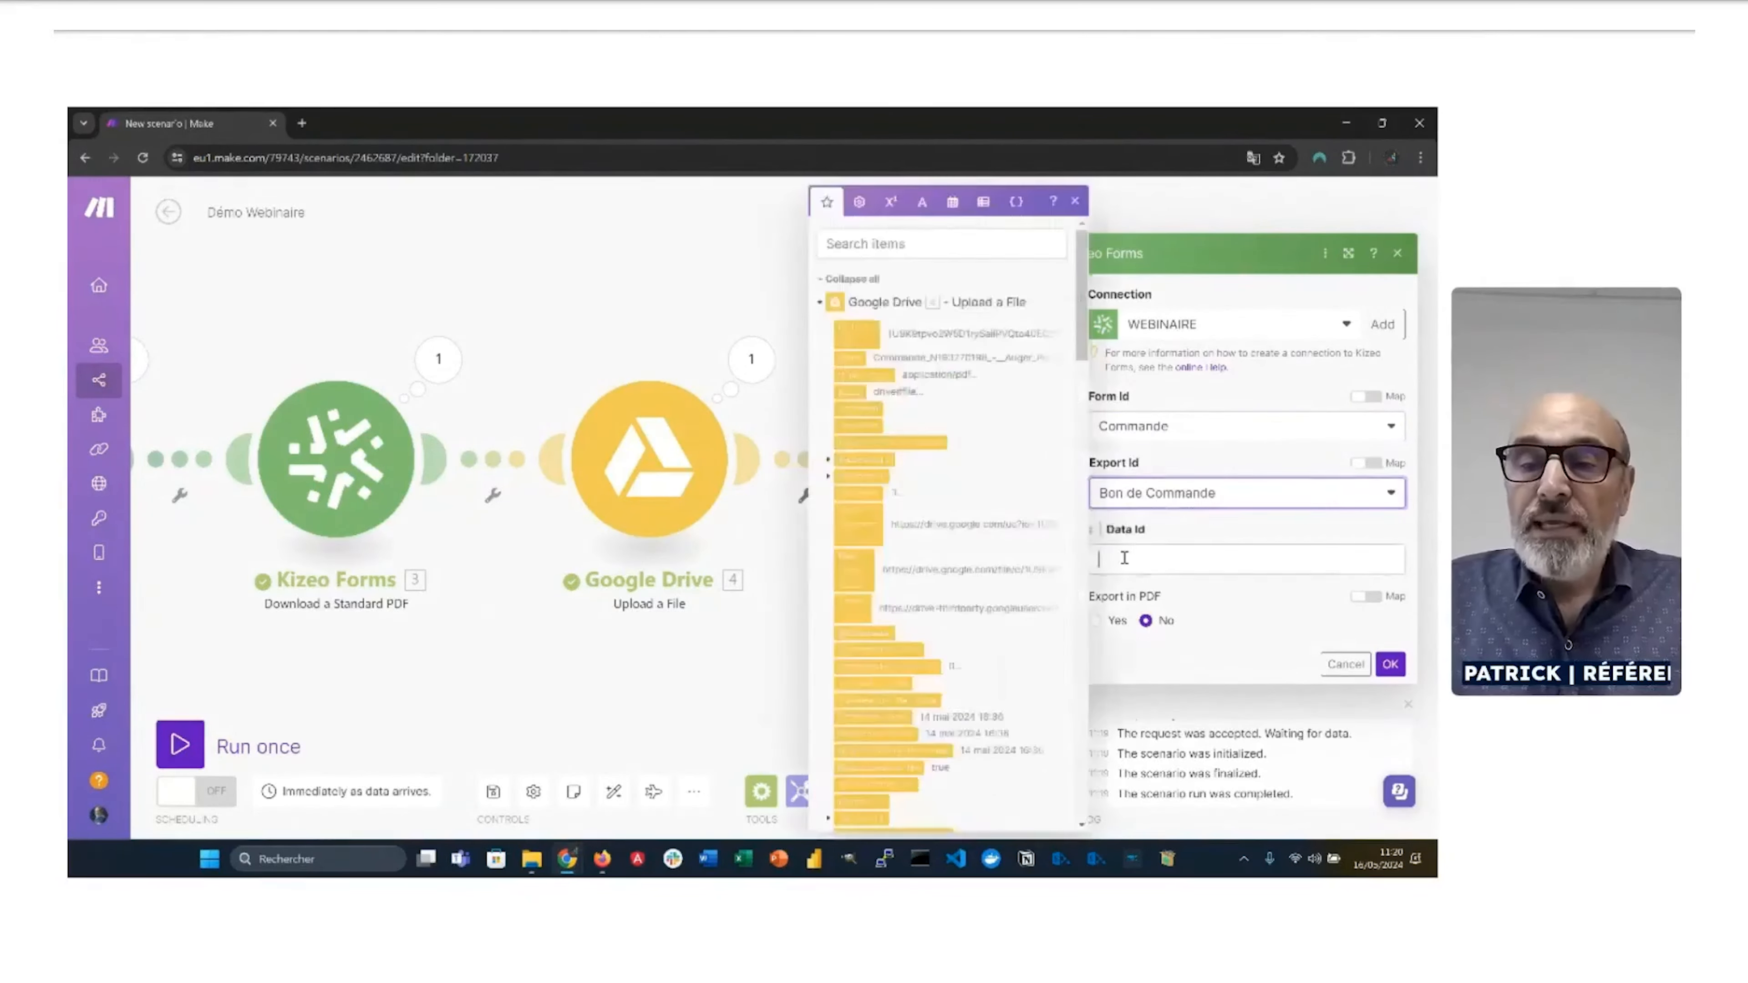
click(821, 304)
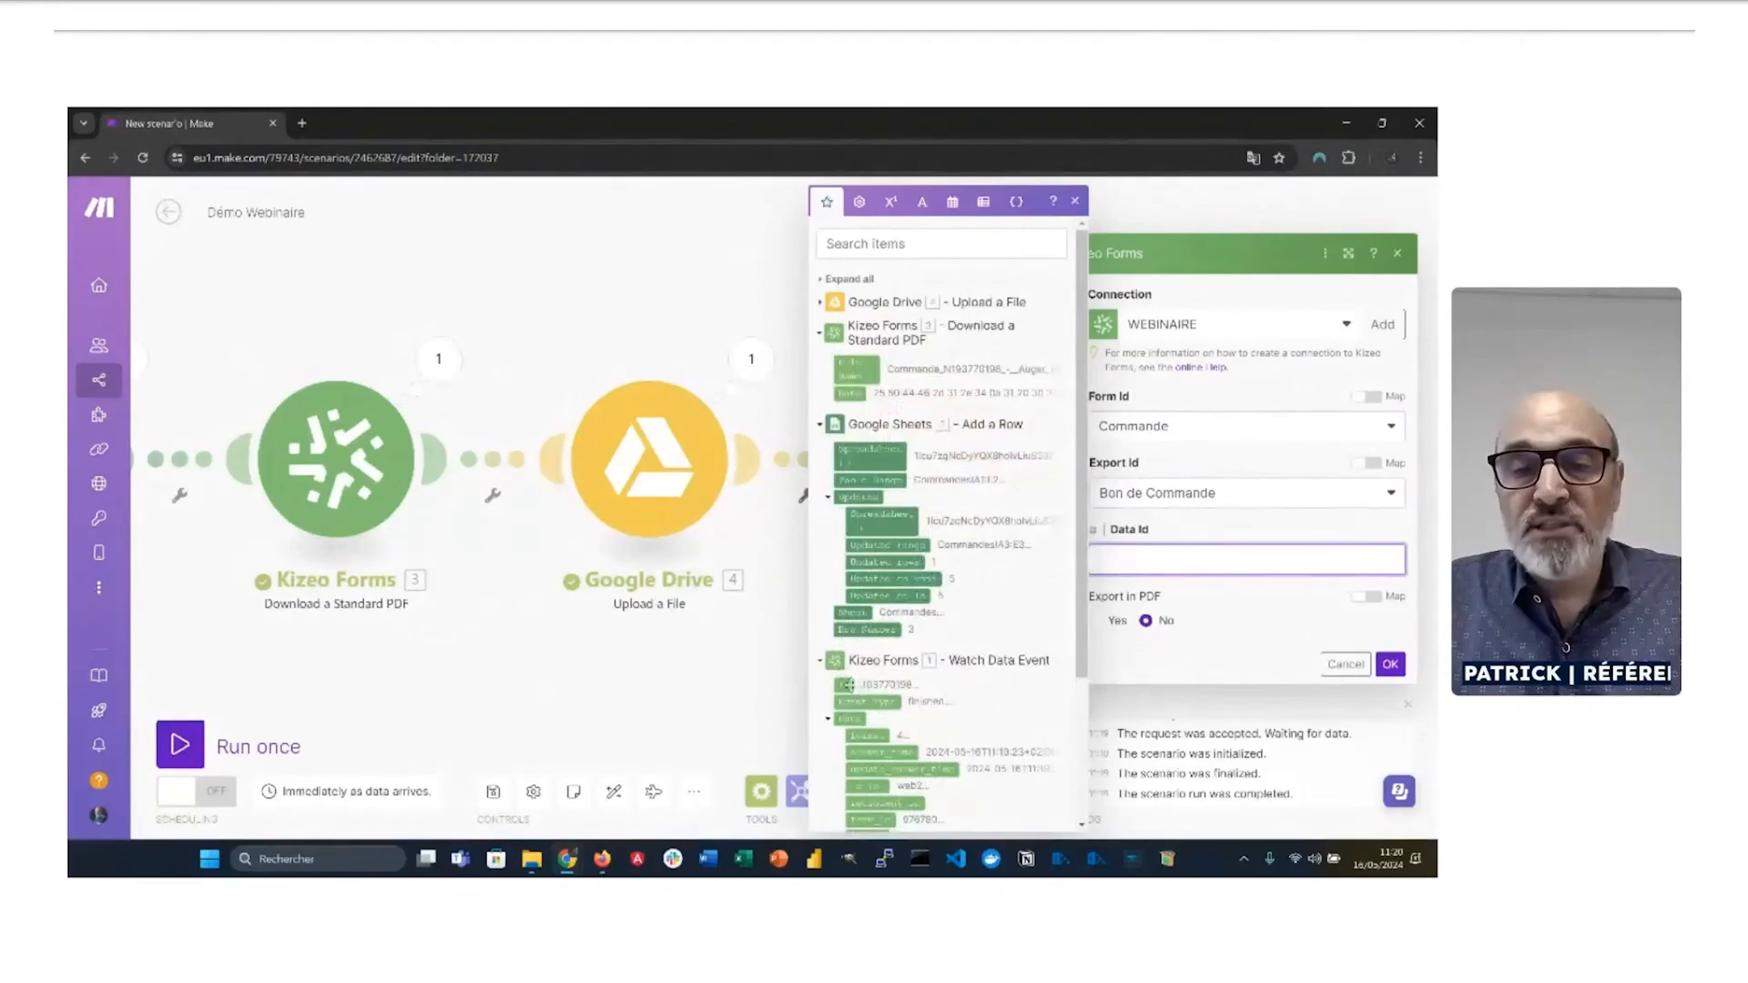
click(846, 685)
click(1243, 647)
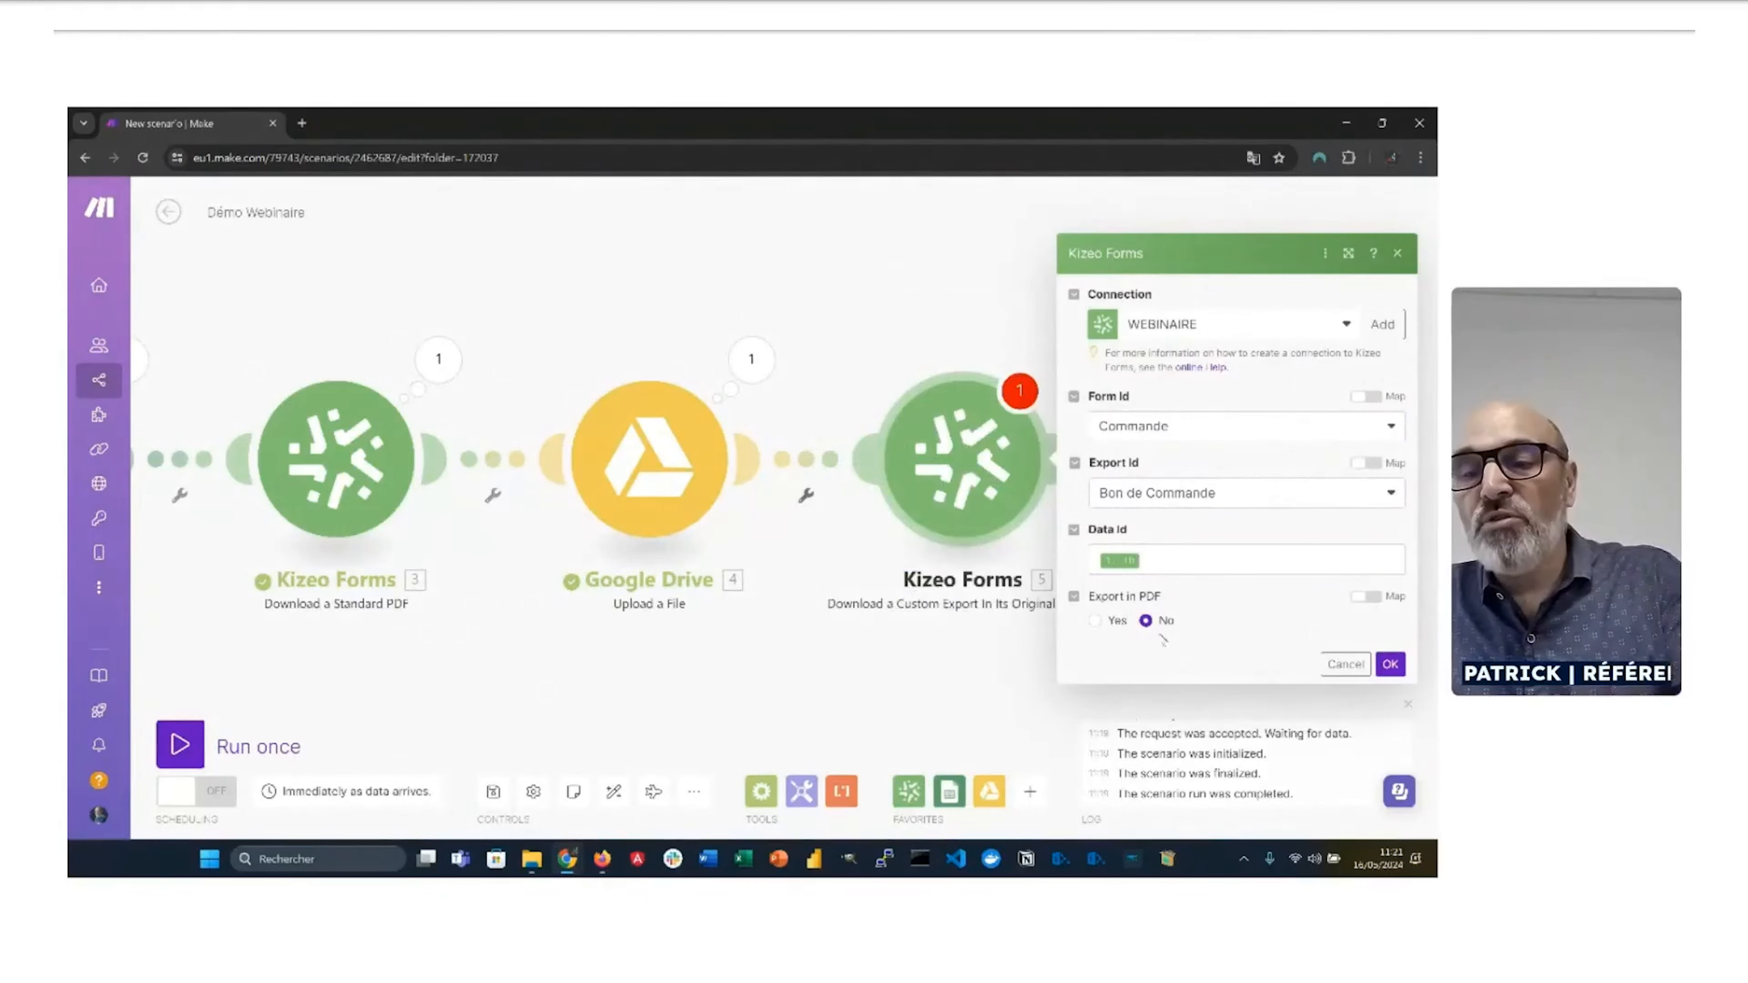
Step: Leave Export in PDF at No and confirm the custom-export module
click(1095, 622)
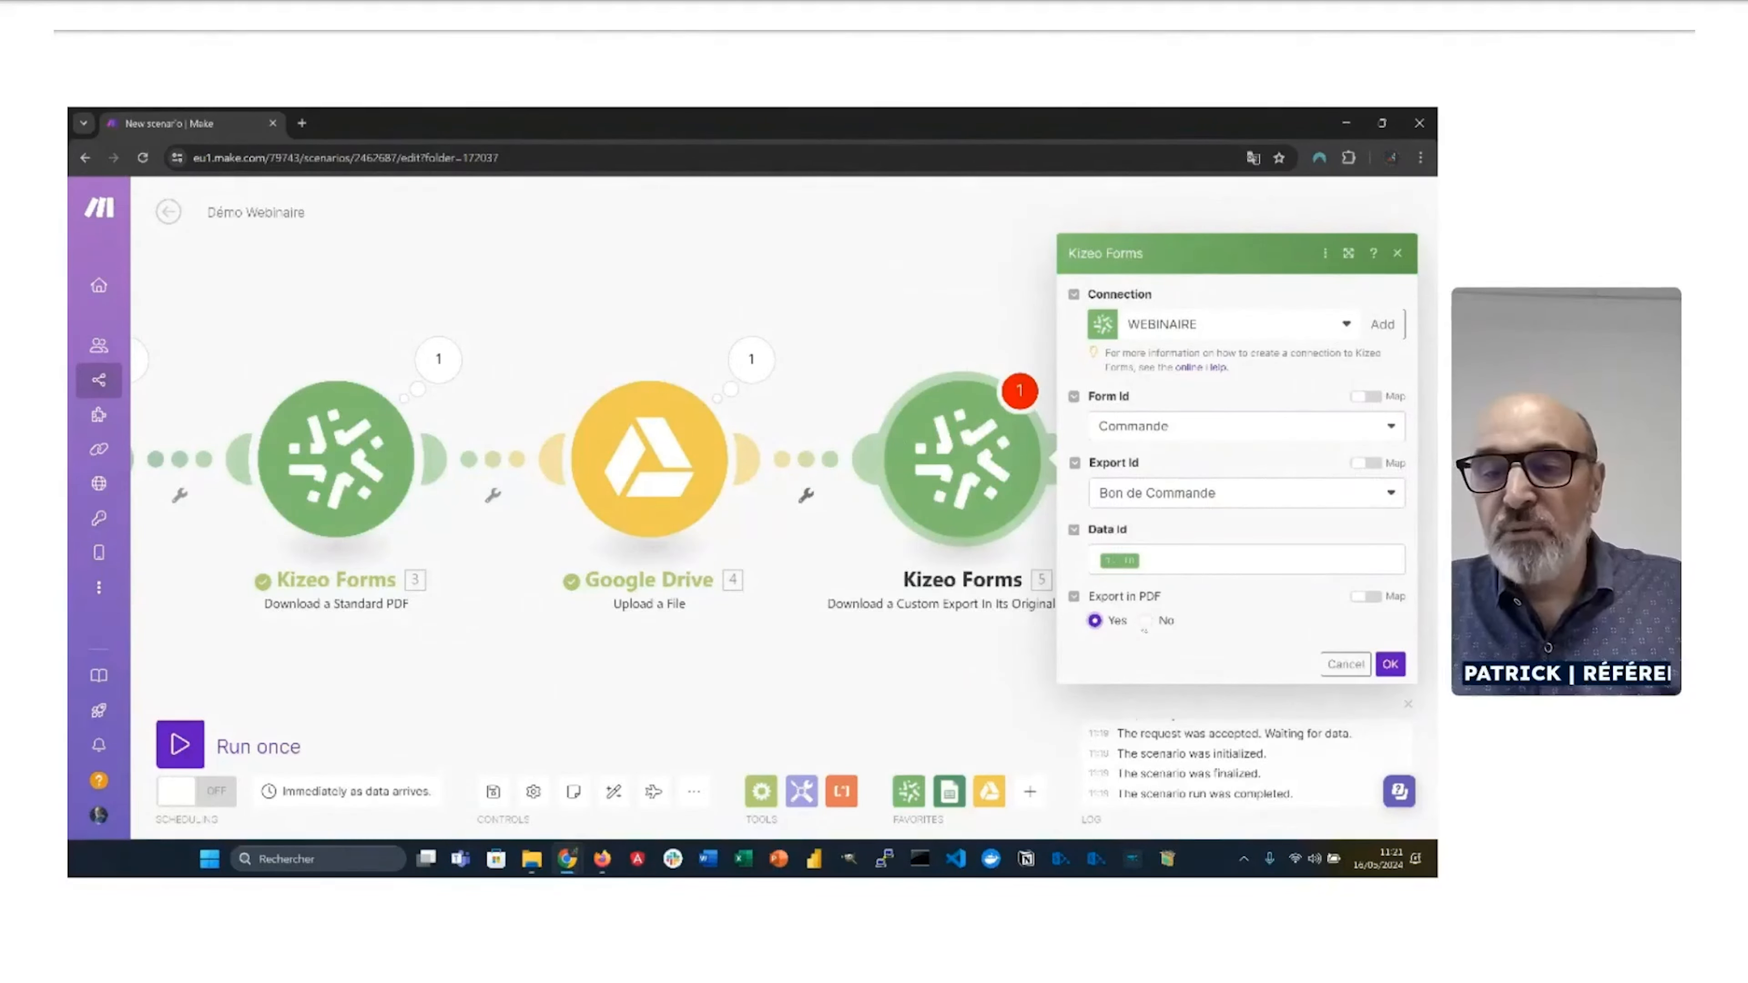
click(1146, 622)
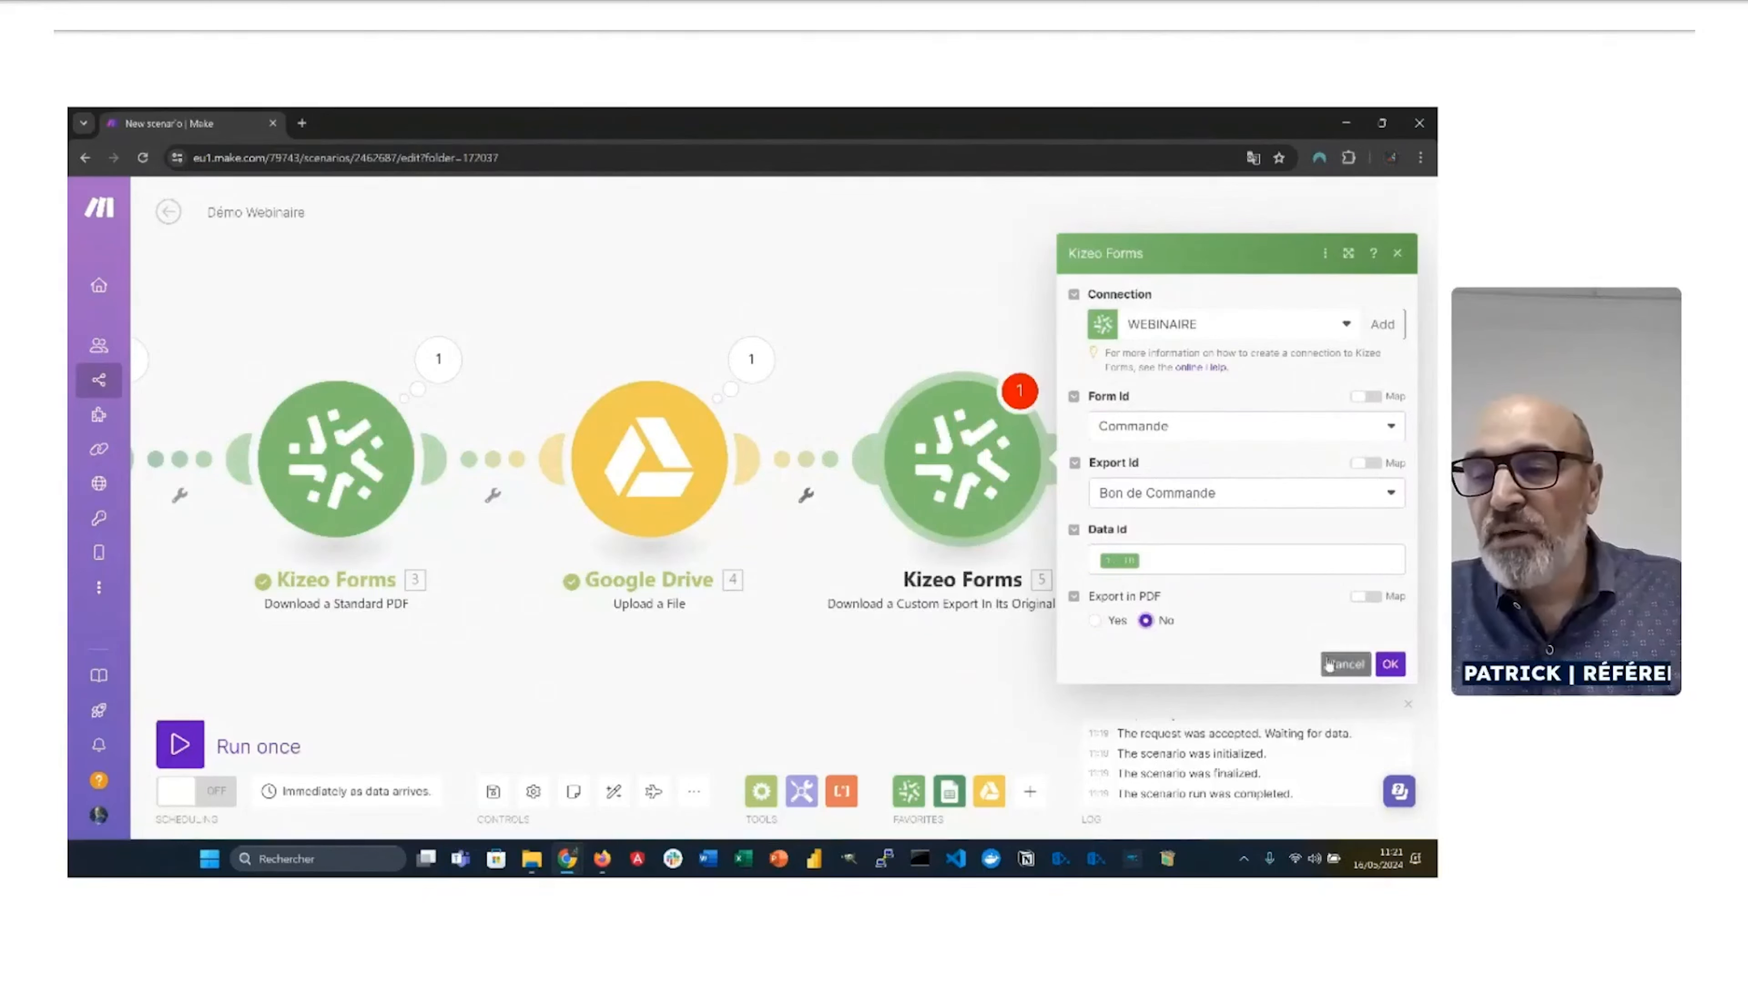
click(1391, 664)
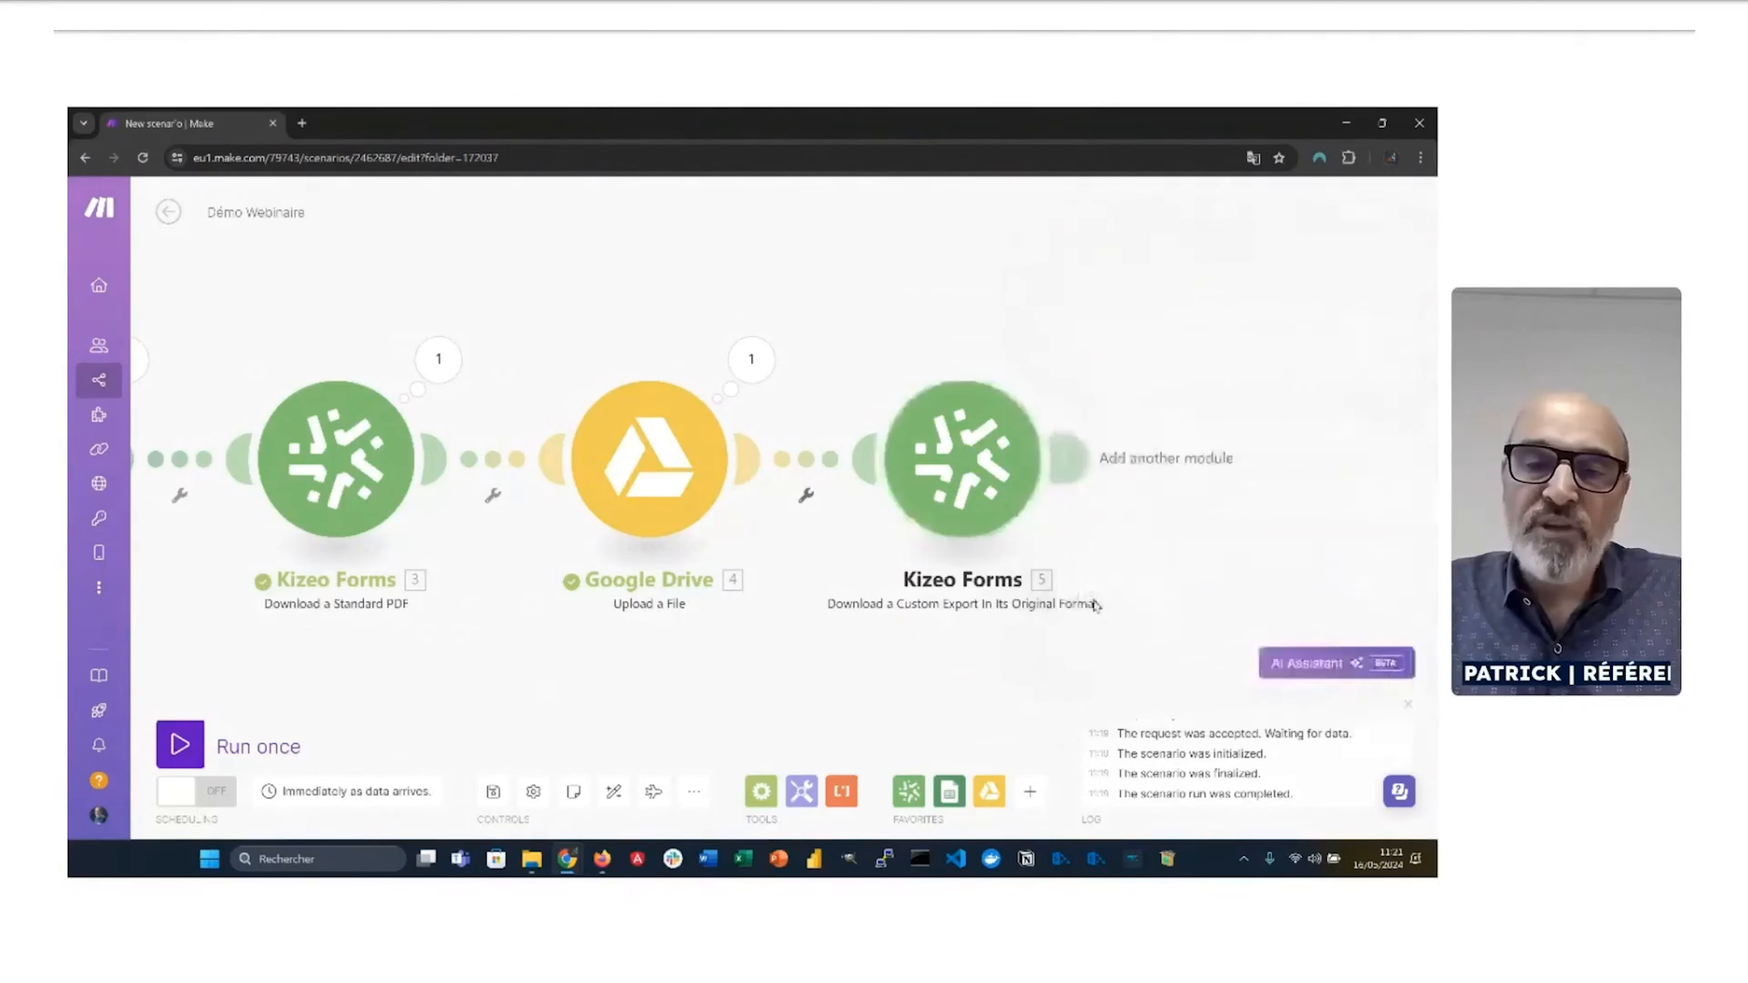
Step: After the custom export, add a Google Drive 'Upload a File' module
click(1066, 459)
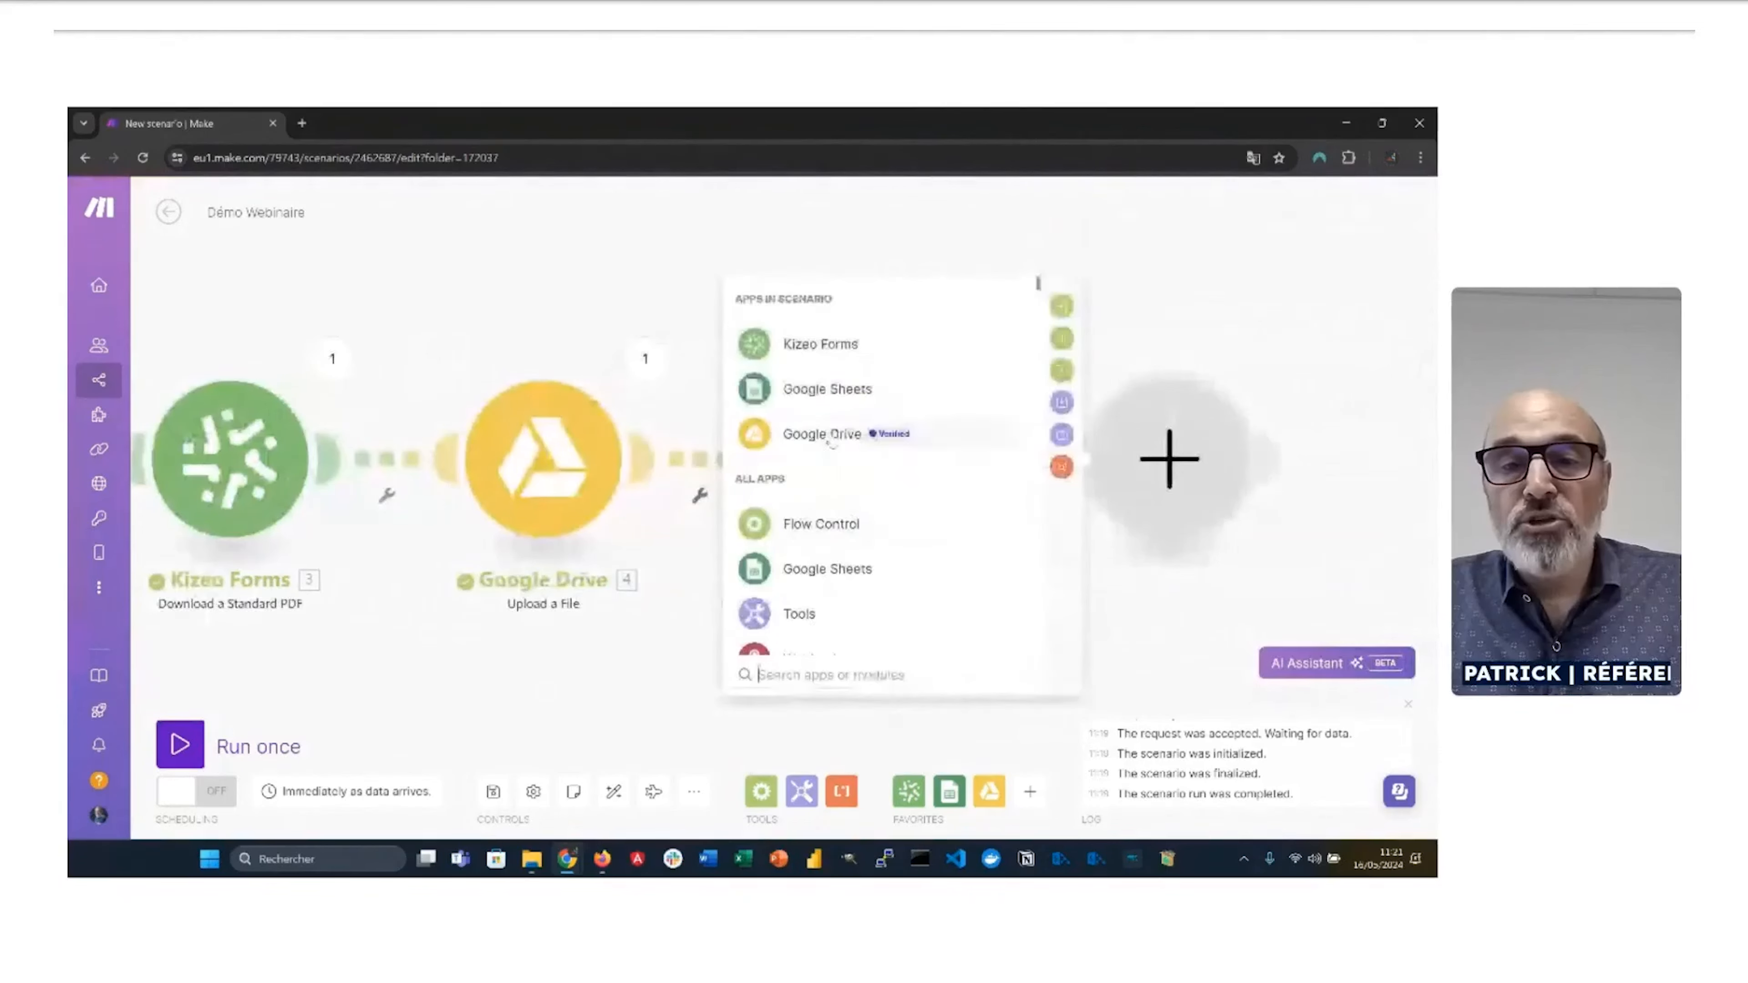
click(829, 435)
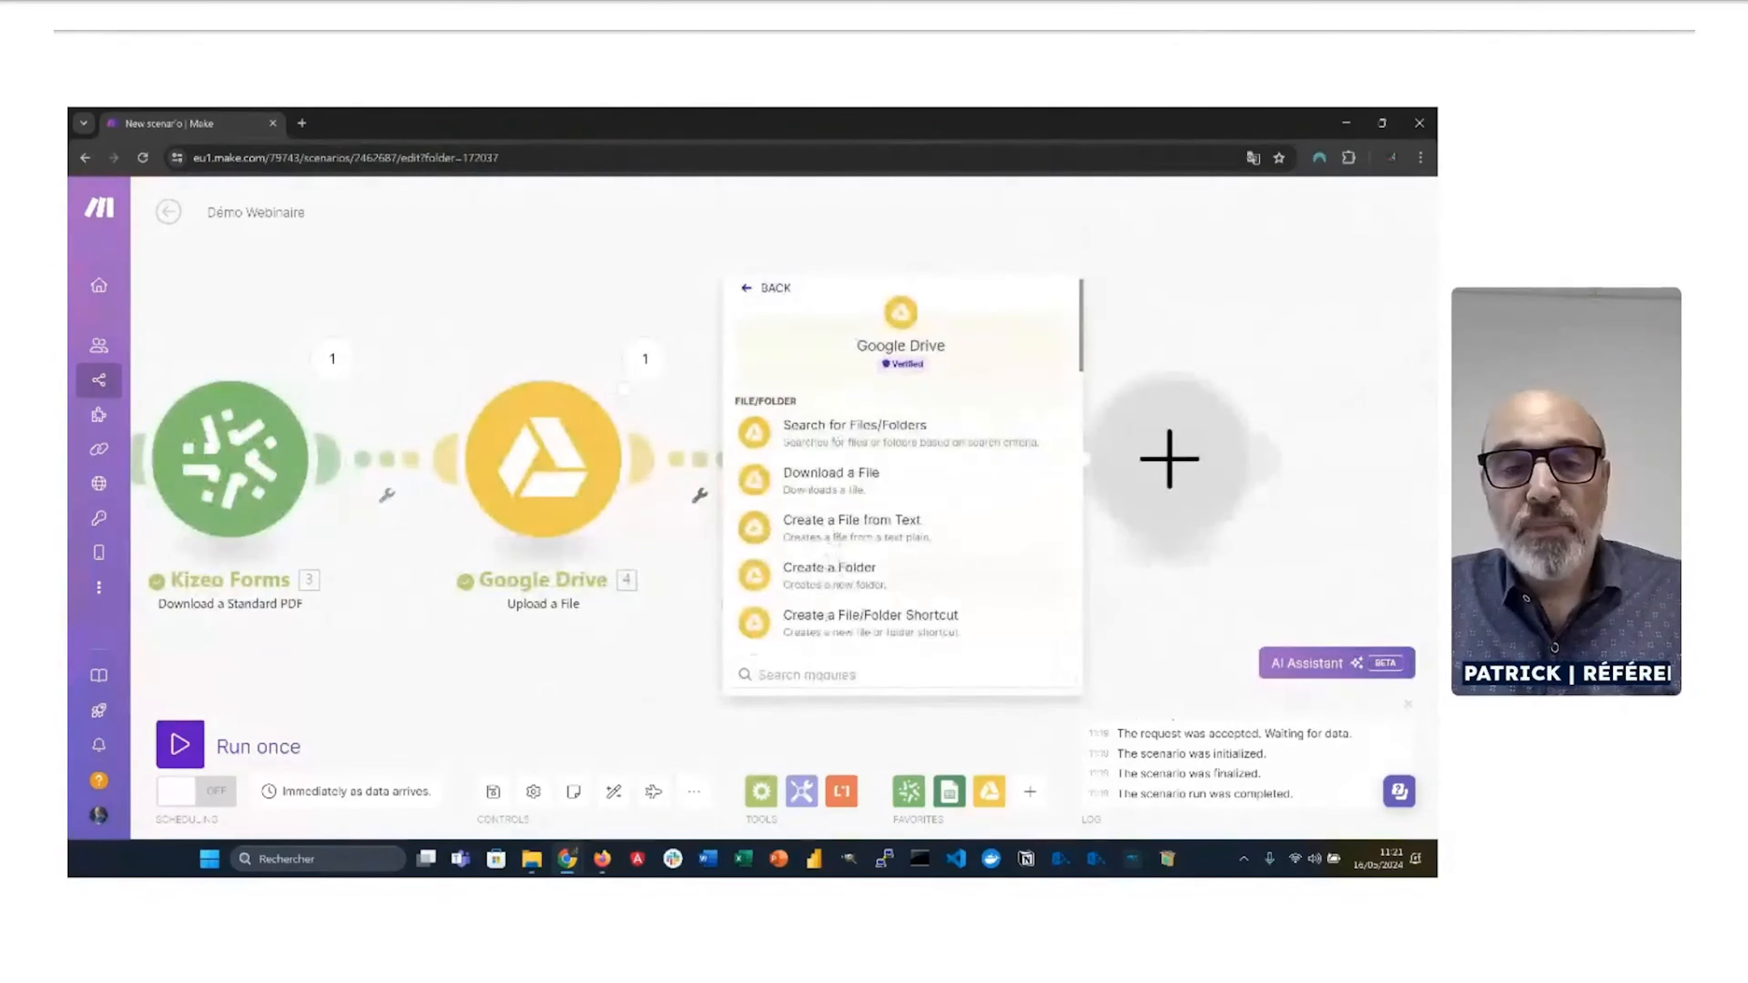
click(818, 674)
text(up)
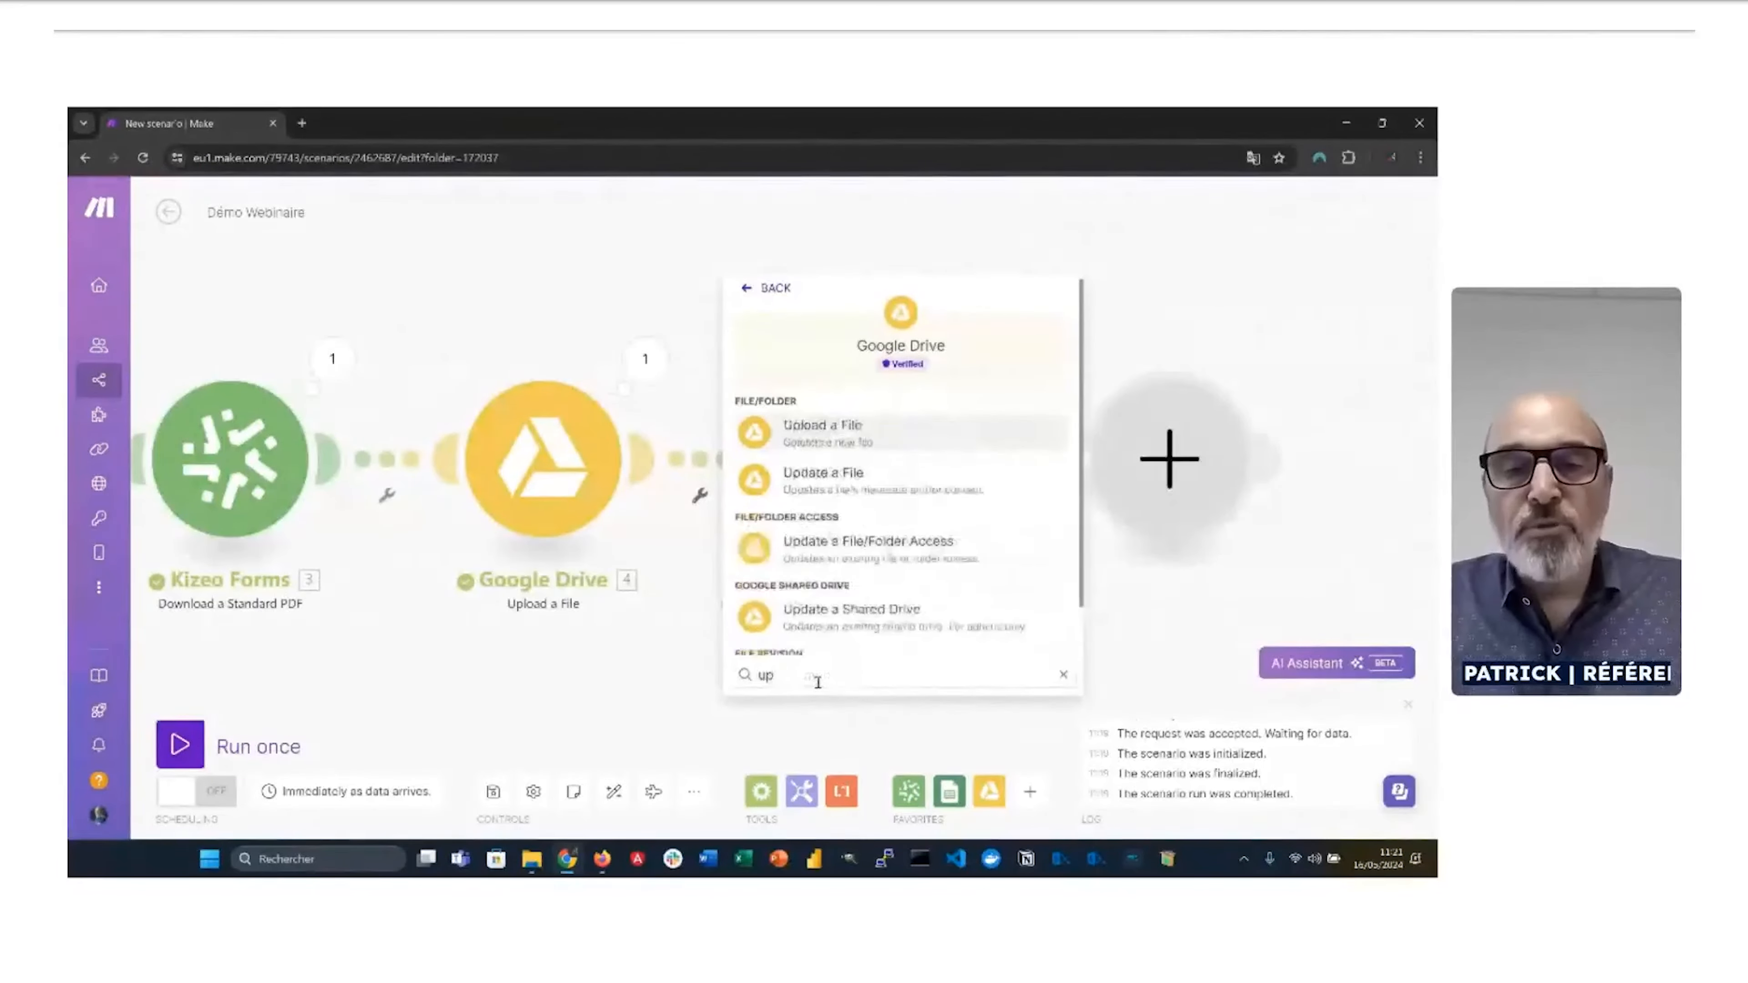
click(835, 438)
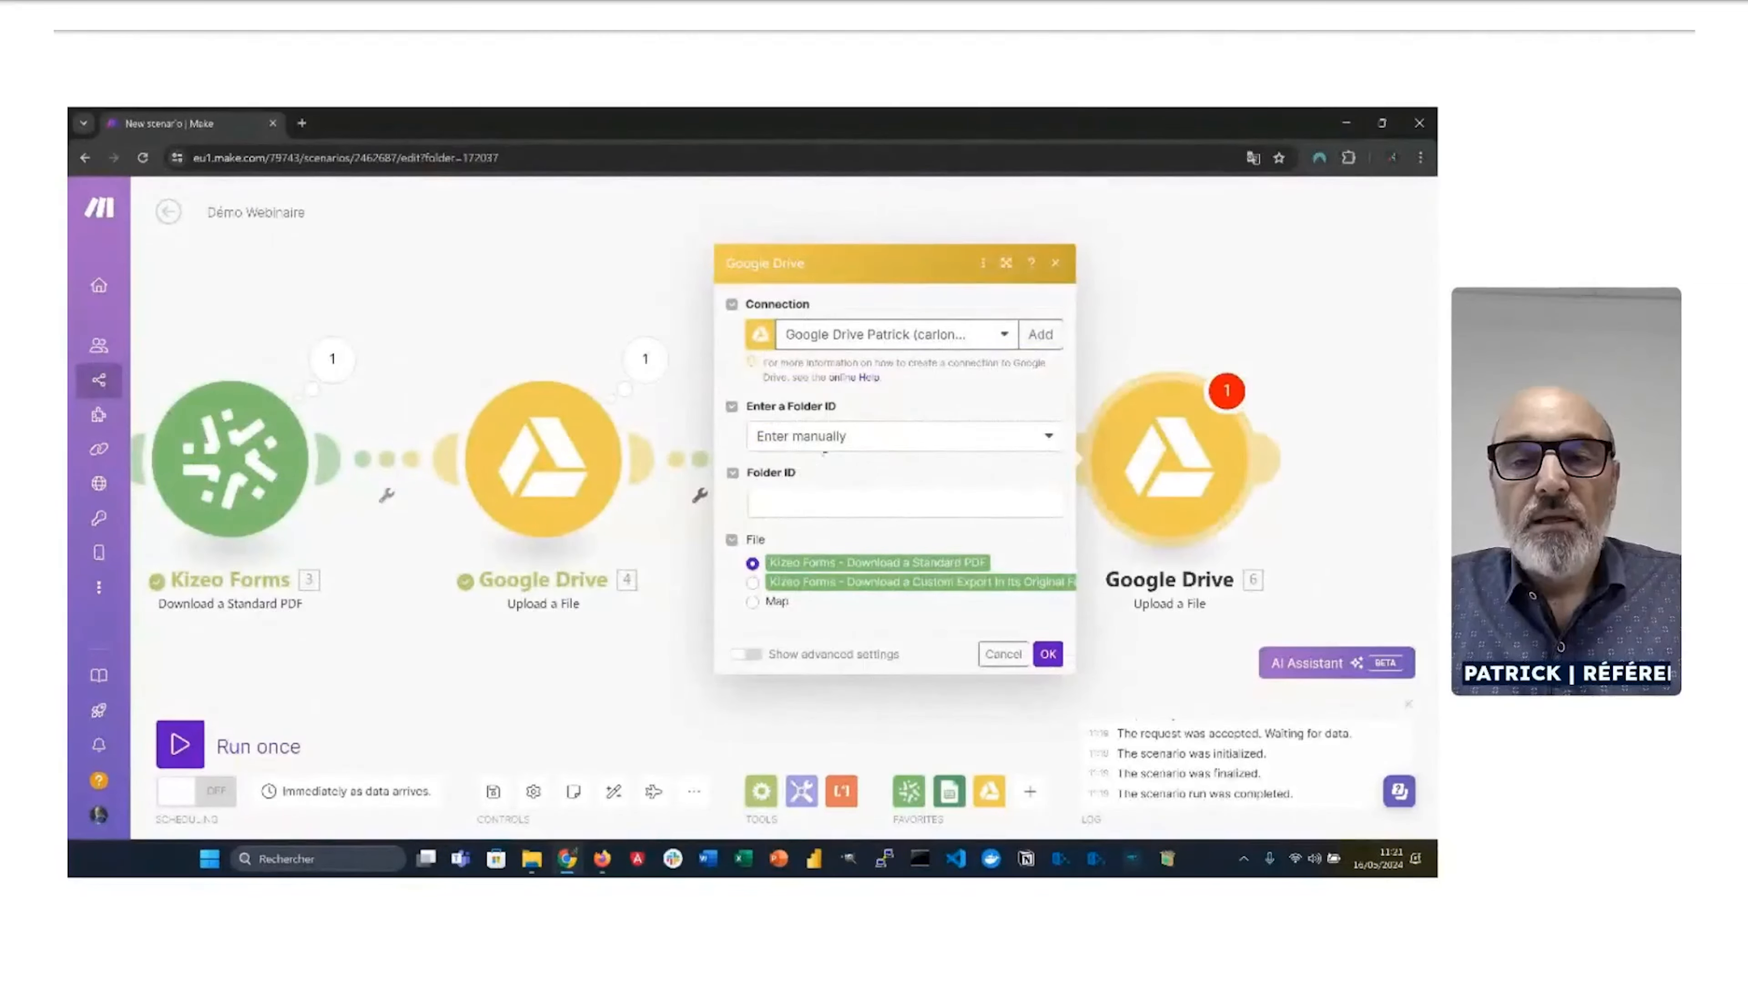
Step: Upload the custom export file into MAKE / EXPORTS PERSONNALISES and confirm the module
click(828, 442)
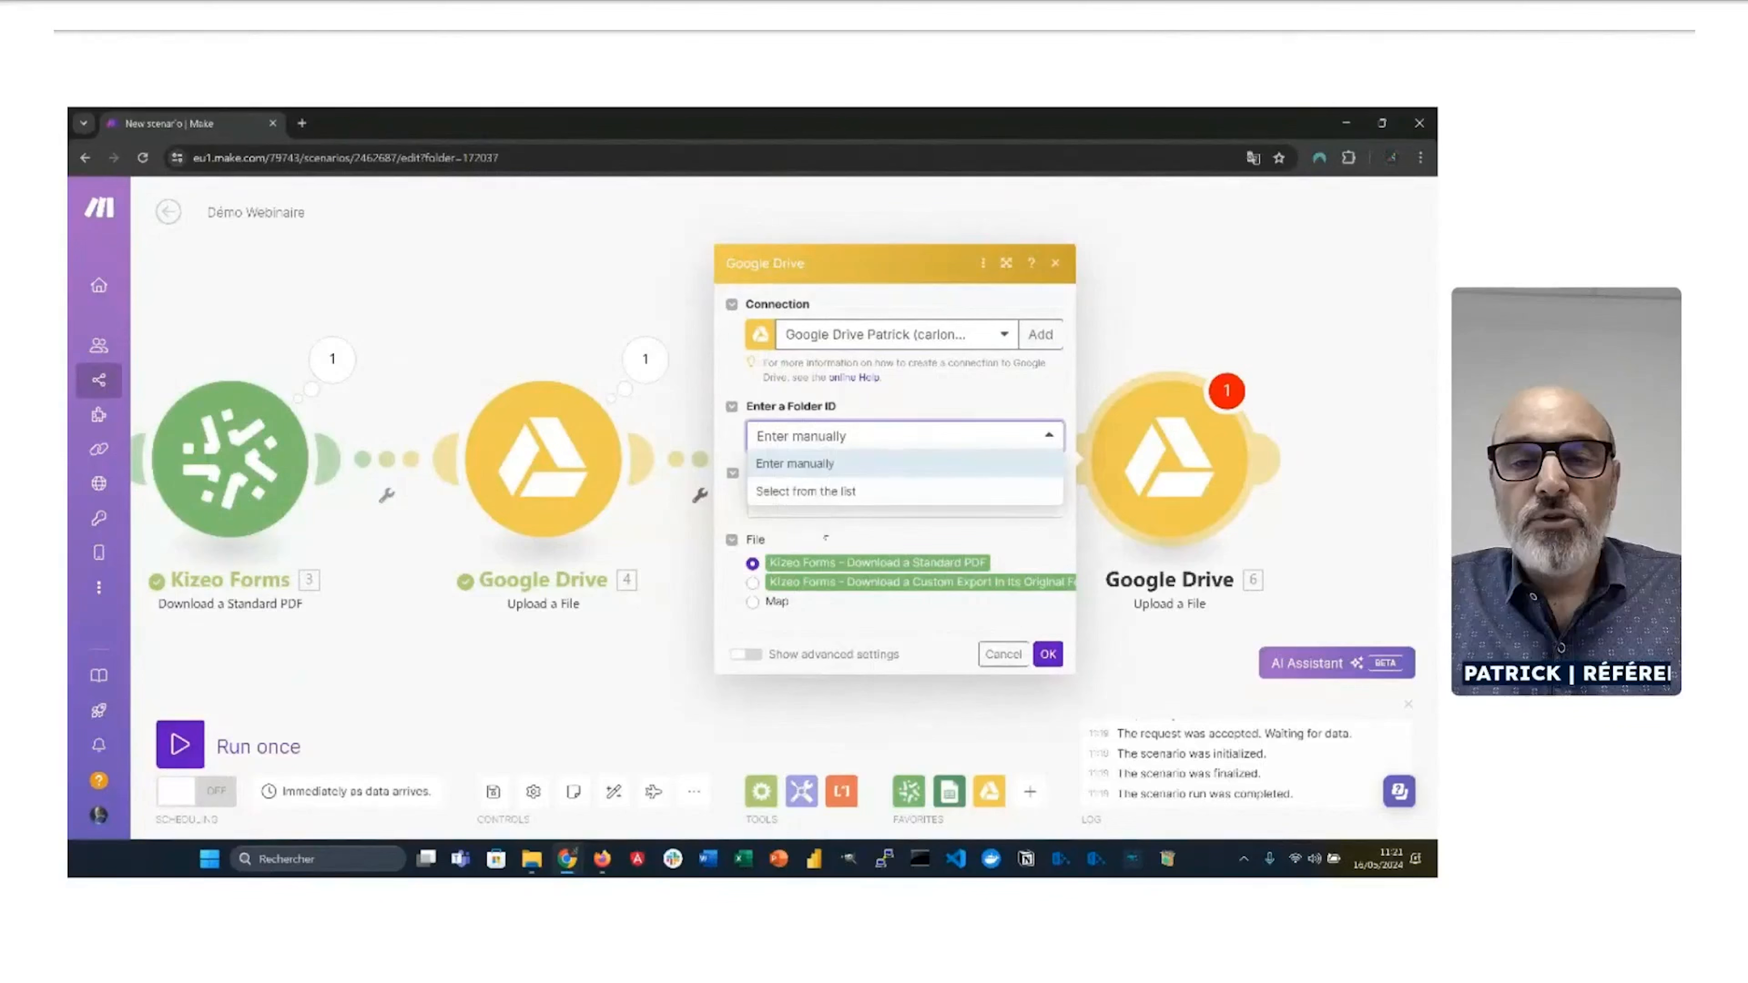
click(823, 491)
click(808, 544)
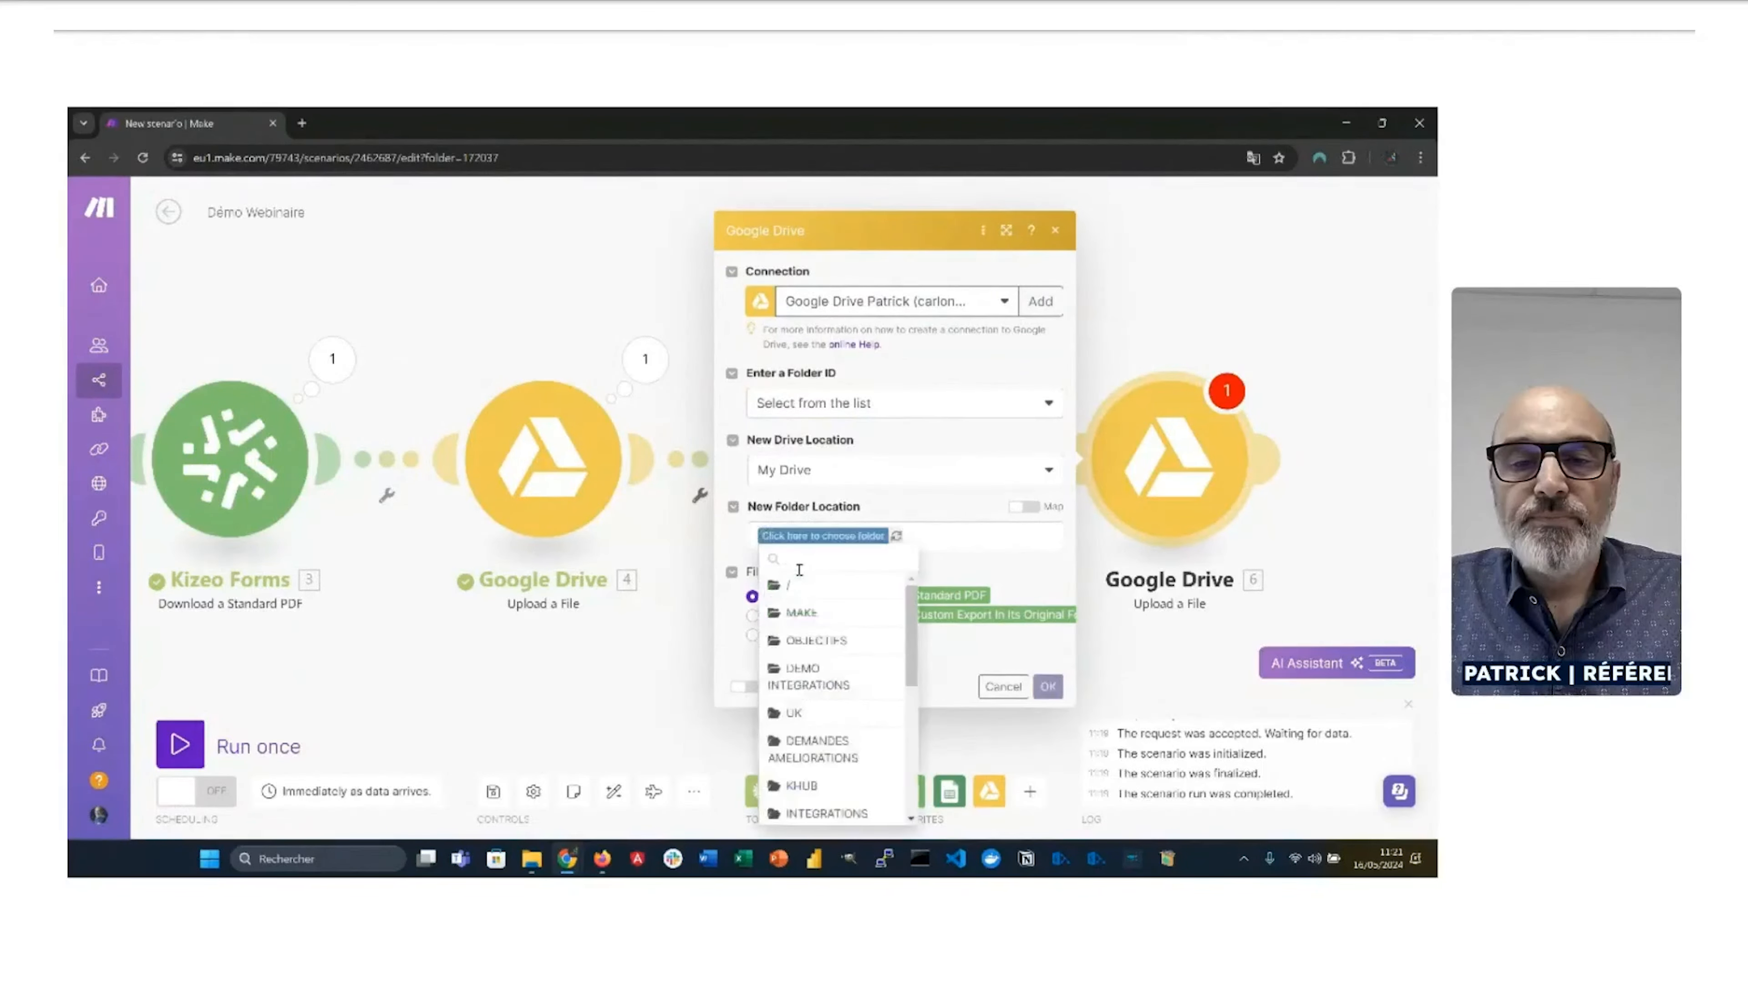
click(809, 617)
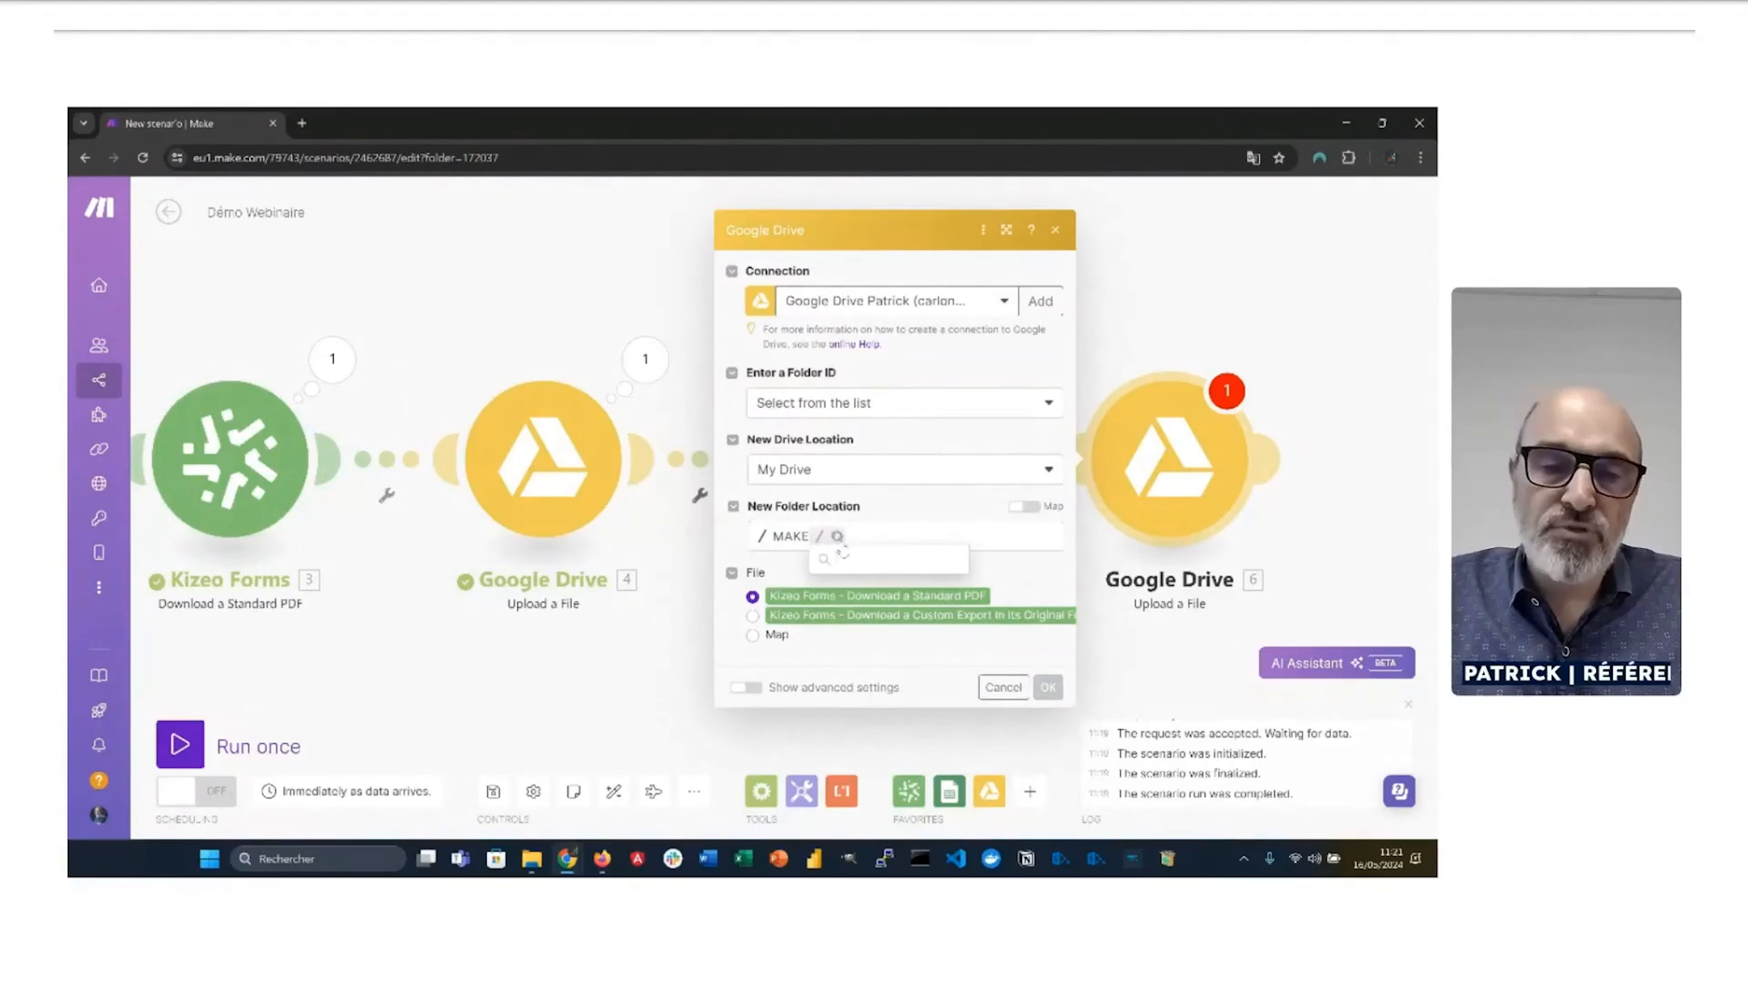
click(850, 604)
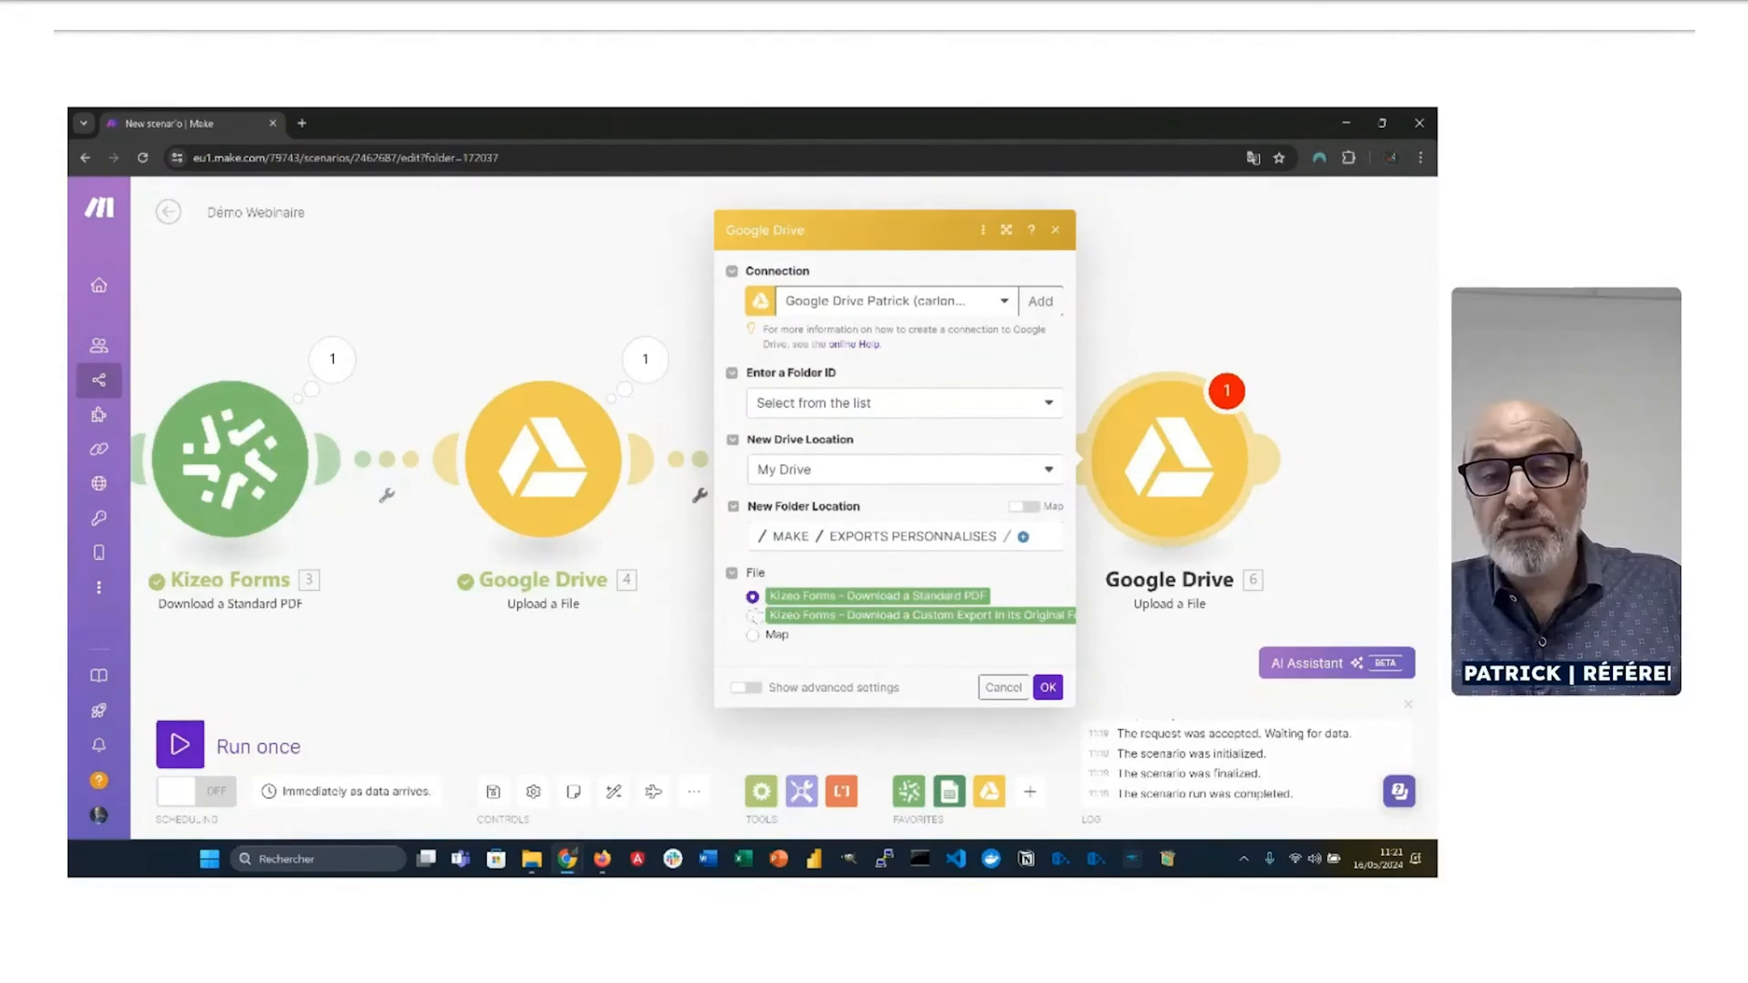
click(753, 615)
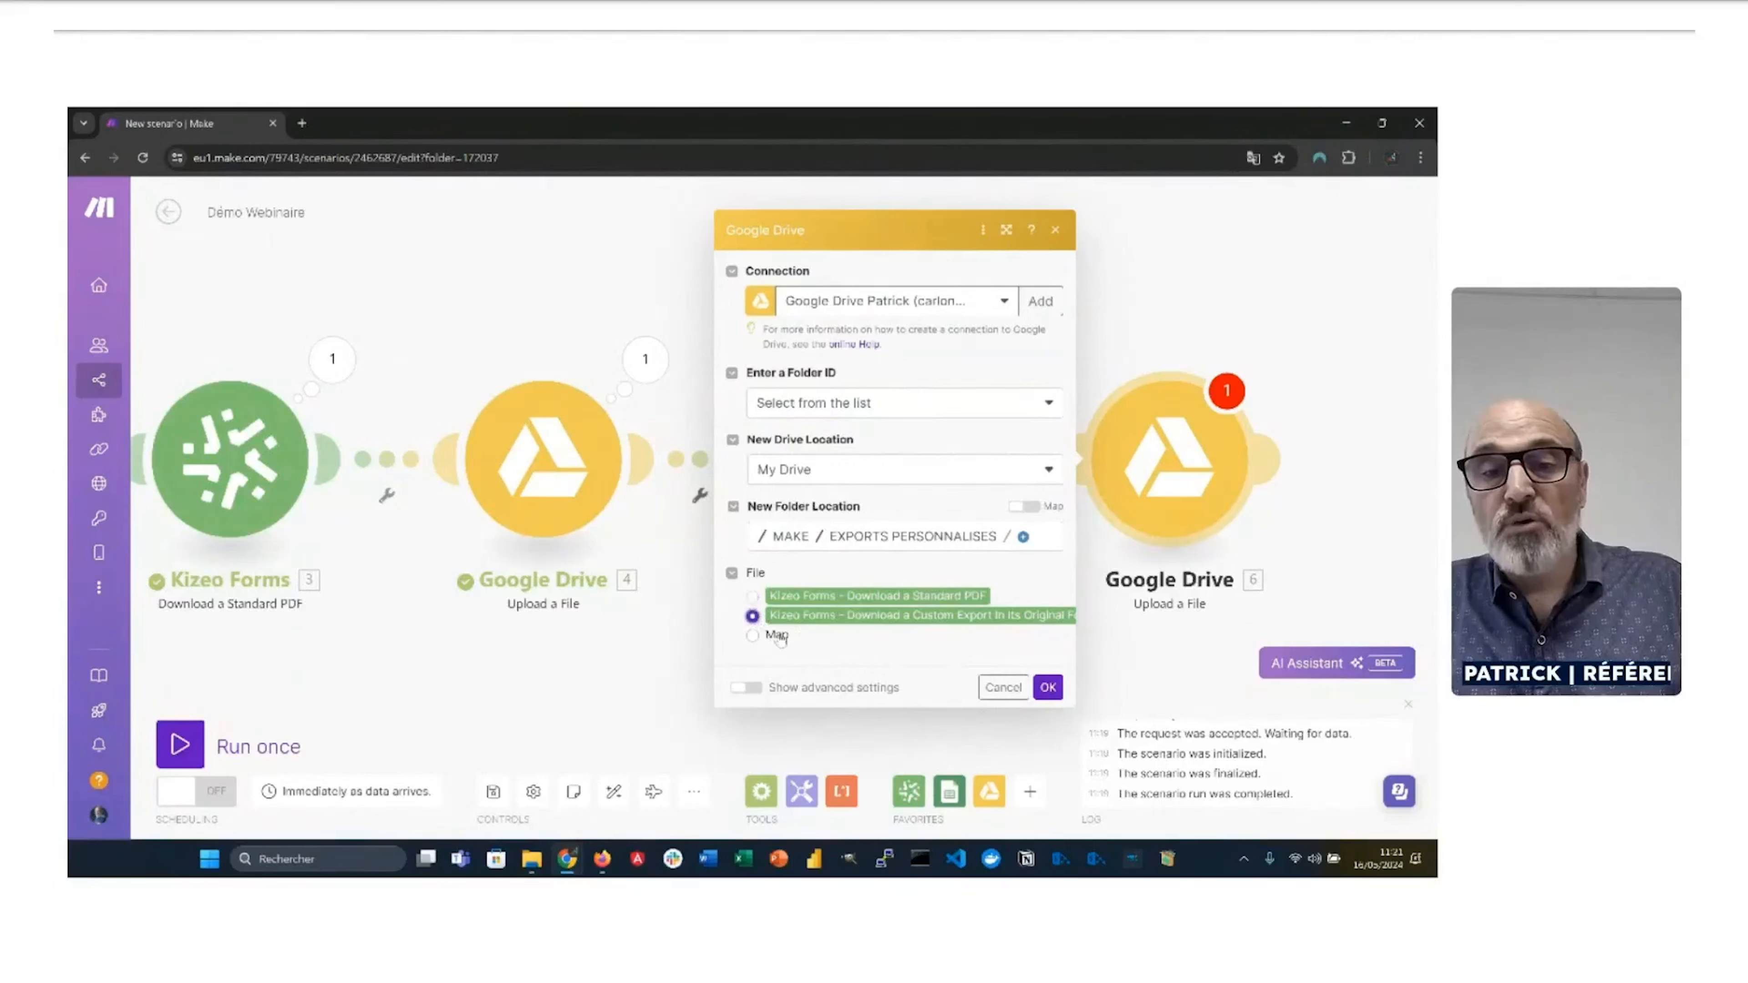
click(1048, 688)
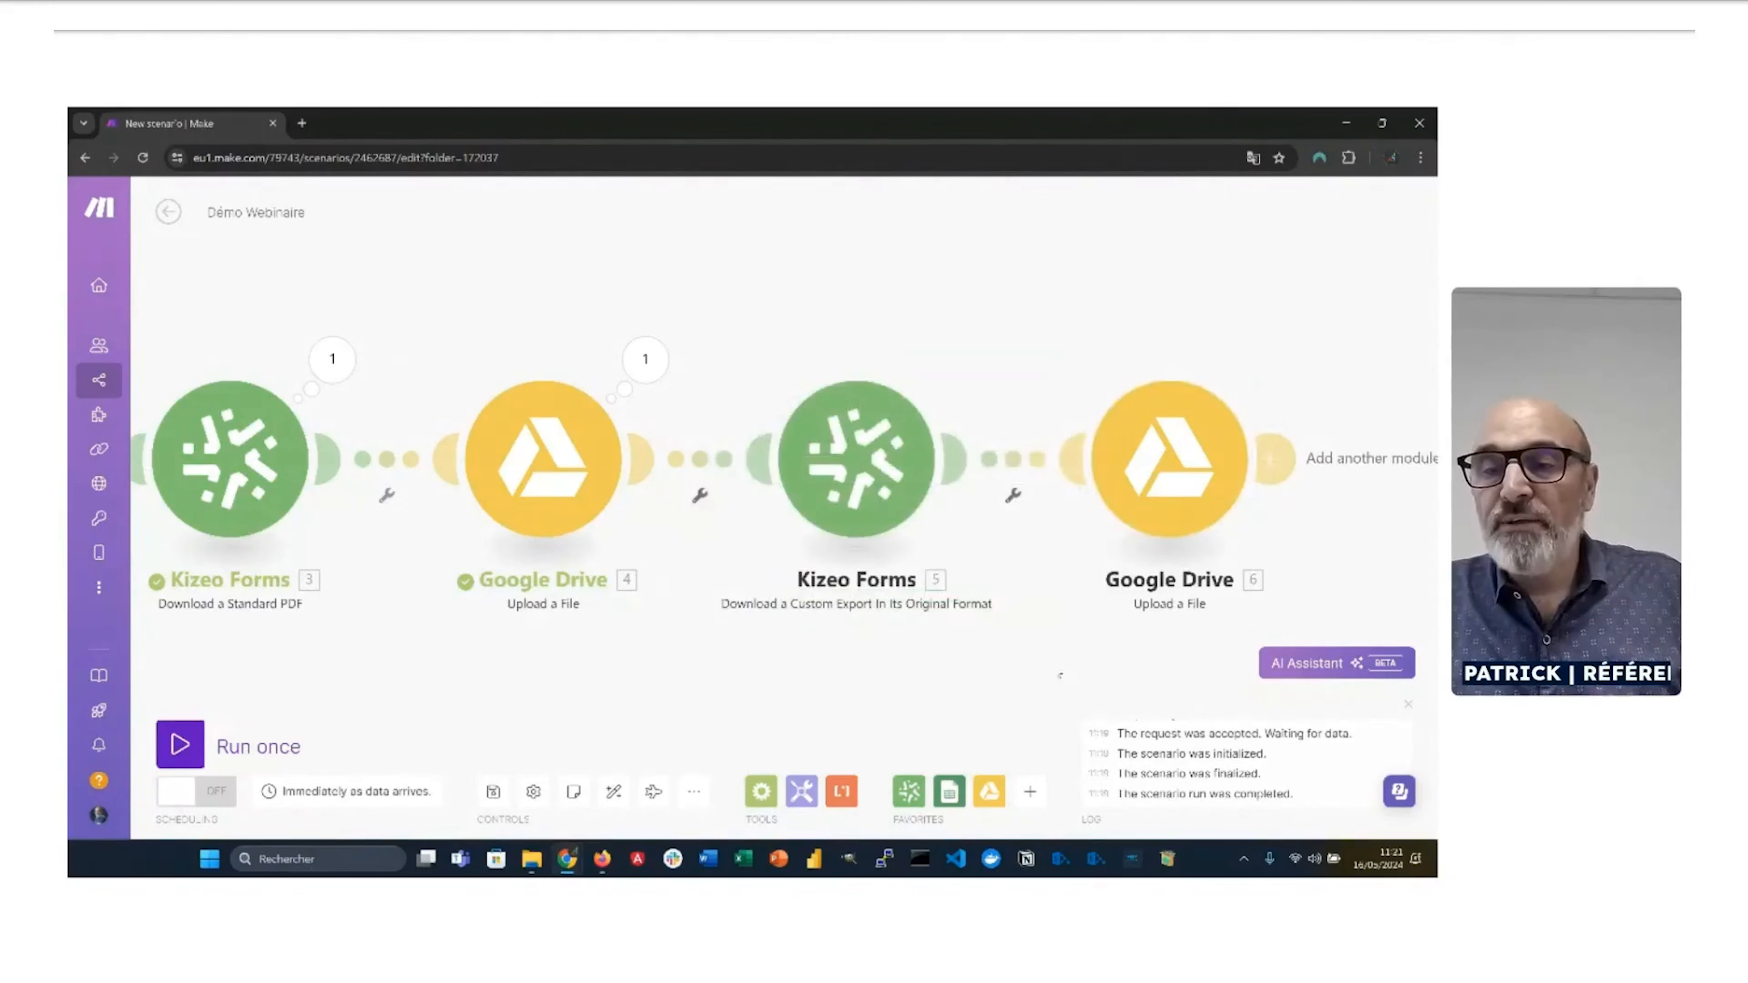
Step: Save and run the scenario once, then open MAKE / EXPORTS PERSONNALISES in Google Drive
click(497, 798)
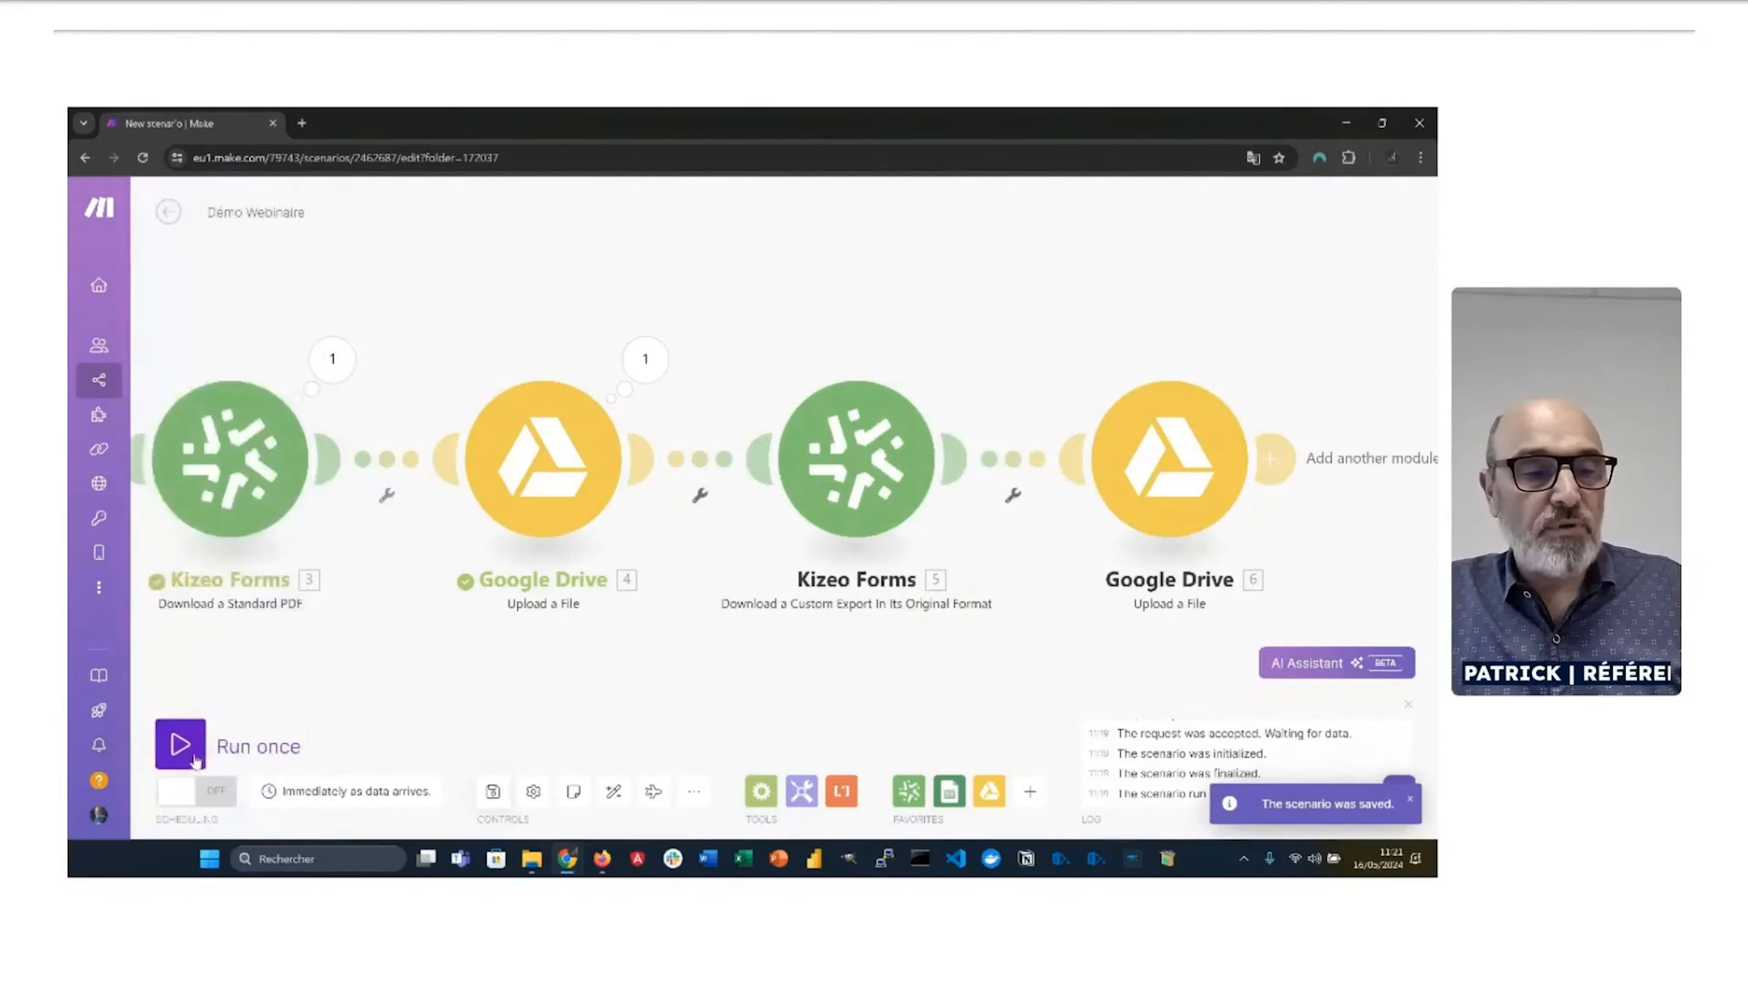
click(180, 746)
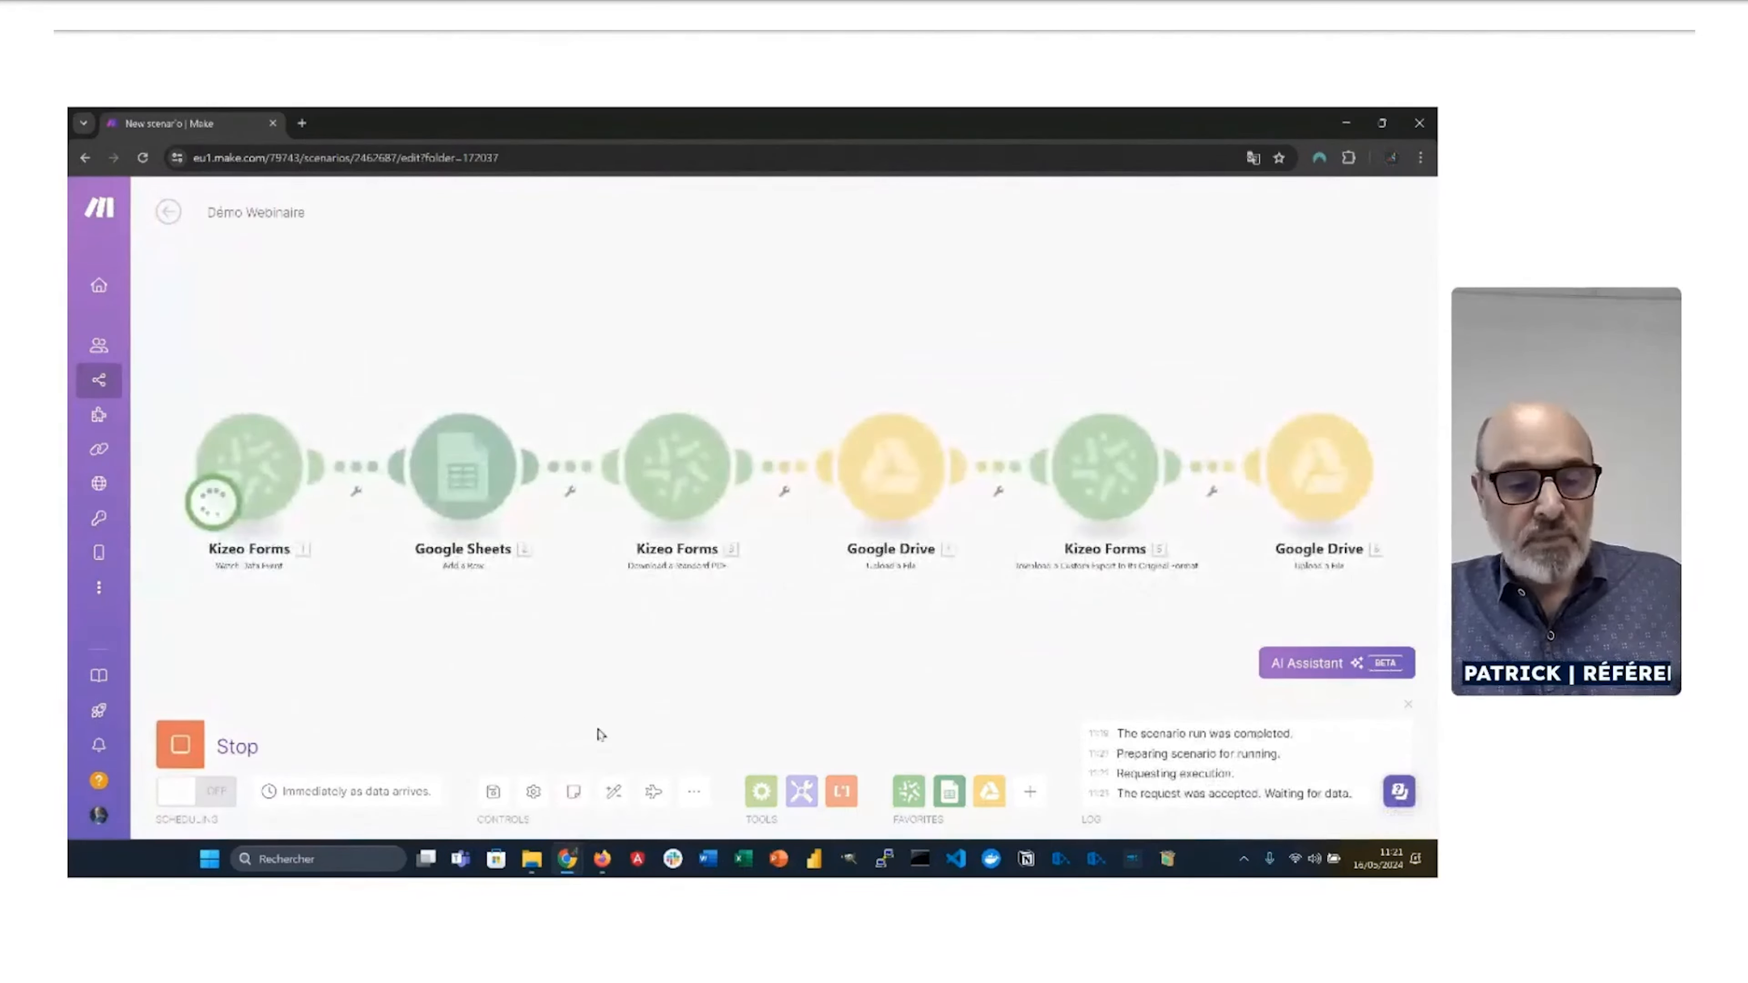
key(alt+Tab)
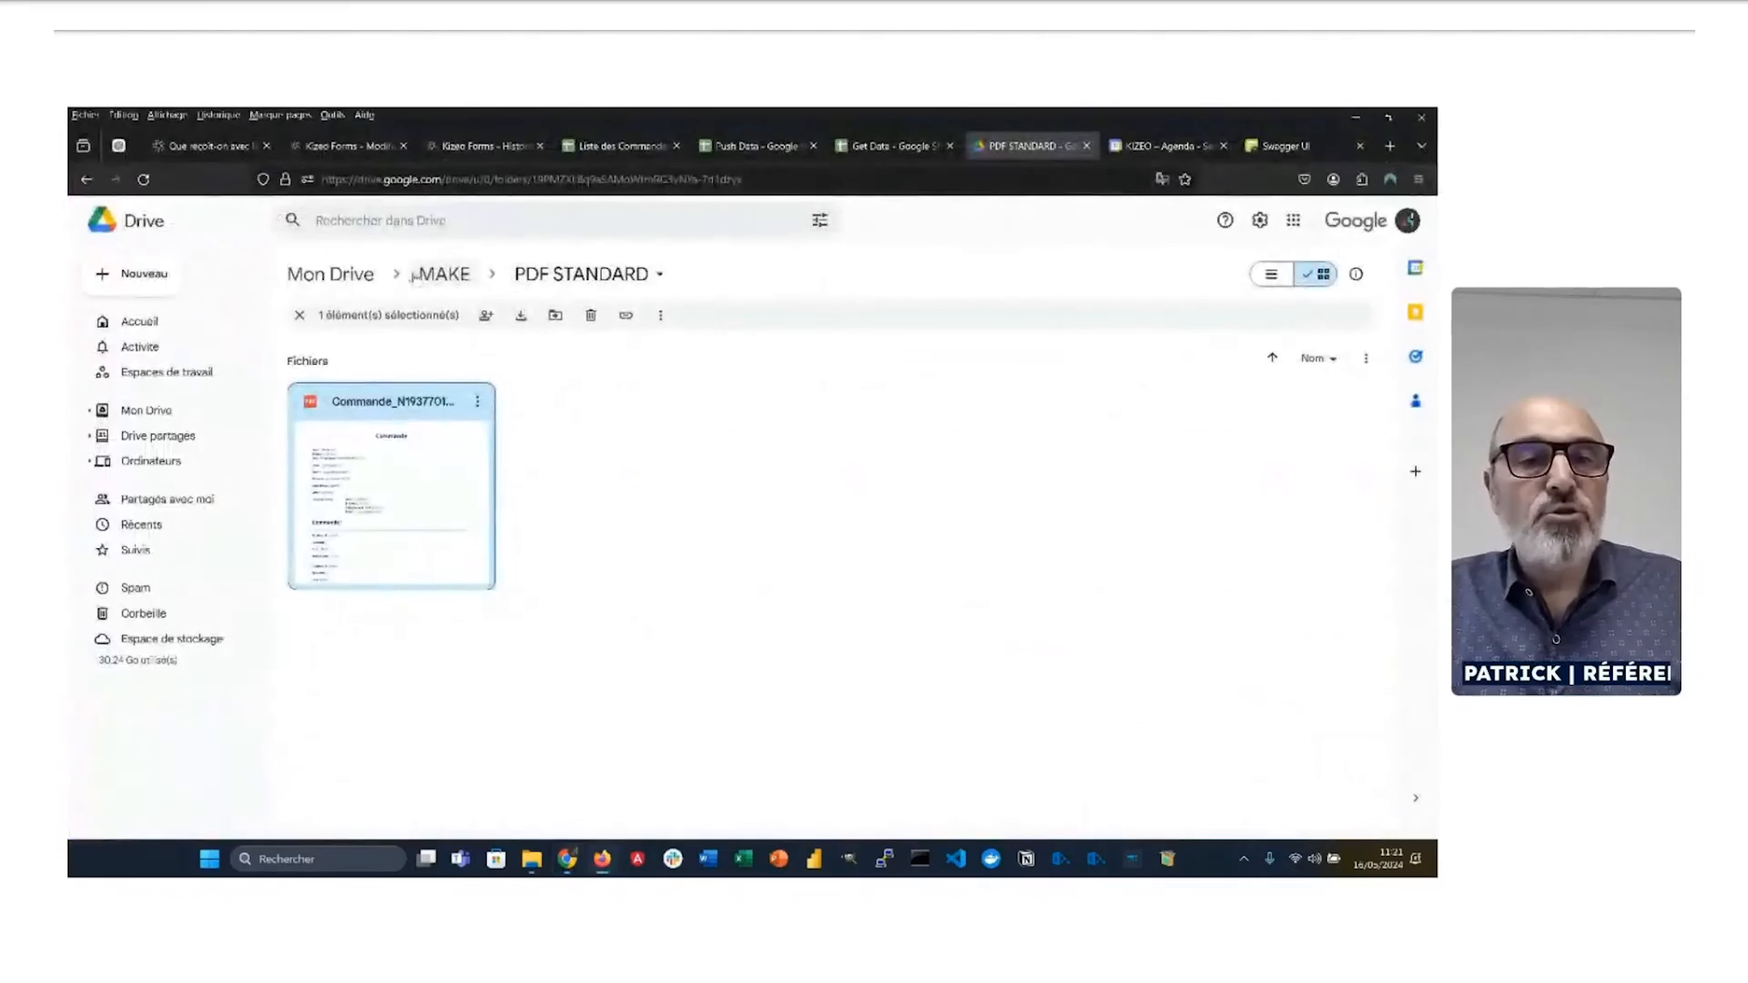
click(440, 275)
double_click(365, 401)
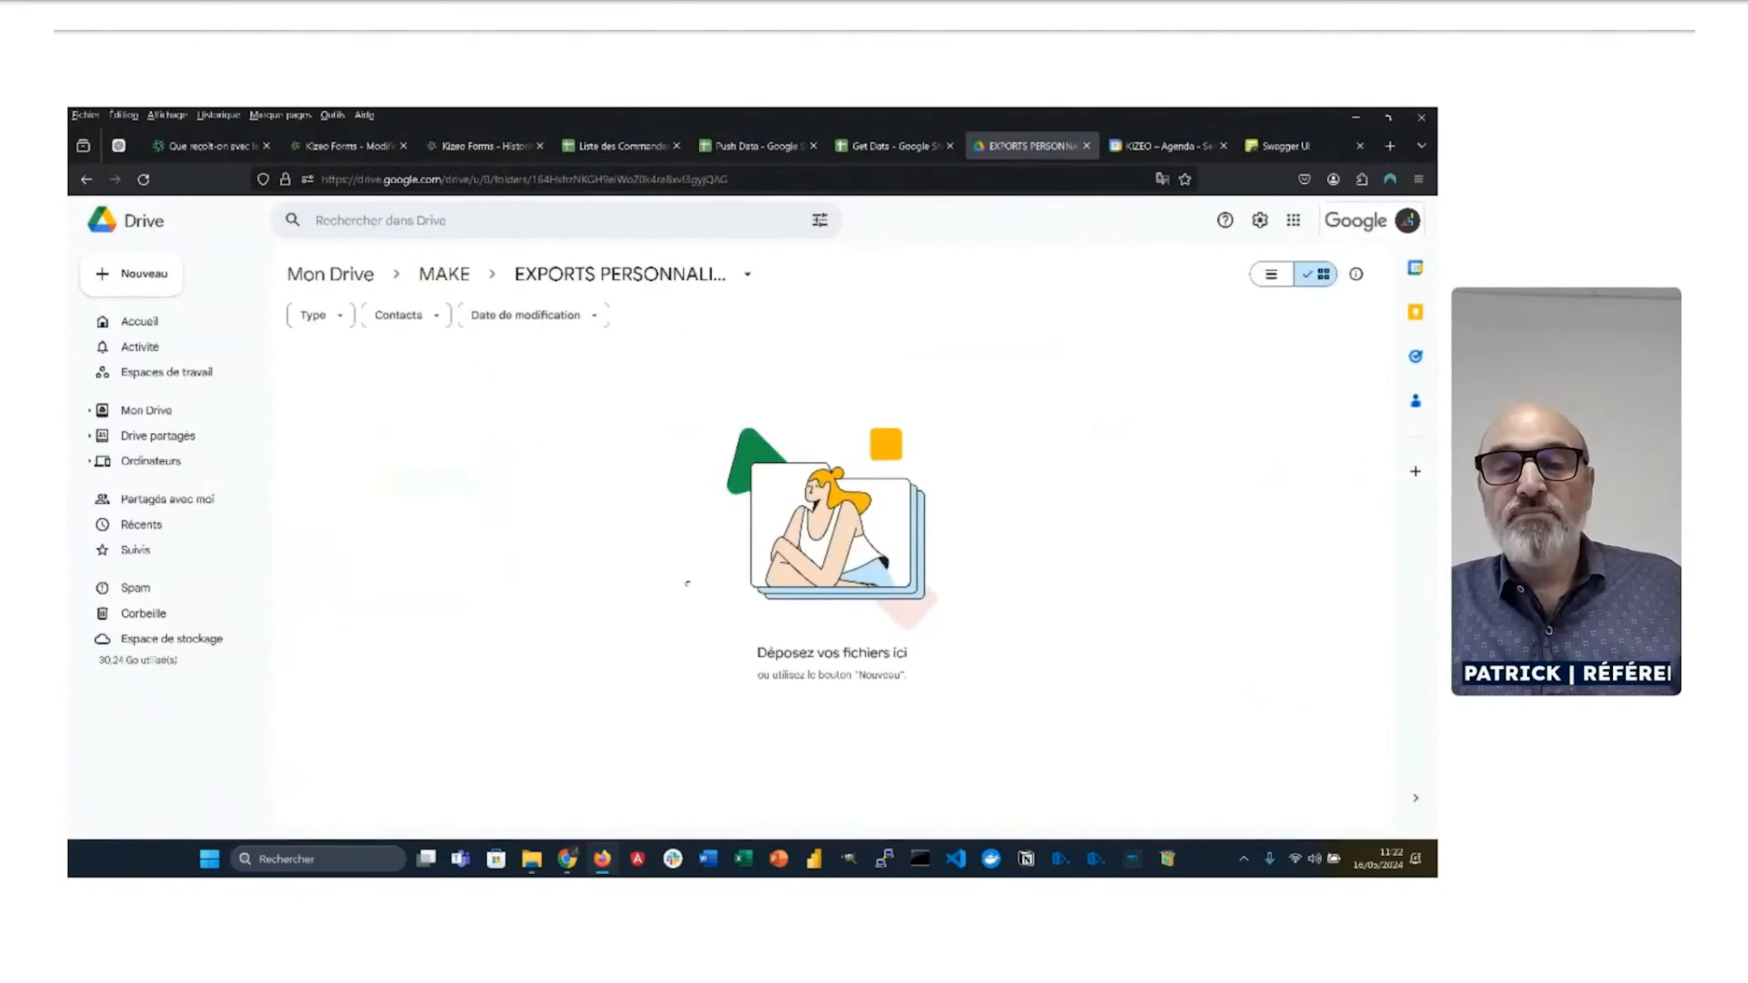
Step: Copy the first order in Kizeo Forms, set its client to Barbe Gauthier SARL, and submit it
click(482, 147)
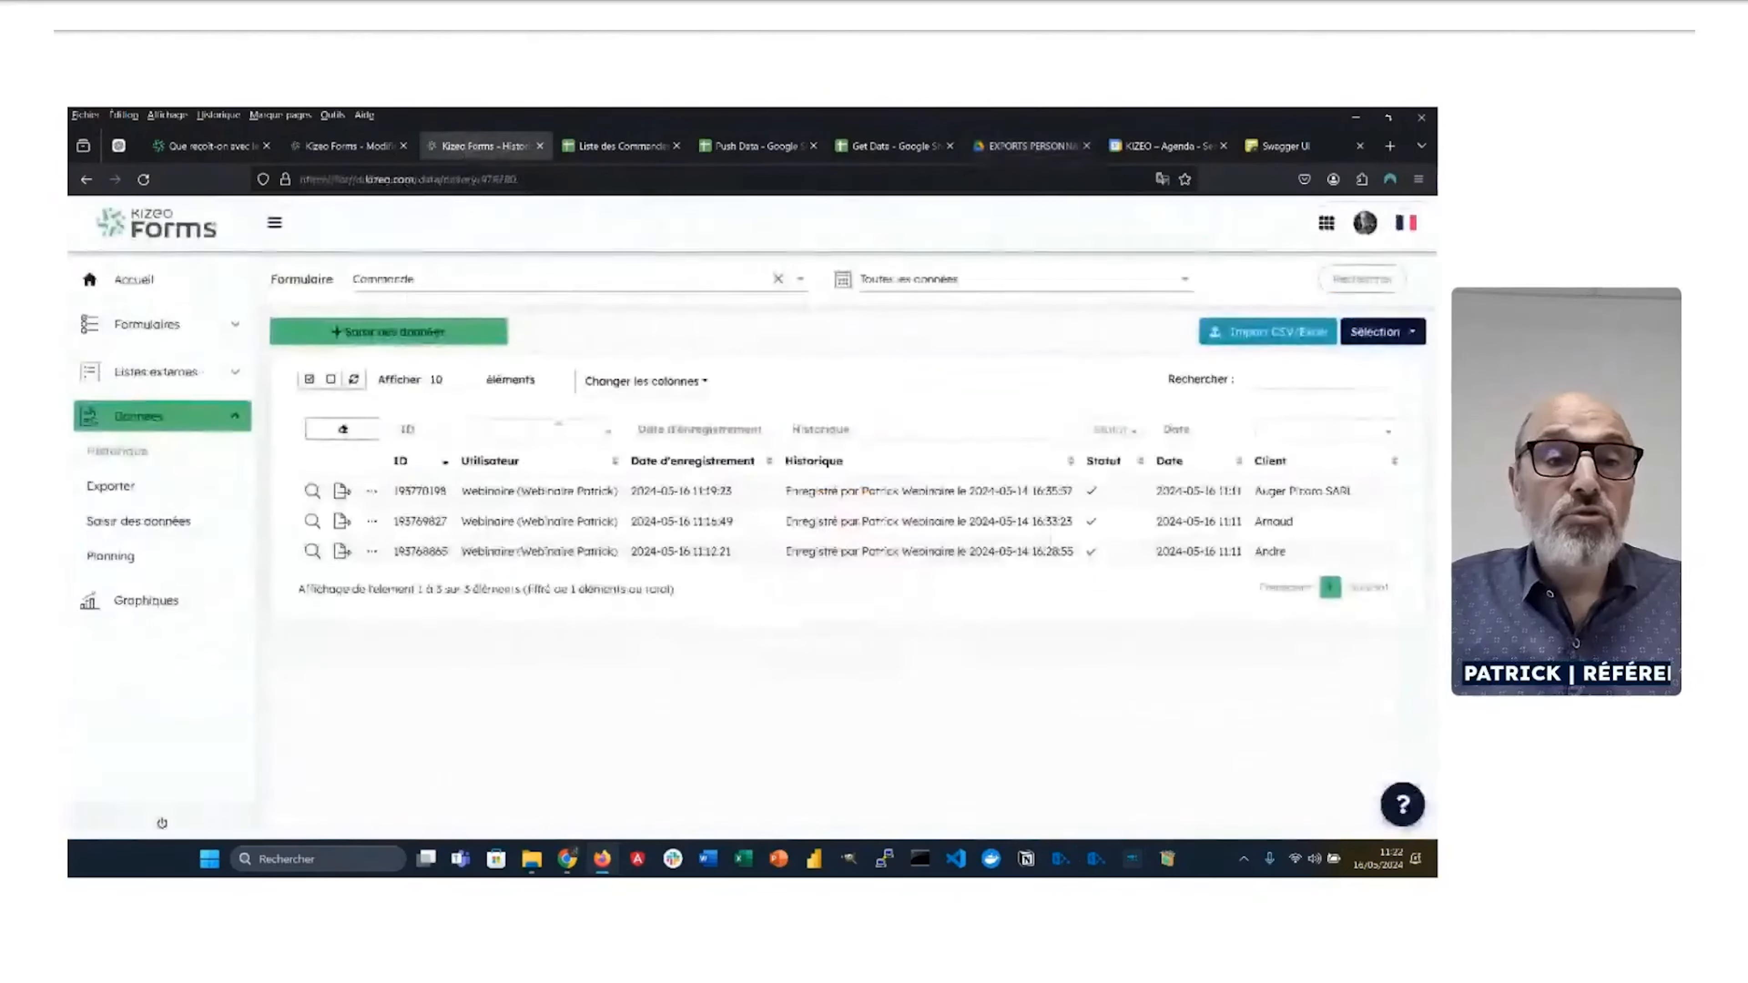
click(371, 491)
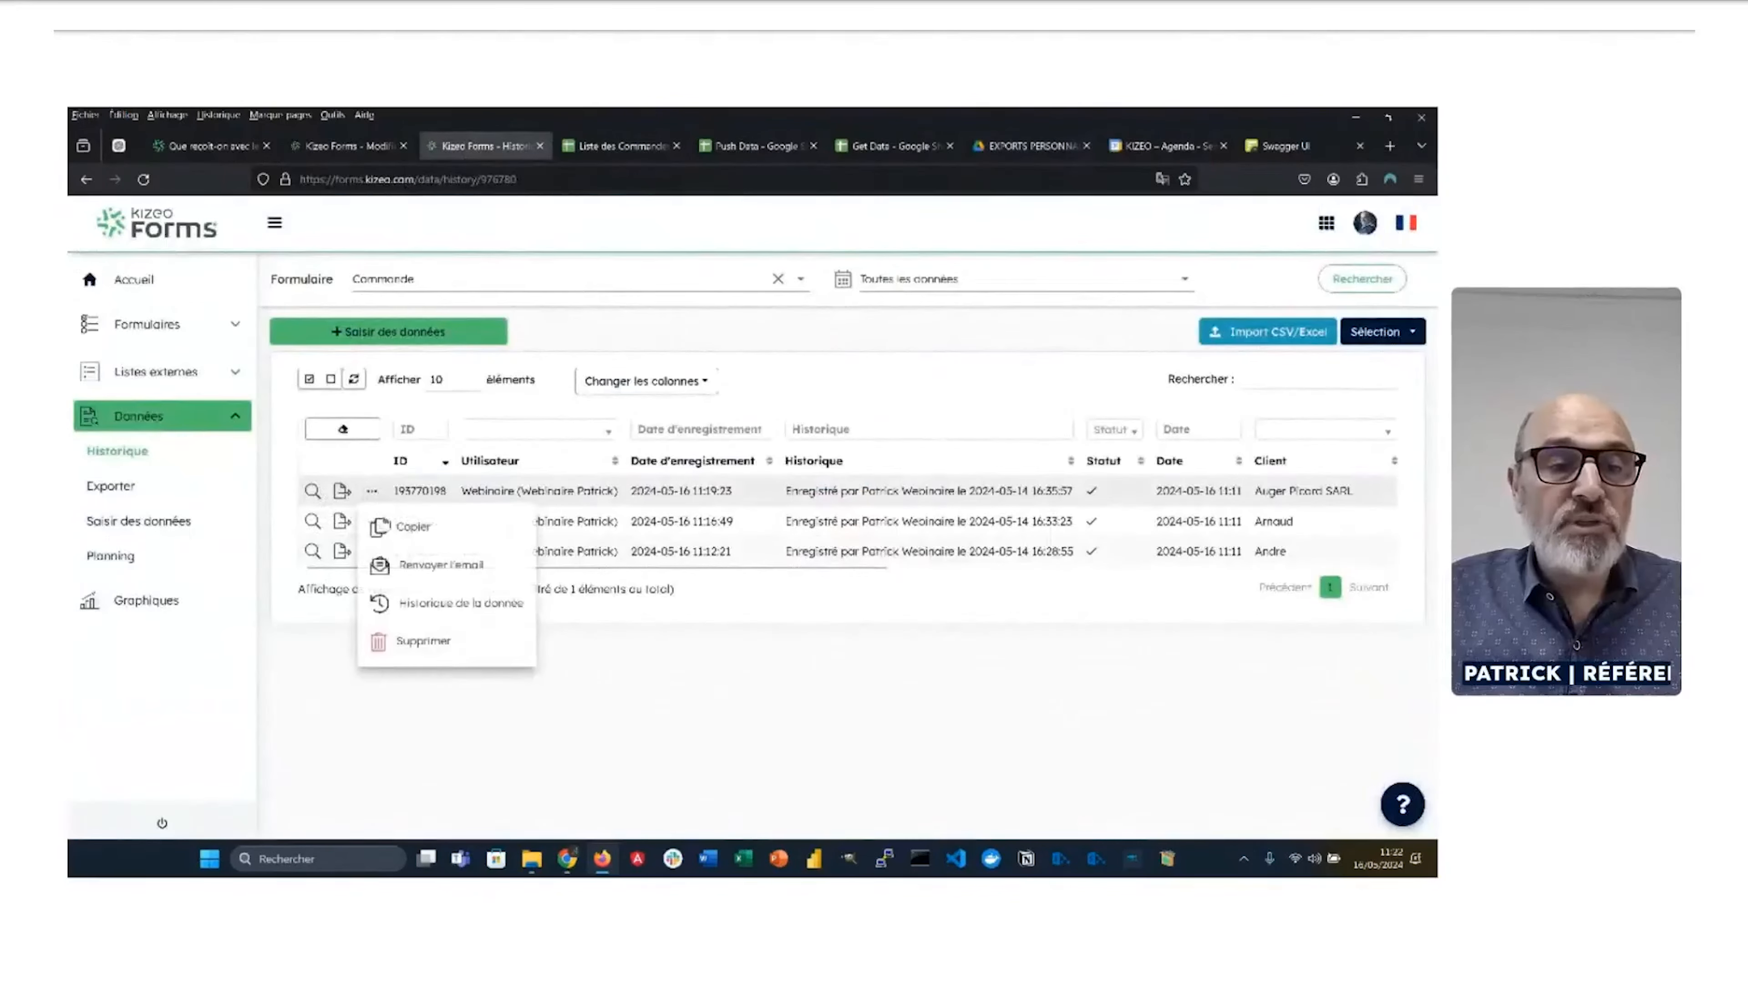
click(413, 527)
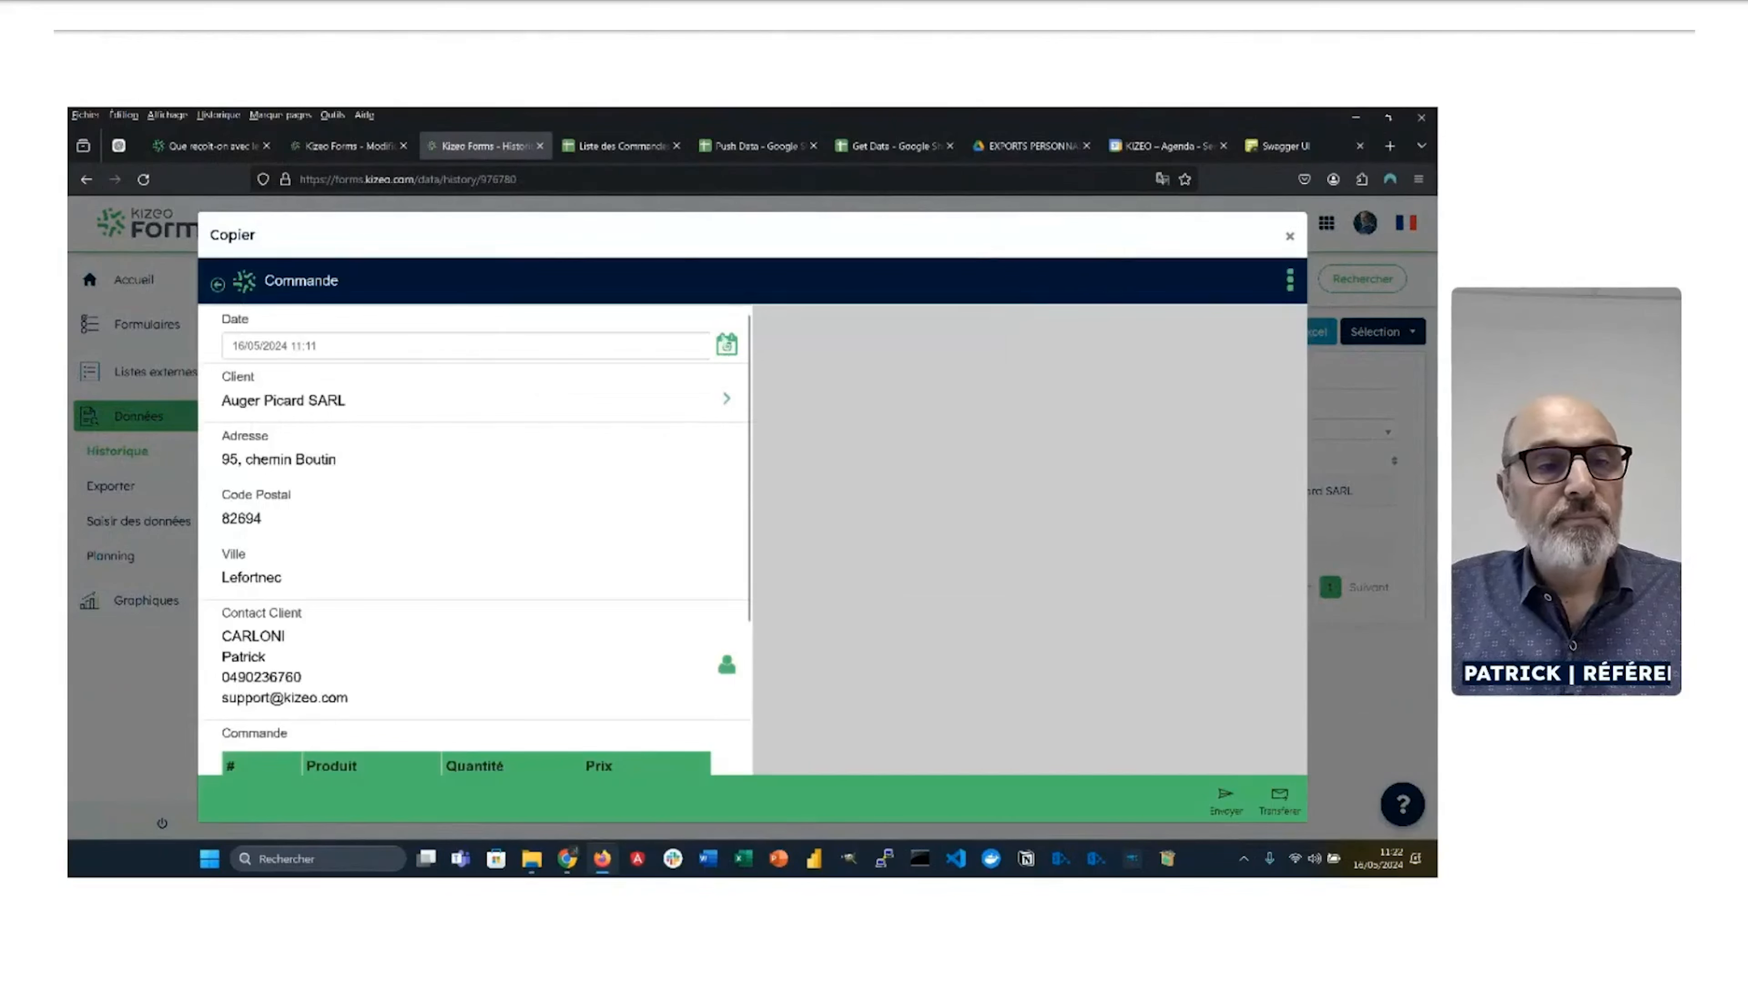
click(725, 400)
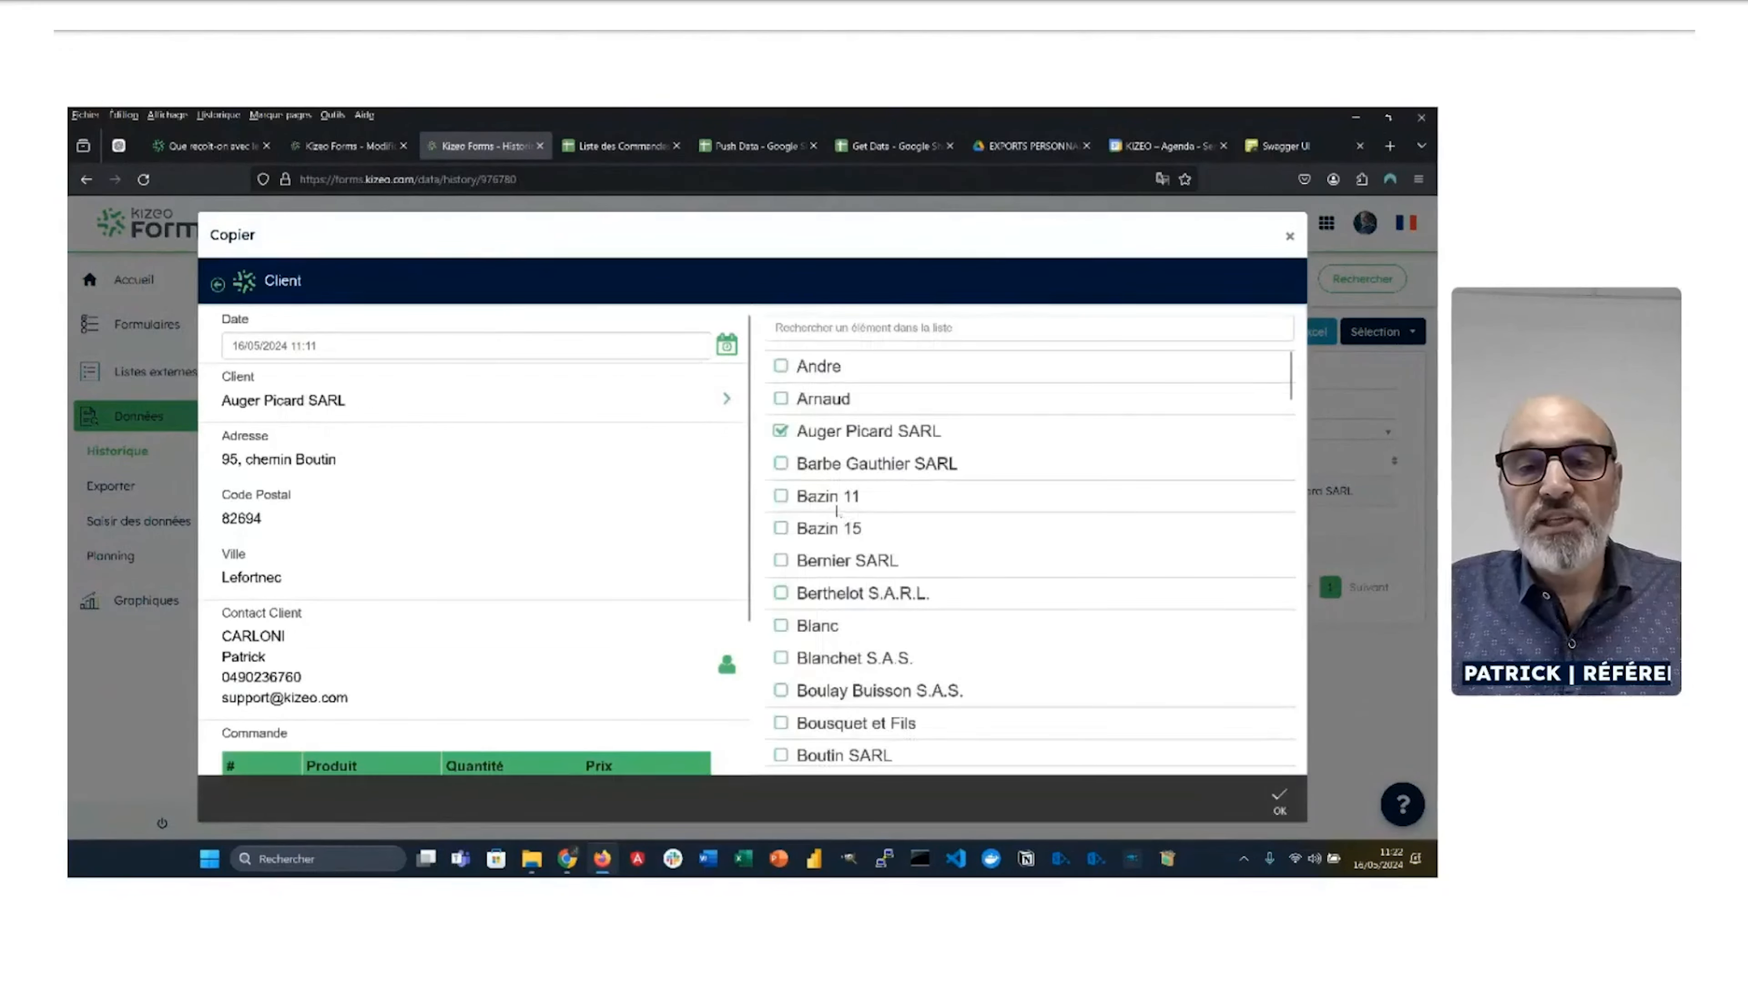
click(780, 474)
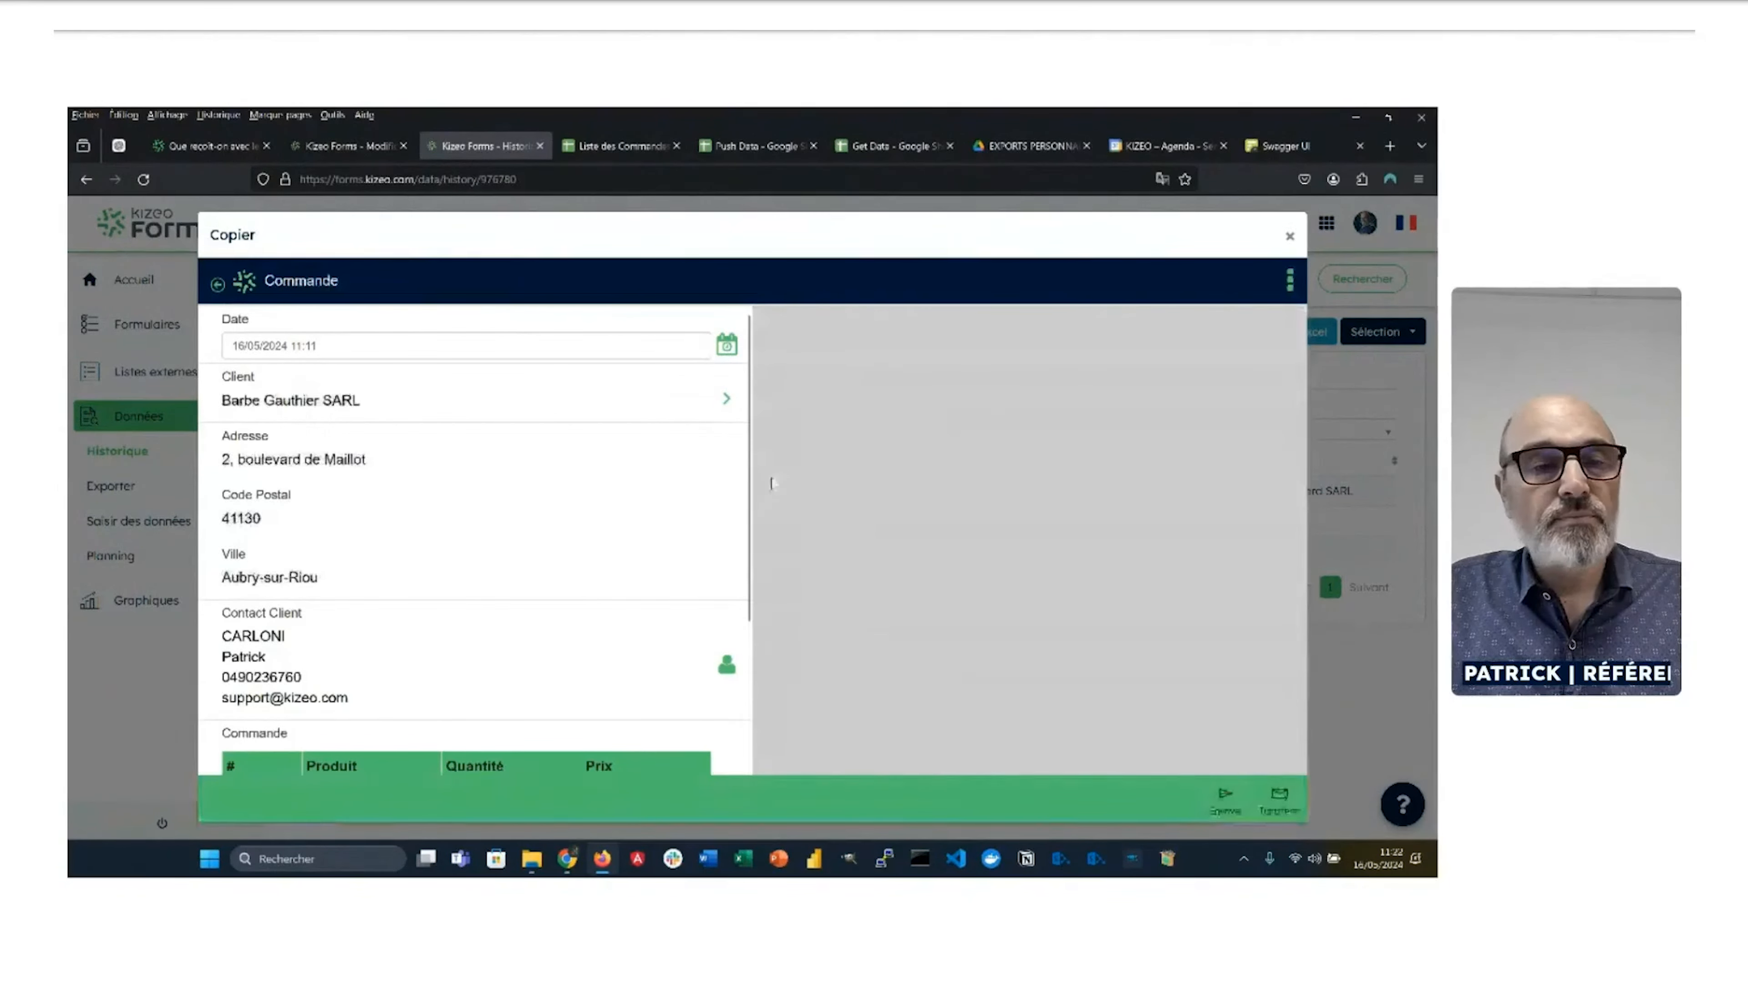
click(1233, 802)
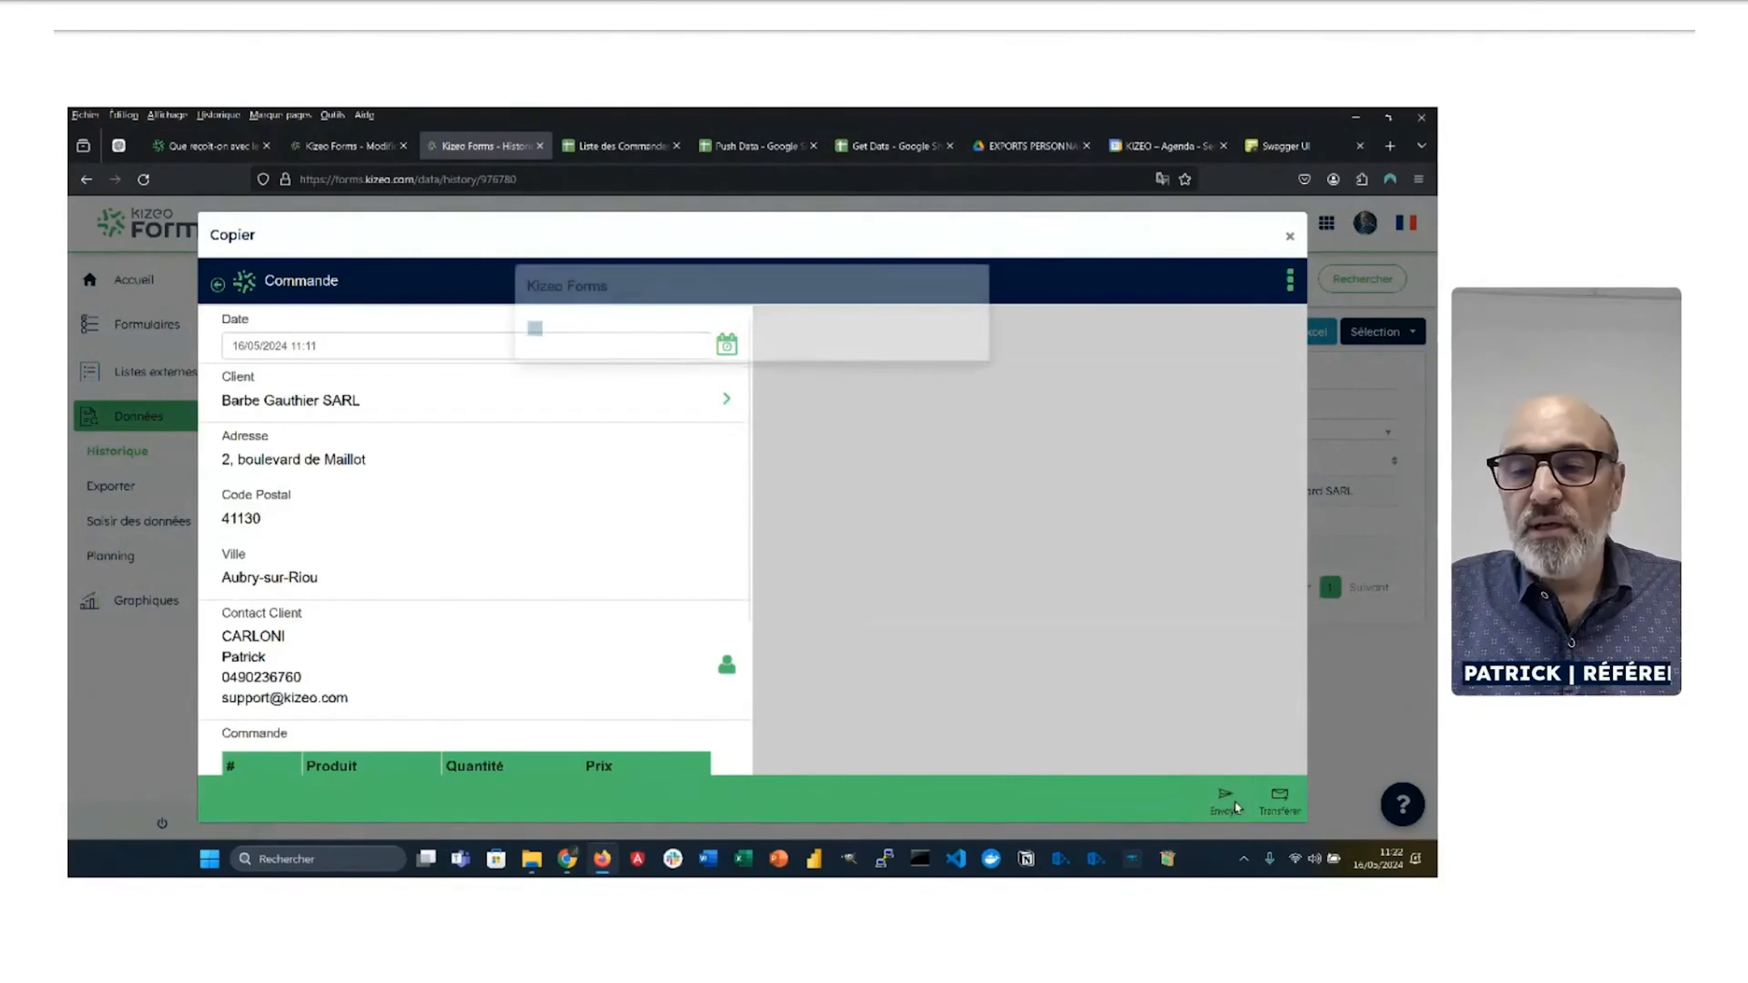
Step: Glance at Make, then open the EXPORTS PERSONNALISES folder in Drive
key(alt+Tab)
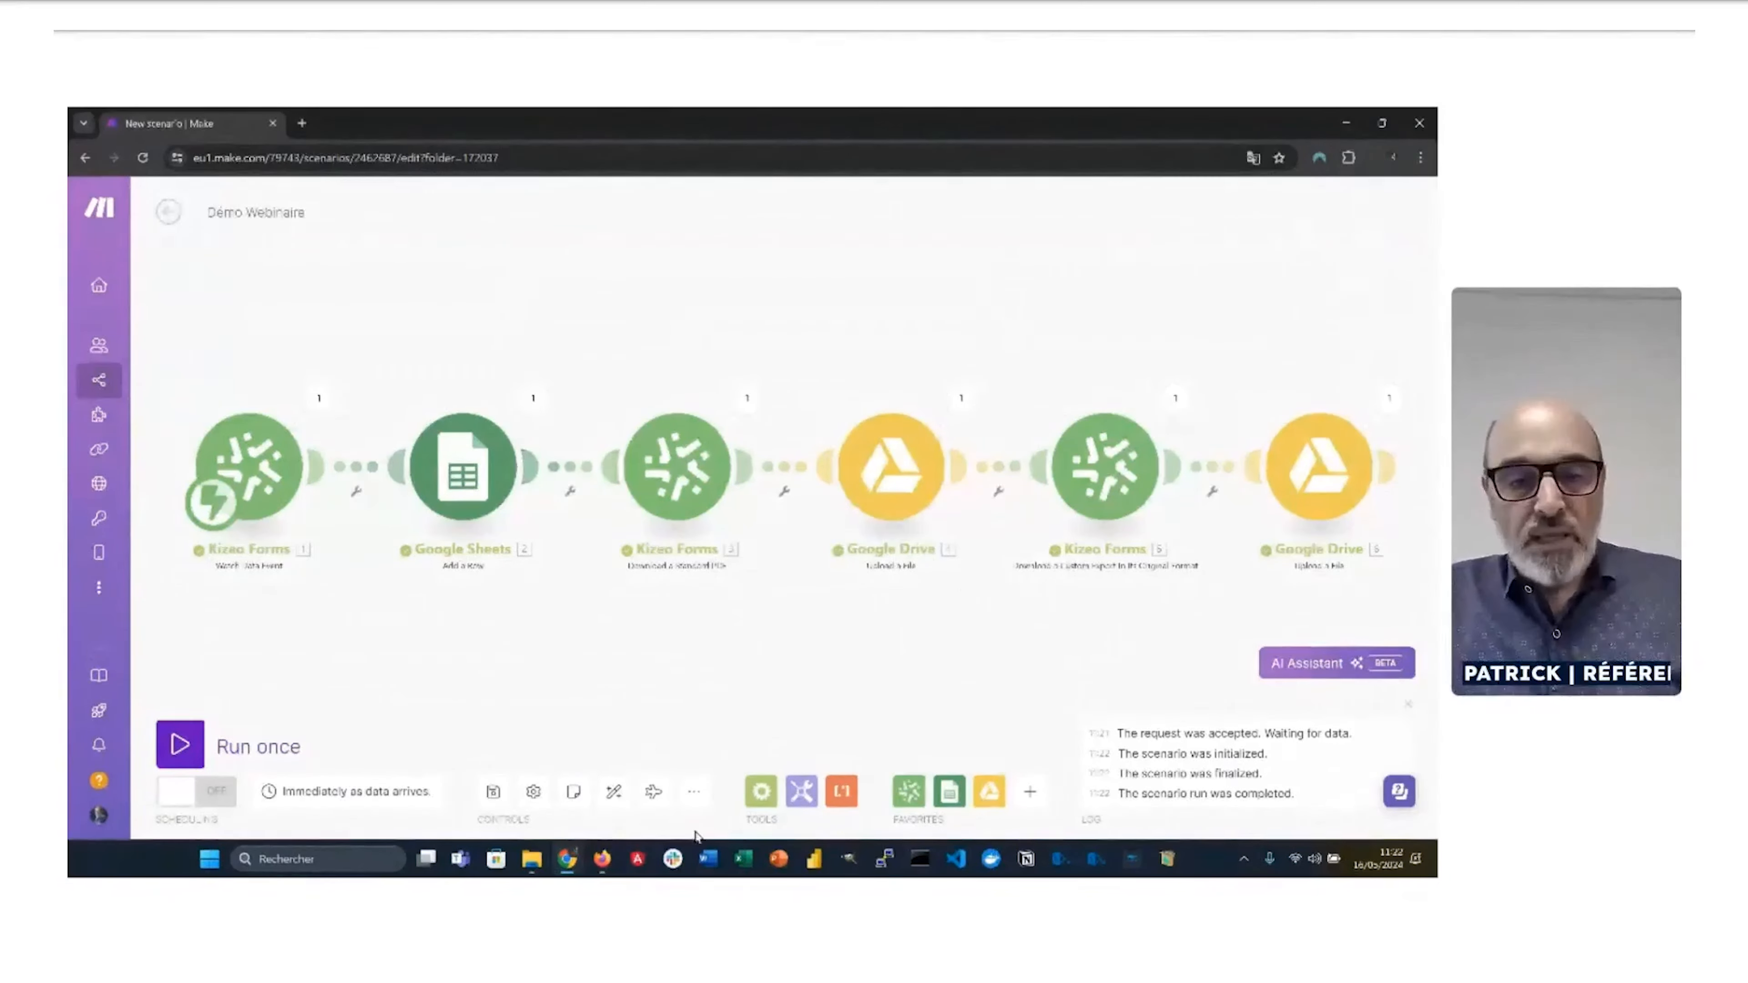
key(alt+Tab)
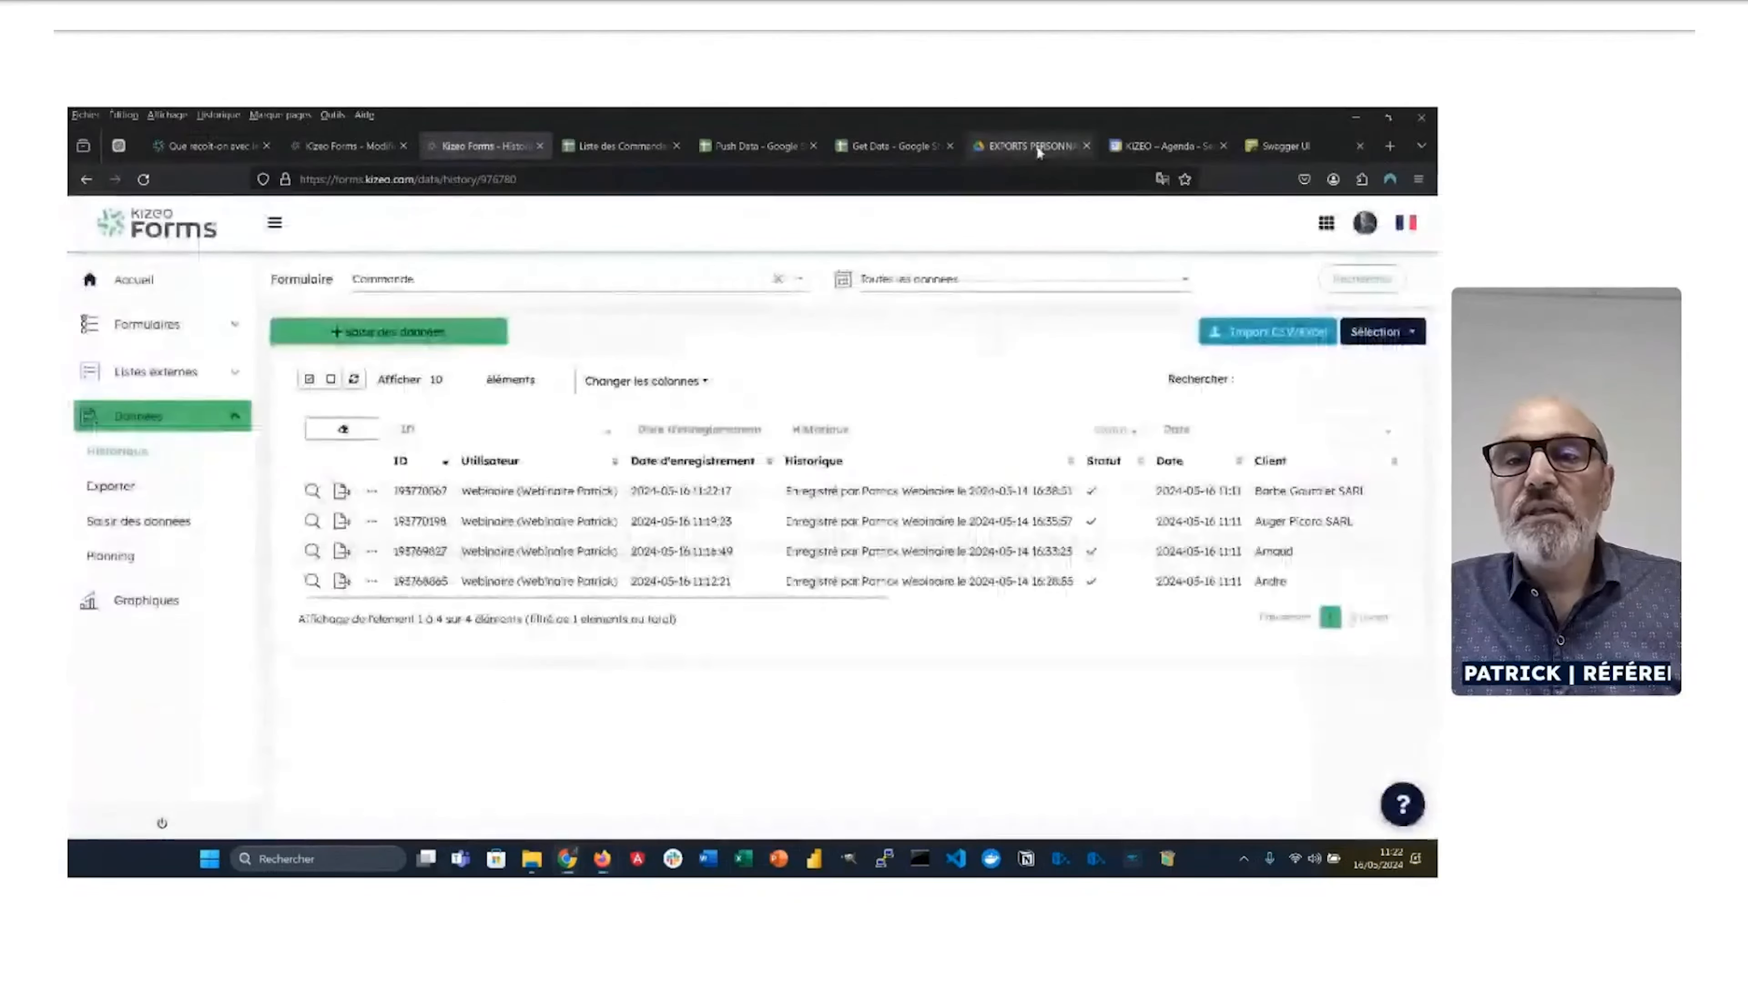
click(1032, 147)
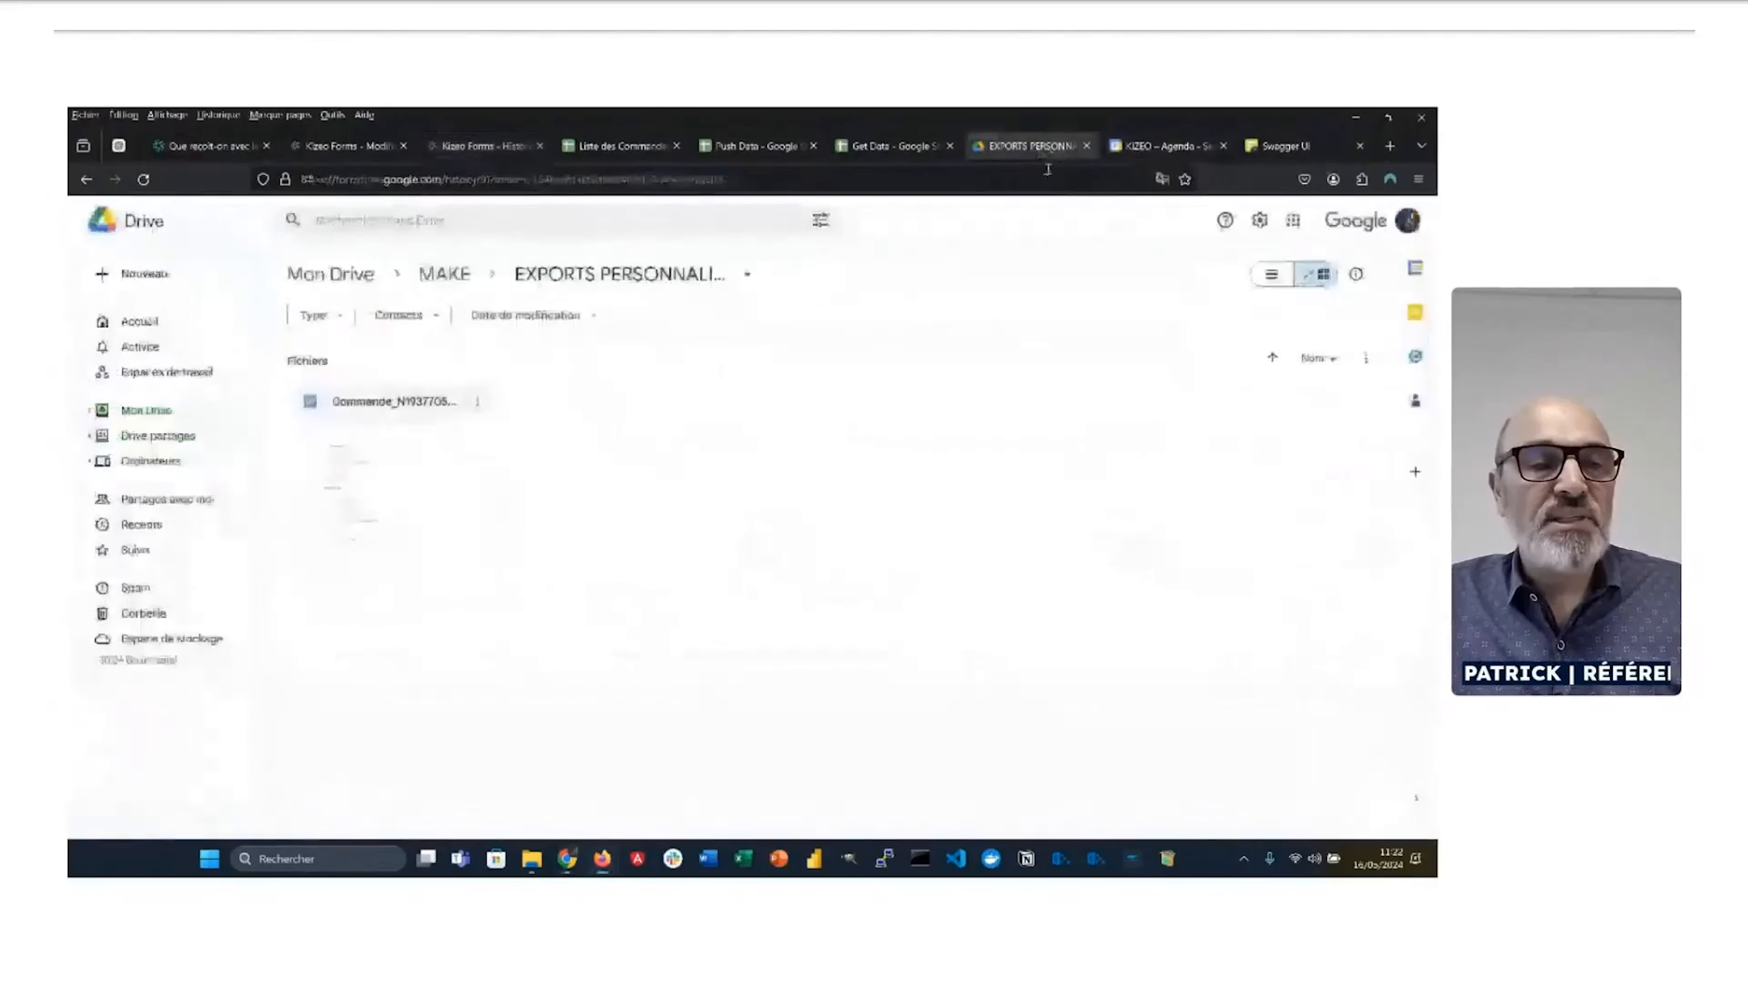
Step: Open the generated Commande document and review its Barbe Gauthier SARL client details and 144.81 total
double_click(384, 483)
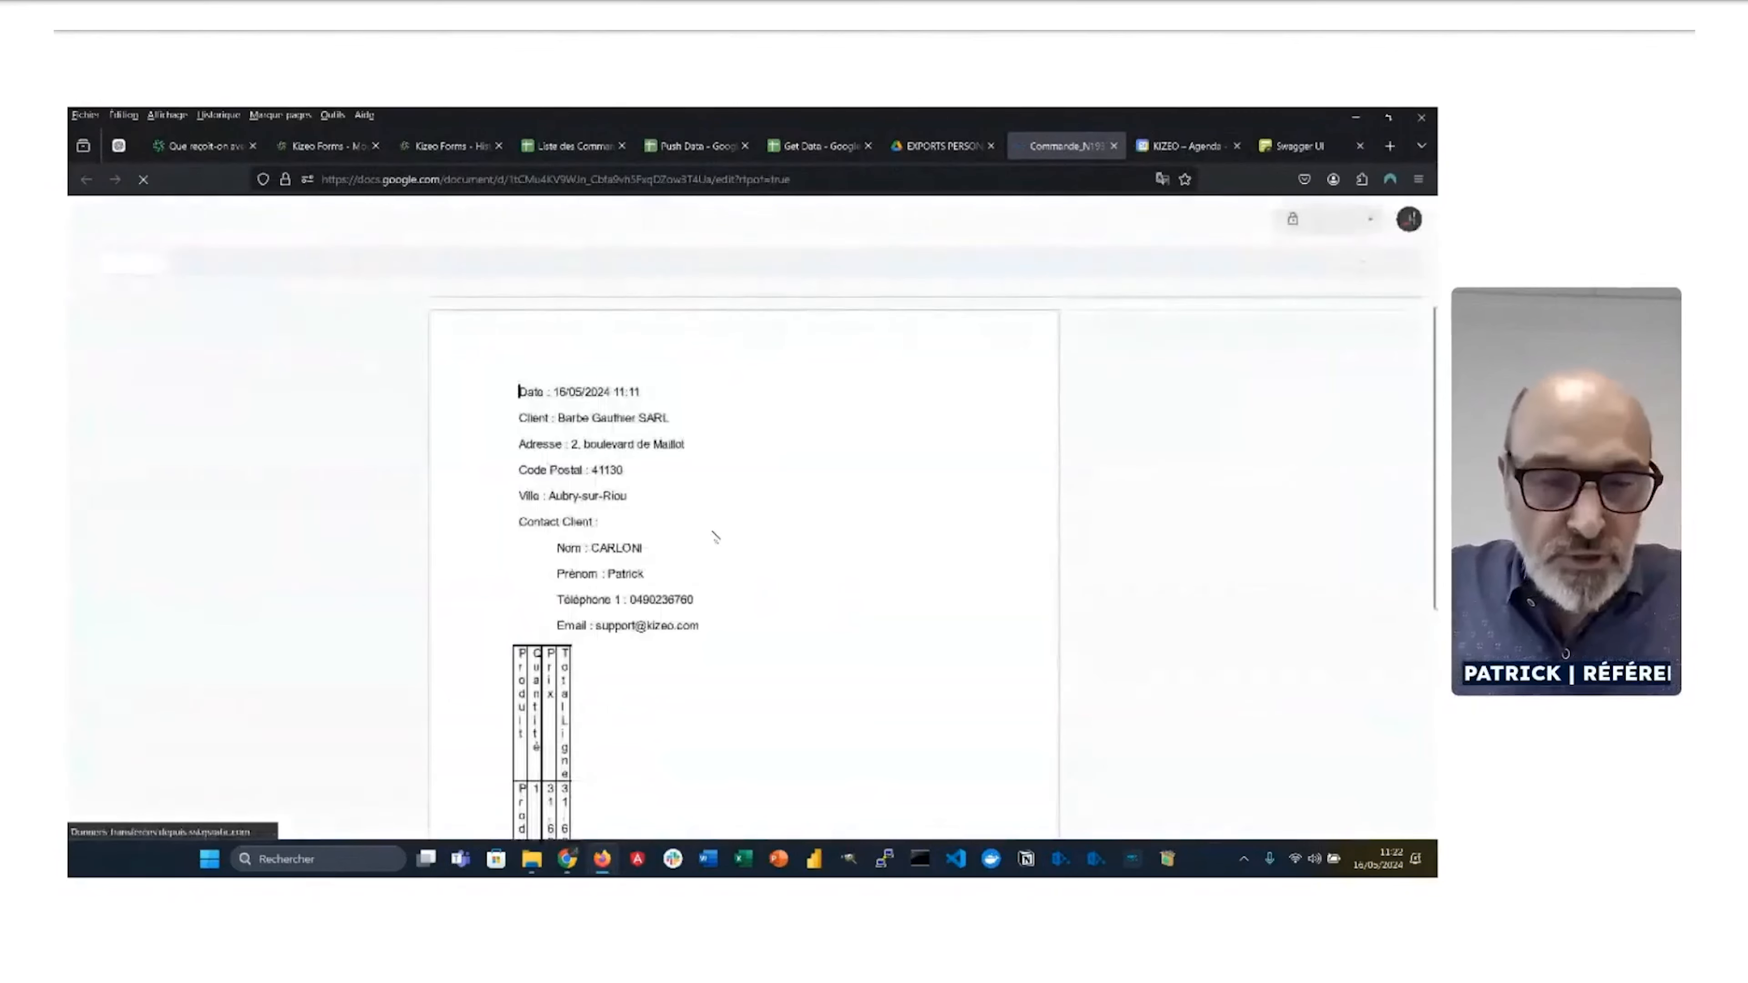
scroll(716, 544, down, 6)
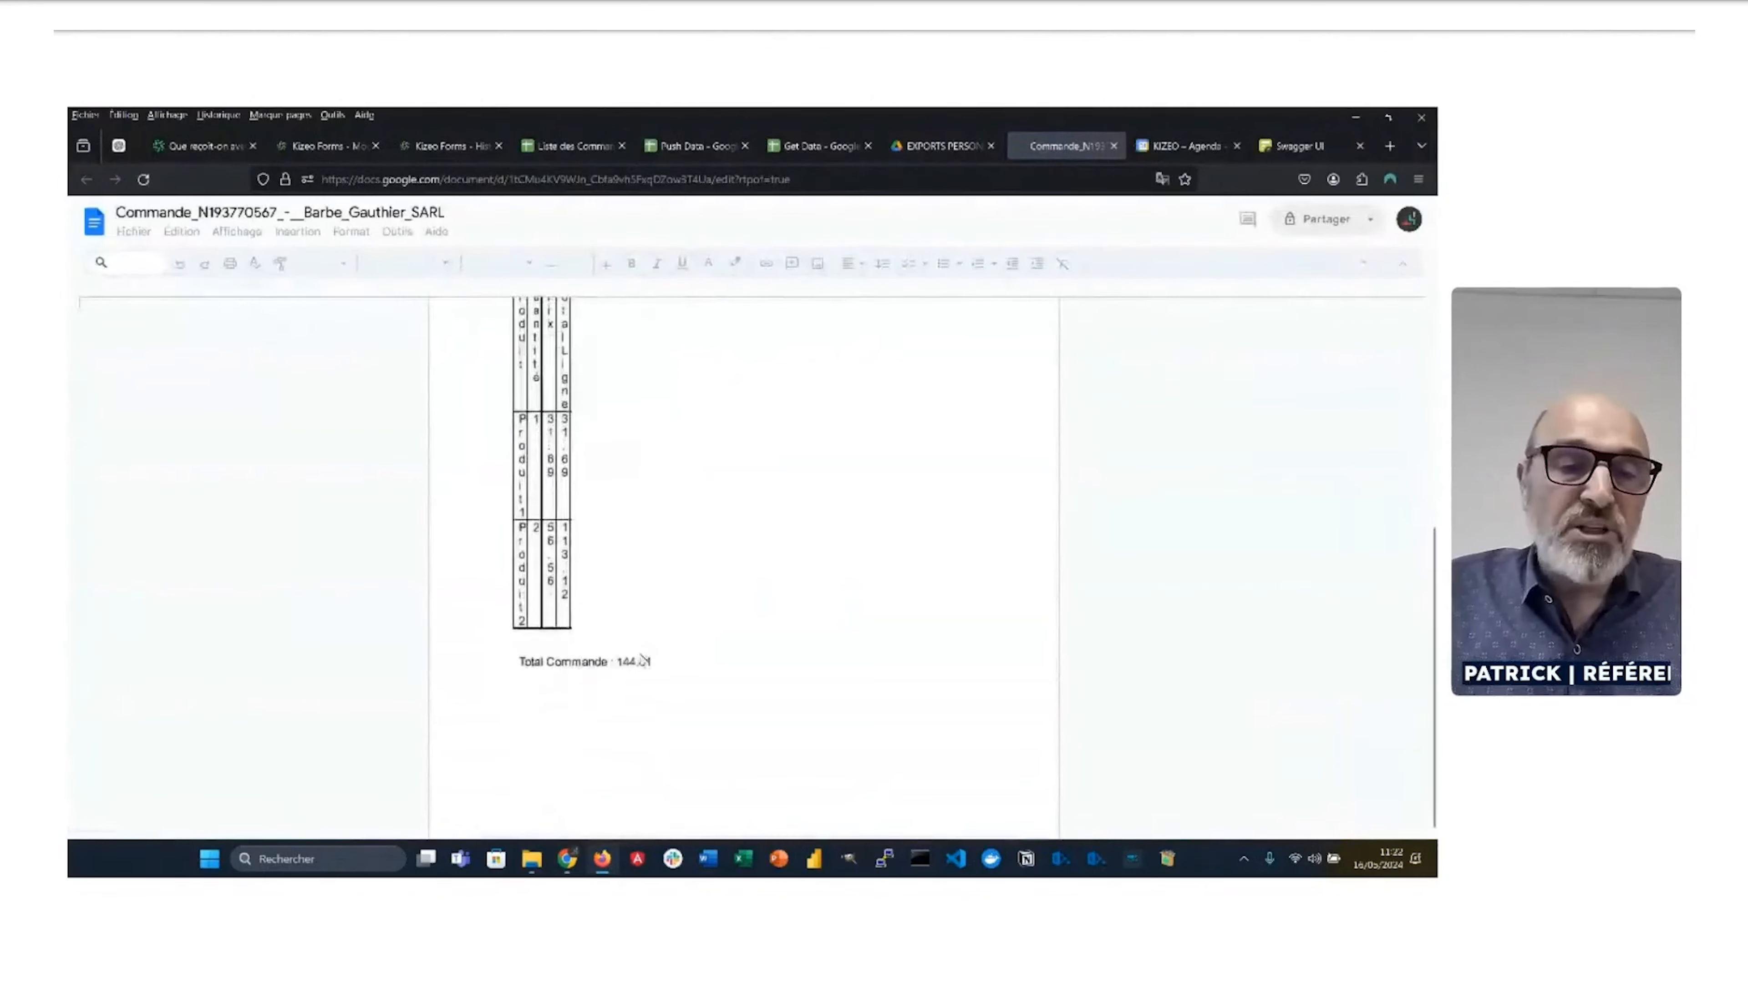
scroll(679, 606, up, 4)
scroll(630, 647, up, 3)
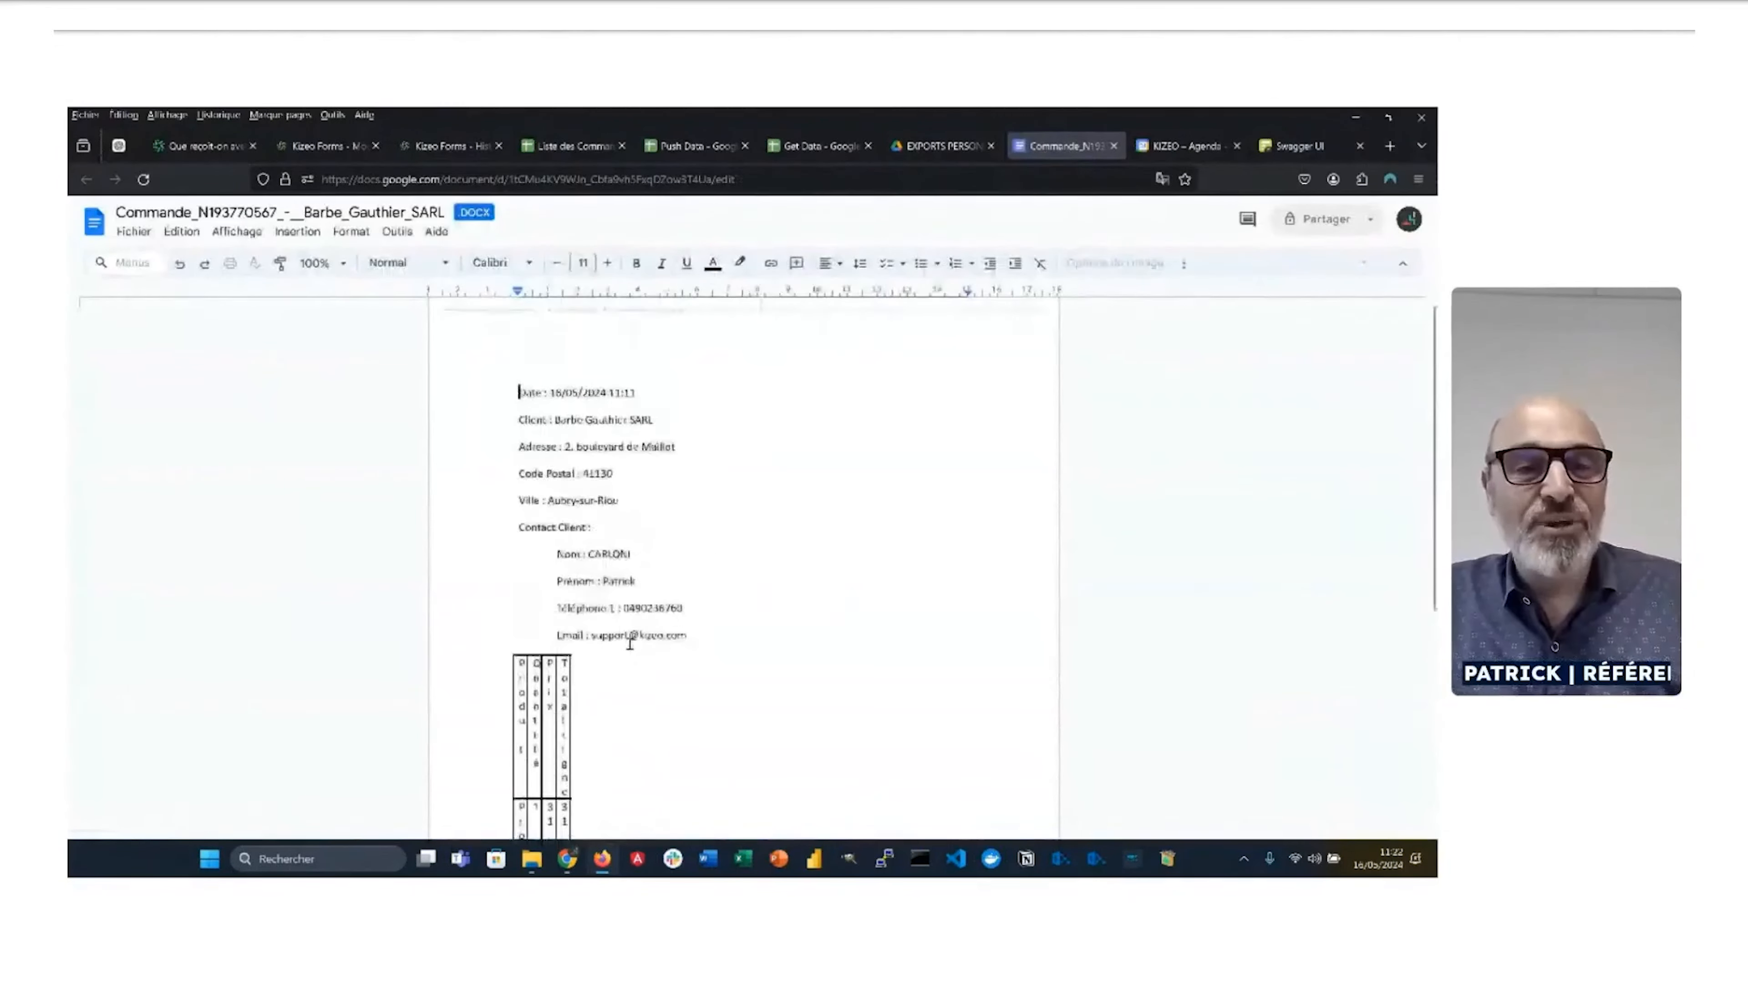
drag(688, 640, 593, 501)
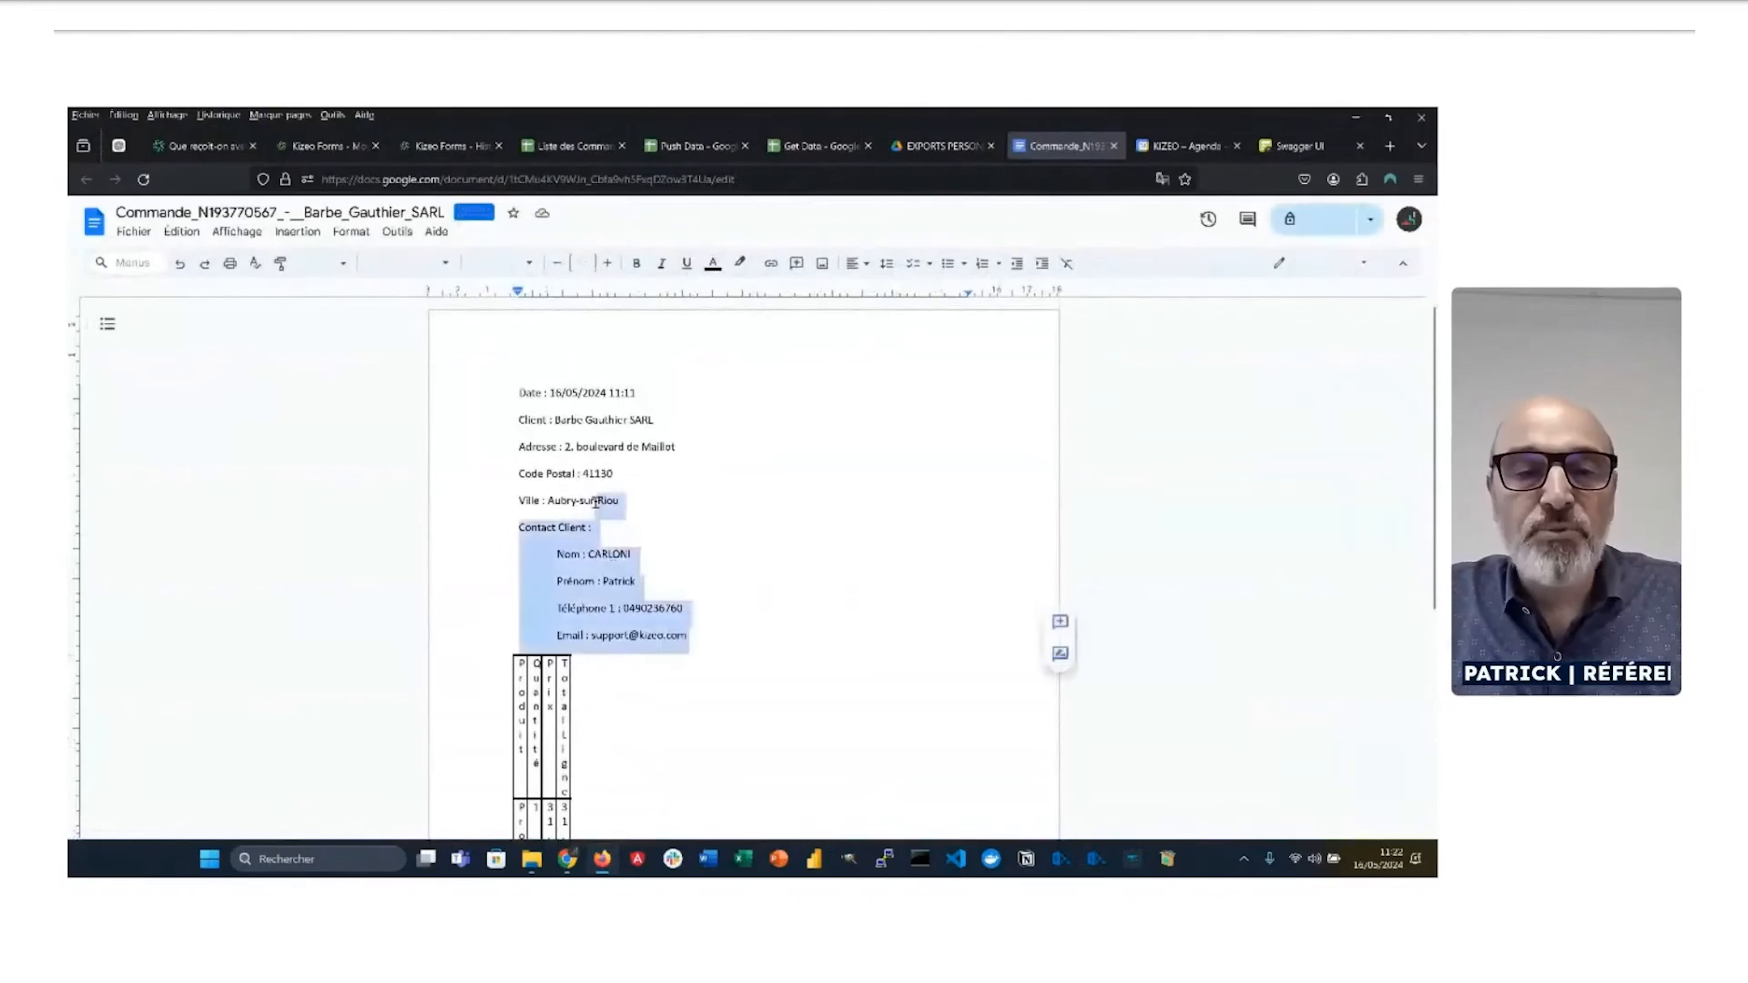
click(818, 526)
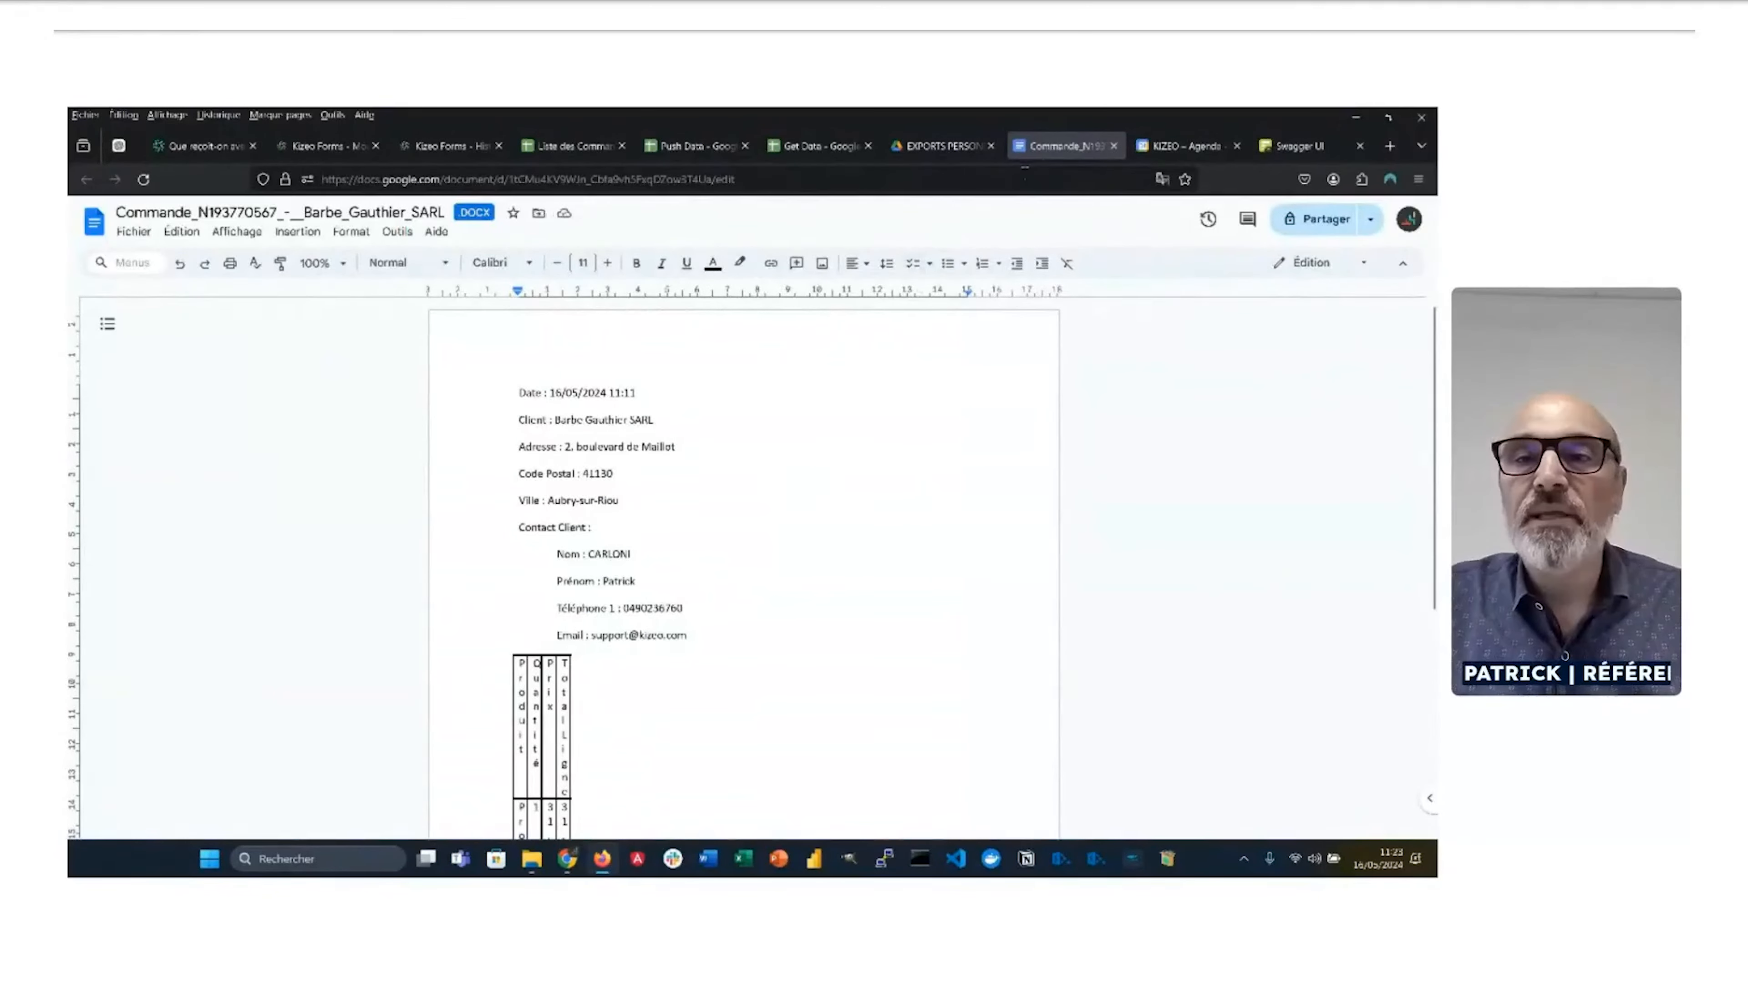
Step: Close the order document, check the order PDFs in PDF STANDARD, then return to MAKE
click(1114, 146)
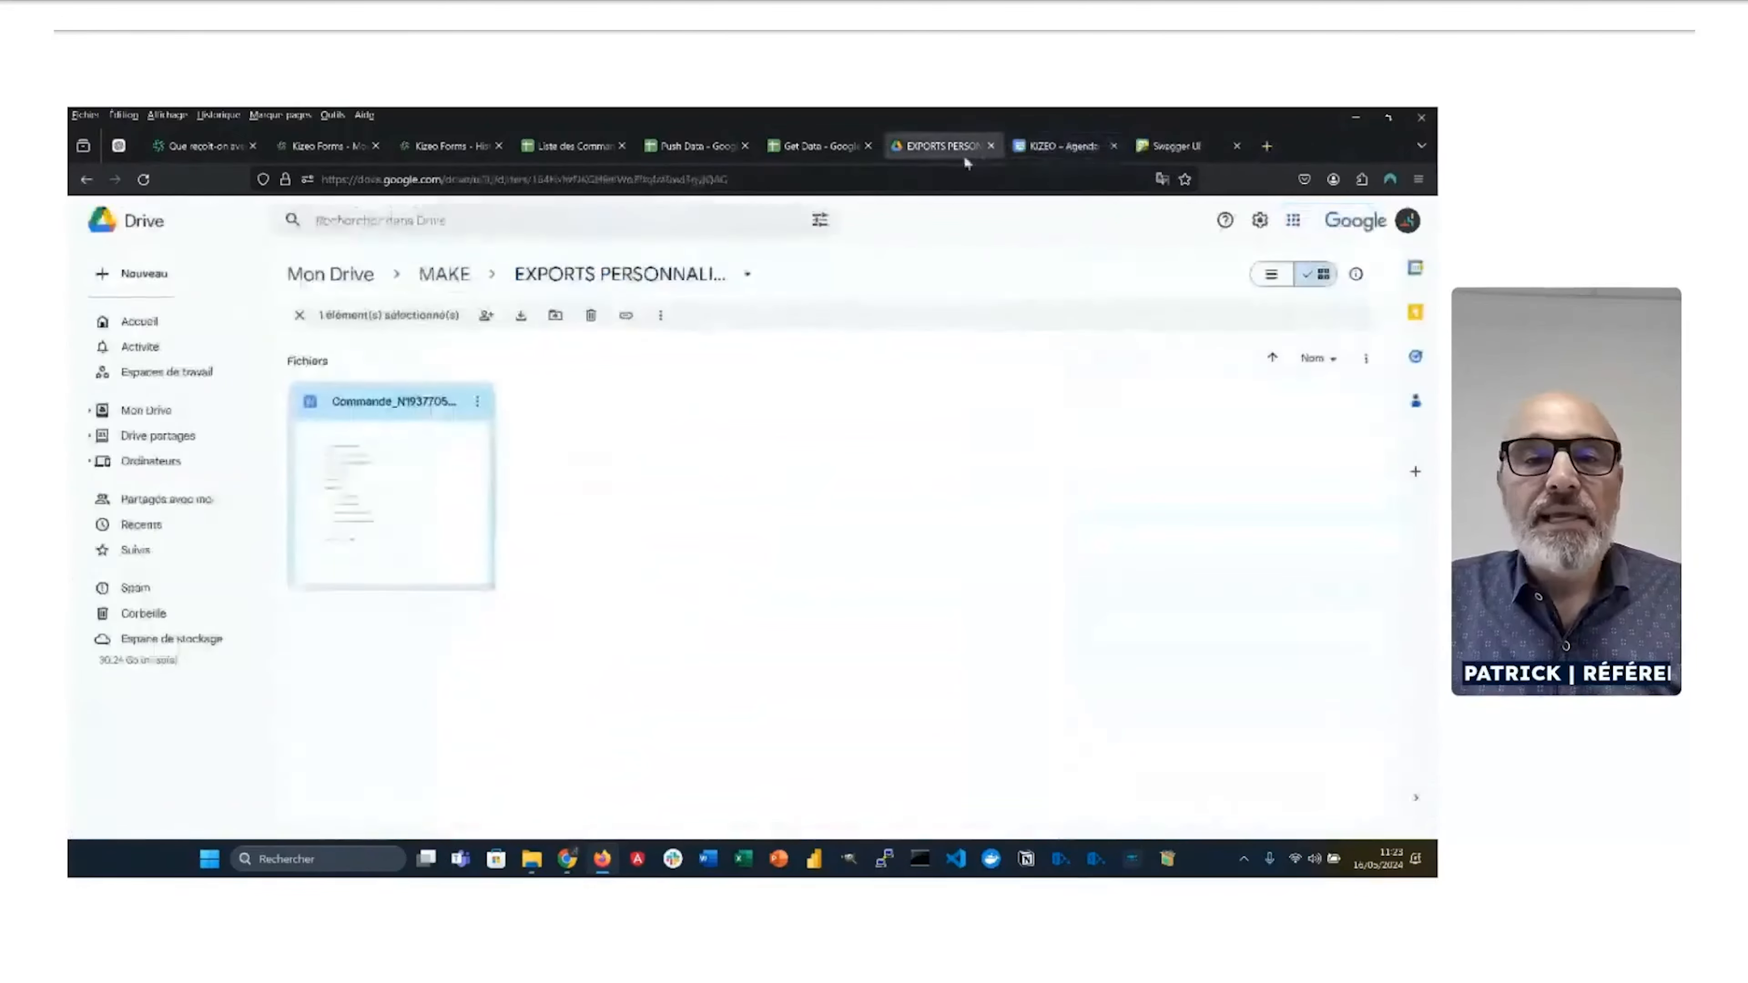
click(444, 274)
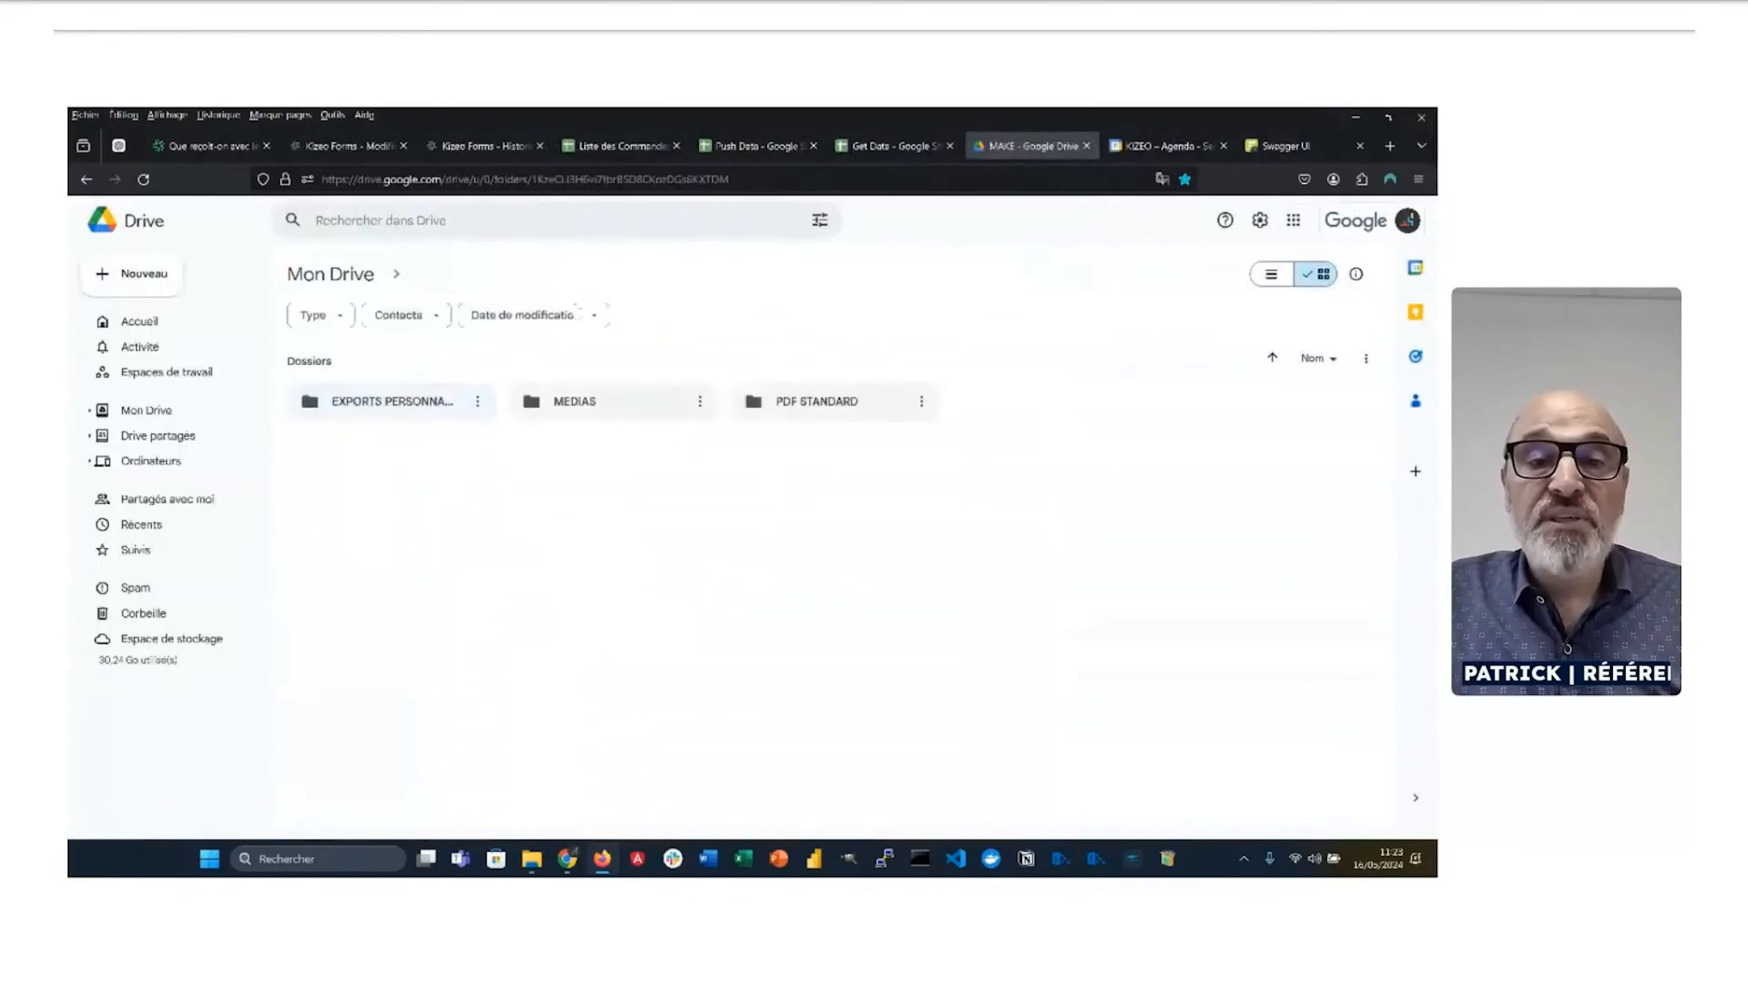
double_click(781, 408)
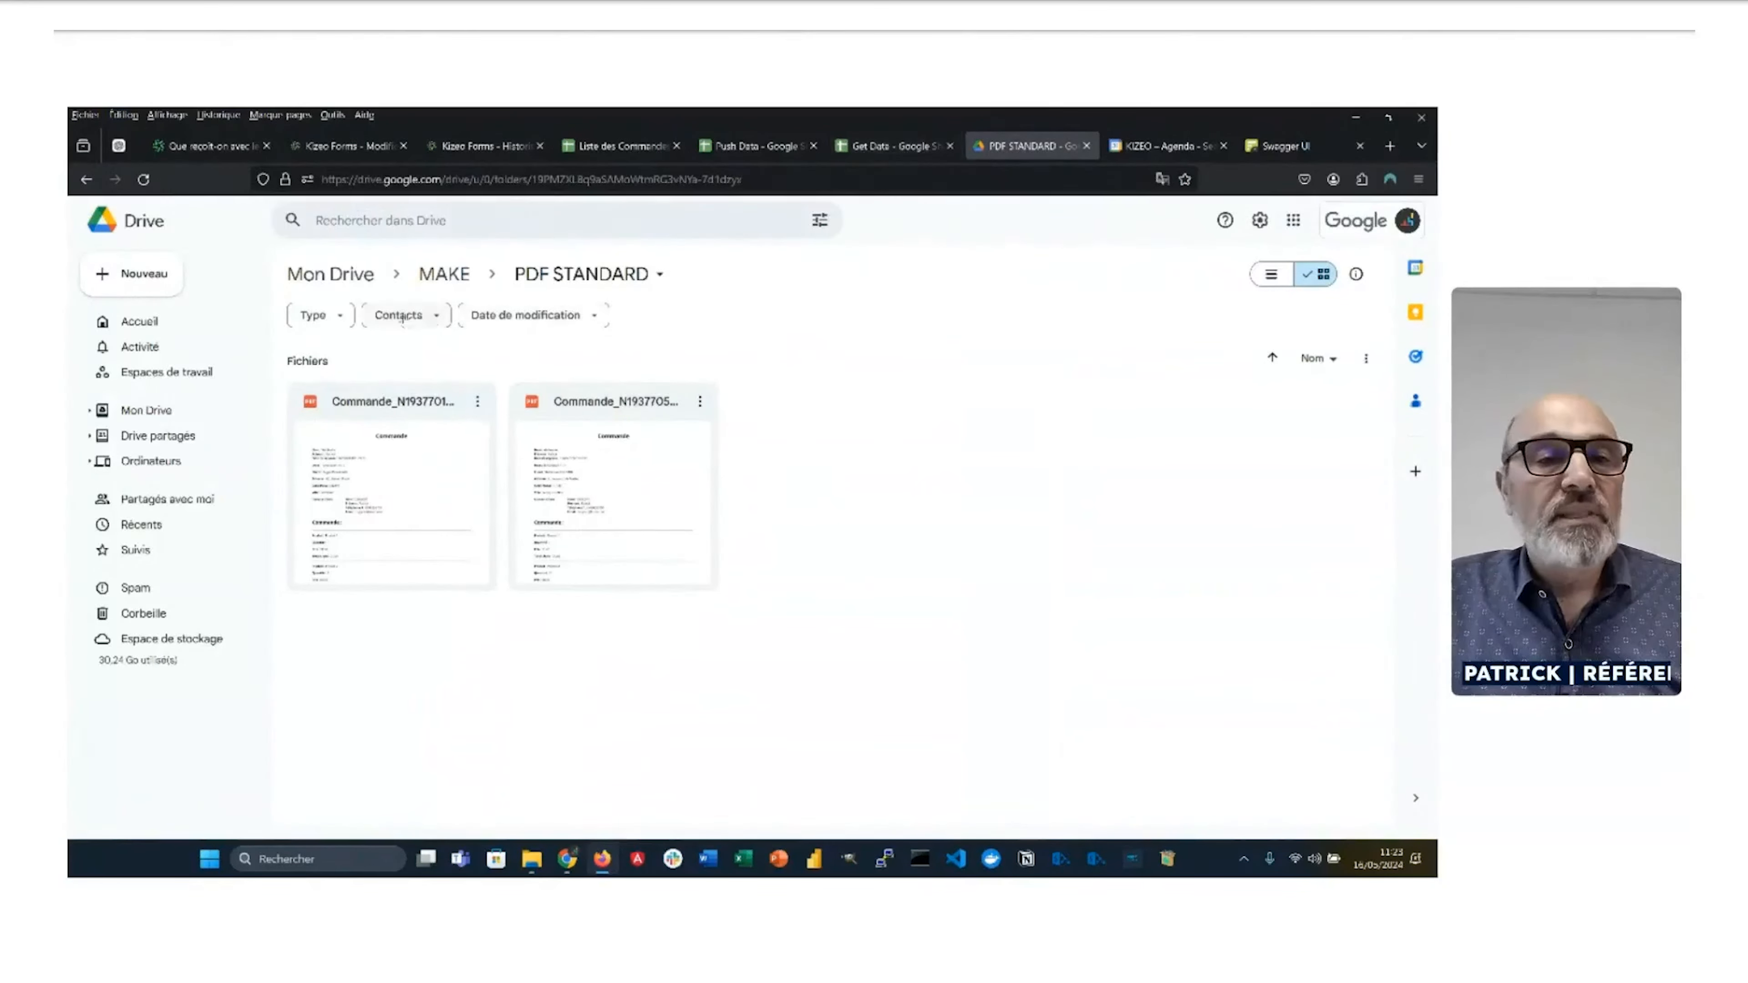
click(424, 285)
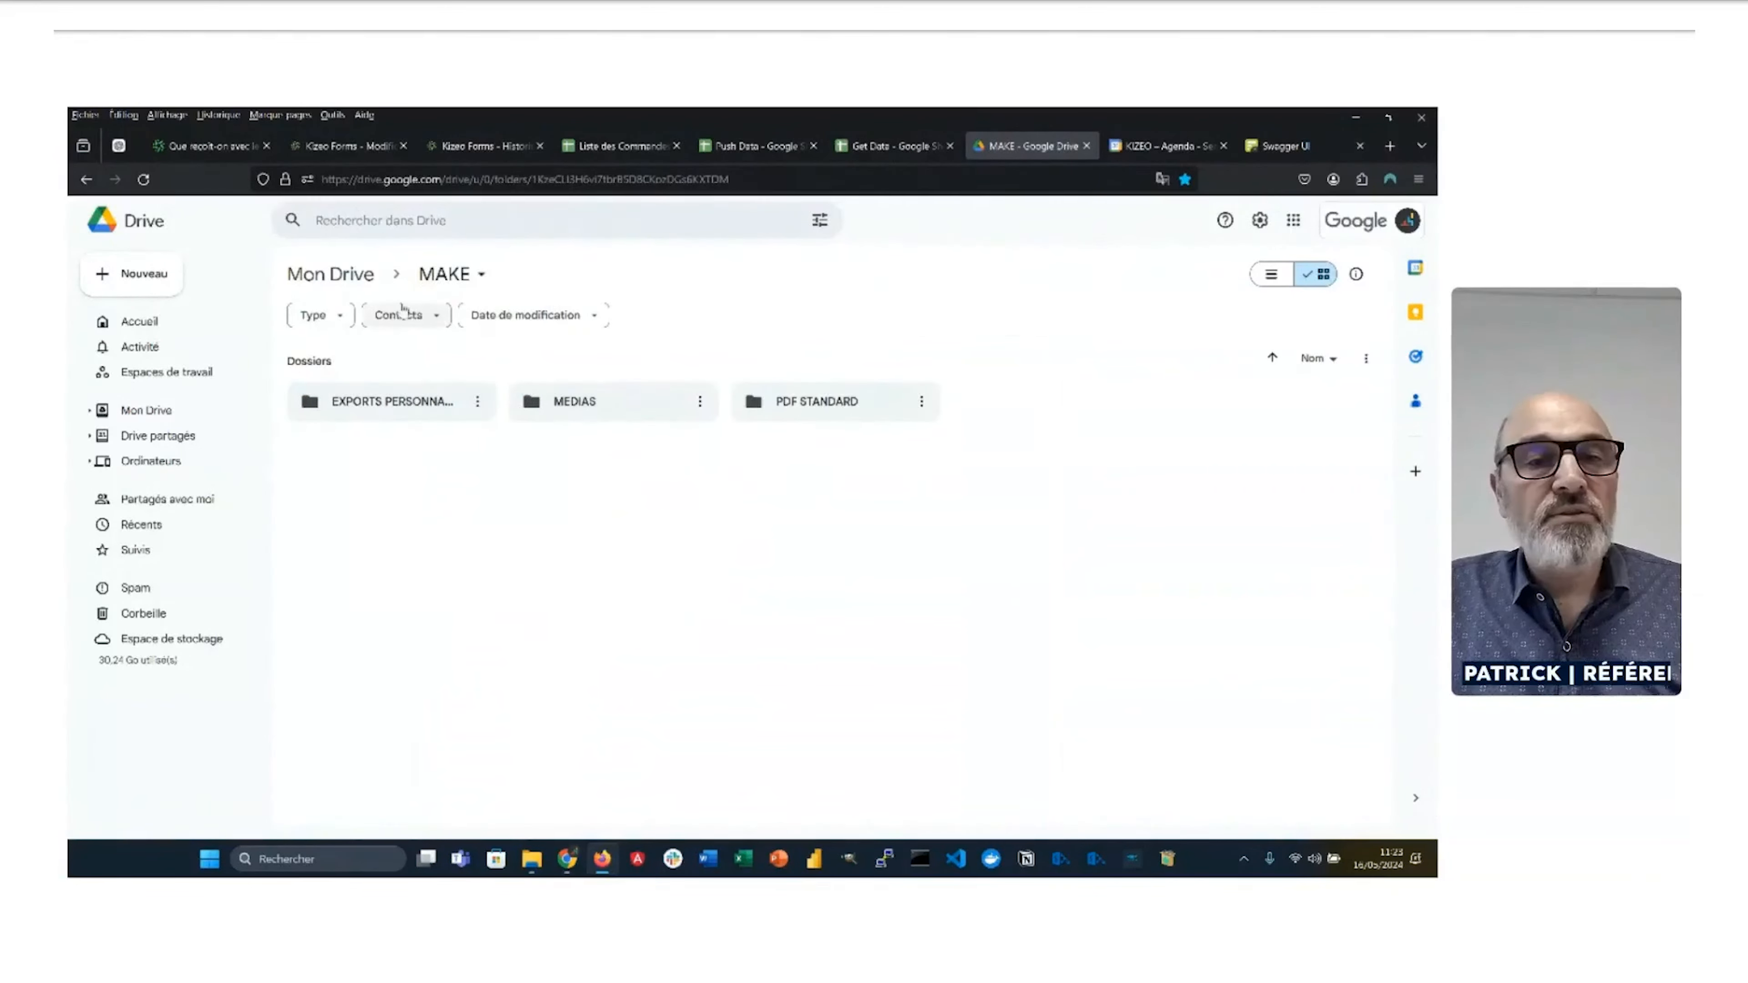
click(590, 148)
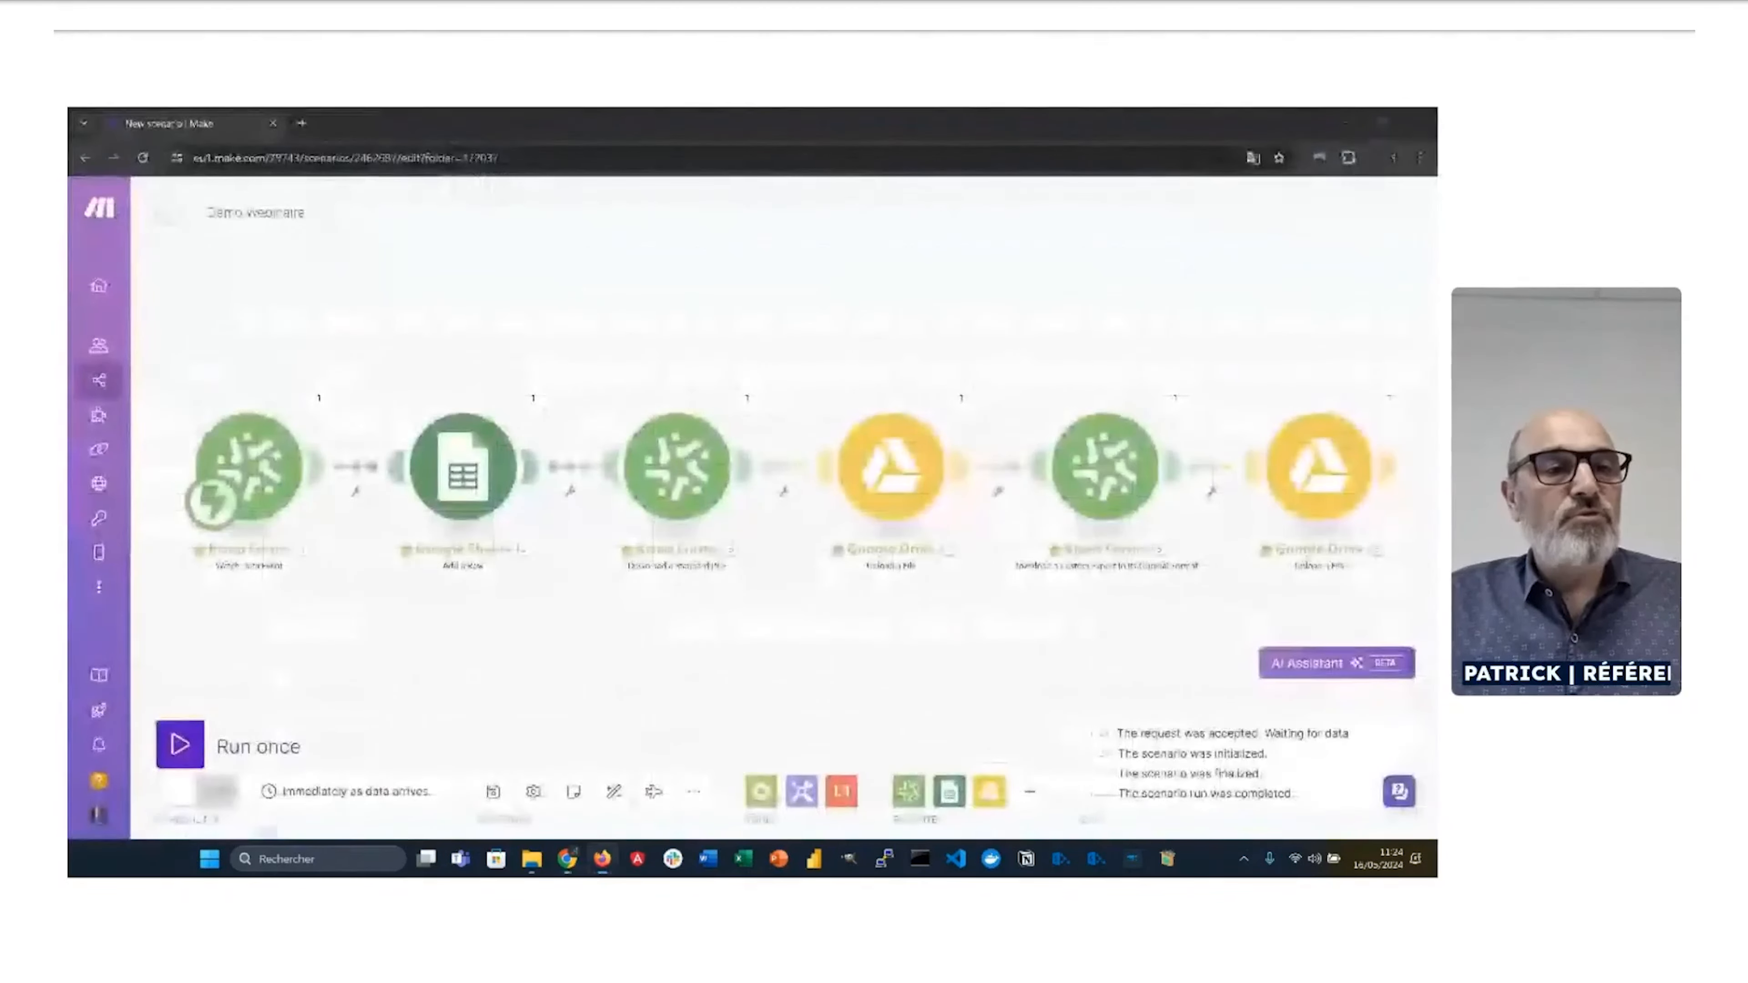
Step: Open scenario '5 - Push Data' from the Scenarios list and bring up the Push Data spreadsheet
mouse_move(106, 219)
click(145, 378)
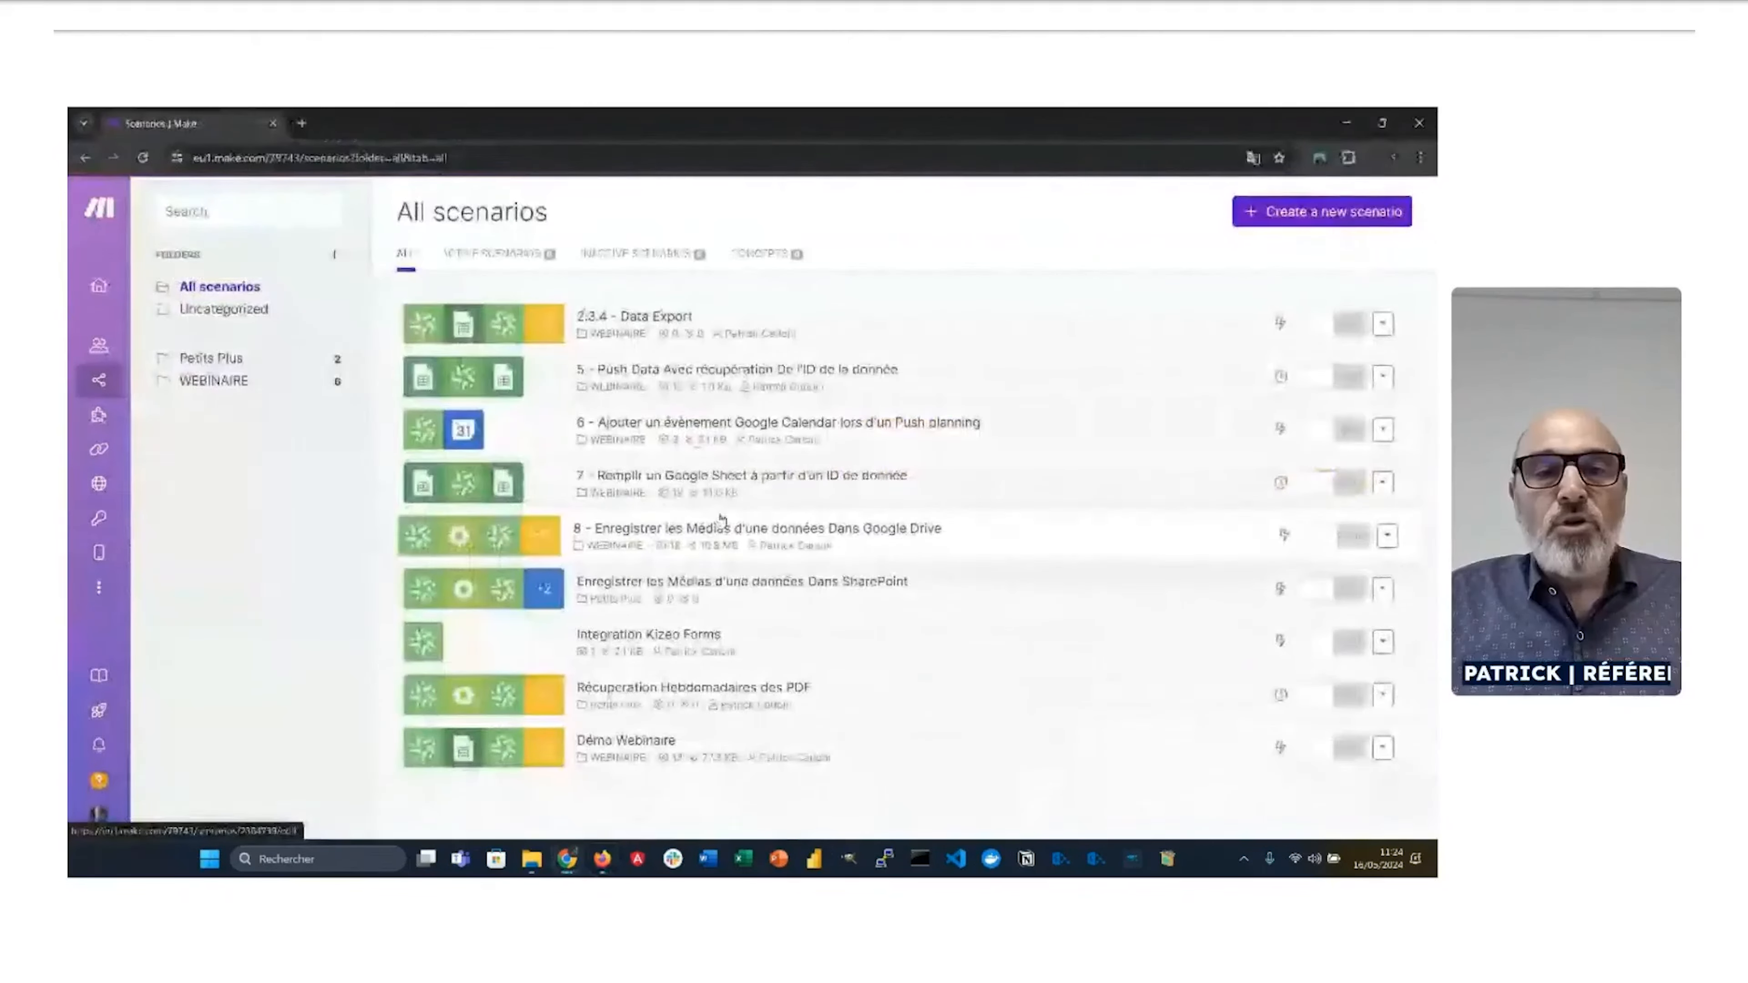
click(614, 374)
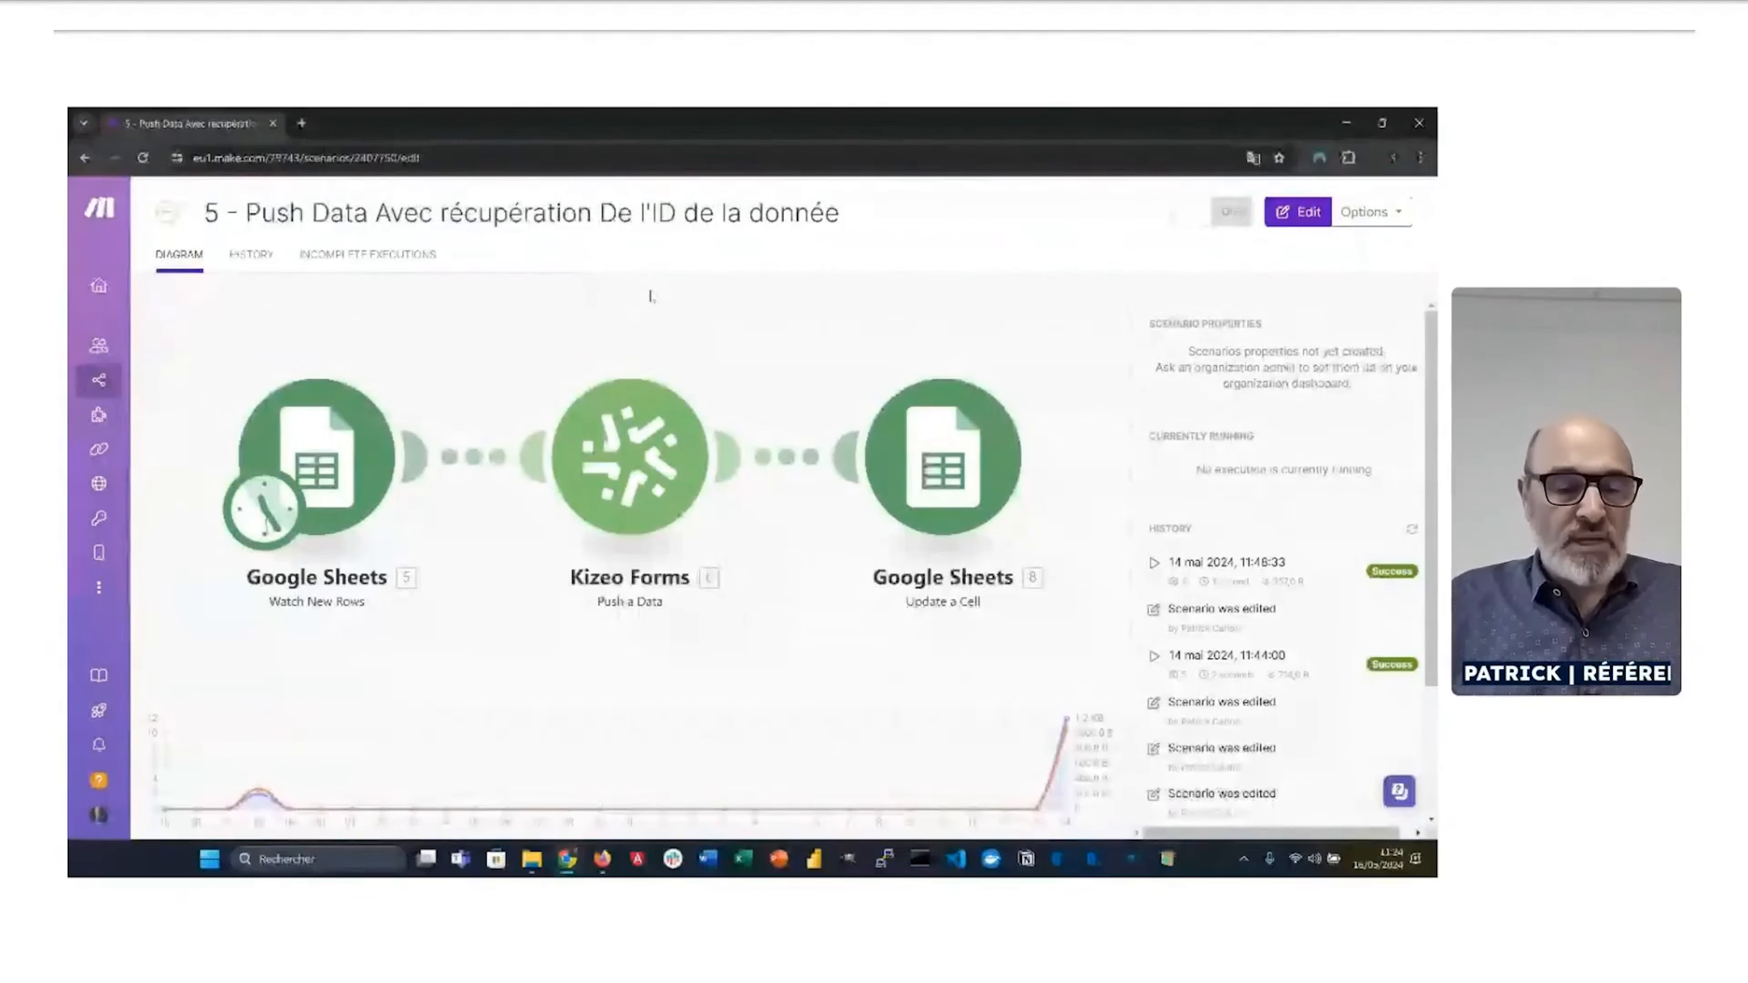
key(alt+Tab)
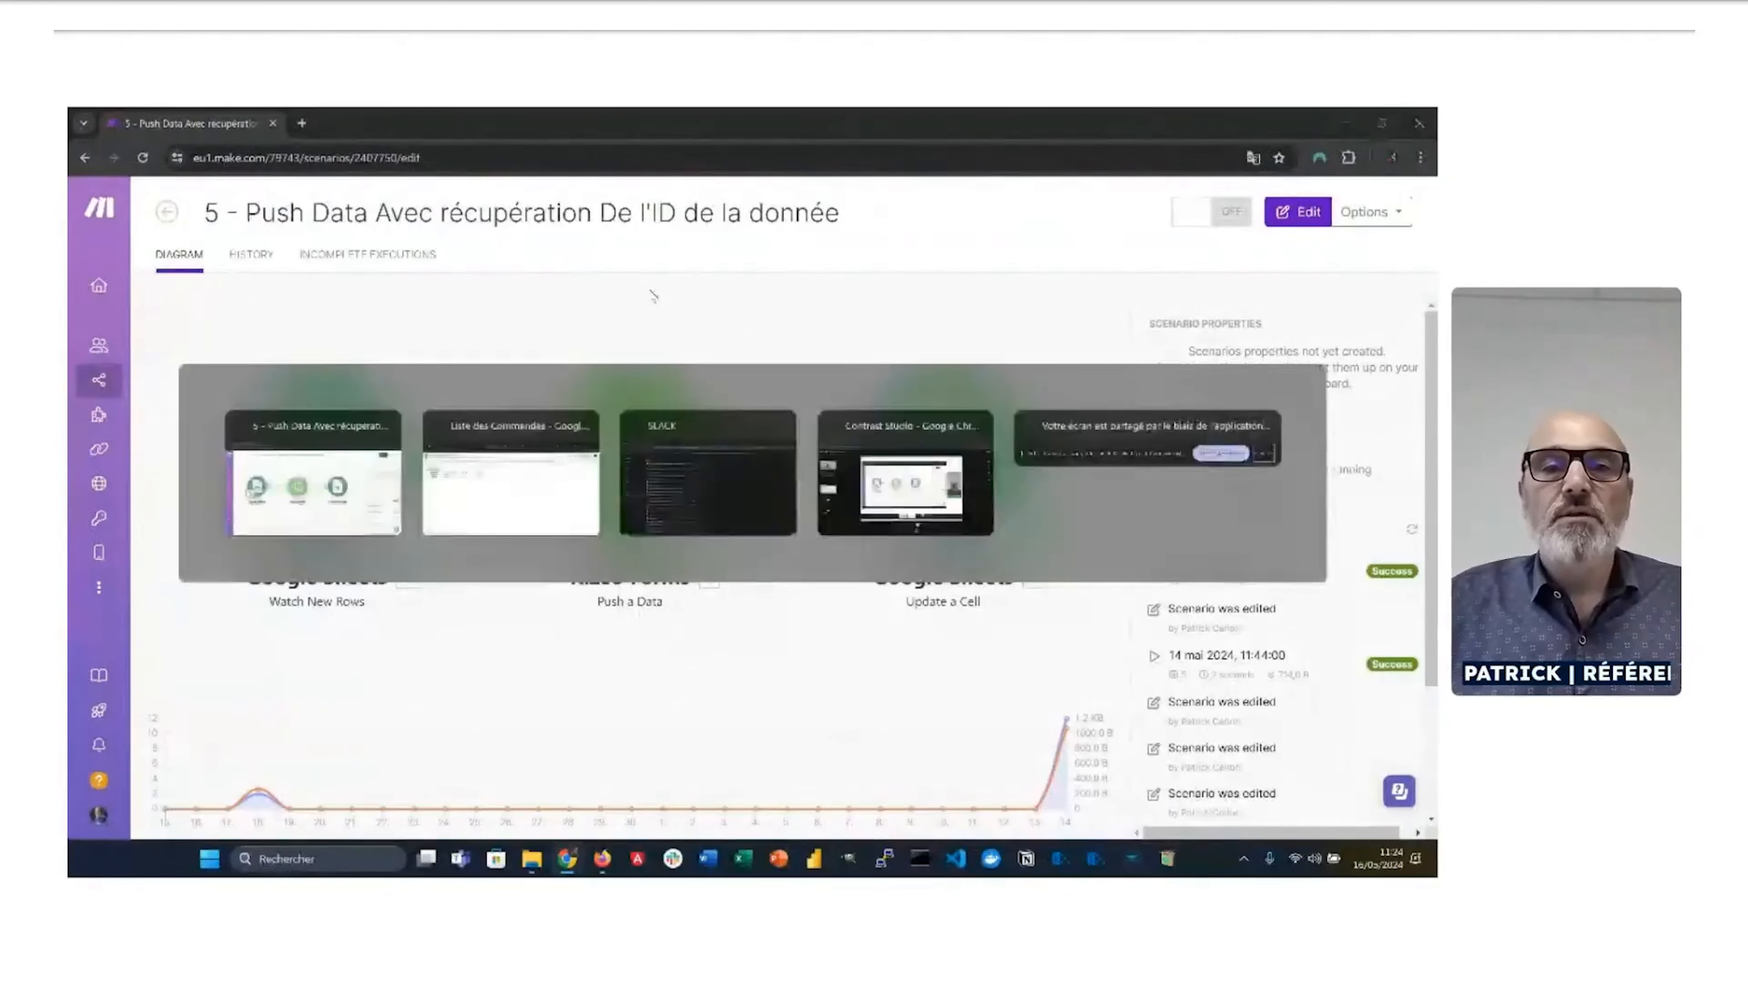
click(716, 146)
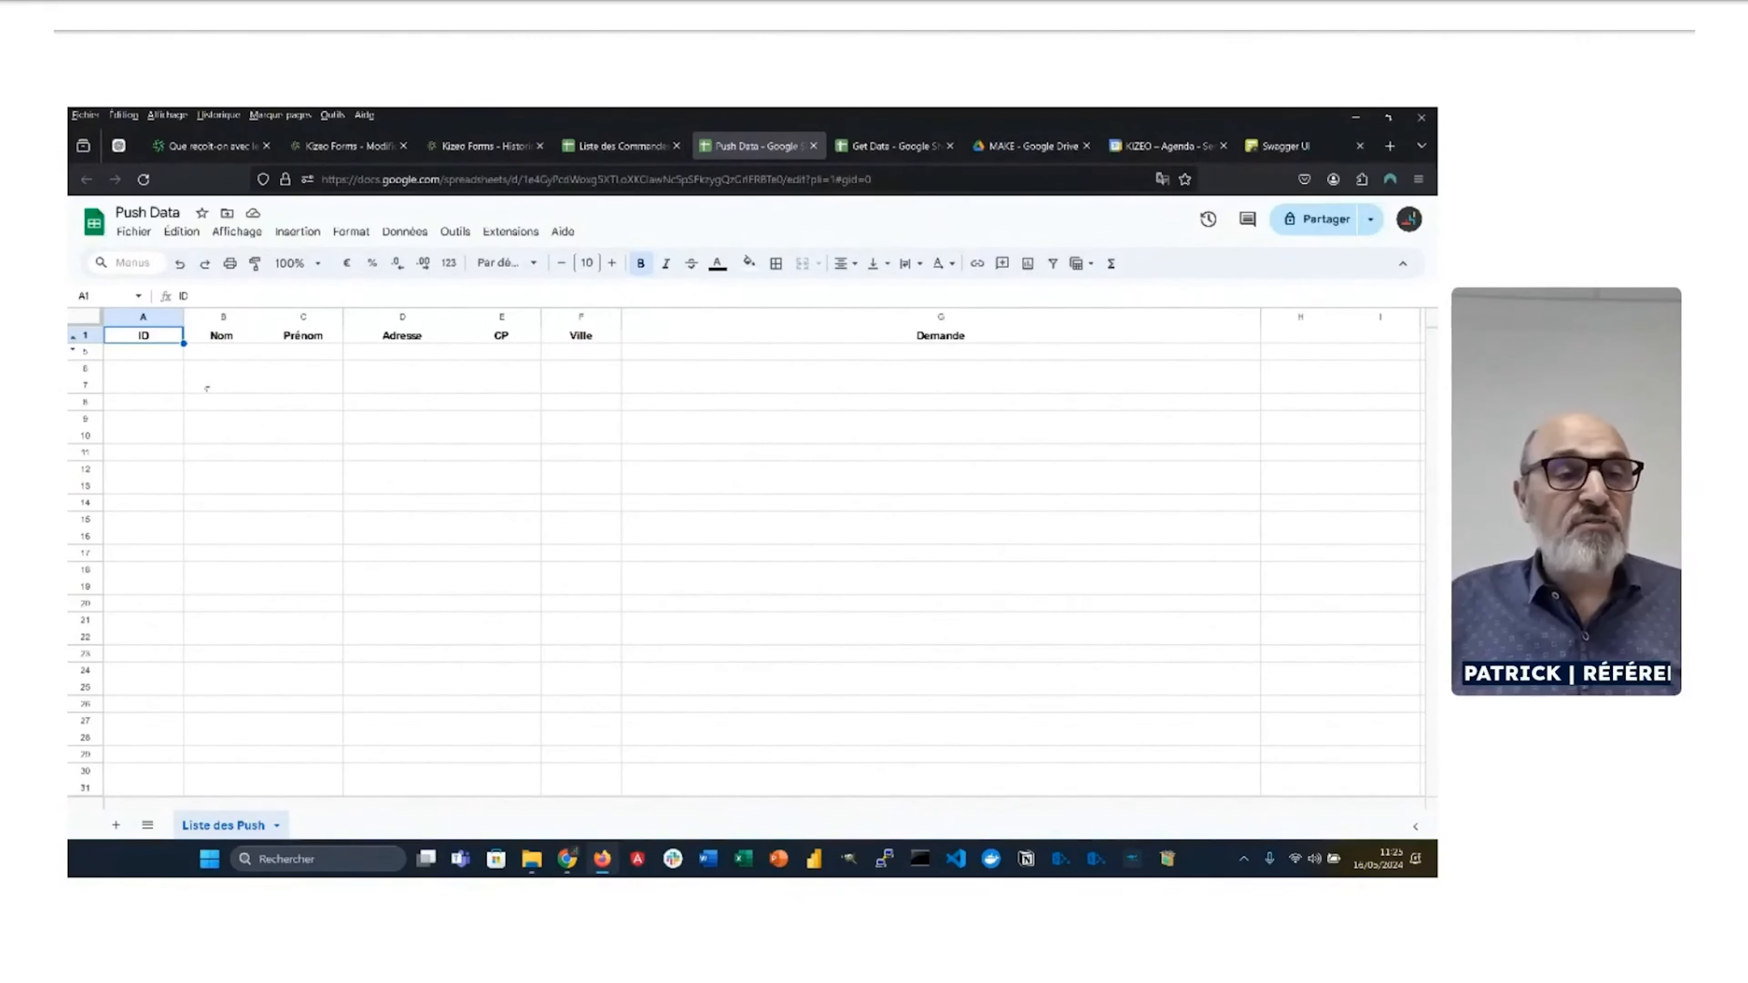
Step: In row 5, enter the test contact's surname, first name and street address
click(223, 353)
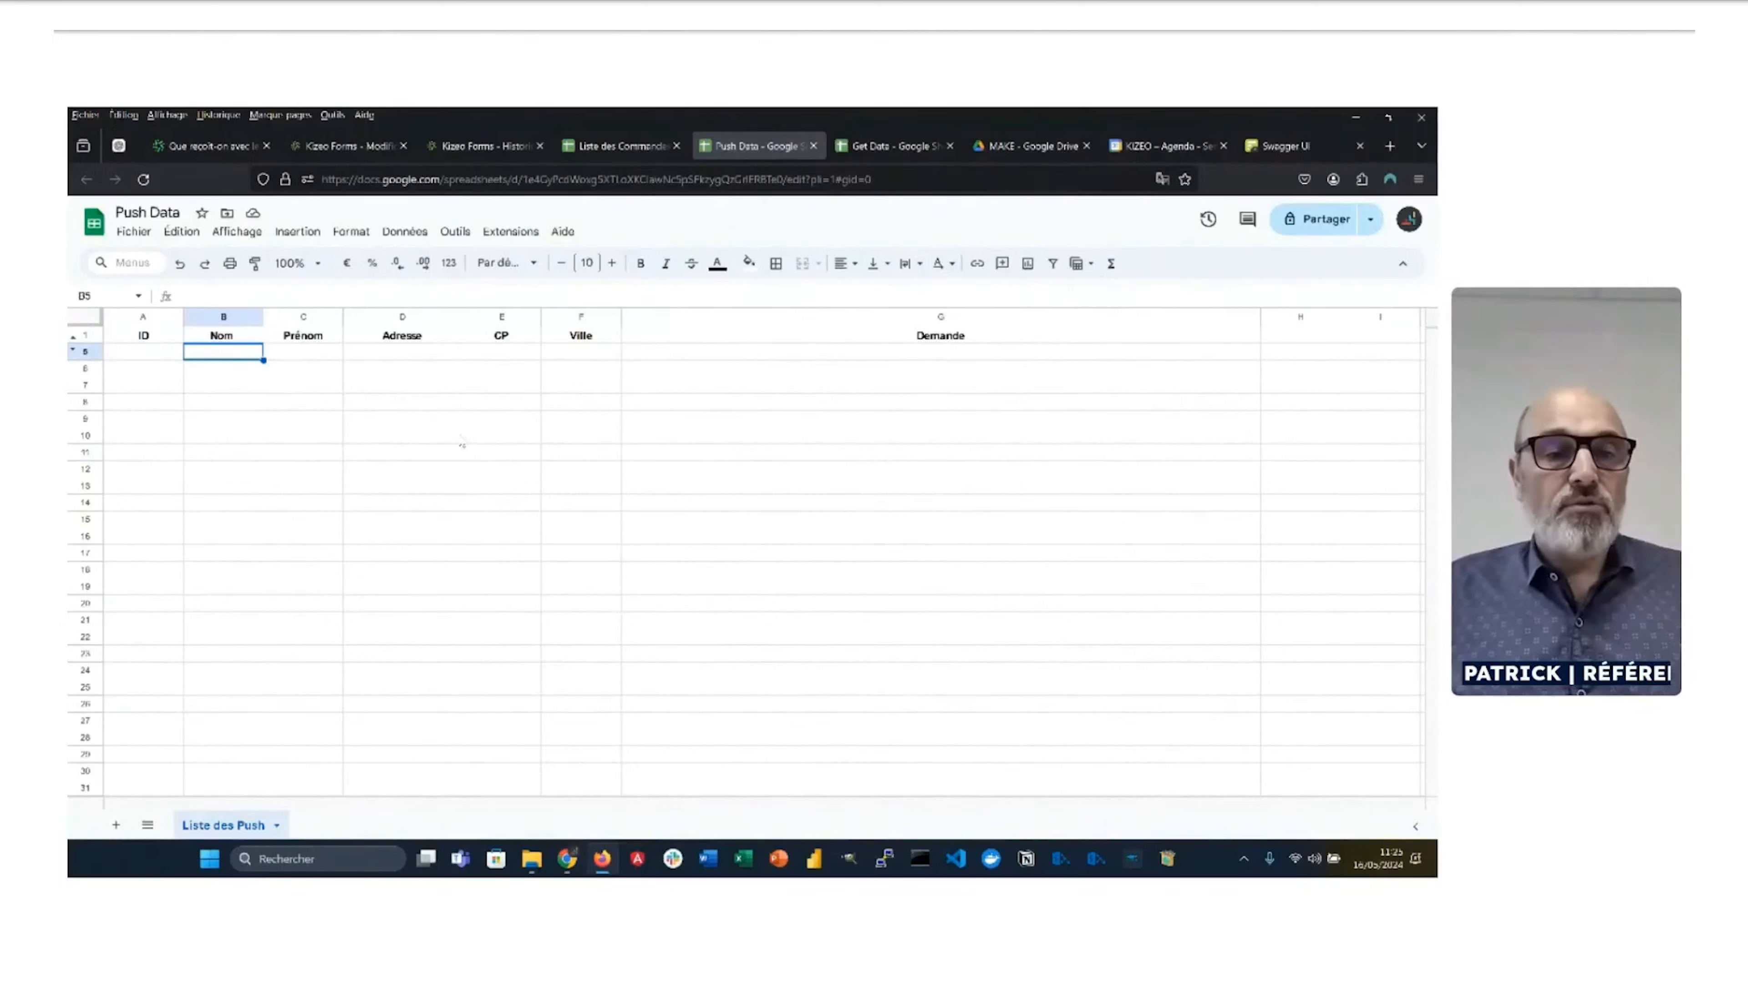
click(567, 859)
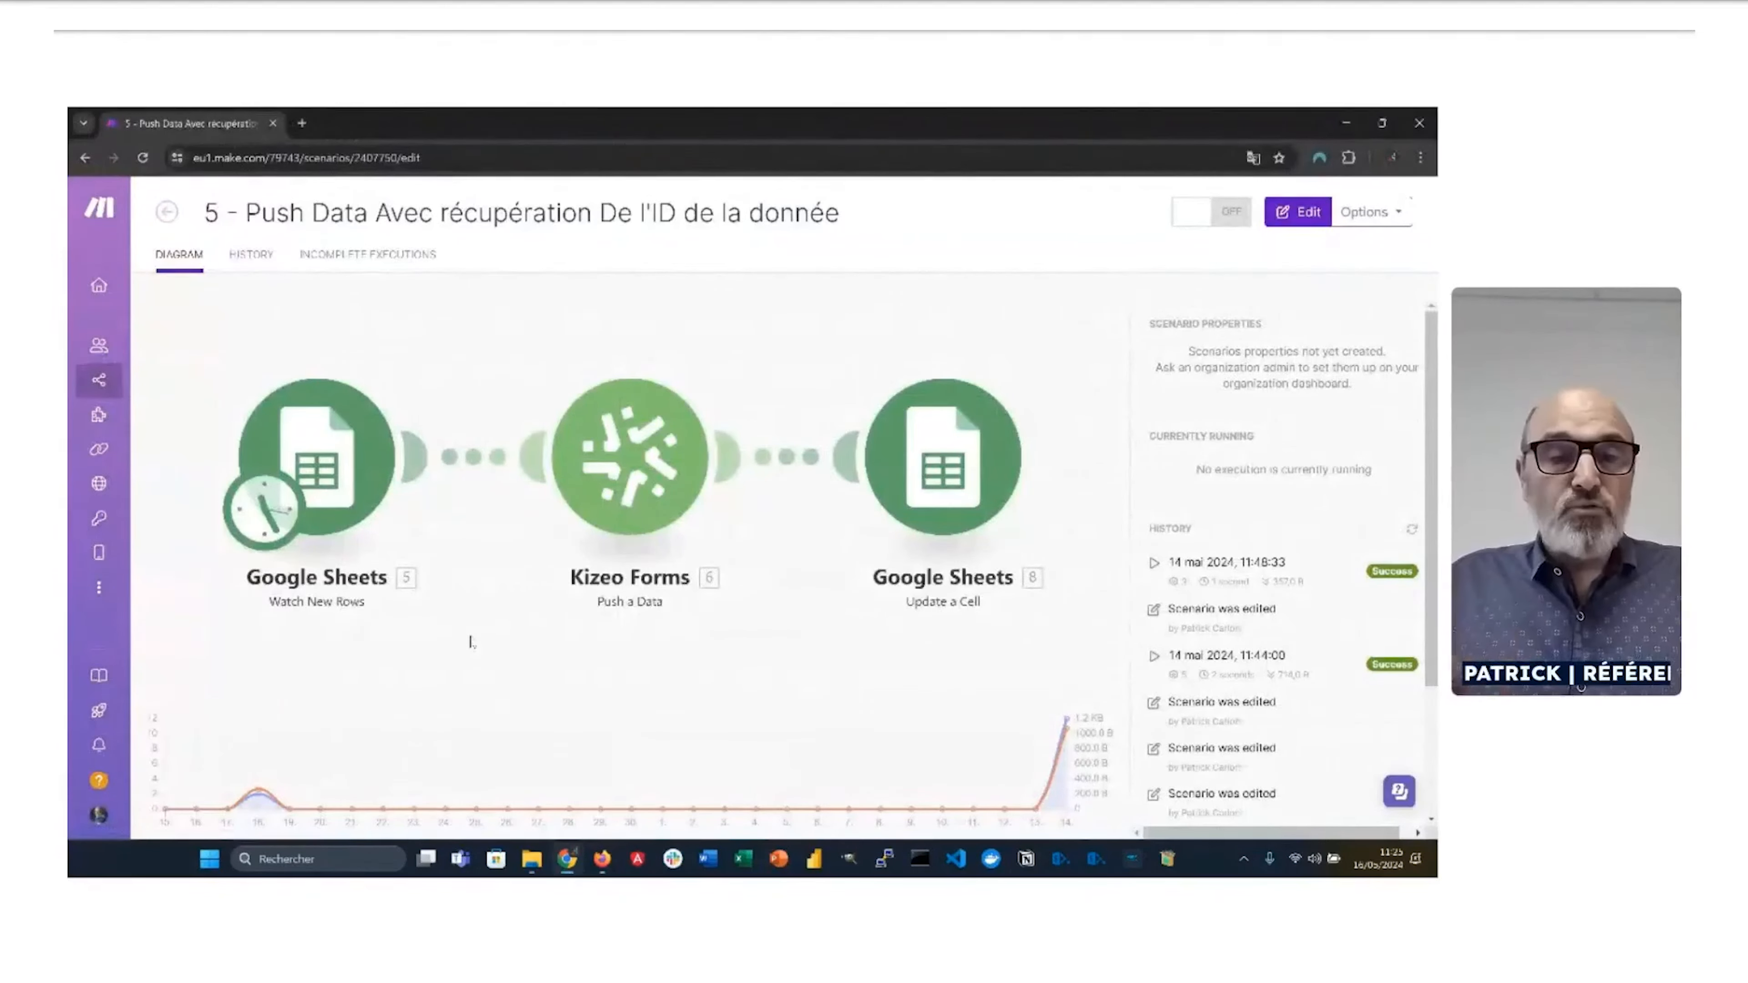
key(alt+Tab)
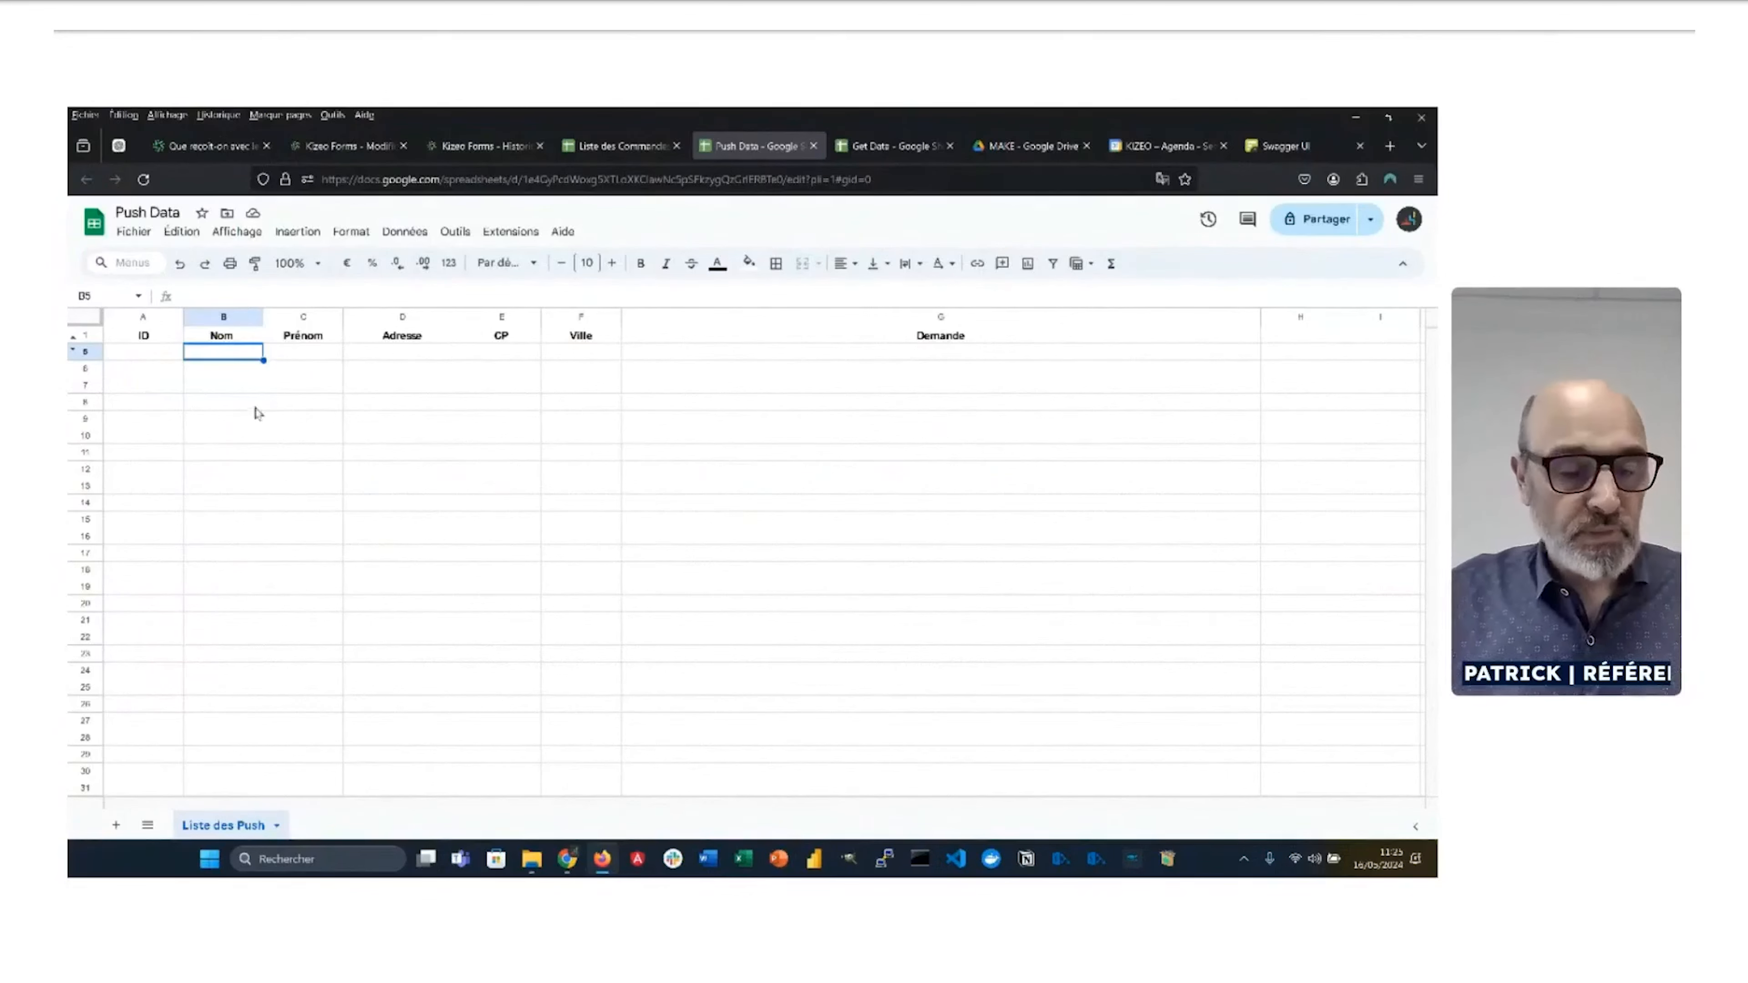
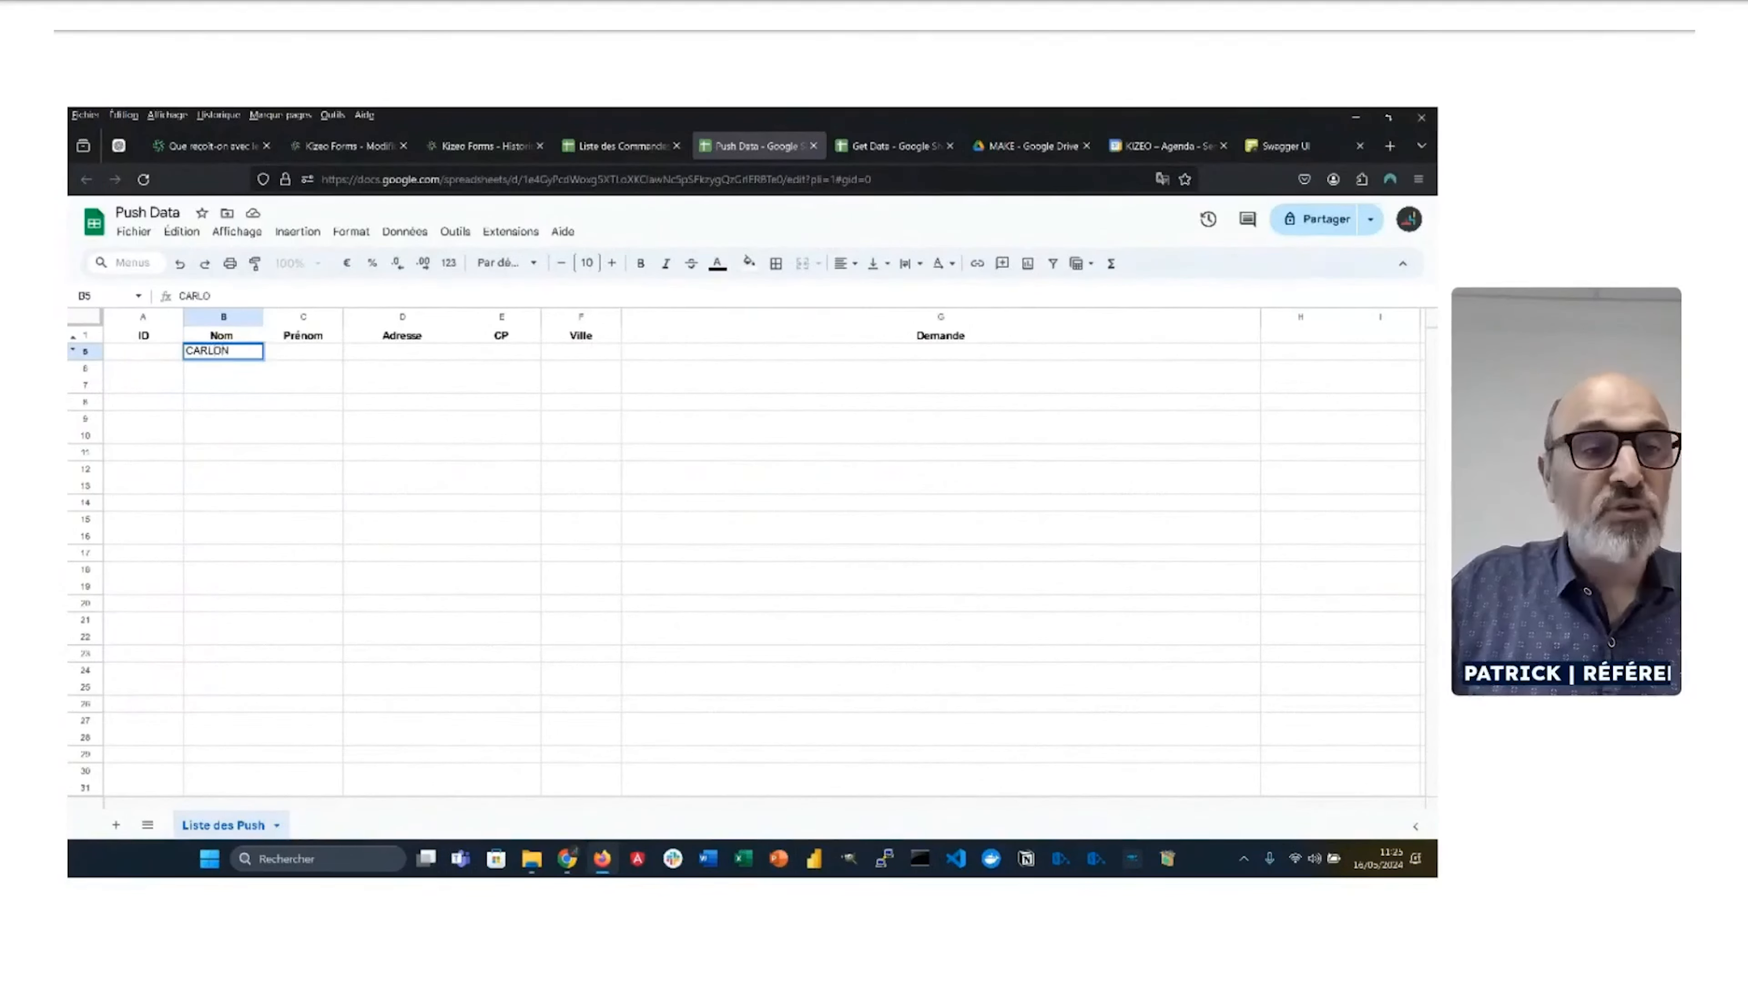
key(Tab)
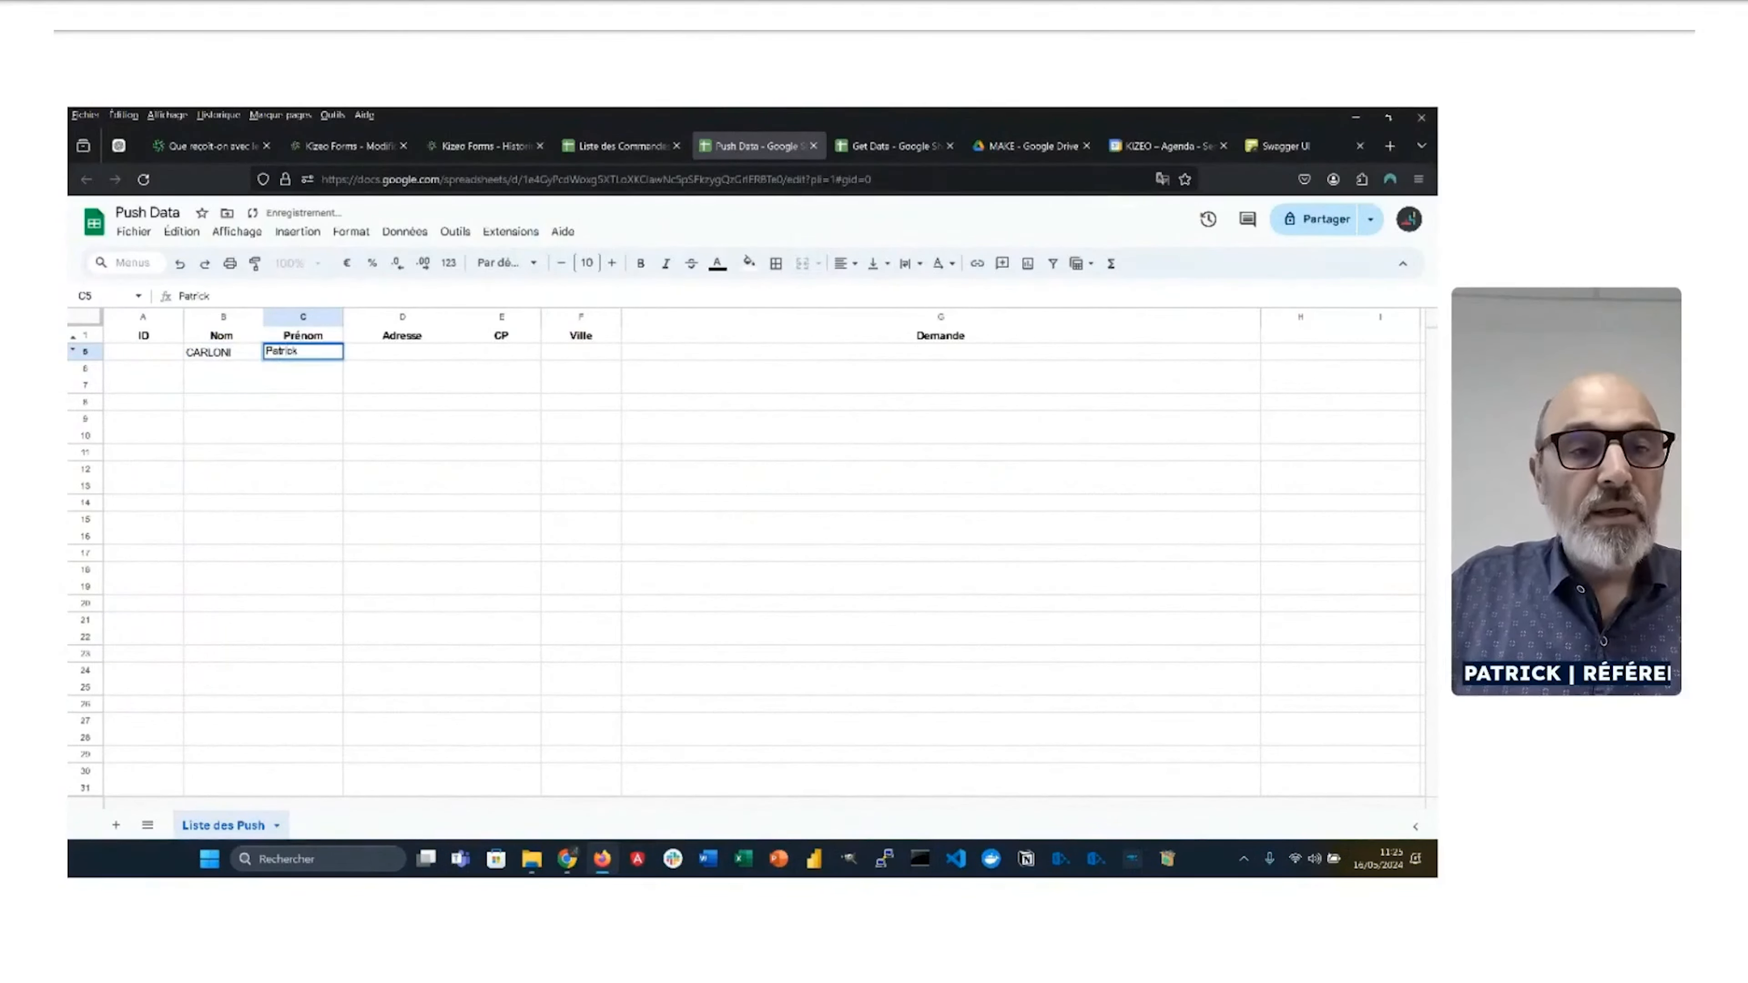
key(Tab)
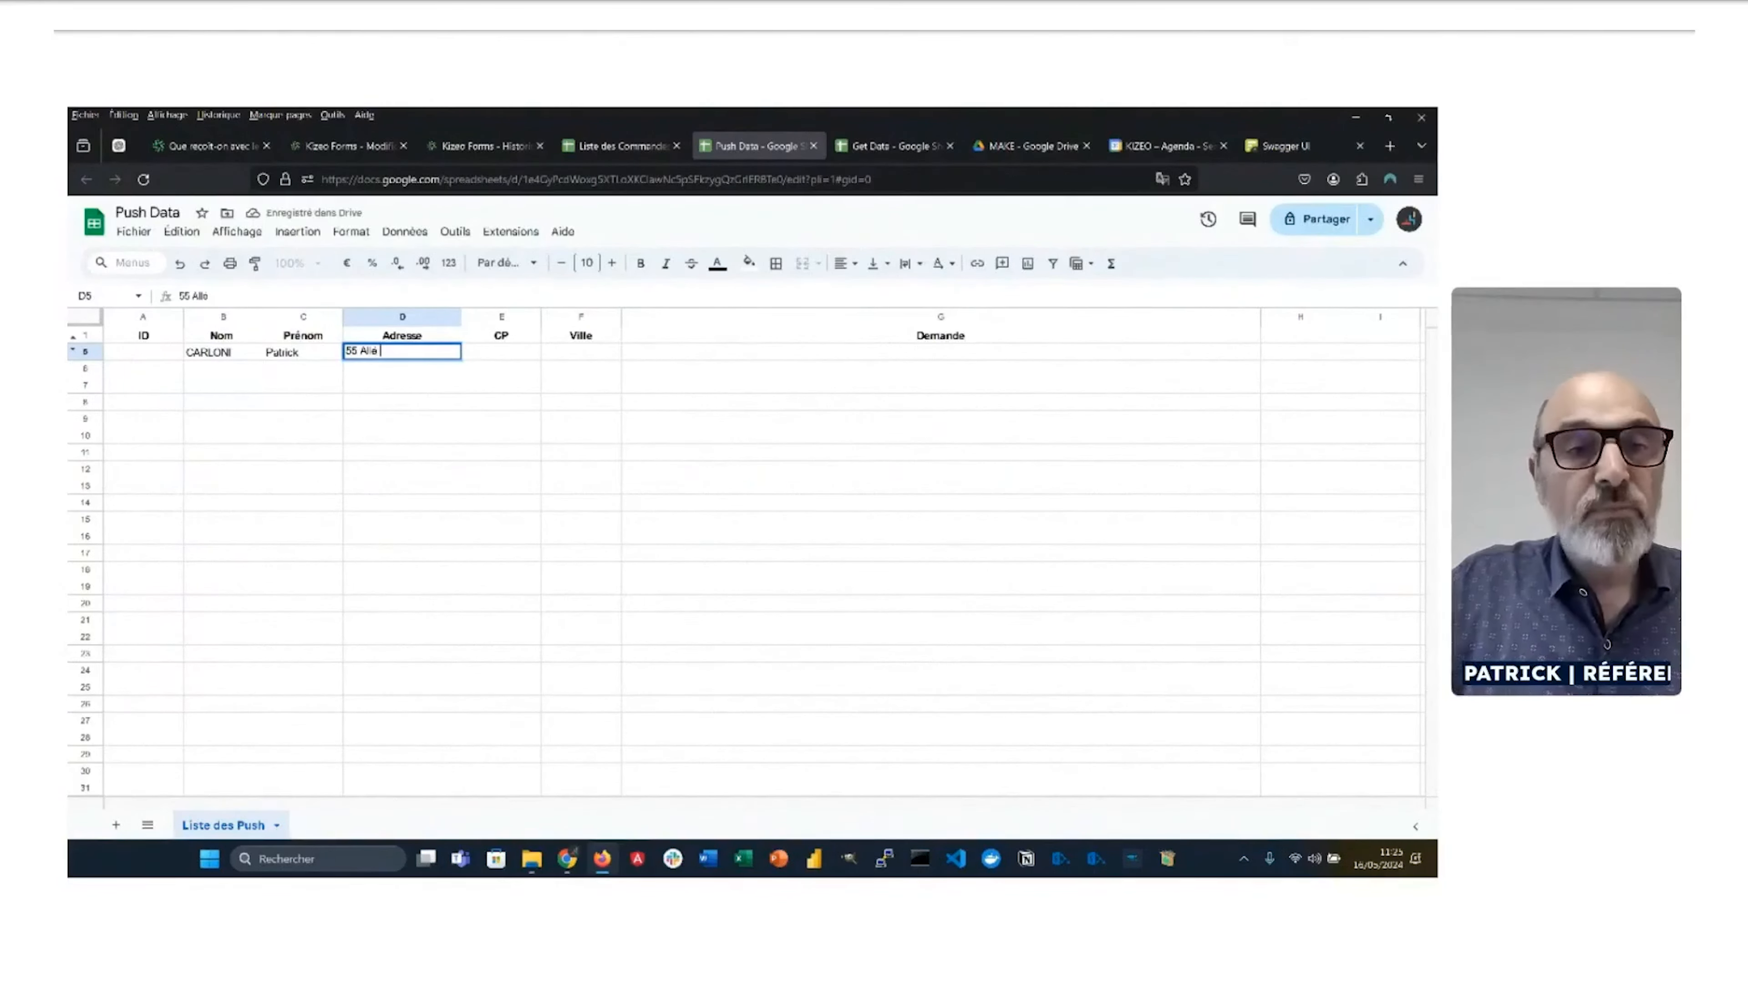
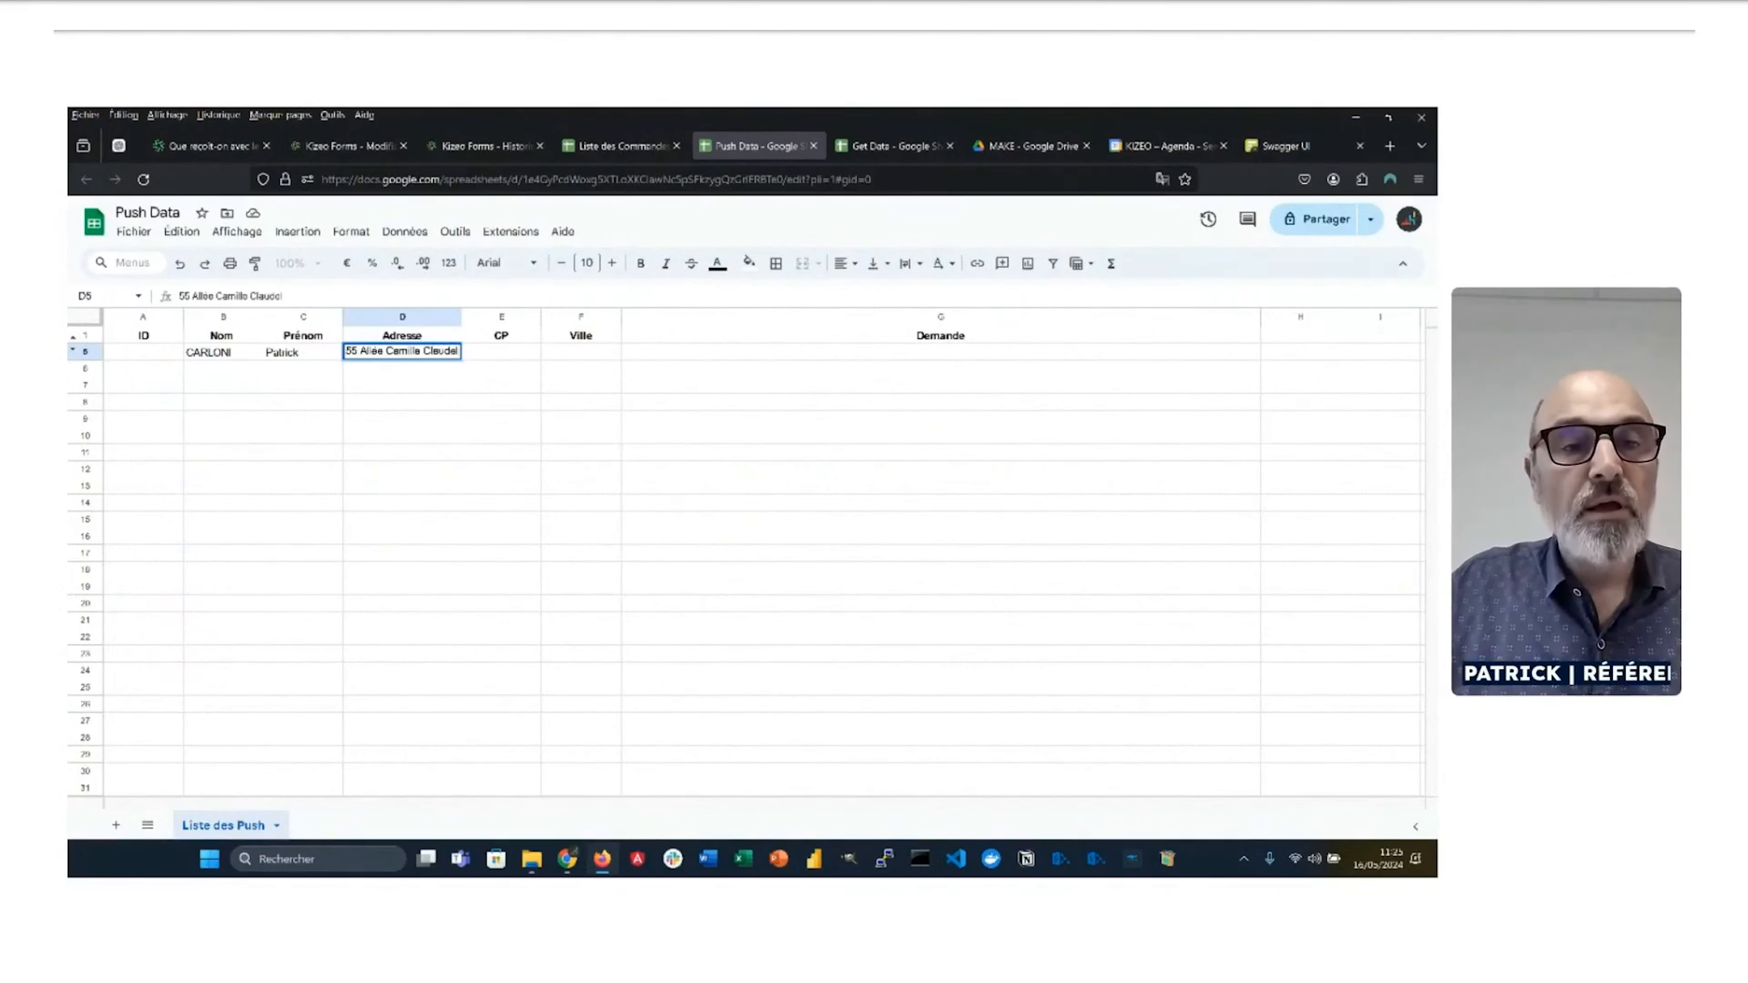
key(Tab)
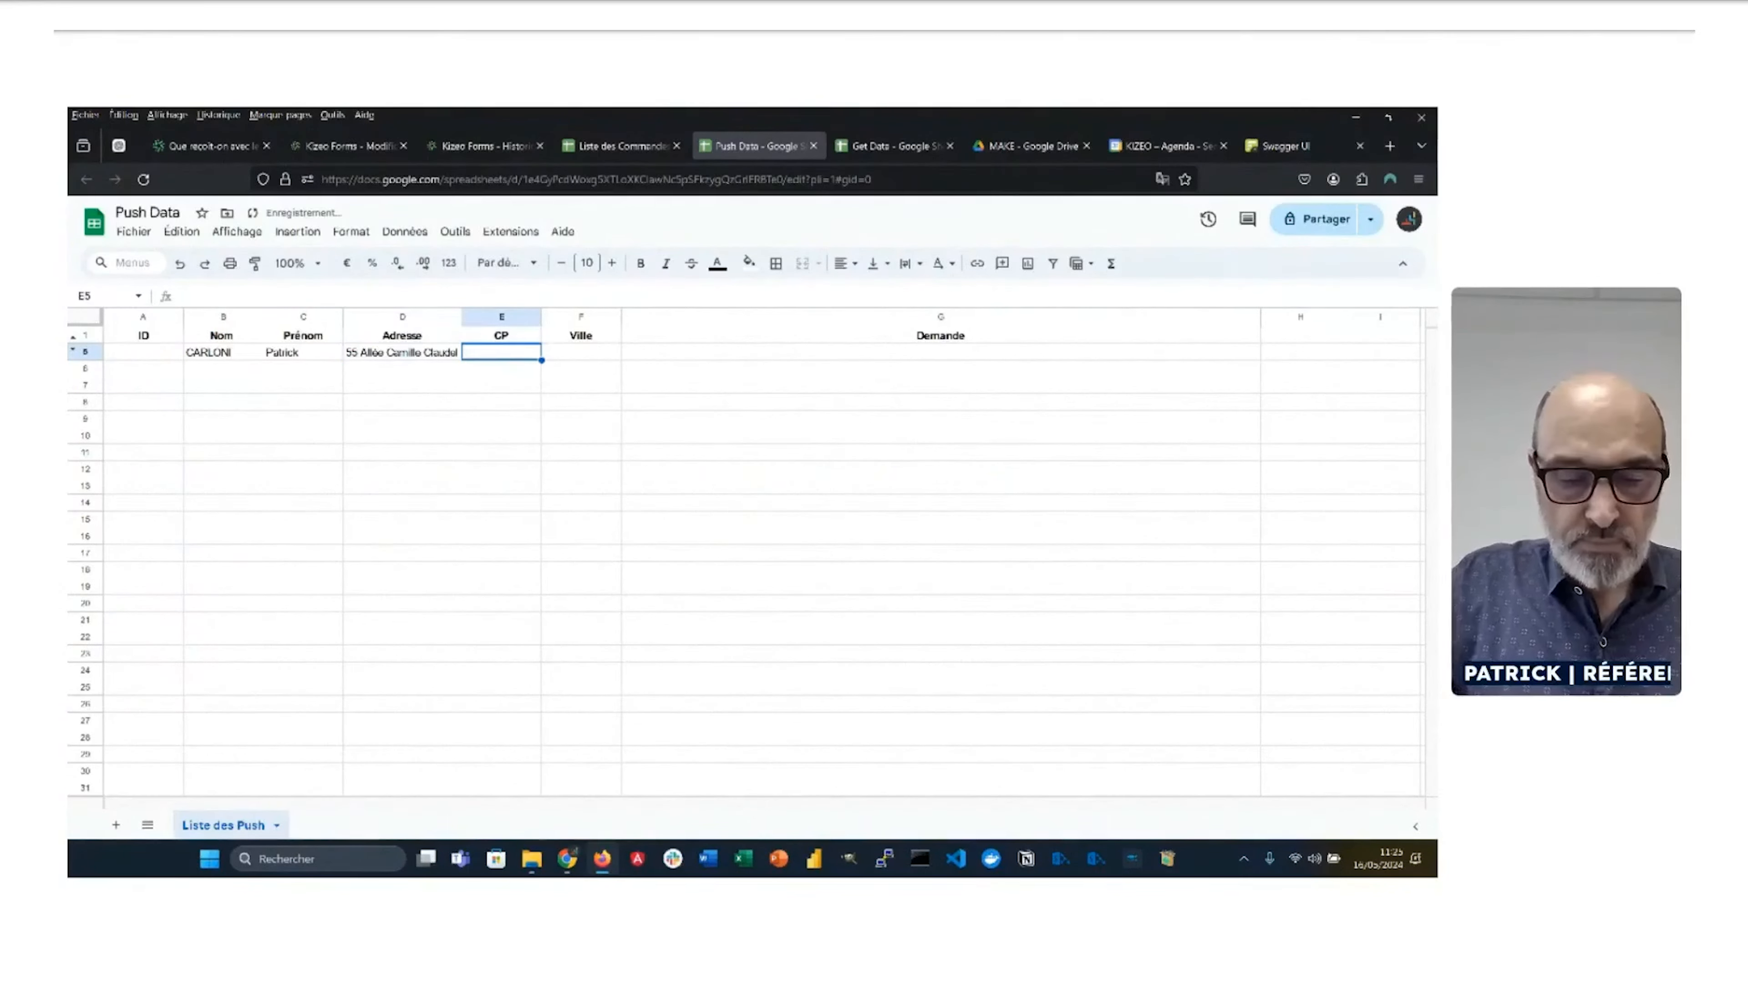
Step: Fill in the contact's postcode and city, and the request 'Le robinet de la cuisine fuit'
text(84000)
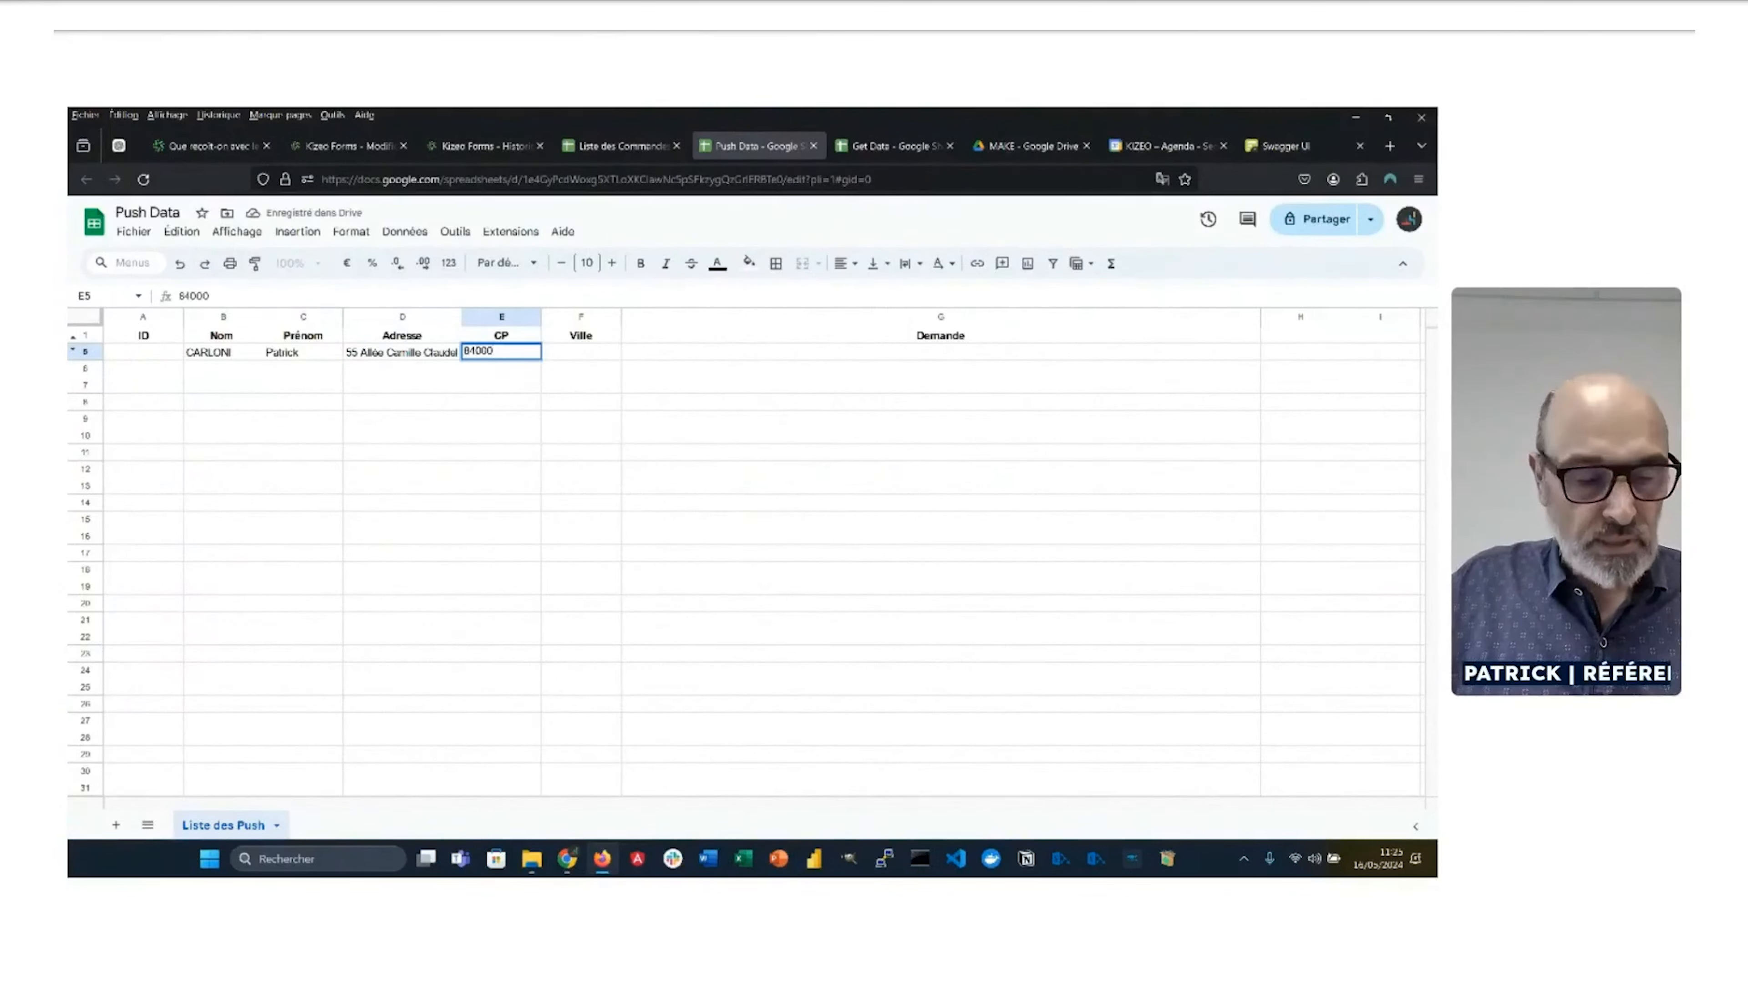
key(Tab)
text(AVIGNO)
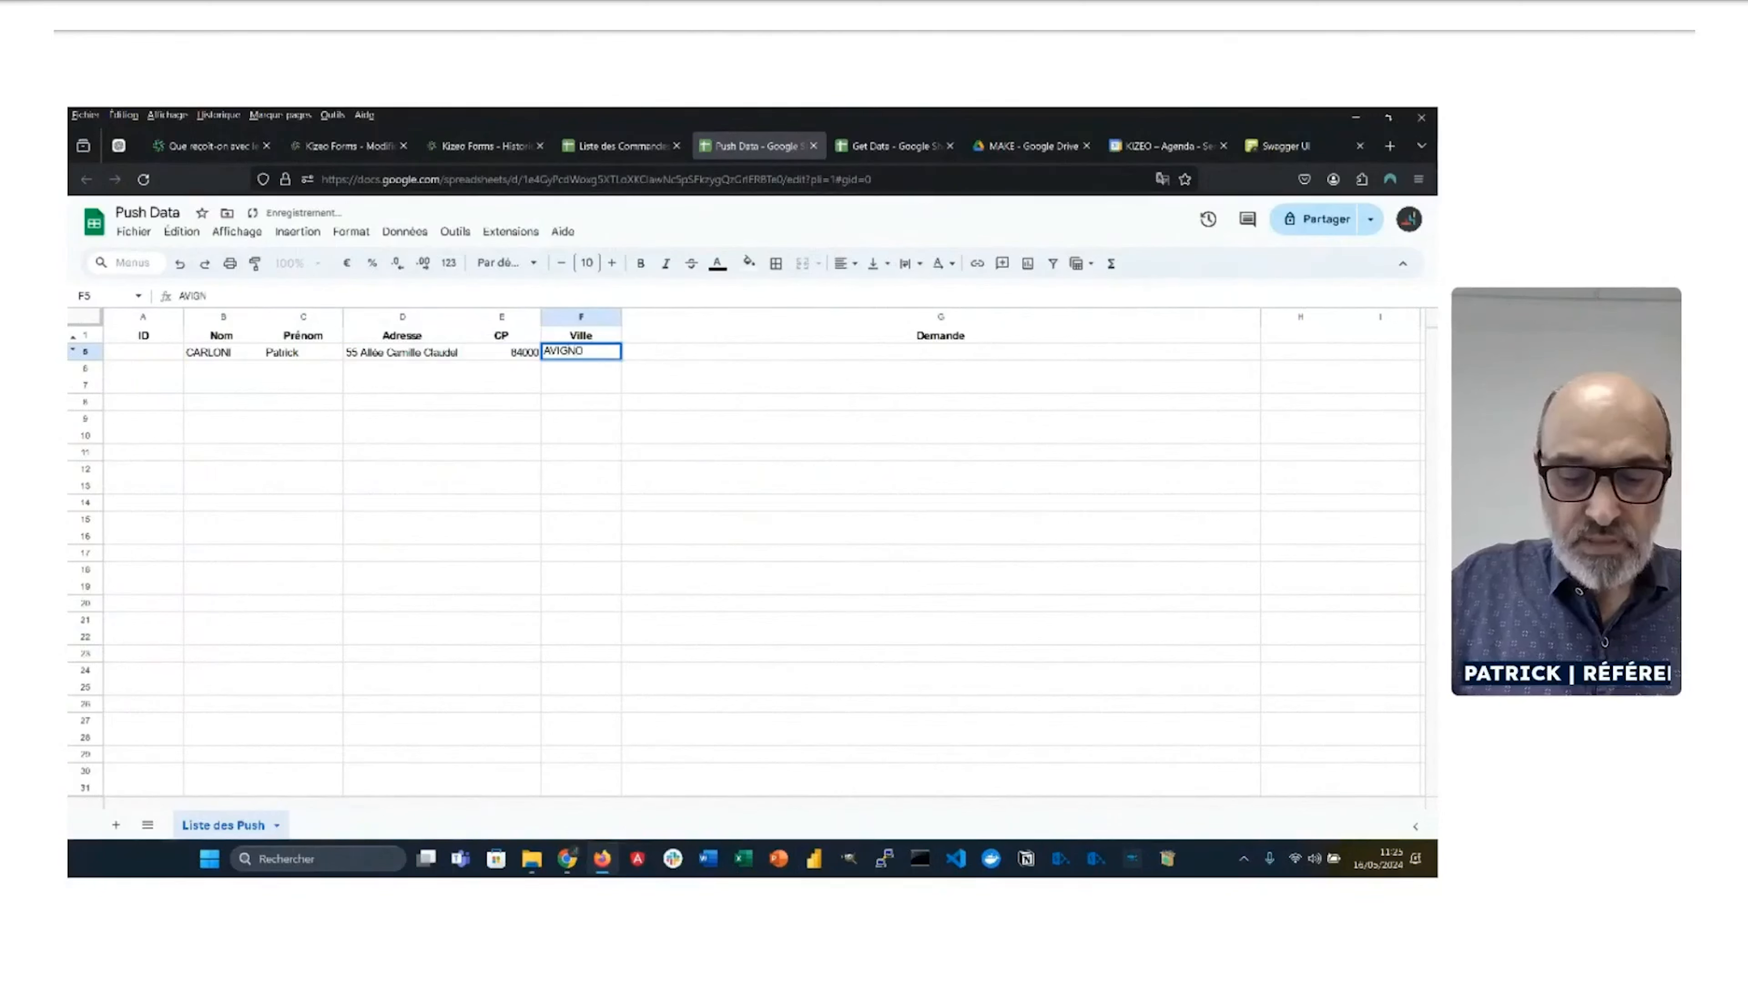
text(N)
key(Tab)
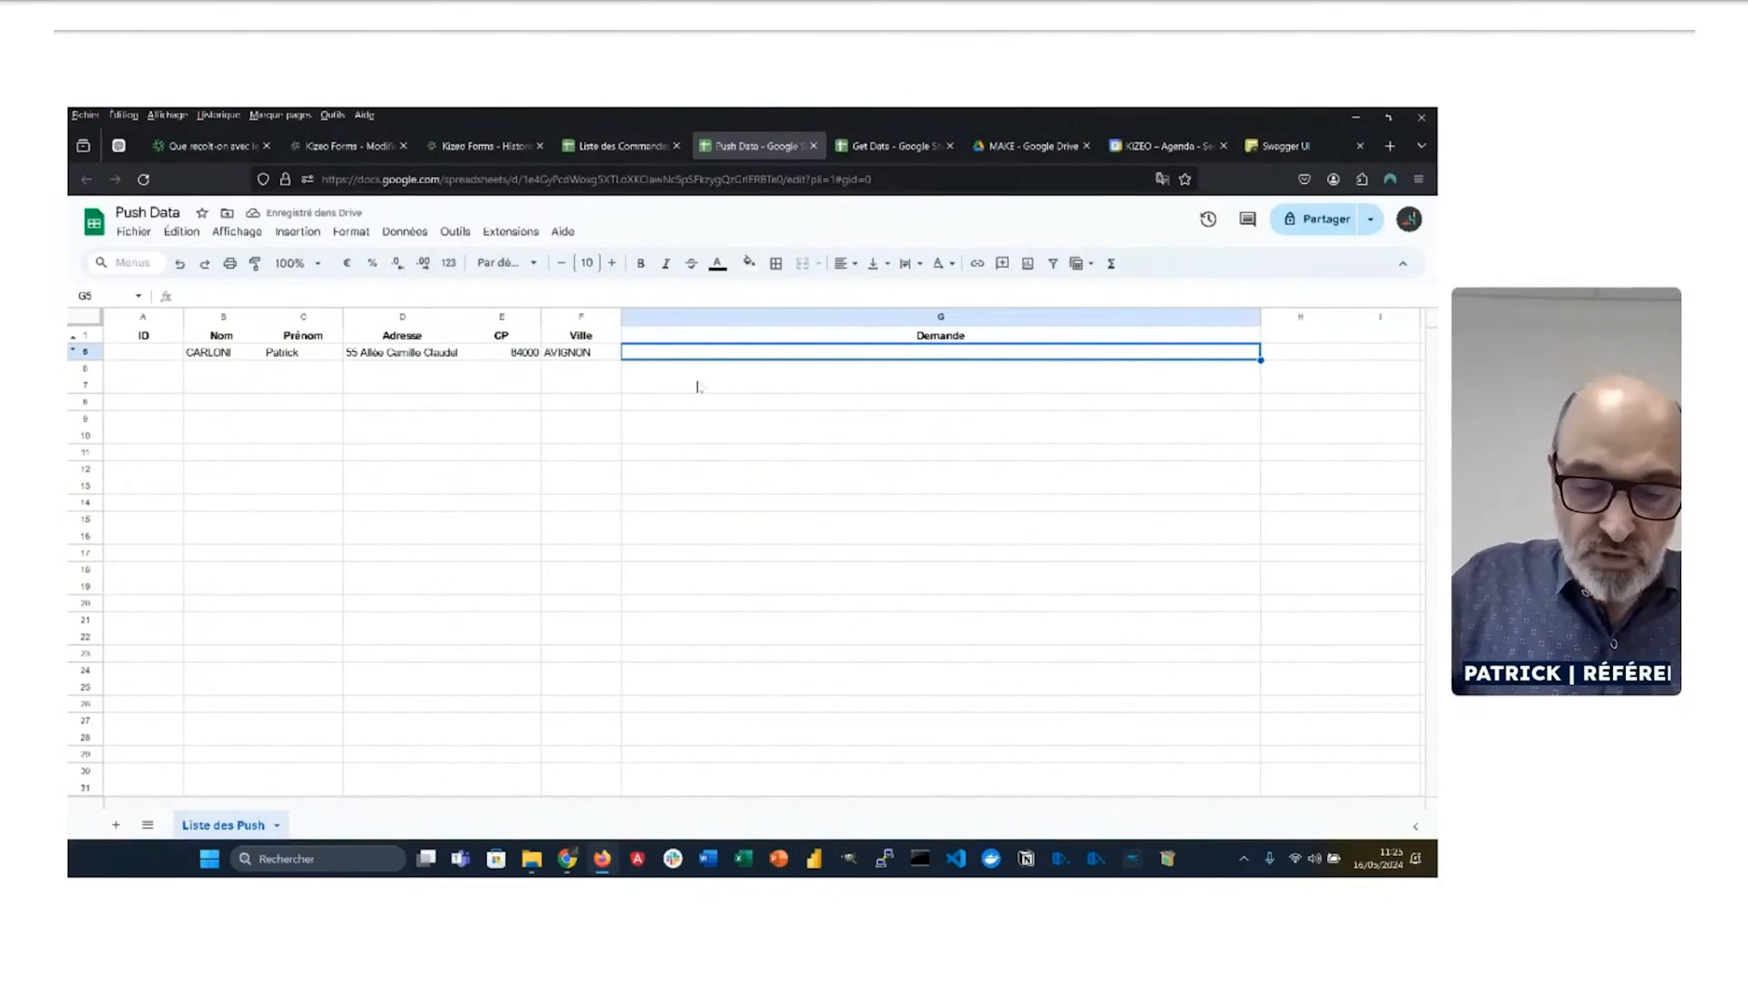
text(Le)
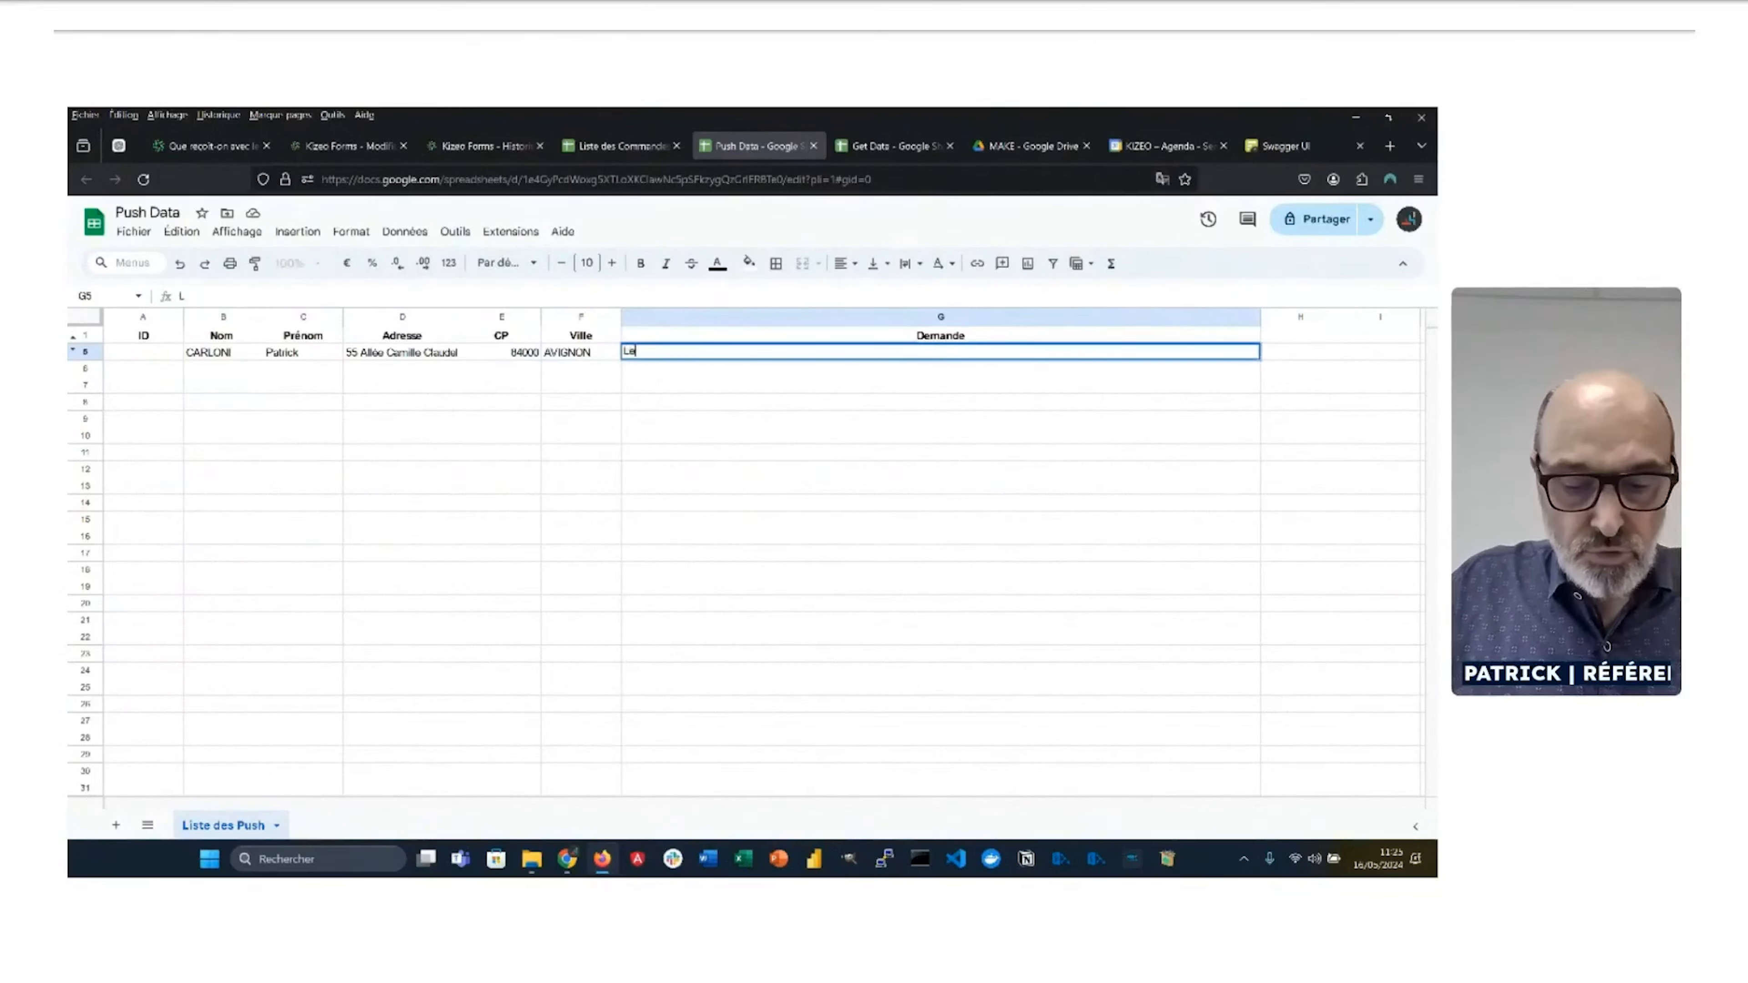
text( robinet de)
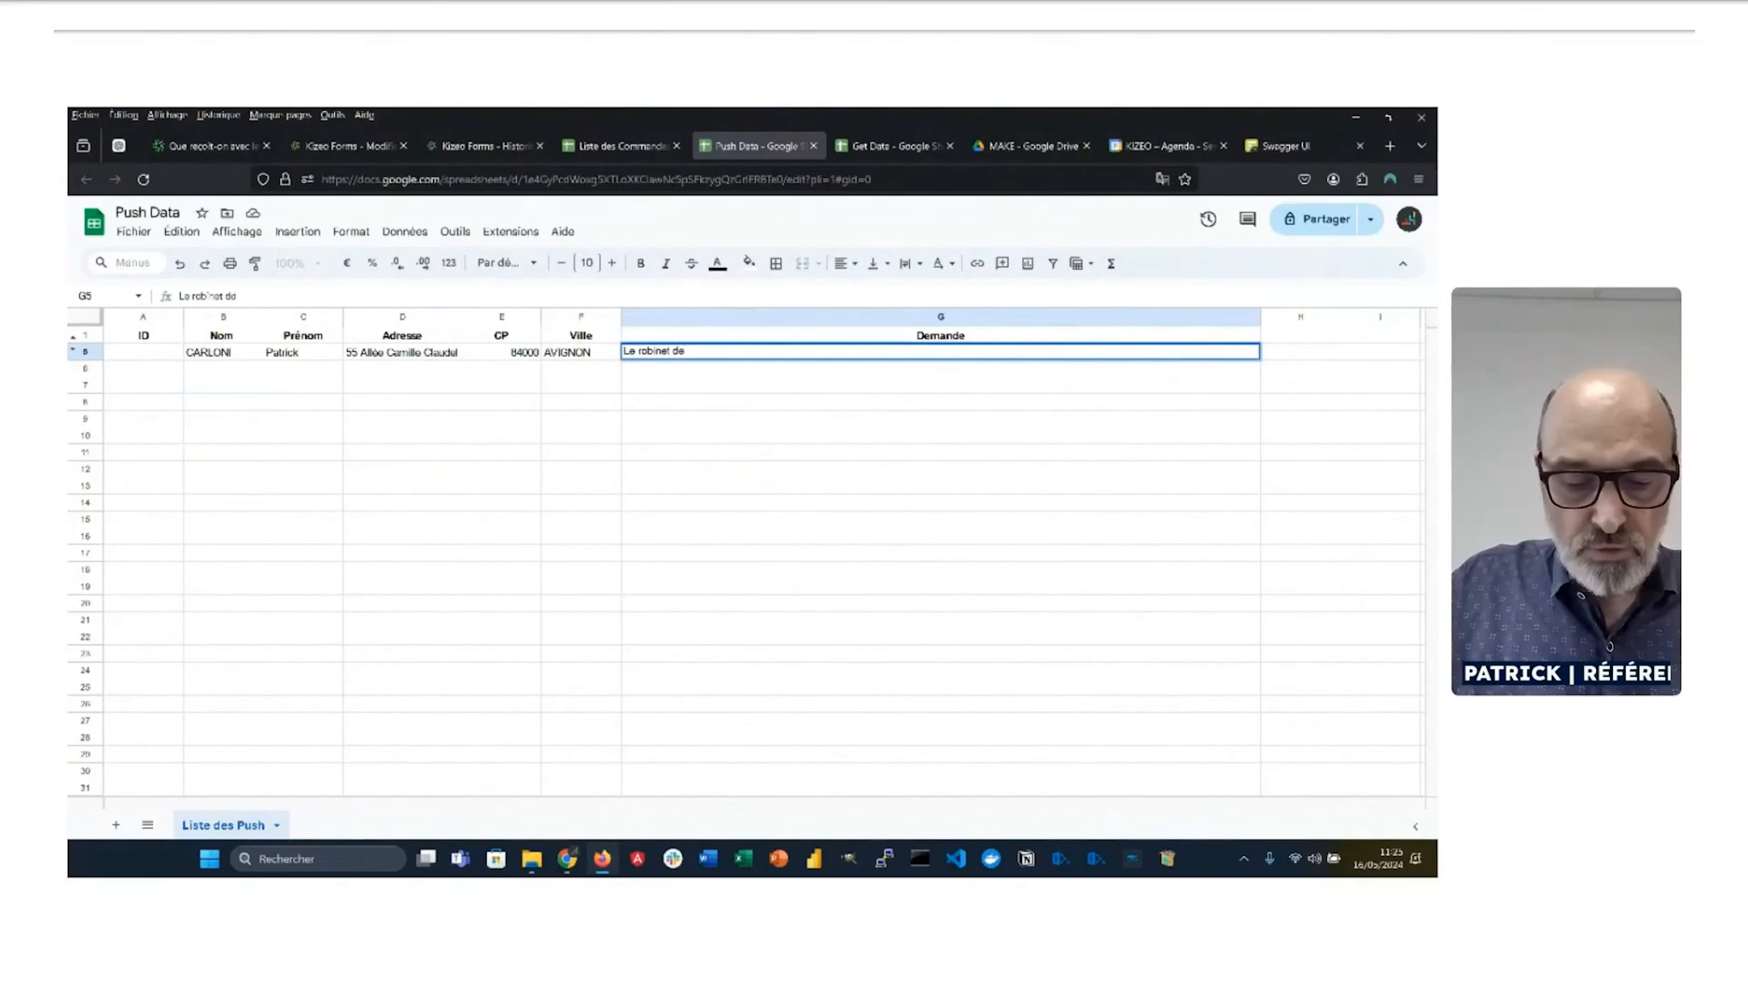
text( la cuis)
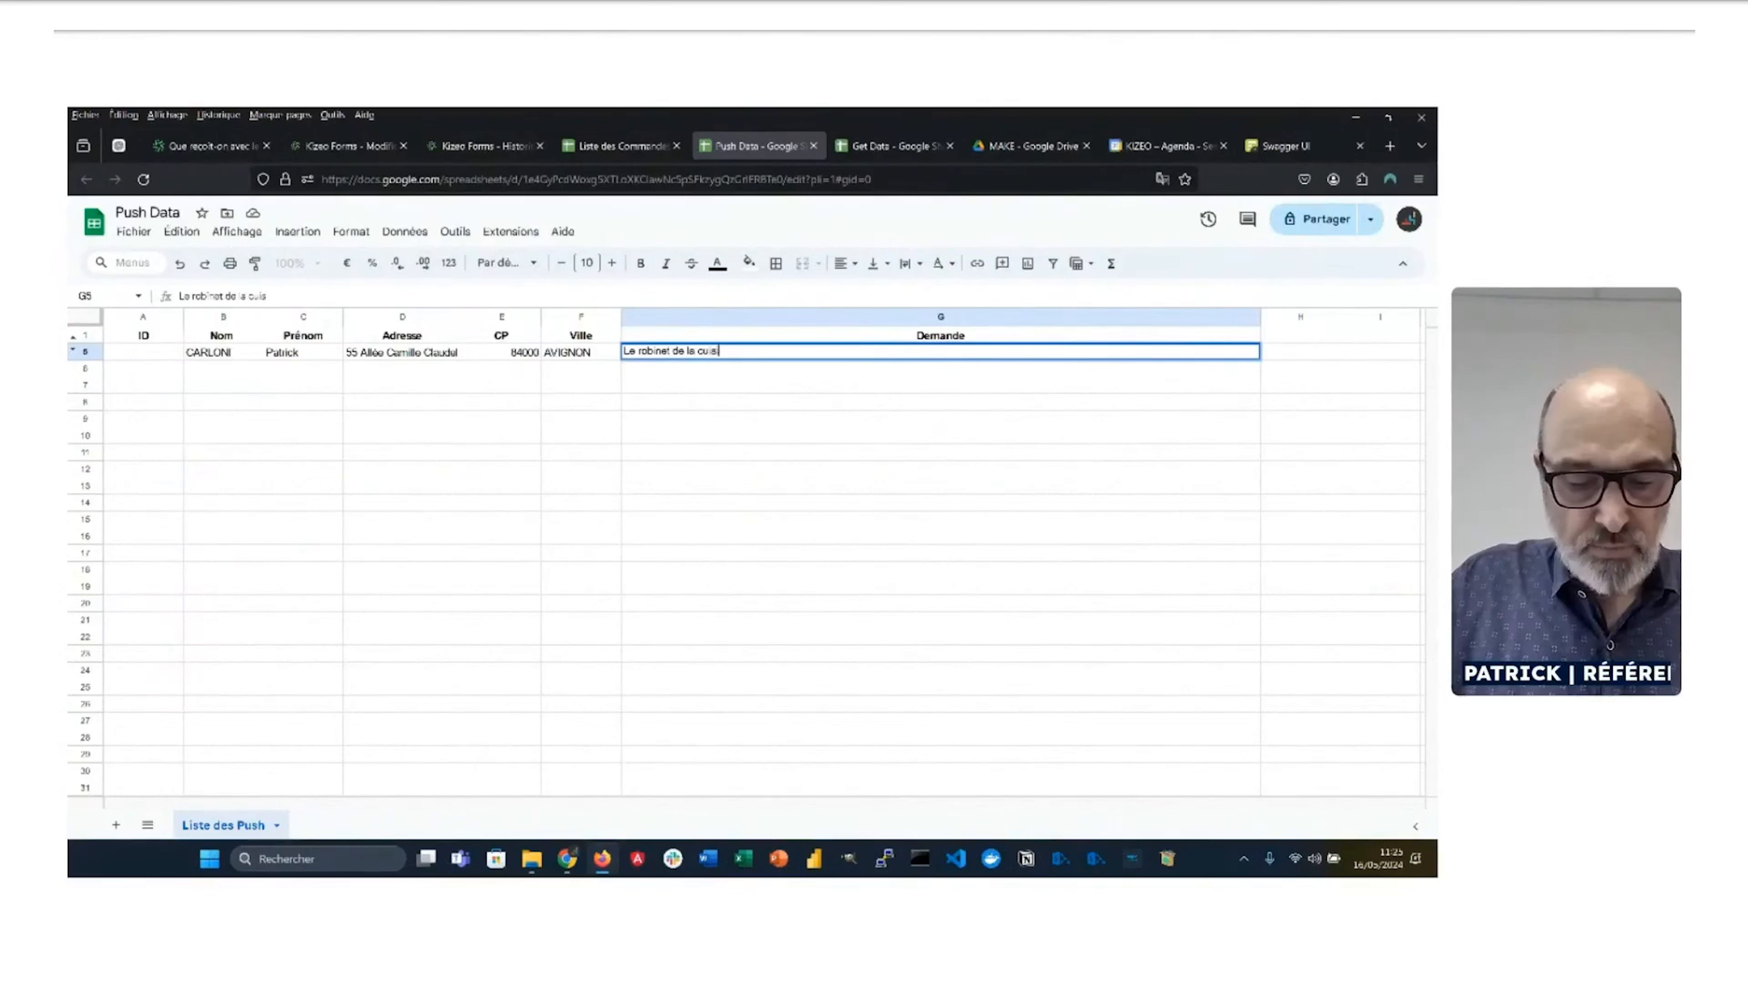
text(ine fuit.)
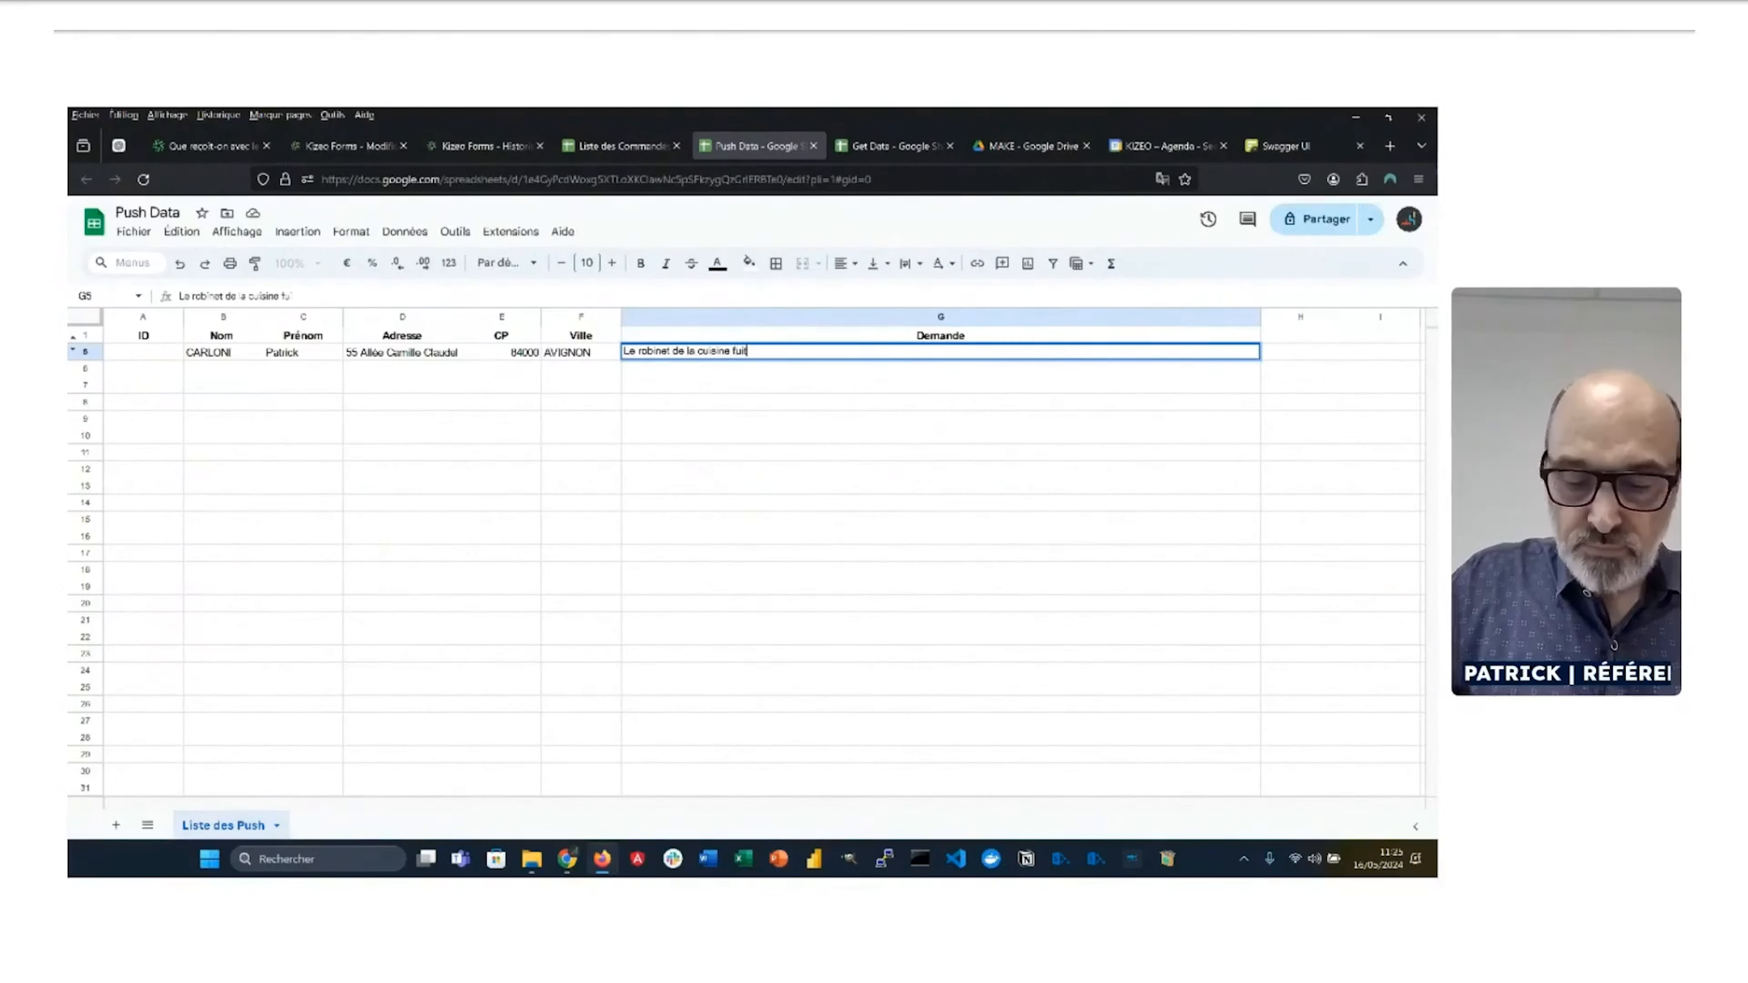
click(709, 387)
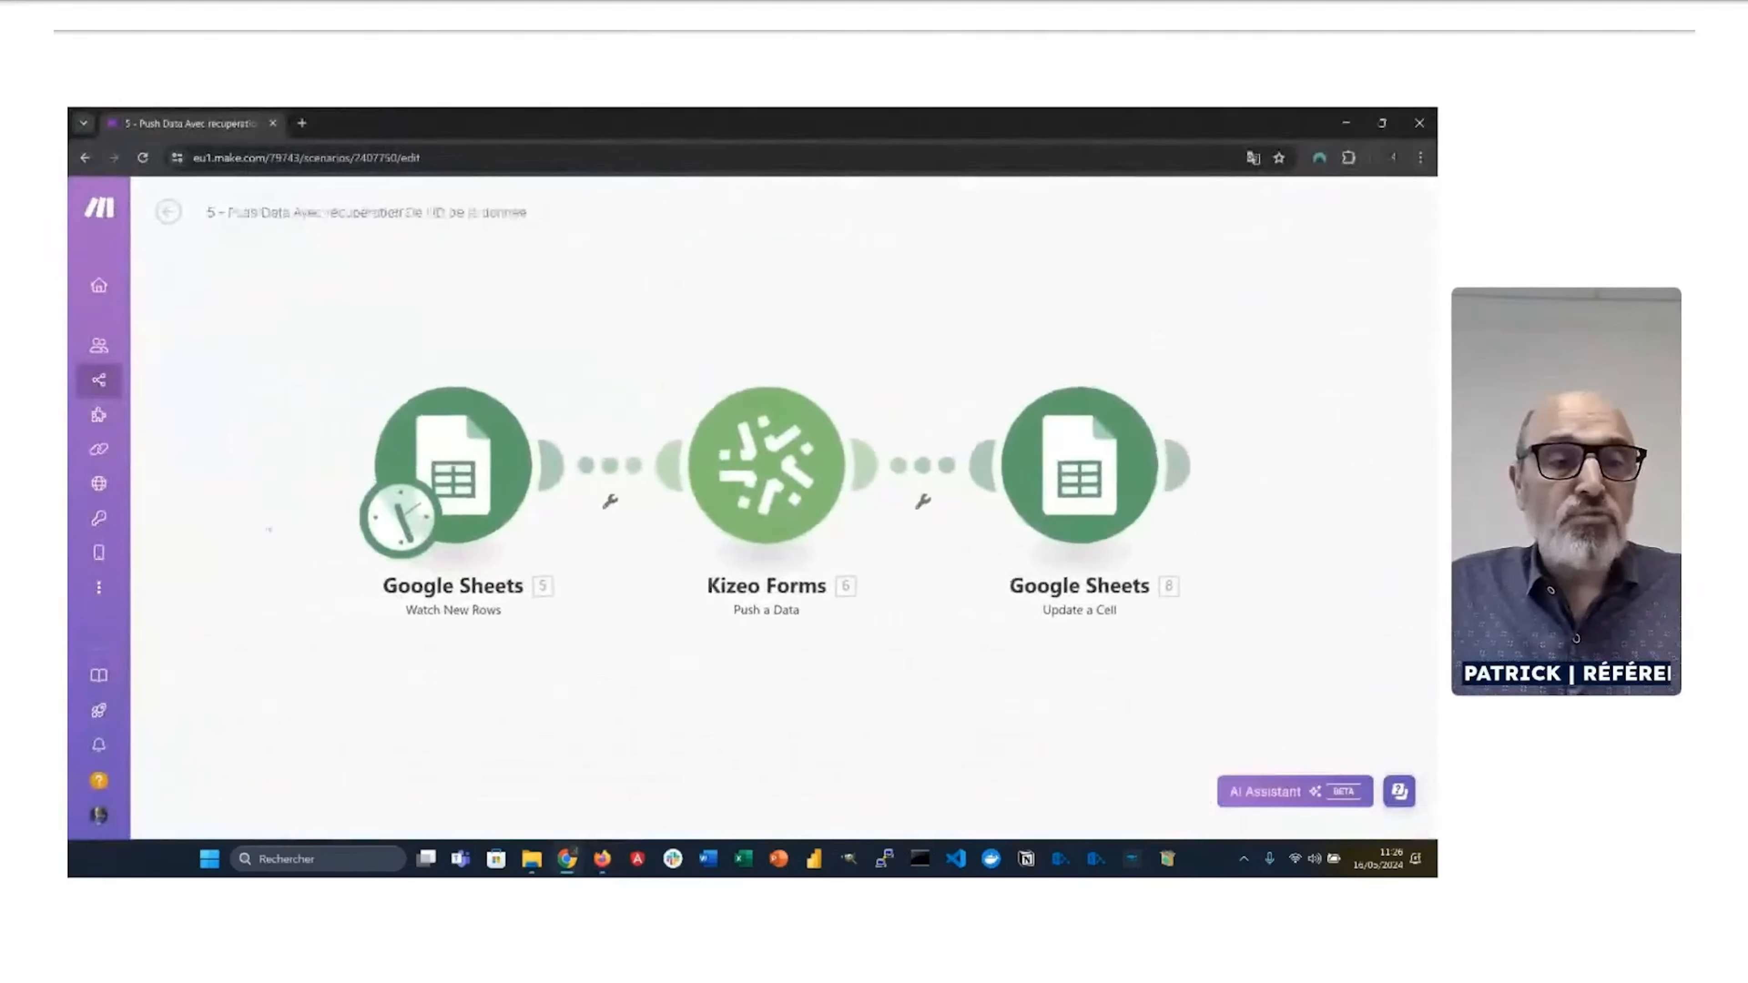
Step: Keep the trigger schedule at 15 minutes and run the scenario once
click(436, 532)
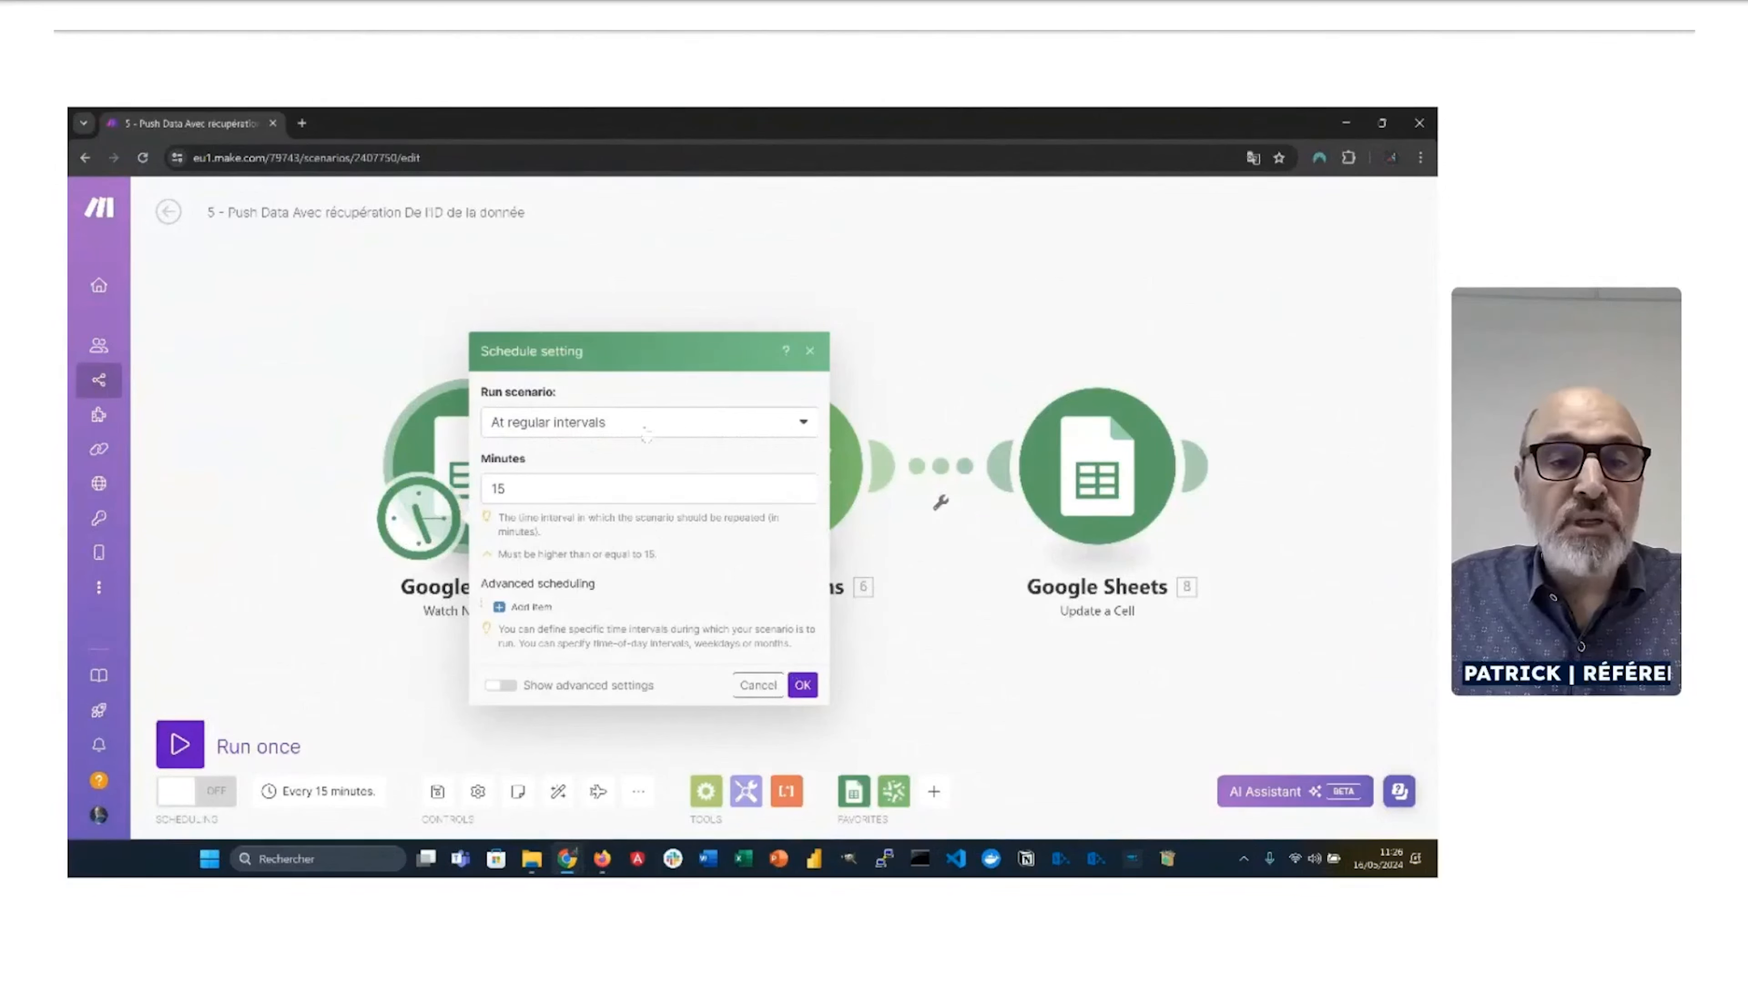
click(803, 685)
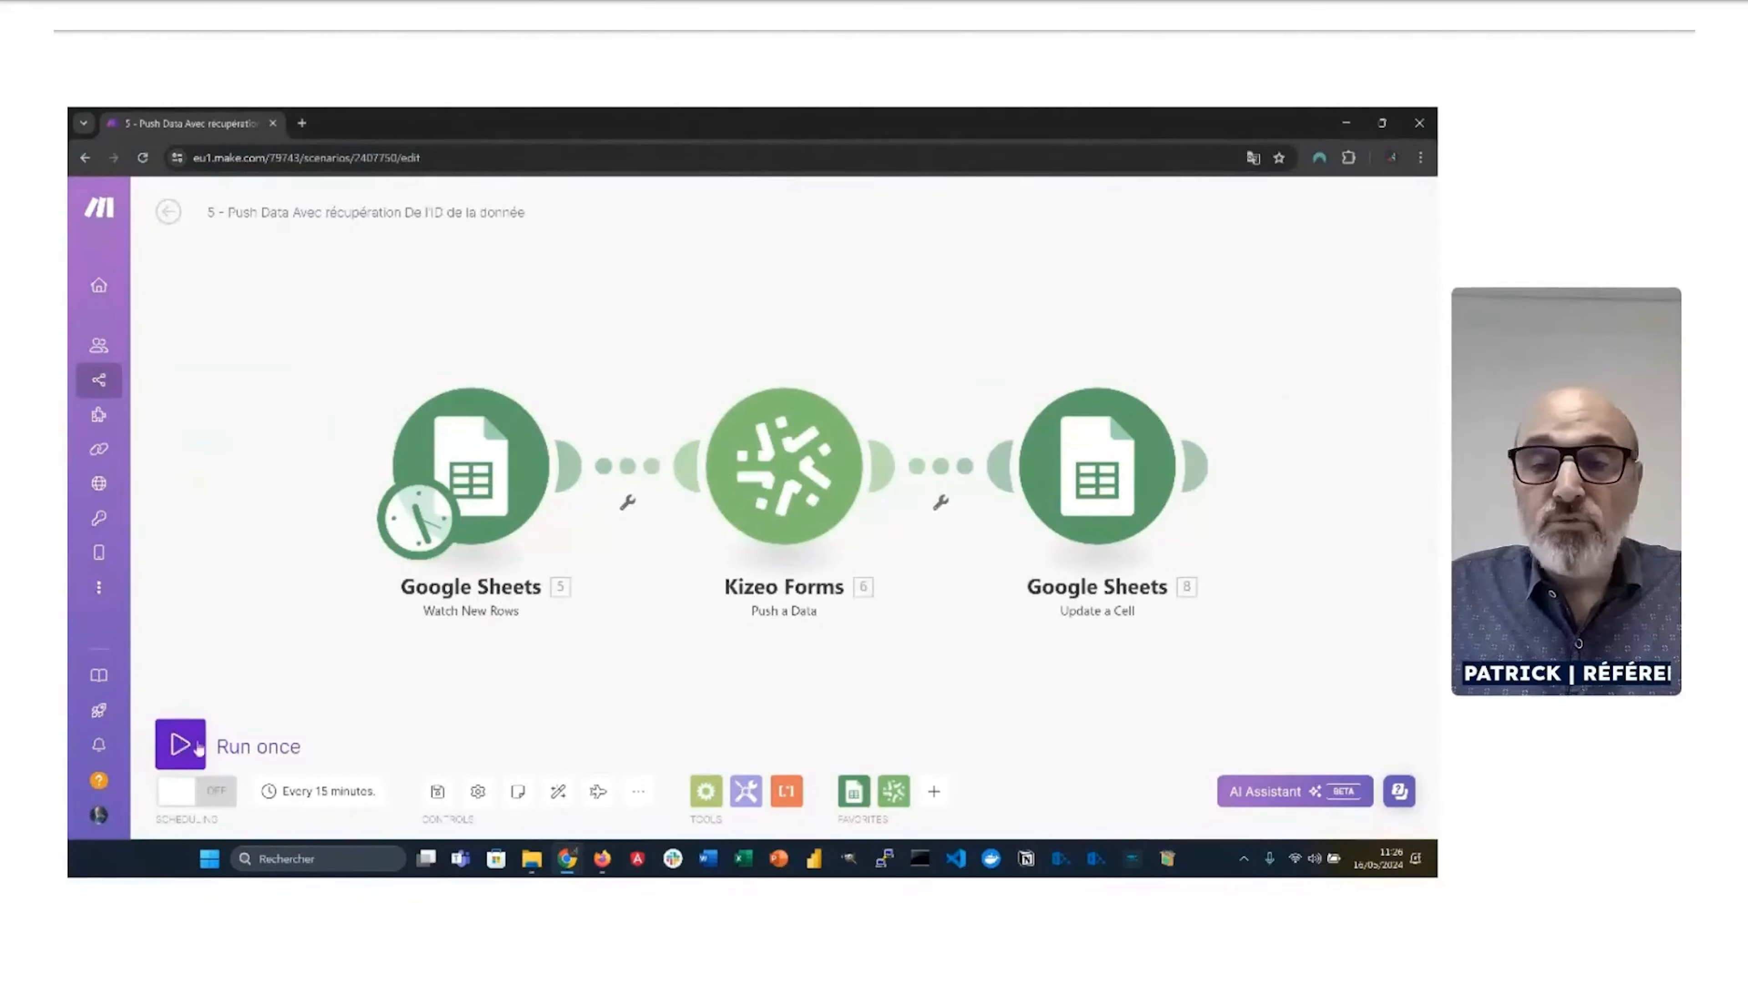
key(alt+Tab)
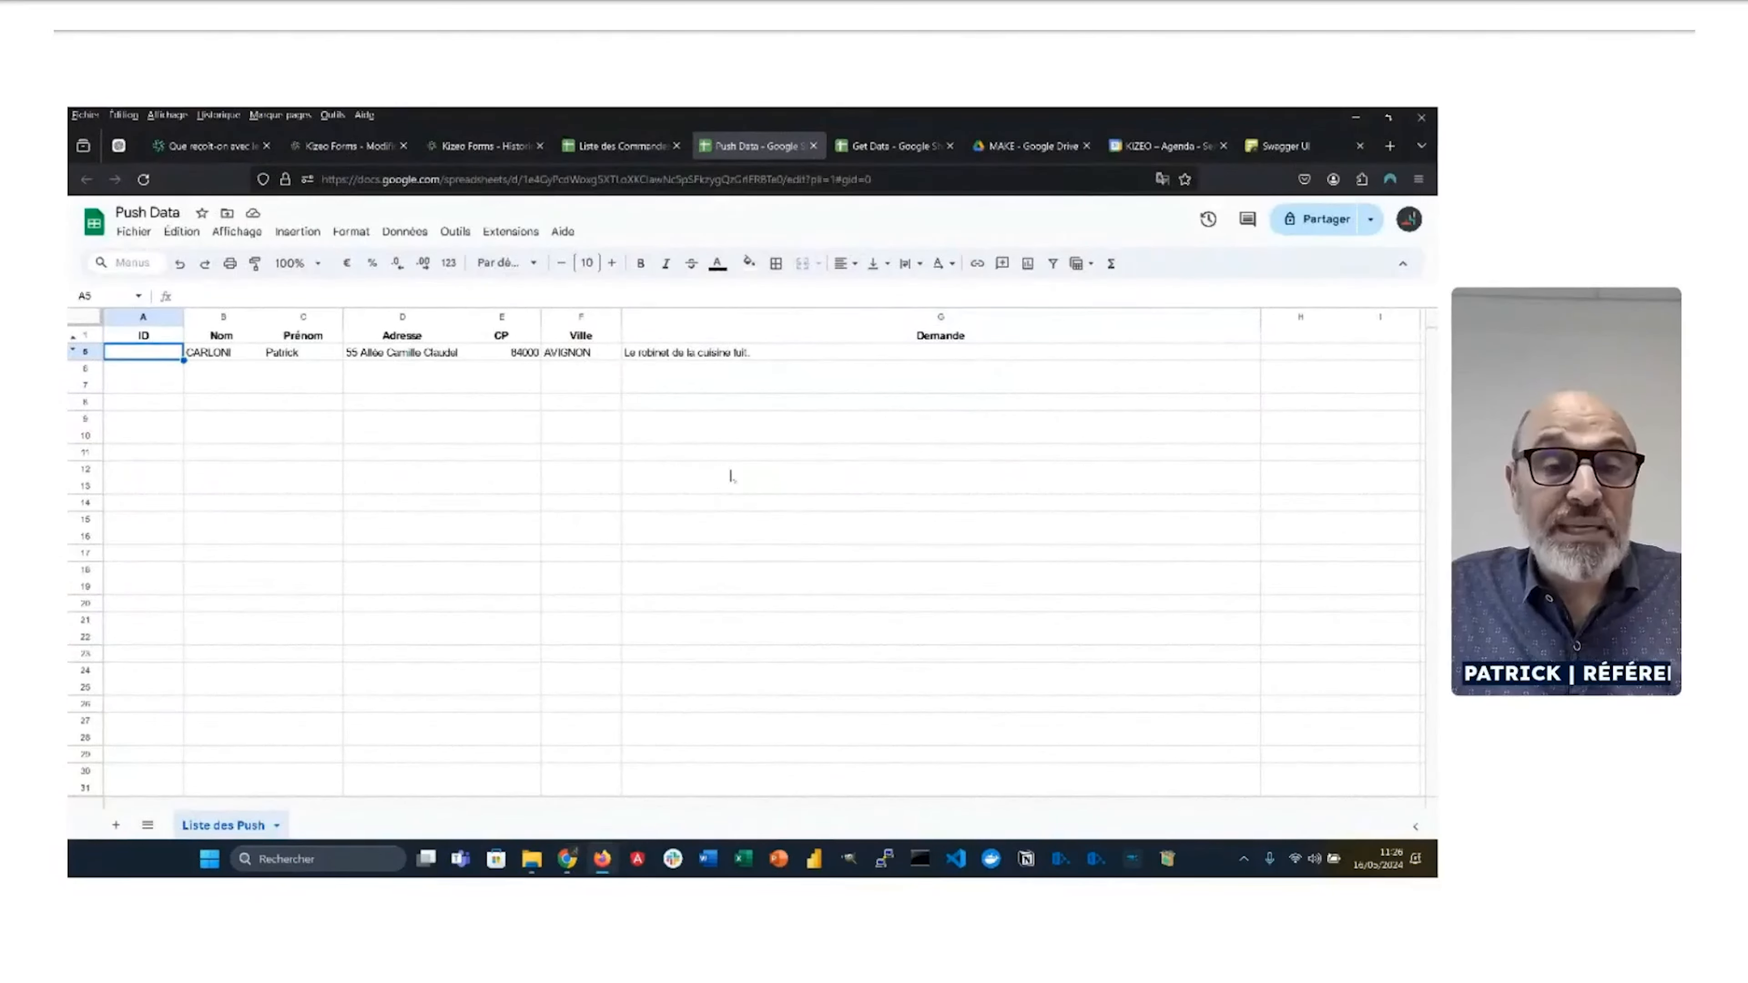
key(alt+Tab)
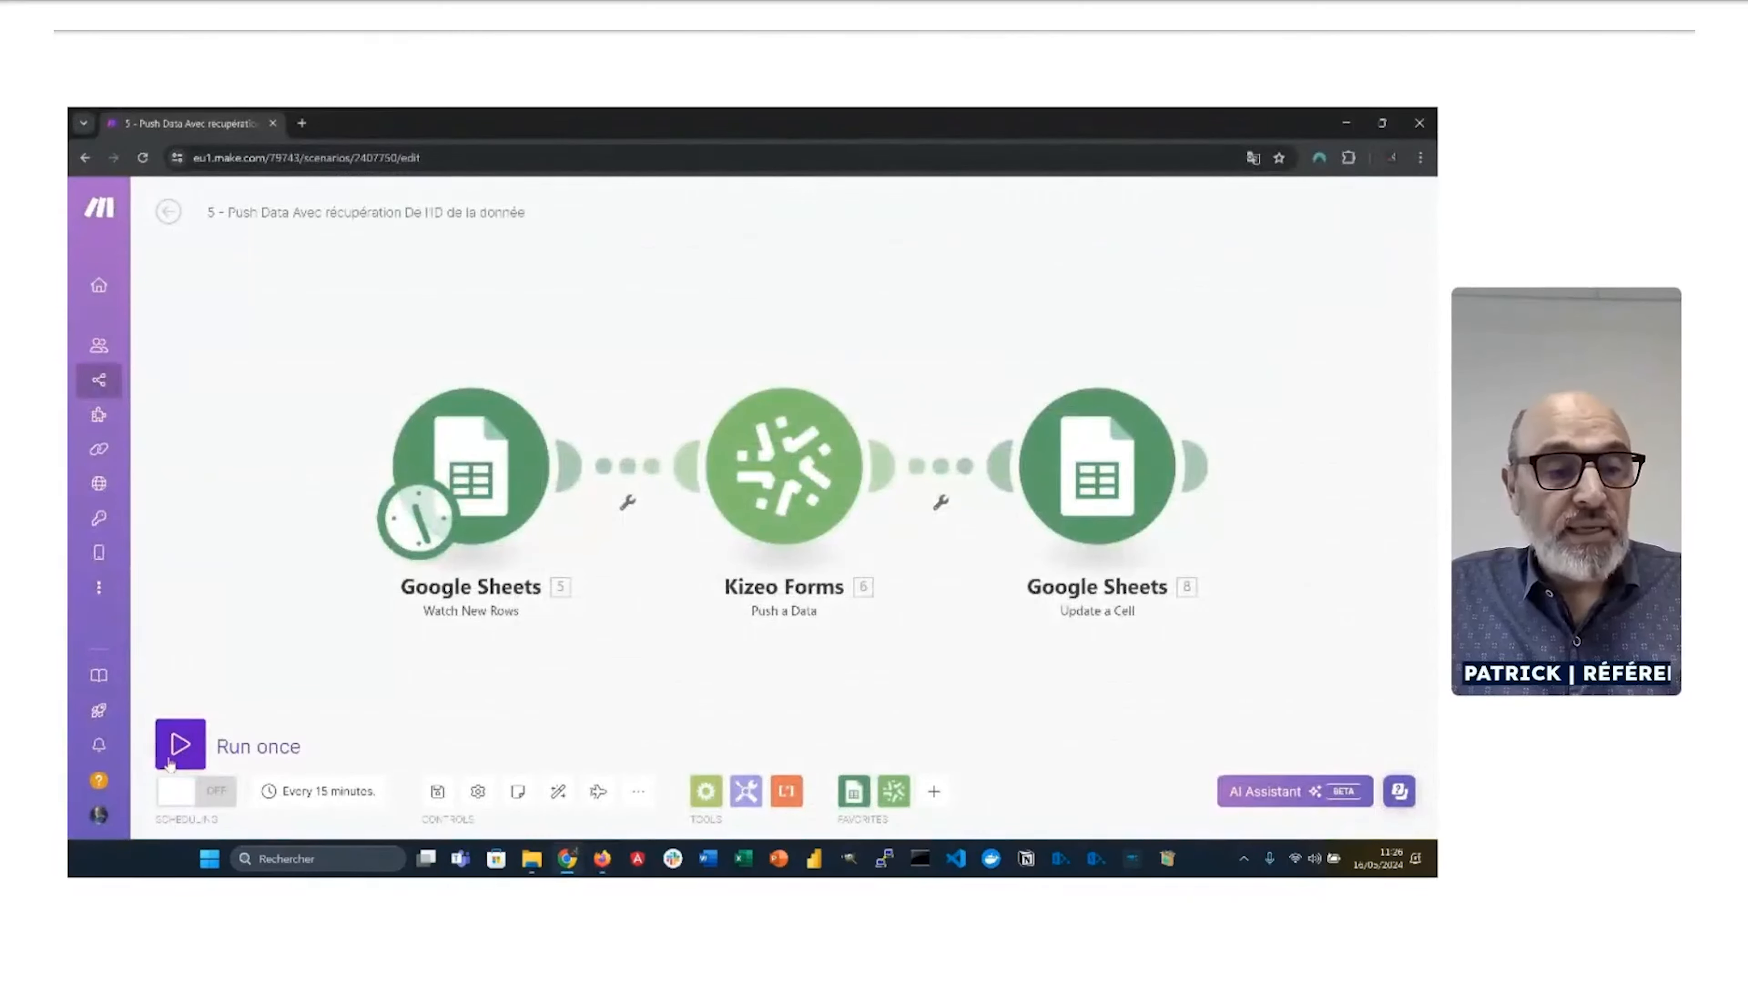
click(179, 746)
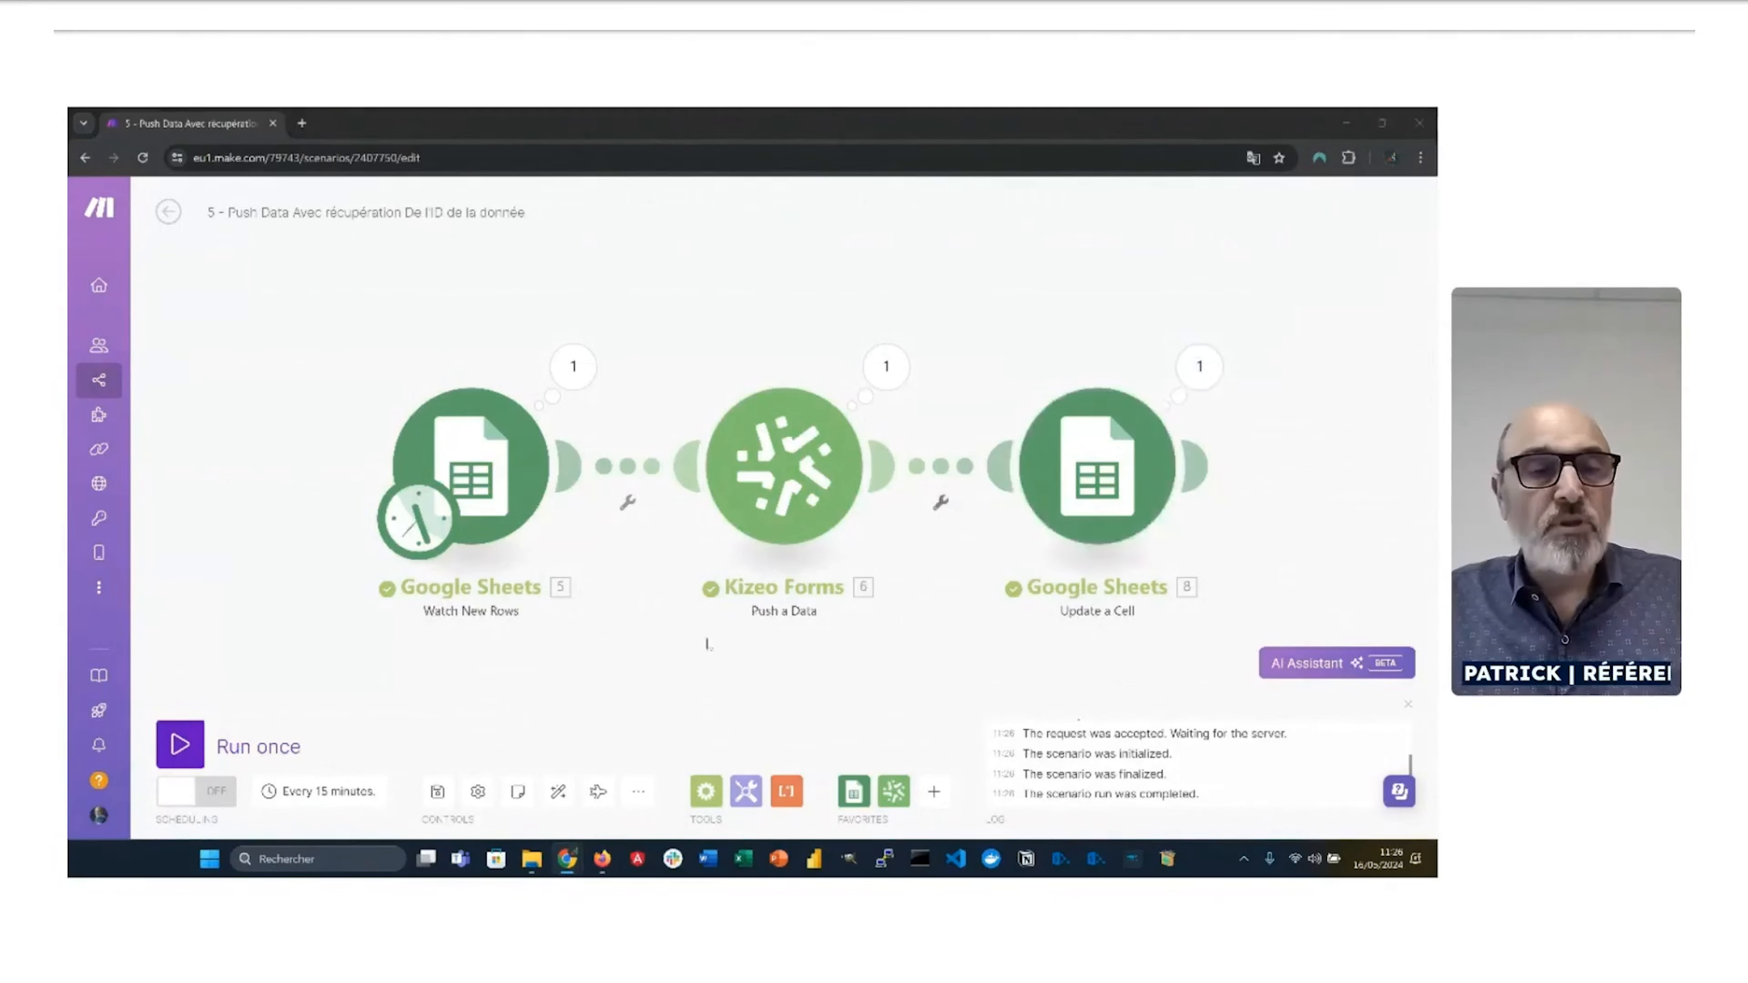
Step: Check the Push Data sheet, then open the Watch New Rows module settings
key(alt+Tab)
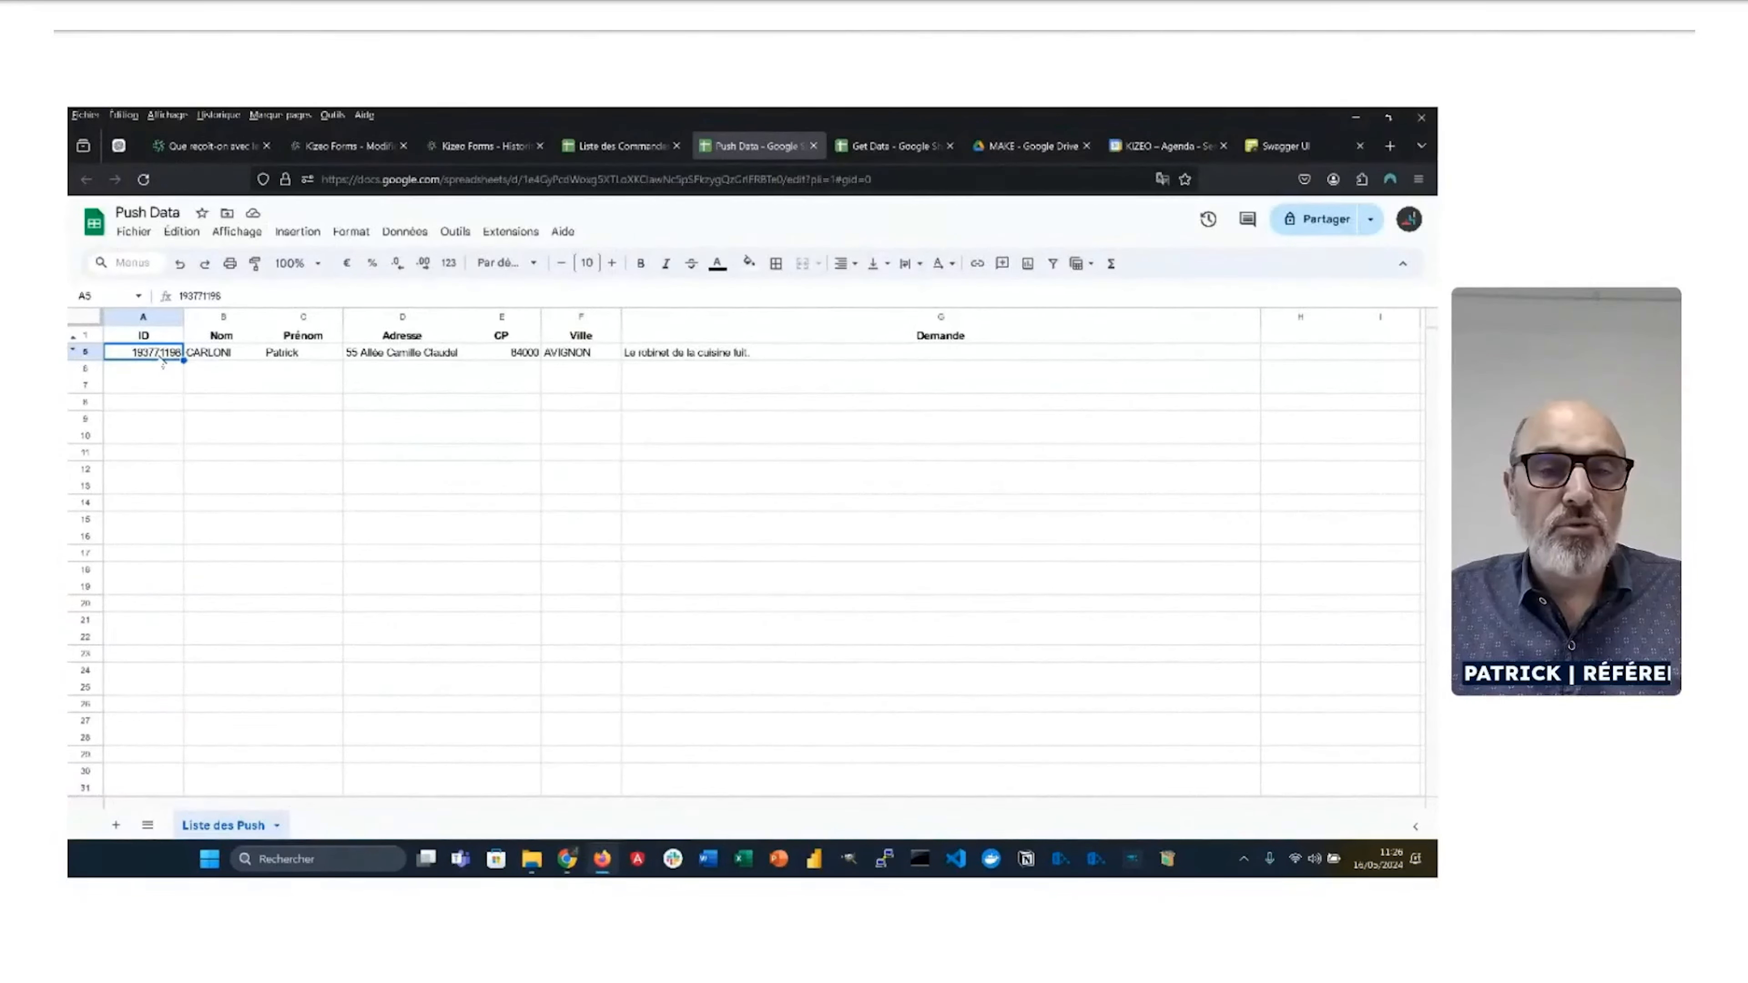
key(alt+Tab)
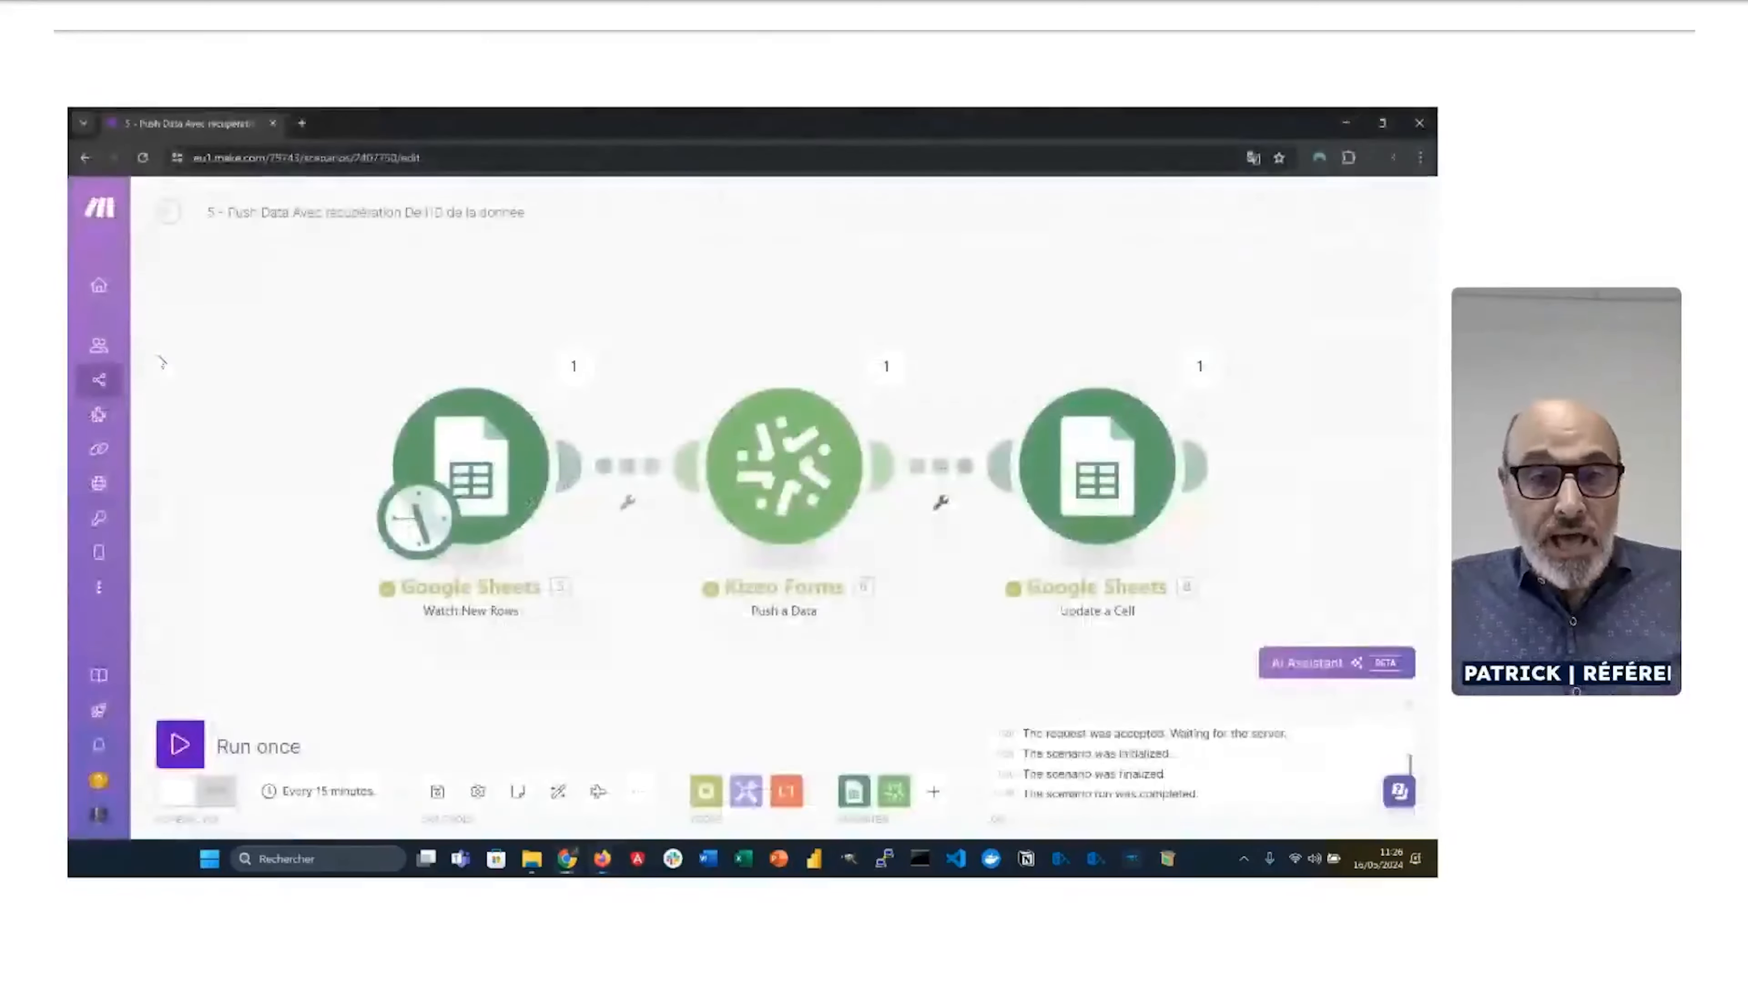
click(473, 480)
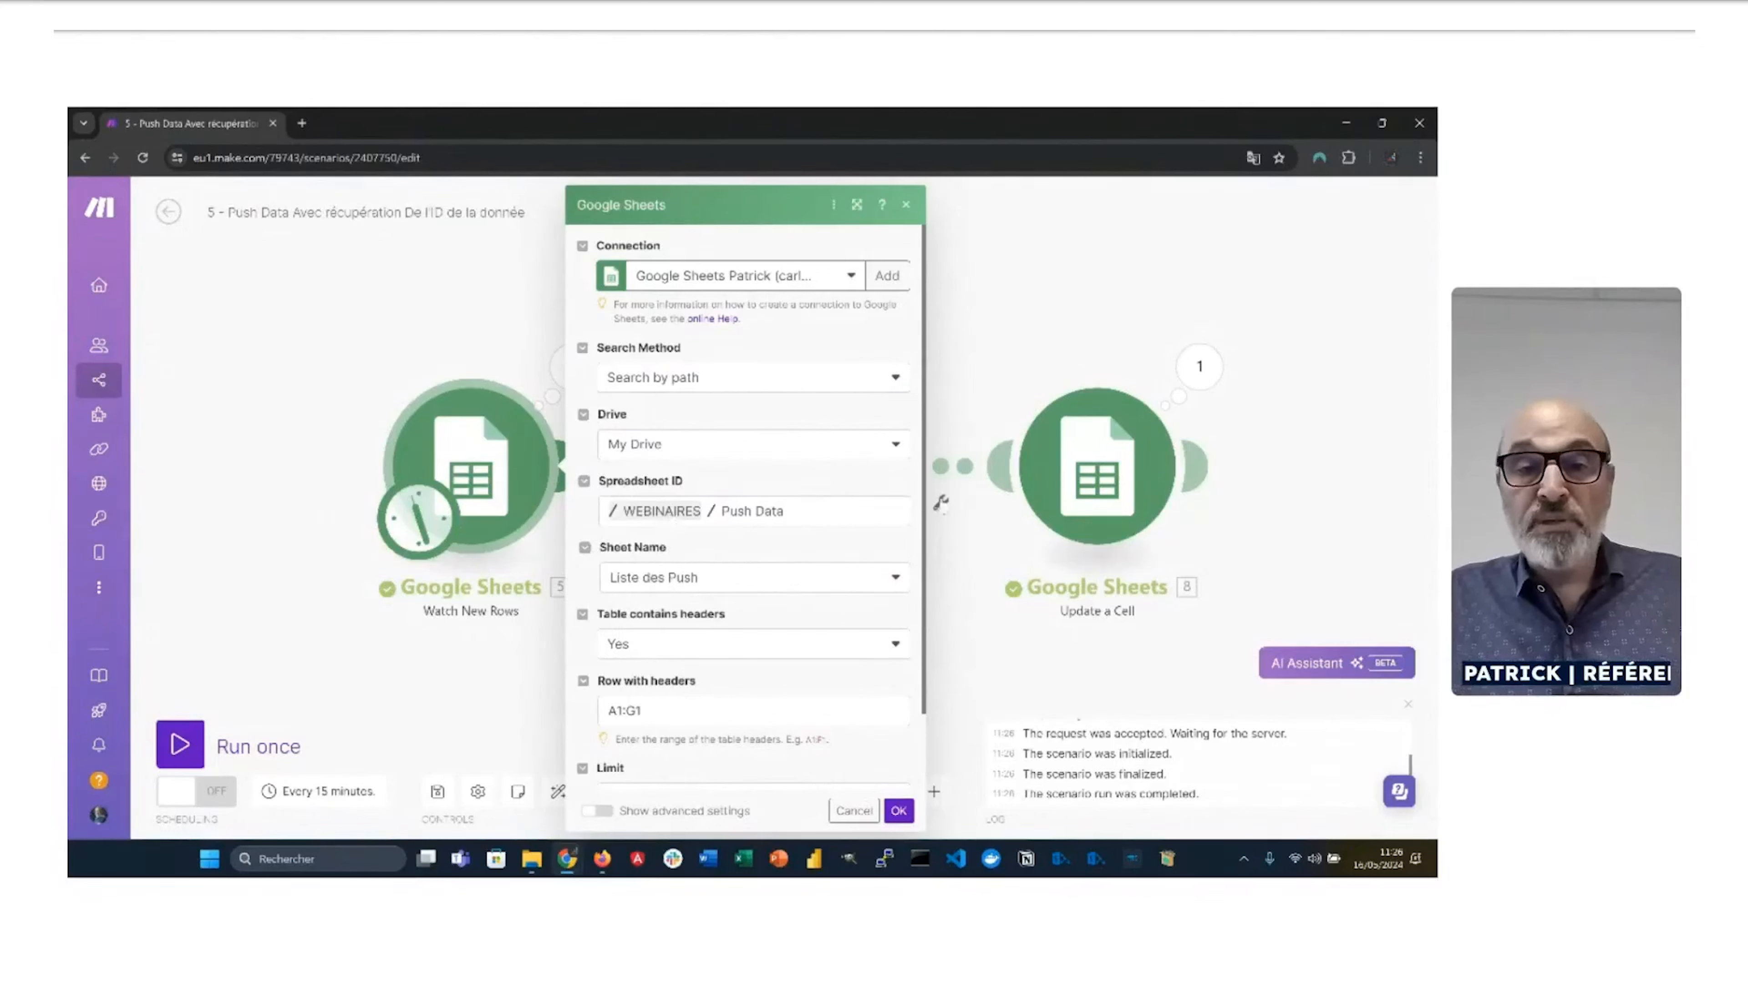
Step: Close Watch New Rows and scroll through the Kizeo Forms Push a Data field mappings
scroll(945, 499, down, 1)
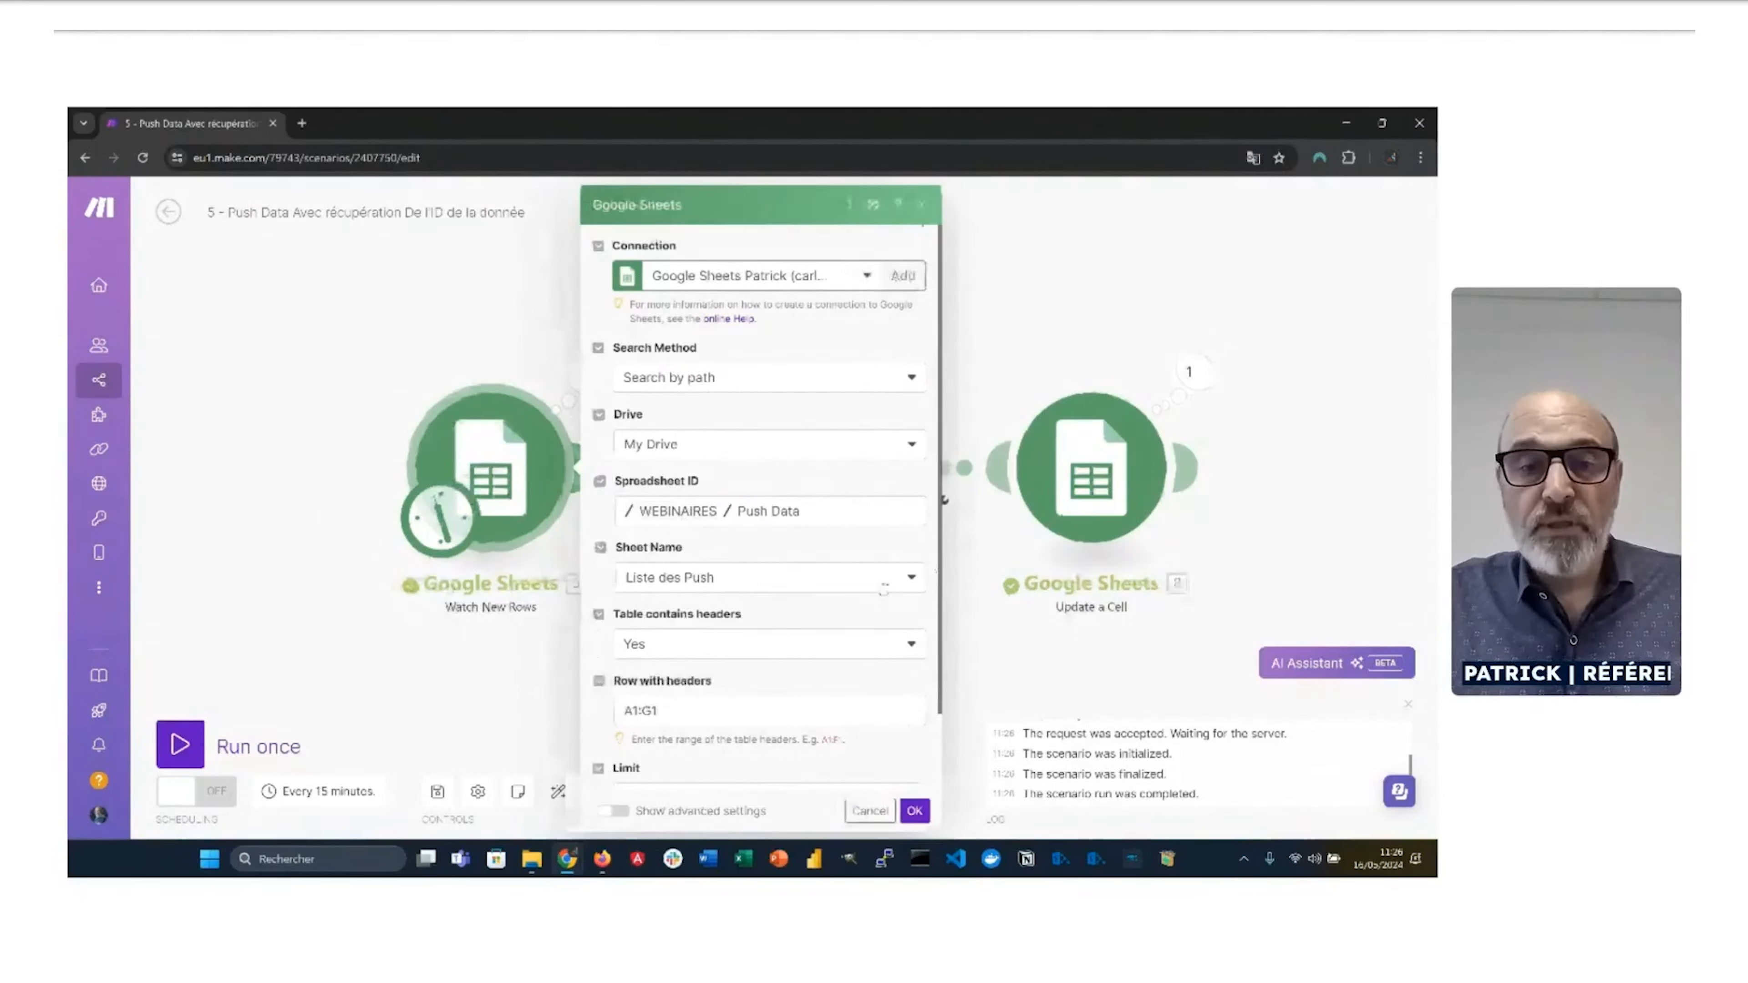
scroll(944, 499, up, 1)
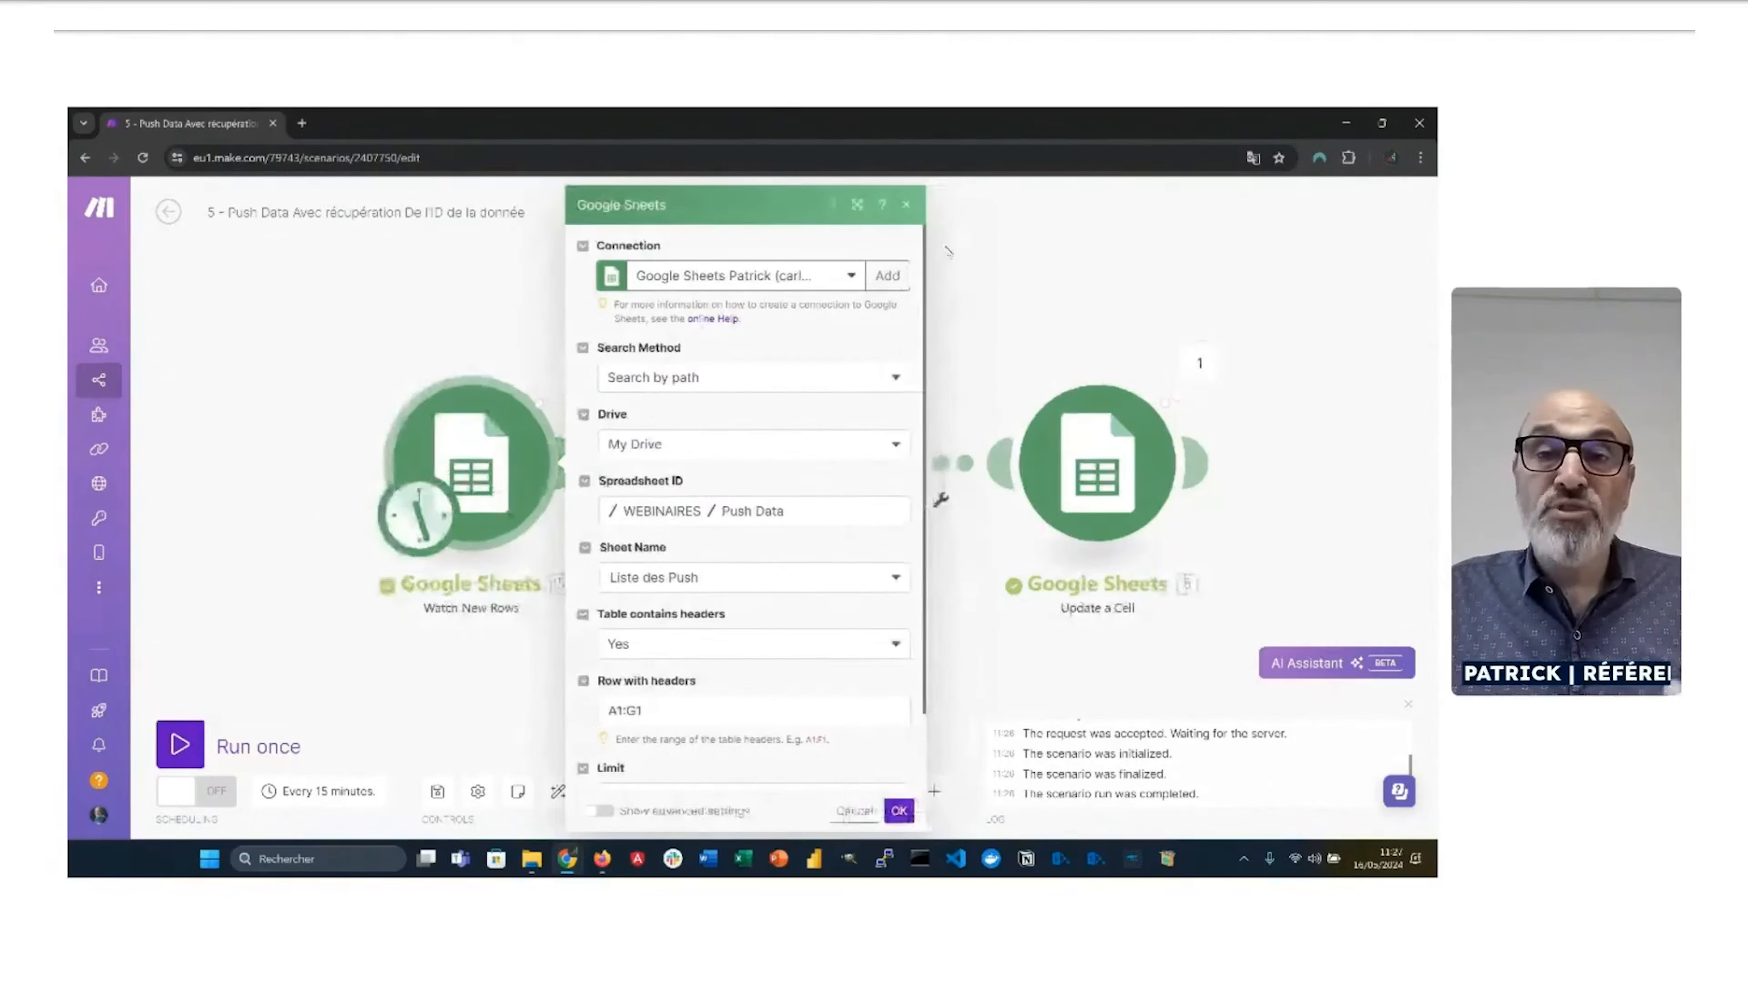
click(907, 208)
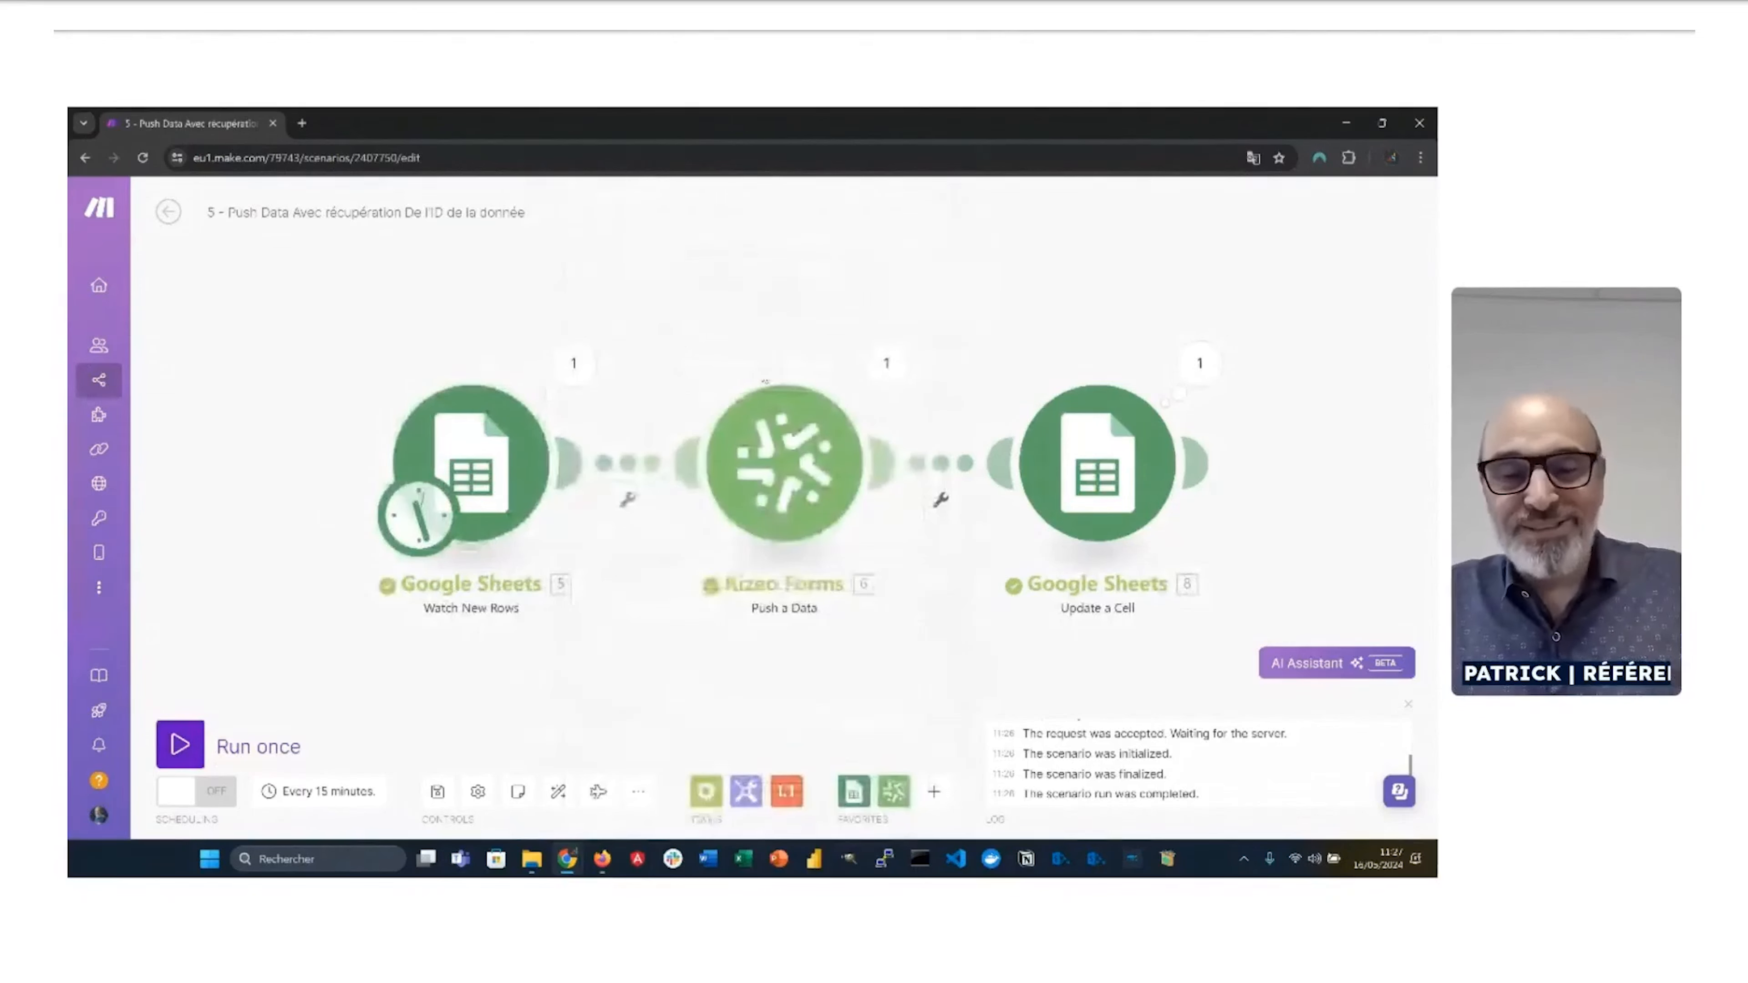
click(772, 479)
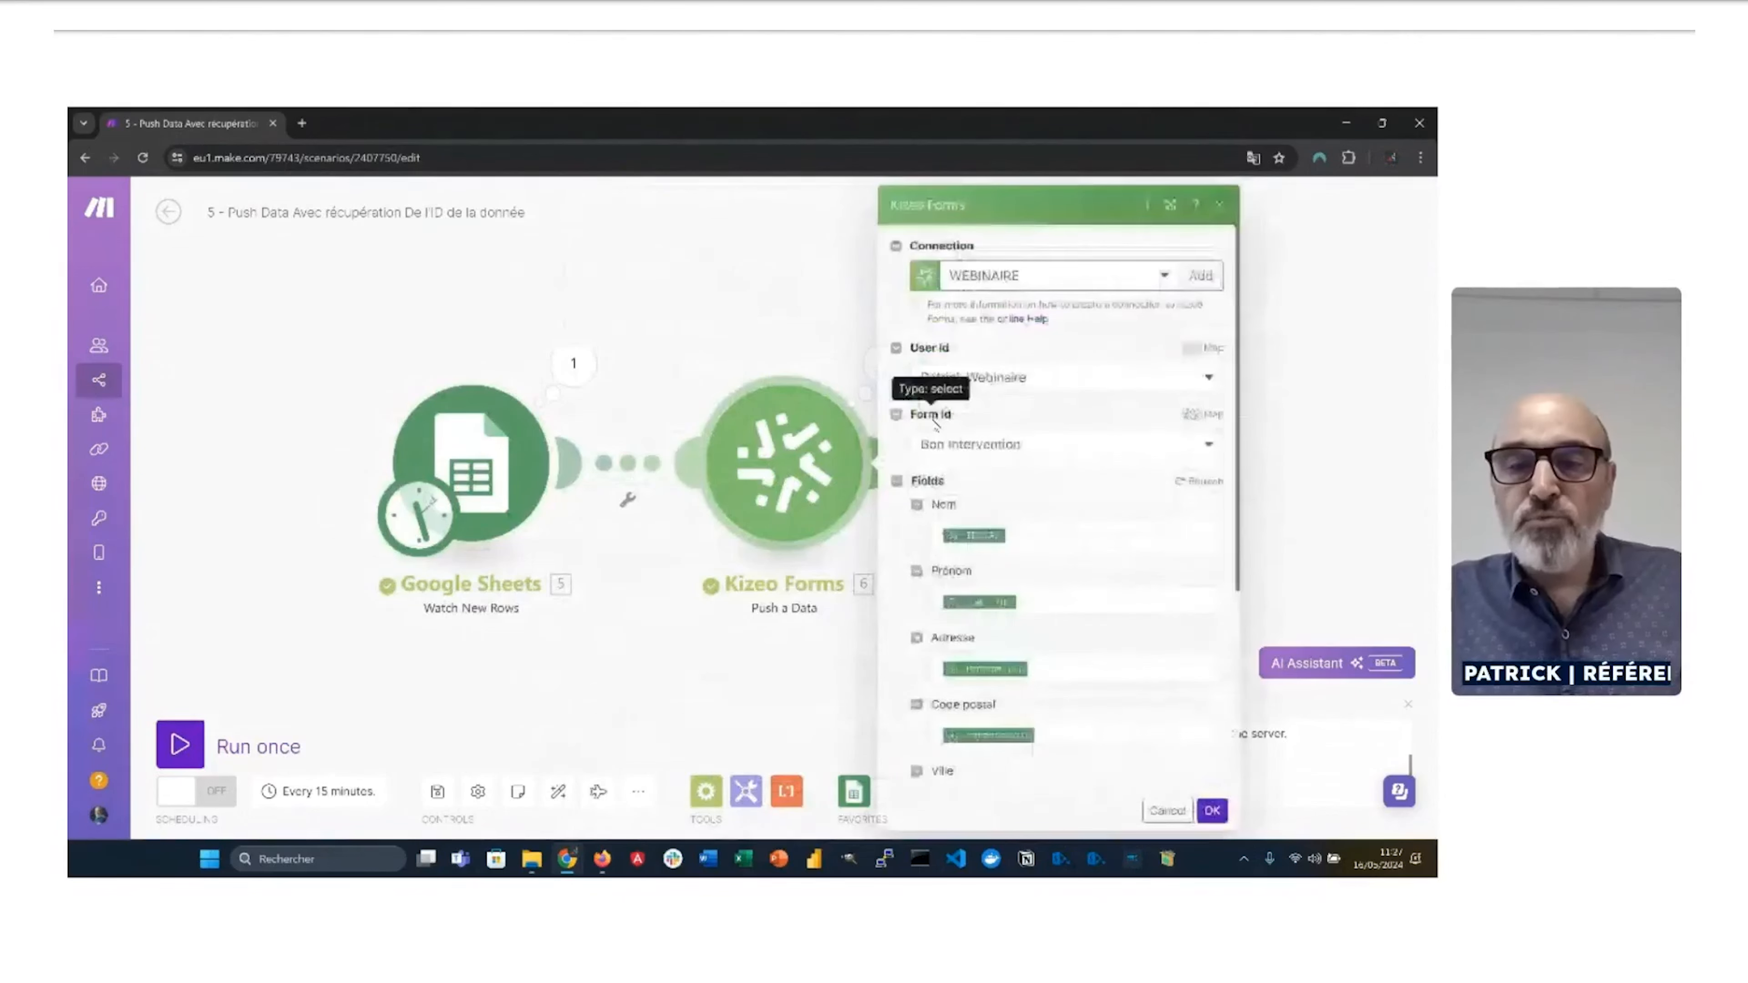
scroll(936, 423, down, 1)
scroll(976, 498, down, 1)
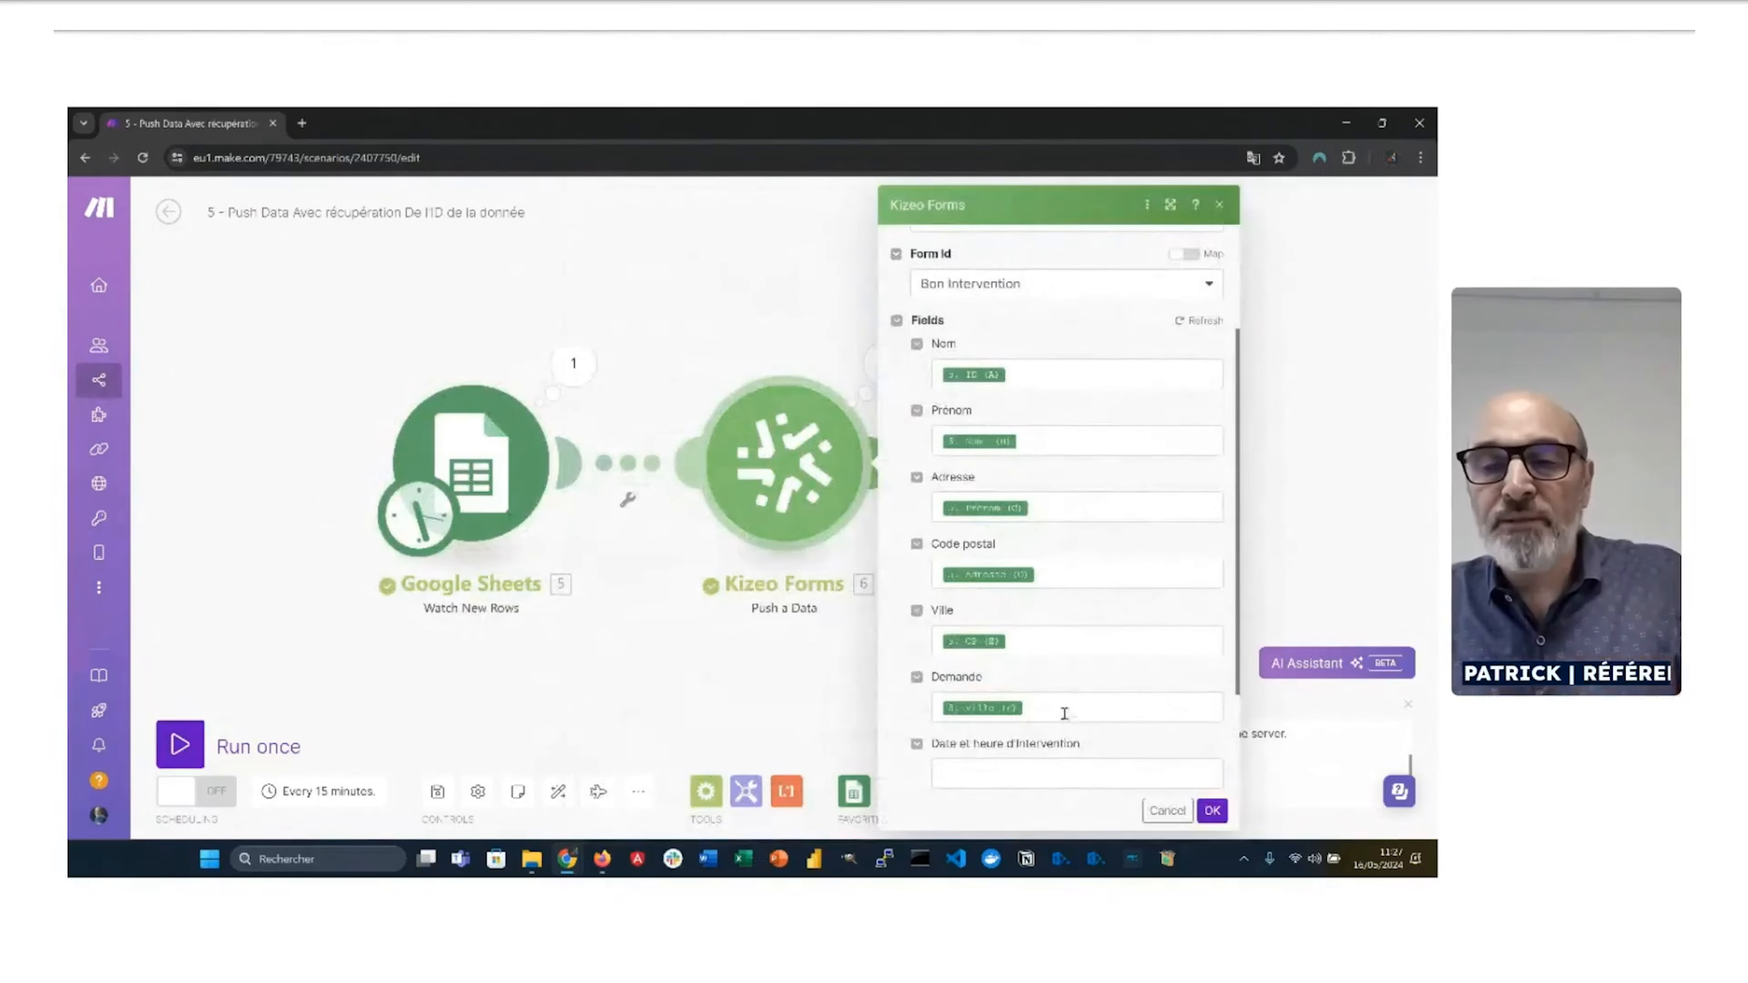
key(alt+Tab)
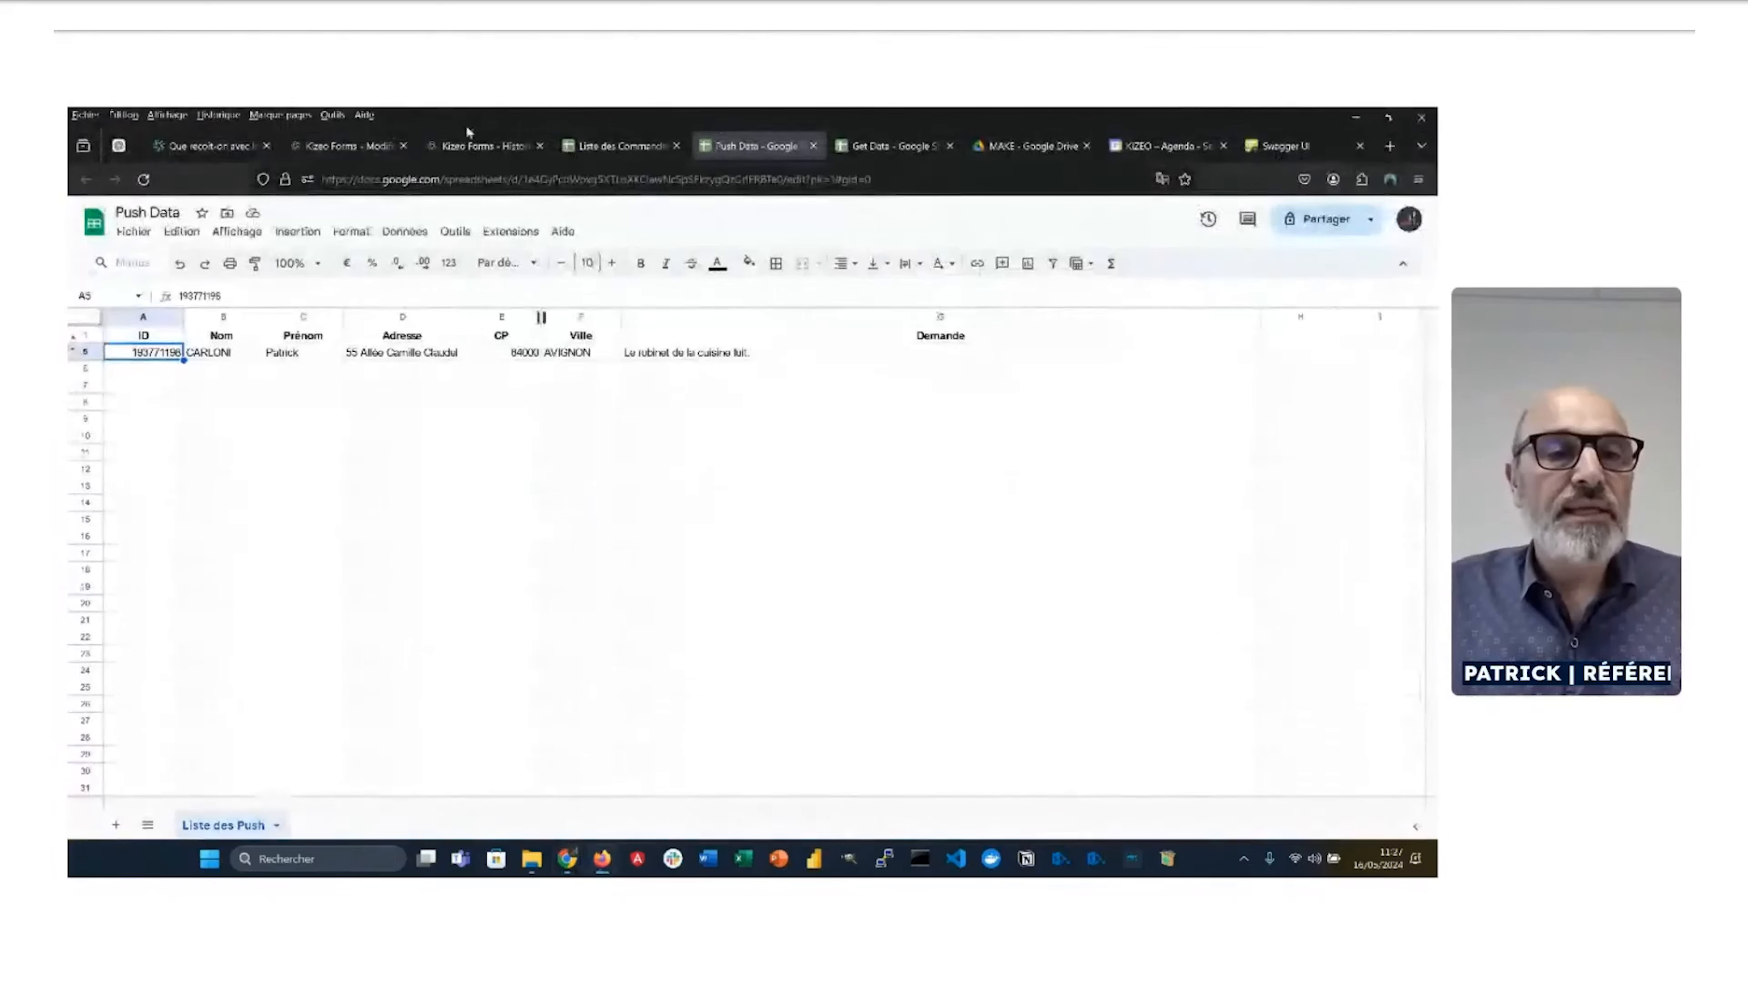
Step: From Mes formulaires in Kizeo Forms, open the Bon Intervention form for editing to see its fields
click(482, 147)
click(348, 146)
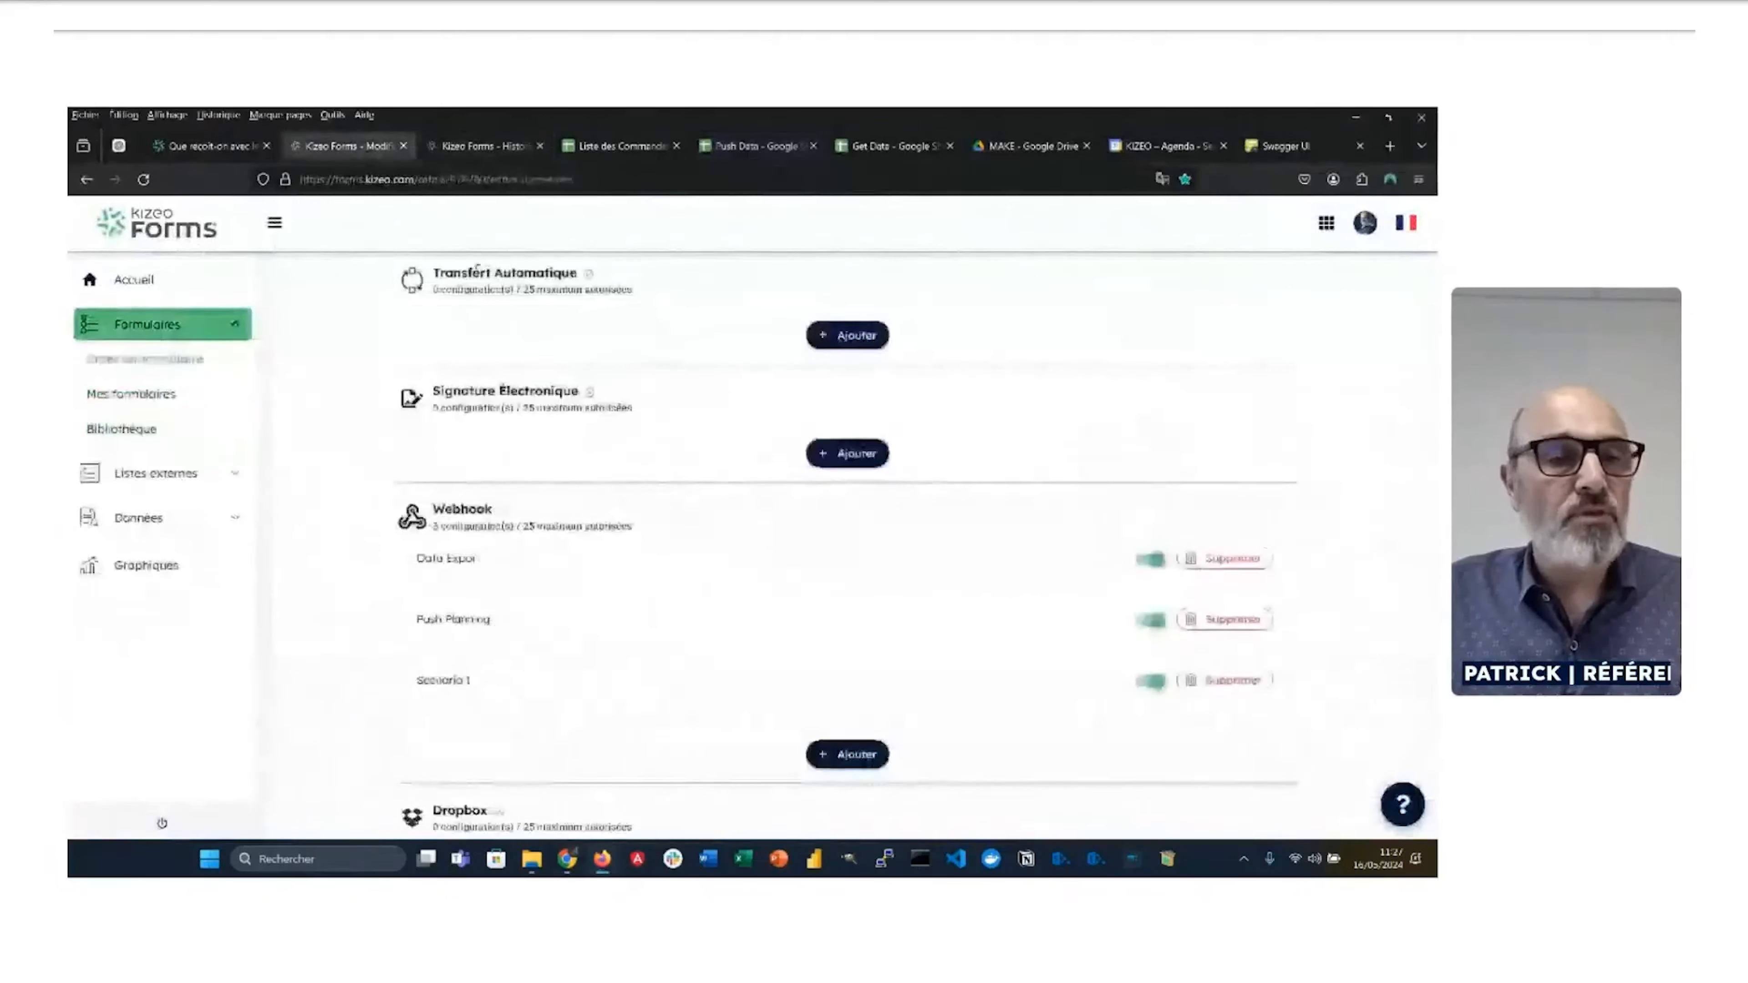
scroll(701, 336, up, 4)
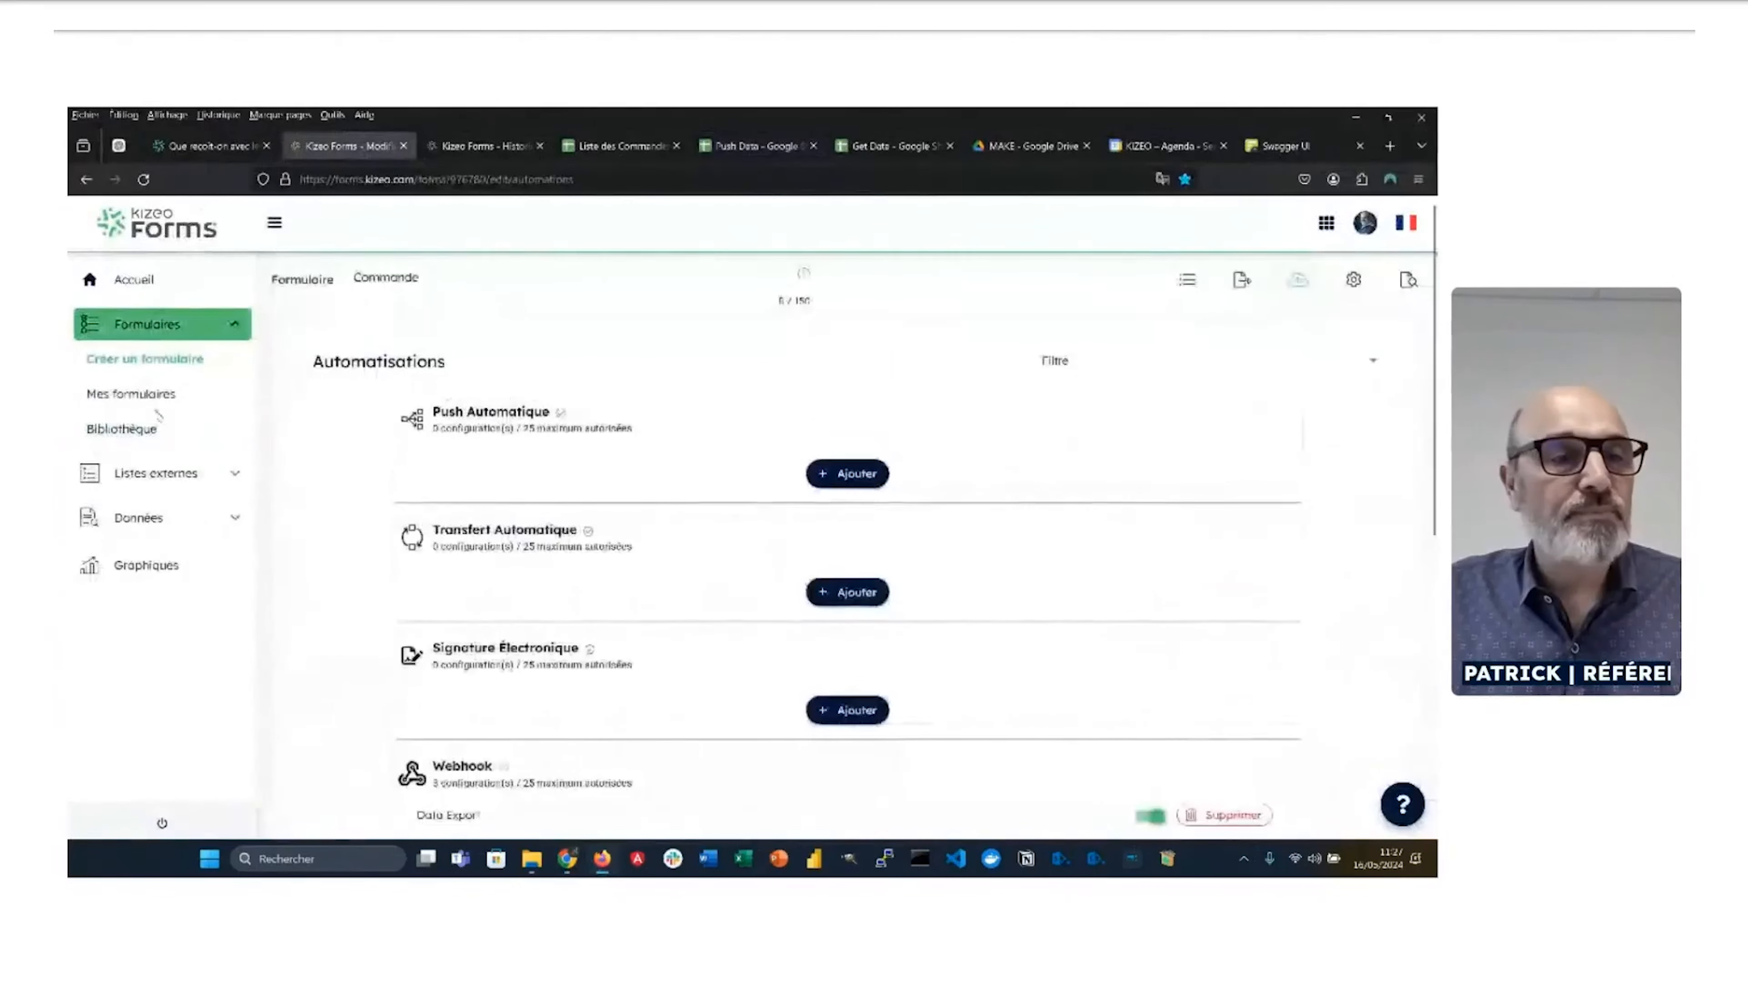
click(131, 394)
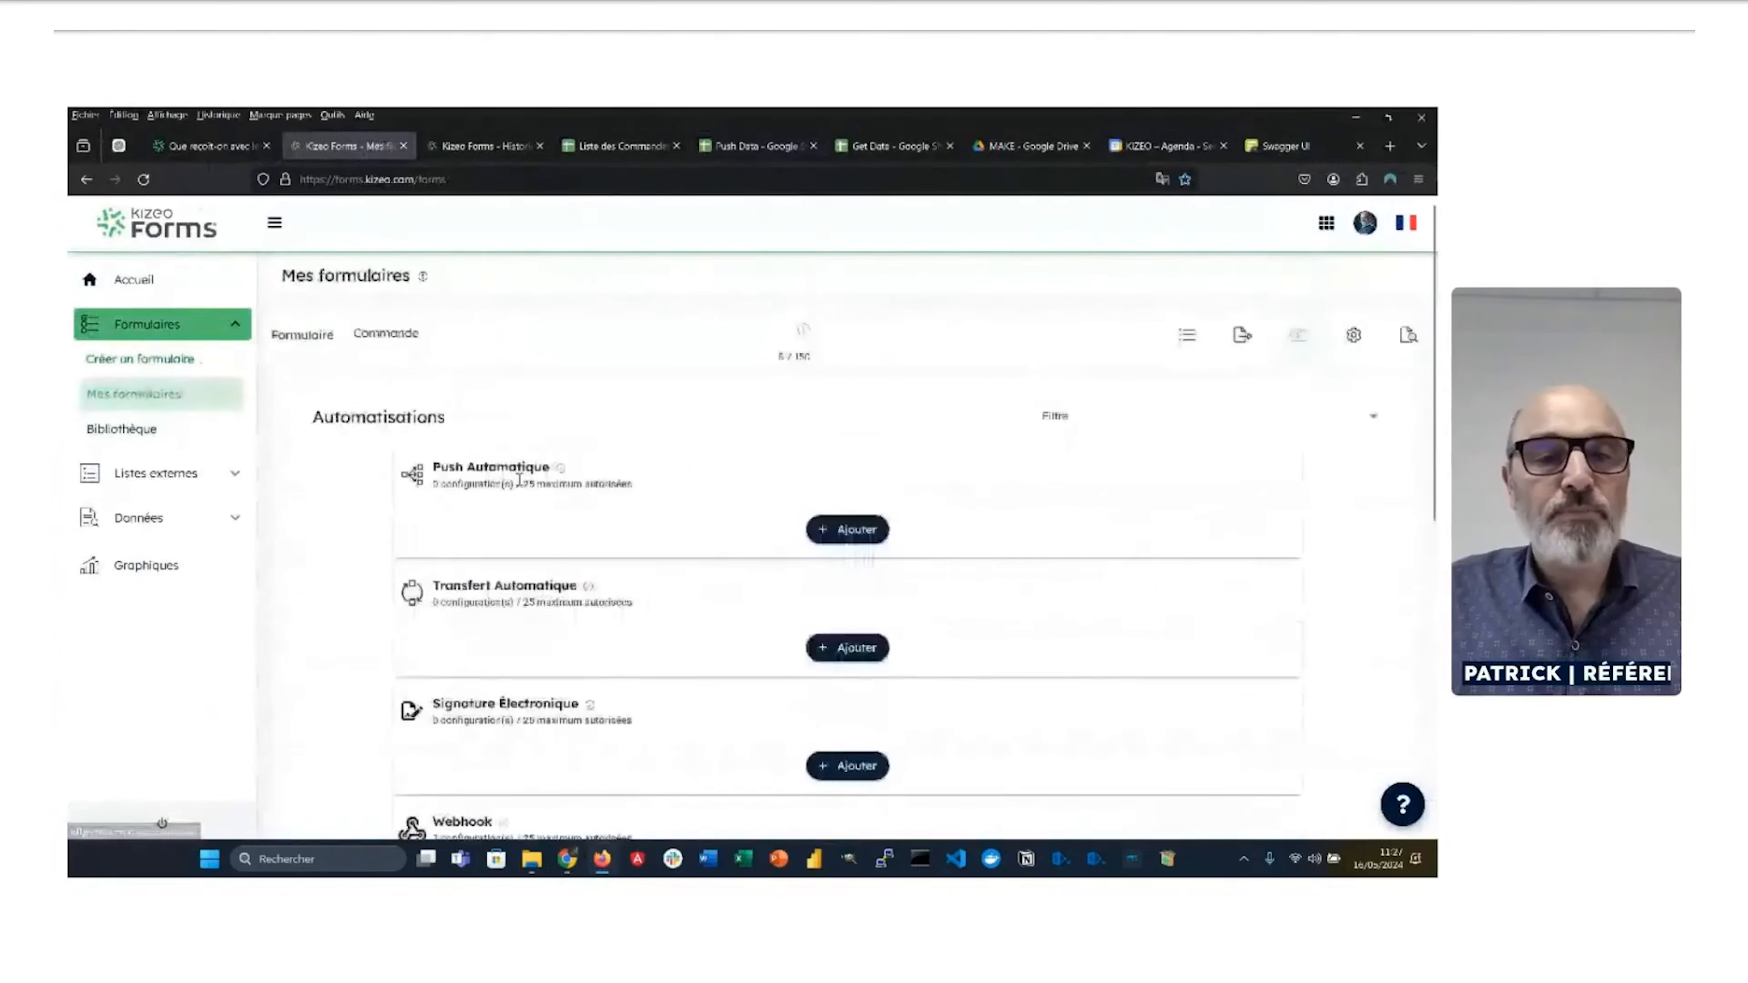
click(1070, 515)
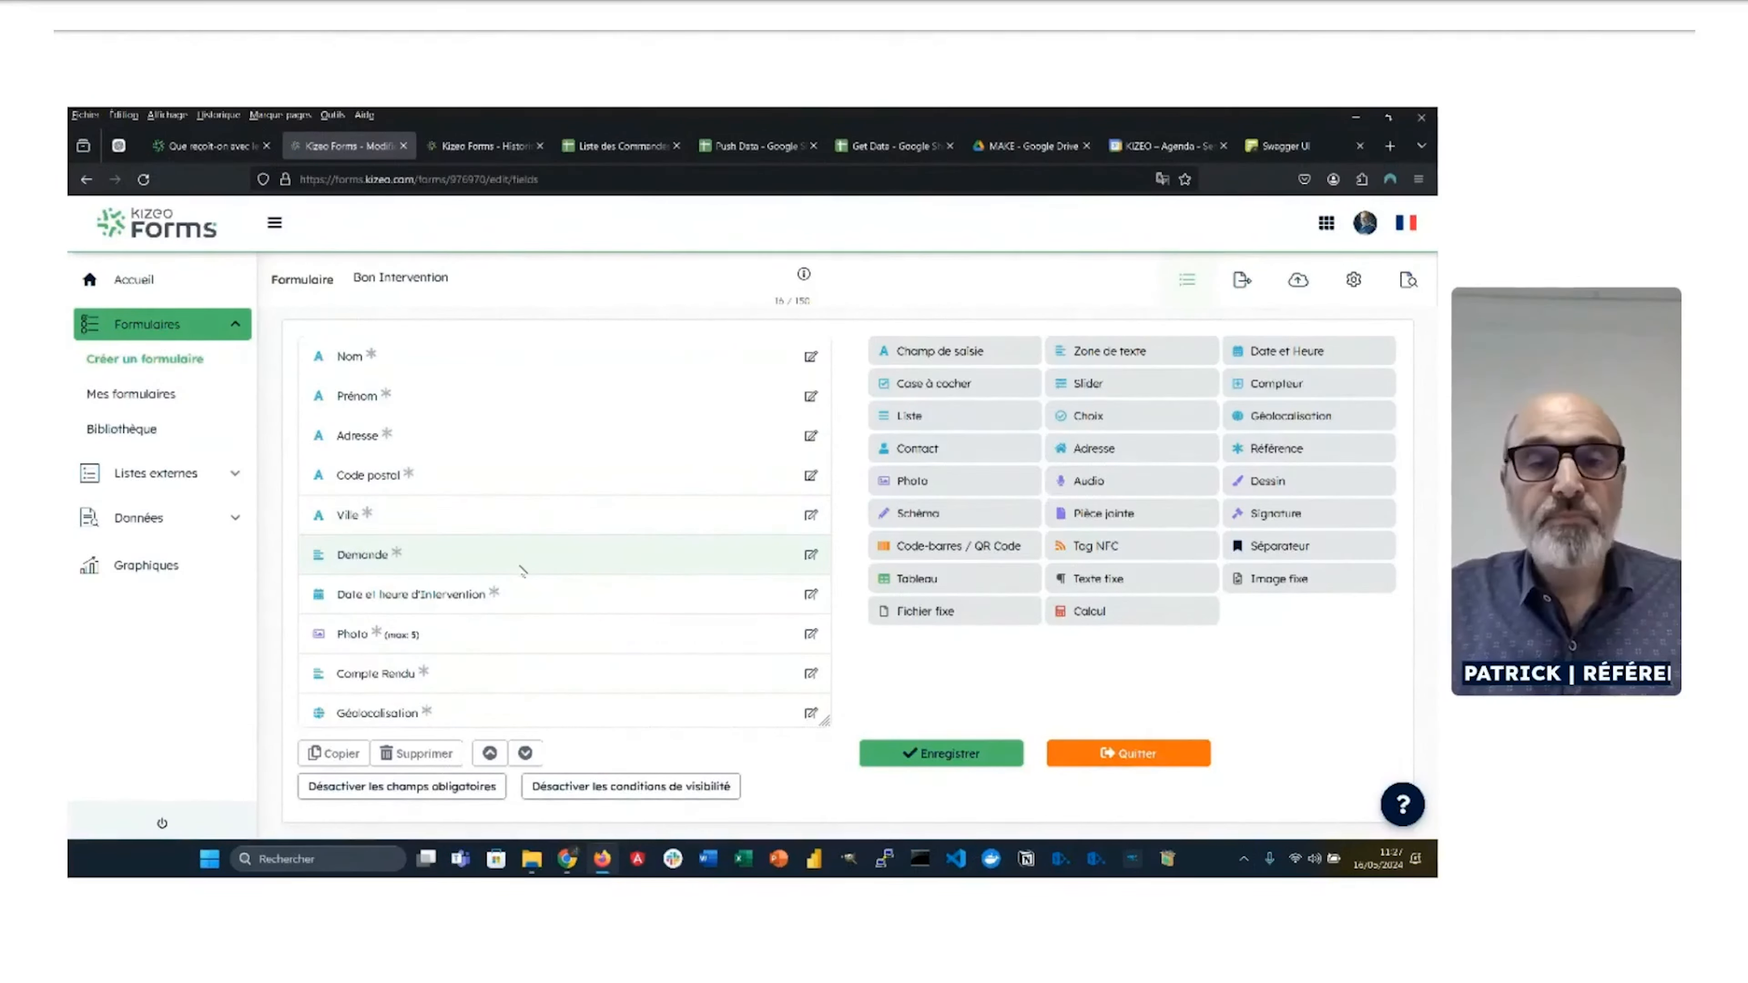
key(alt+Tab)
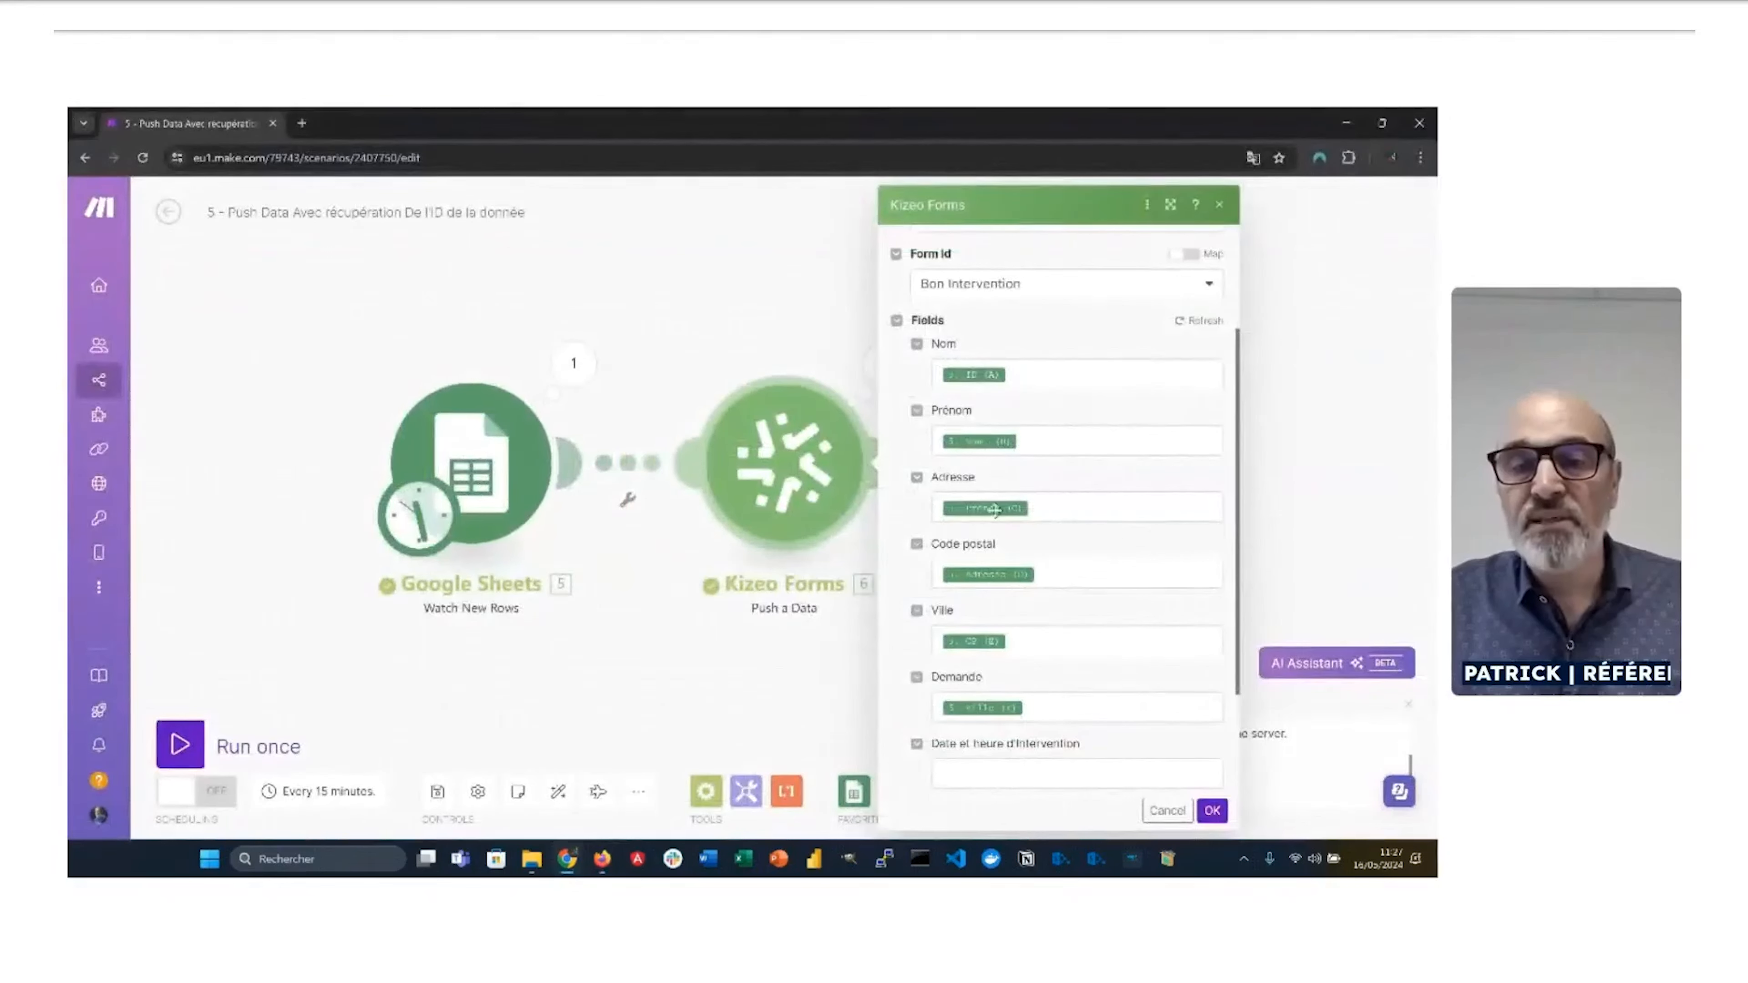
Step: Look at mappable values for Date et heure d'intervention, then close the Kizeo Forms settings
scroll(1068, 627, down, 2)
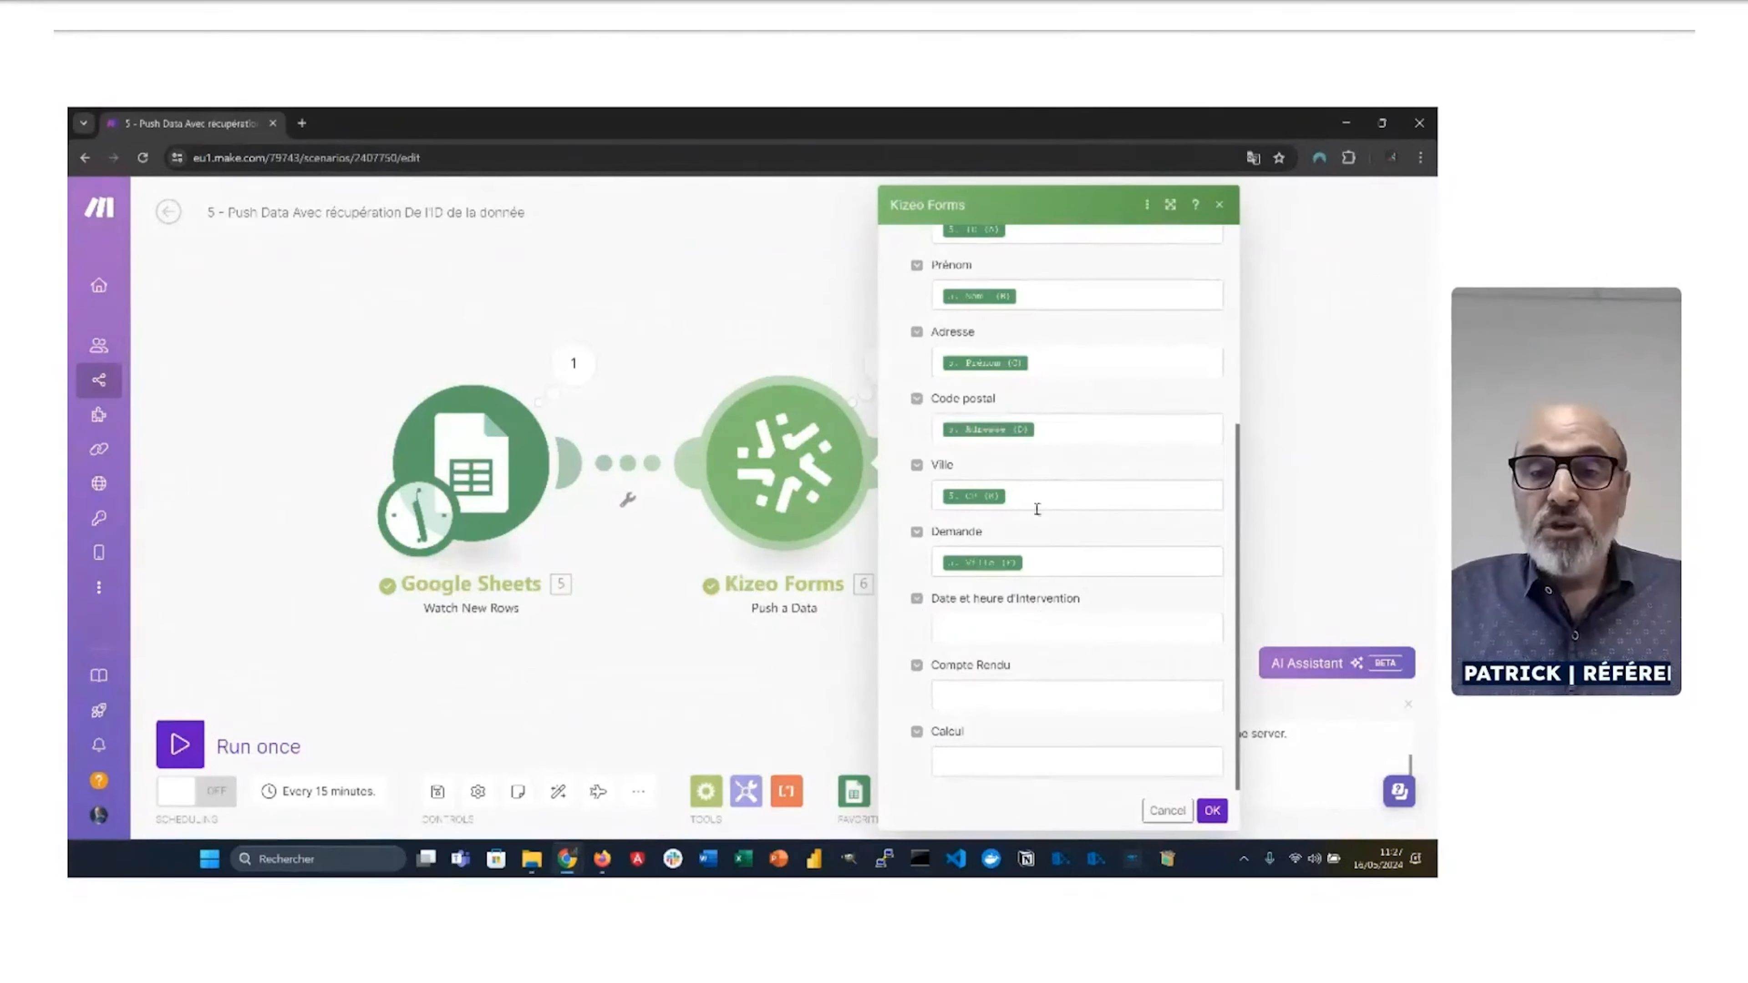
click(1021, 634)
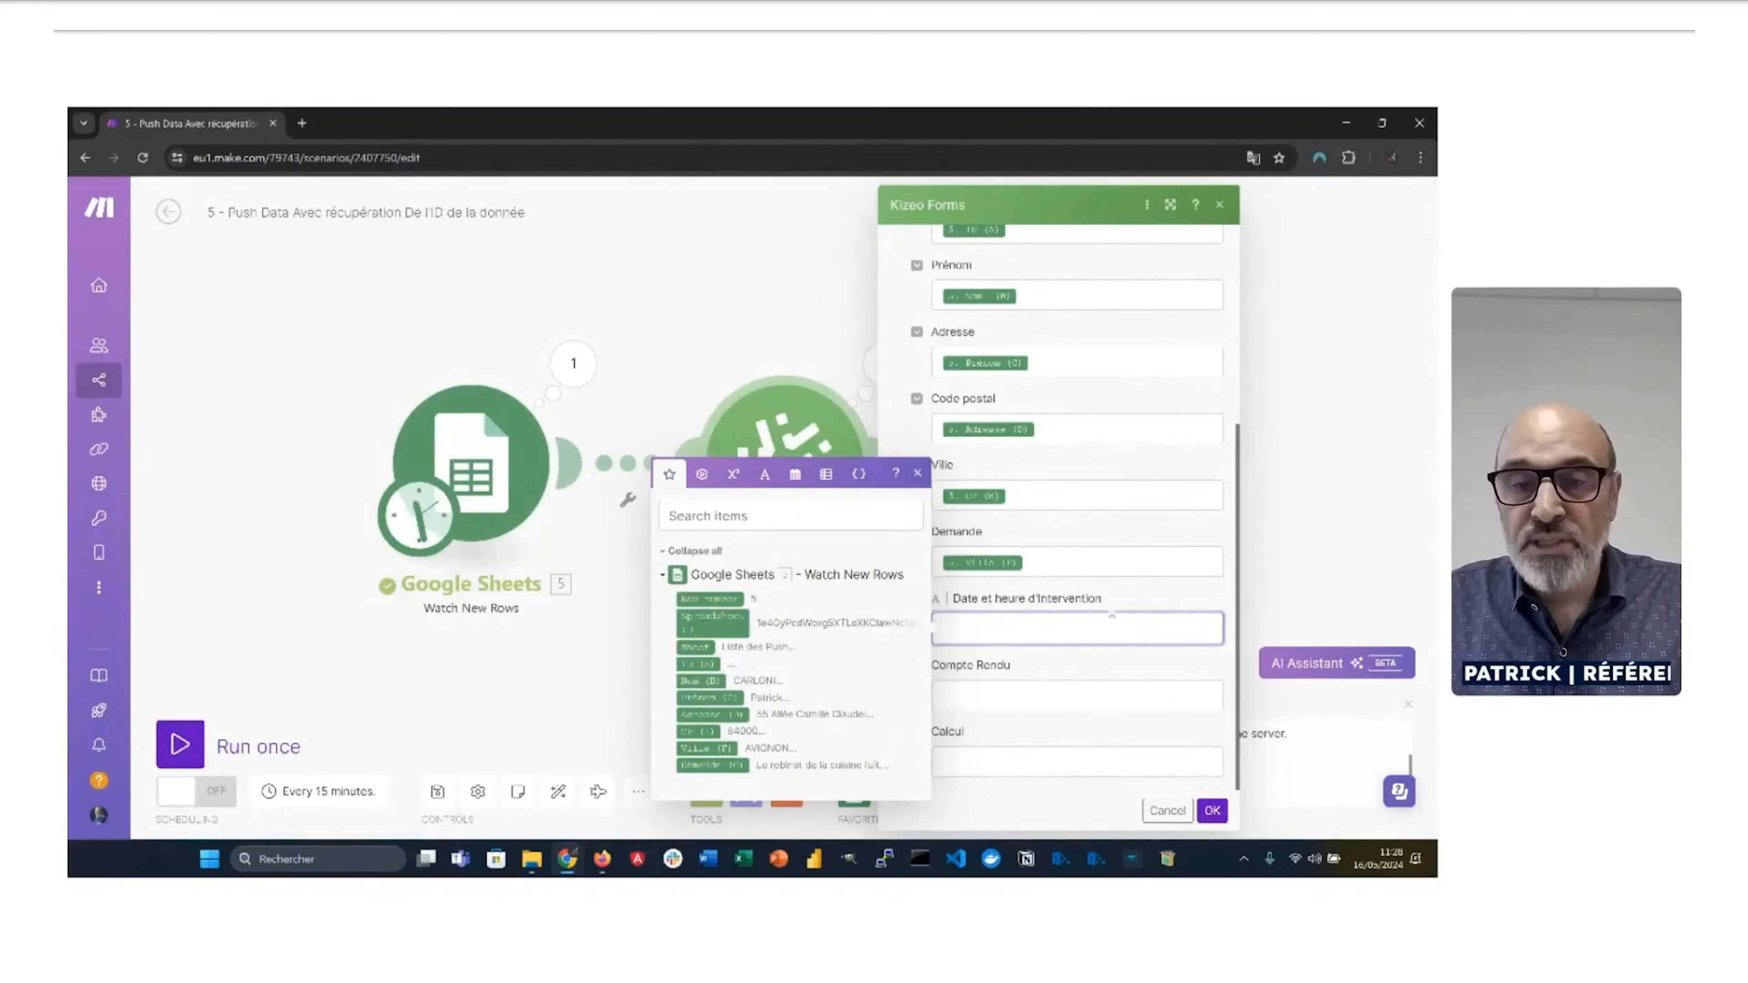
click(1324, 568)
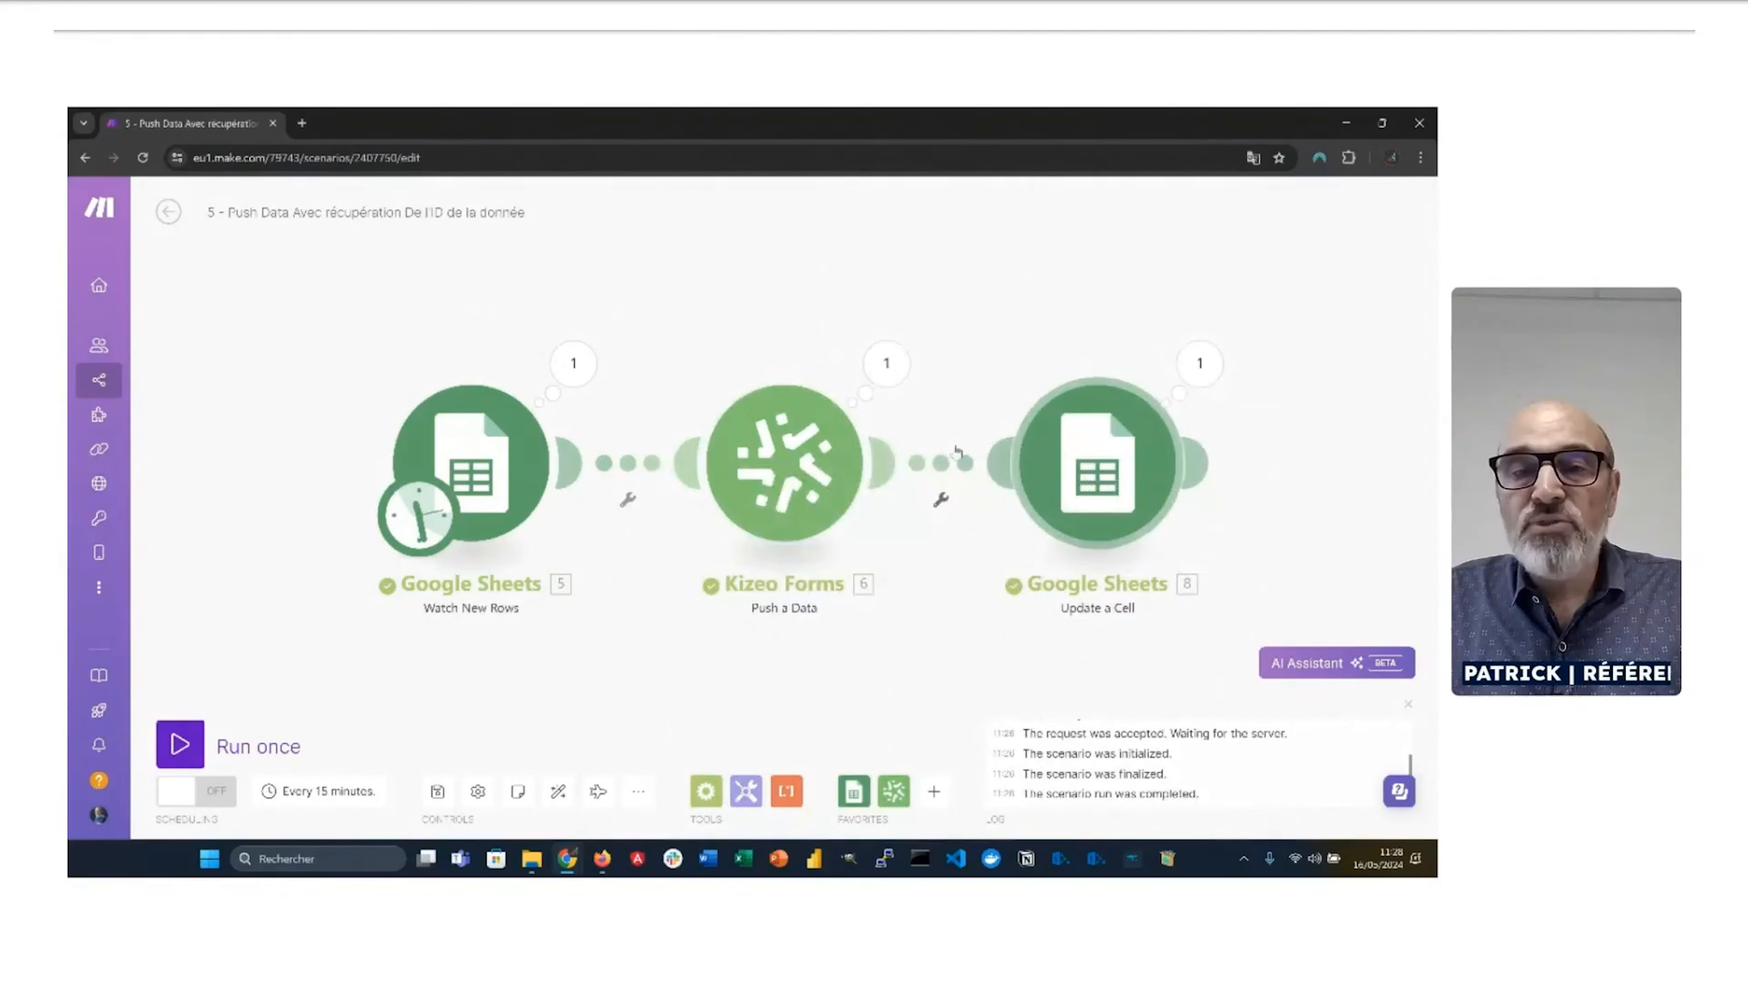
Step: Read data_id under Output > Data of the Kizeo Forms operation, then open Update a Cell settings
click(885, 365)
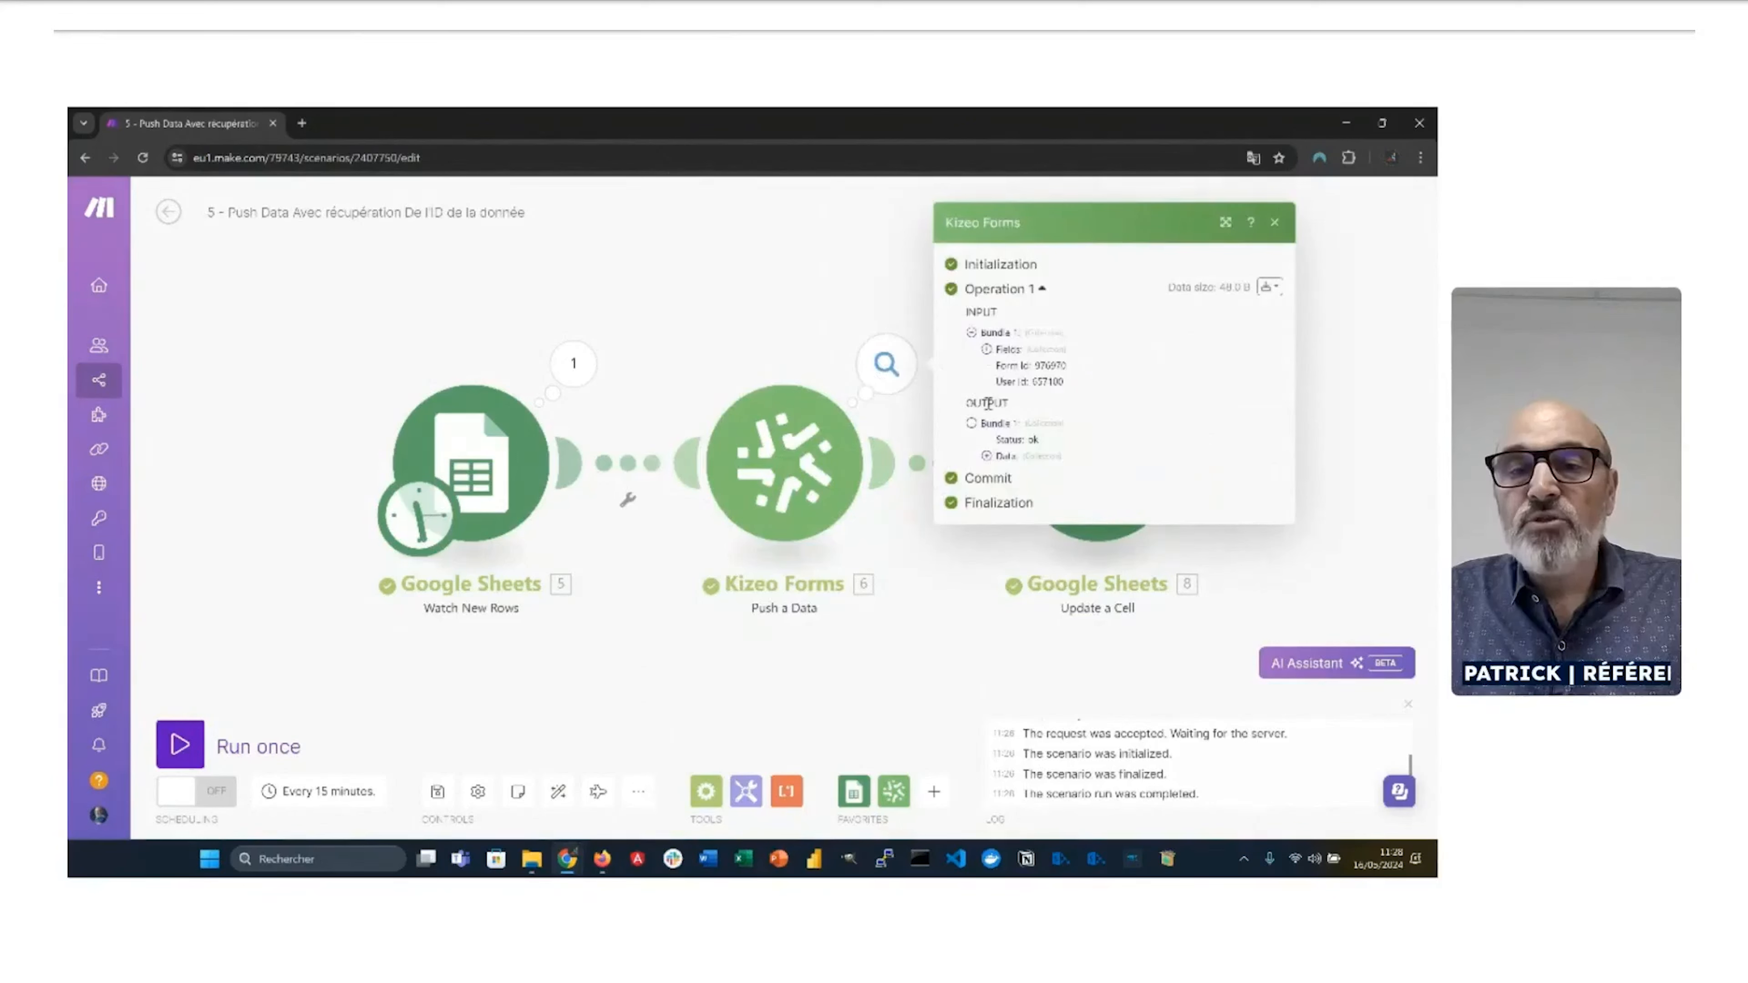
click(987, 457)
drag(1054, 467, 1104, 472)
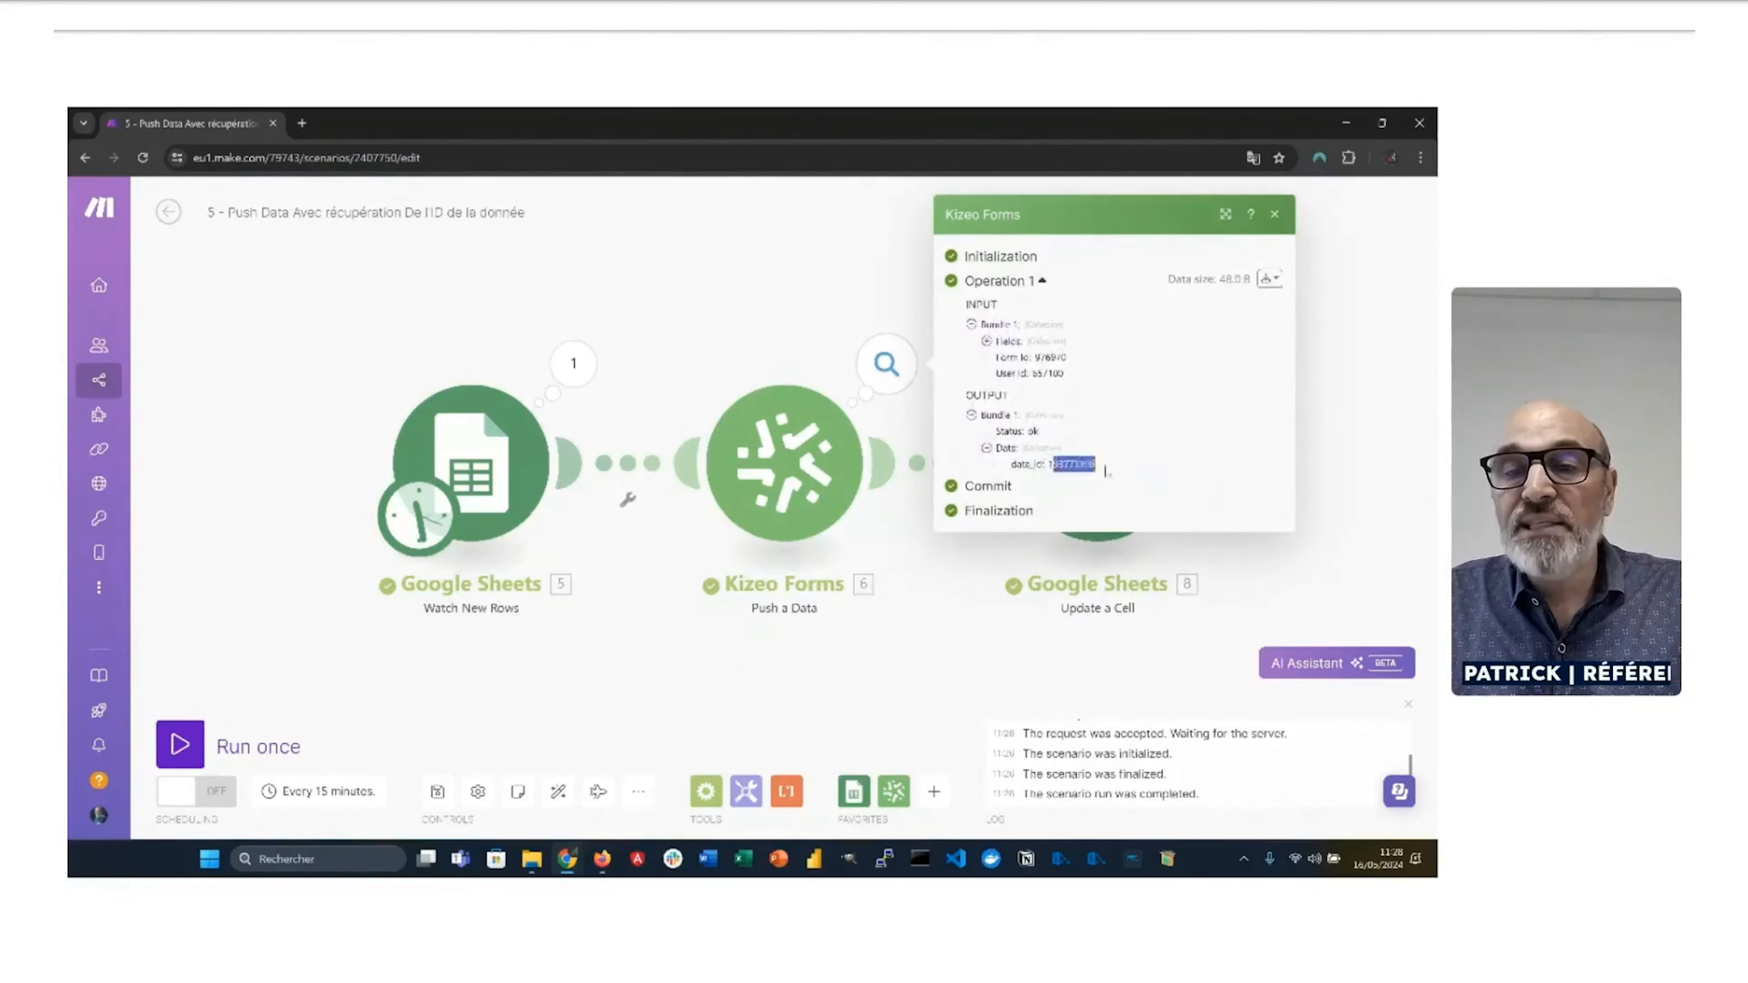
click(1122, 472)
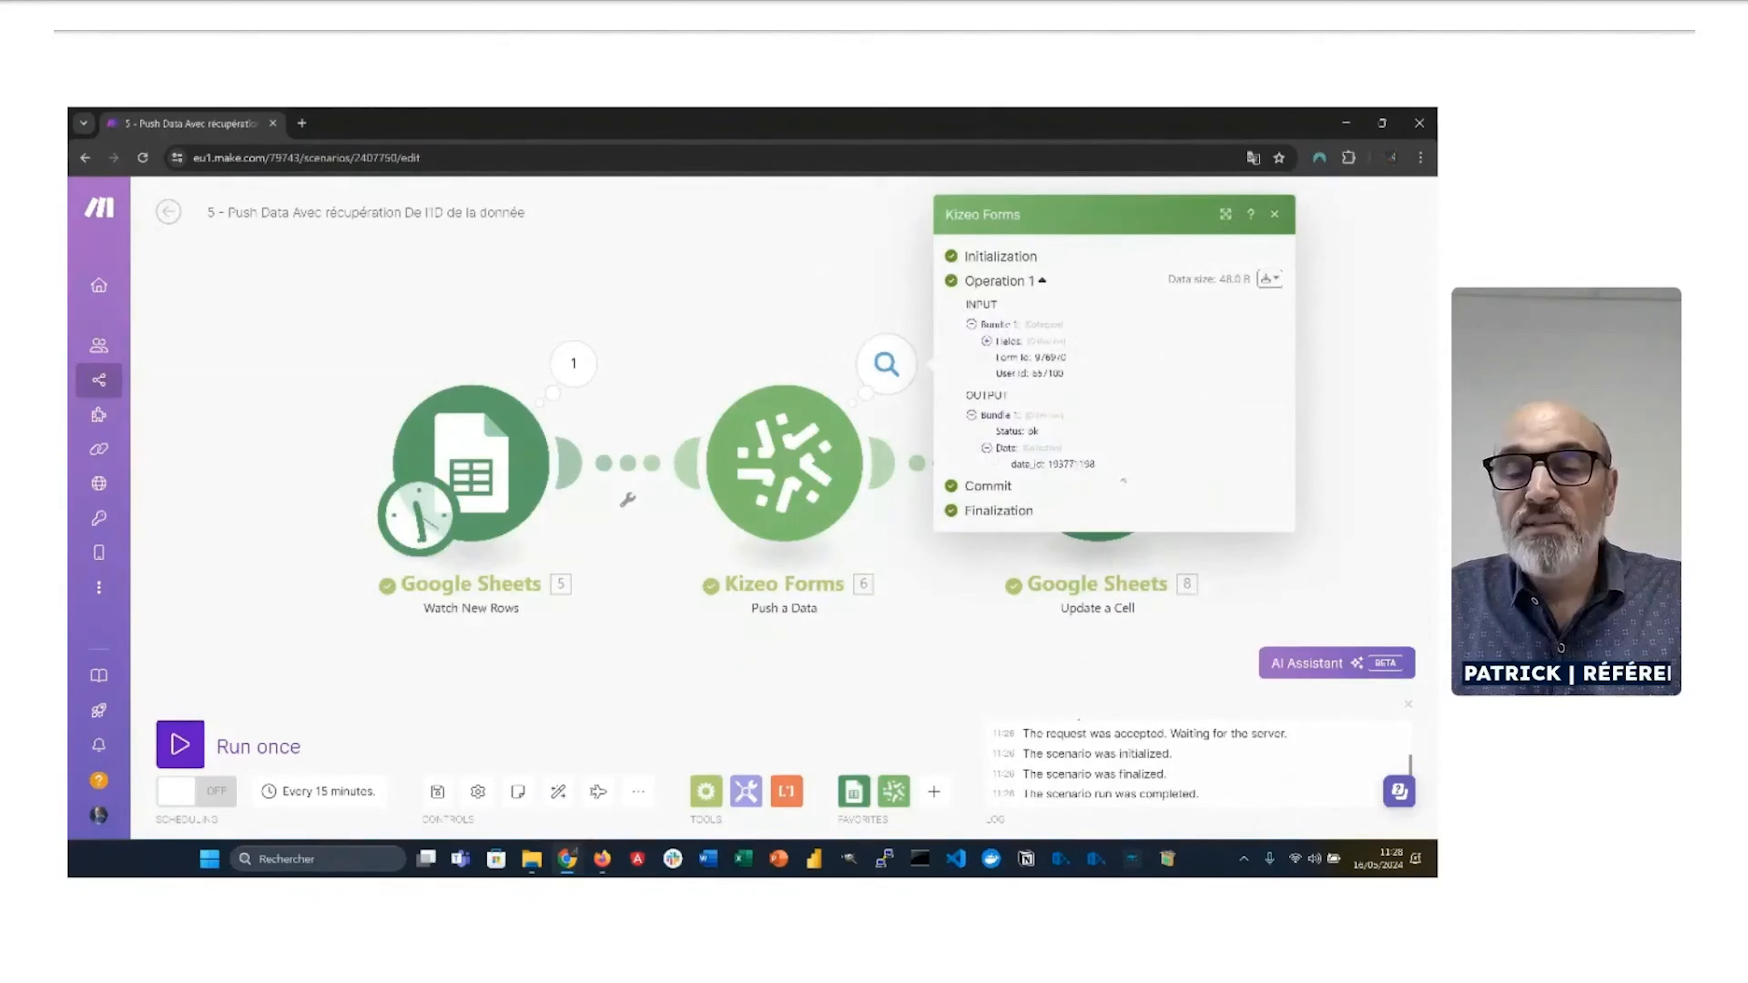
click(1038, 563)
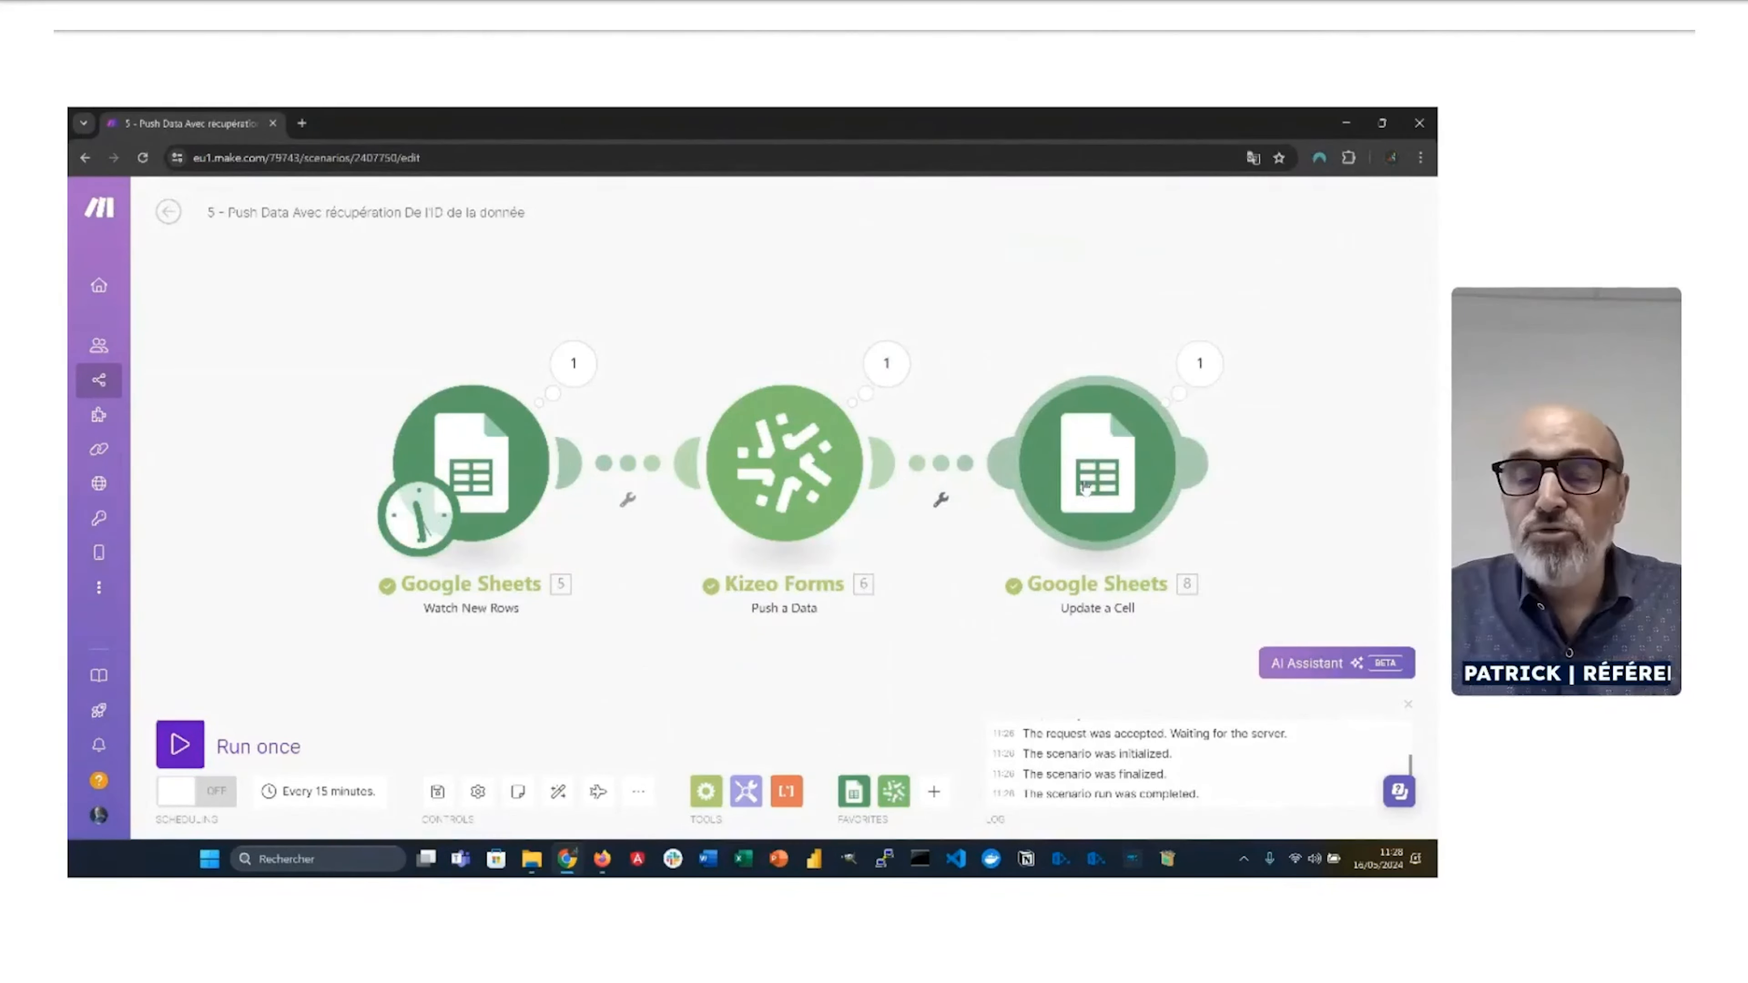
click(1087, 488)
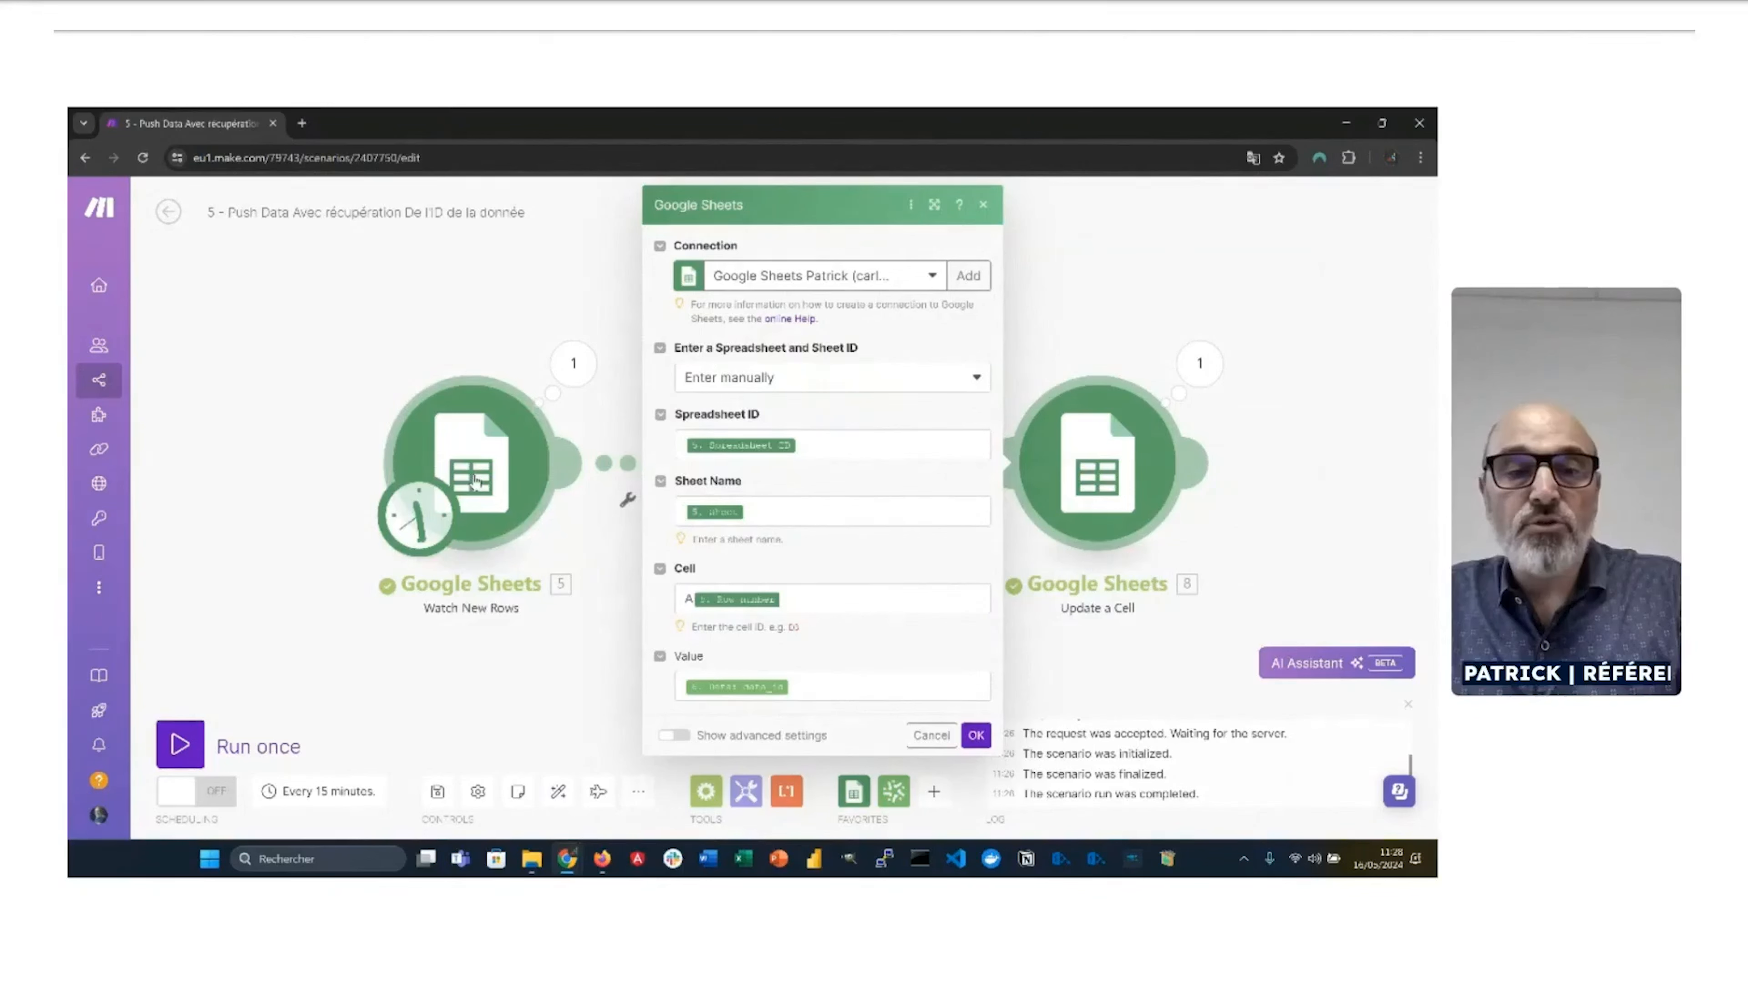
click(475, 483)
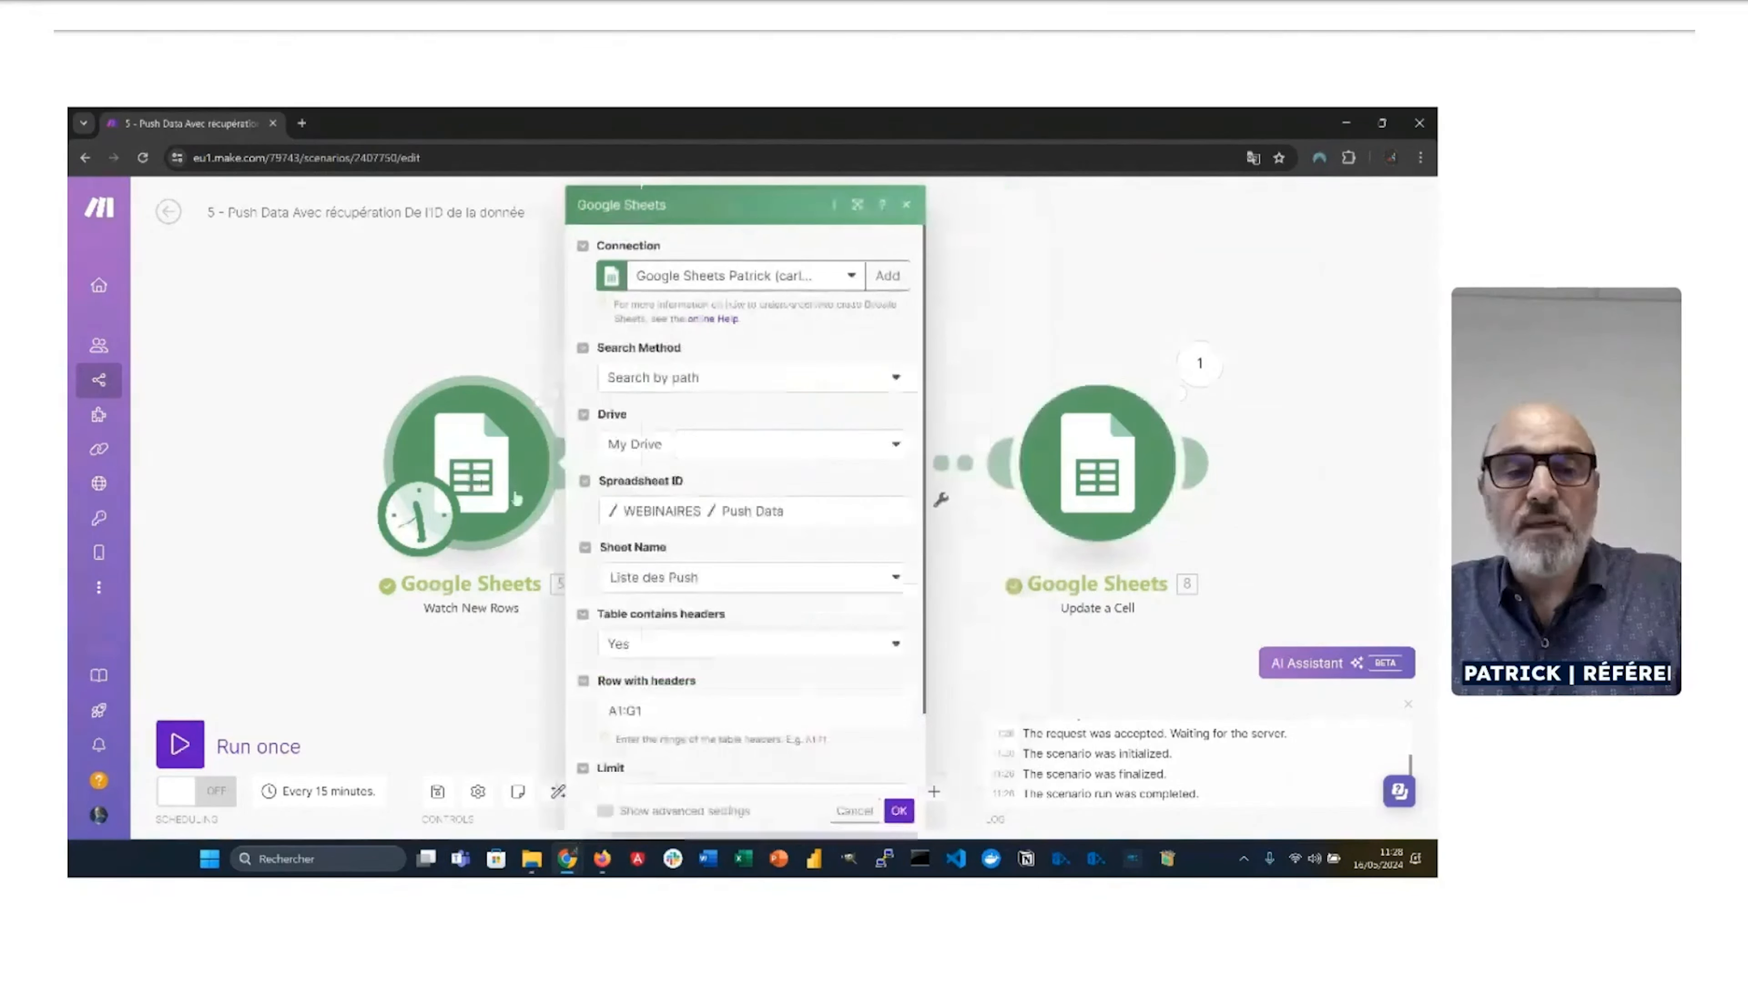
click(965, 308)
click(571, 361)
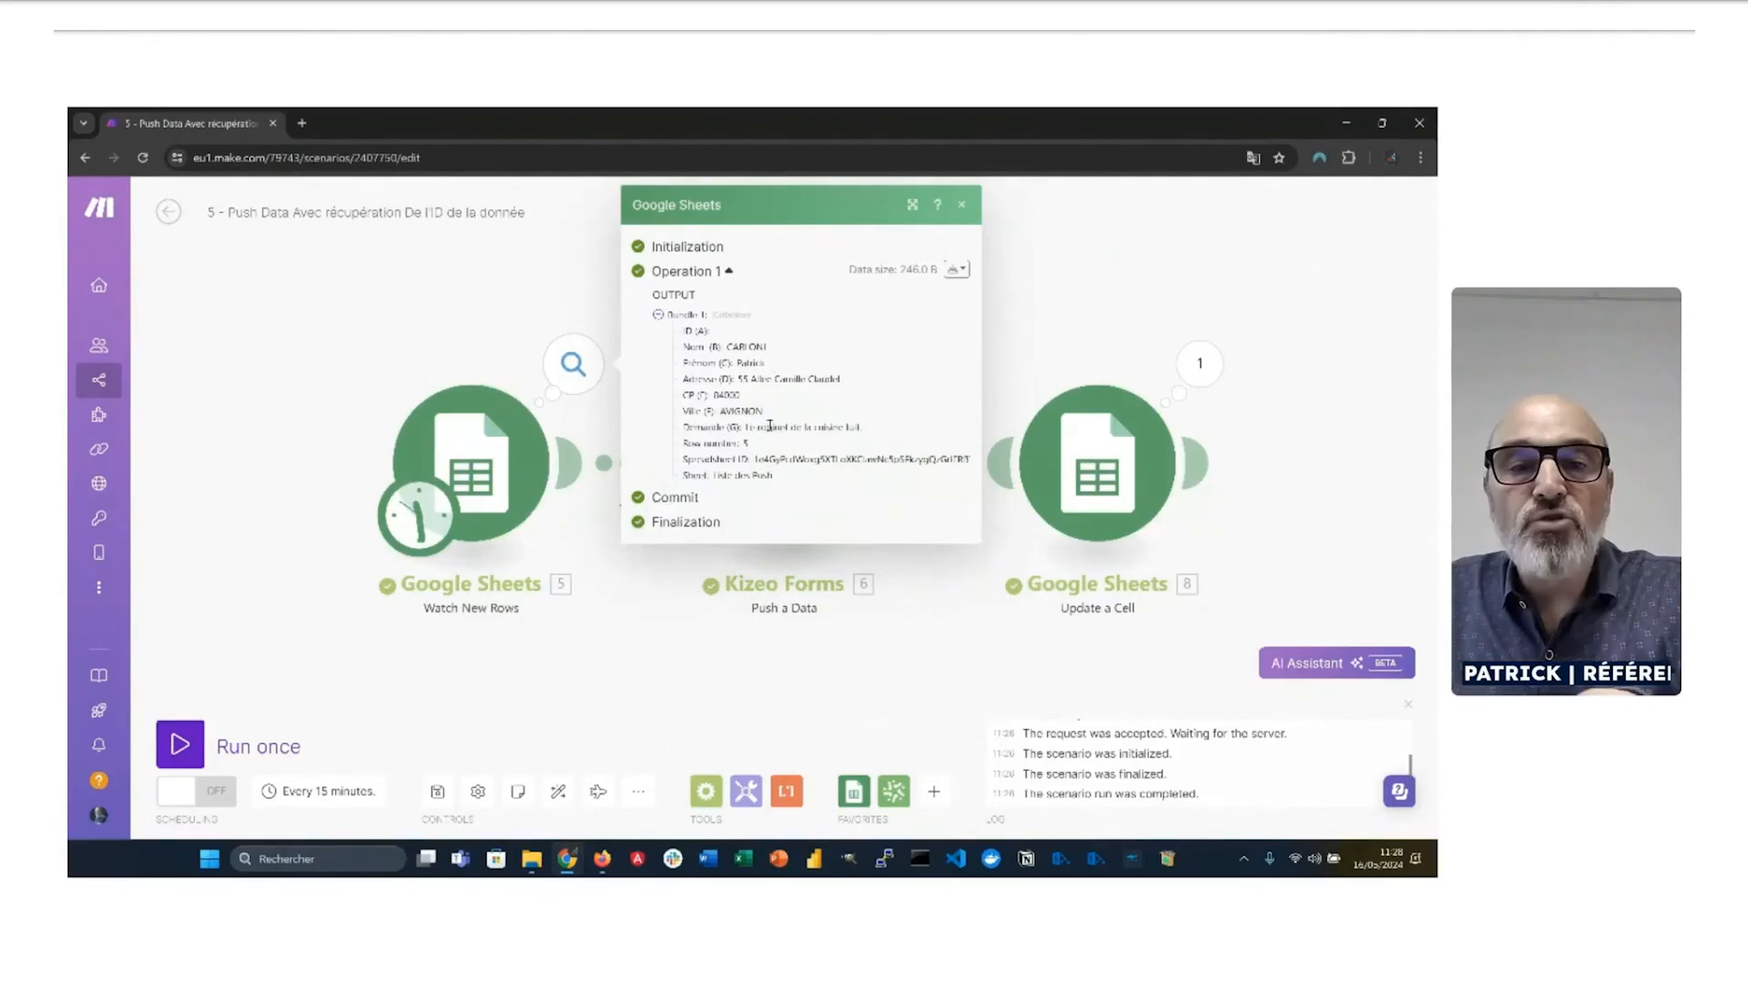
drag(766, 448, 683, 445)
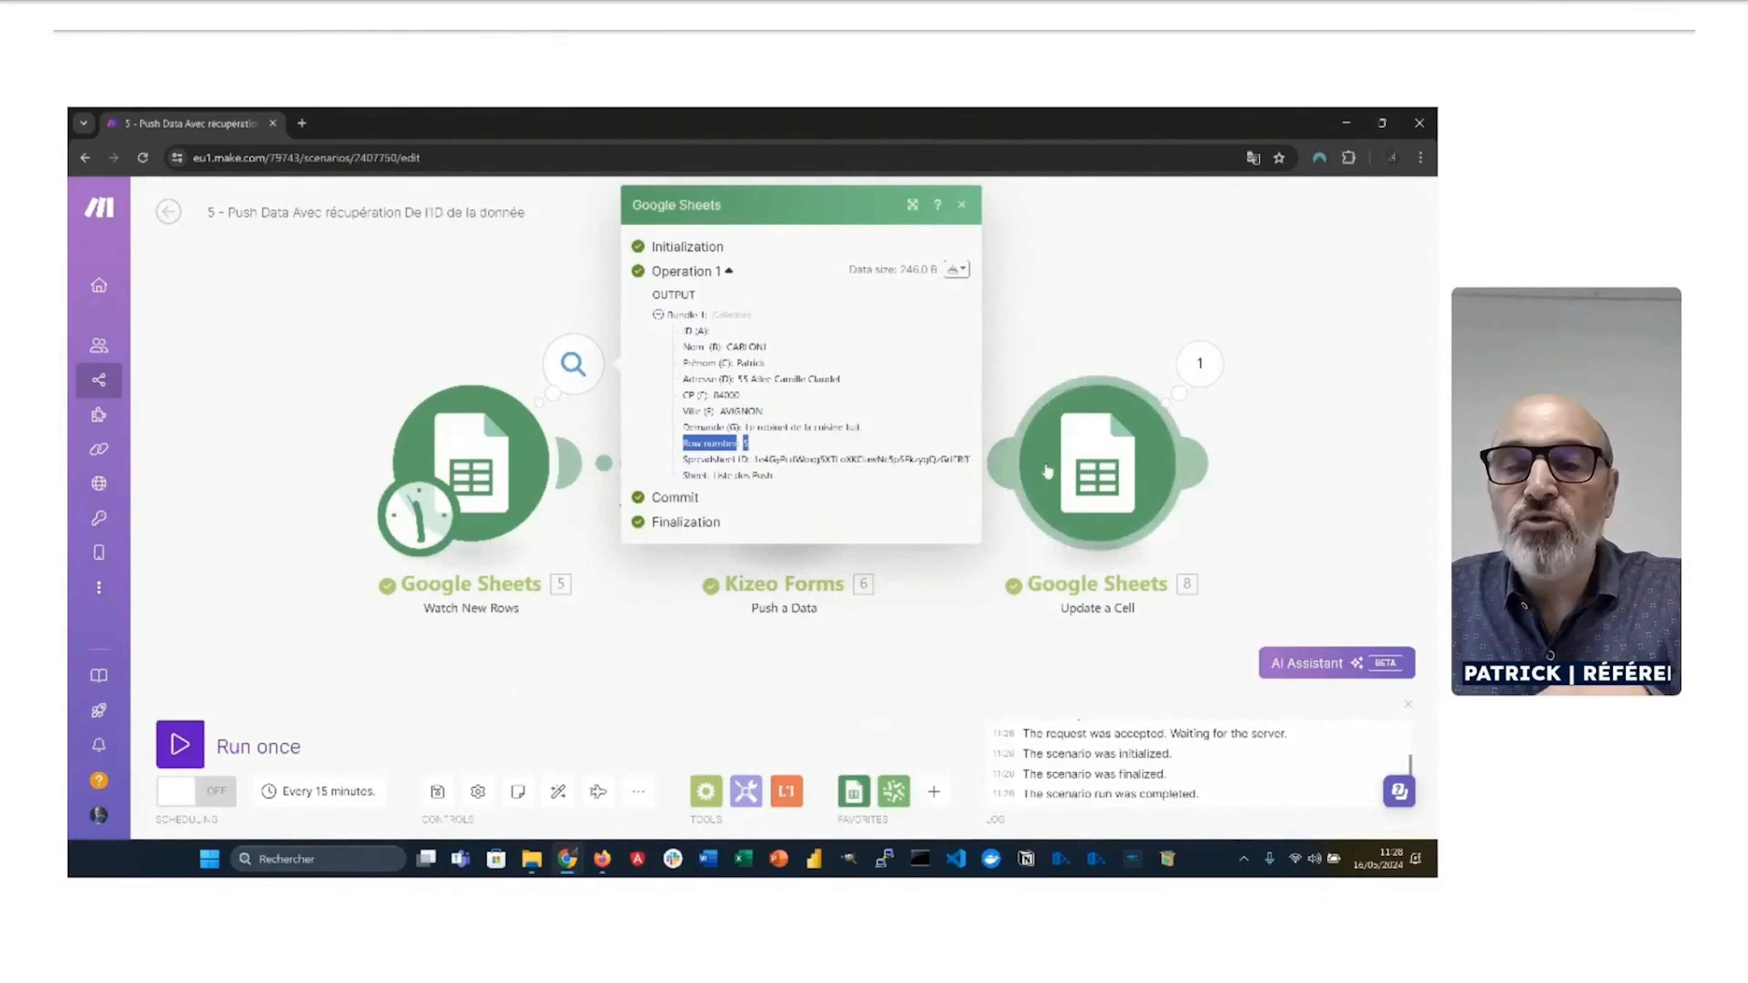
click(1064, 470)
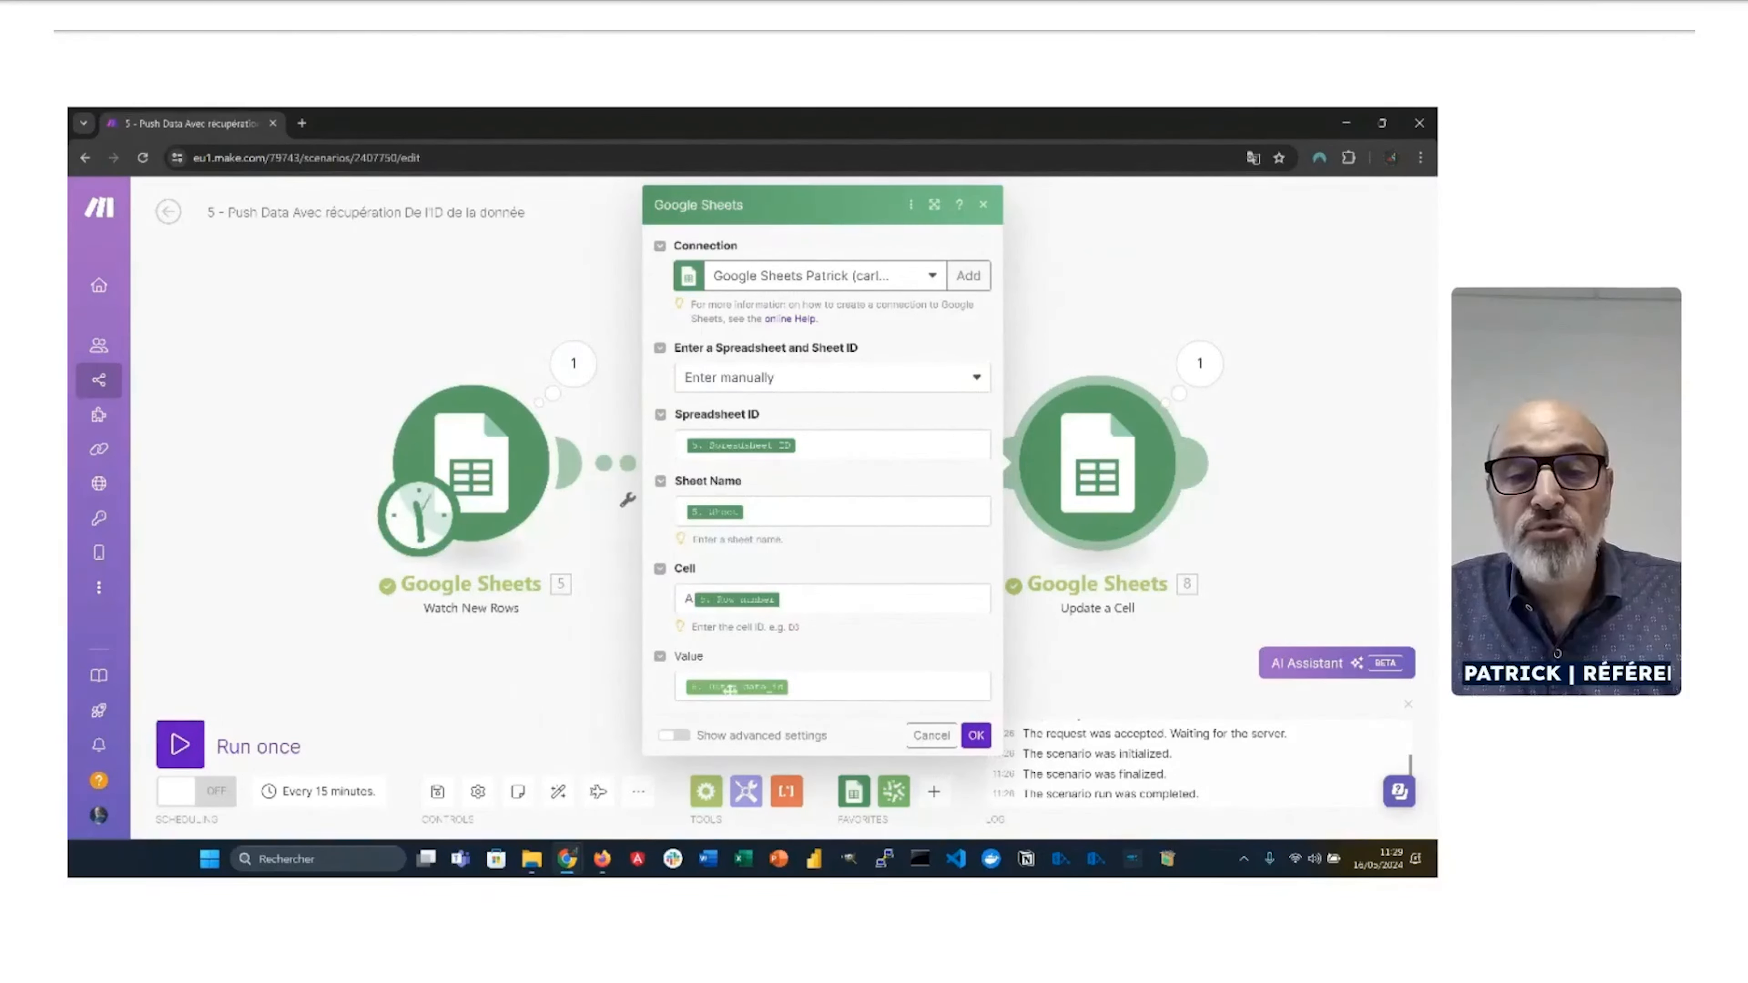
click(625, 703)
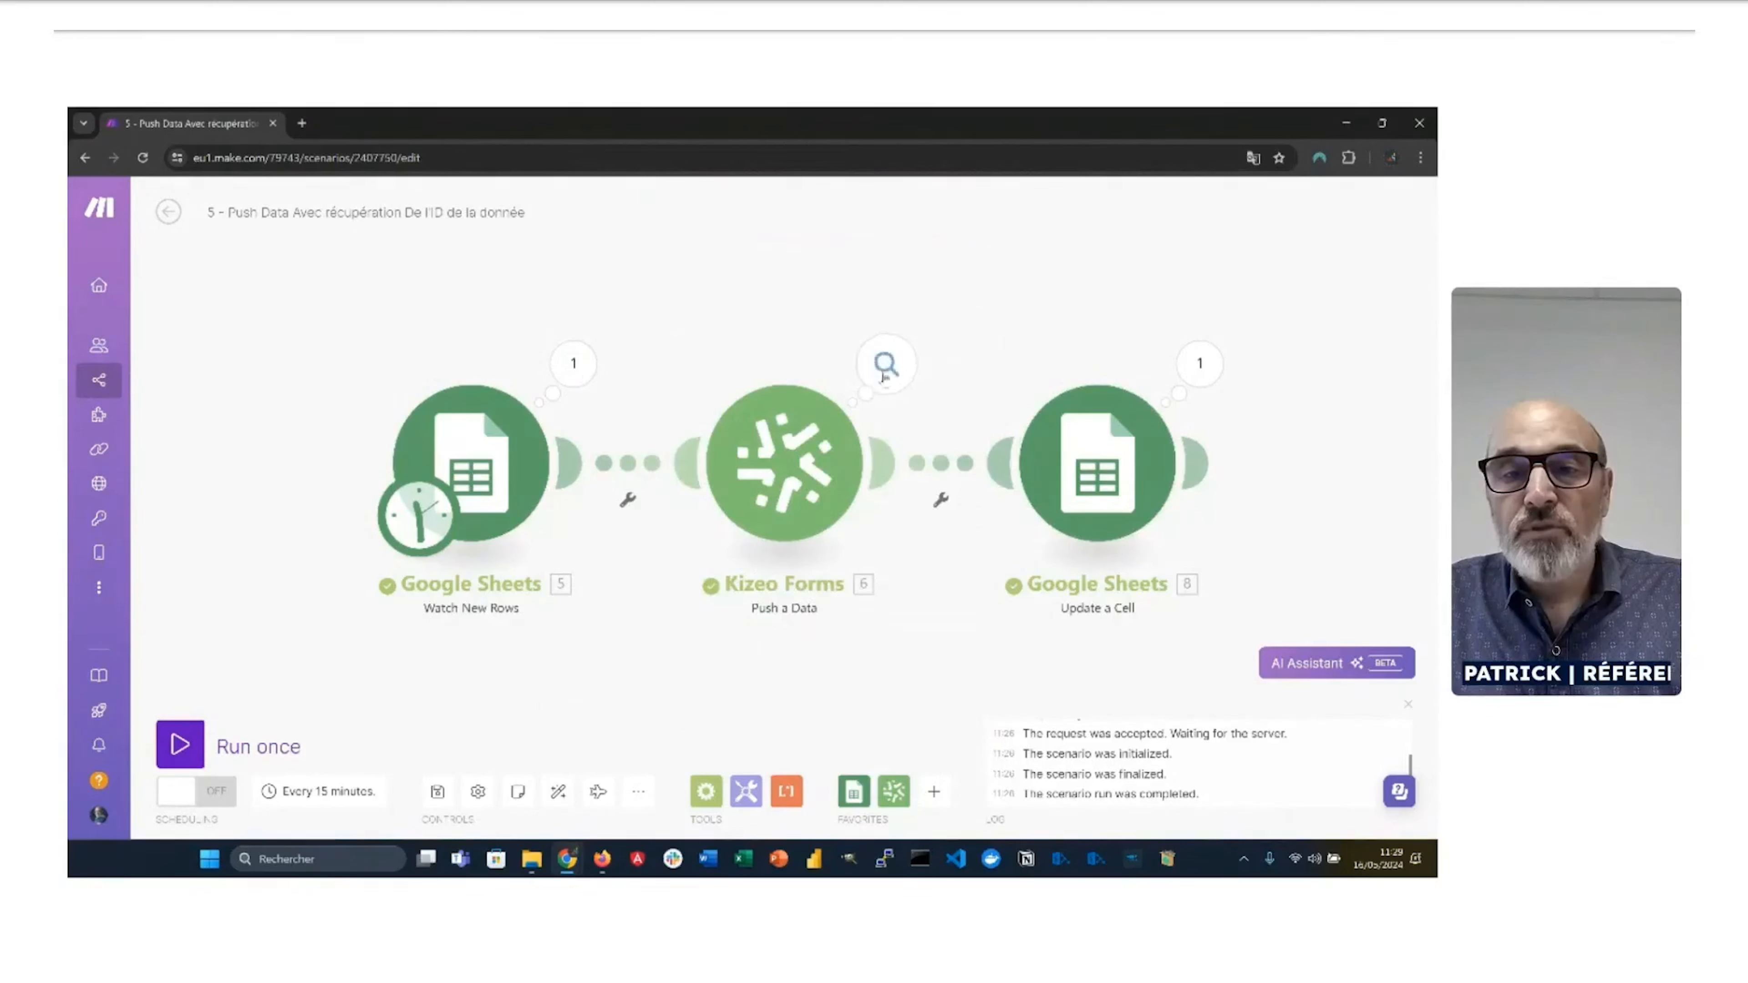
click(1097, 463)
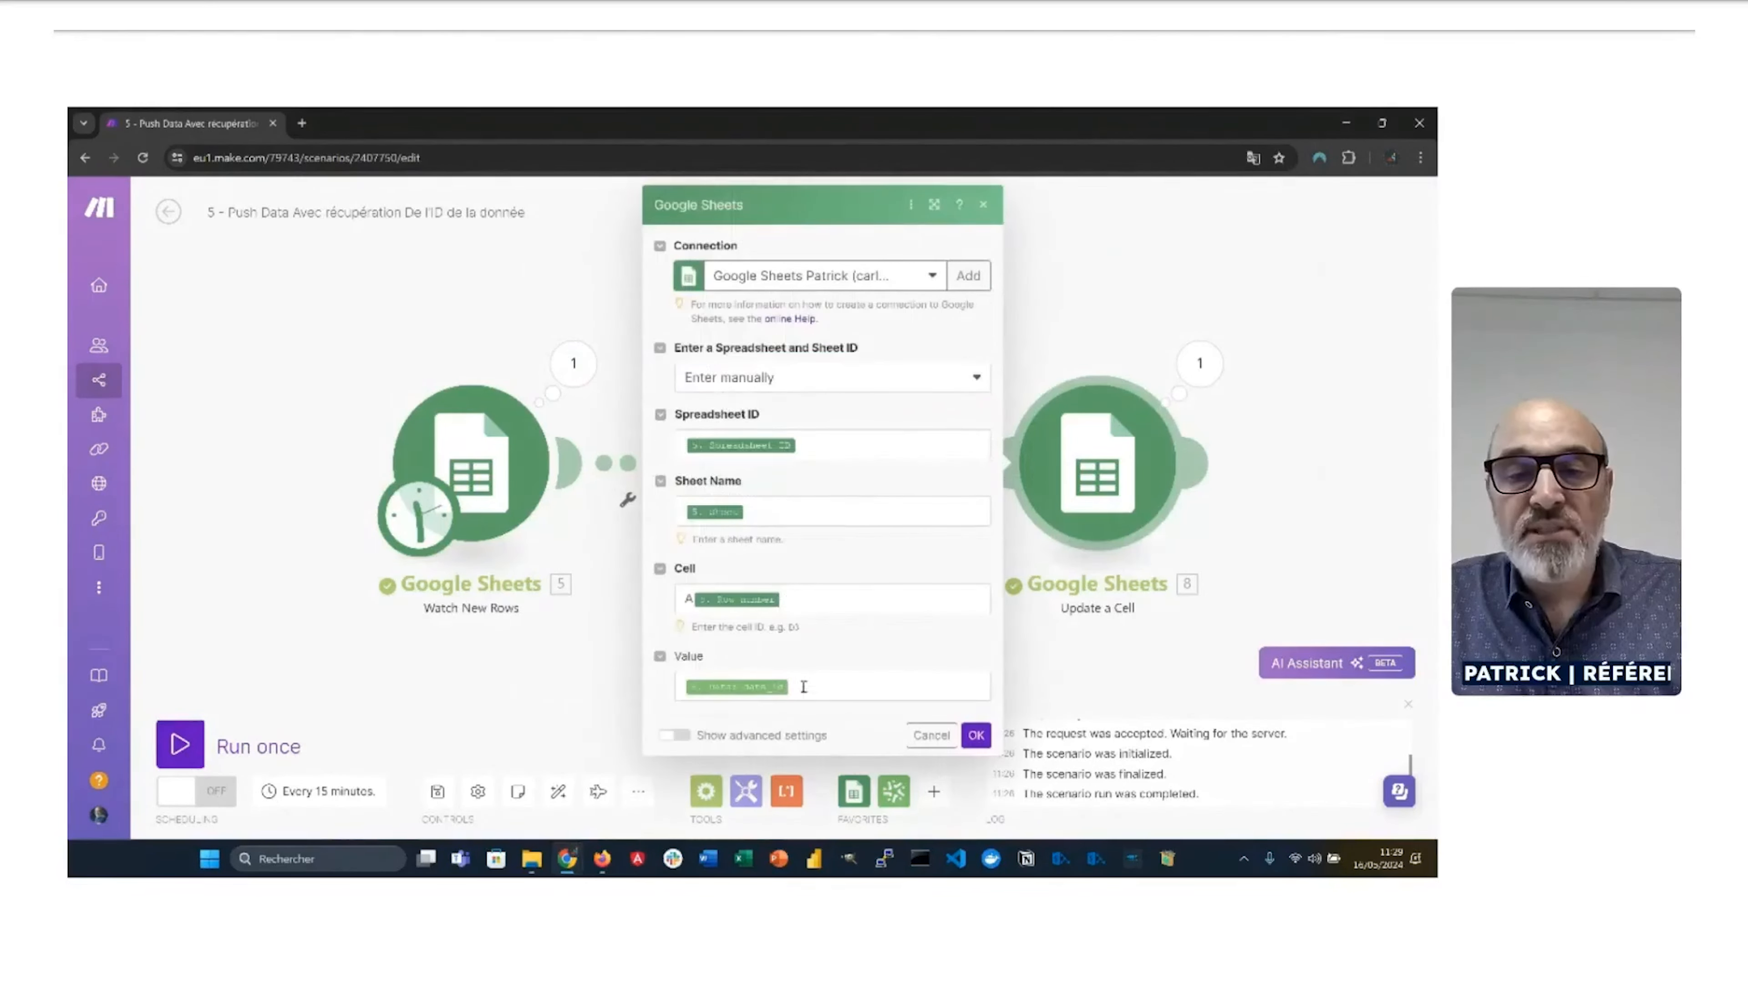
click(1084, 300)
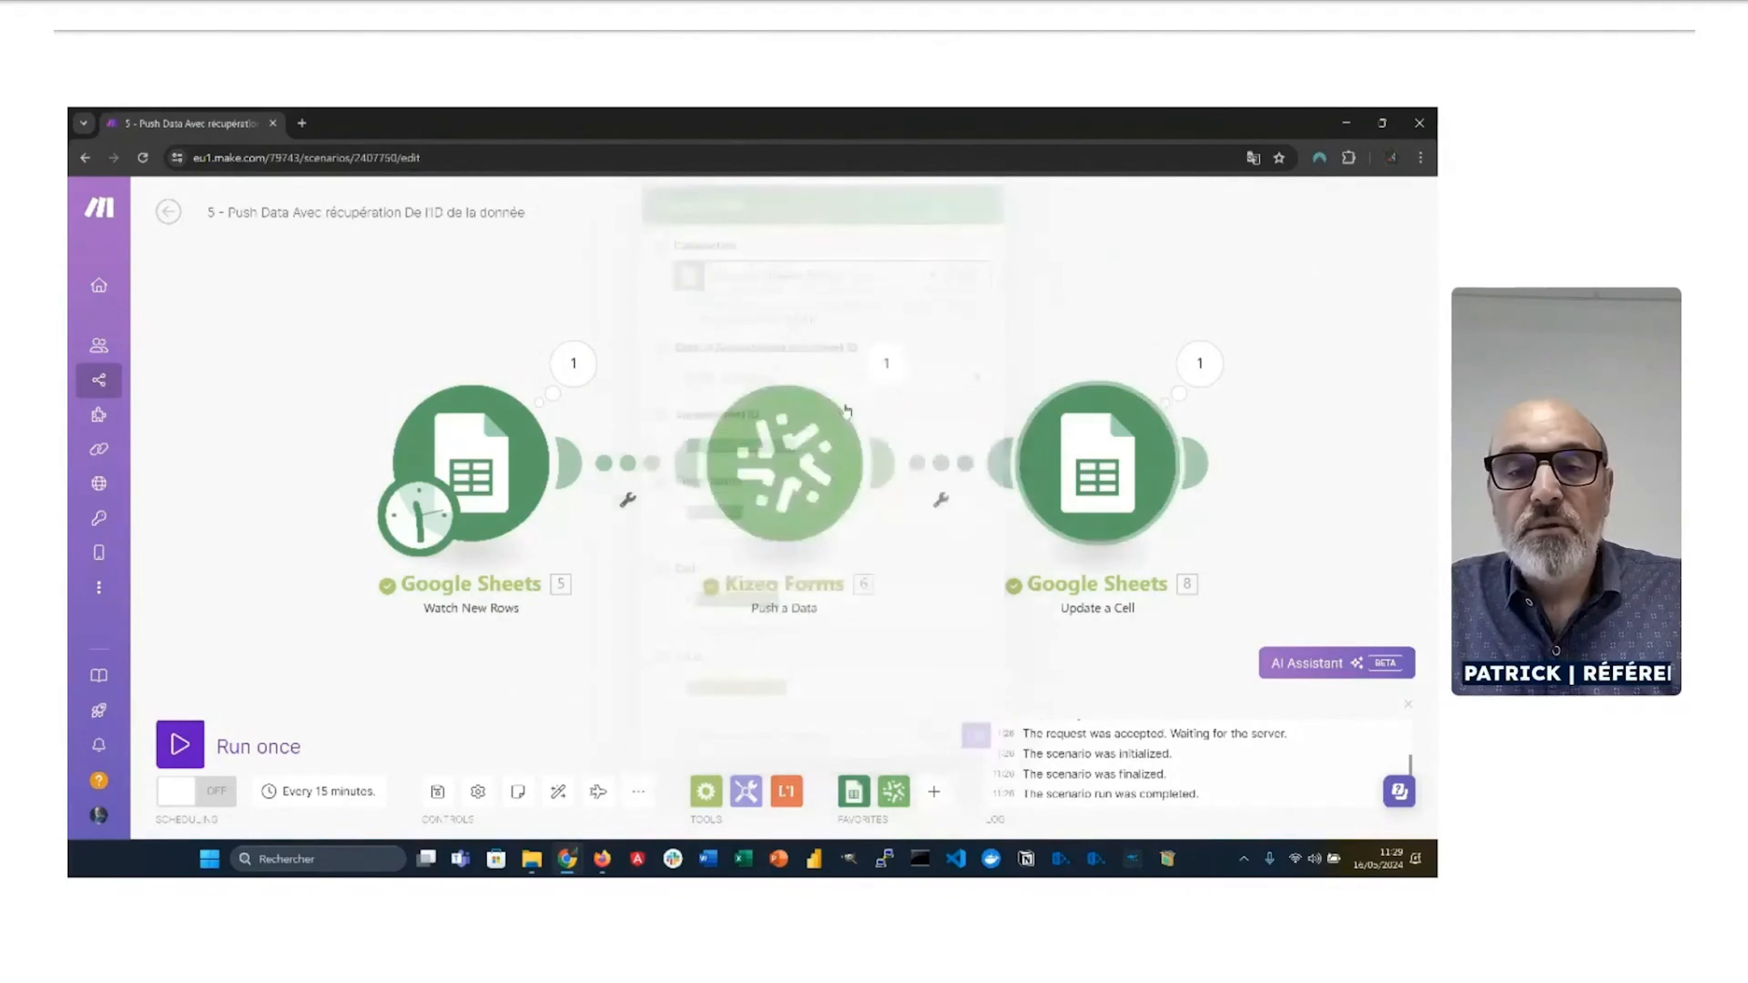
click(886, 366)
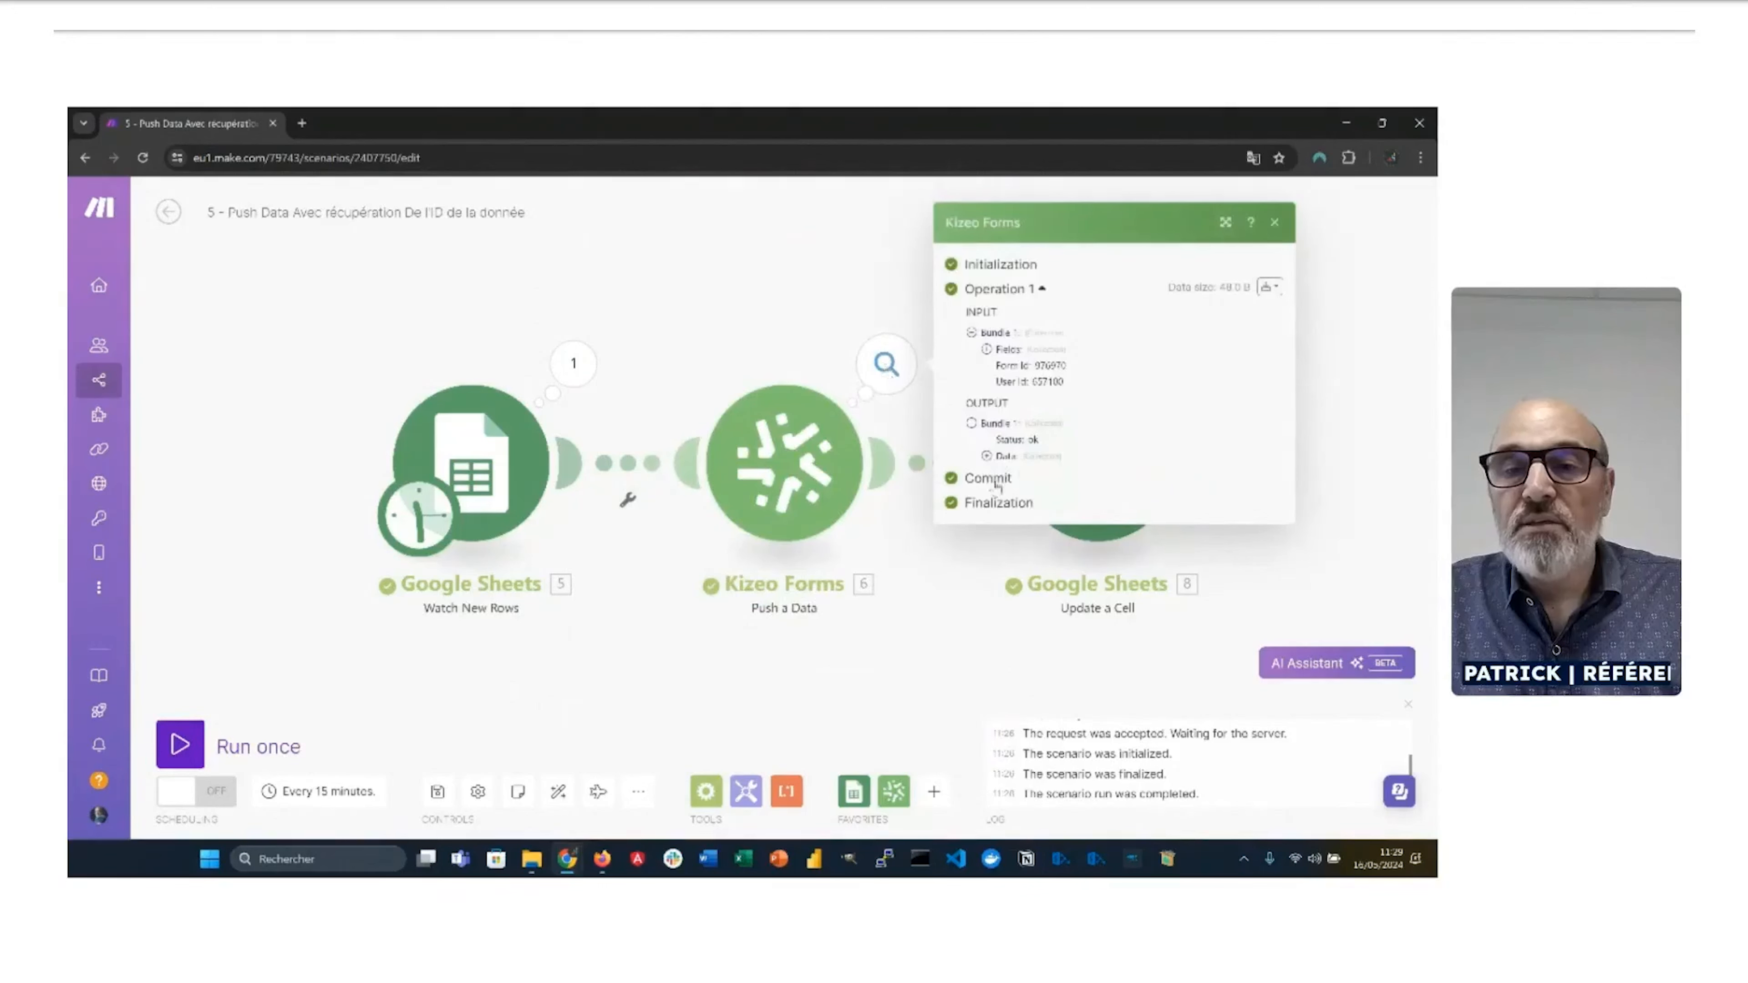
click(987, 456)
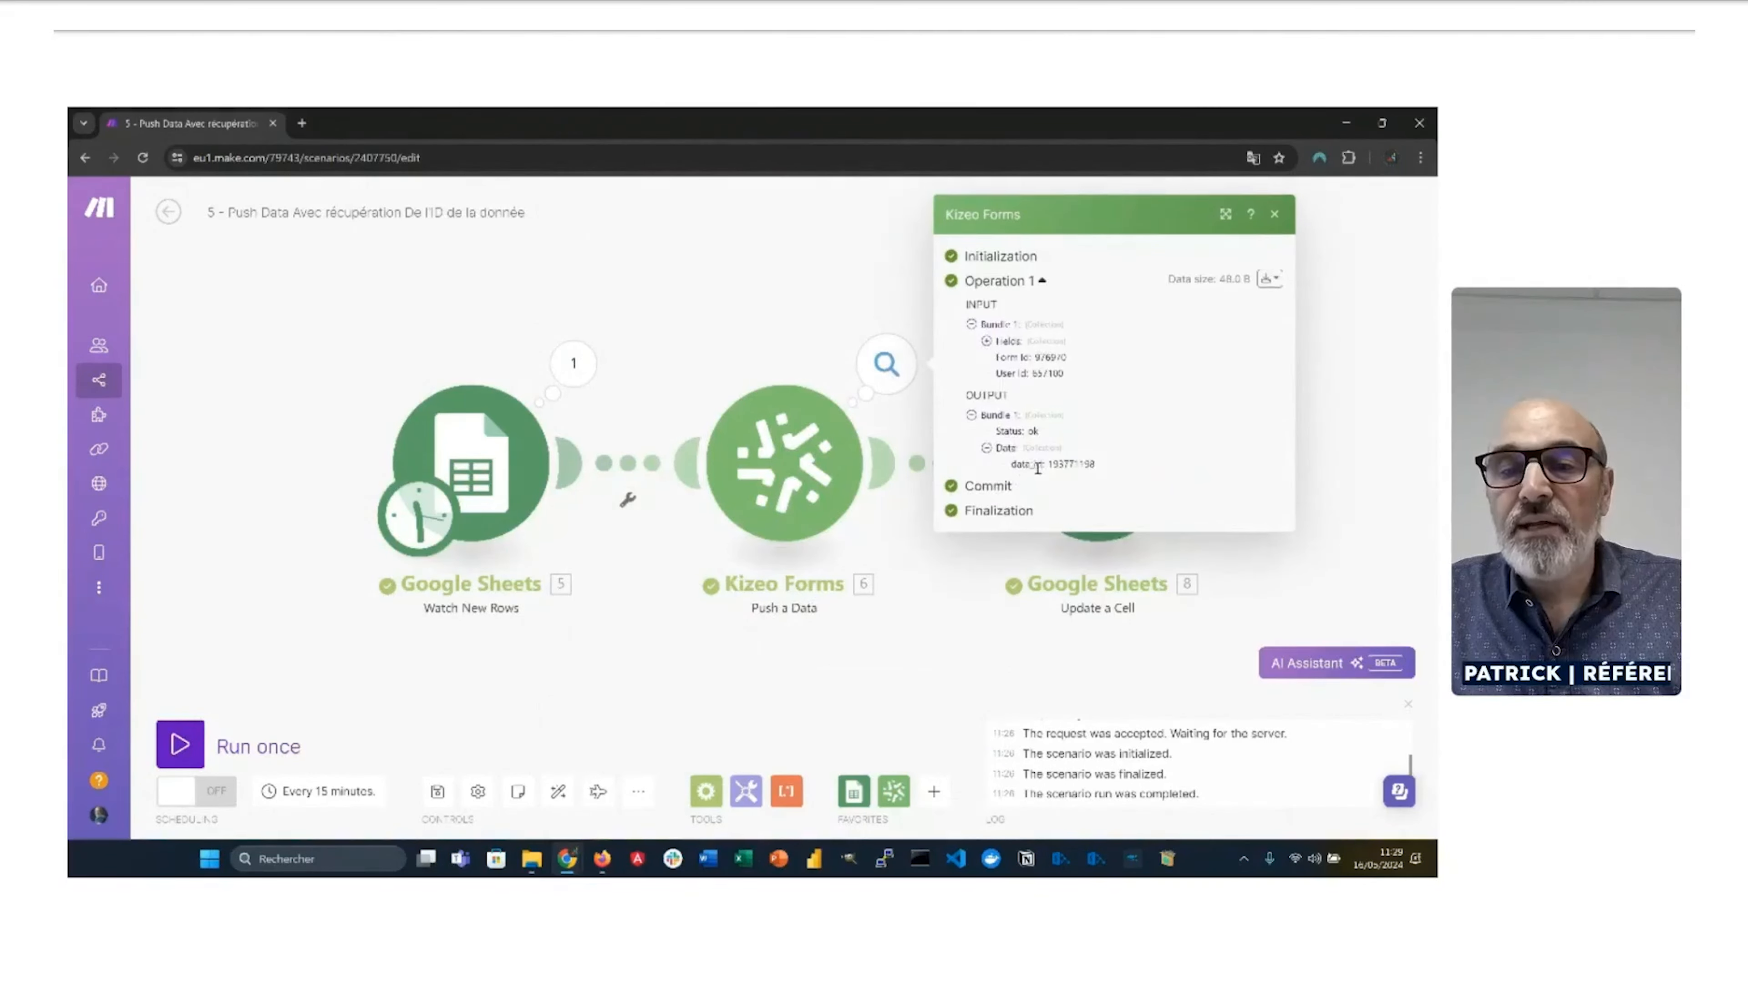
click(1022, 568)
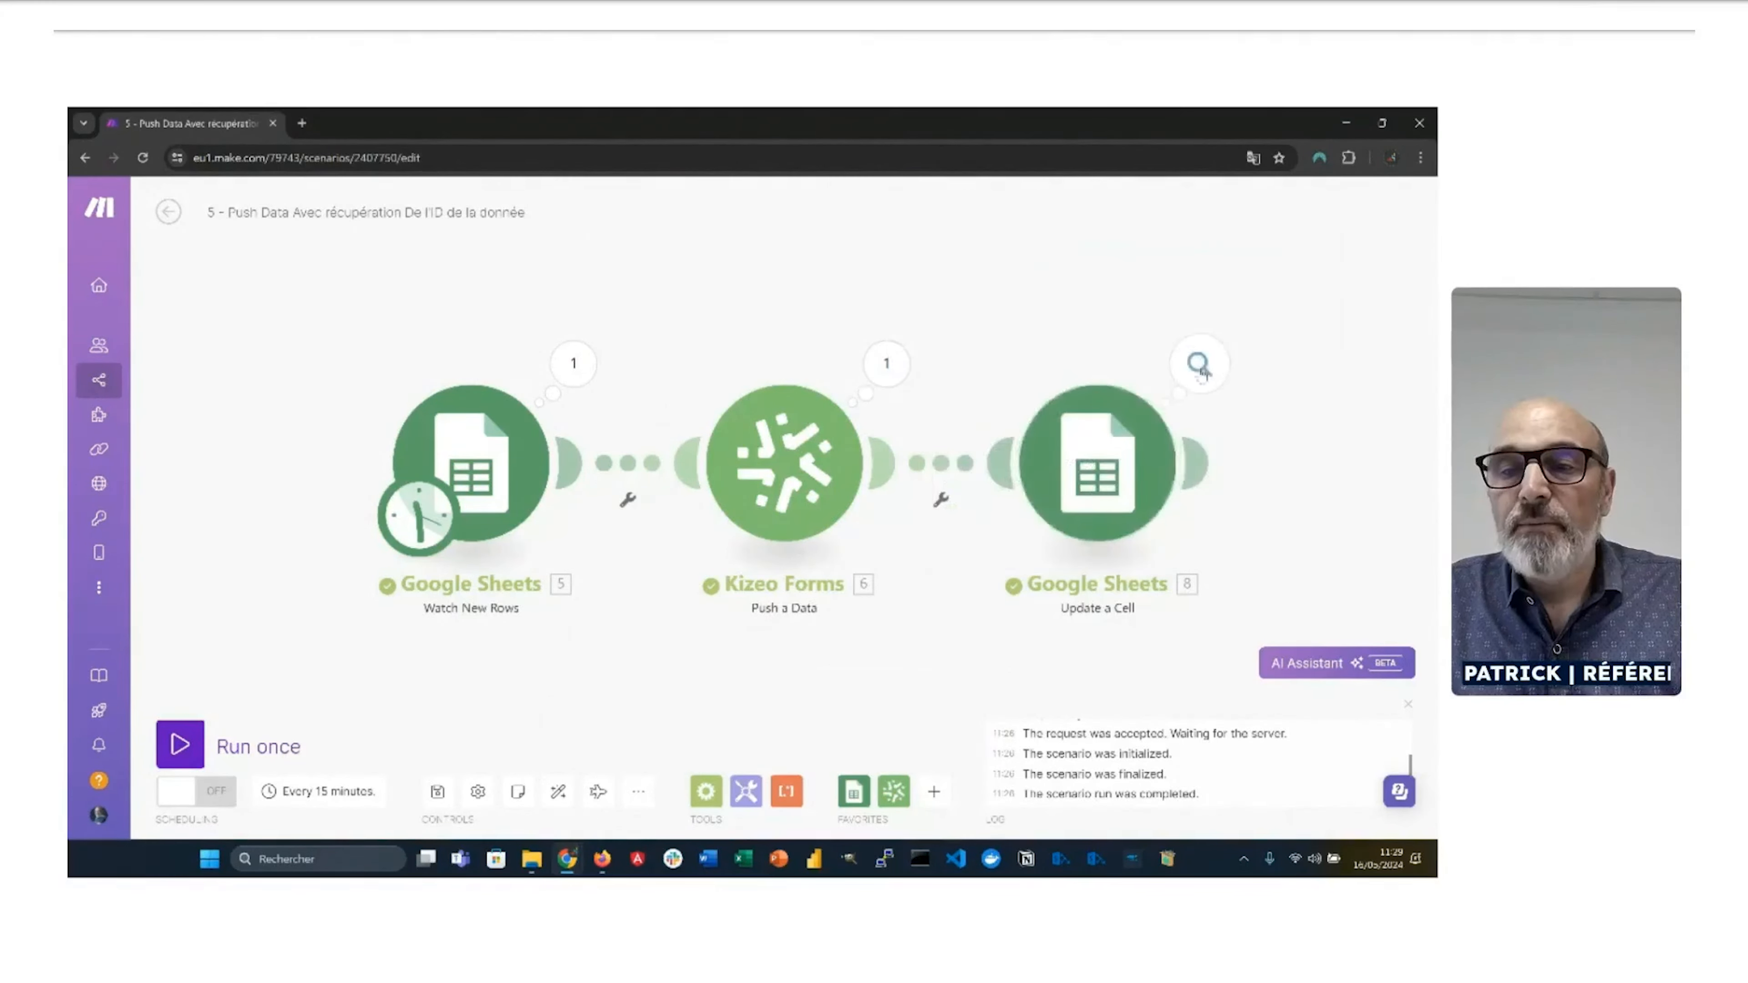
click(1098, 465)
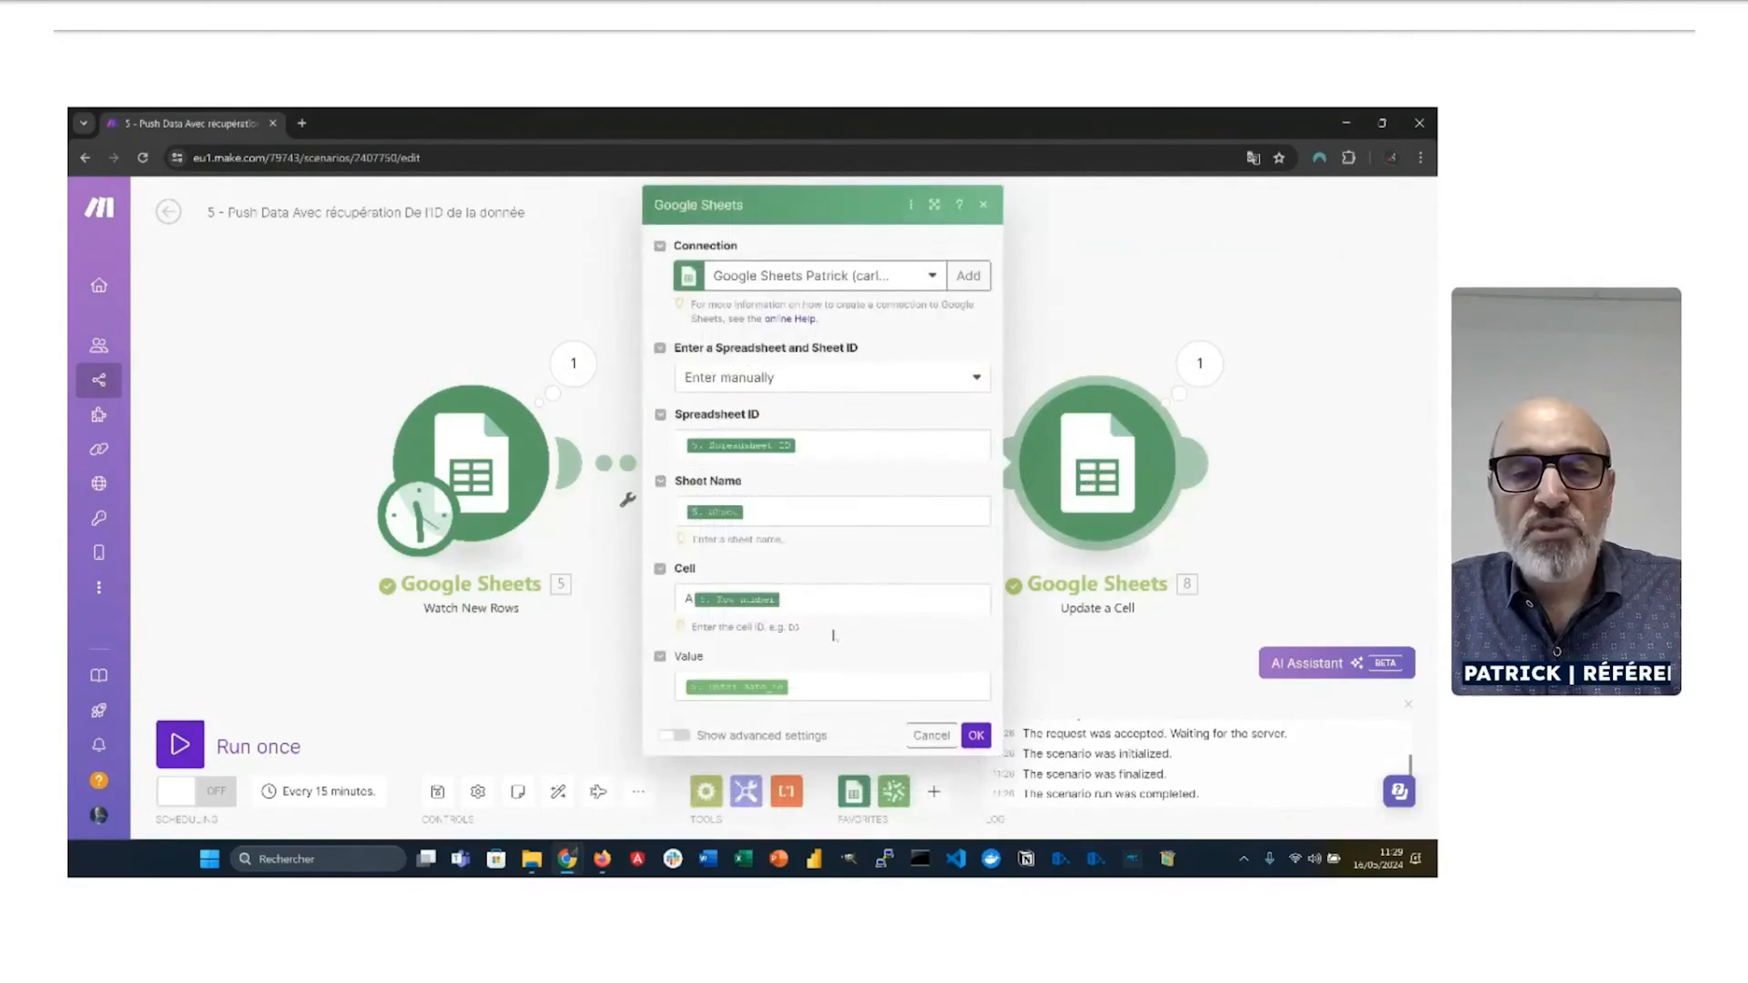
click(848, 688)
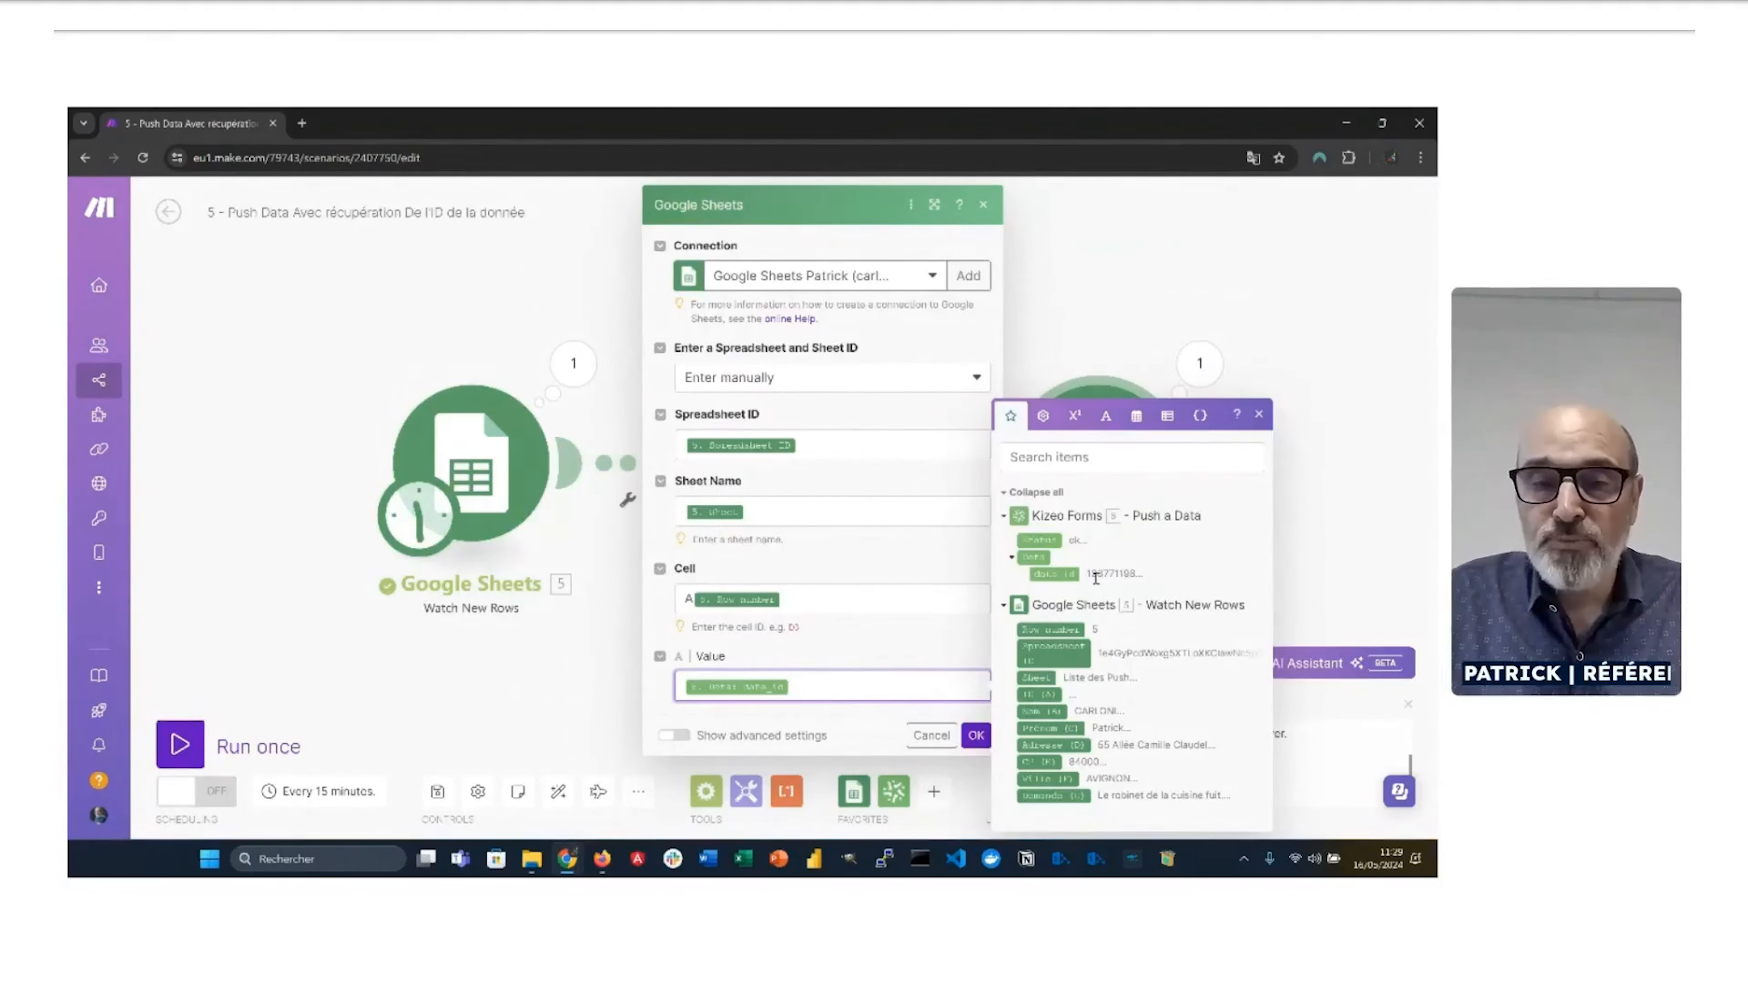
click(976, 736)
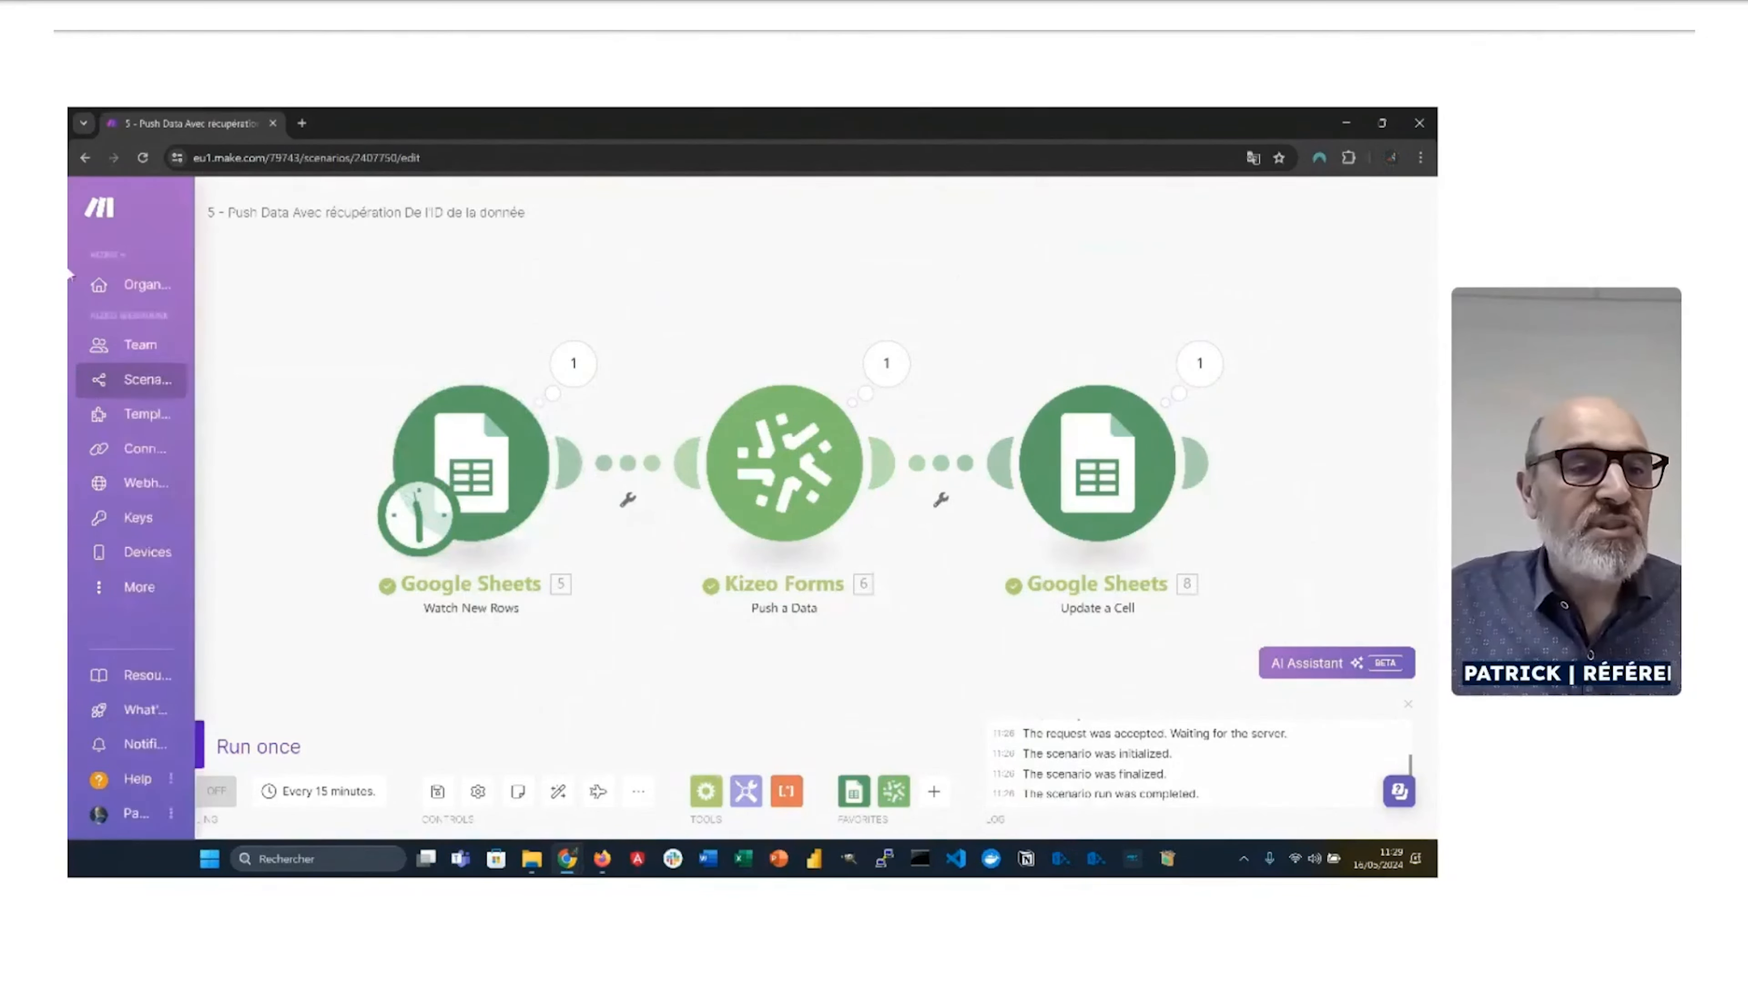
Step: Open scenario 6, 'Ajouter un évènement Google Calendar lors d'un Push planning', from the Scenarios list
mouse_move(117, 281)
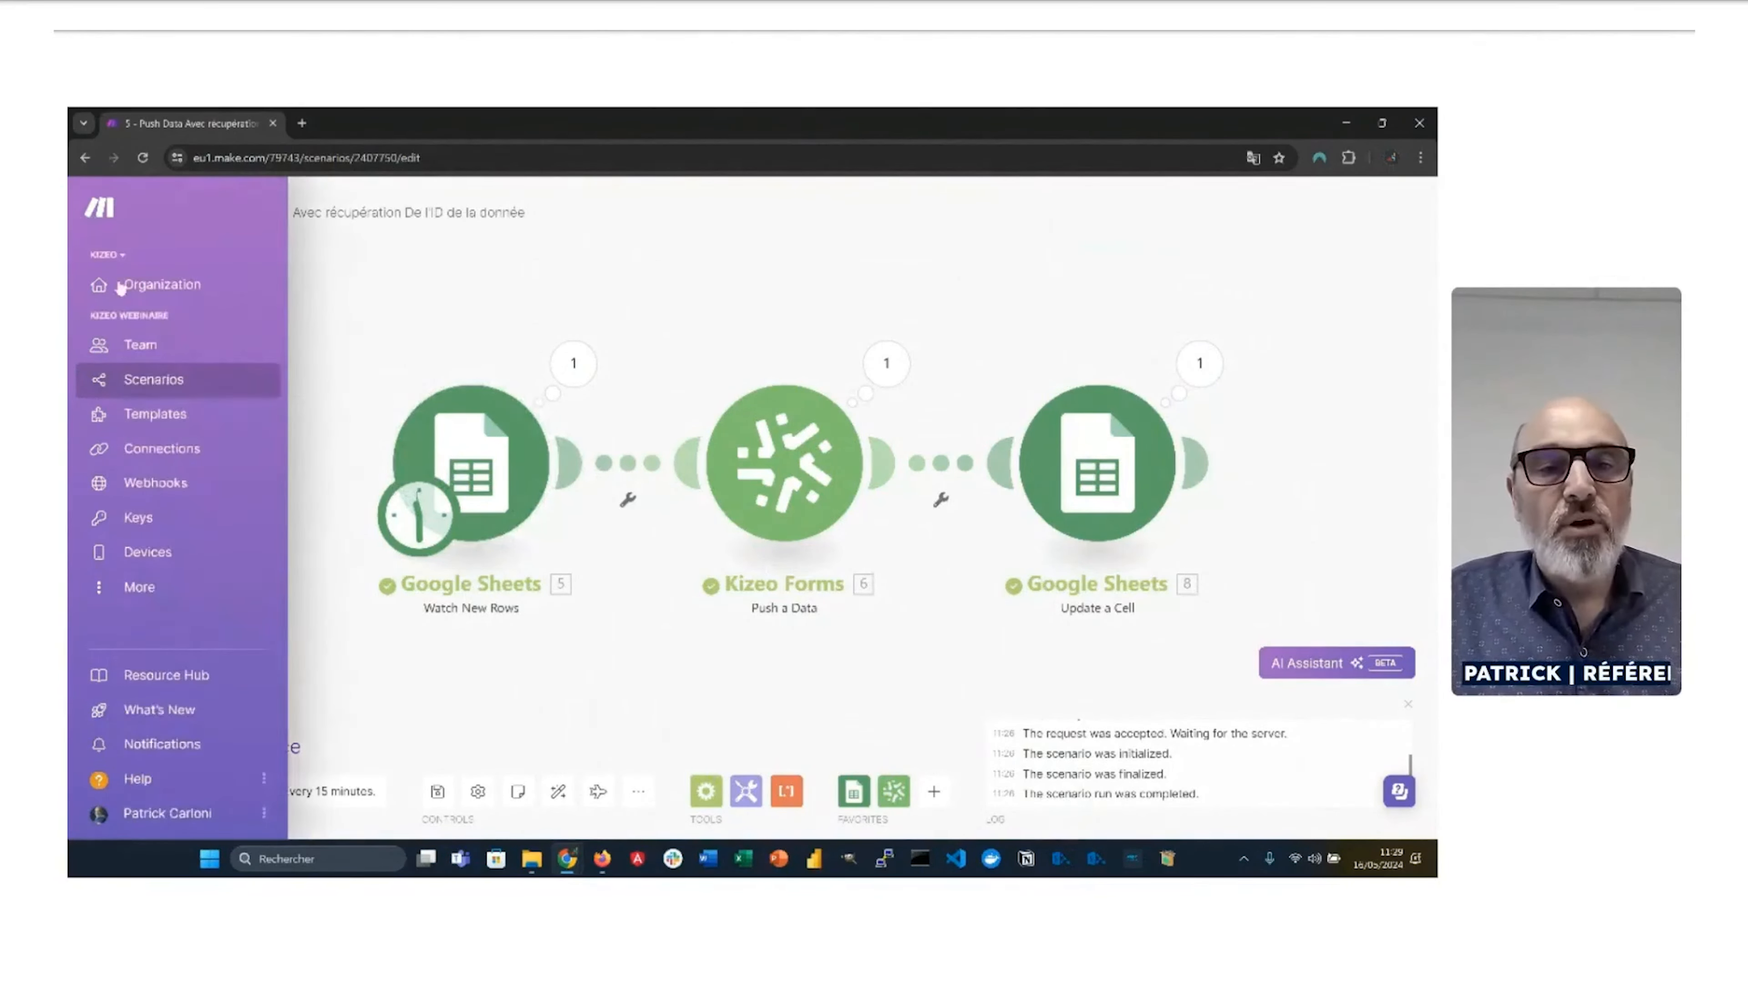
click(211, 391)
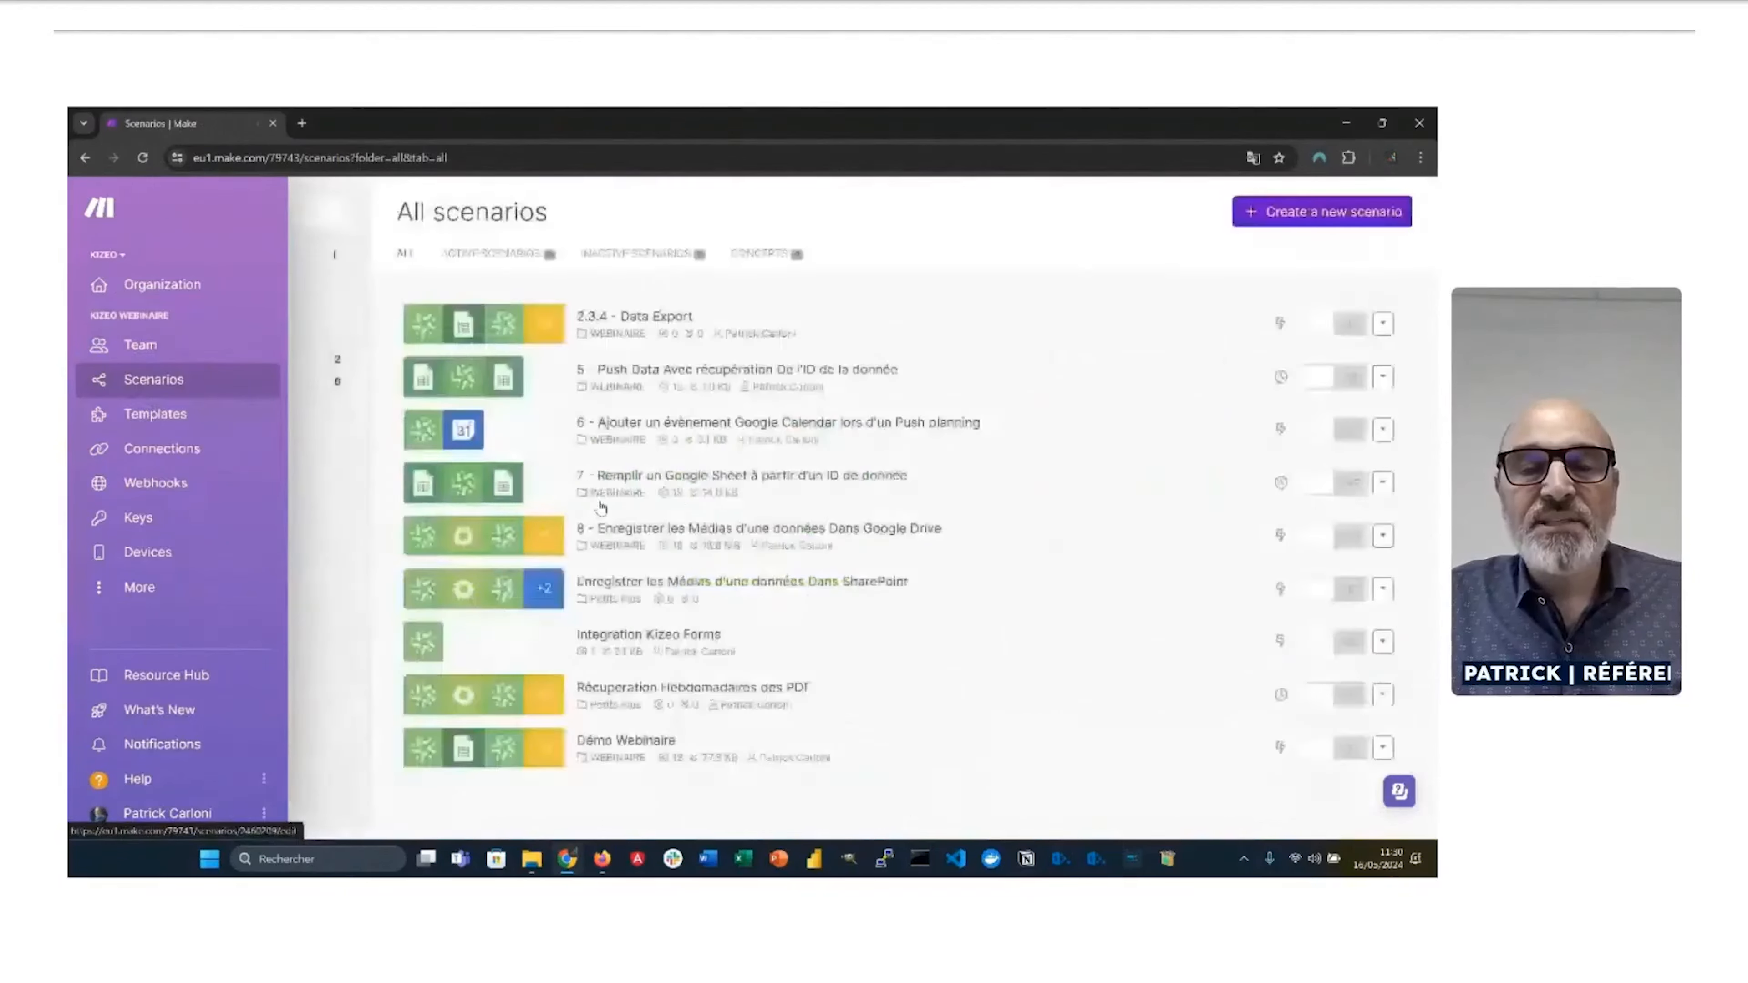
click(683, 434)
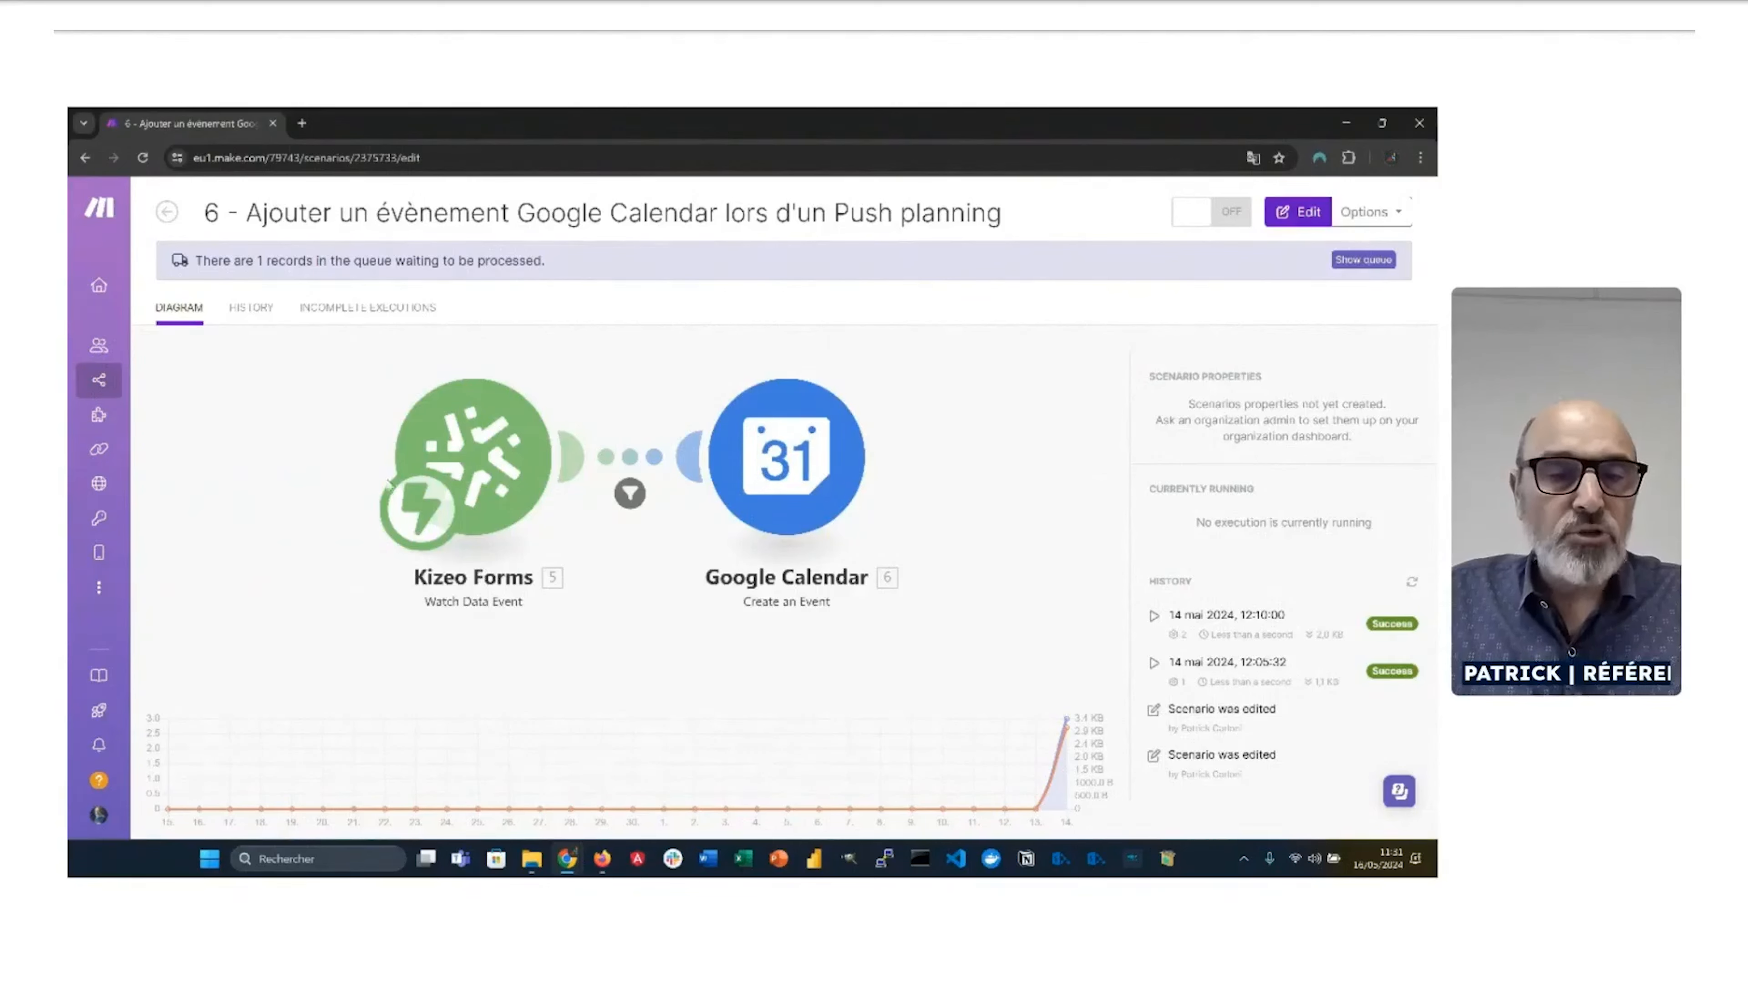
Step: Review the Kizeo Forms webhook and Google Calendar event module settings without changing them
click(653, 479)
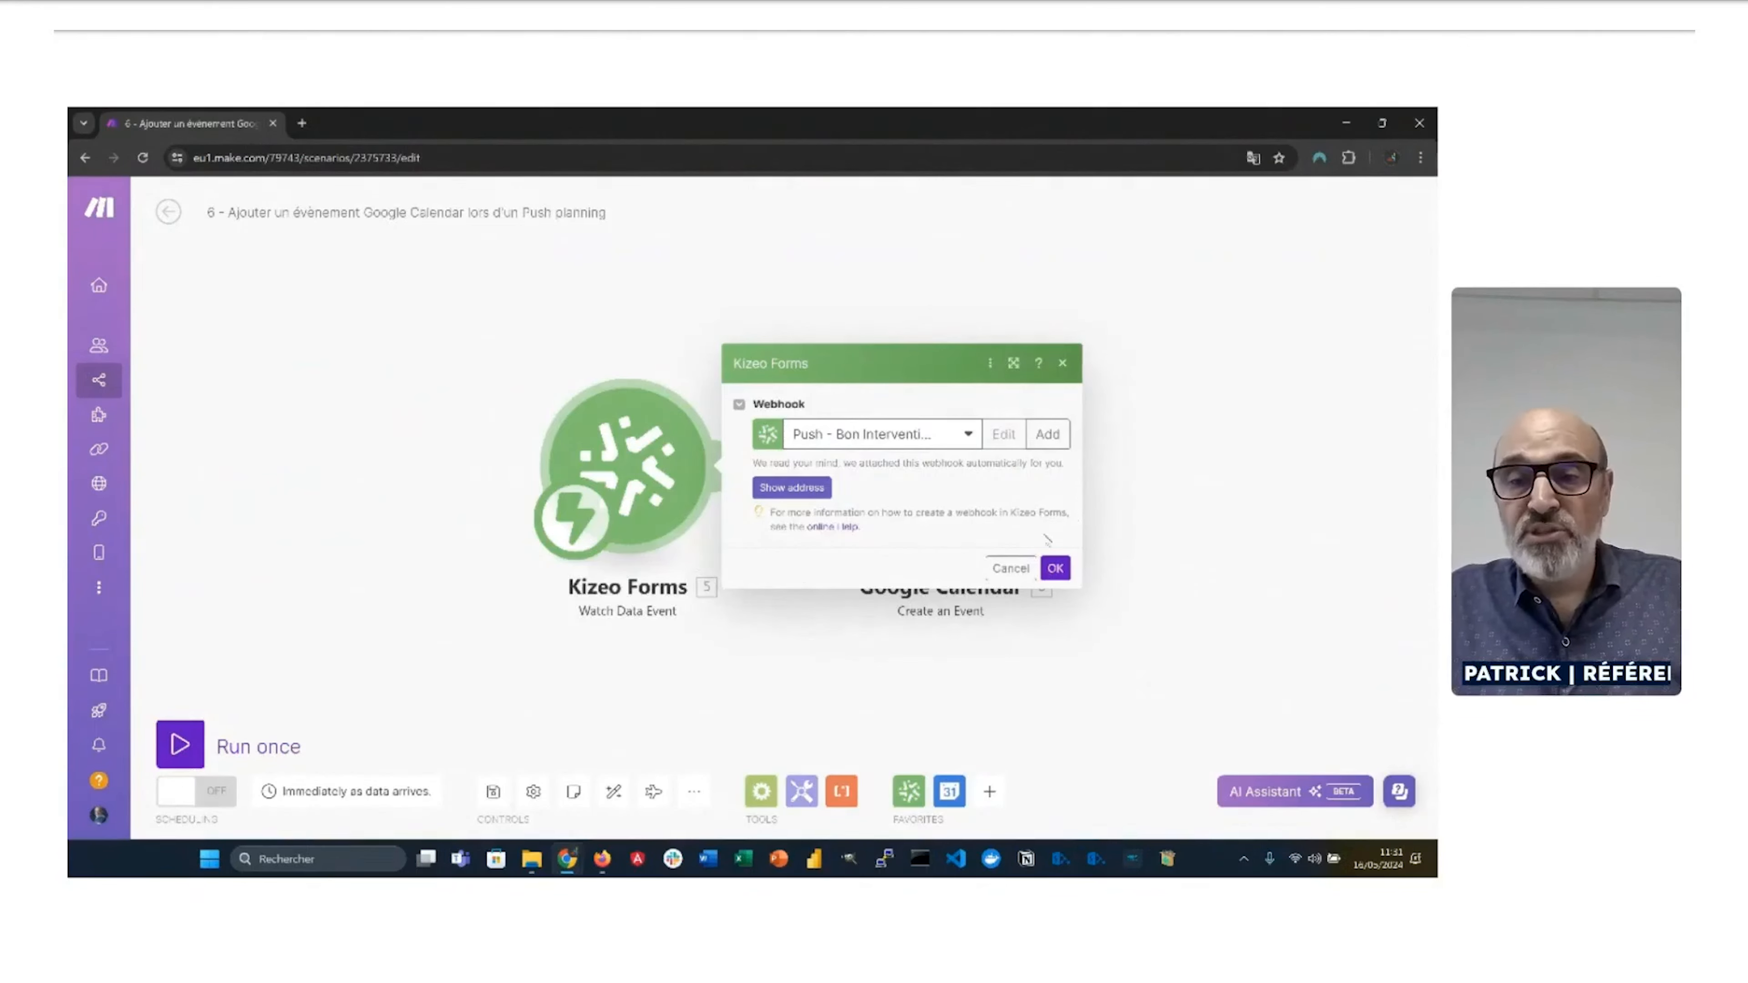
click(1009, 568)
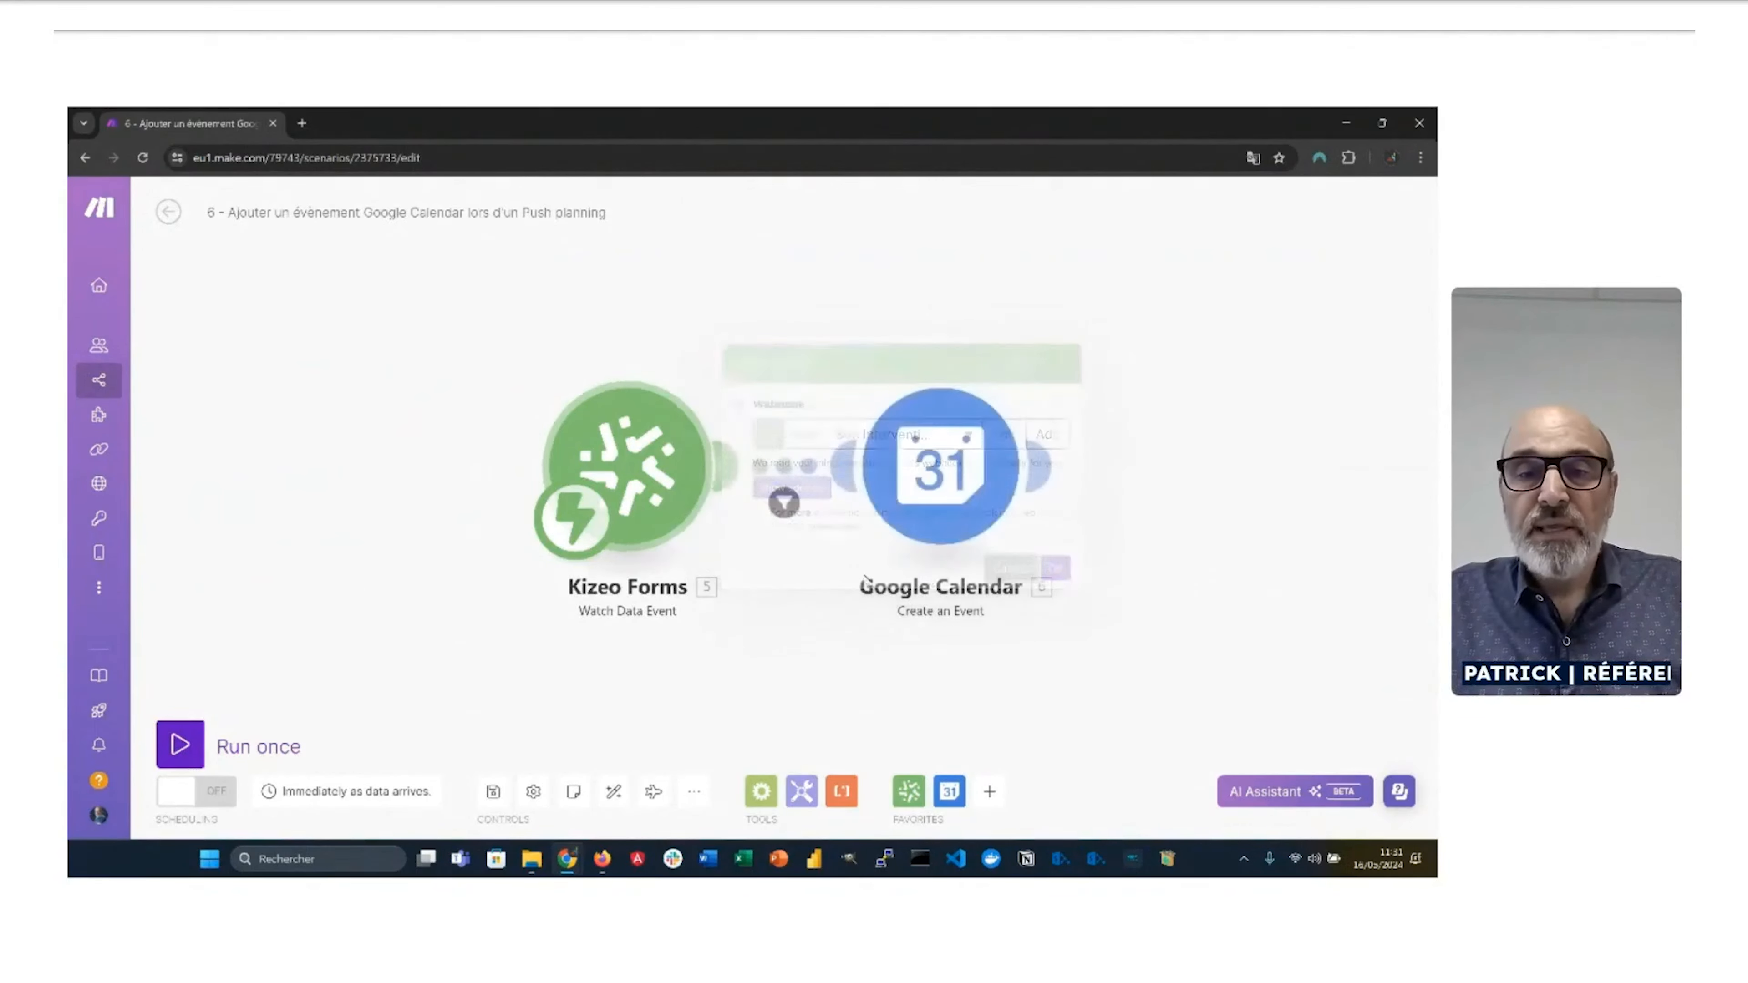
click(953, 480)
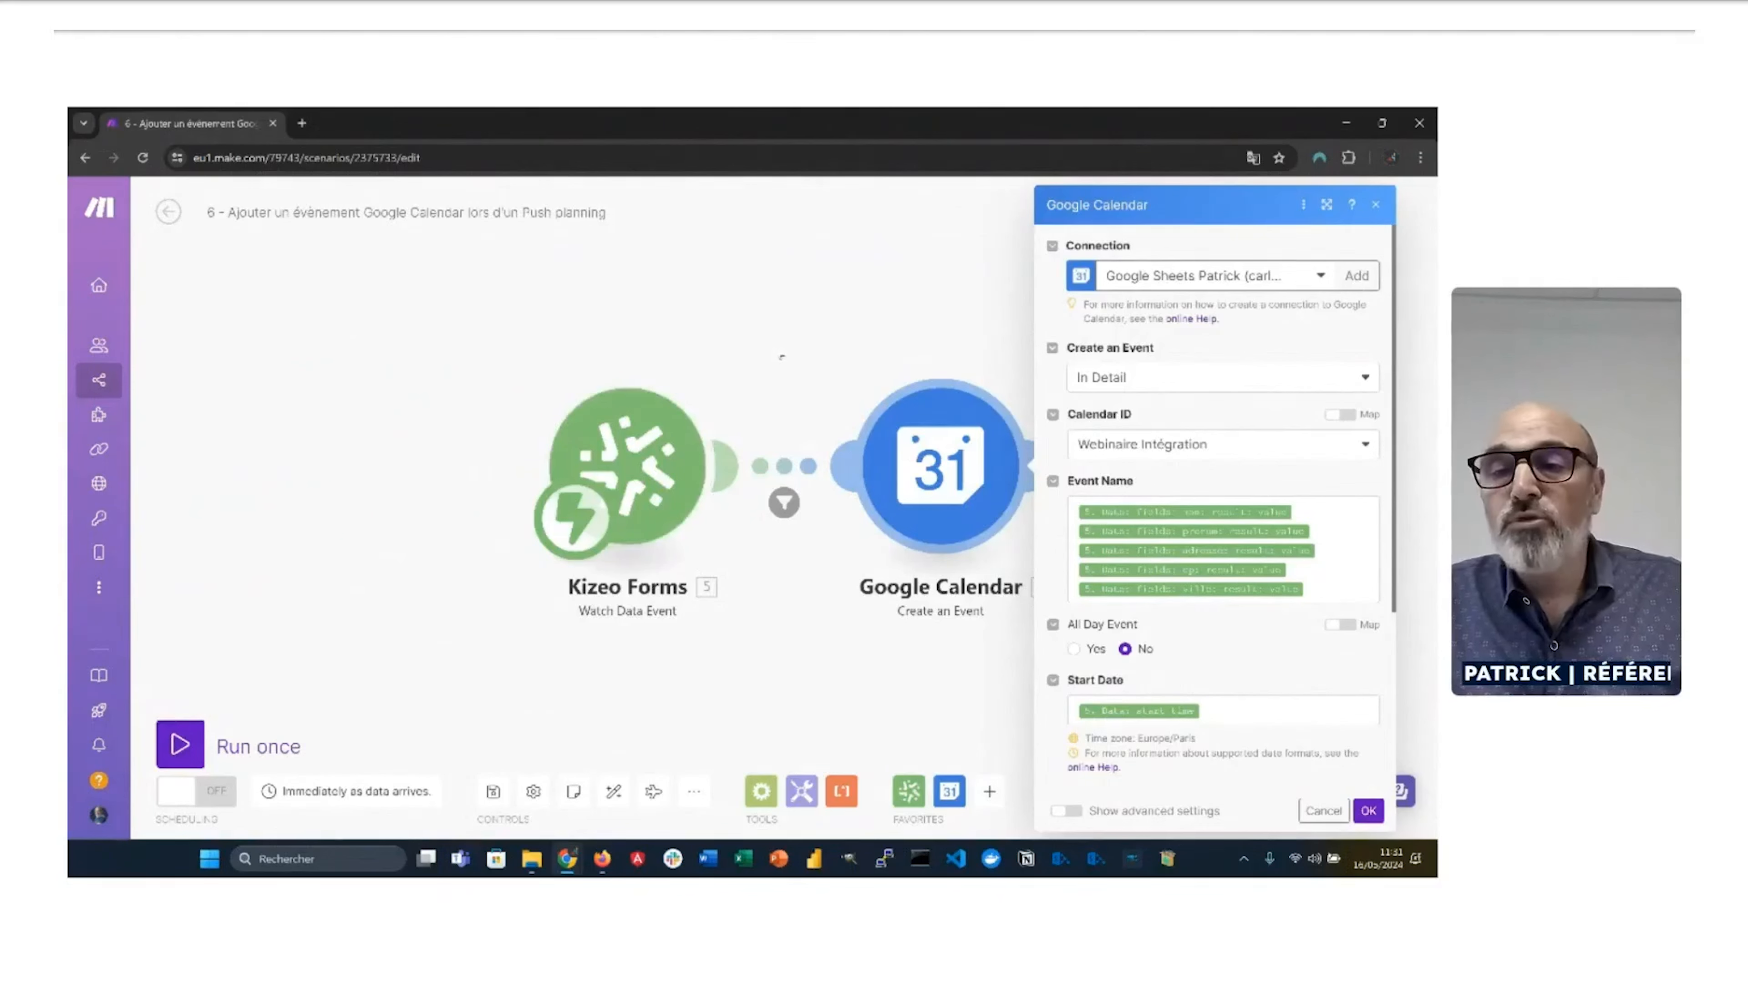
click(732, 360)
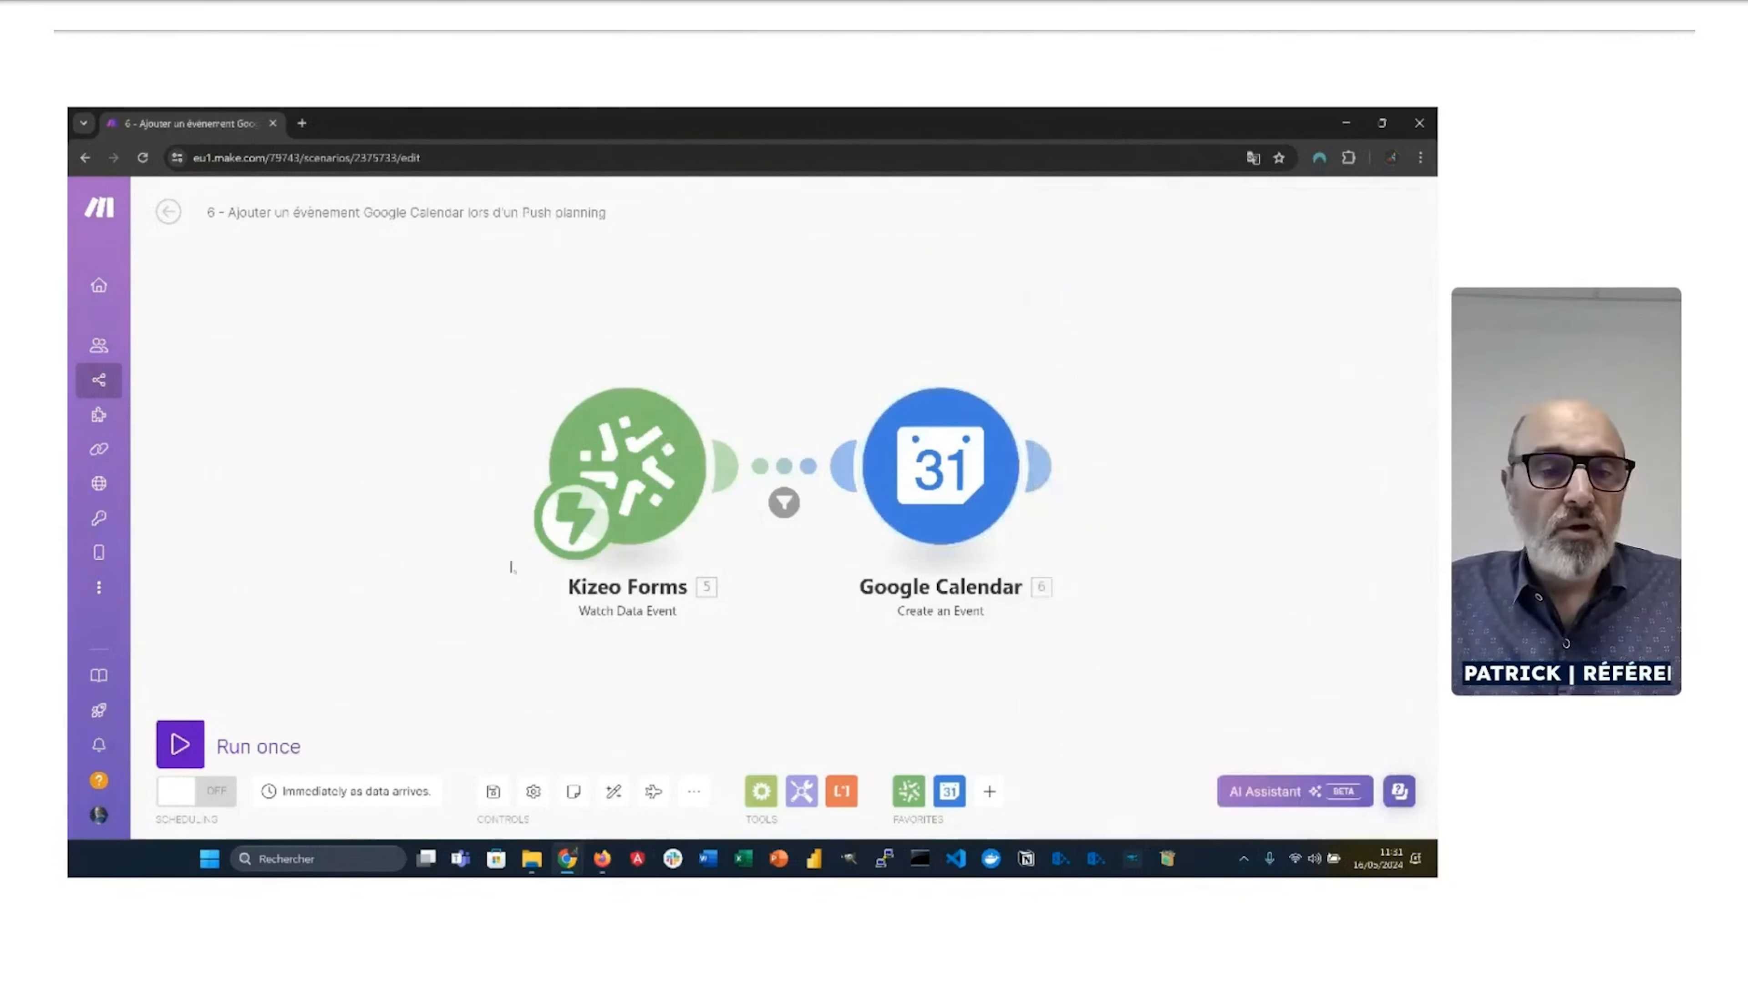
Step: Run scenario 6 once using the existing queued data
click(214, 747)
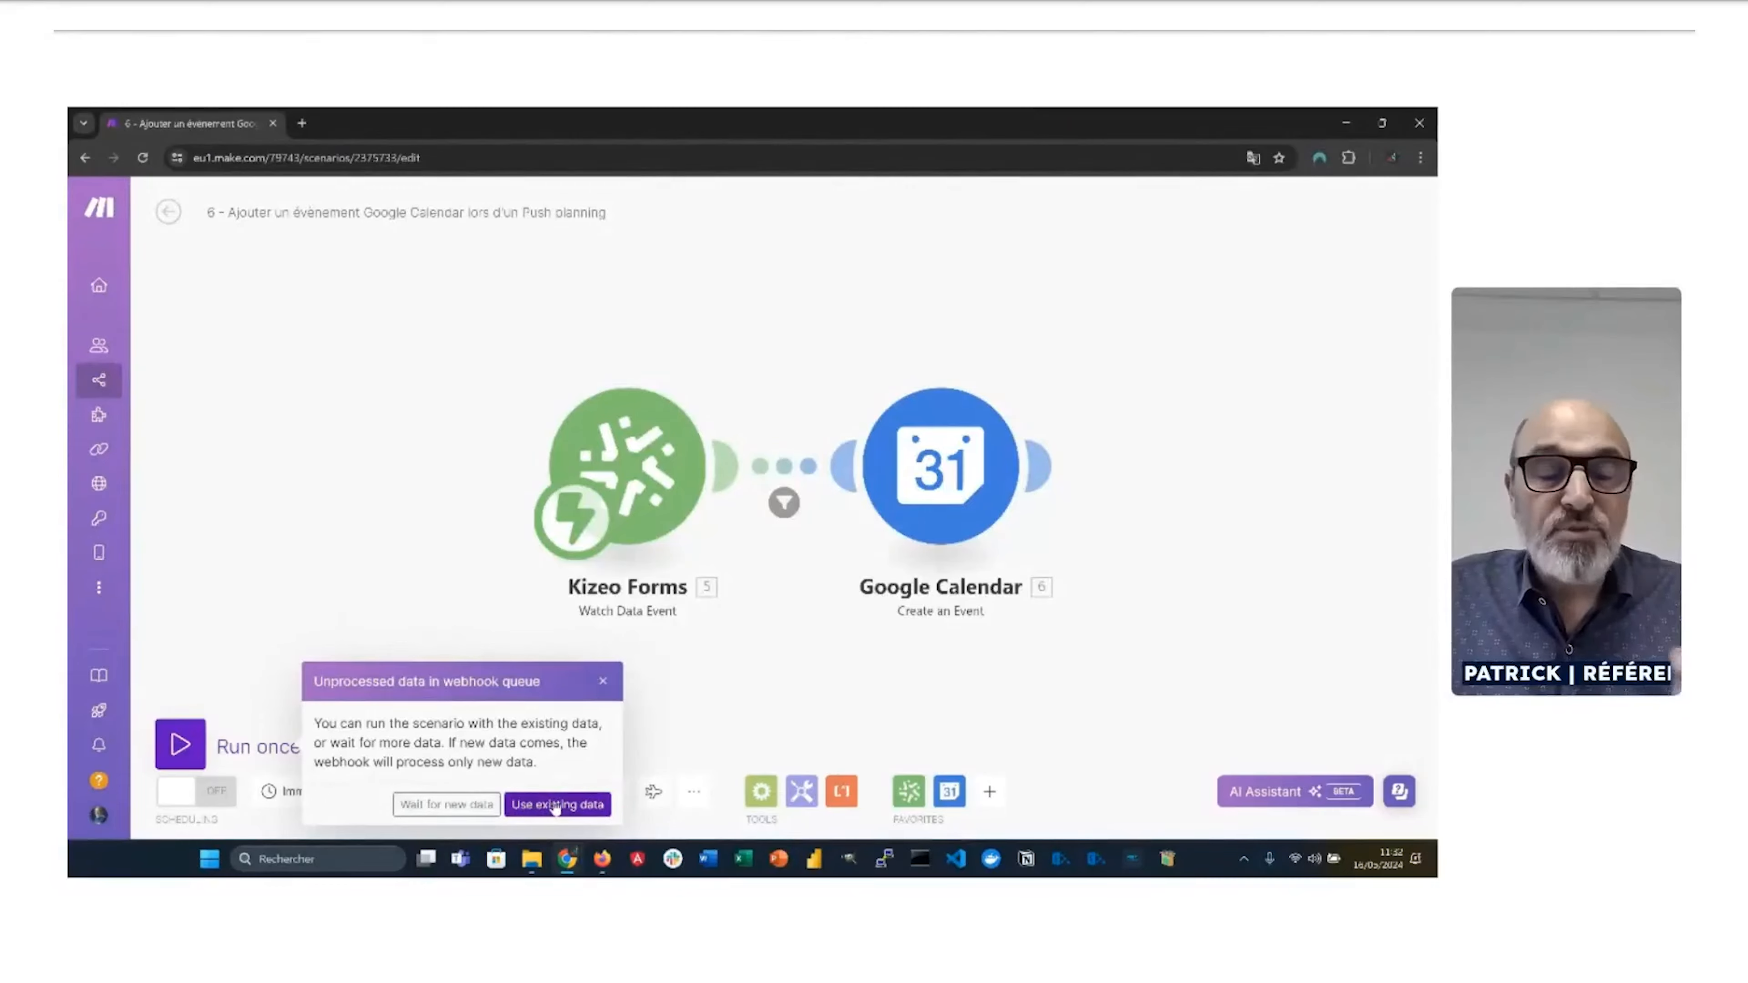
click(473, 806)
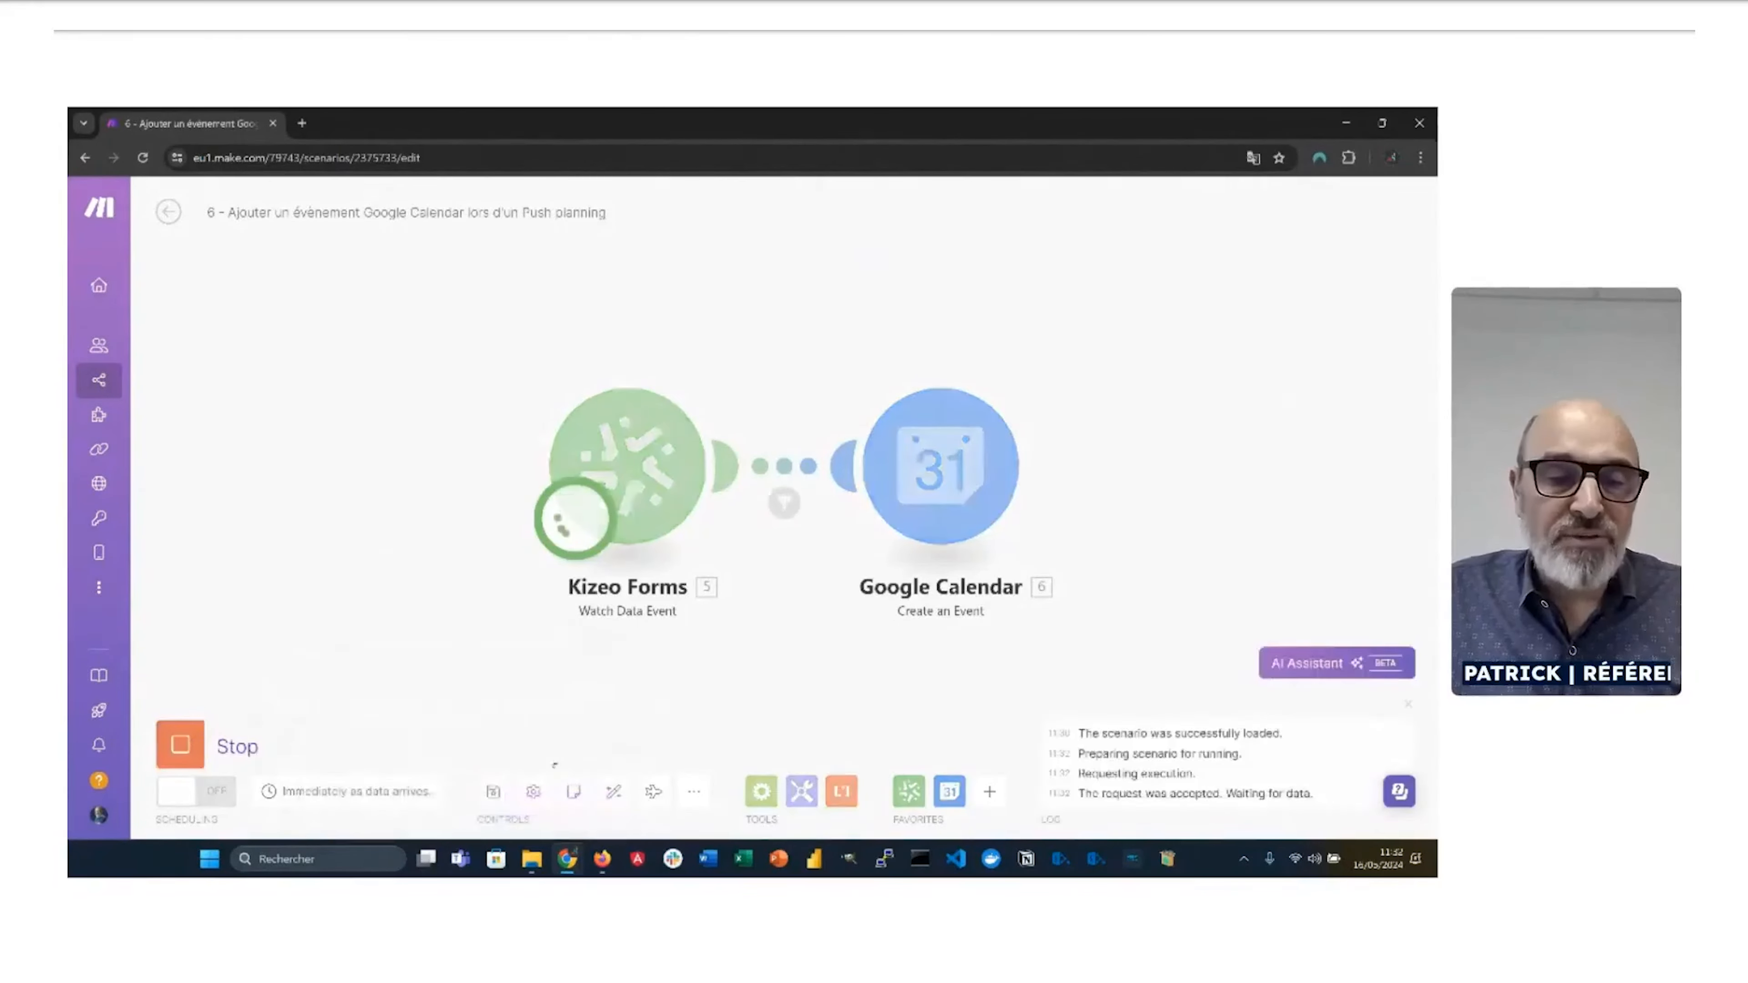
key(alt+Tab)
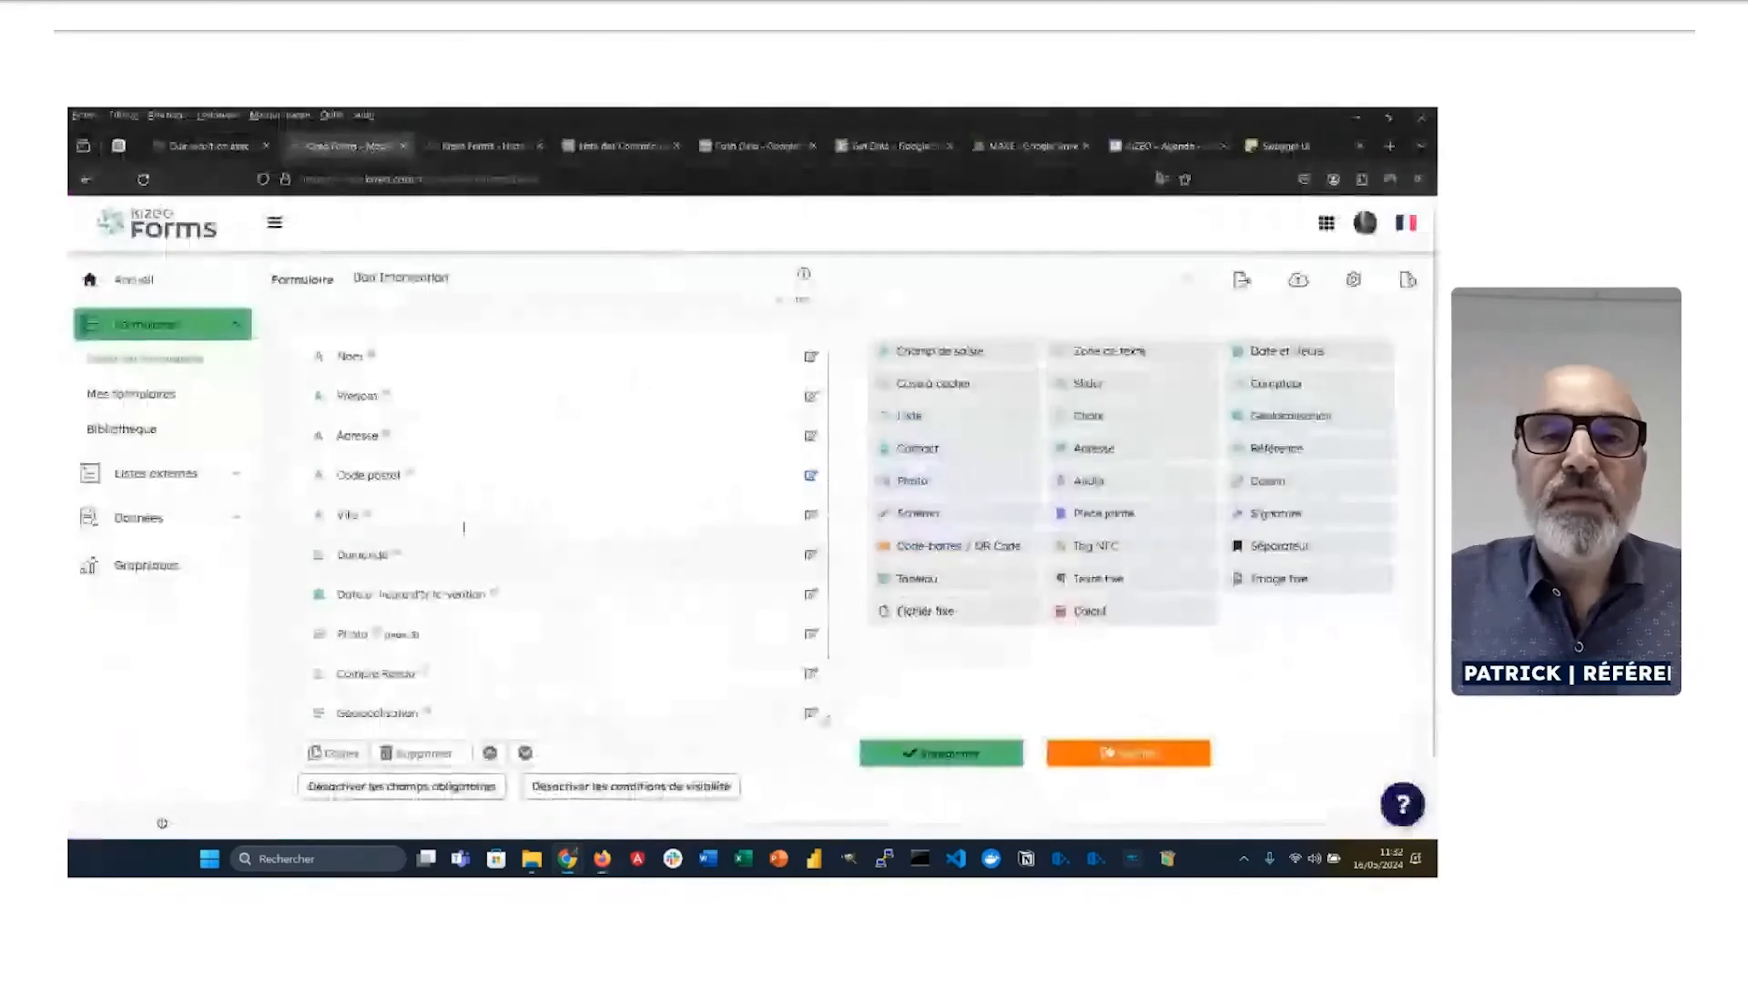
Step: Show the Bon Intervention form's records in the Kizeo Forms data history
click(491, 157)
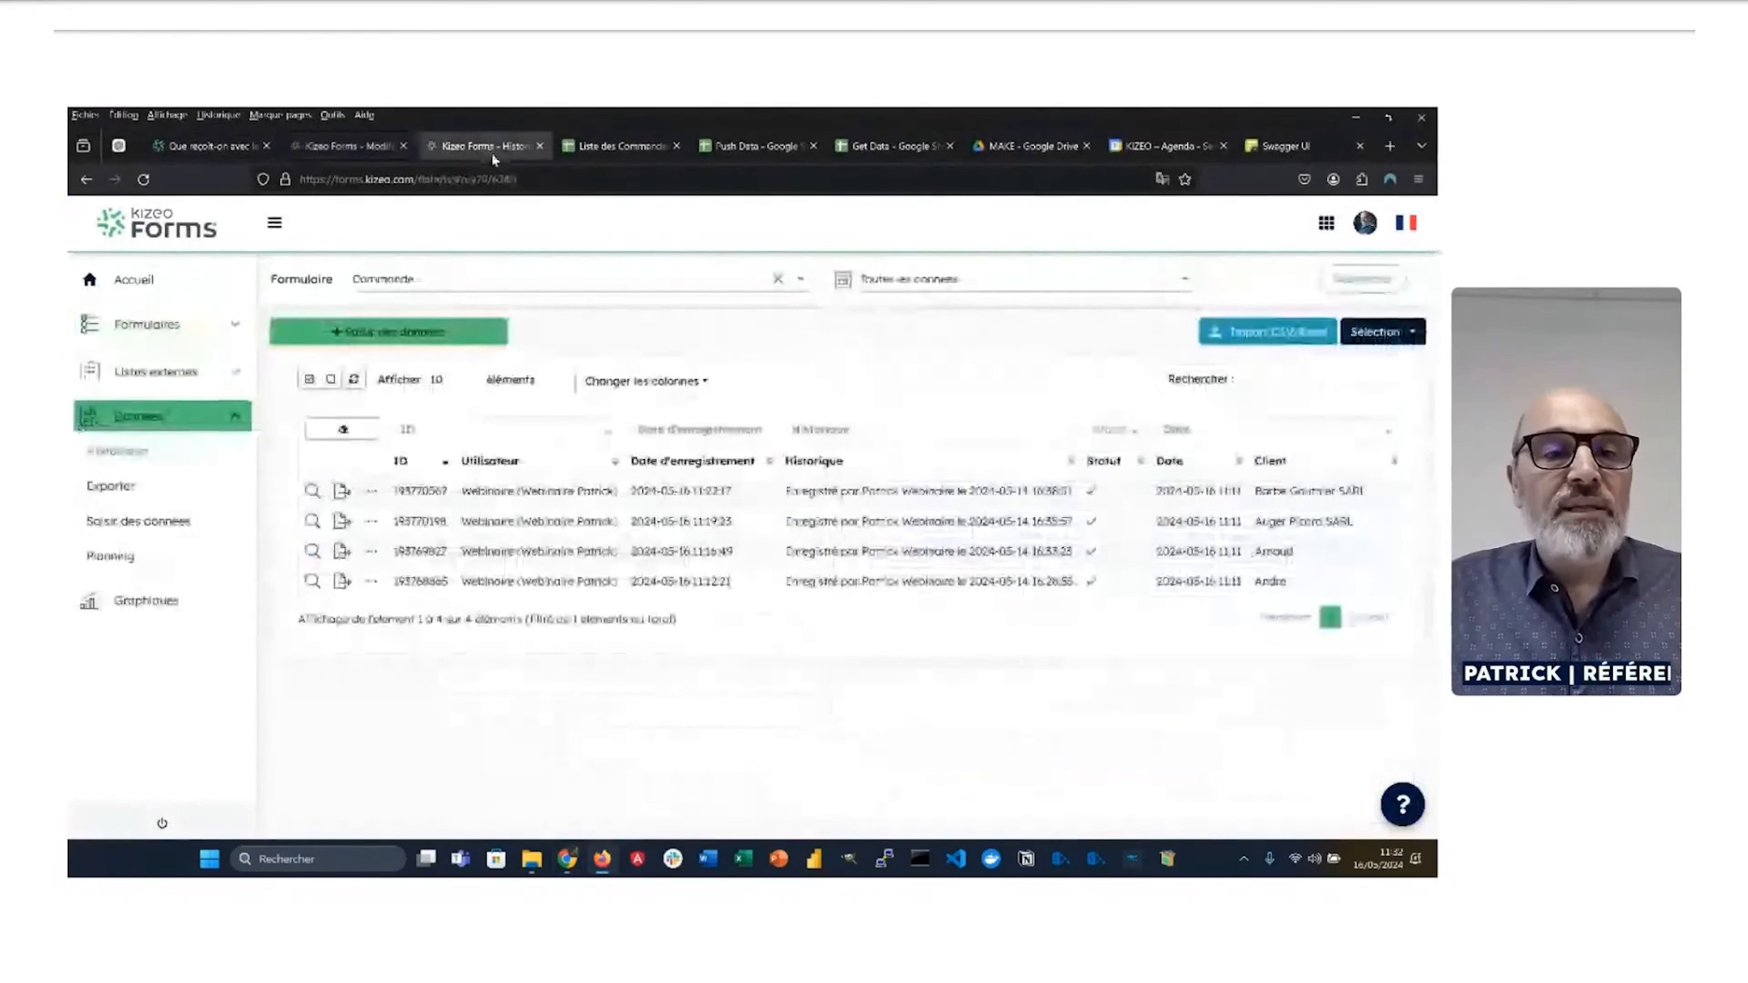
click(480, 282)
click(426, 357)
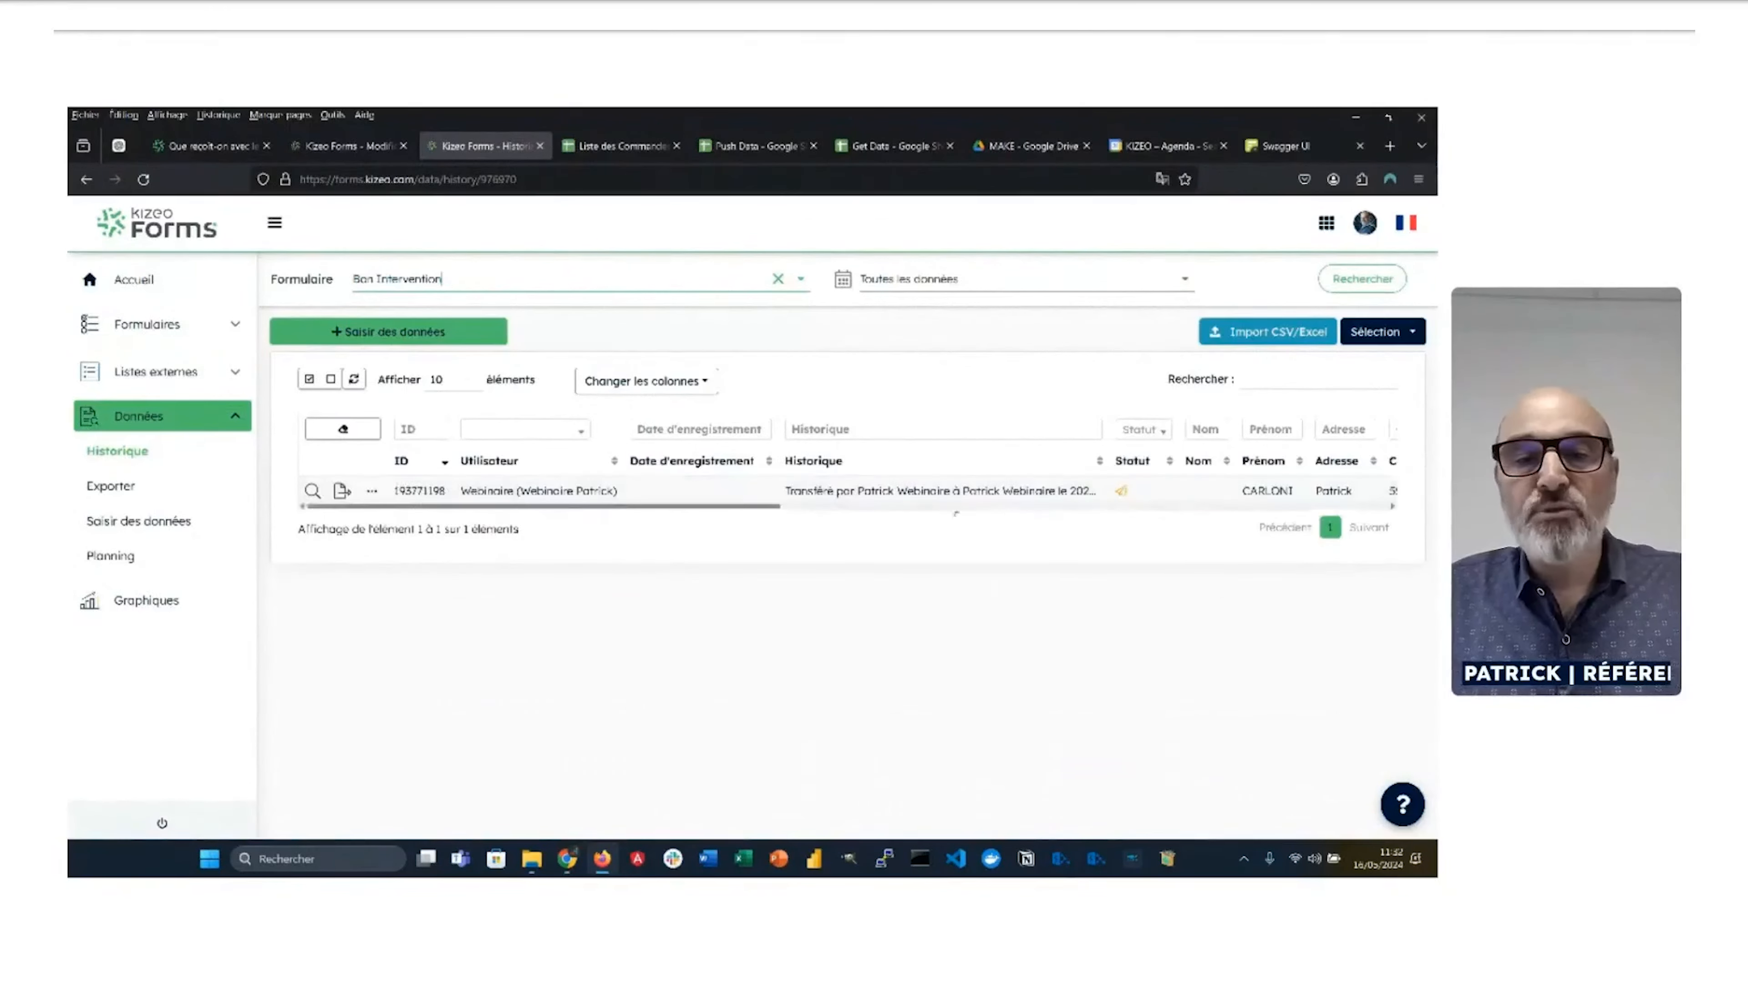
Step: Filter the Planning to the Bon Intervention form and the webinar user, then view the agenda
mouse_move(1136, 508)
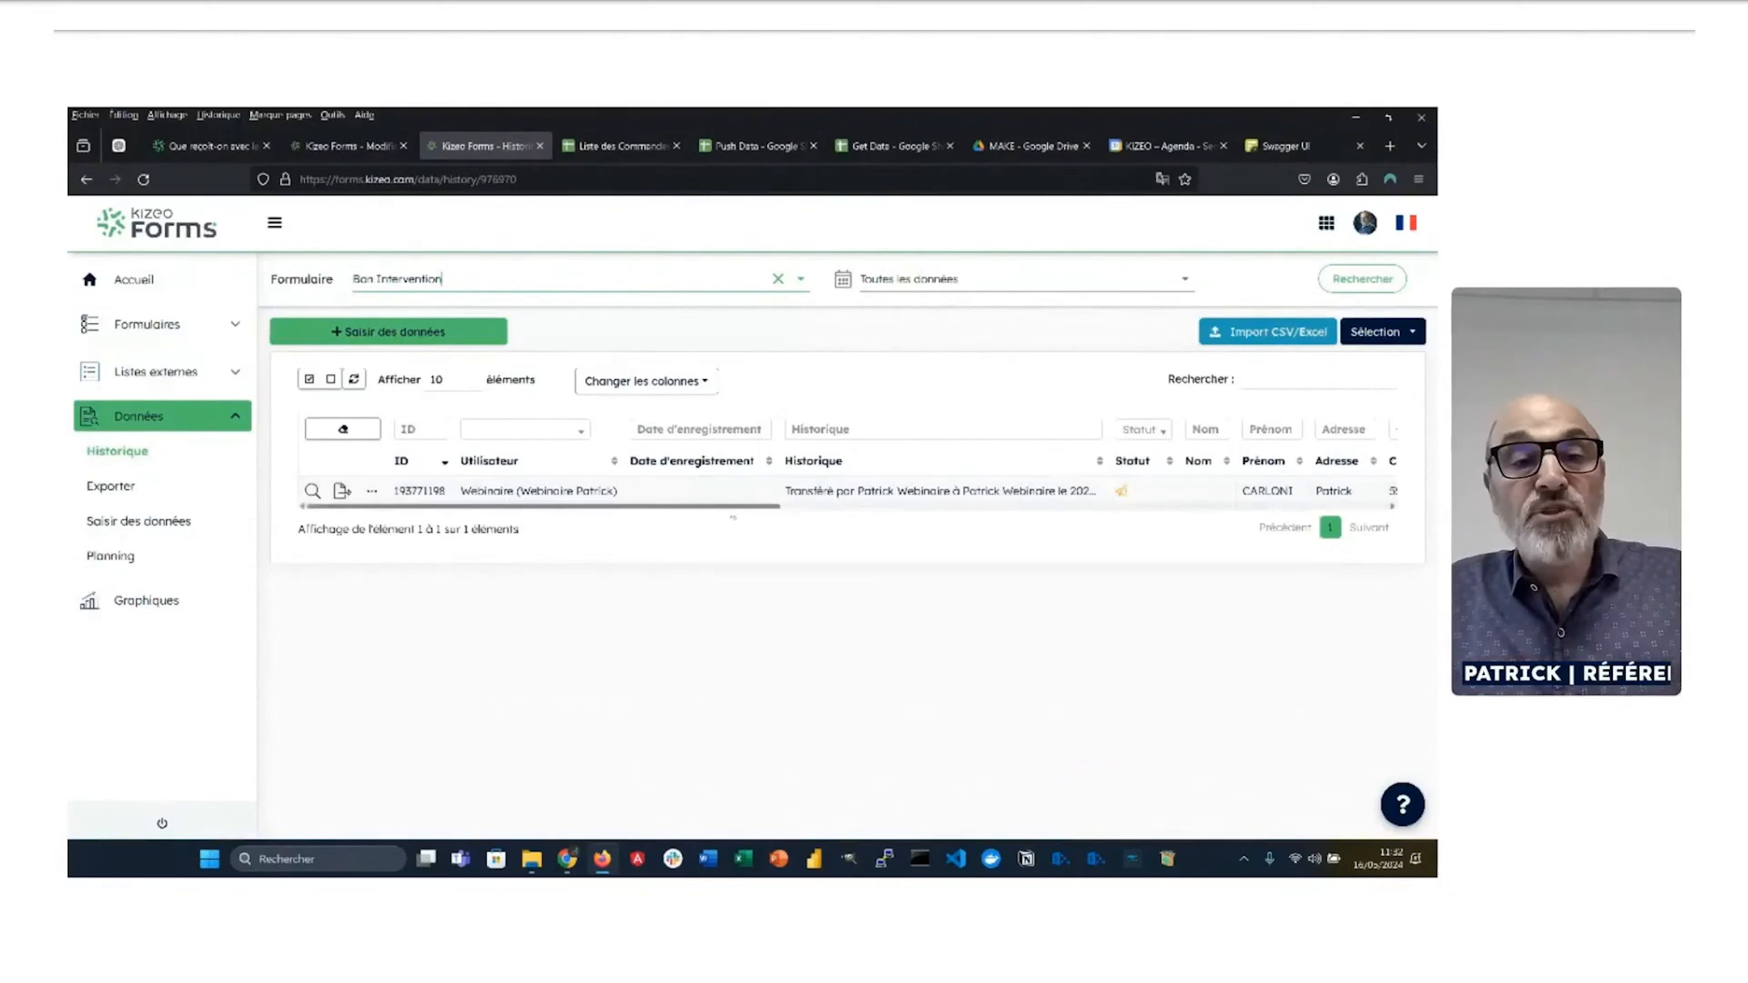
click(112, 556)
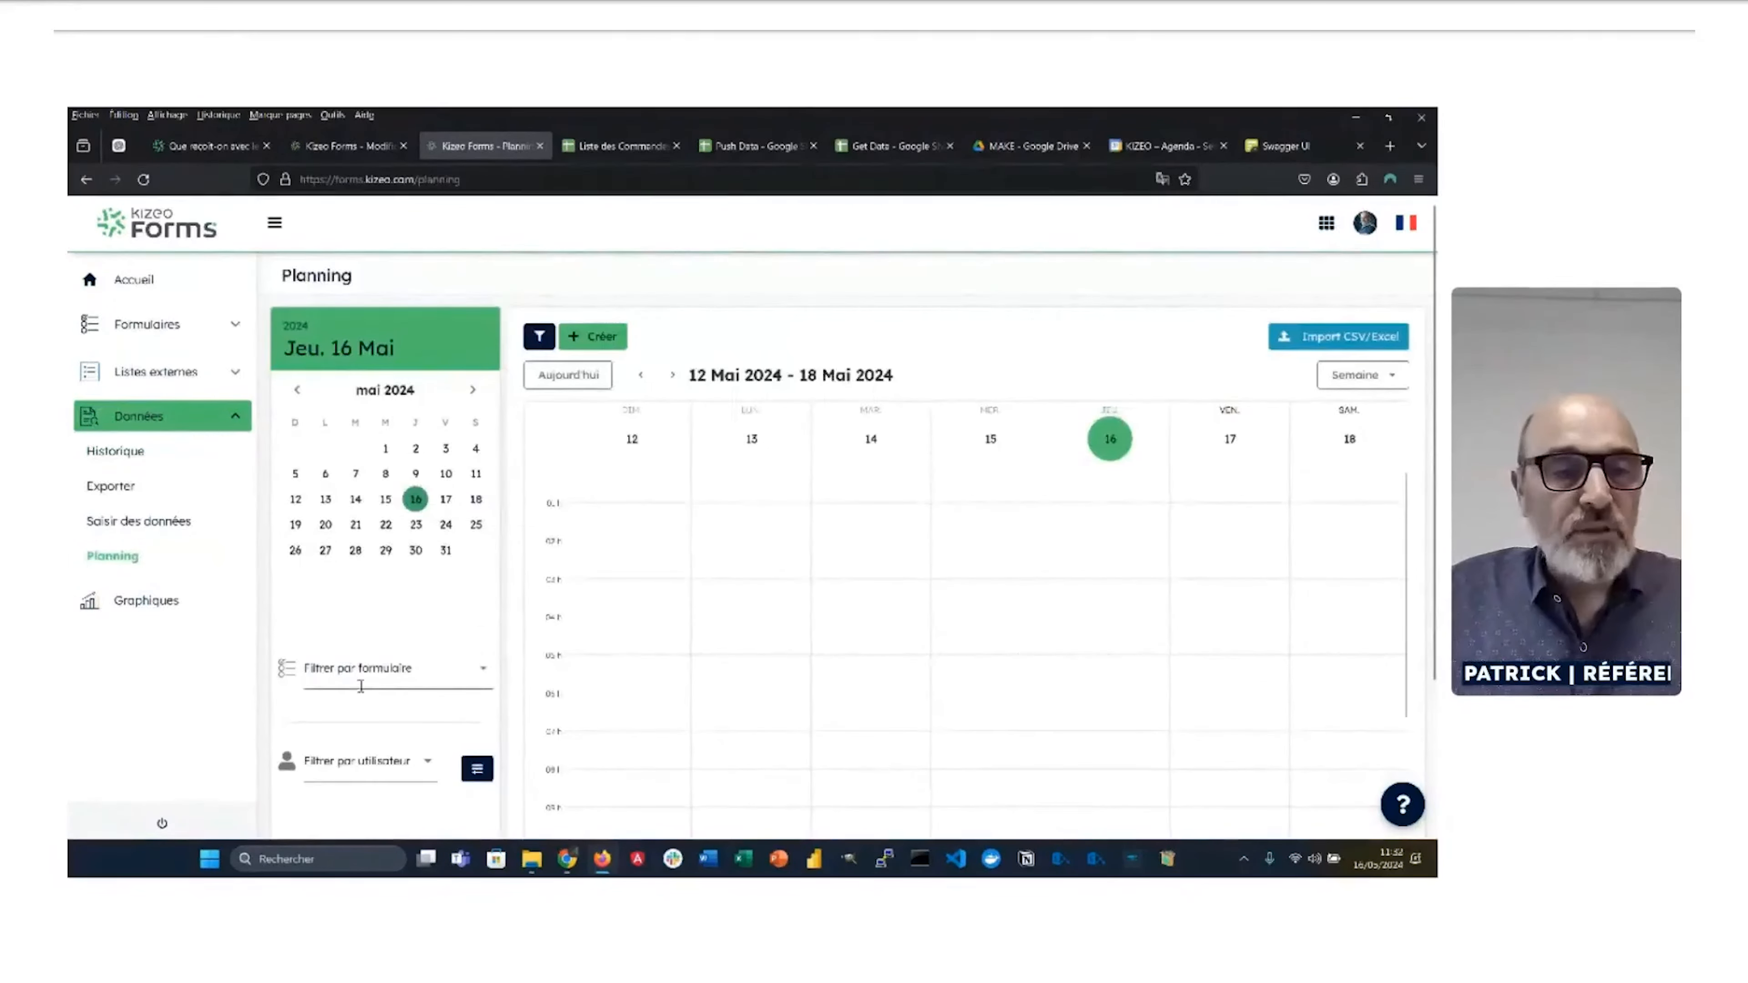
click(371, 676)
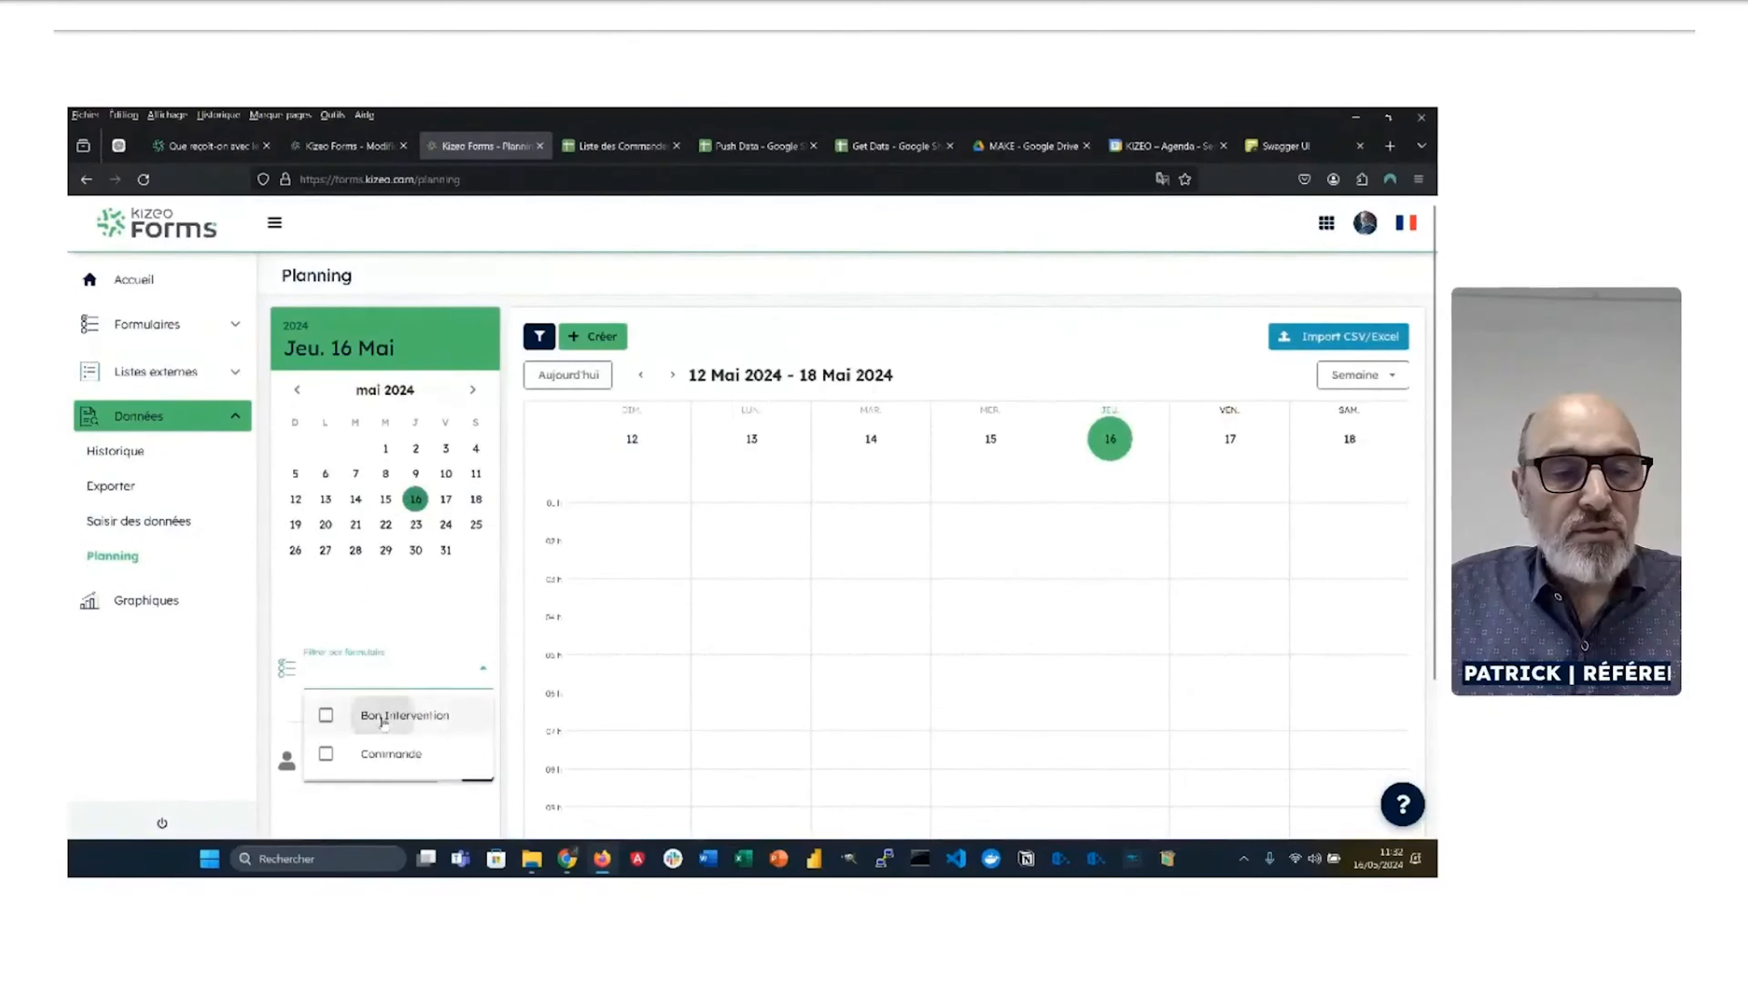
click(386, 716)
scroll(412, 587, down, 3)
click(392, 676)
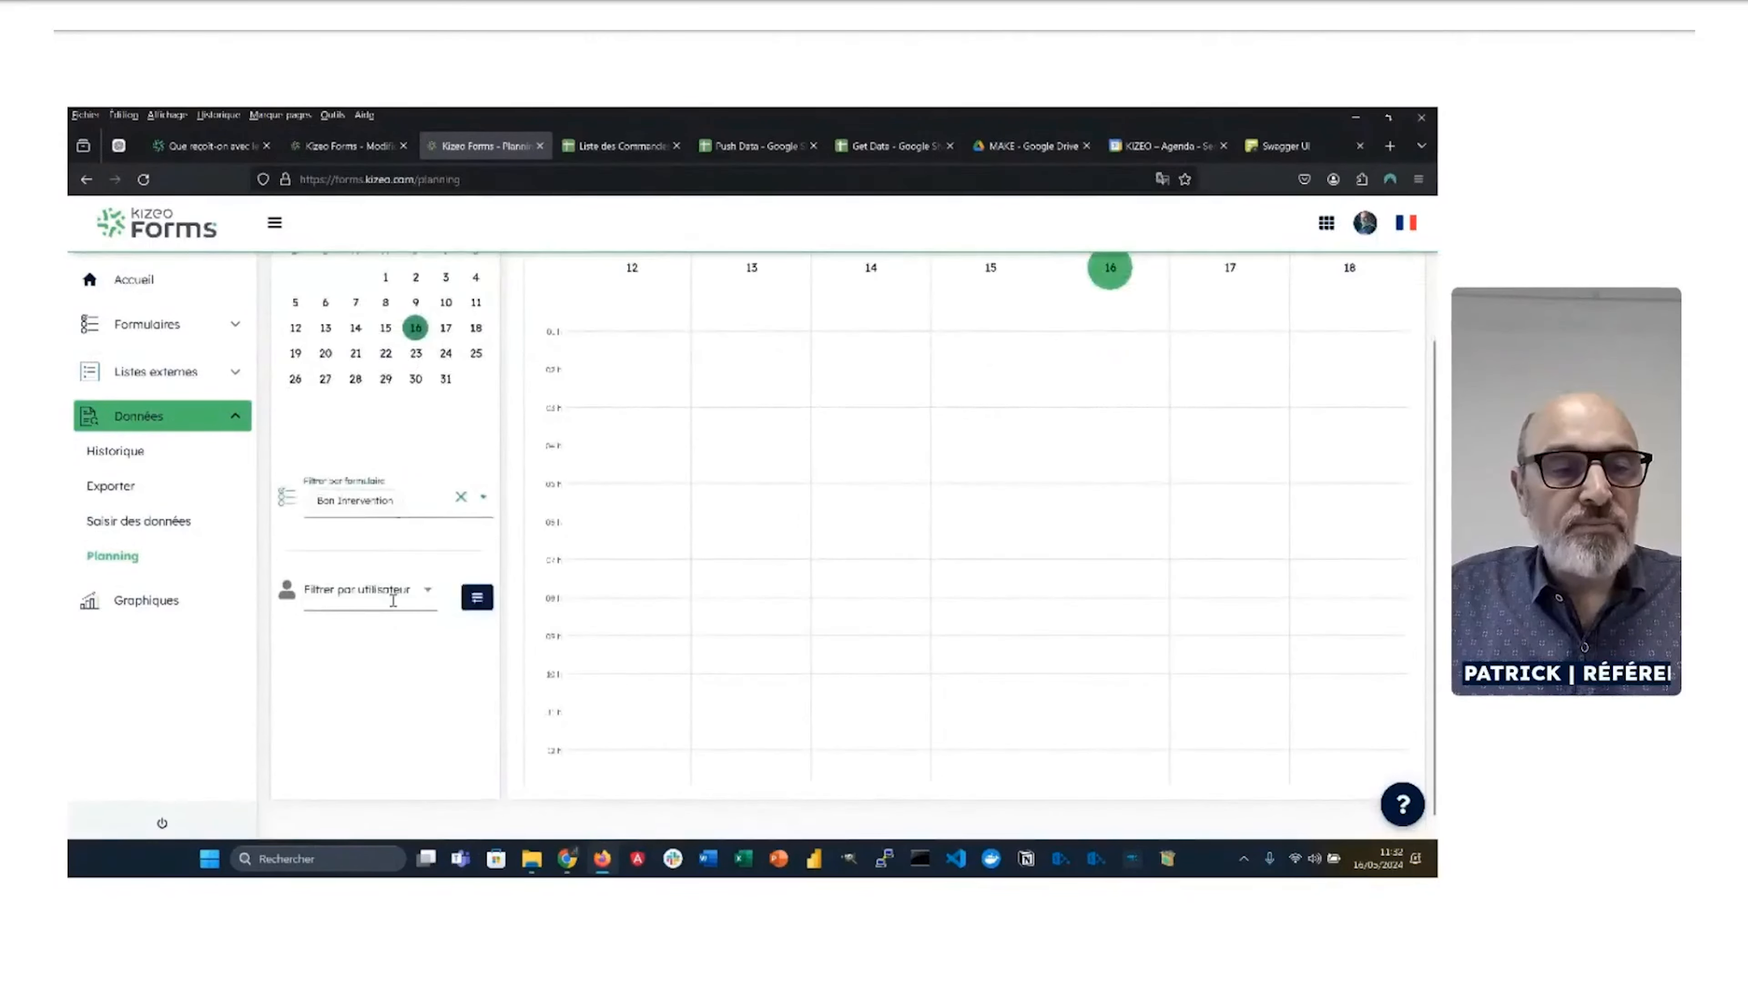
click(394, 597)
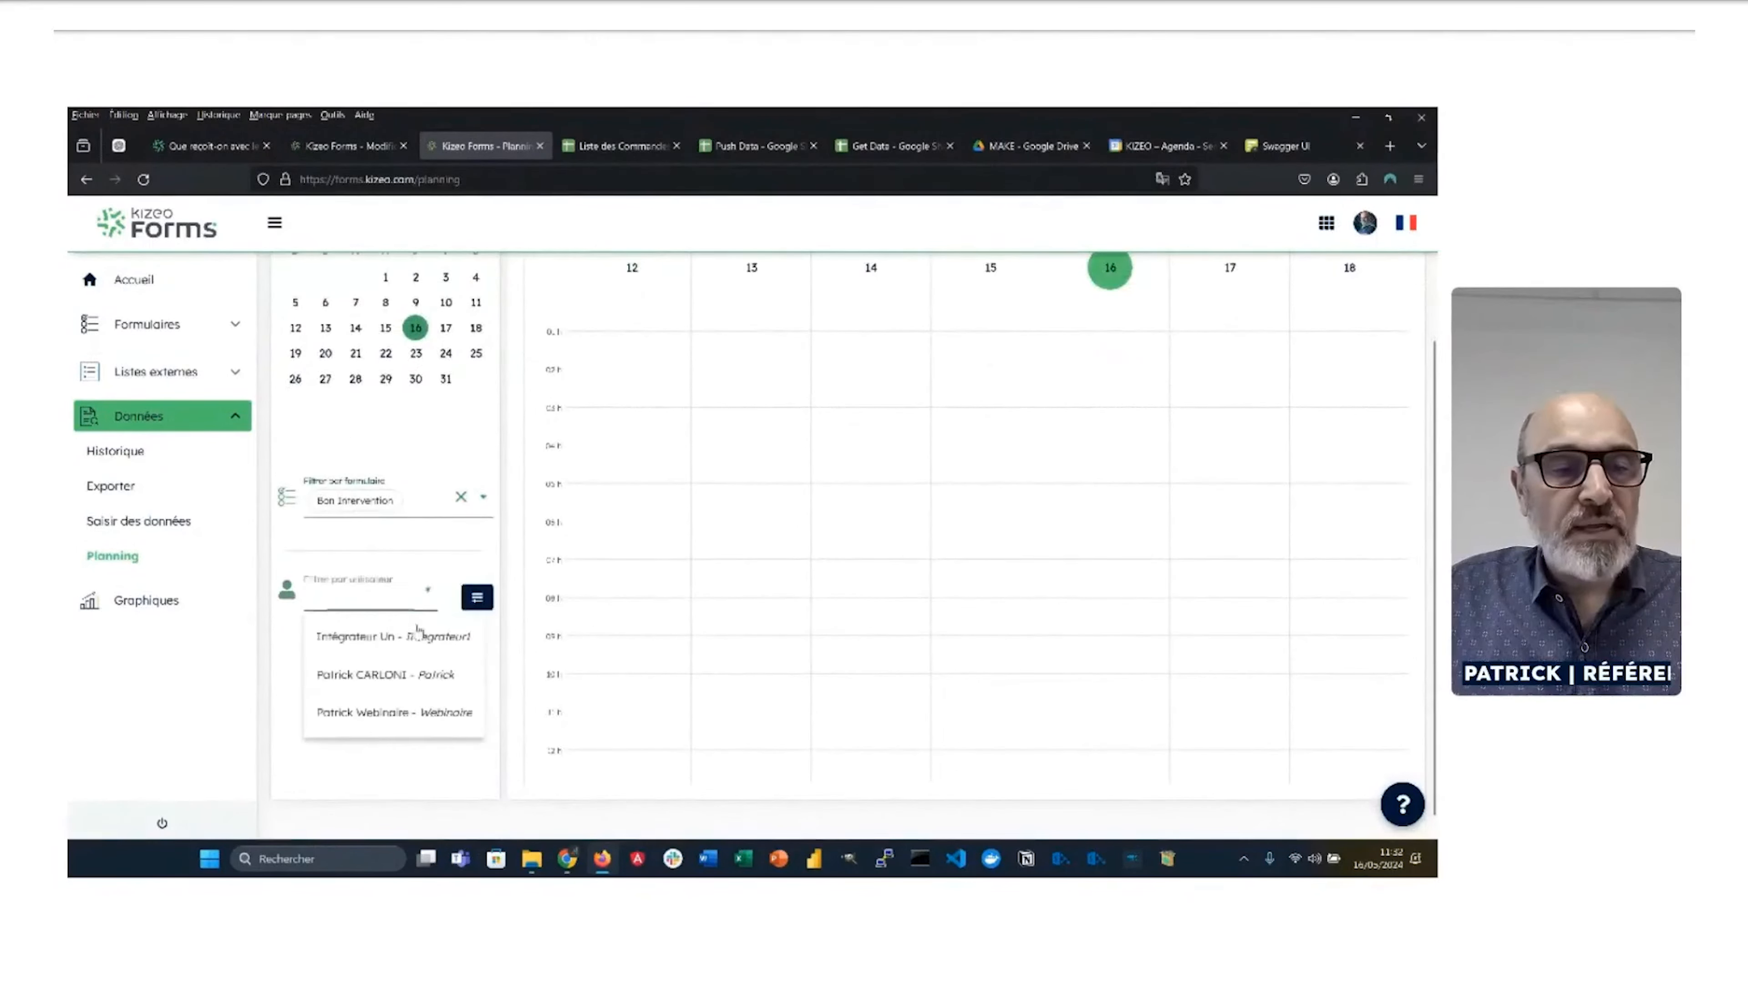
click(377, 713)
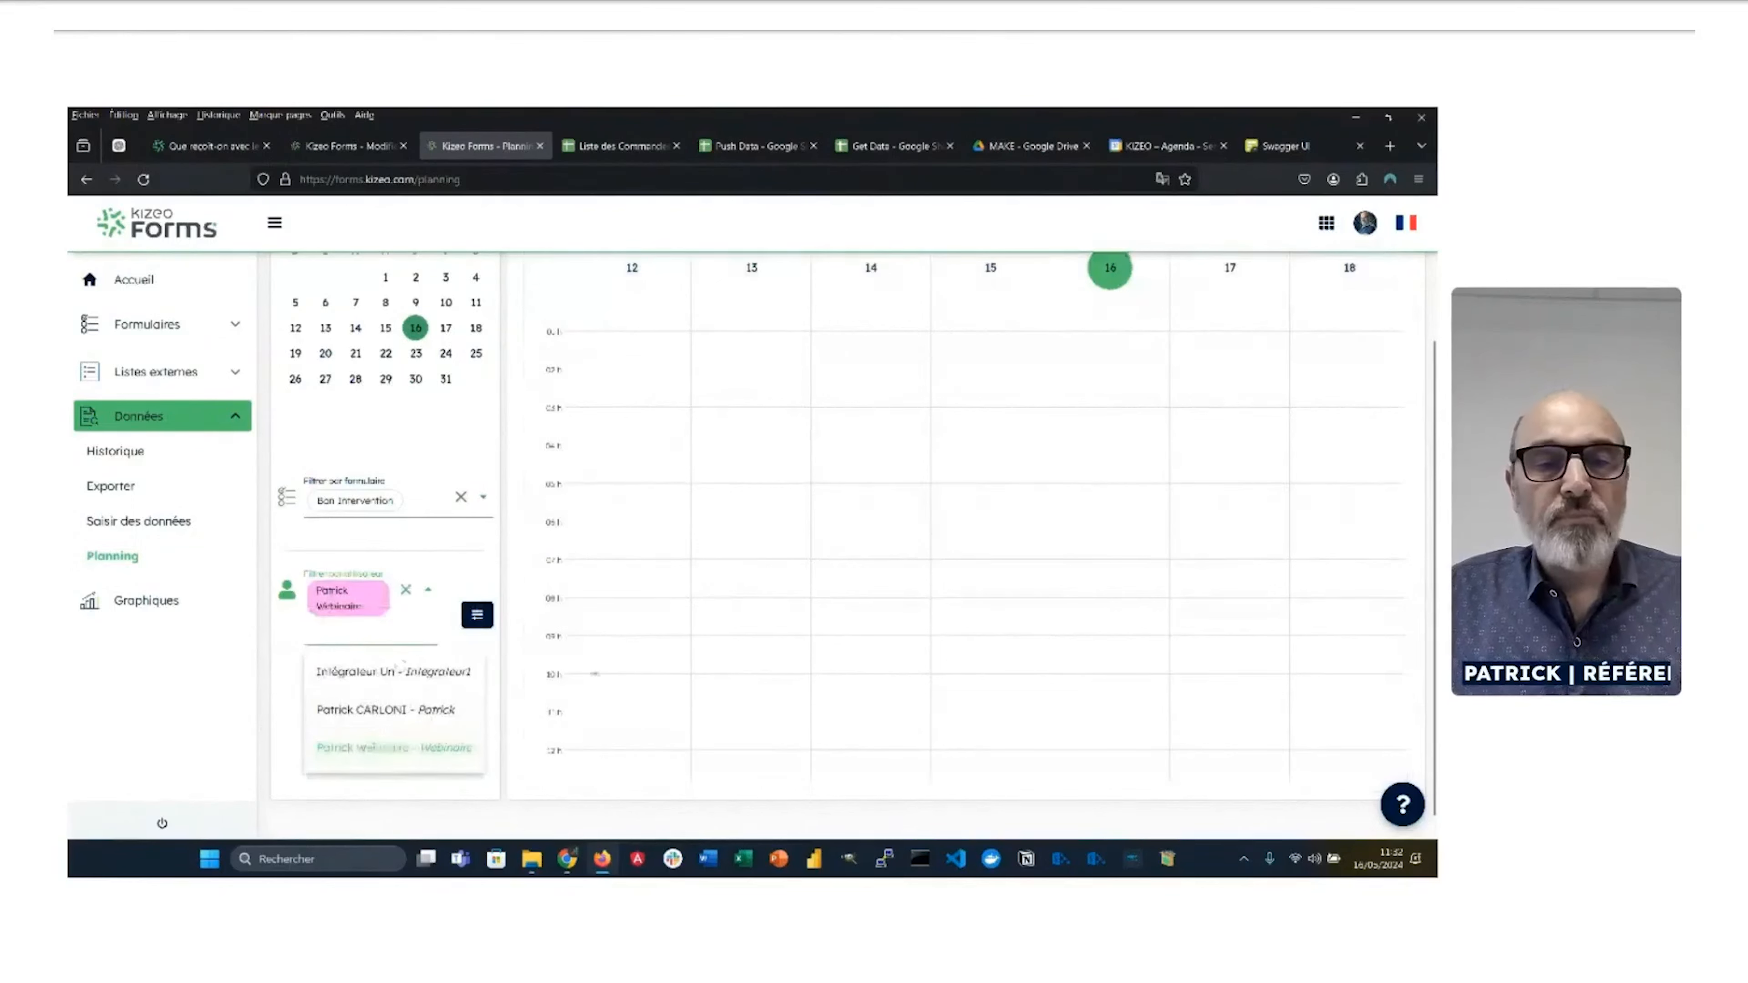
scroll(372, 659, up, 3)
scroll(792, 634, down, 3)
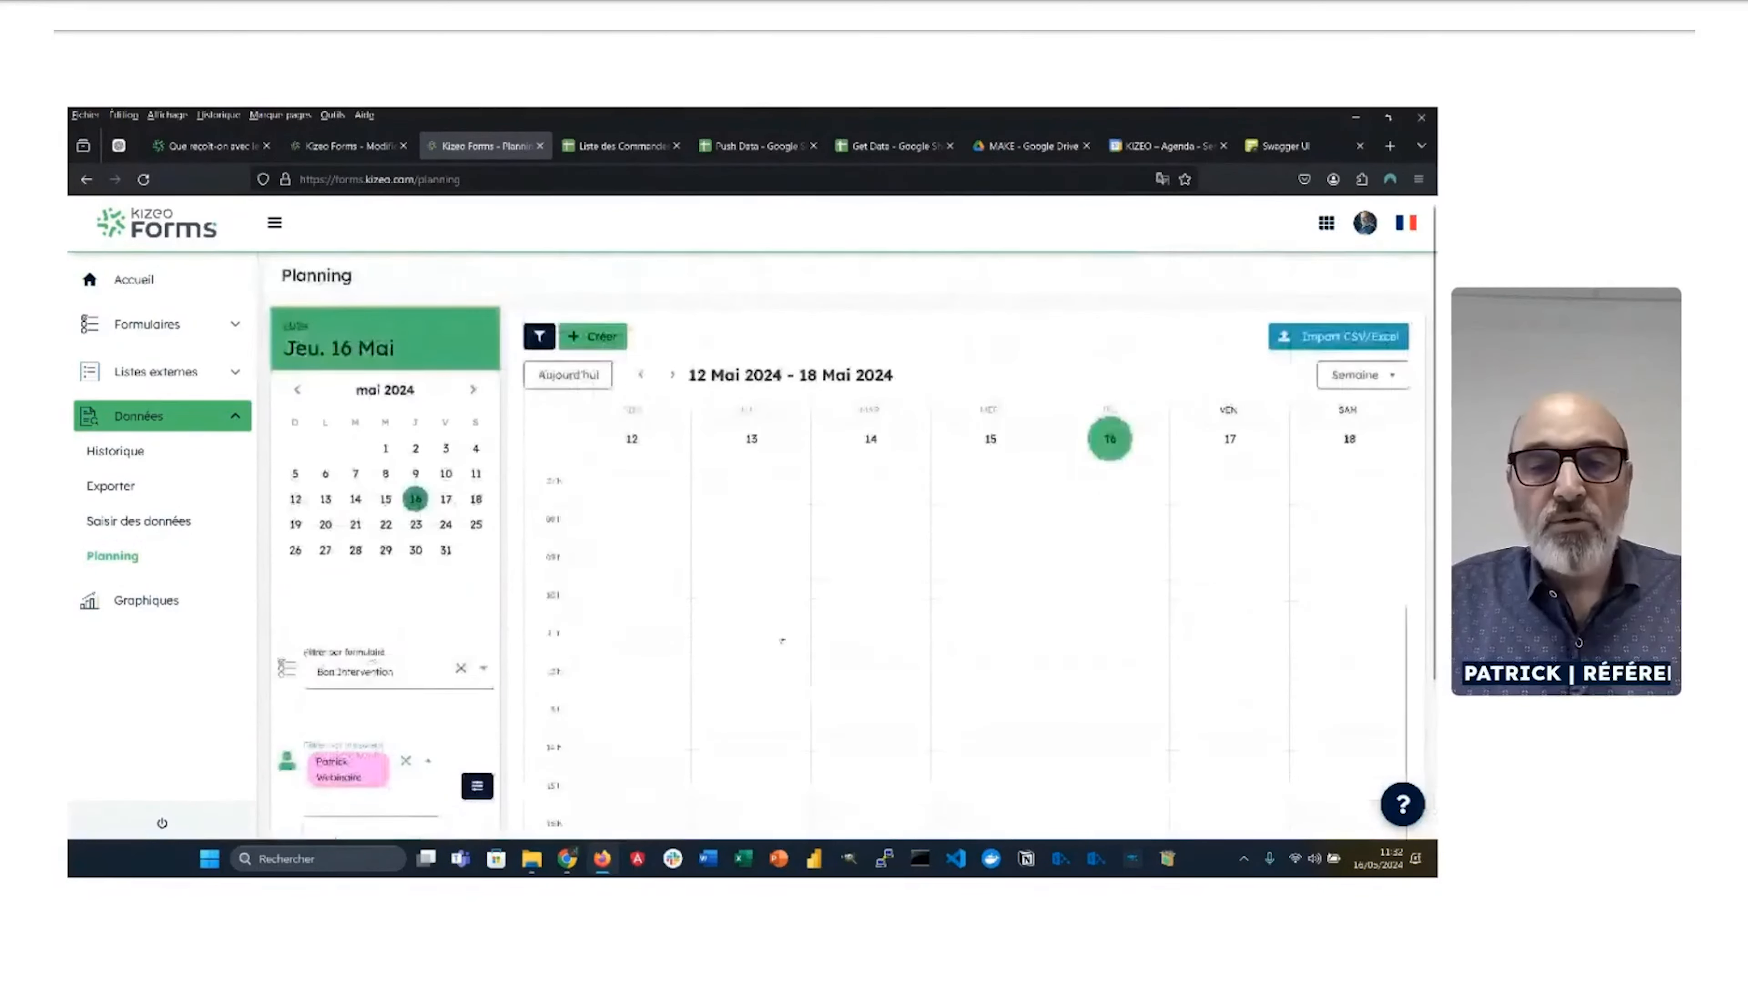
scroll(1033, 642, up, 2)
scroll(944, 597, down, 2)
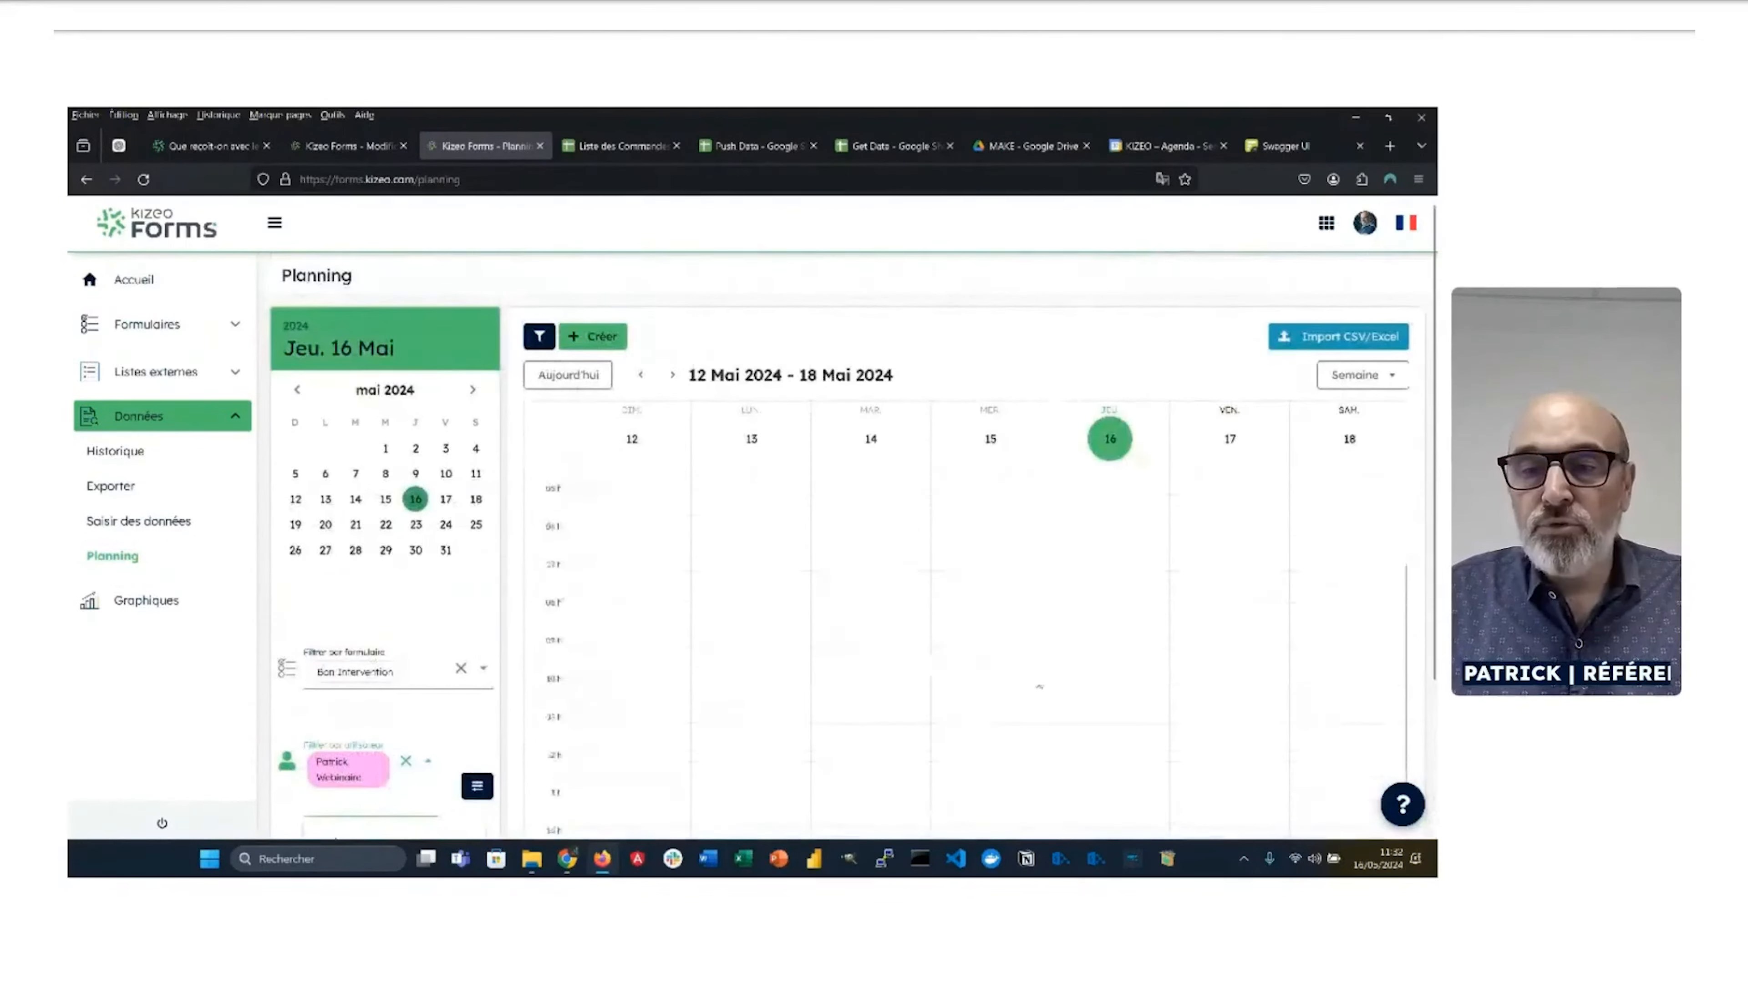
scroll(1425, 556, down, 3)
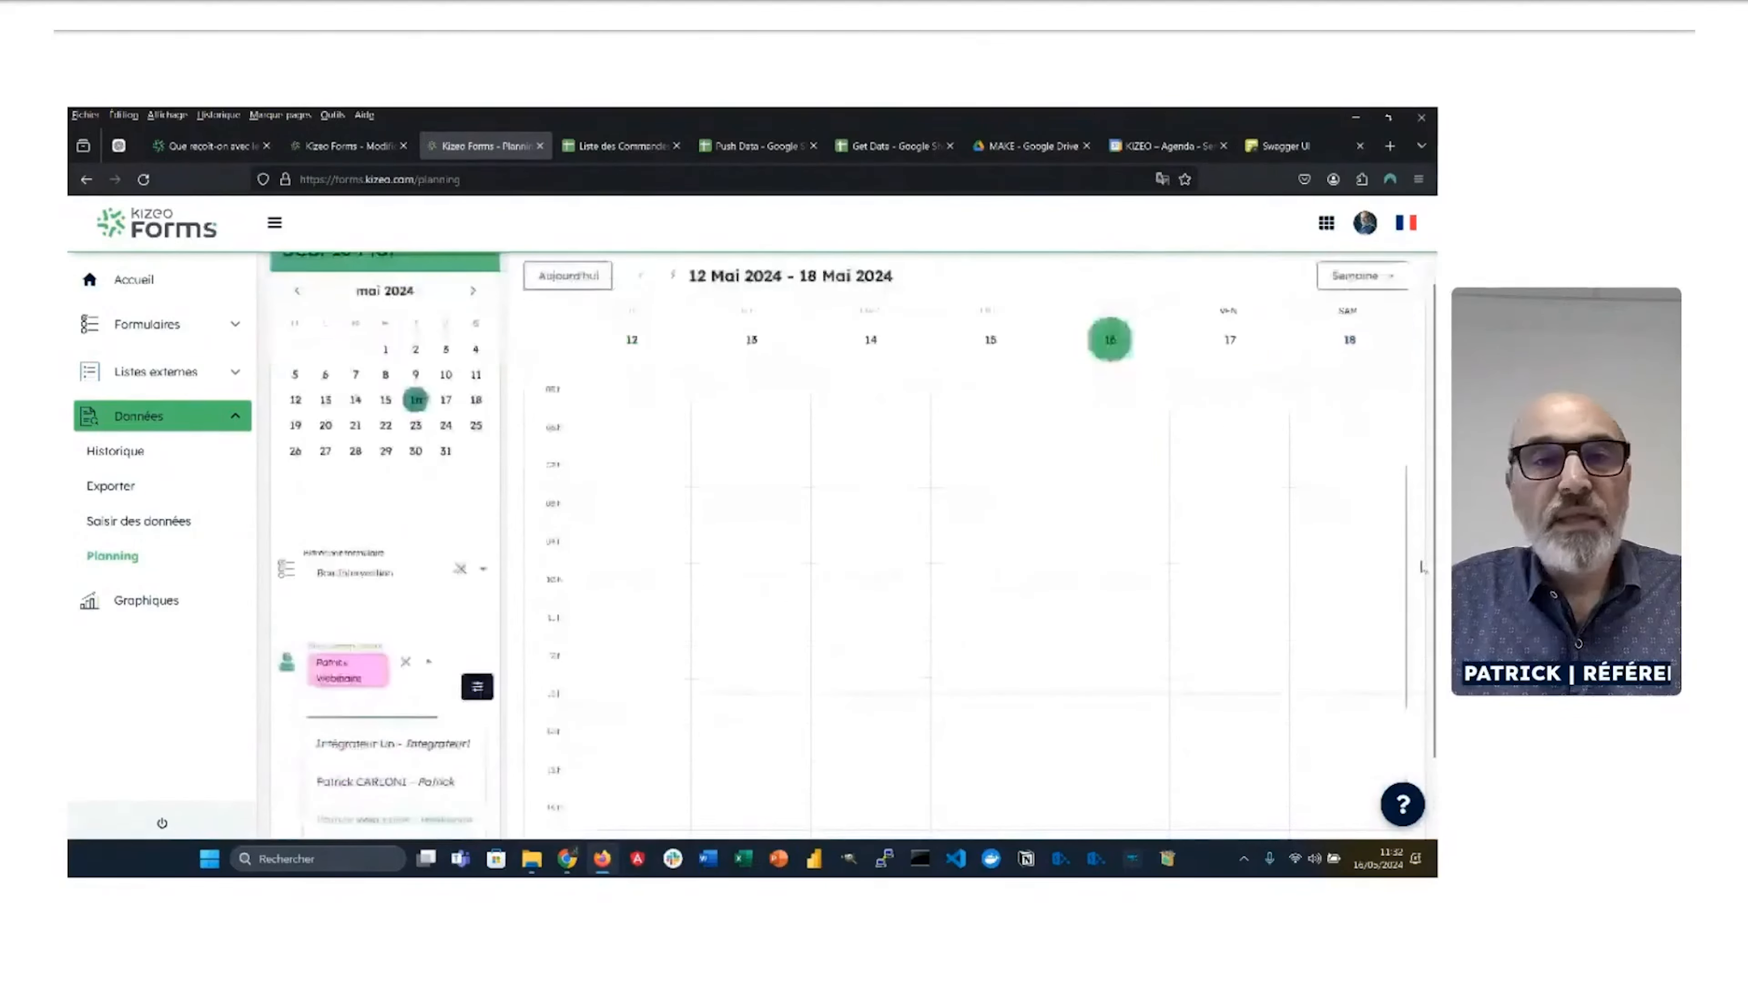
click(1133, 158)
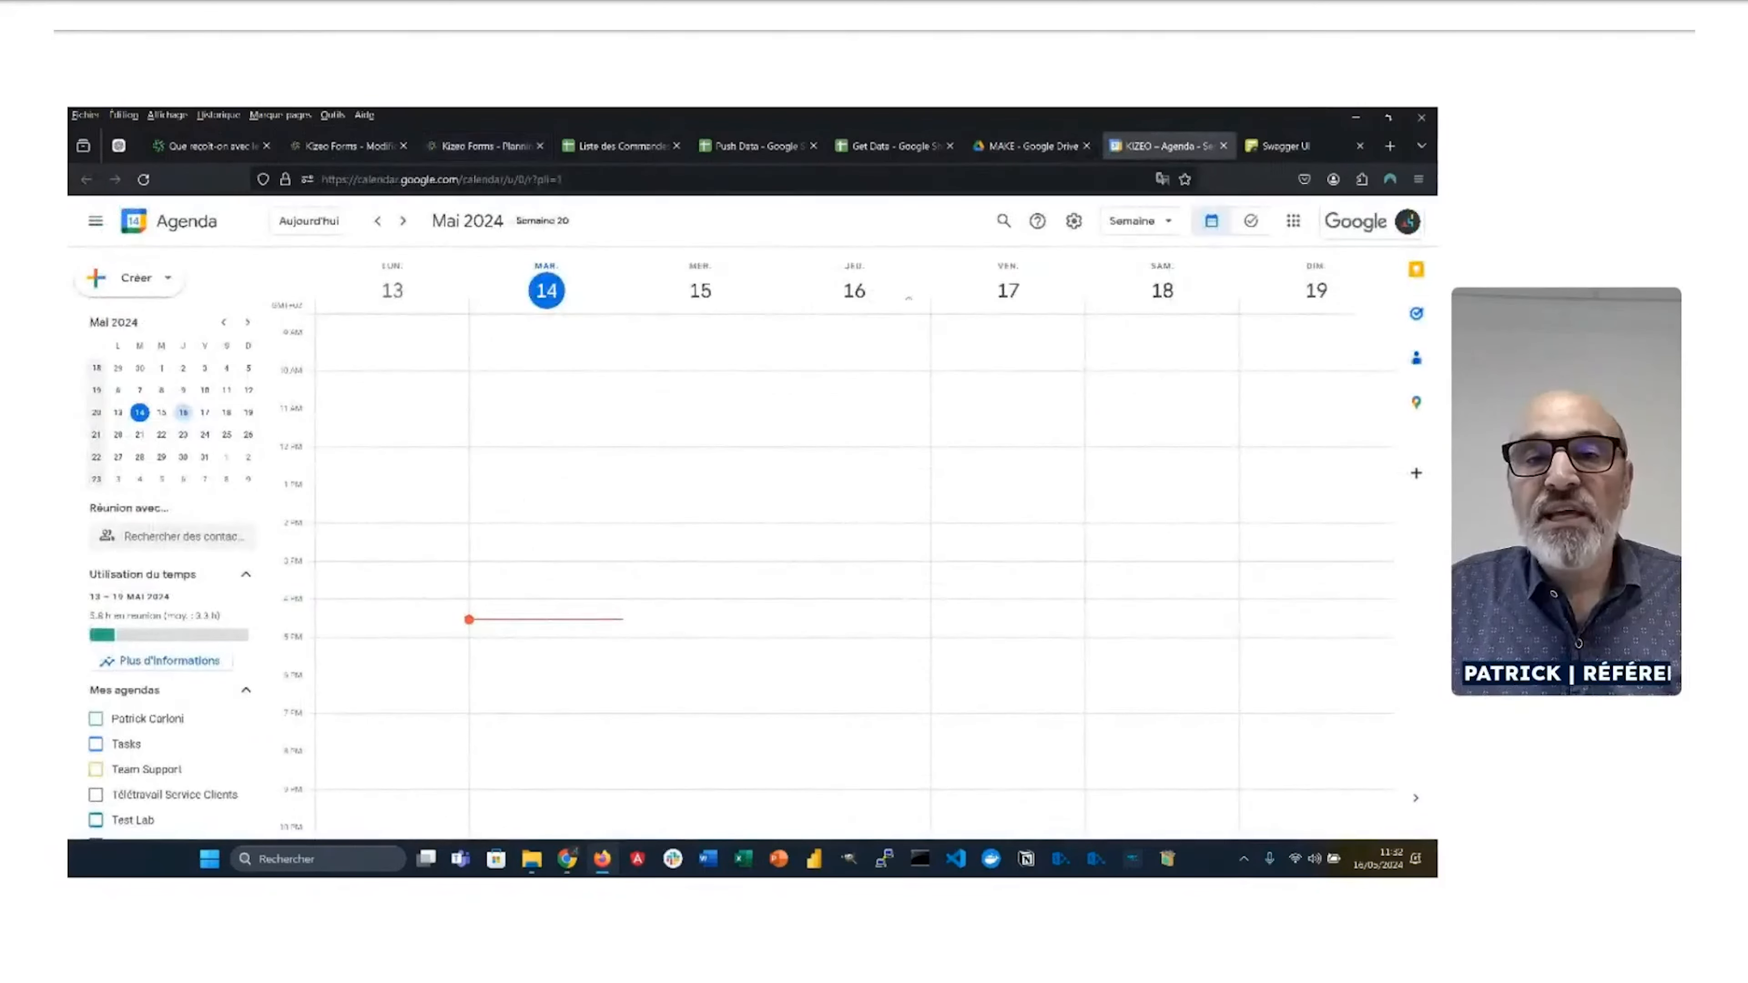
Step: Check Google Calendar's empty Thursday 16 May day view without creating an event, then return to Planning
double_click(847, 296)
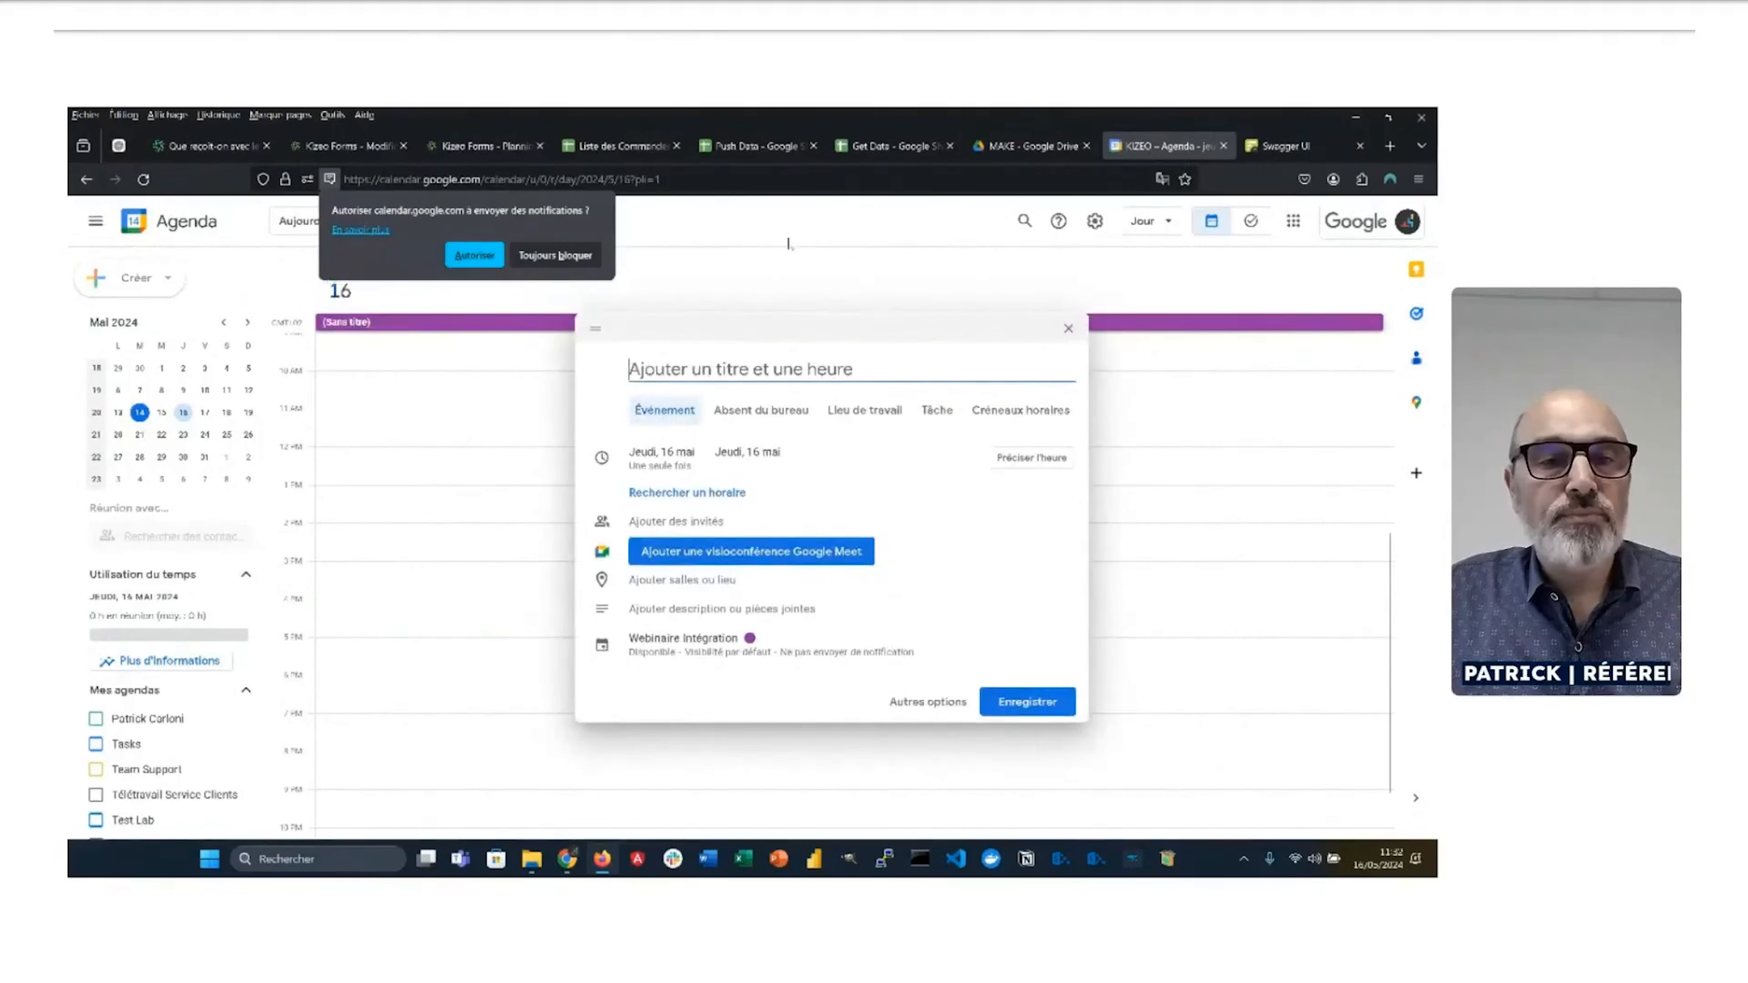
click(817, 255)
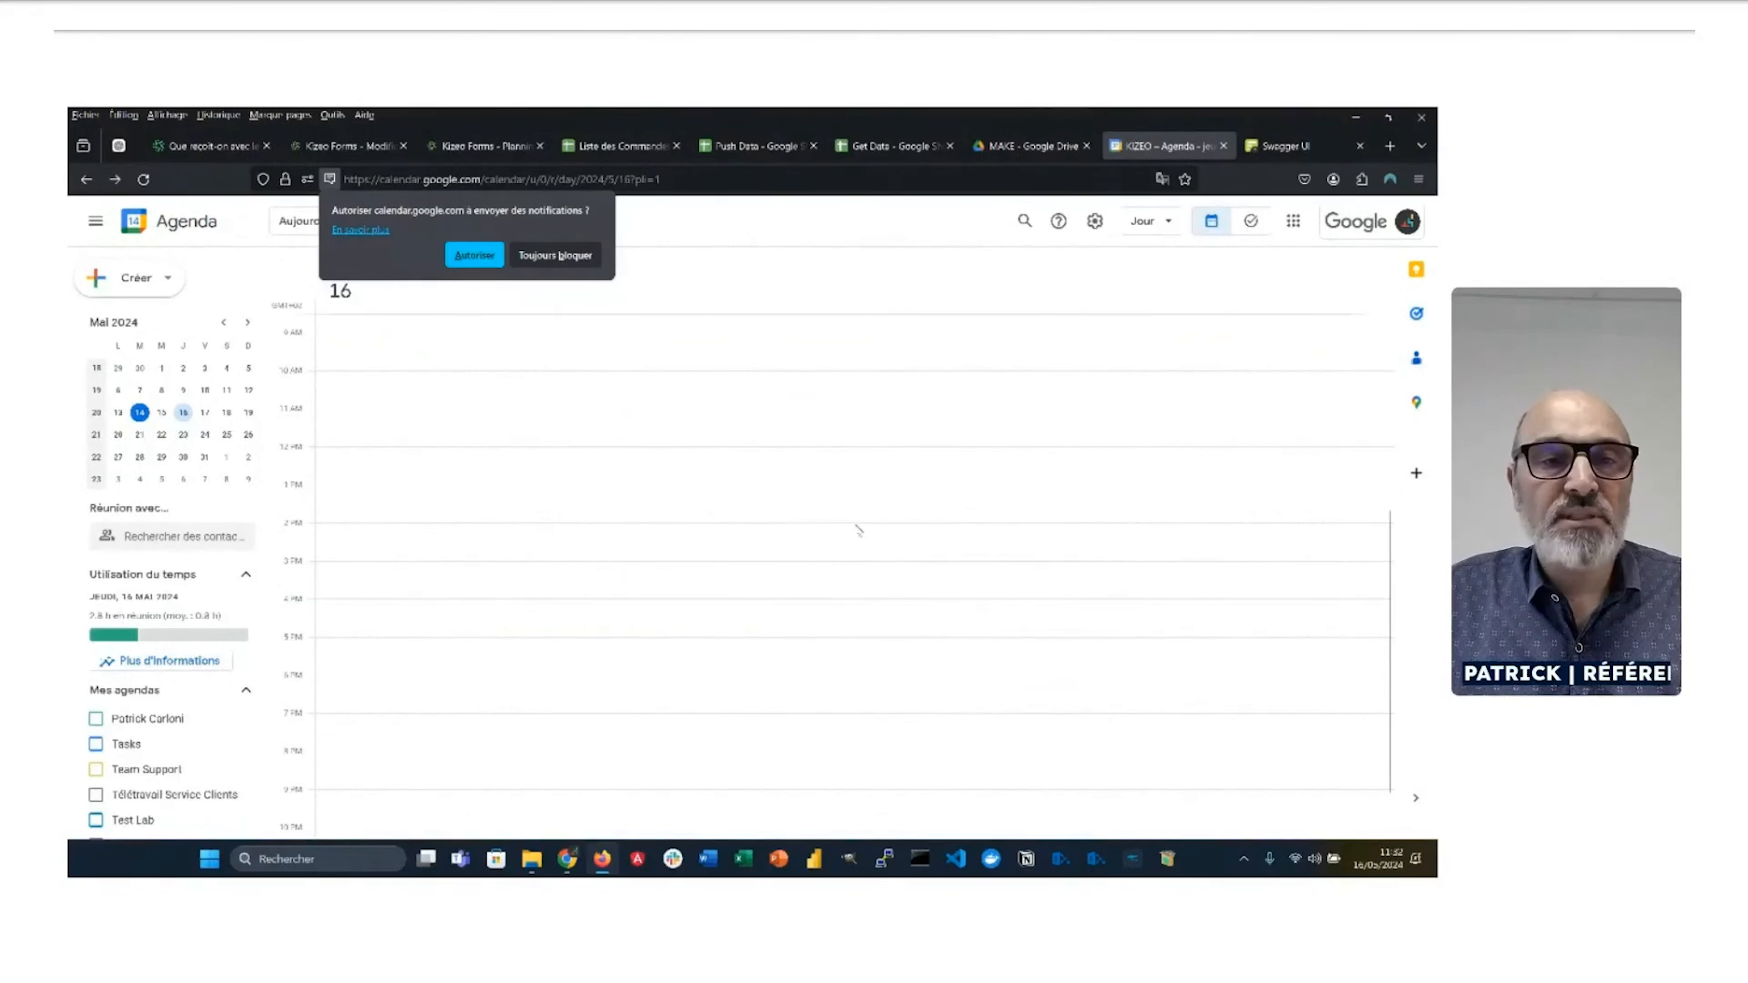
click(505, 149)
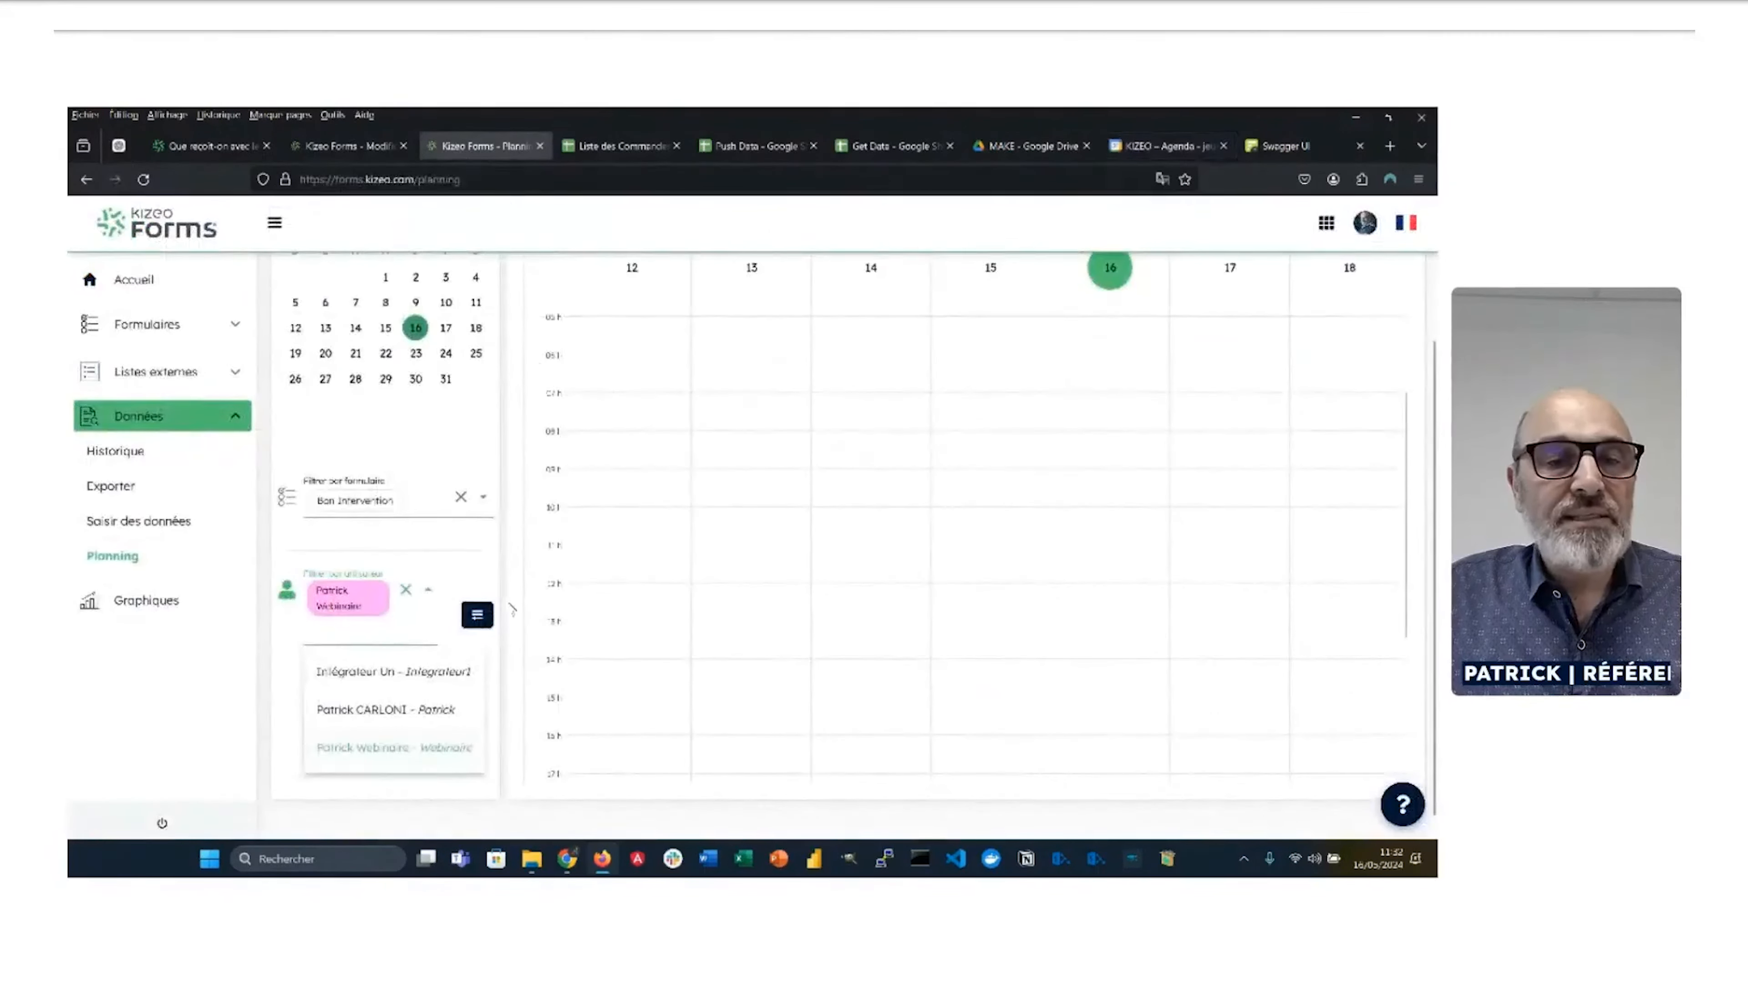
Step: Schedule a Bon Intervention event on 16/05/2024, 14:00–15:00, from the Planning and save it
scroll(919, 525, up, 2)
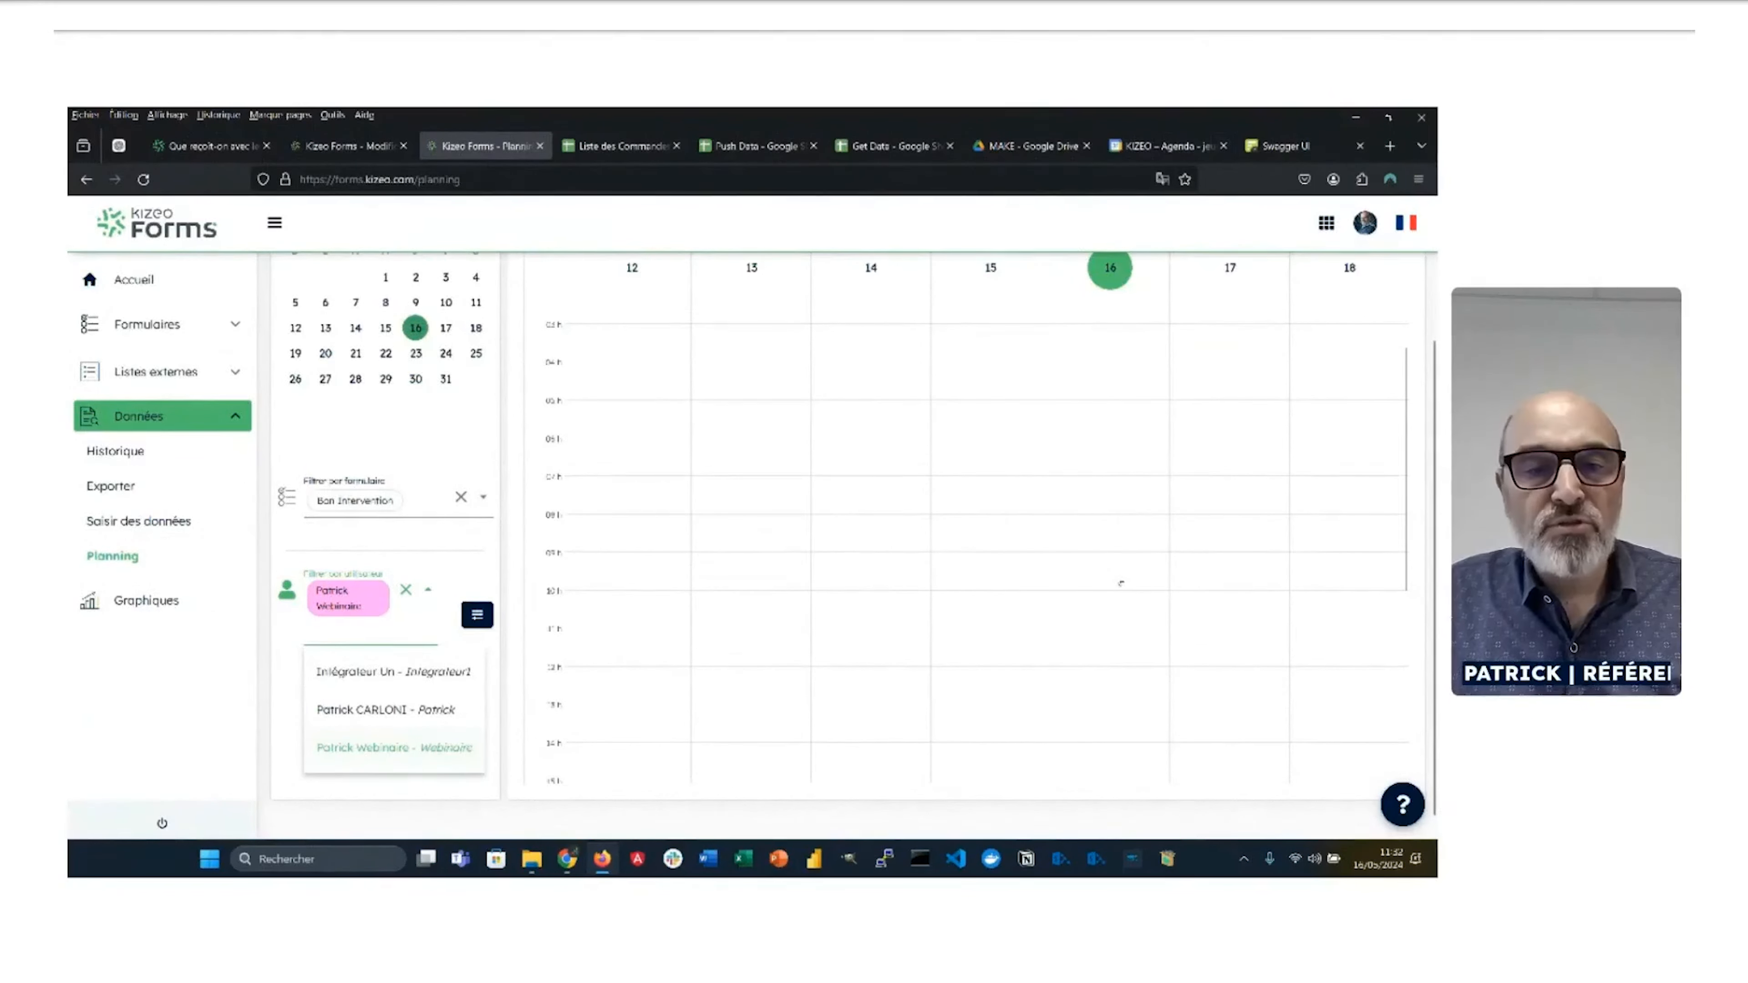
scroll(1121, 583, down, 2)
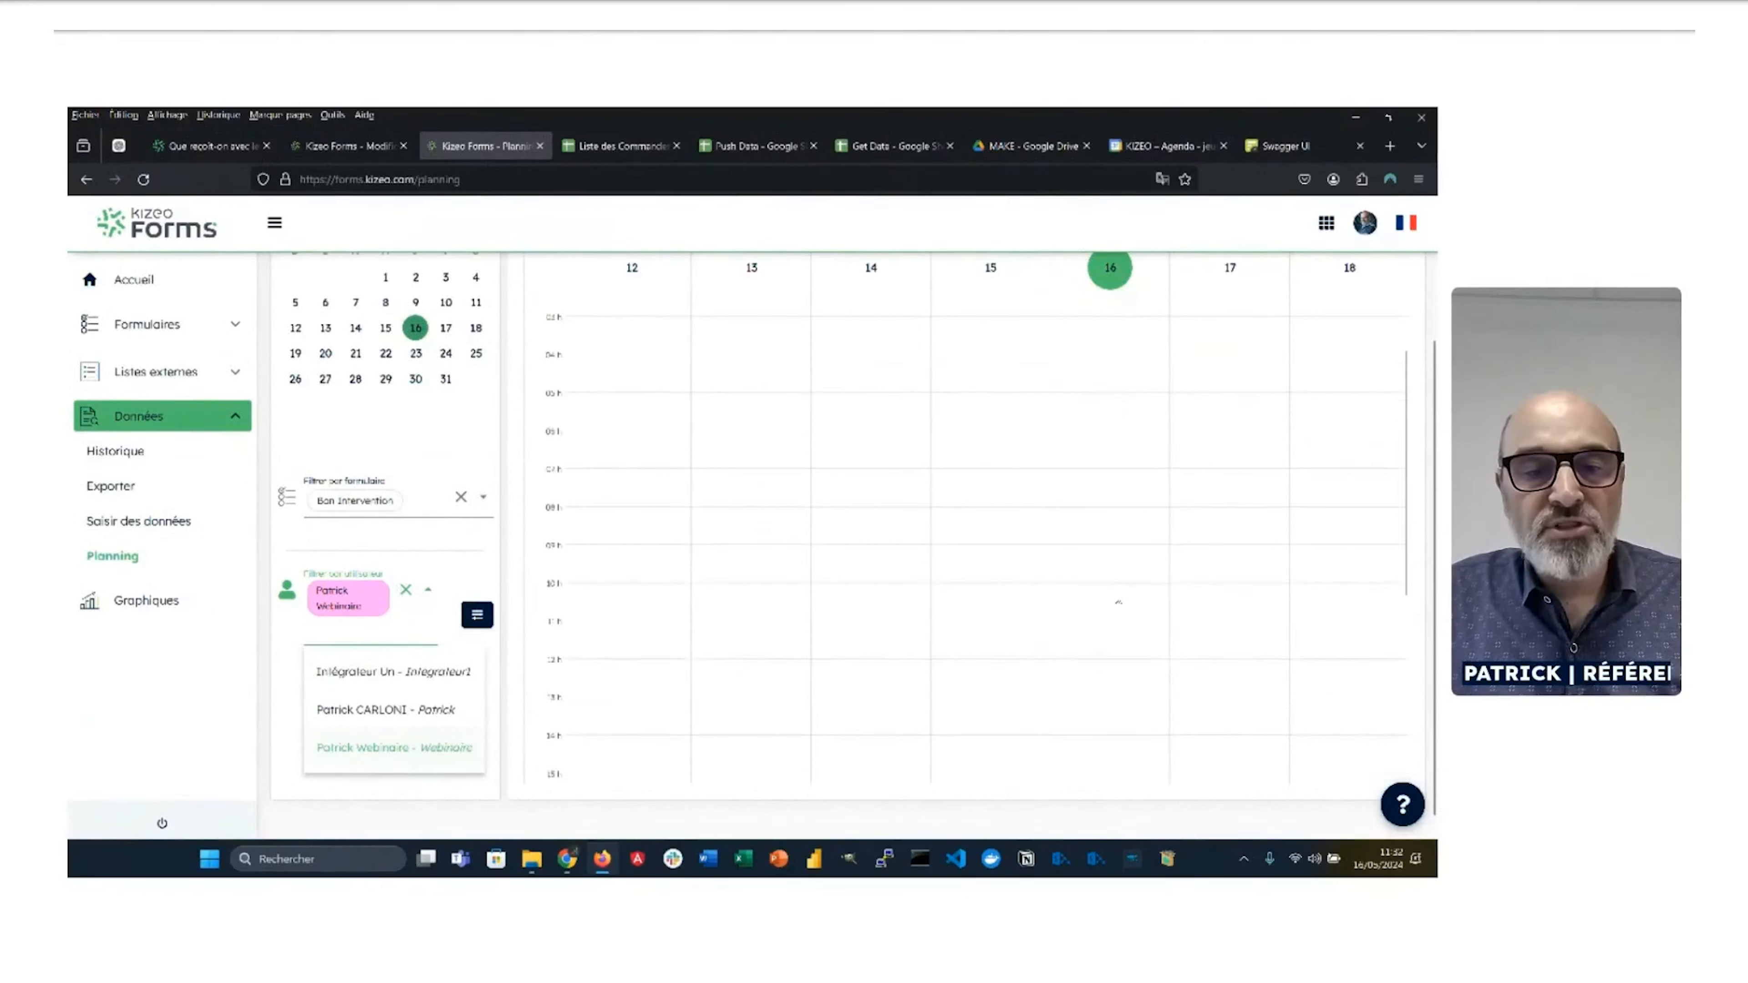
click(1100, 674)
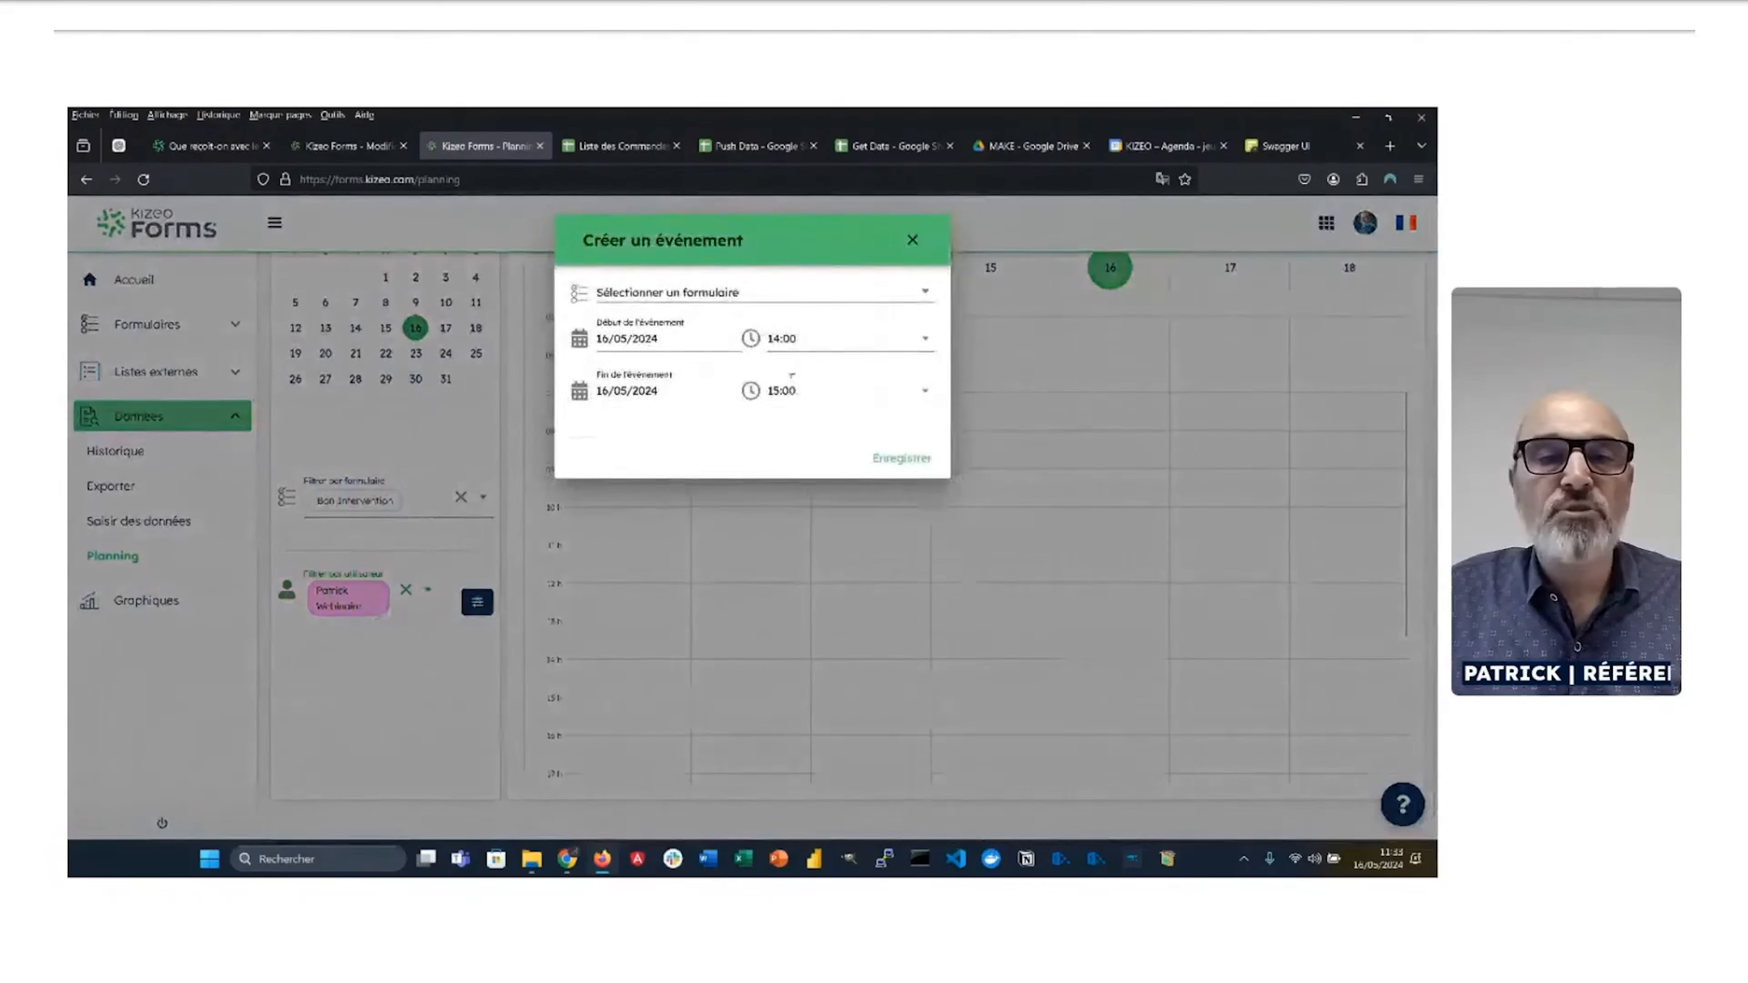
click(789, 295)
click(715, 323)
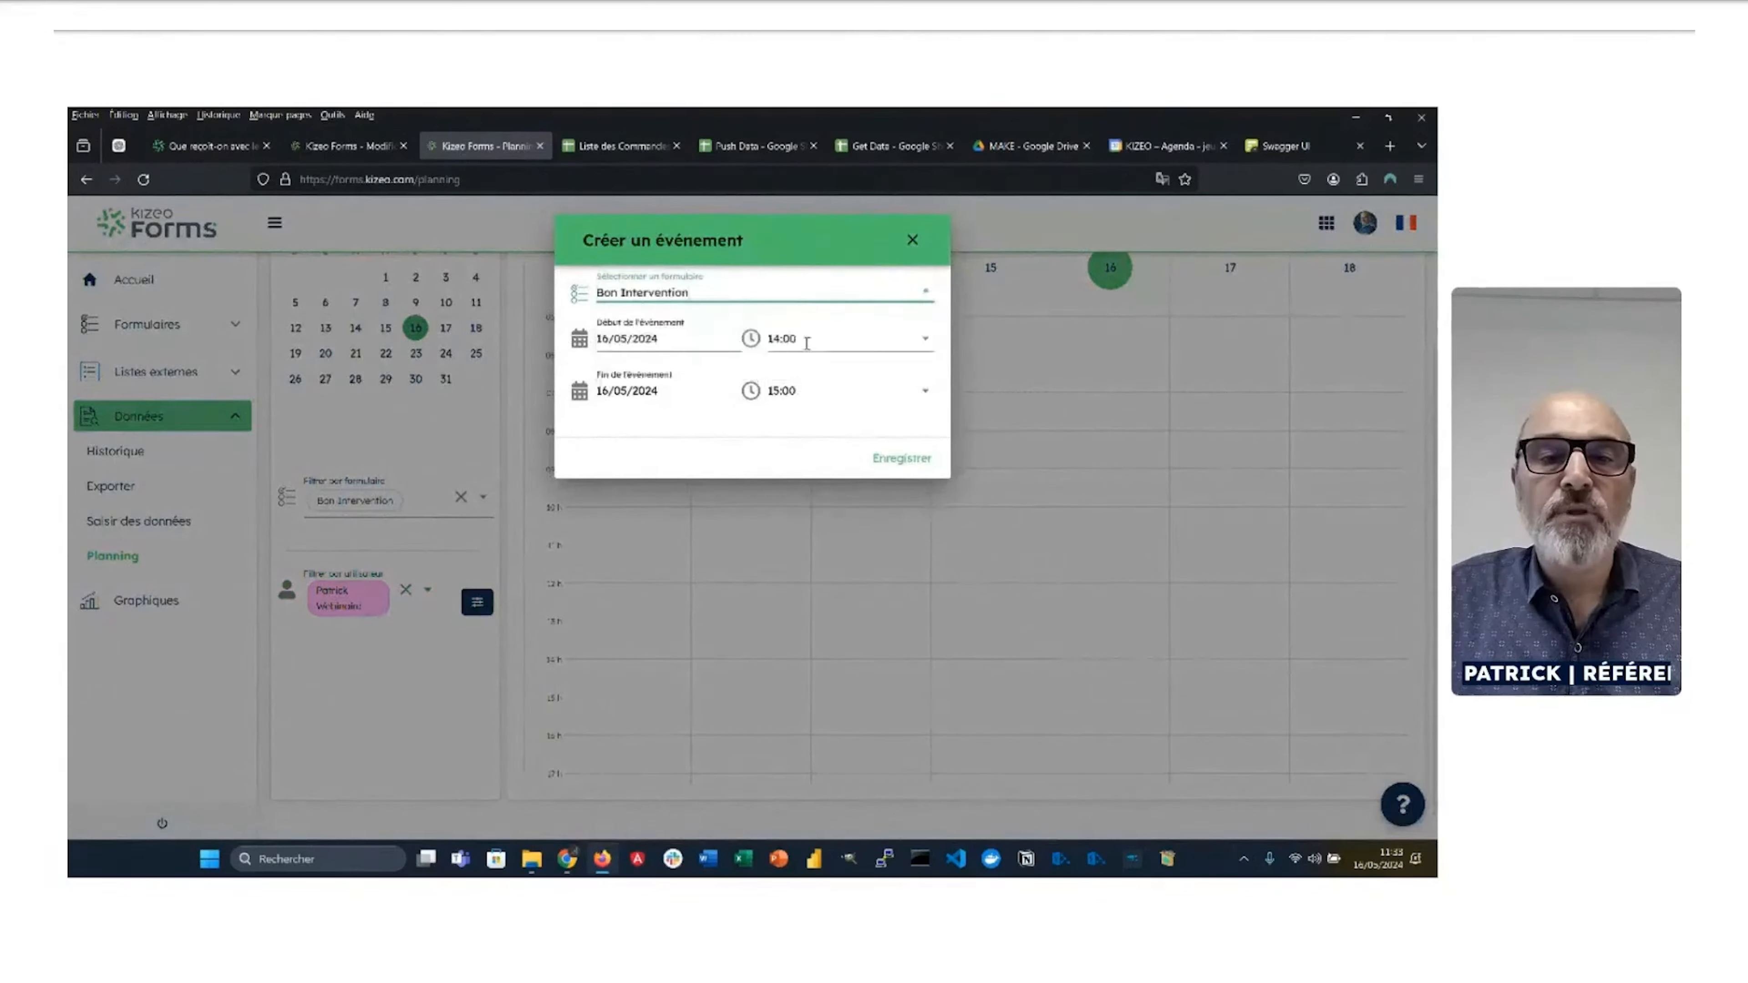
click(893, 460)
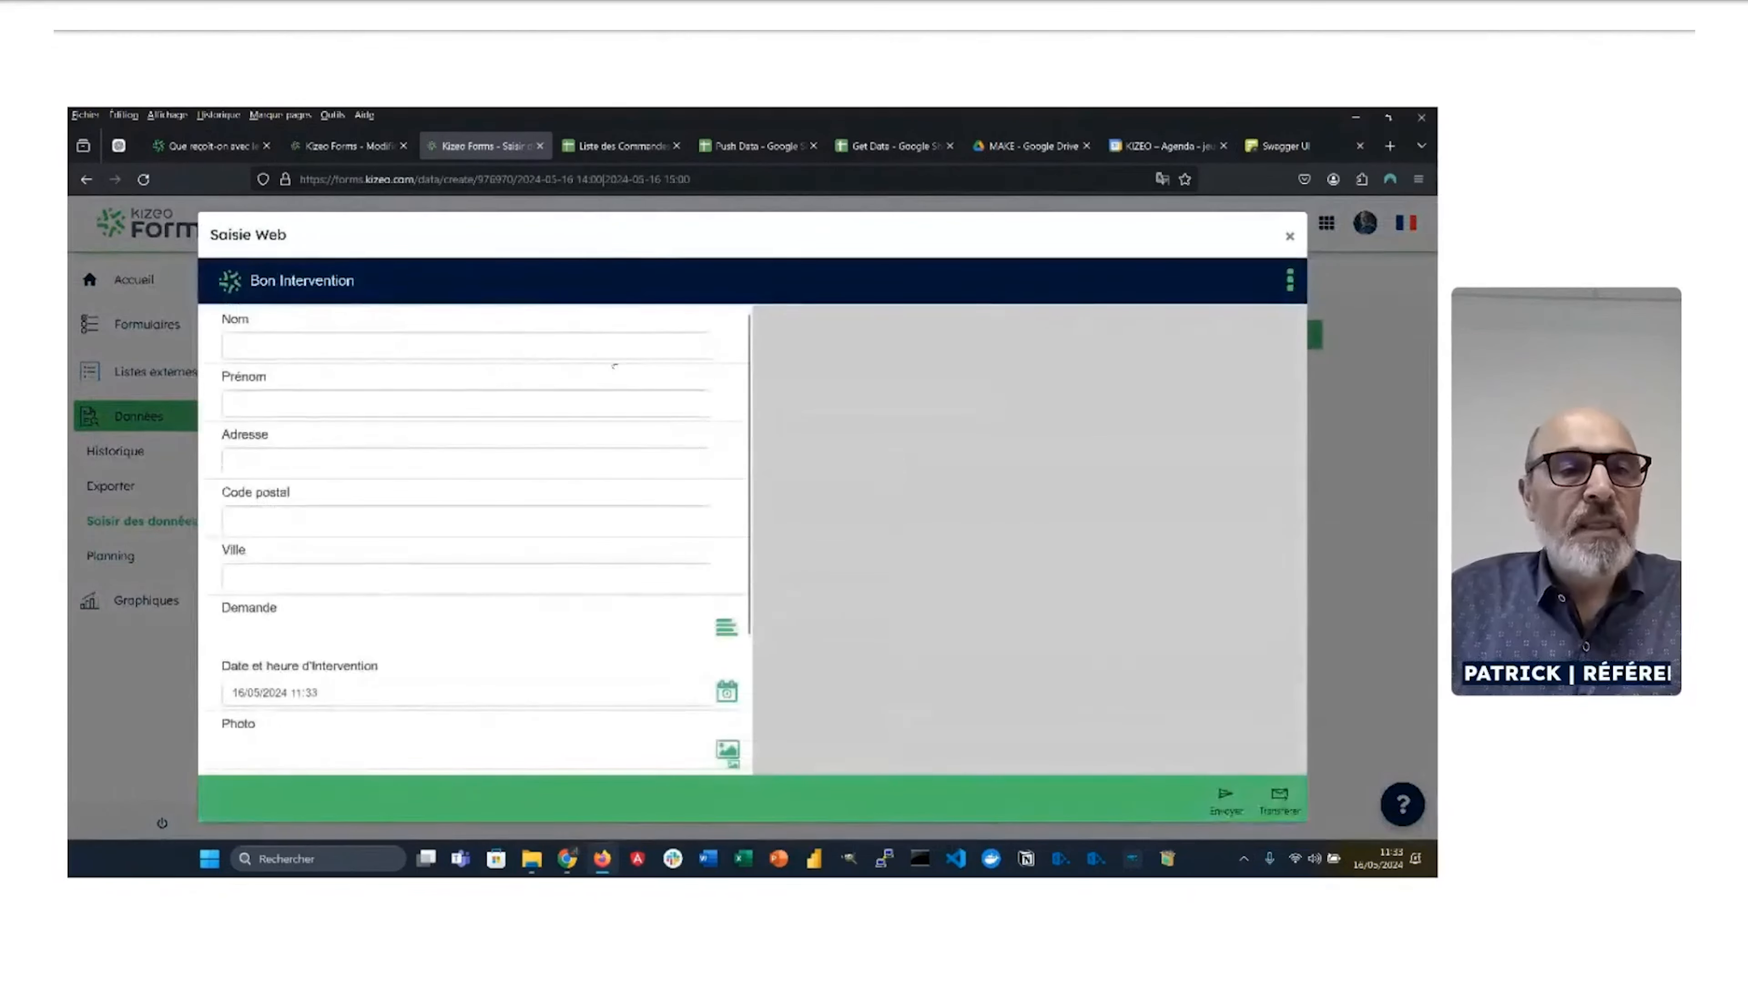
Step: Fill in the client's last name, first name, street address, postcode and city
click(417, 347)
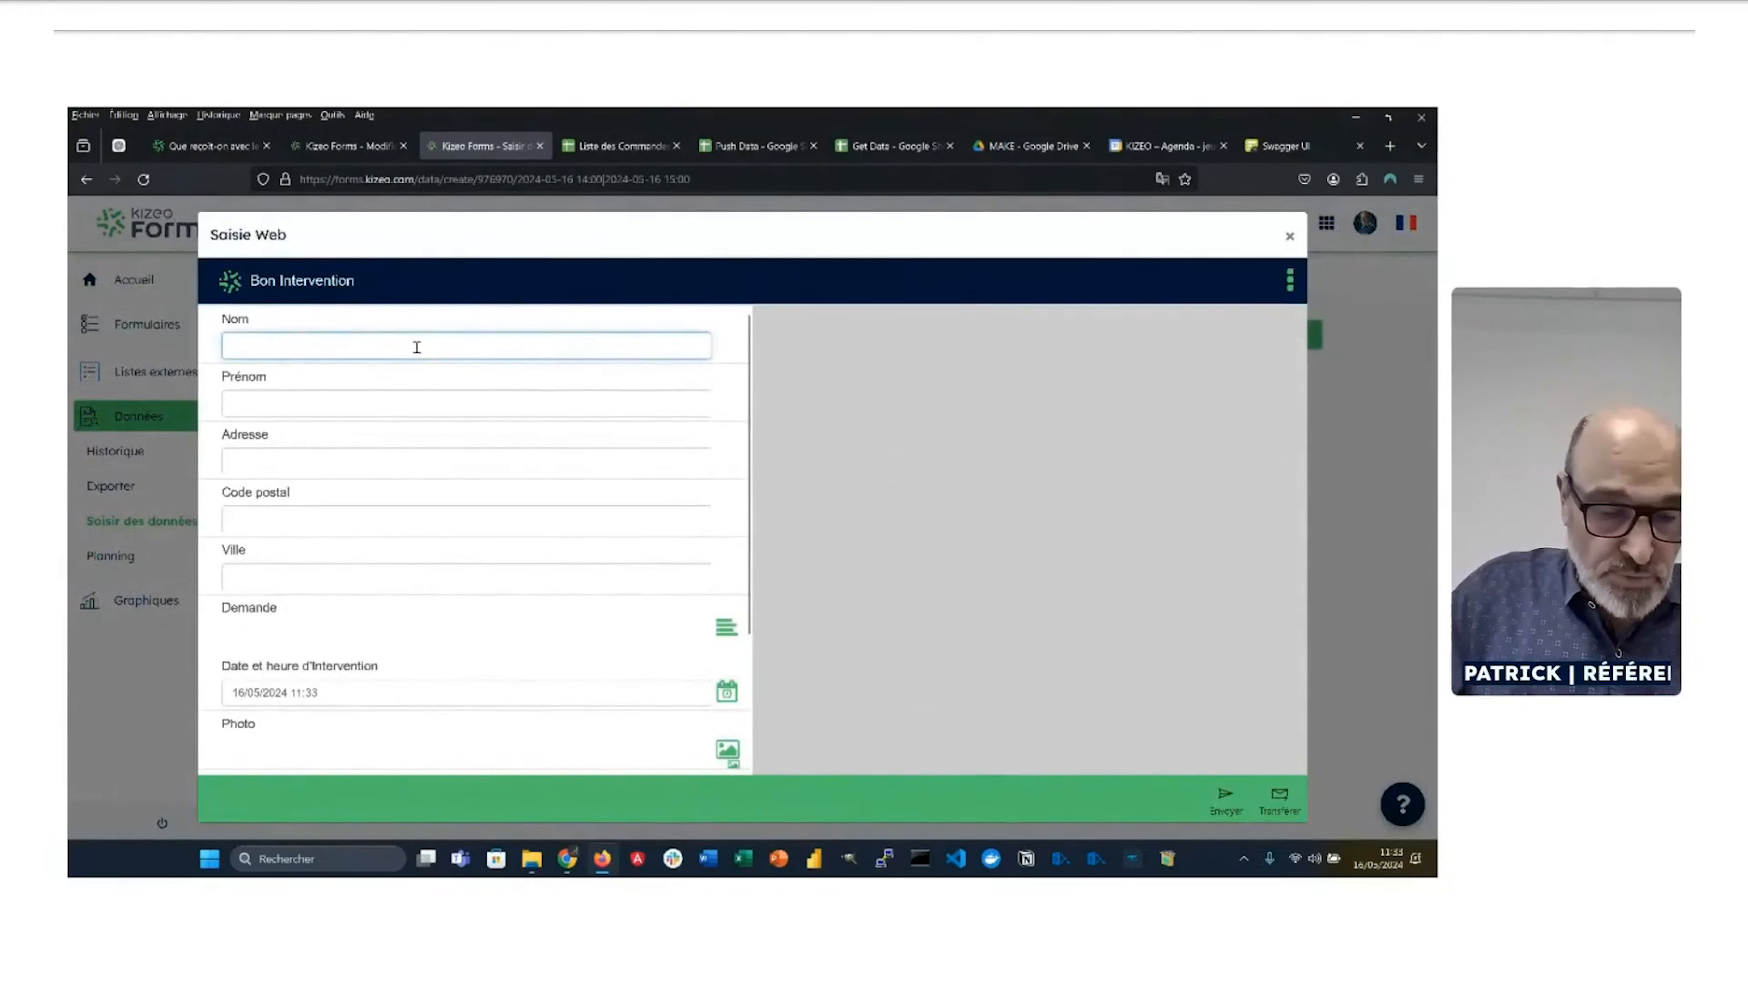
key(Tab)
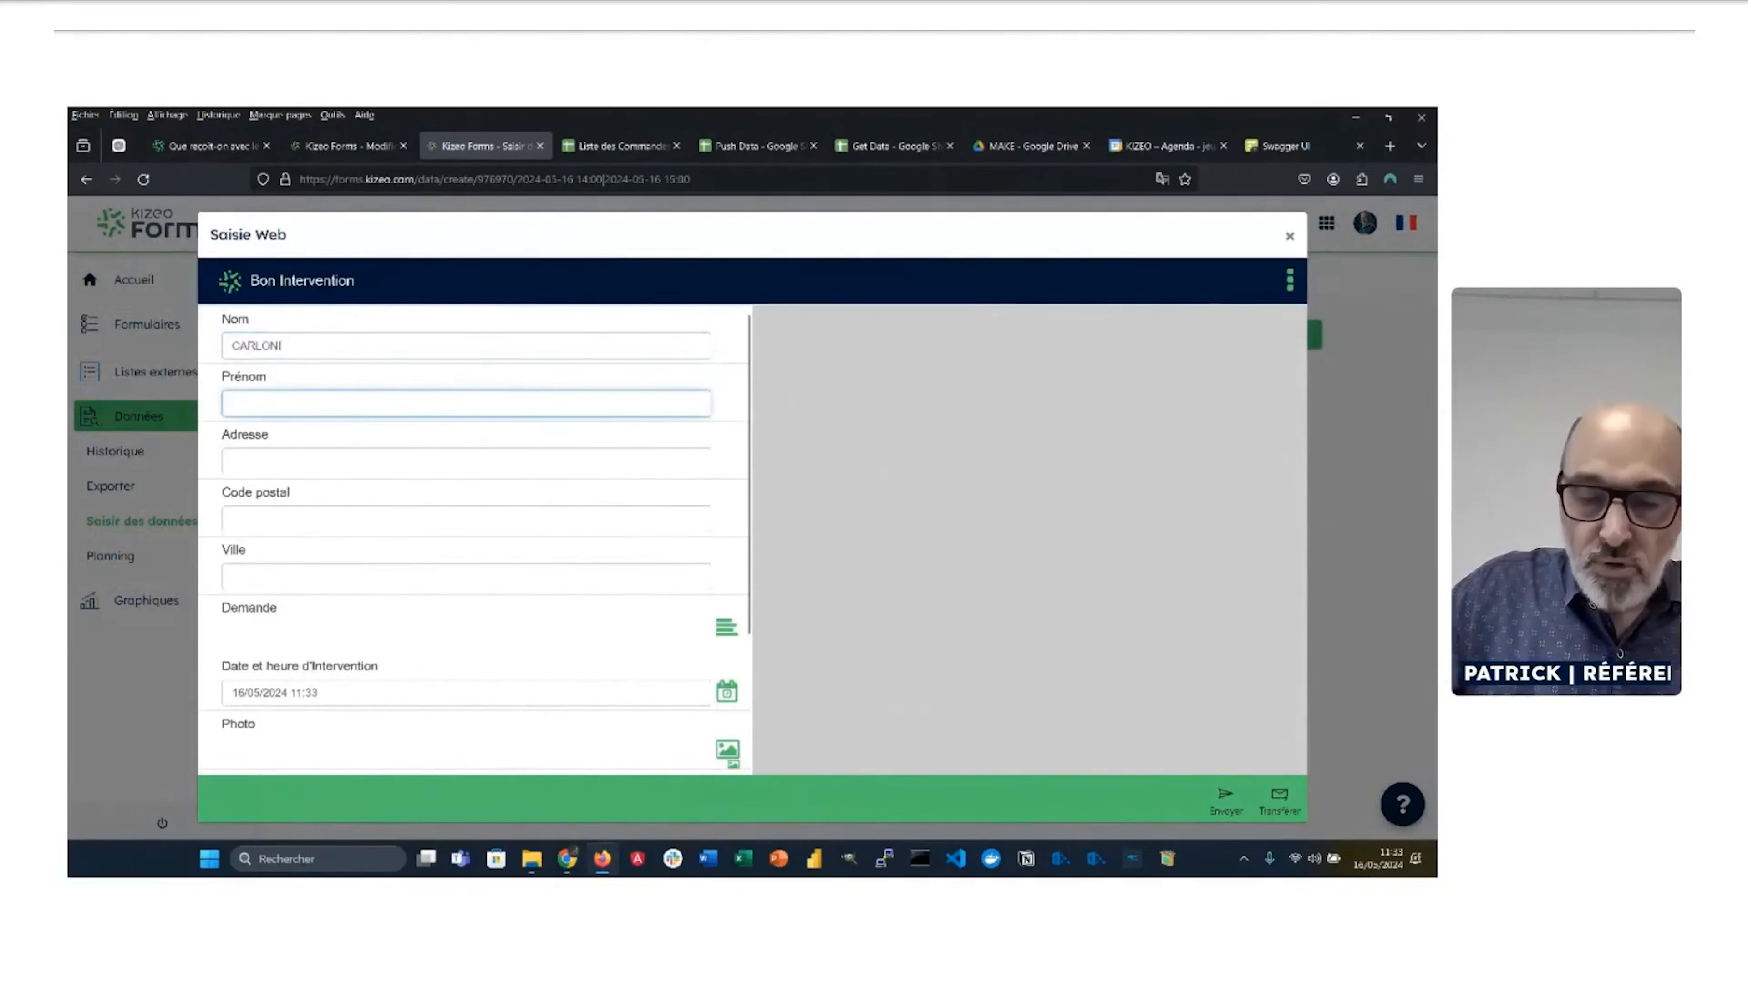
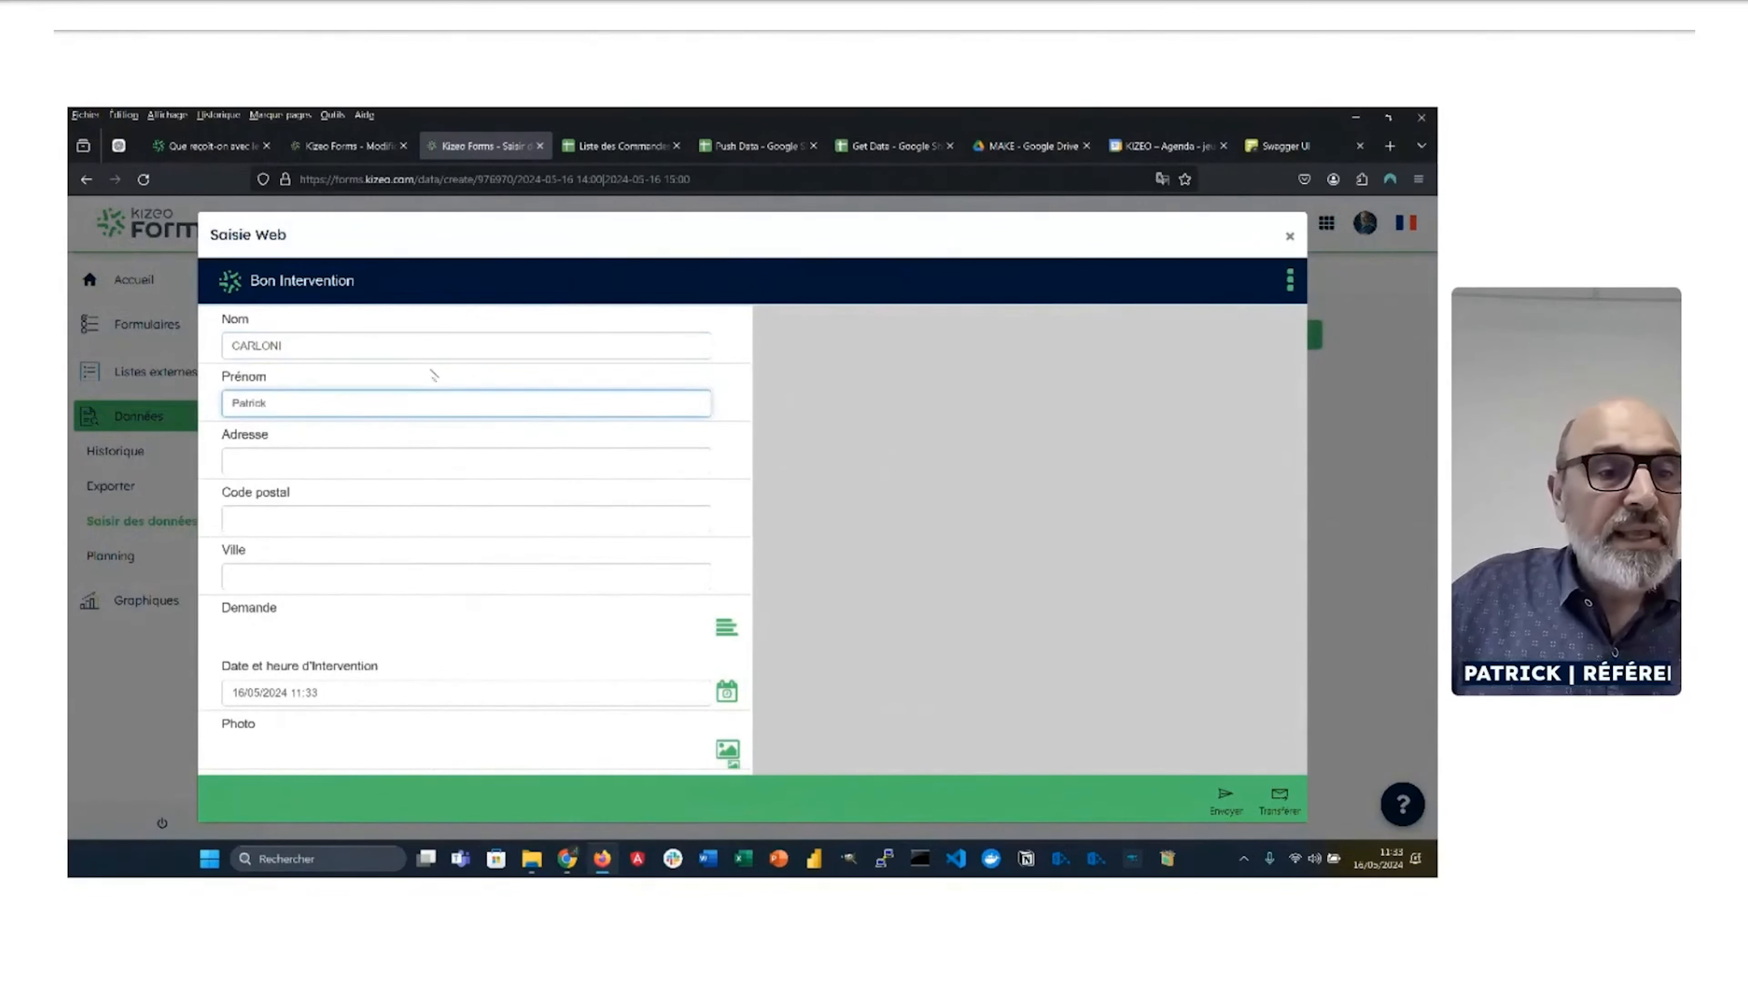
click(398, 463)
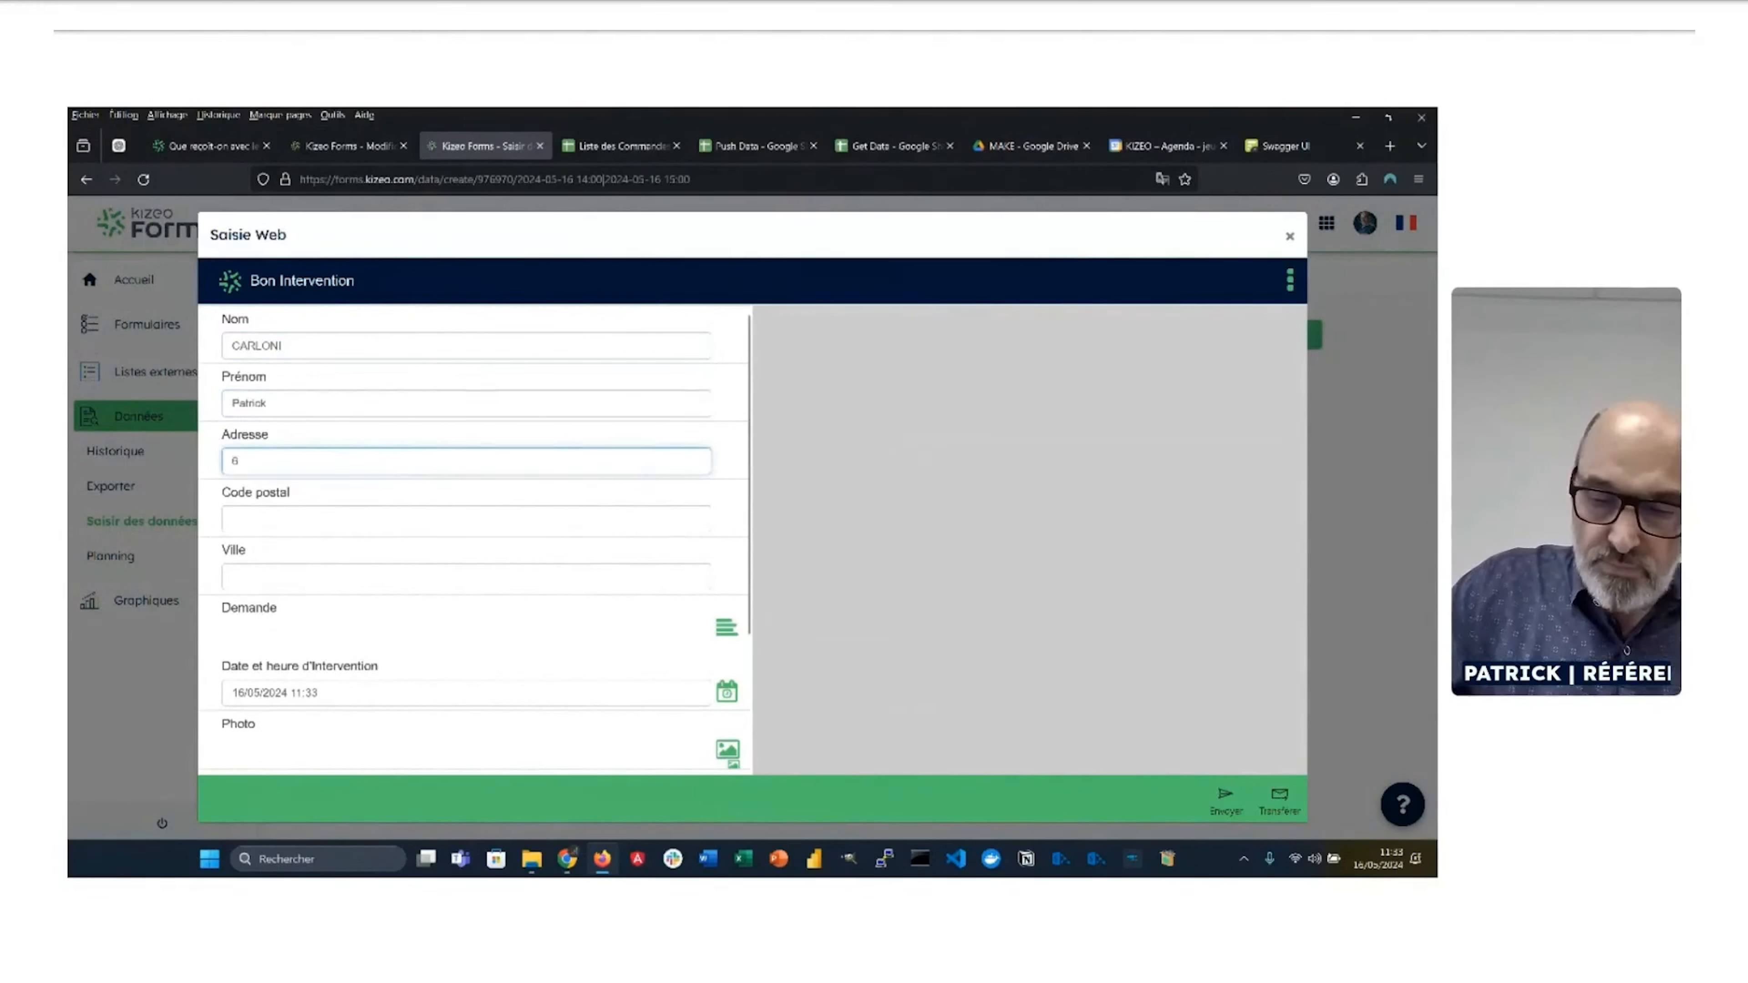
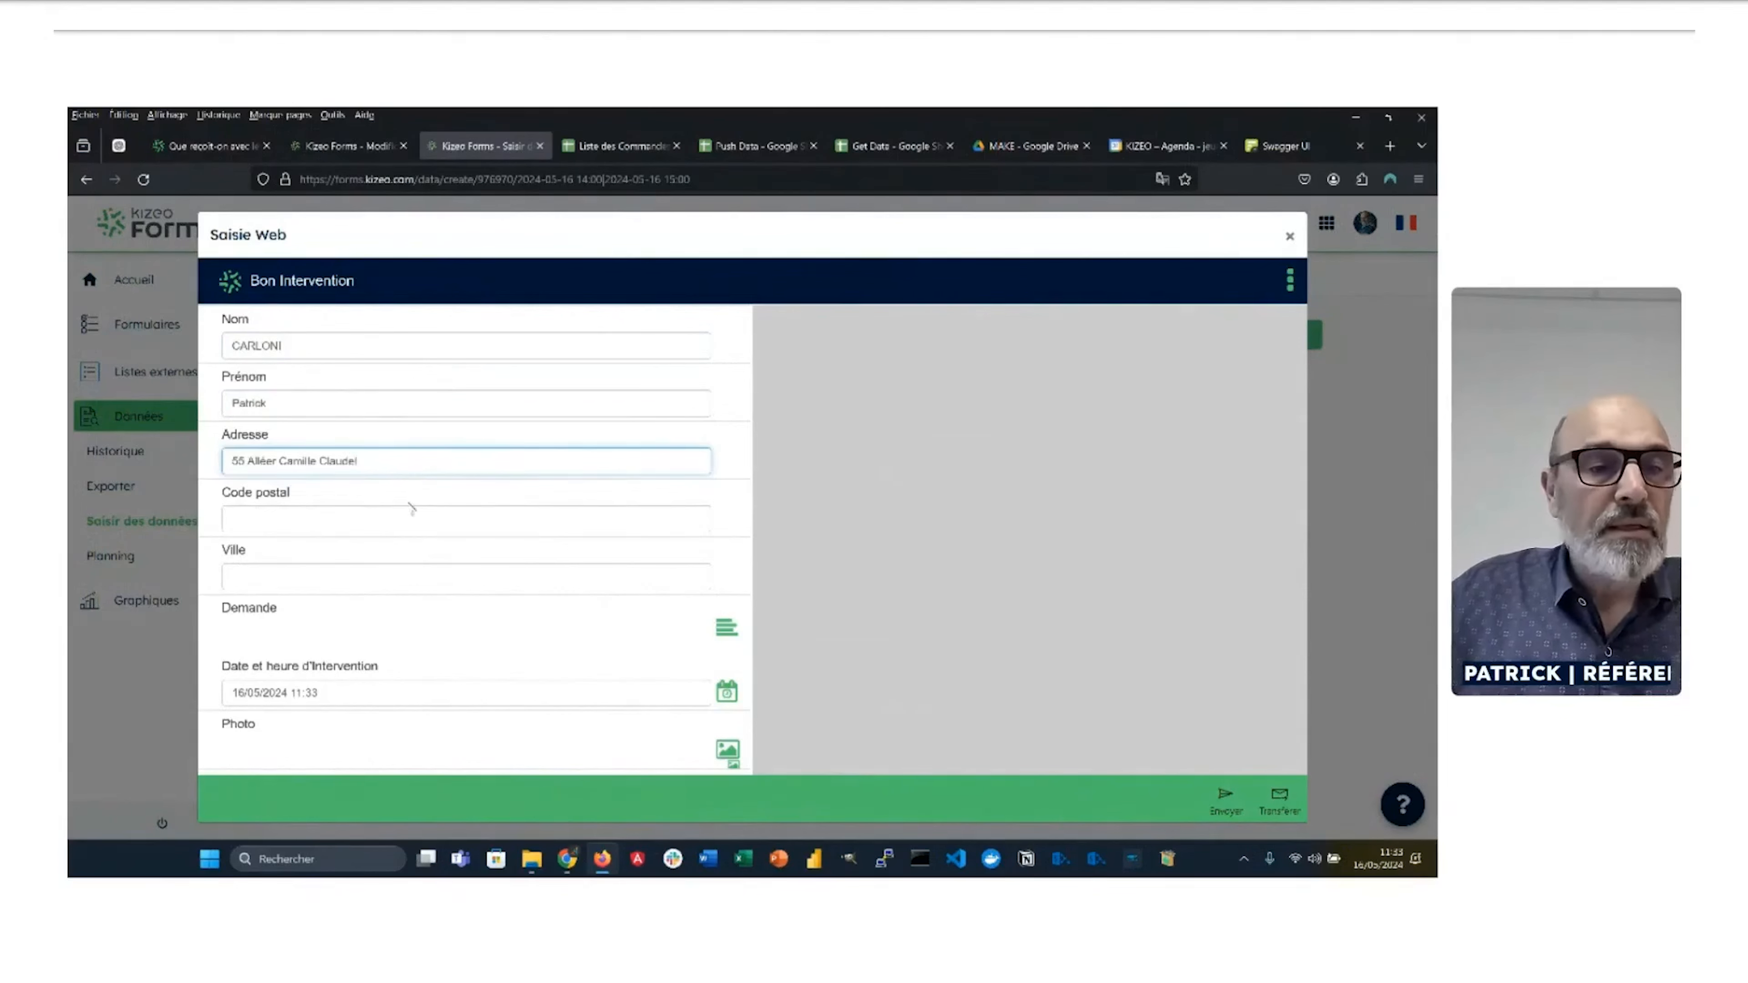
click(376, 527)
text(84)
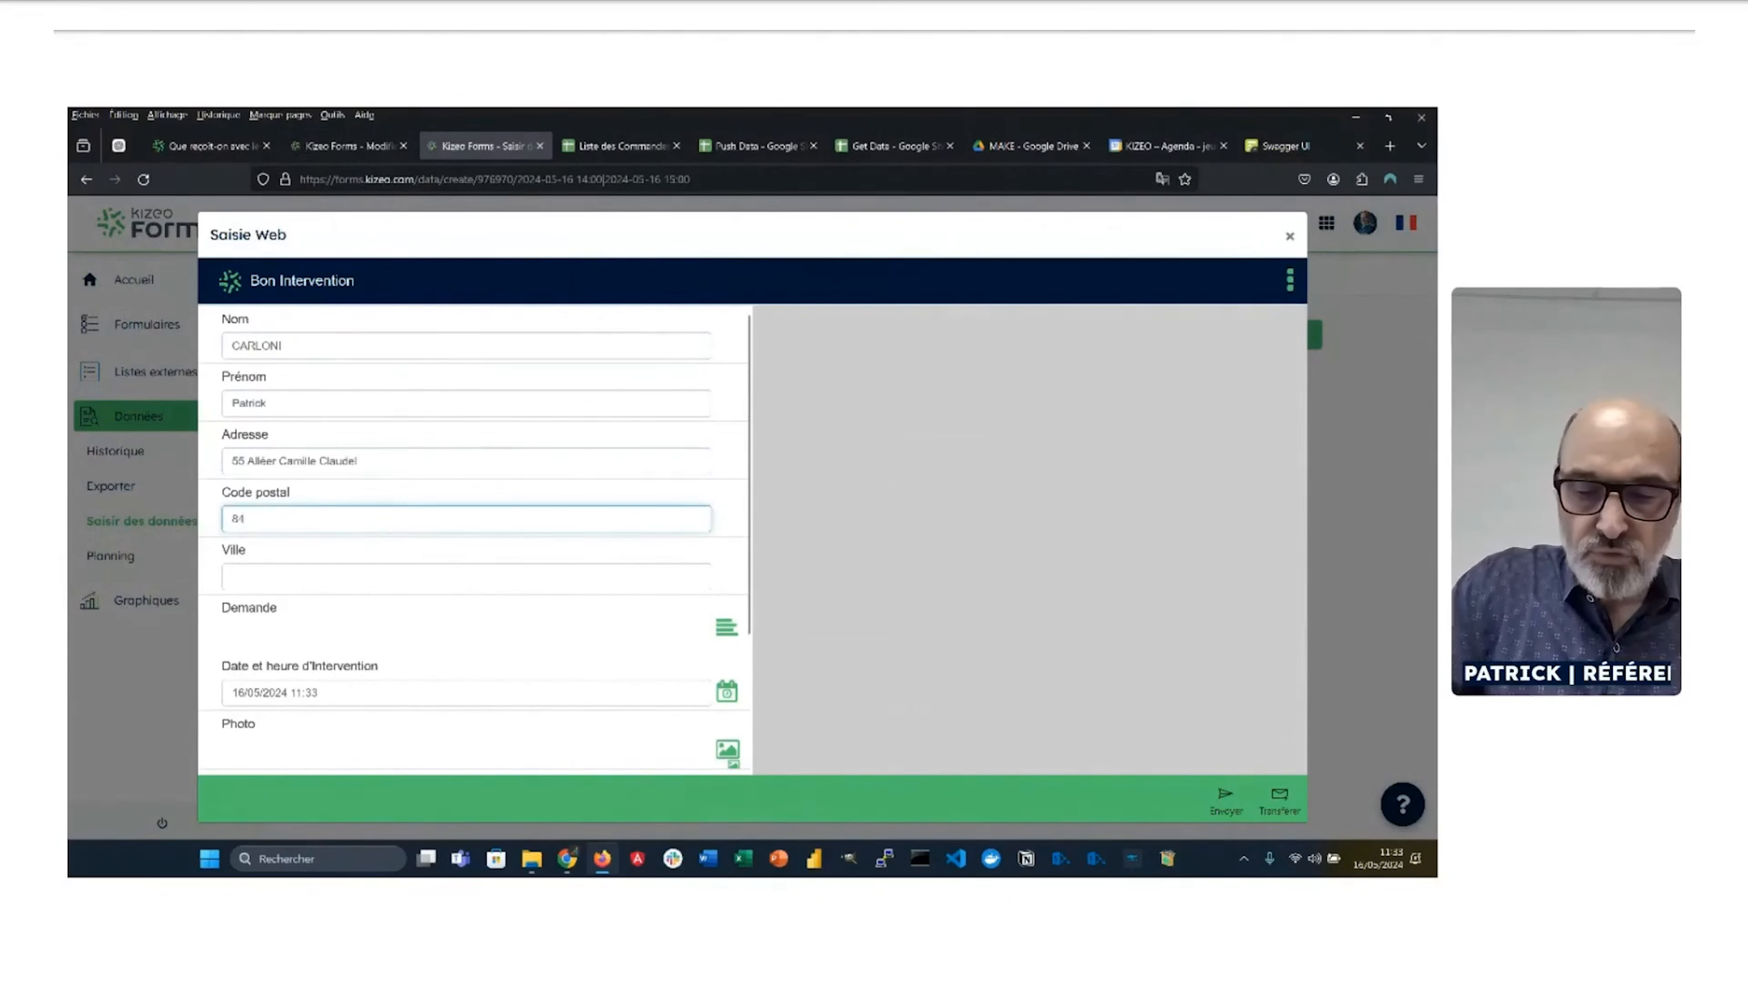
text(000)
click(495, 585)
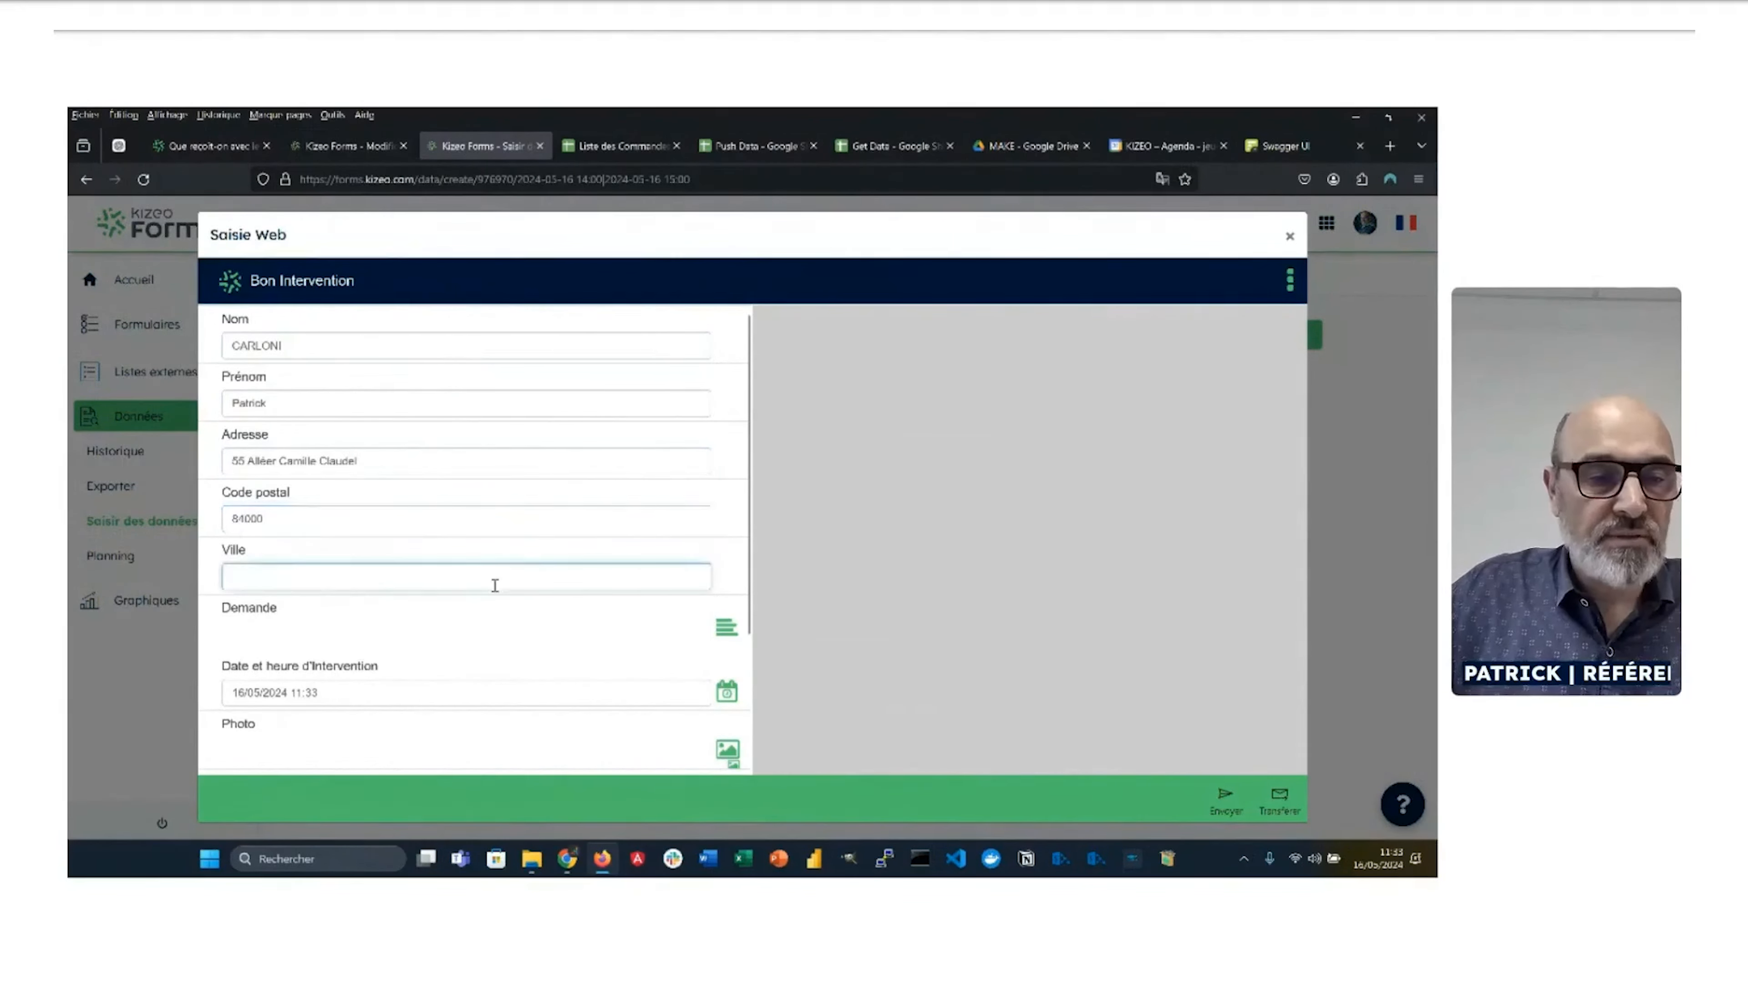
text(AVIGNON)
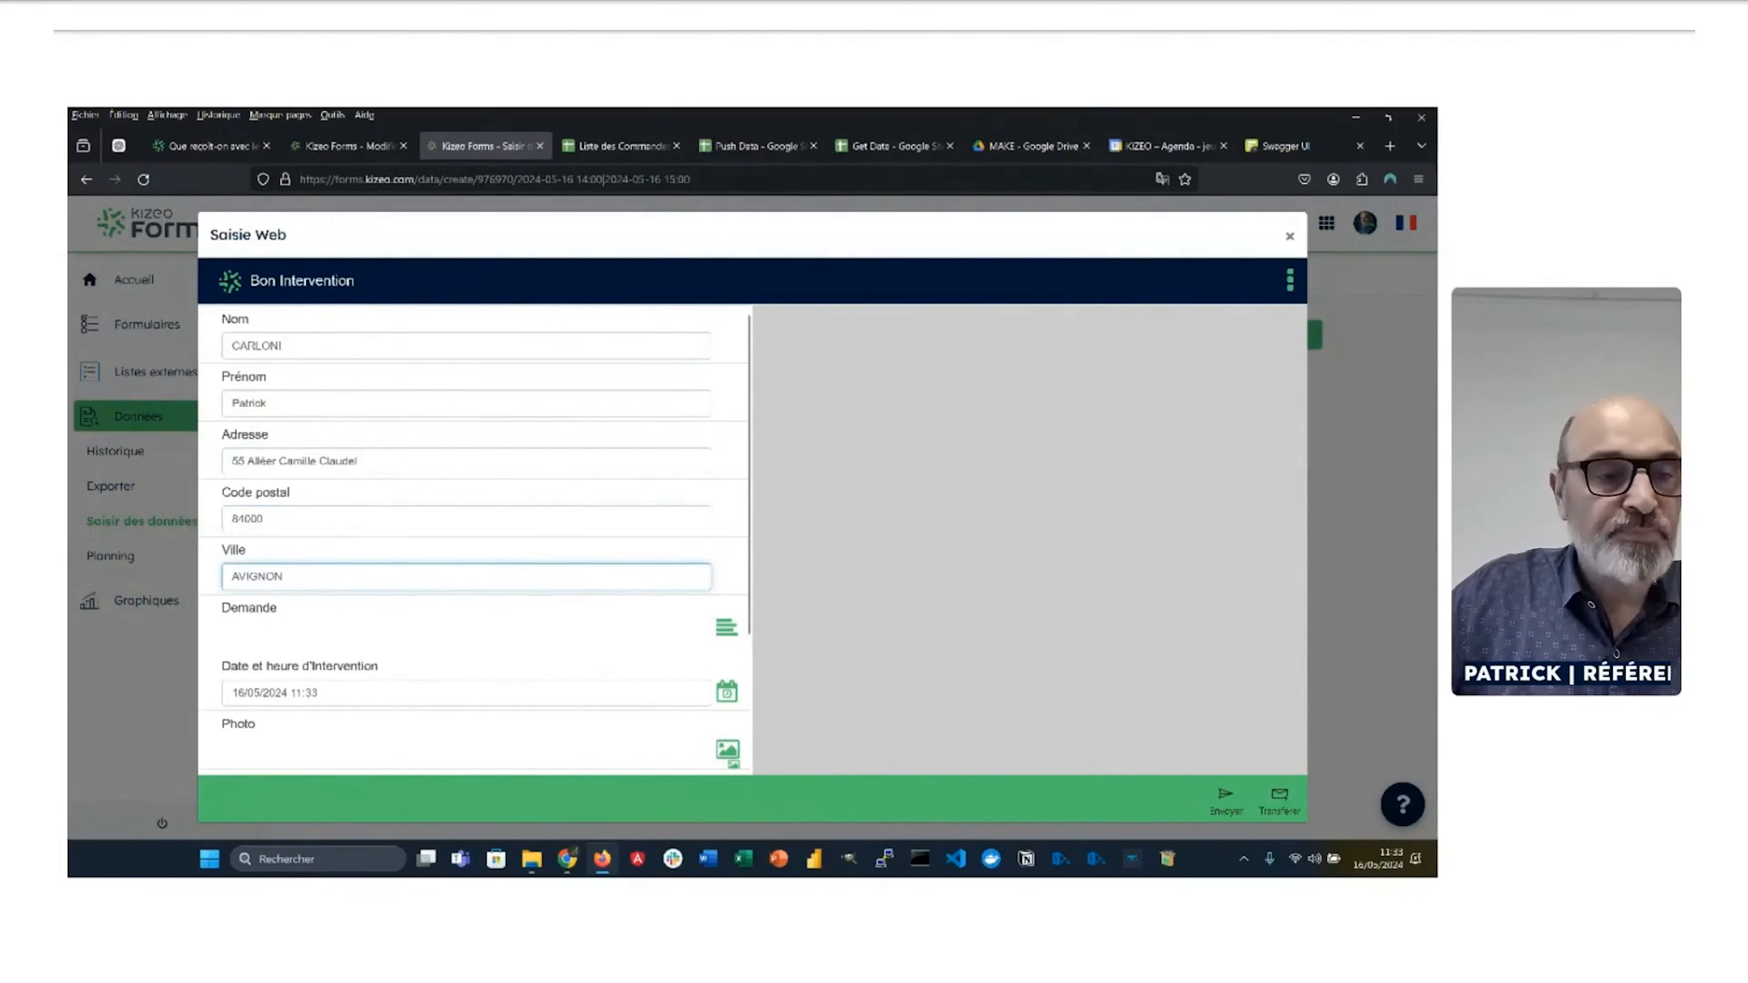
Step: Enter the Demande text 'La clim de la chambre ne fonctionne plus.'
click(488, 610)
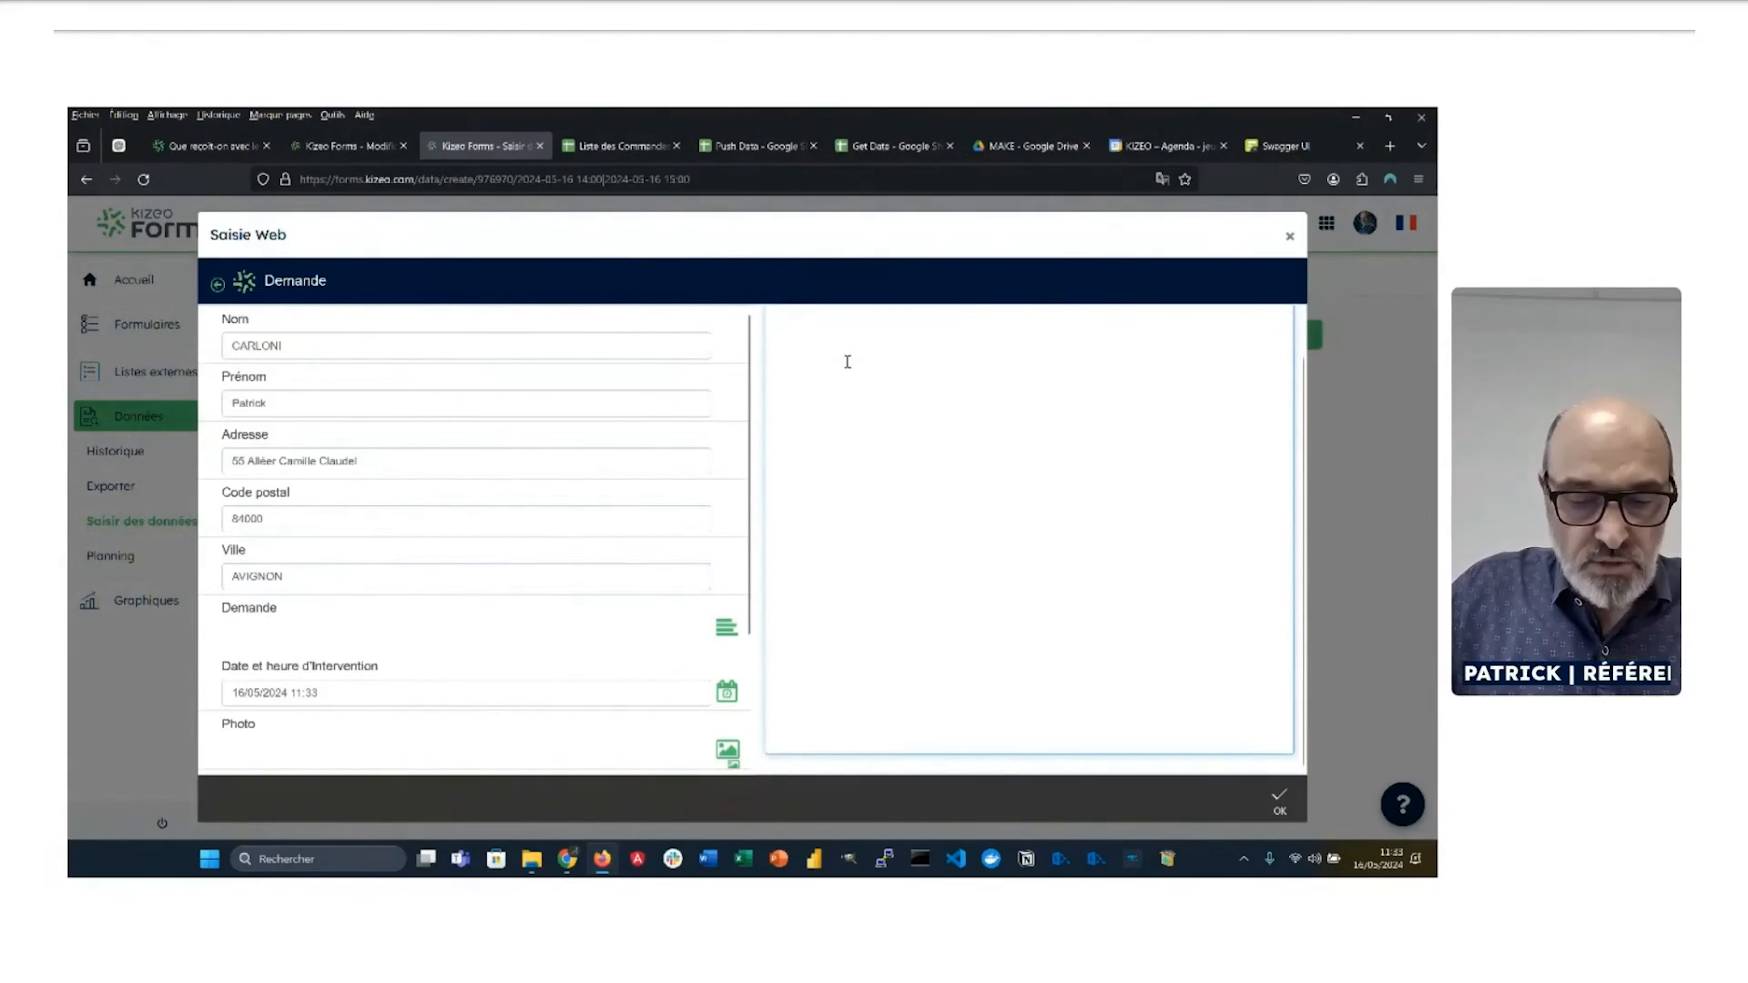
text(La)
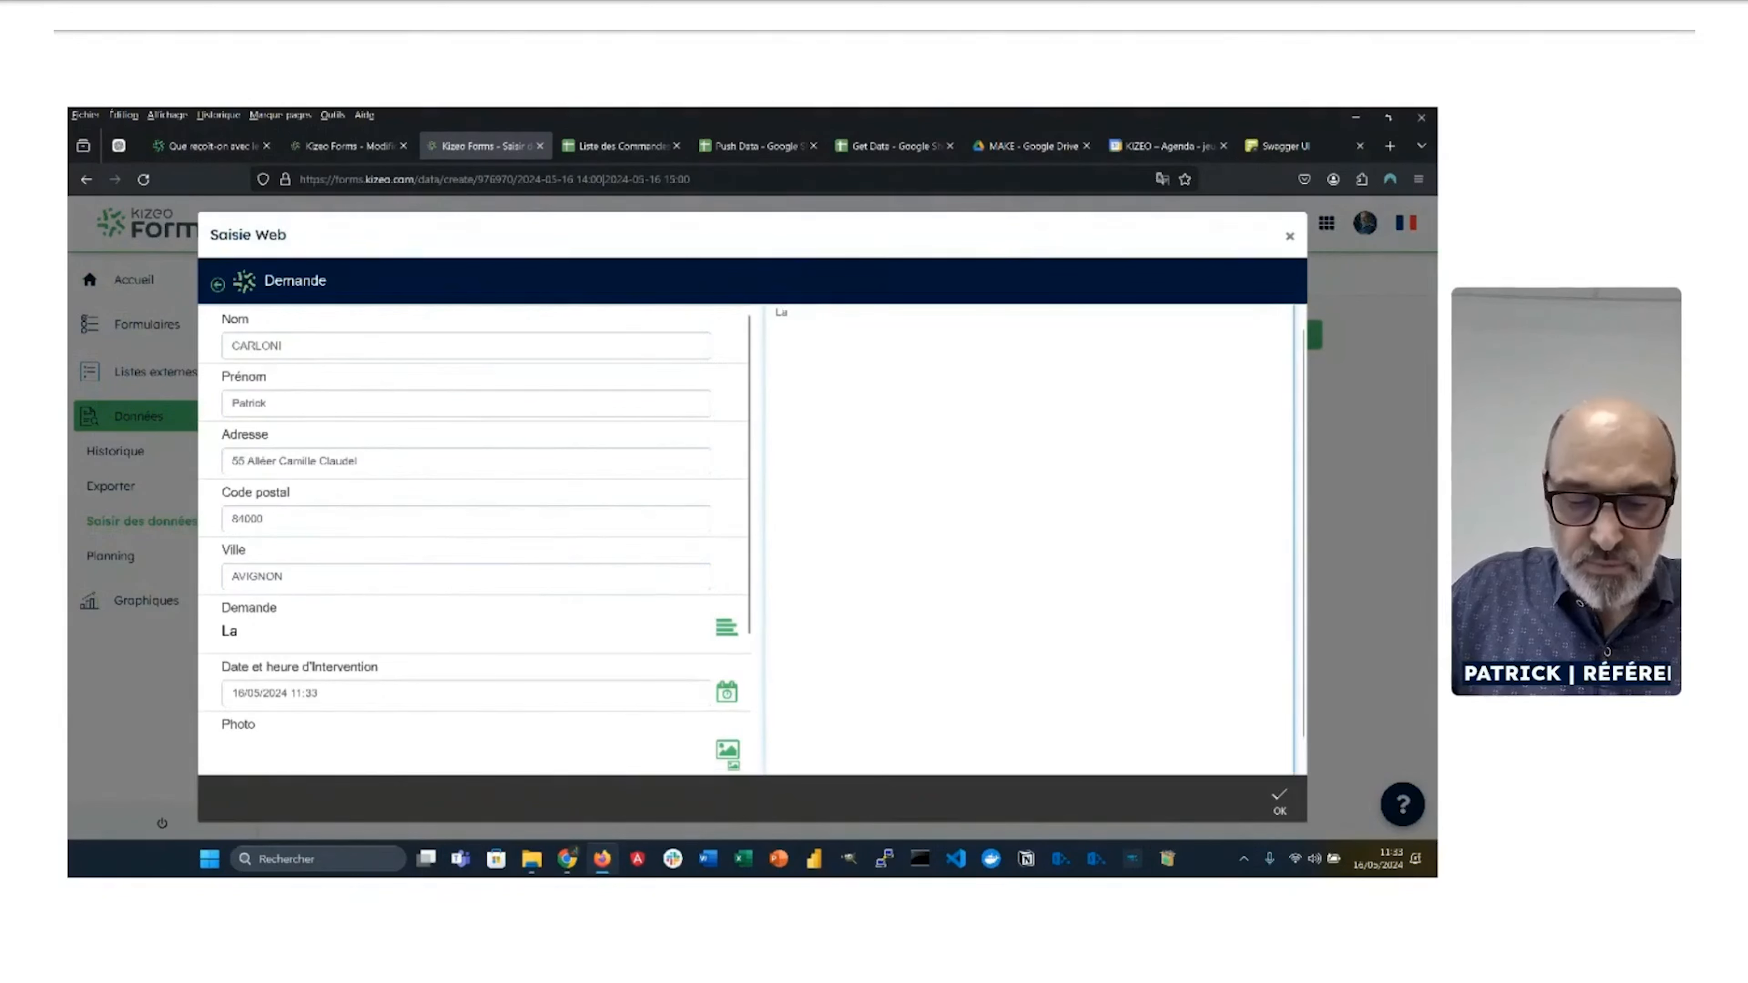
text( clim ne)
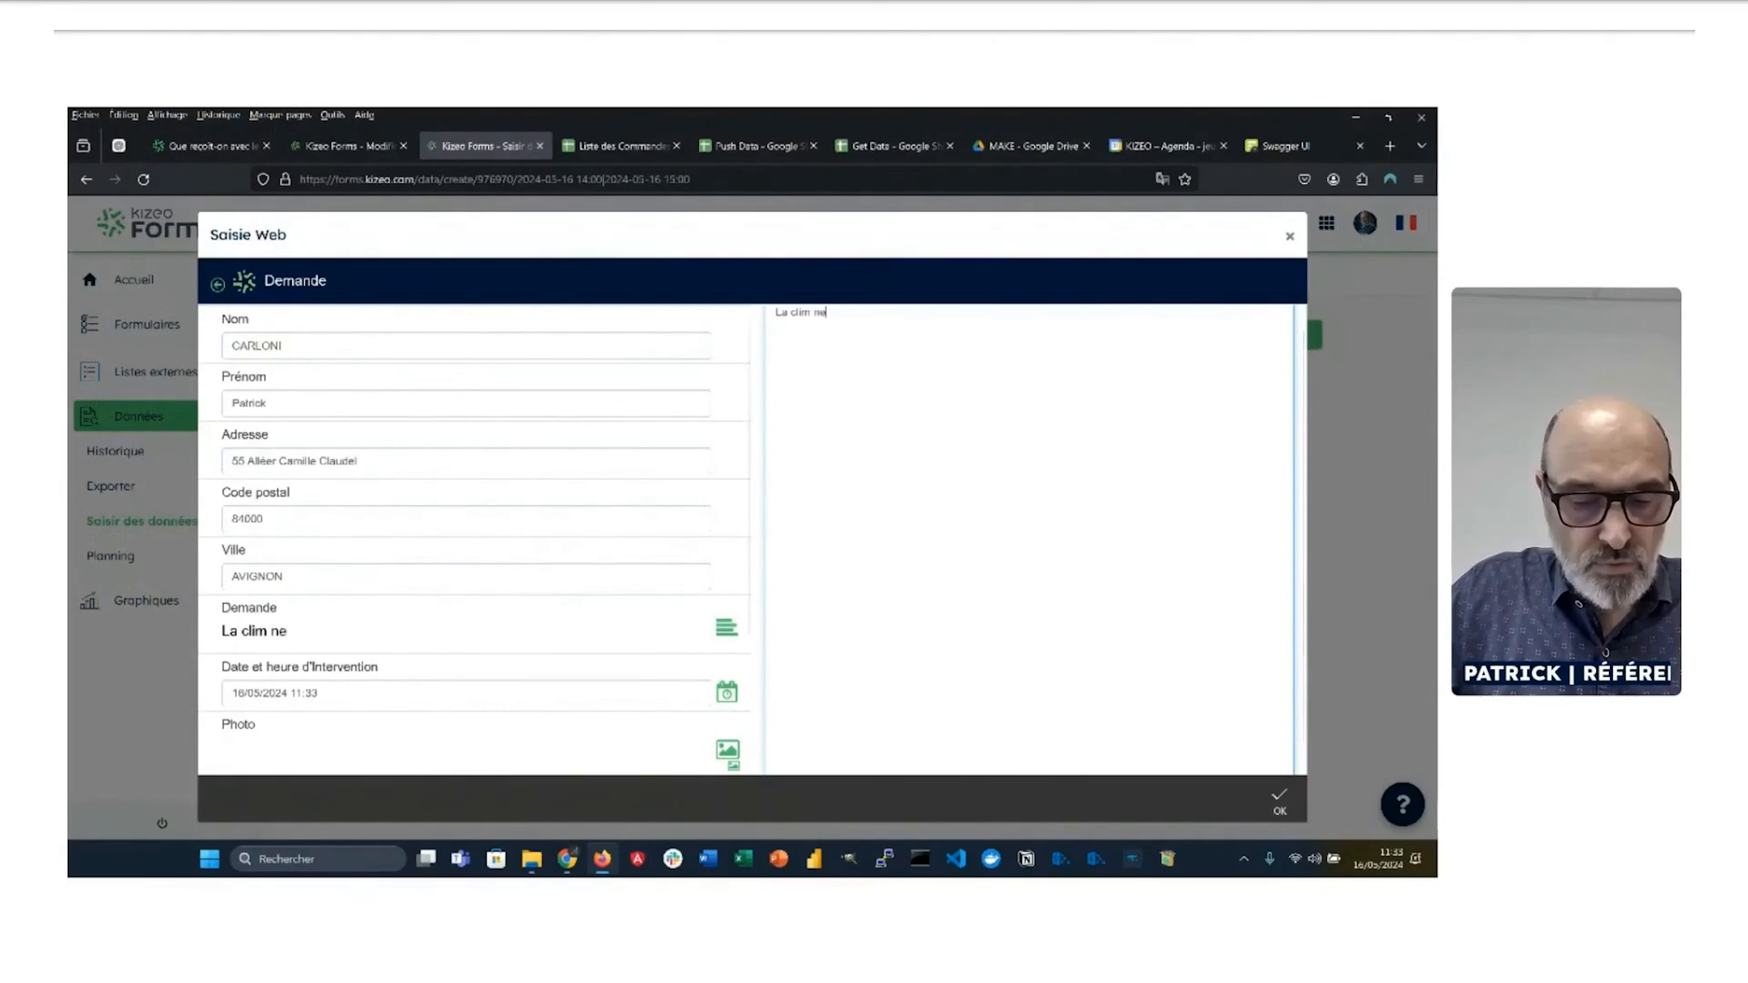
key(BackSpace)
key(BackSpace)
text(de l)
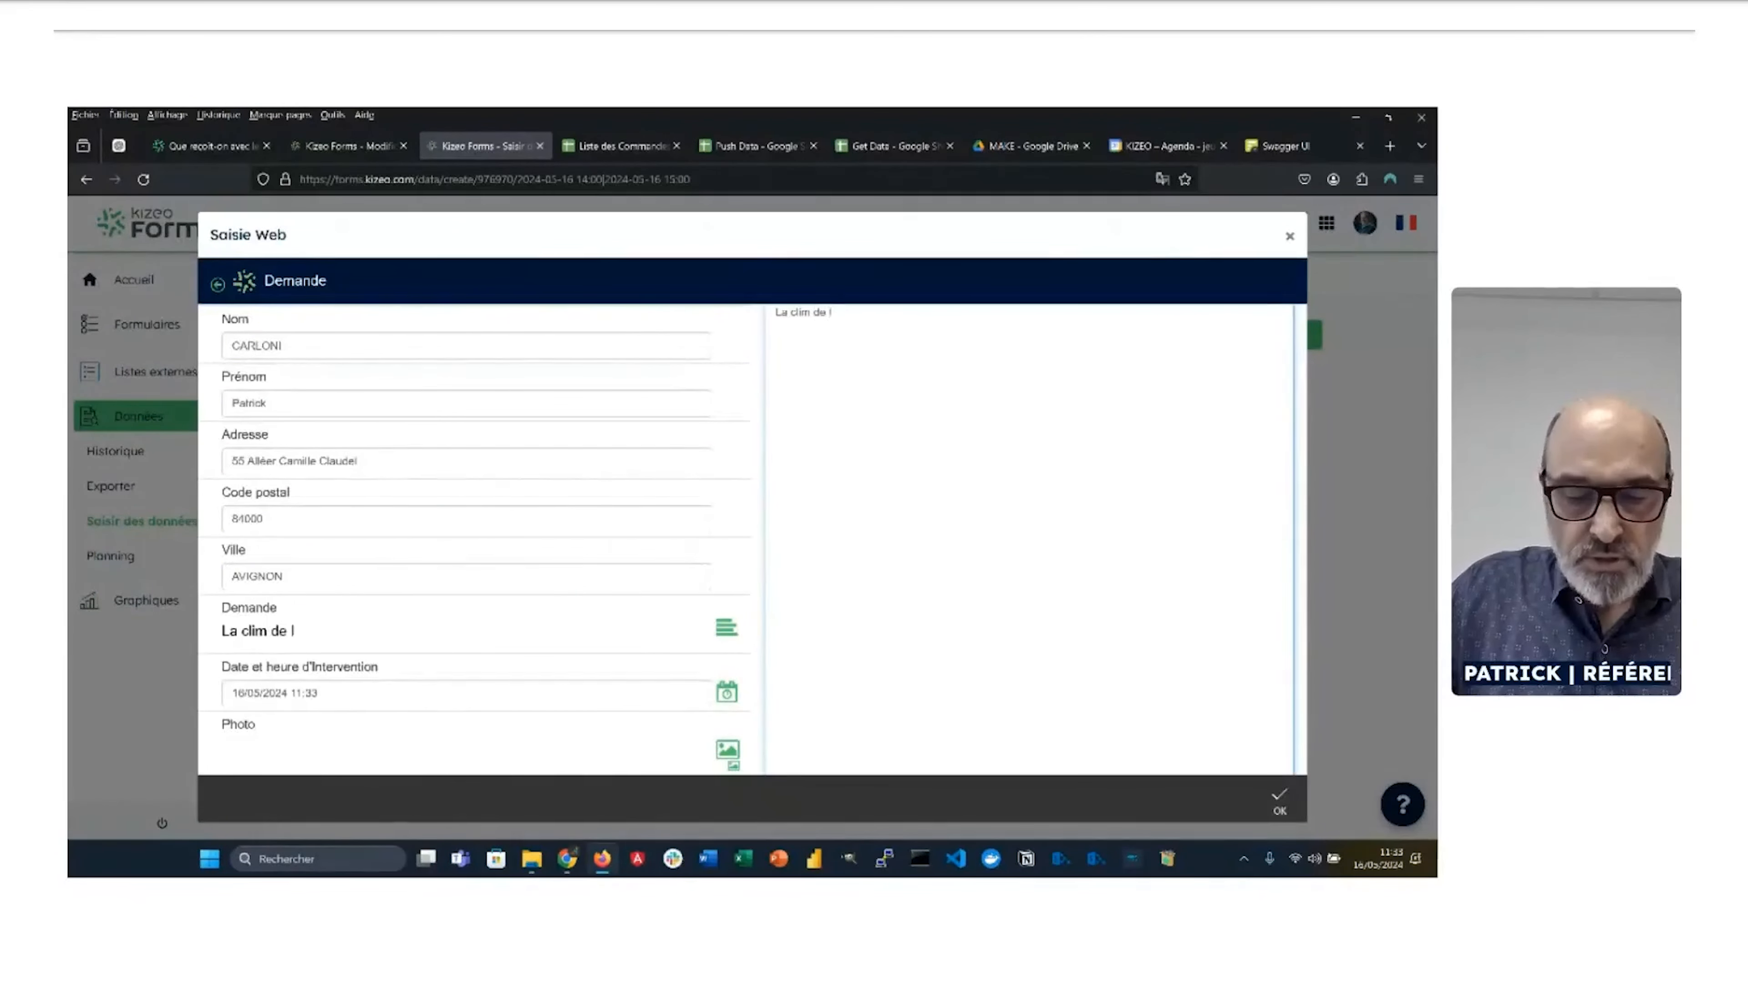
text(a chambr)
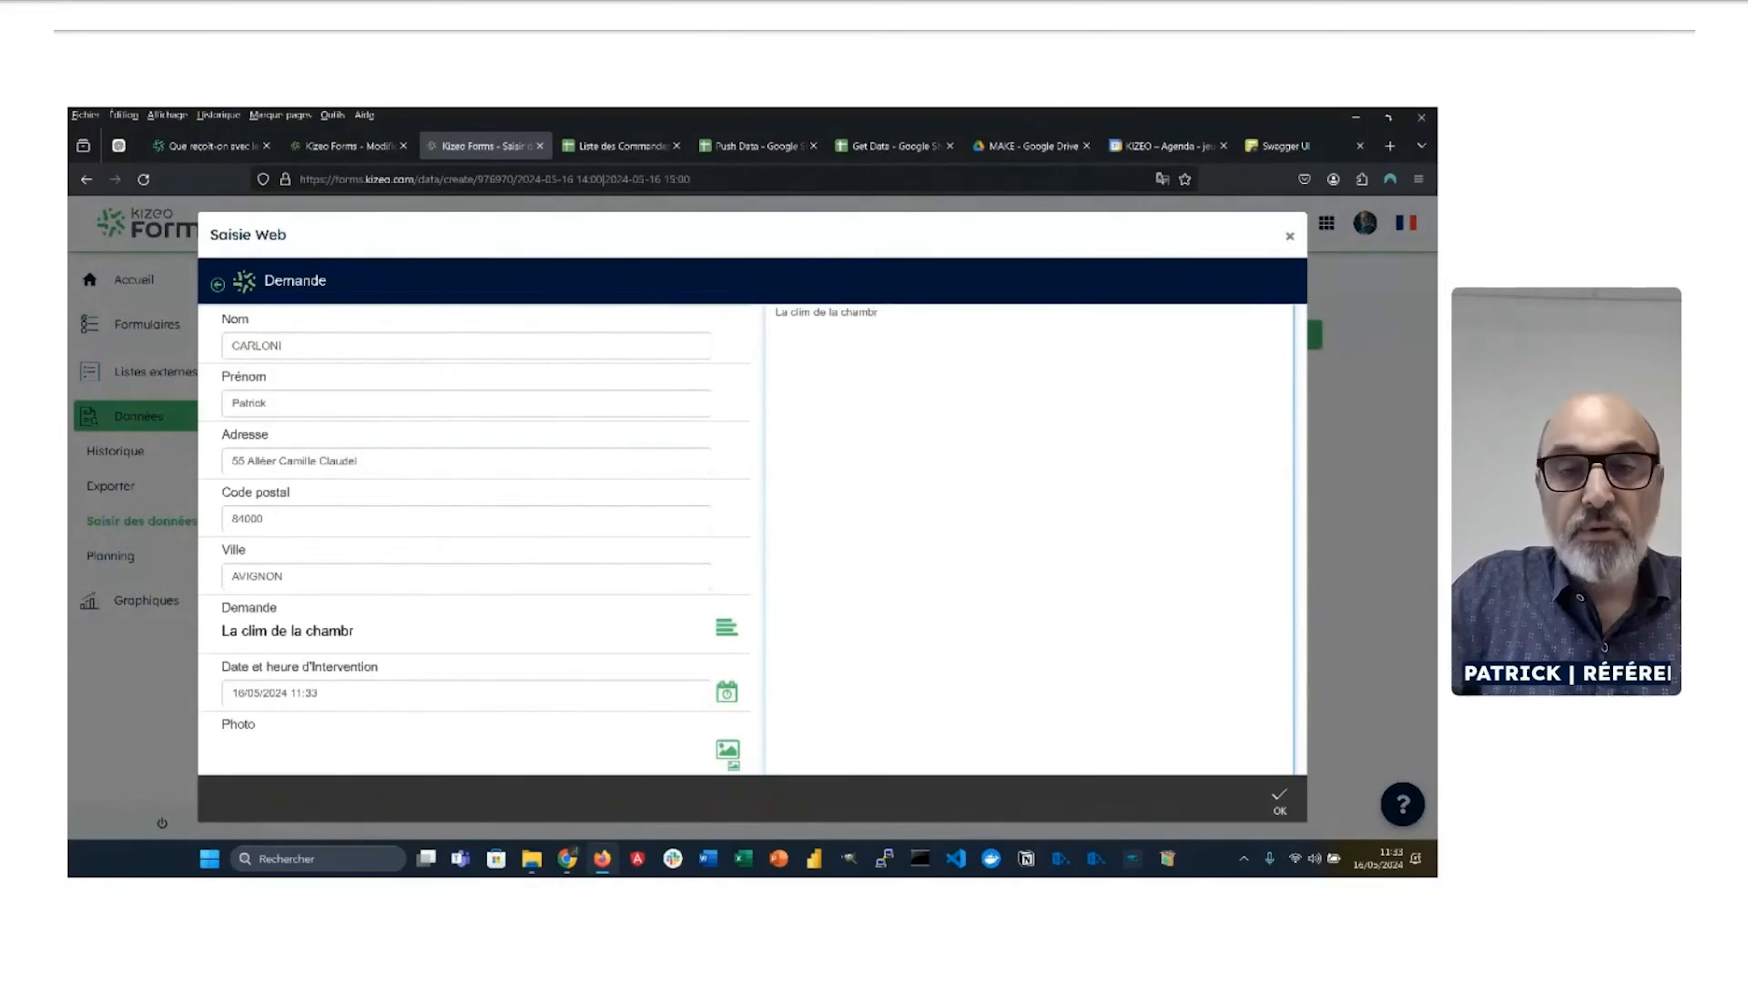
text(e ne fonc)
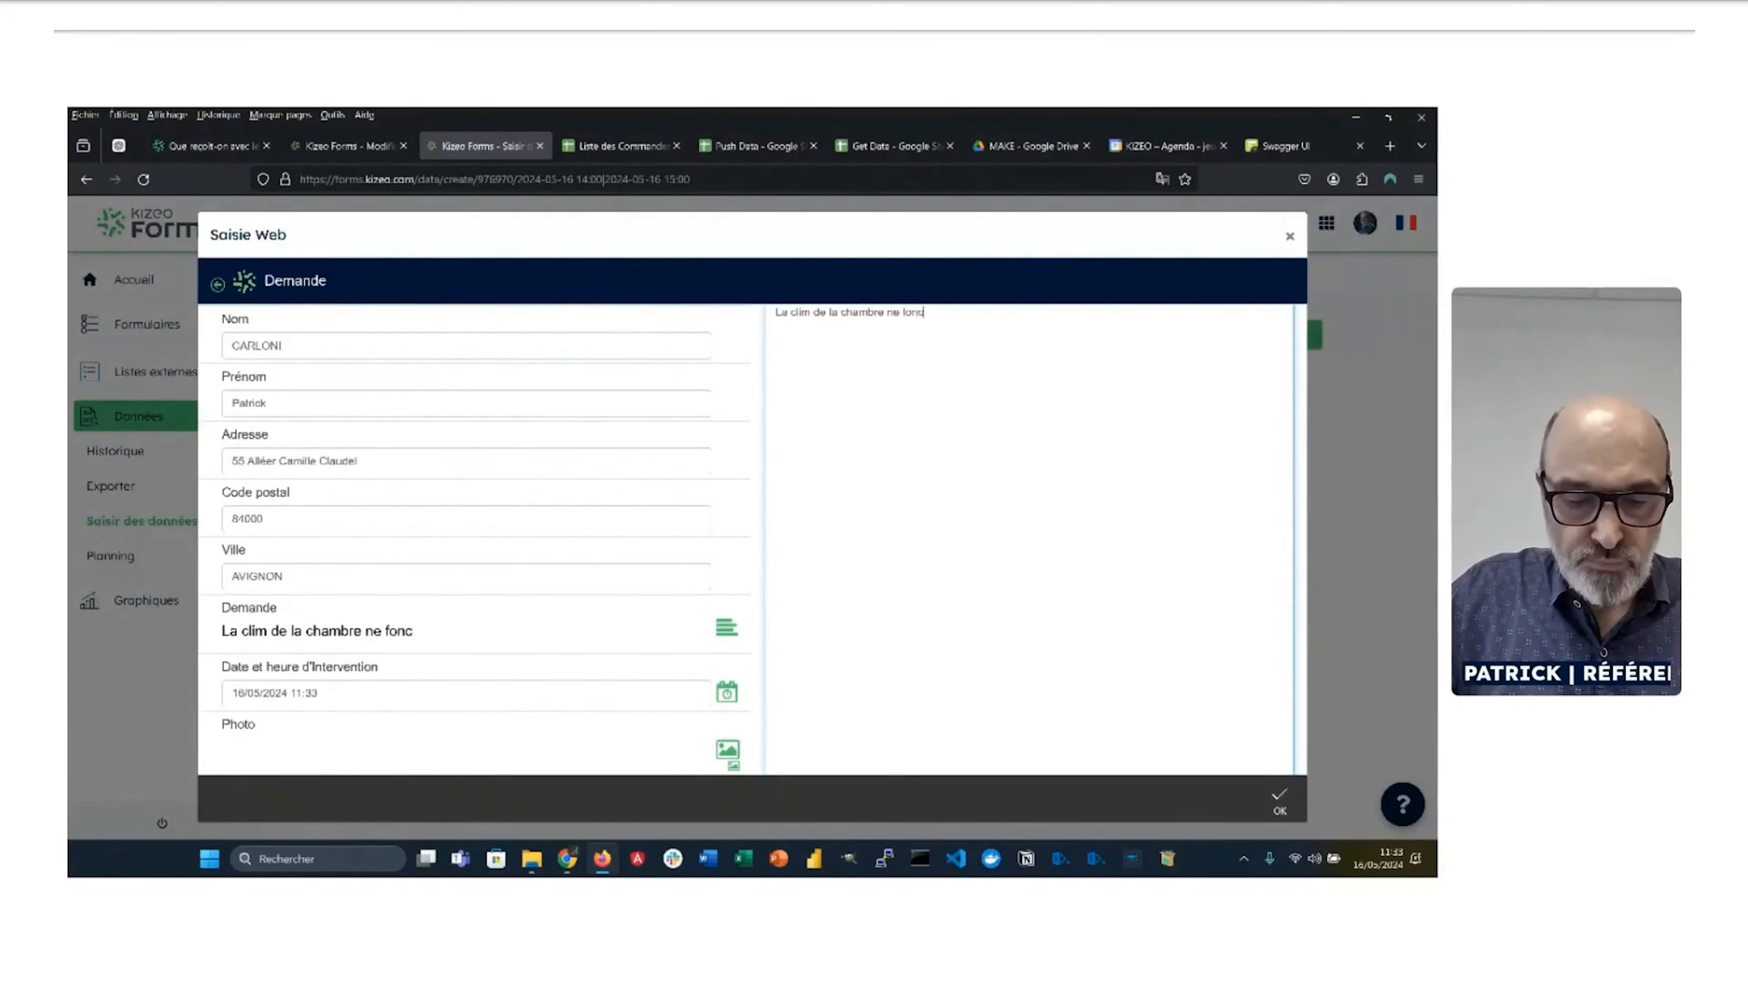
text(tionne plus.)
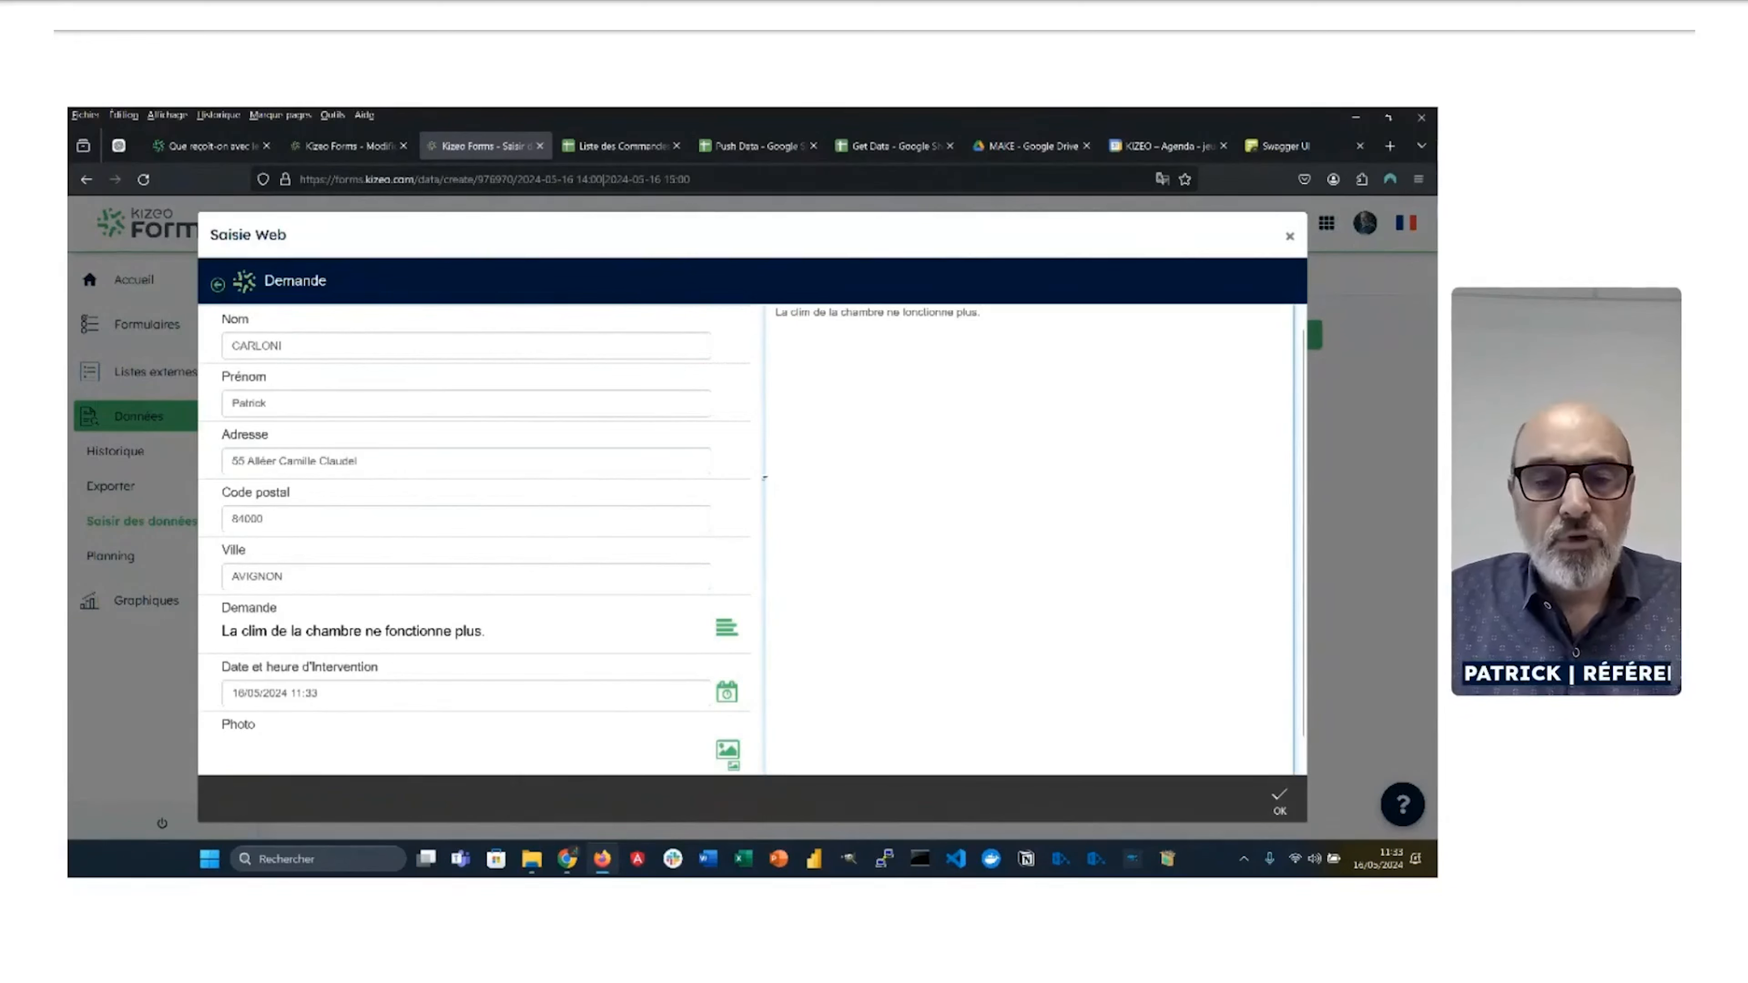
scroll(681, 565, down, 3)
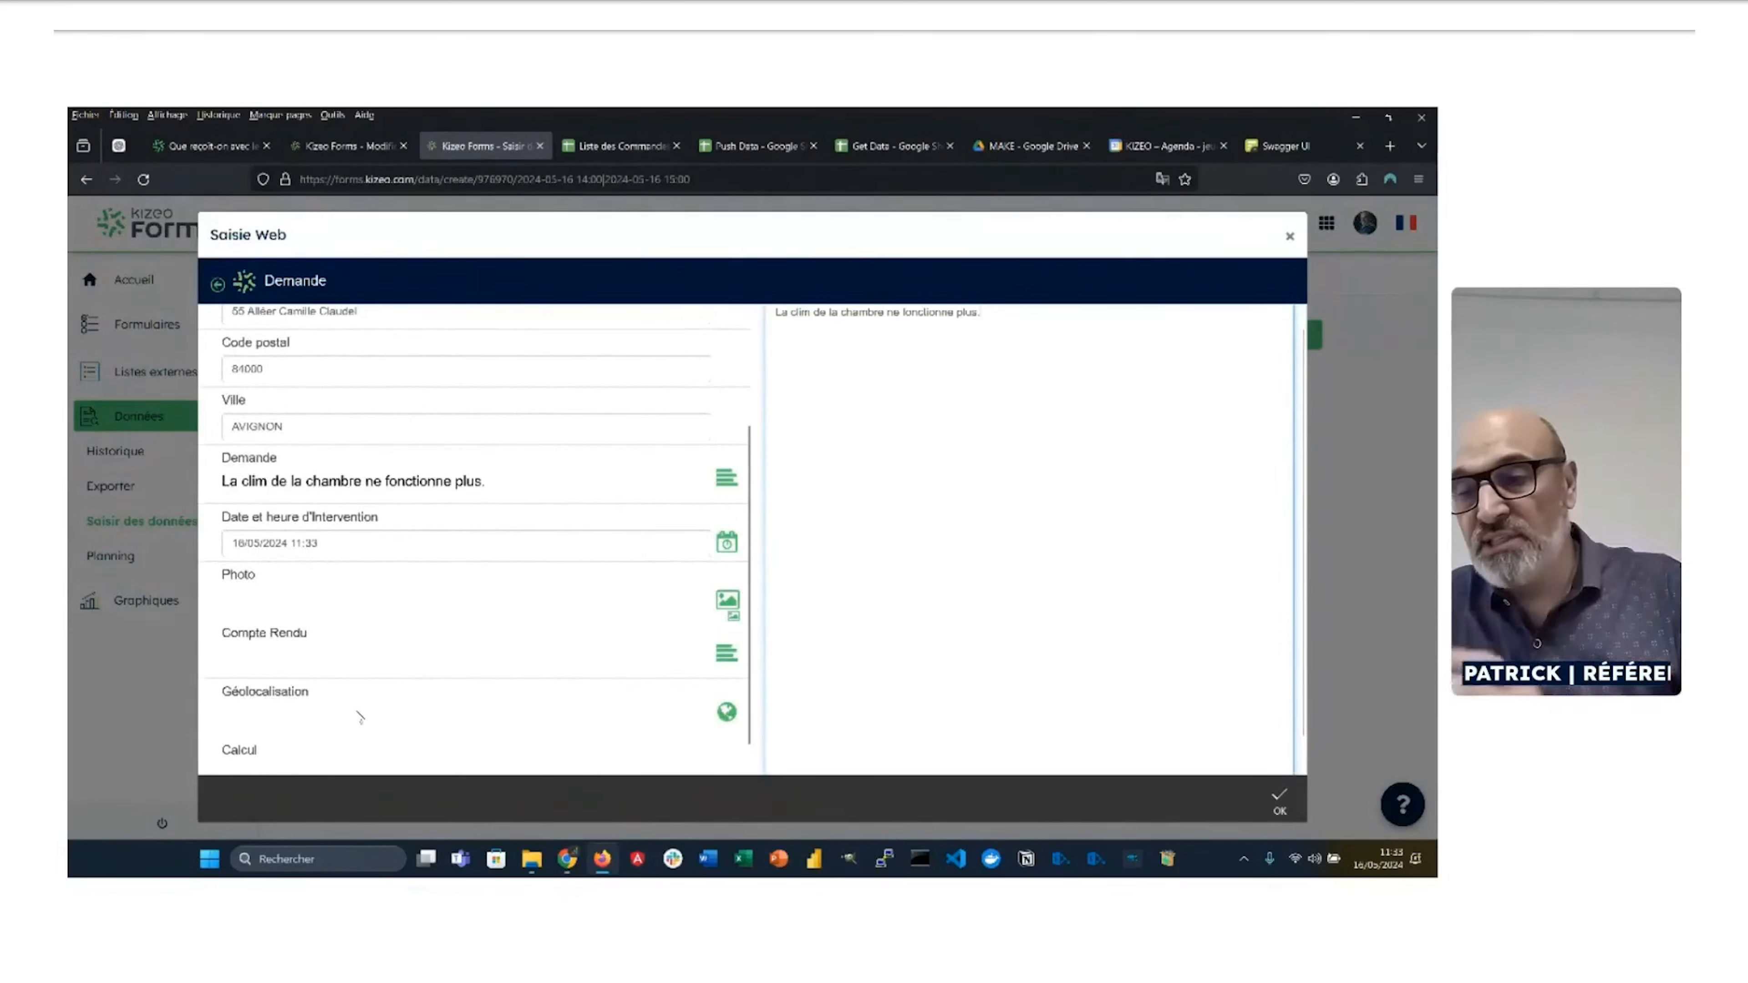
click(1156, 697)
Step: Confirm the request text and transfer the completed form to the webinar user
click(1280, 800)
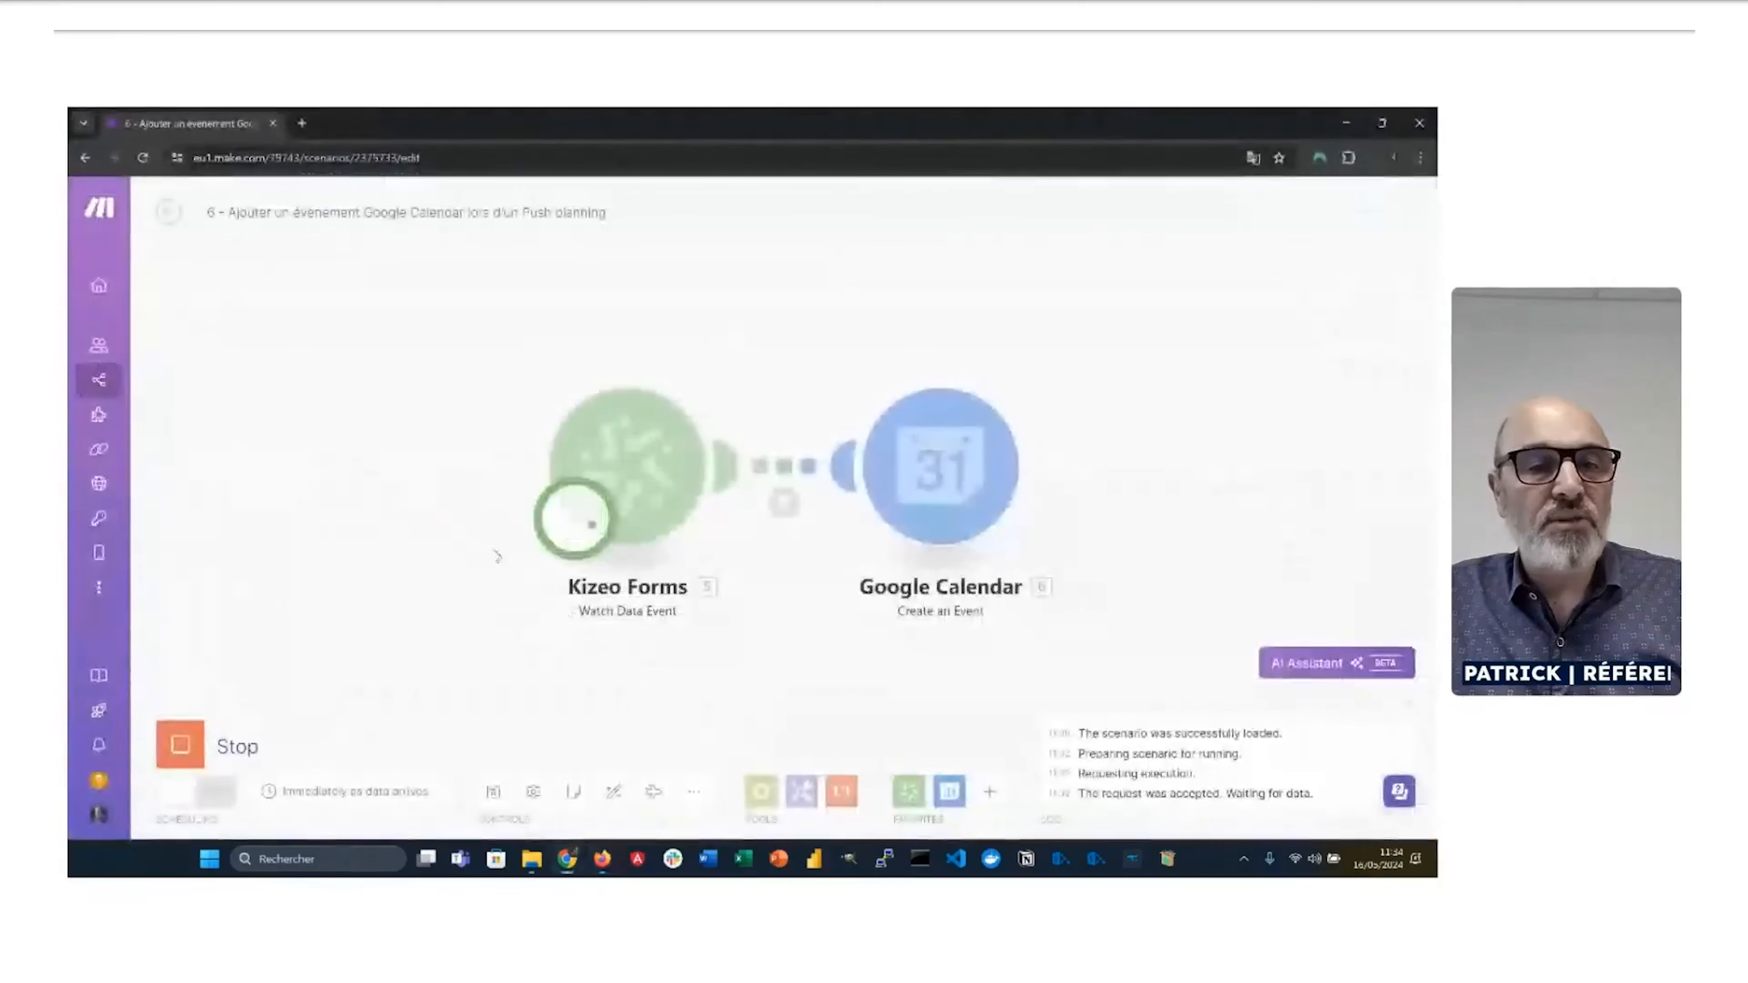
key(alt+Tab)
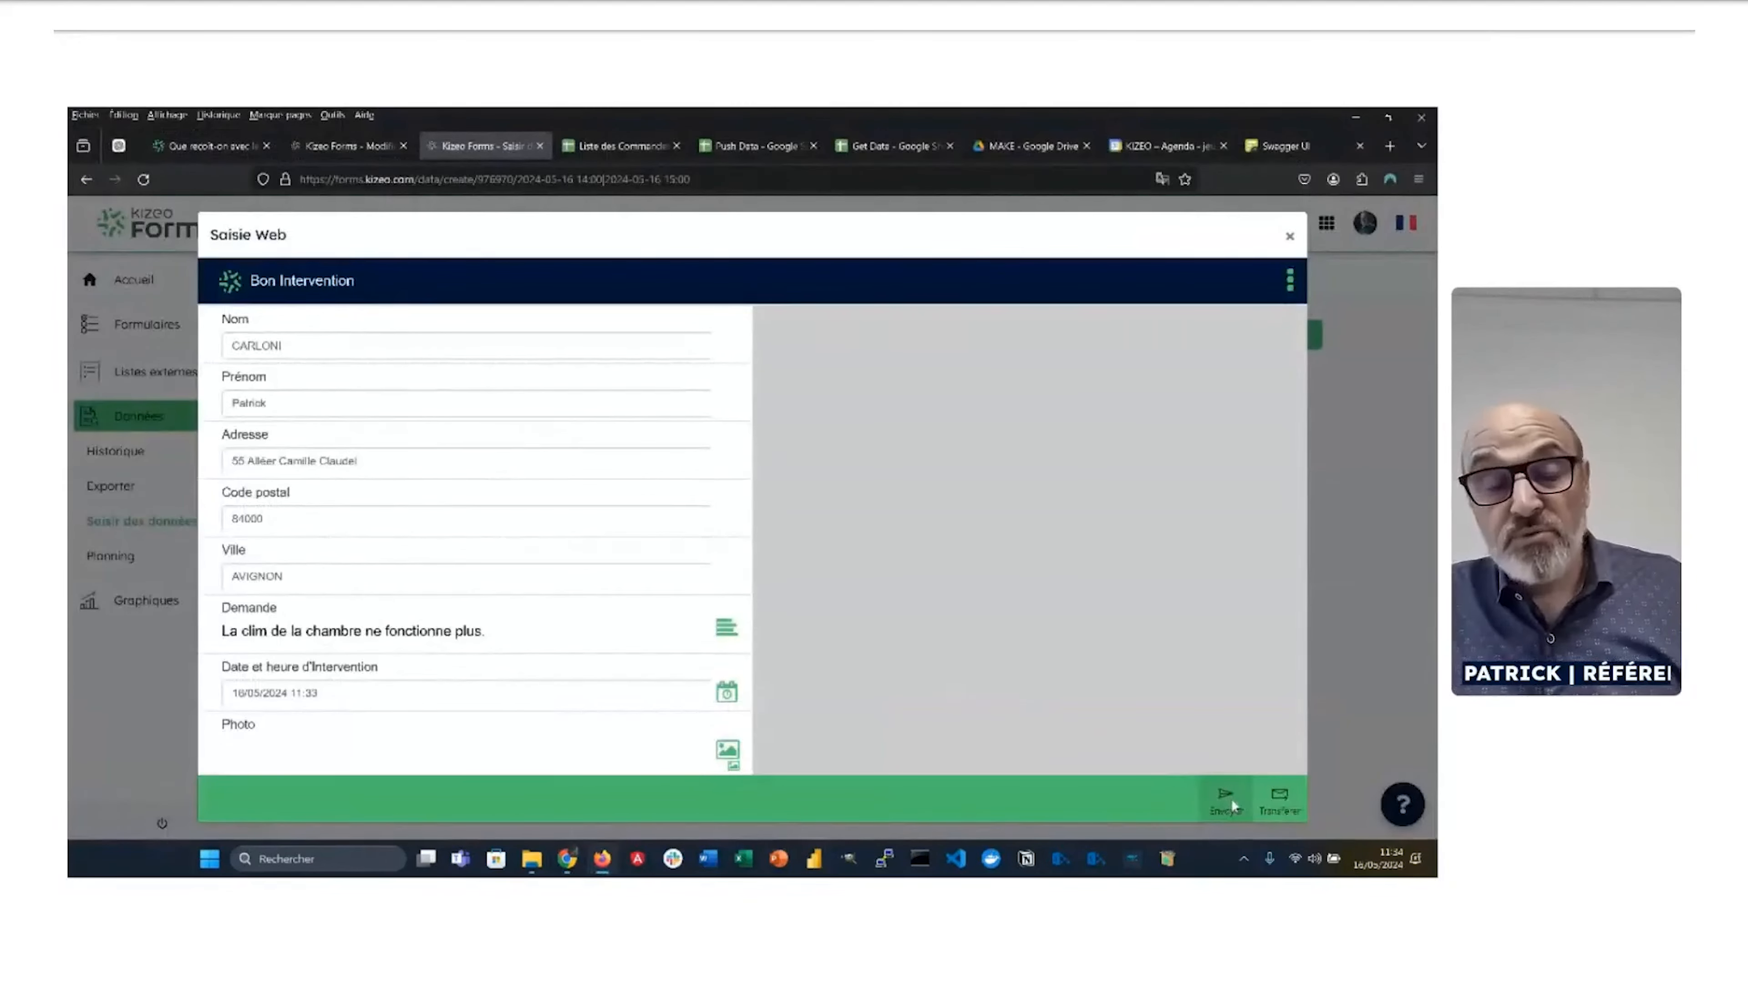
click(1278, 800)
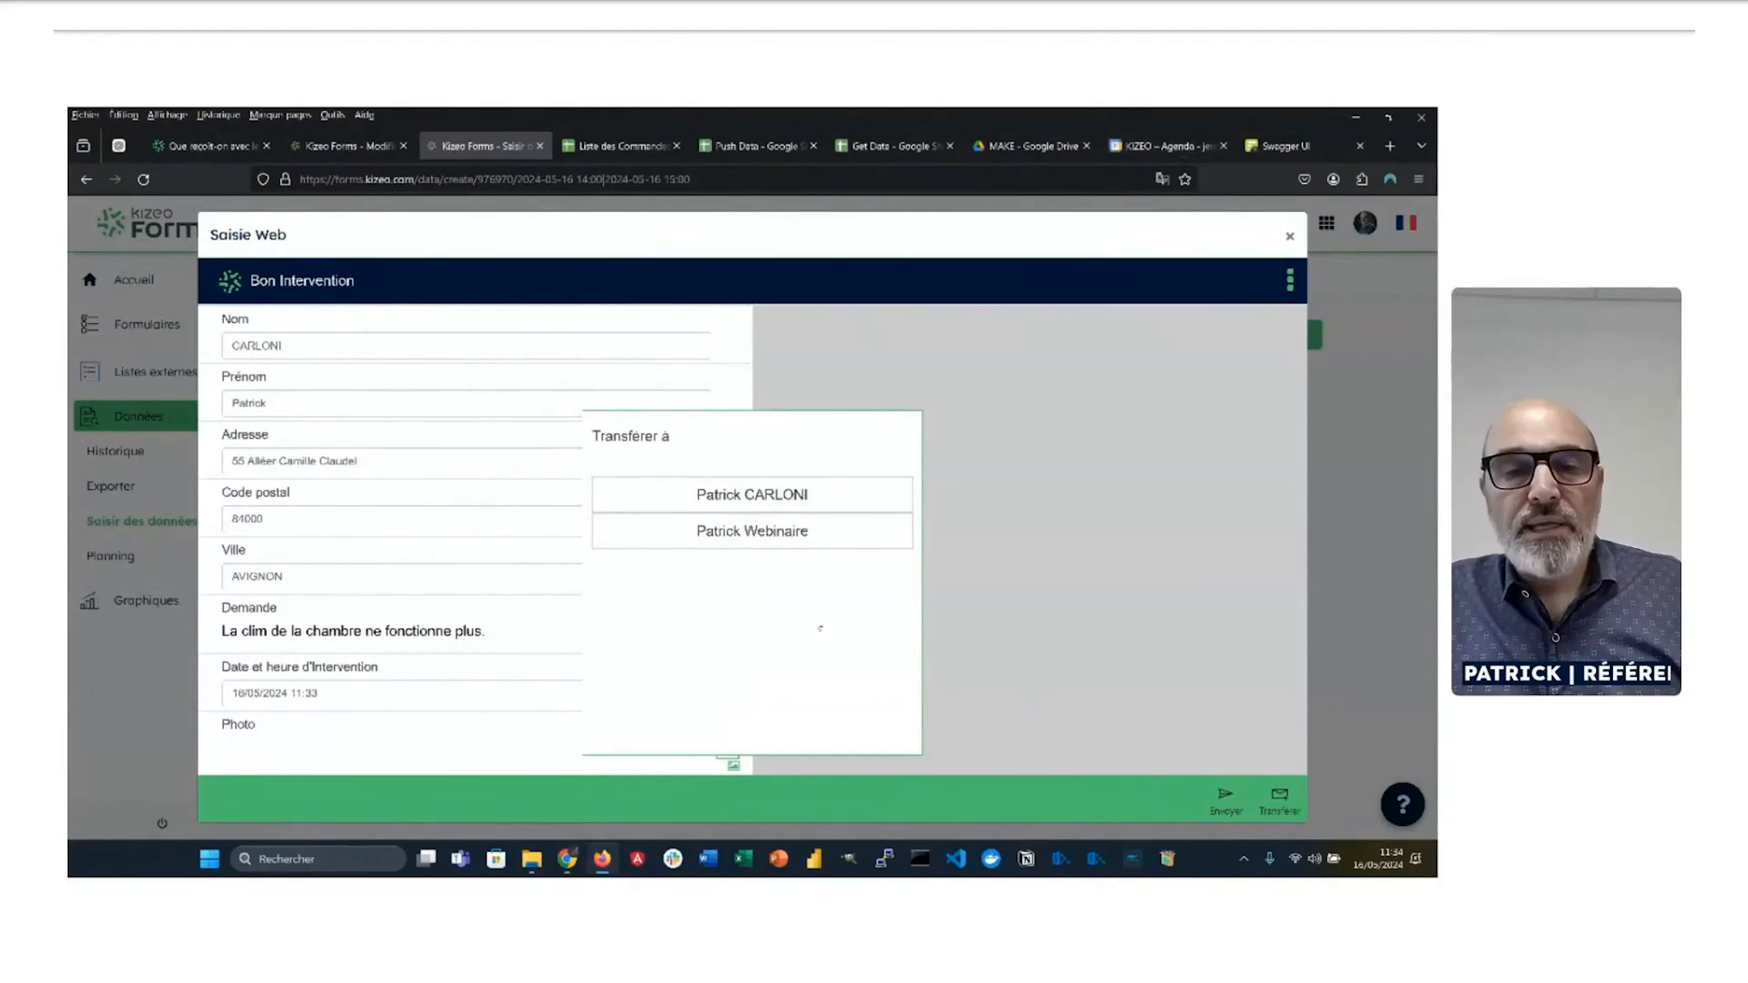
click(789, 544)
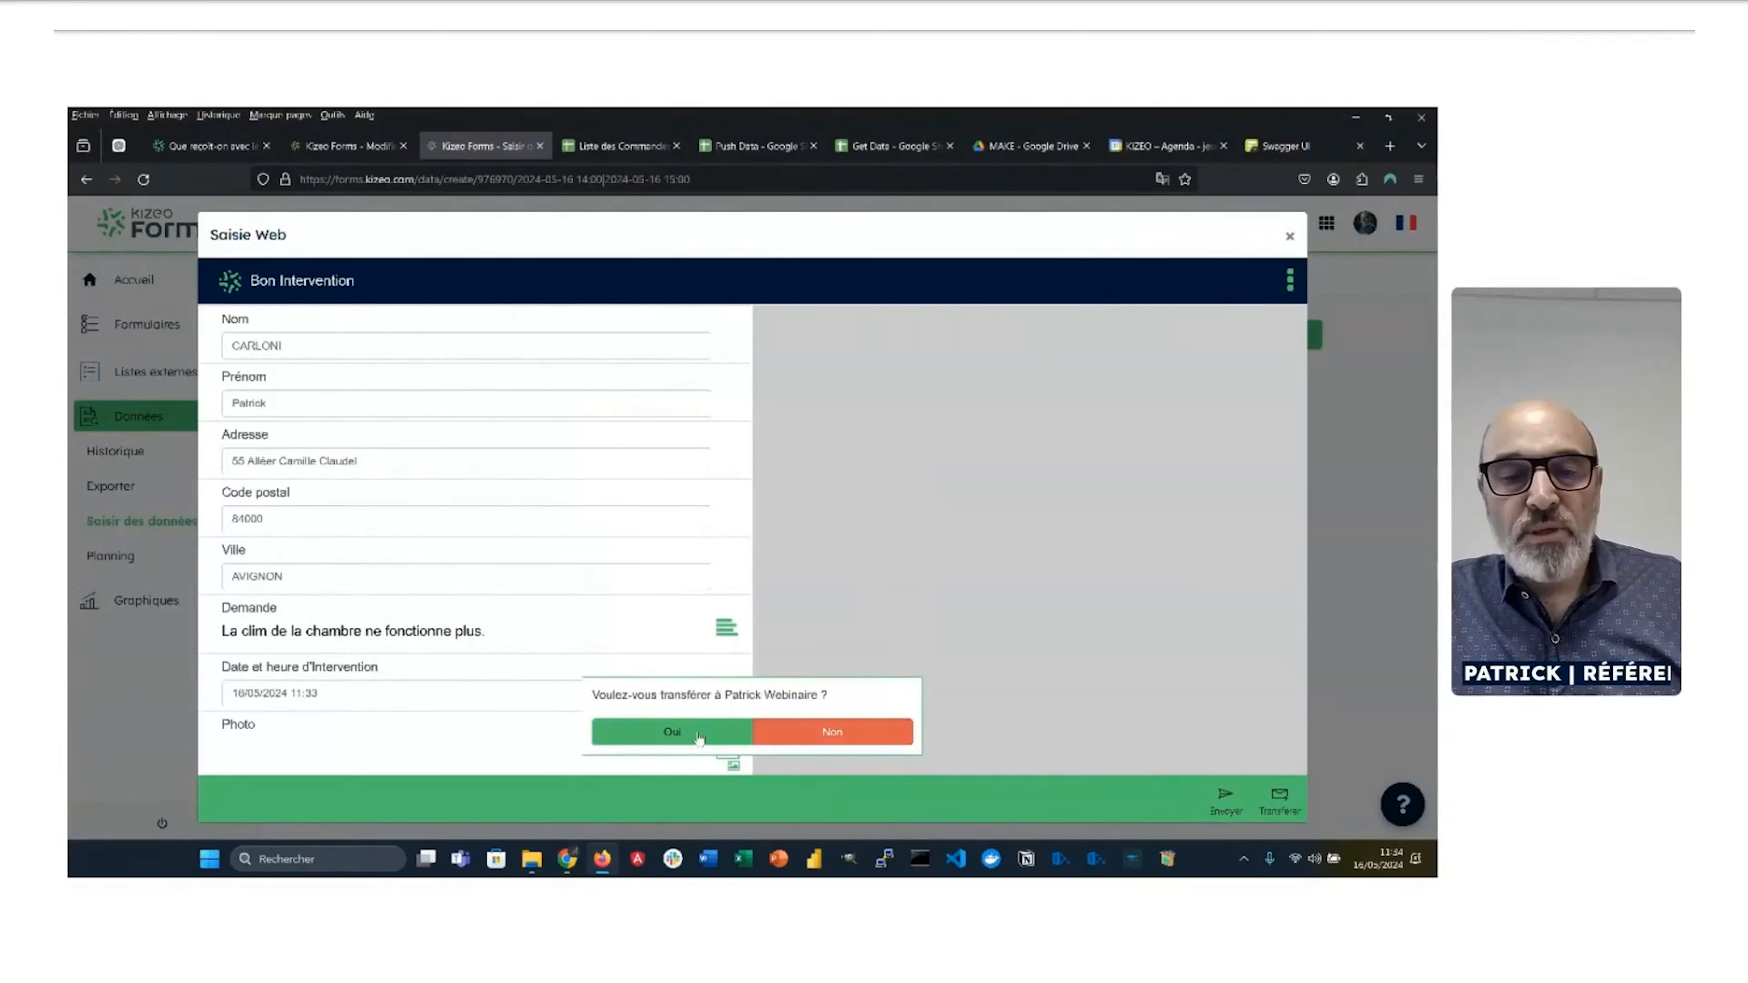
click(673, 732)
Step: Check Make's scenario run and the new 16 May intervention event in Google Calendar
key(alt+Tab)
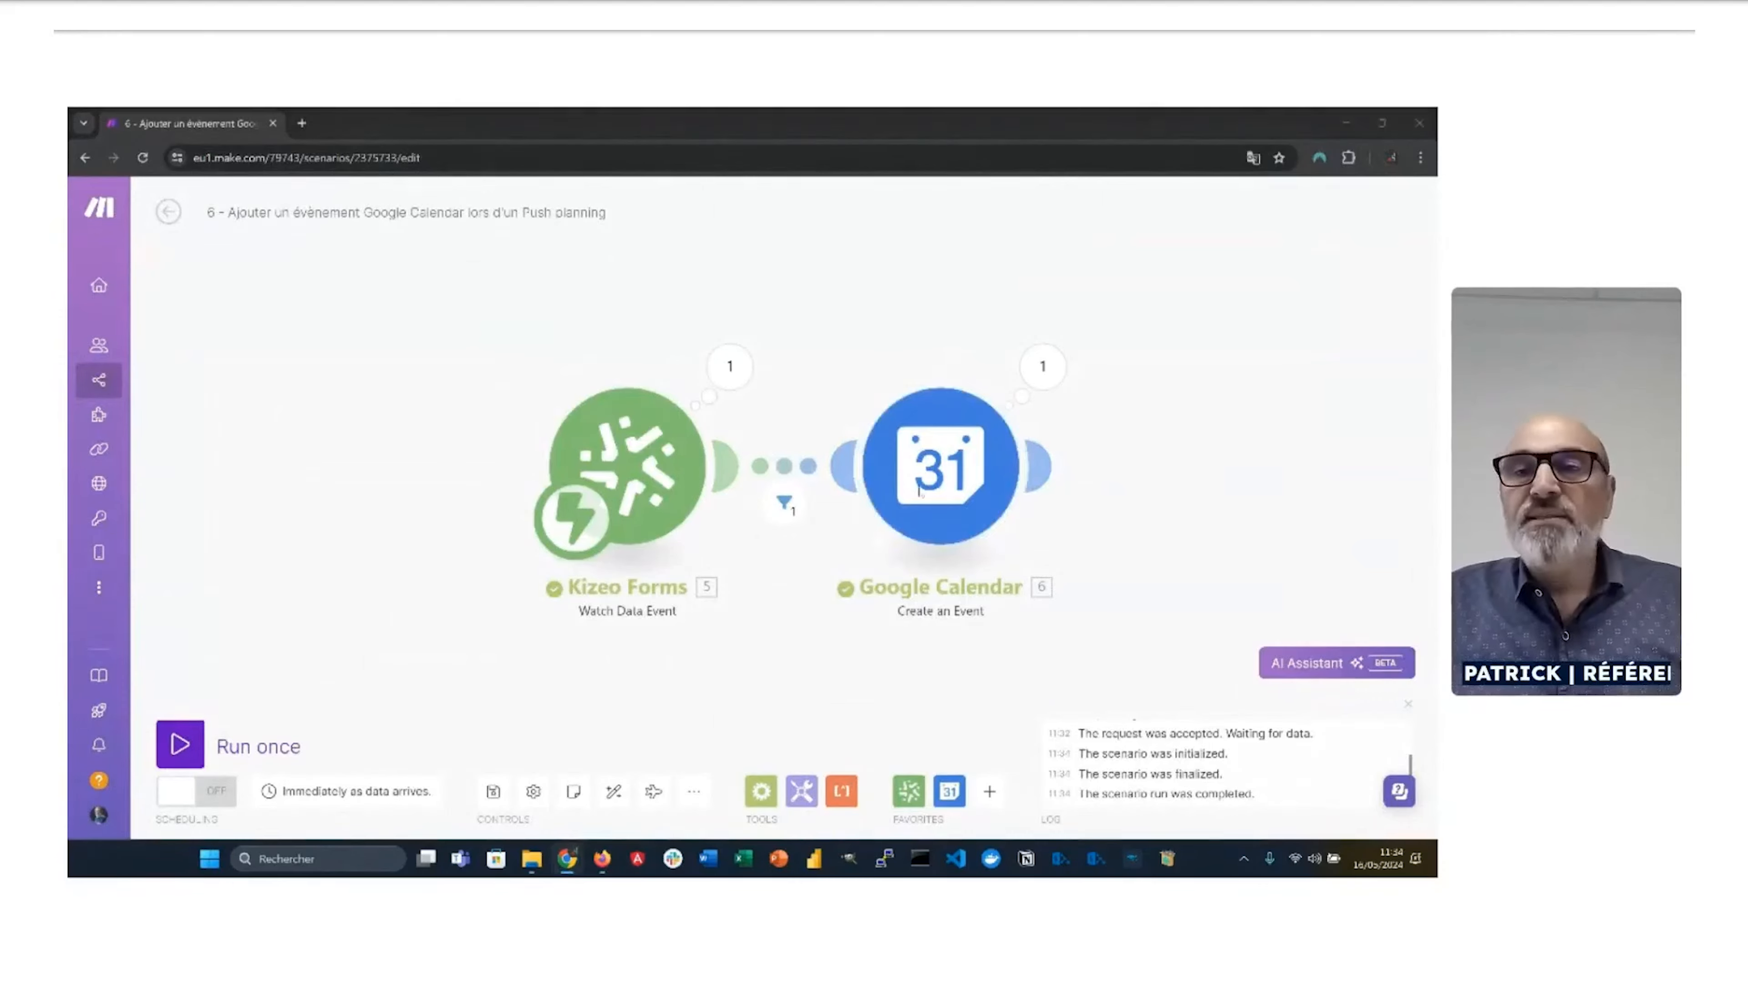
key(alt+Tab)
click(1163, 146)
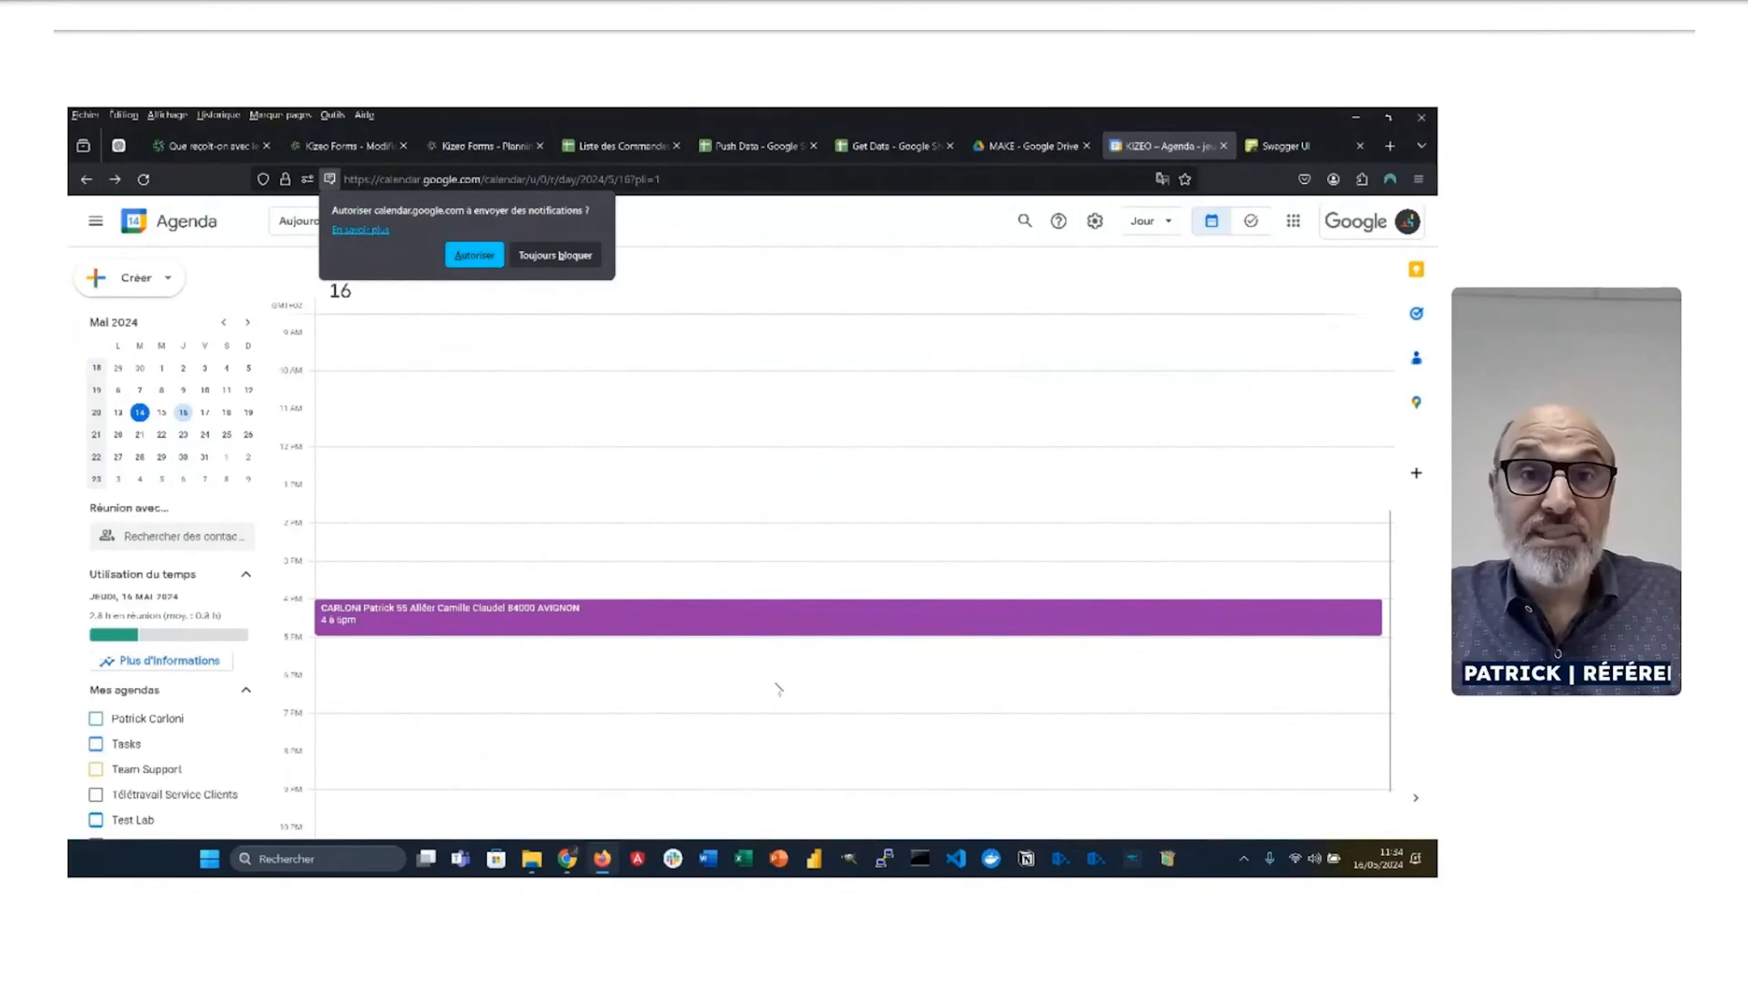
Step: Open the Google Calendar 'Create an Event' module settings, showing calendar Webinaire Intégration and mapped event name
key(alt+Tab)
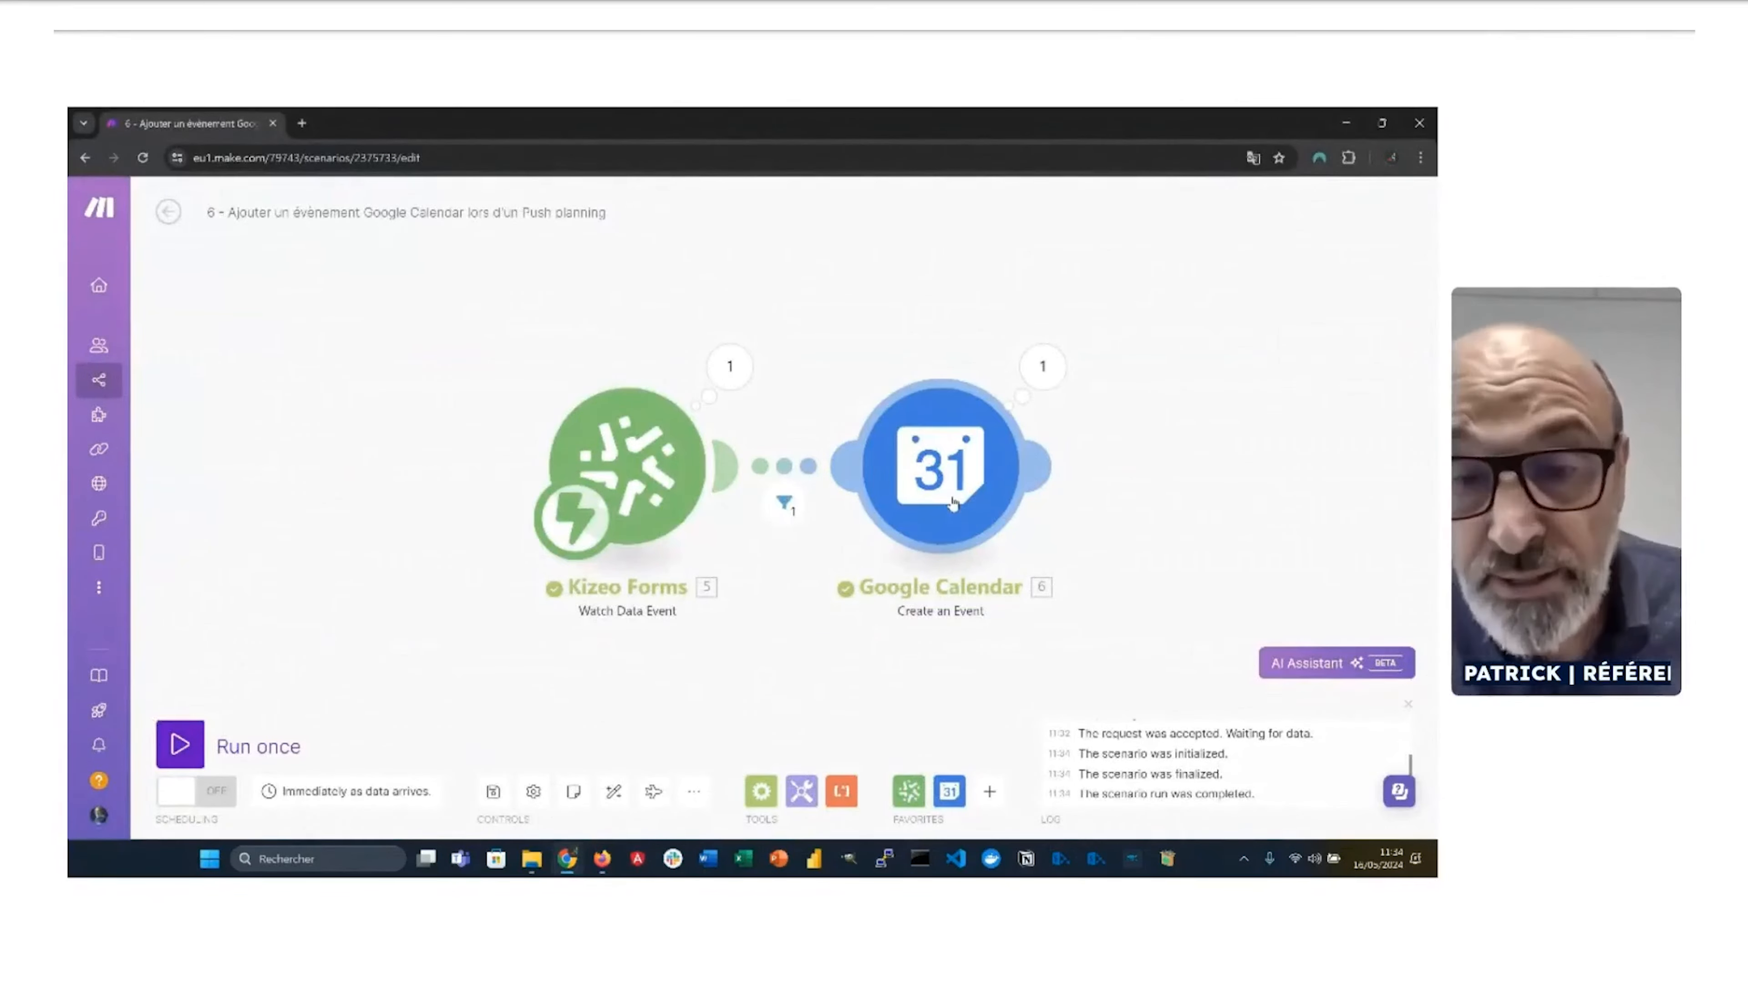
click(948, 485)
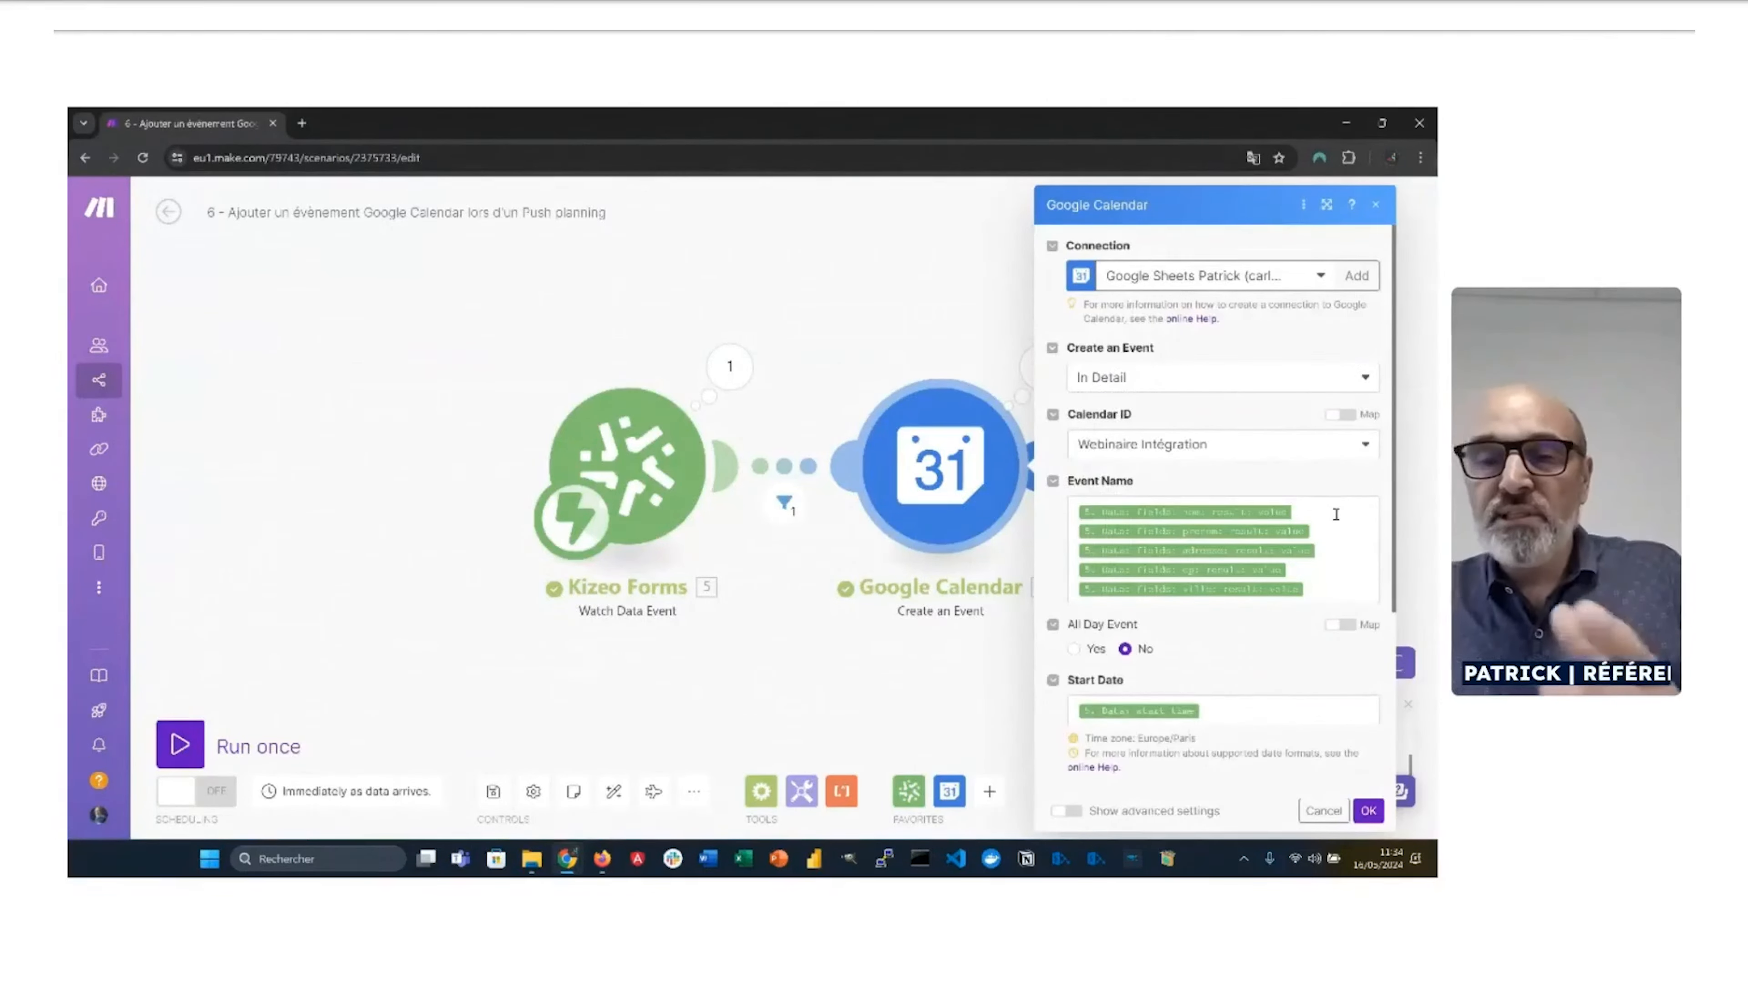
Step: Inspect the Google Calendar module's Start Date and End Date mappings, then cancel its settings
key(alt+Tab)
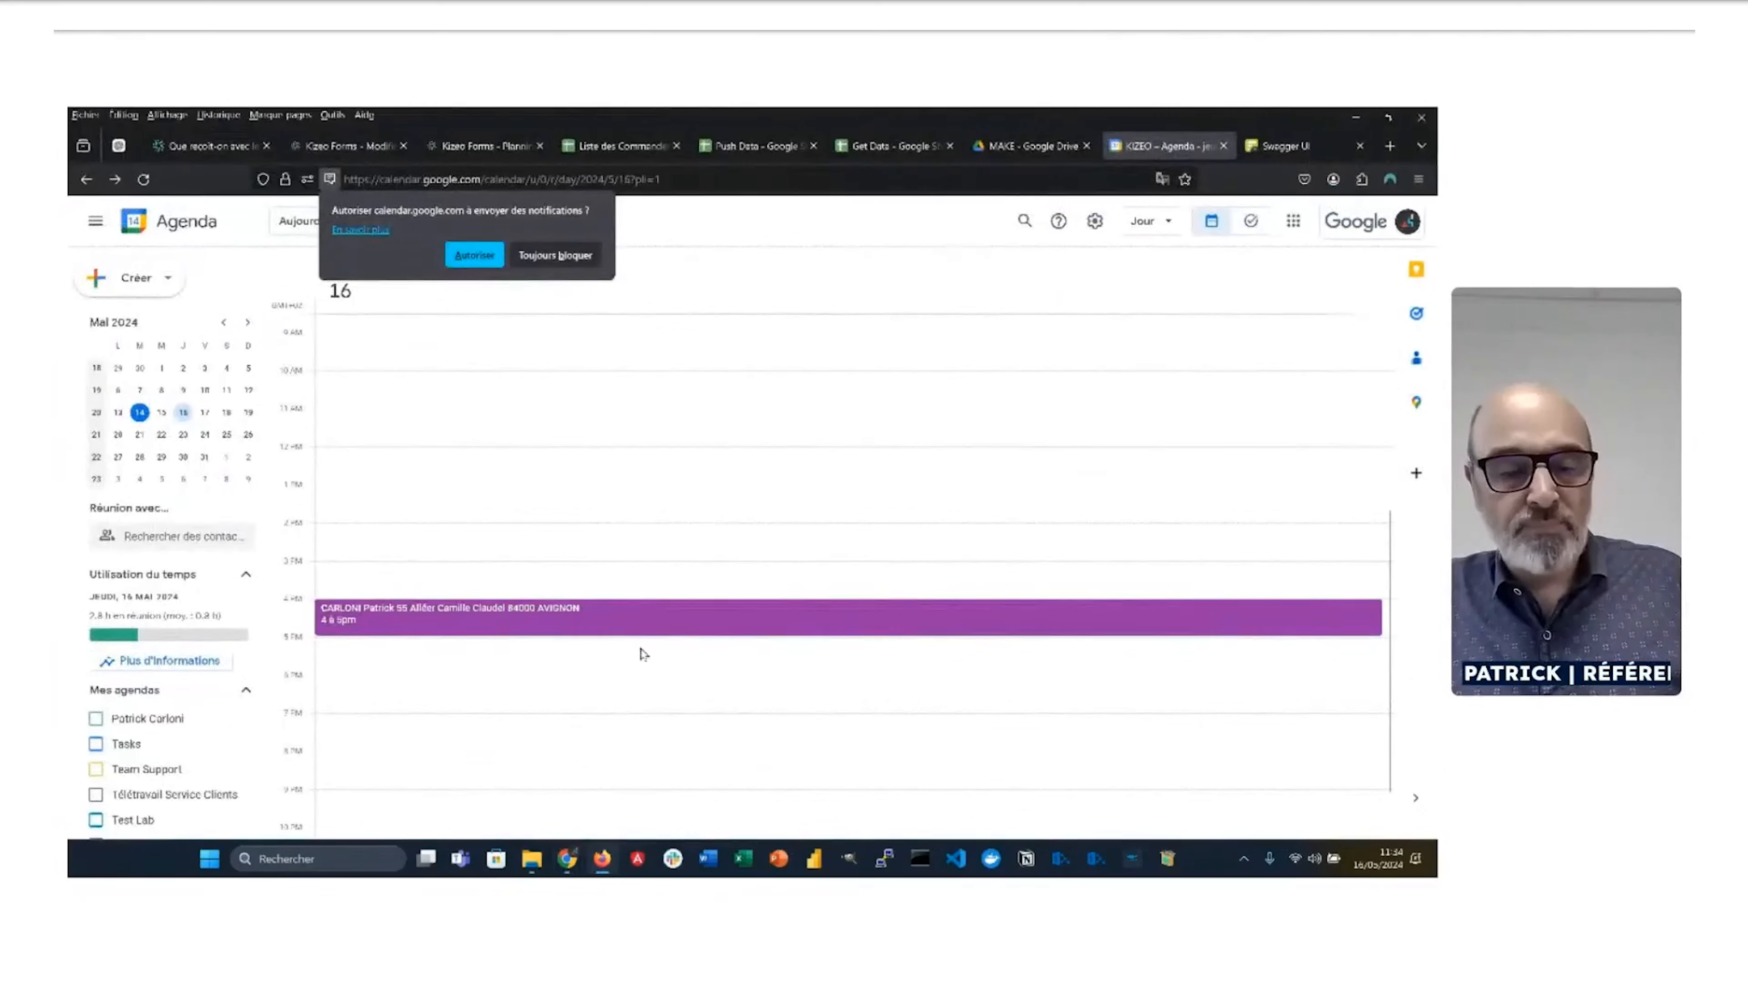
scroll(647, 658, up, 2)
key(alt+Tab)
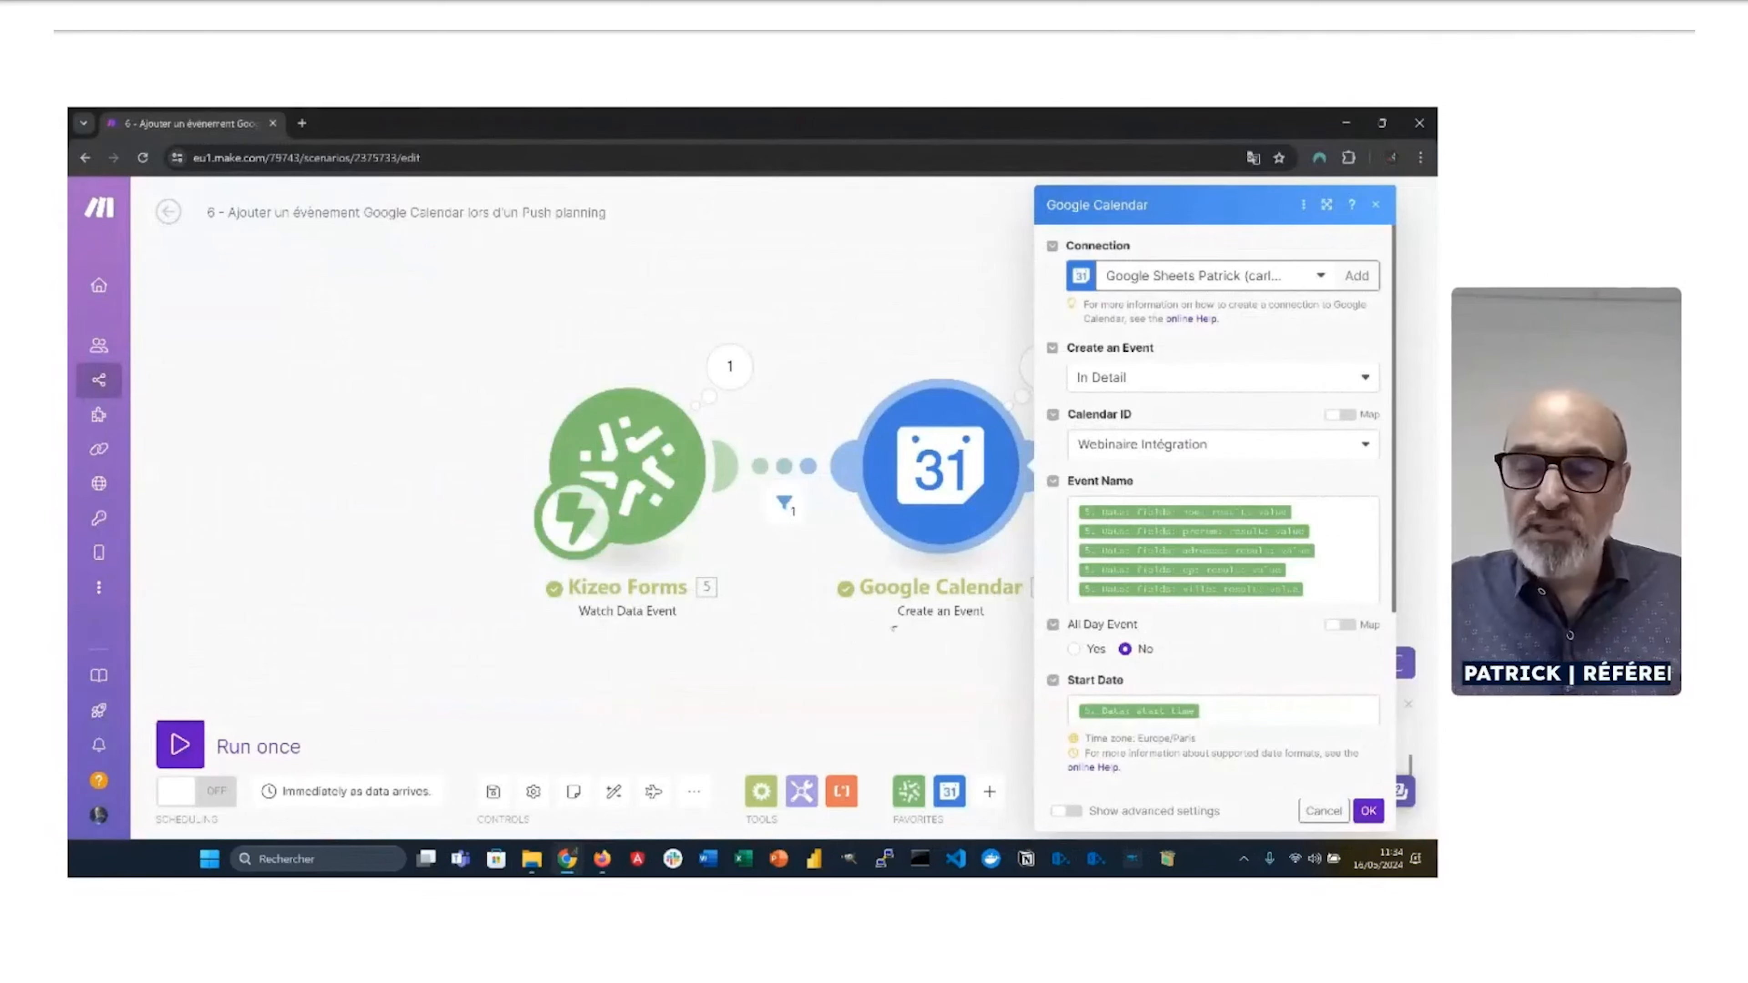
scroll(1136, 630, down, 1)
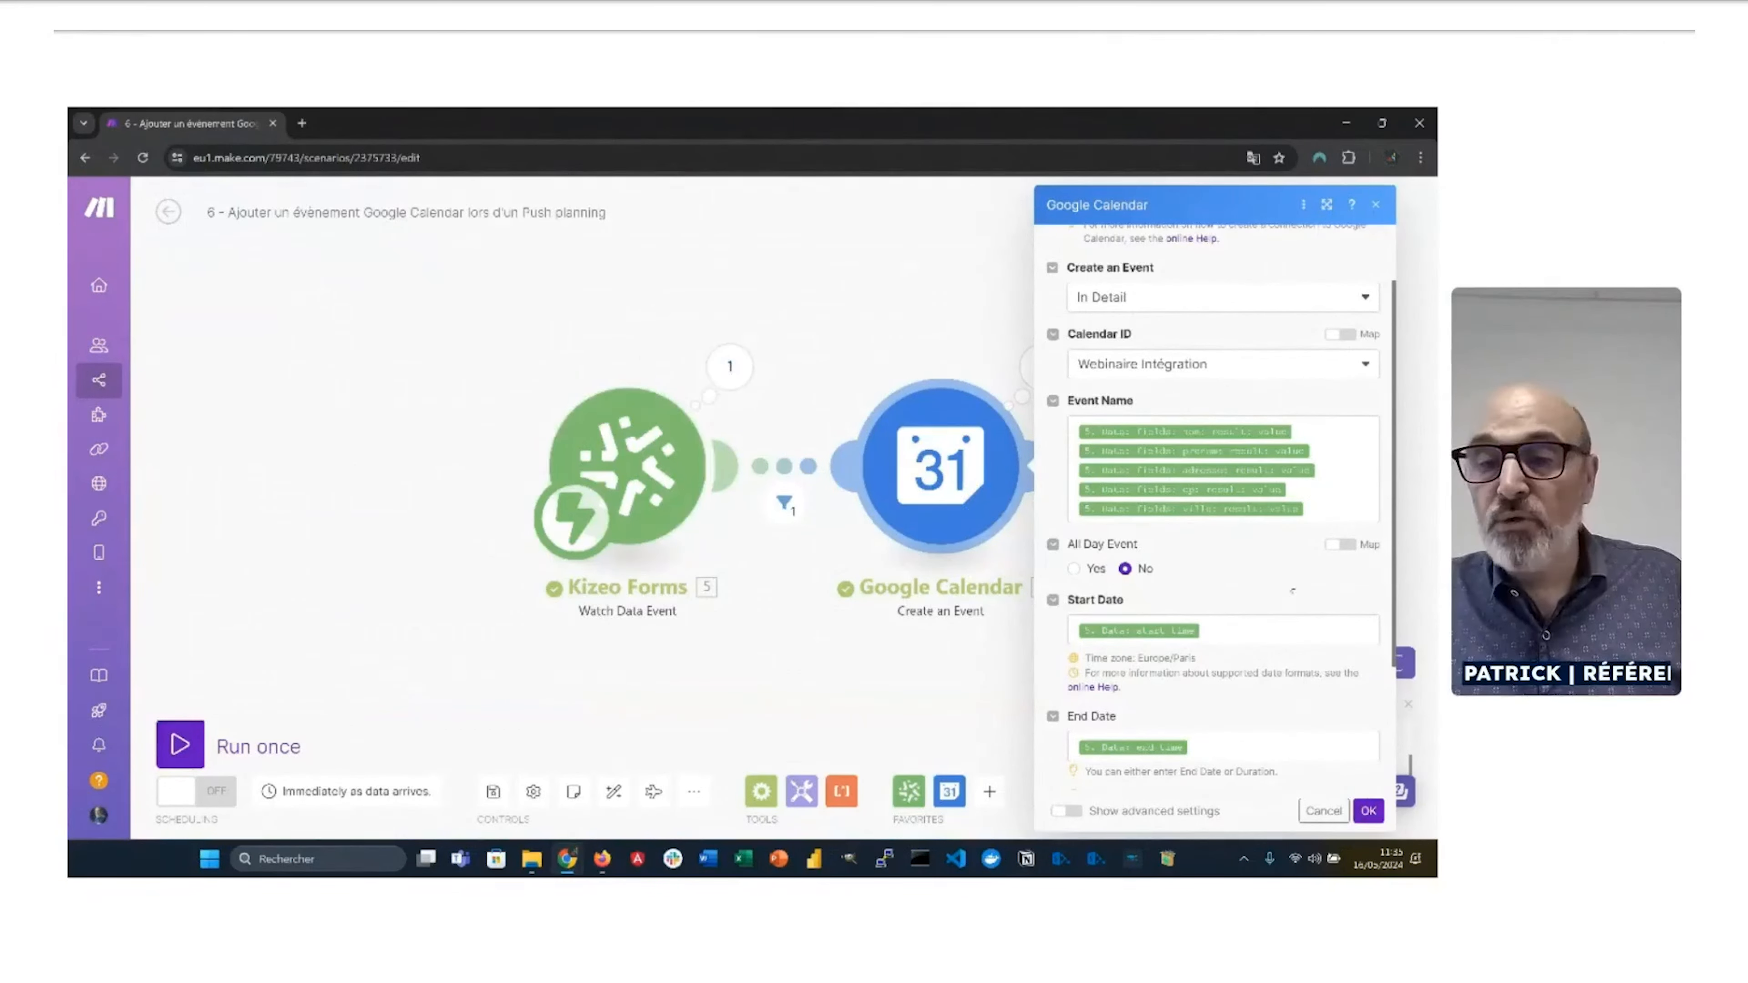
click(1276, 631)
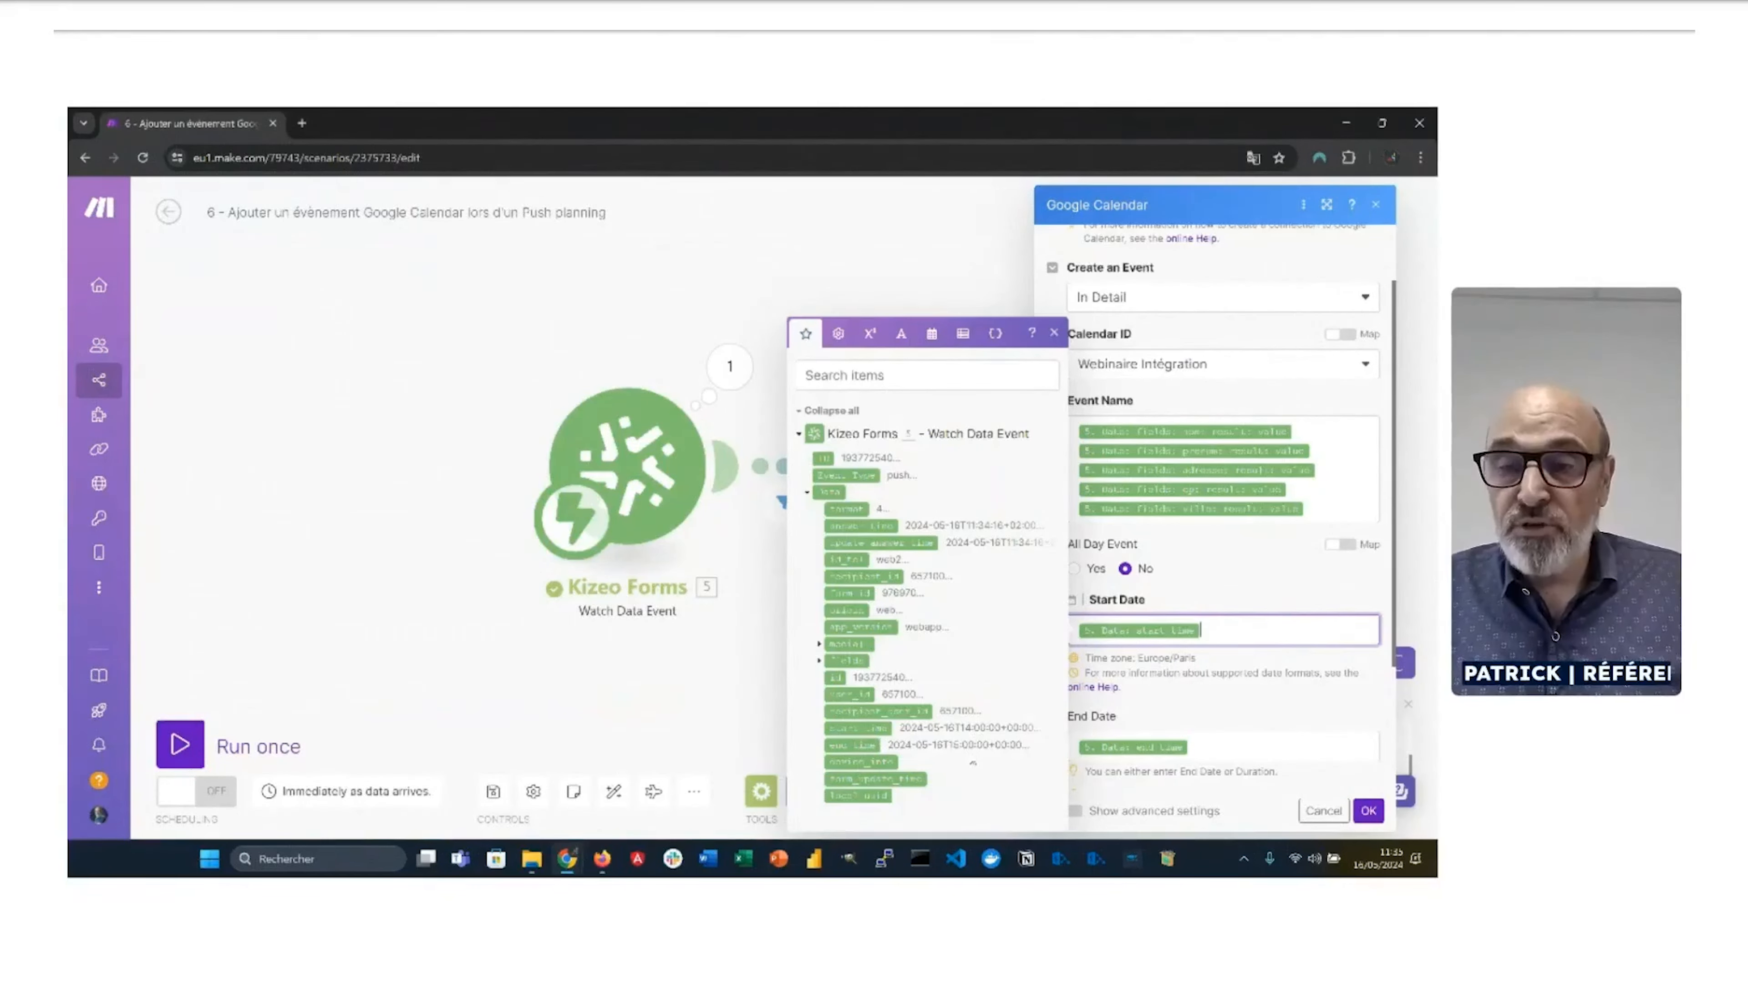
click(1236, 746)
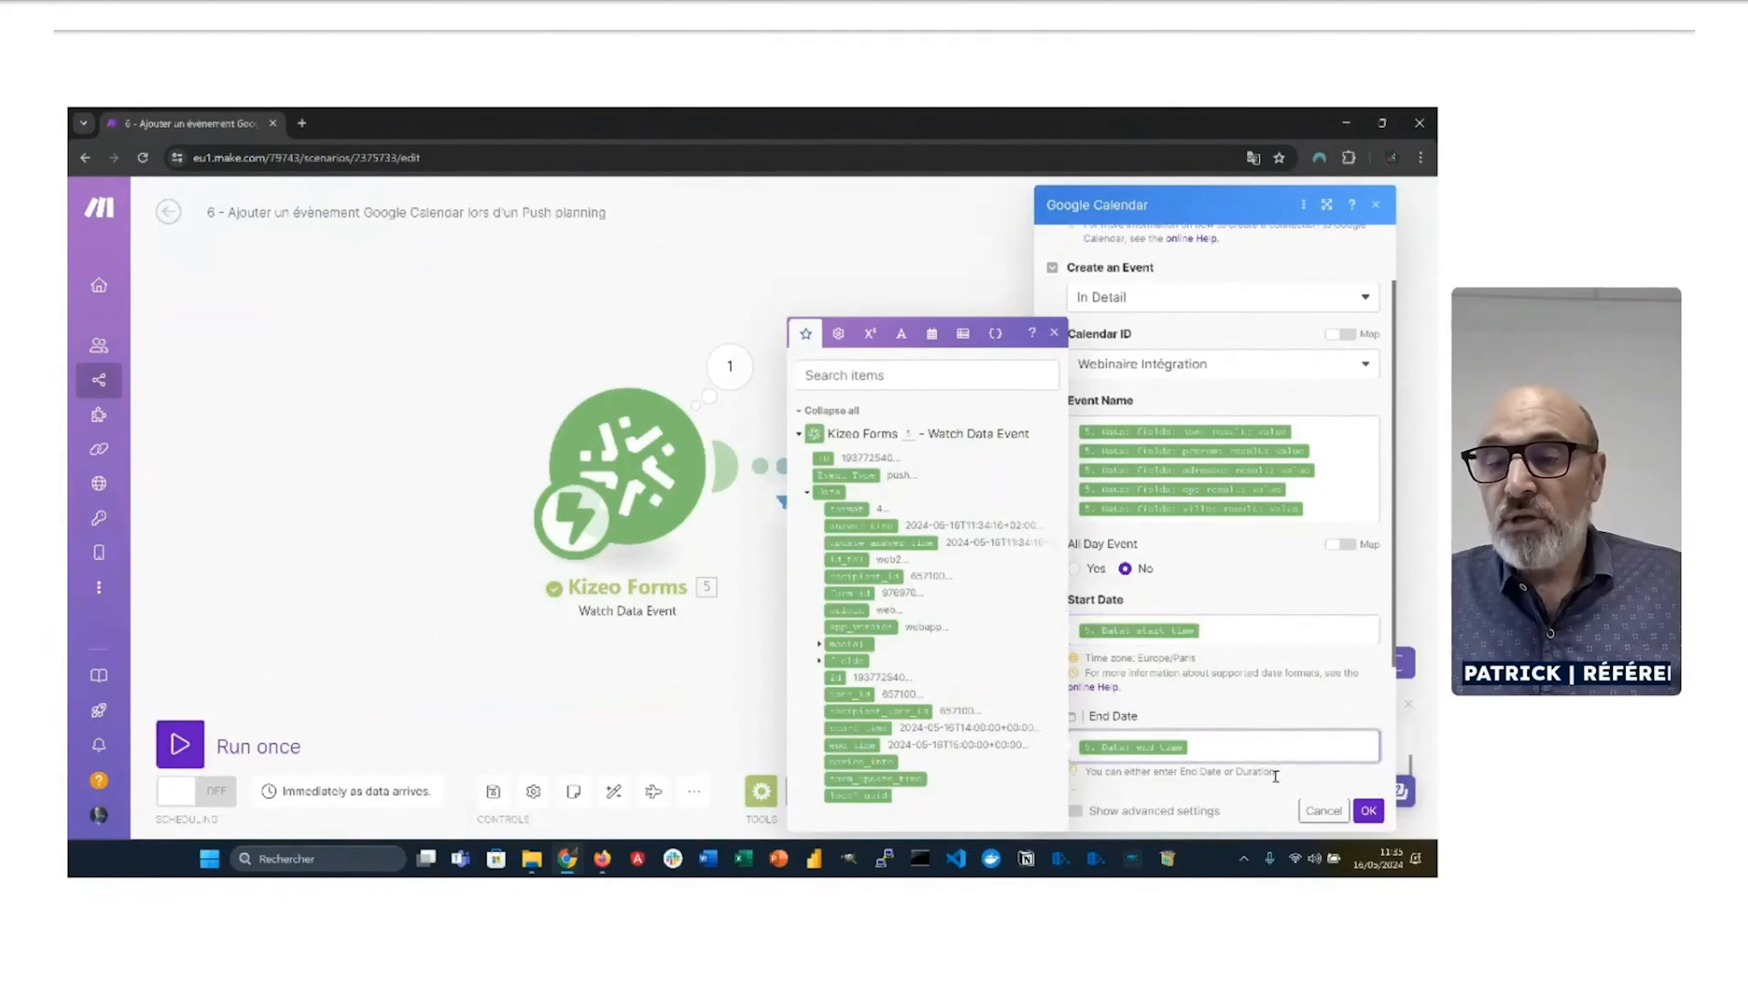
scroll(1274, 778, down, 1)
click(1368, 810)
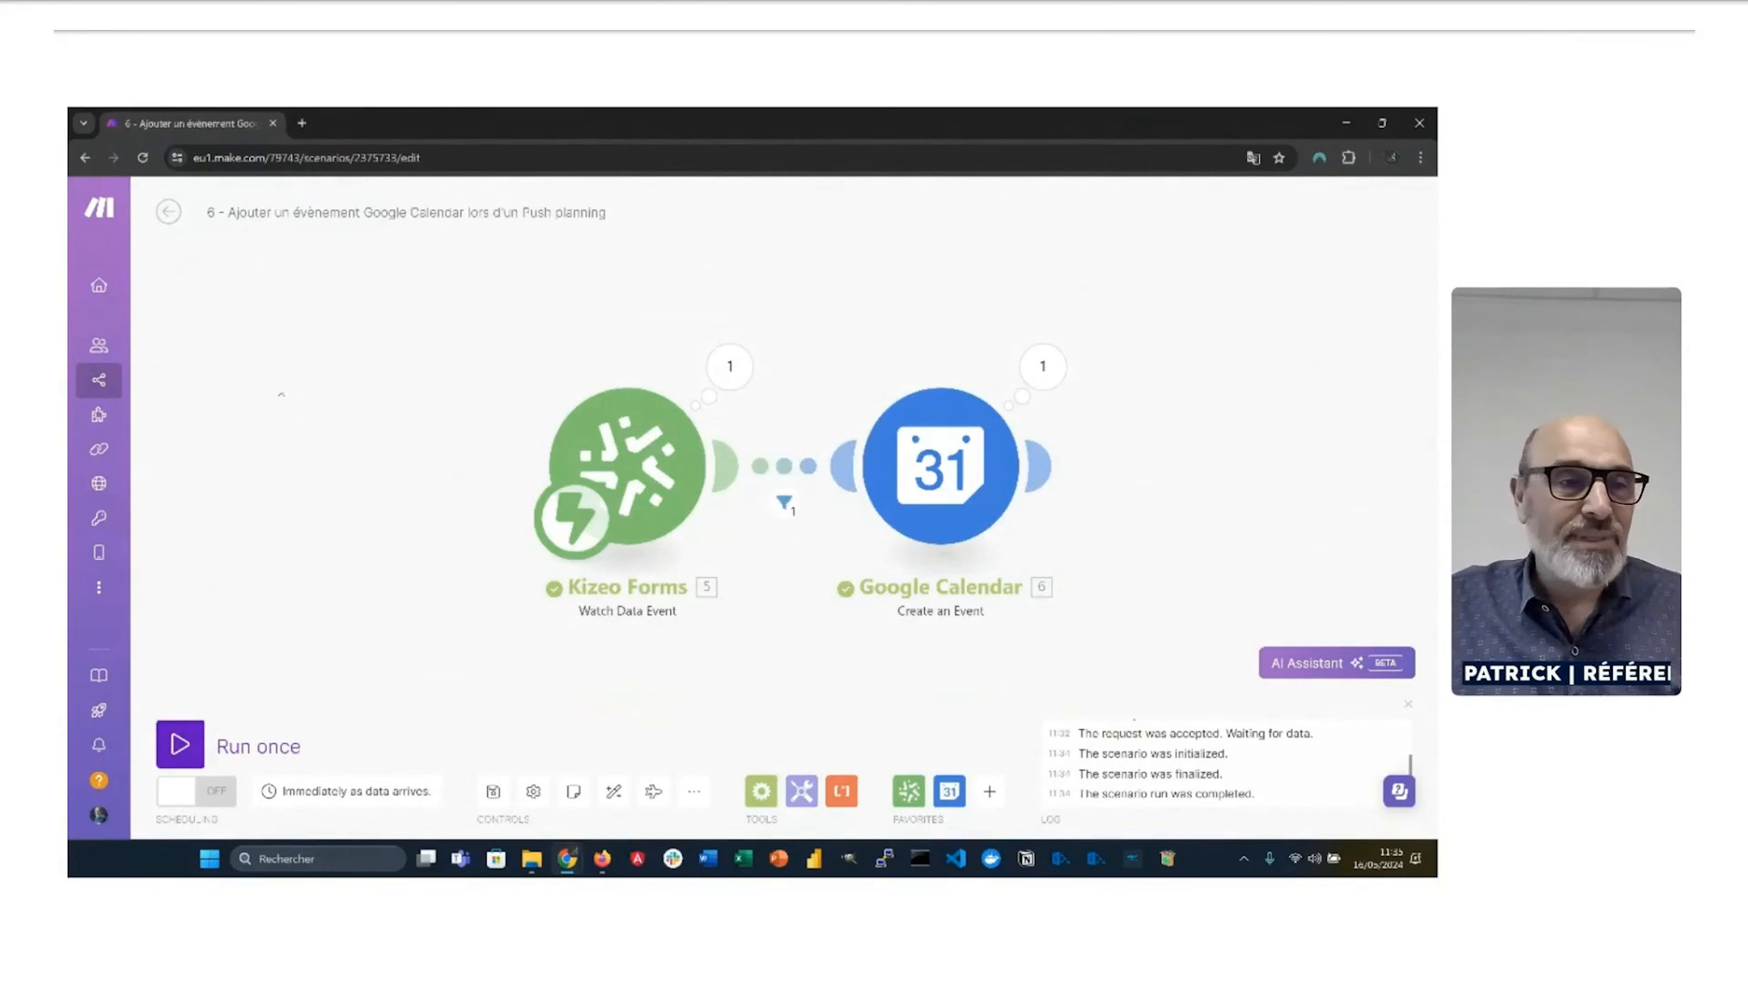
Step: Open scenario 7, '7 - Remplir un Google Sheet à partir d'un ID de donnée', from Scenarios
mouse_move(131, 348)
click(157, 393)
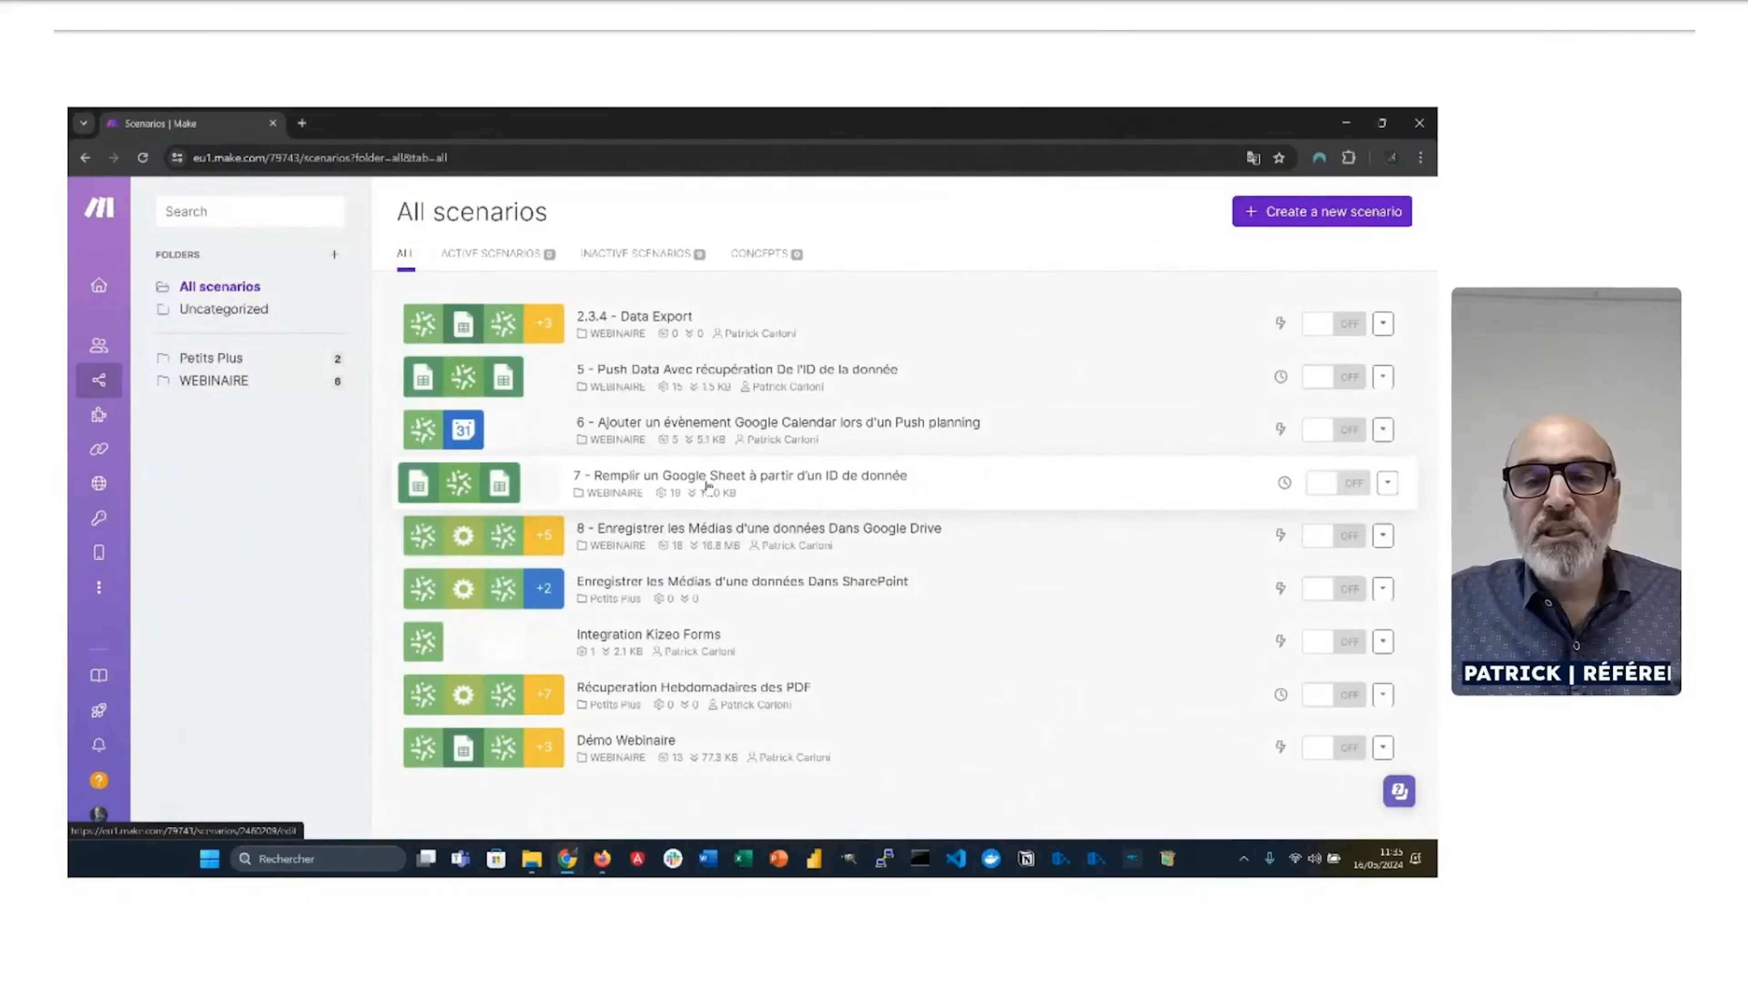
click(707, 486)
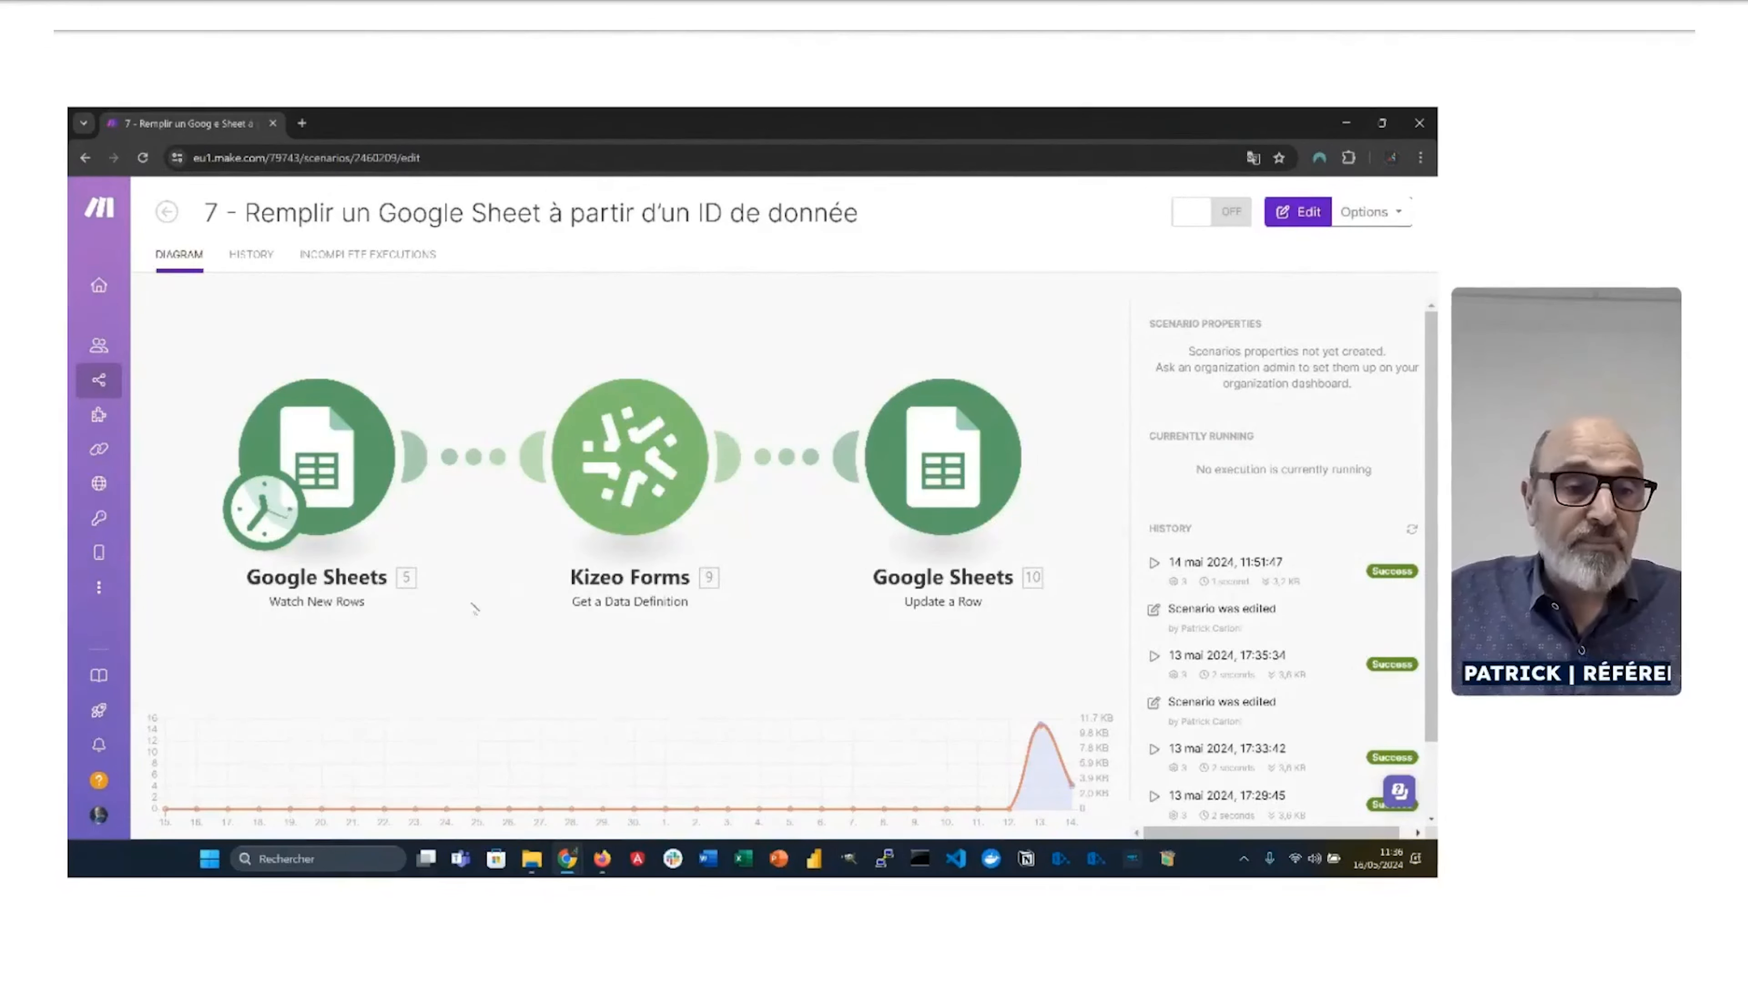
Step: Open scenario 7 in the Make editor, then bring up the Kizeo Forms Planning tab in Firefox
click(333, 465)
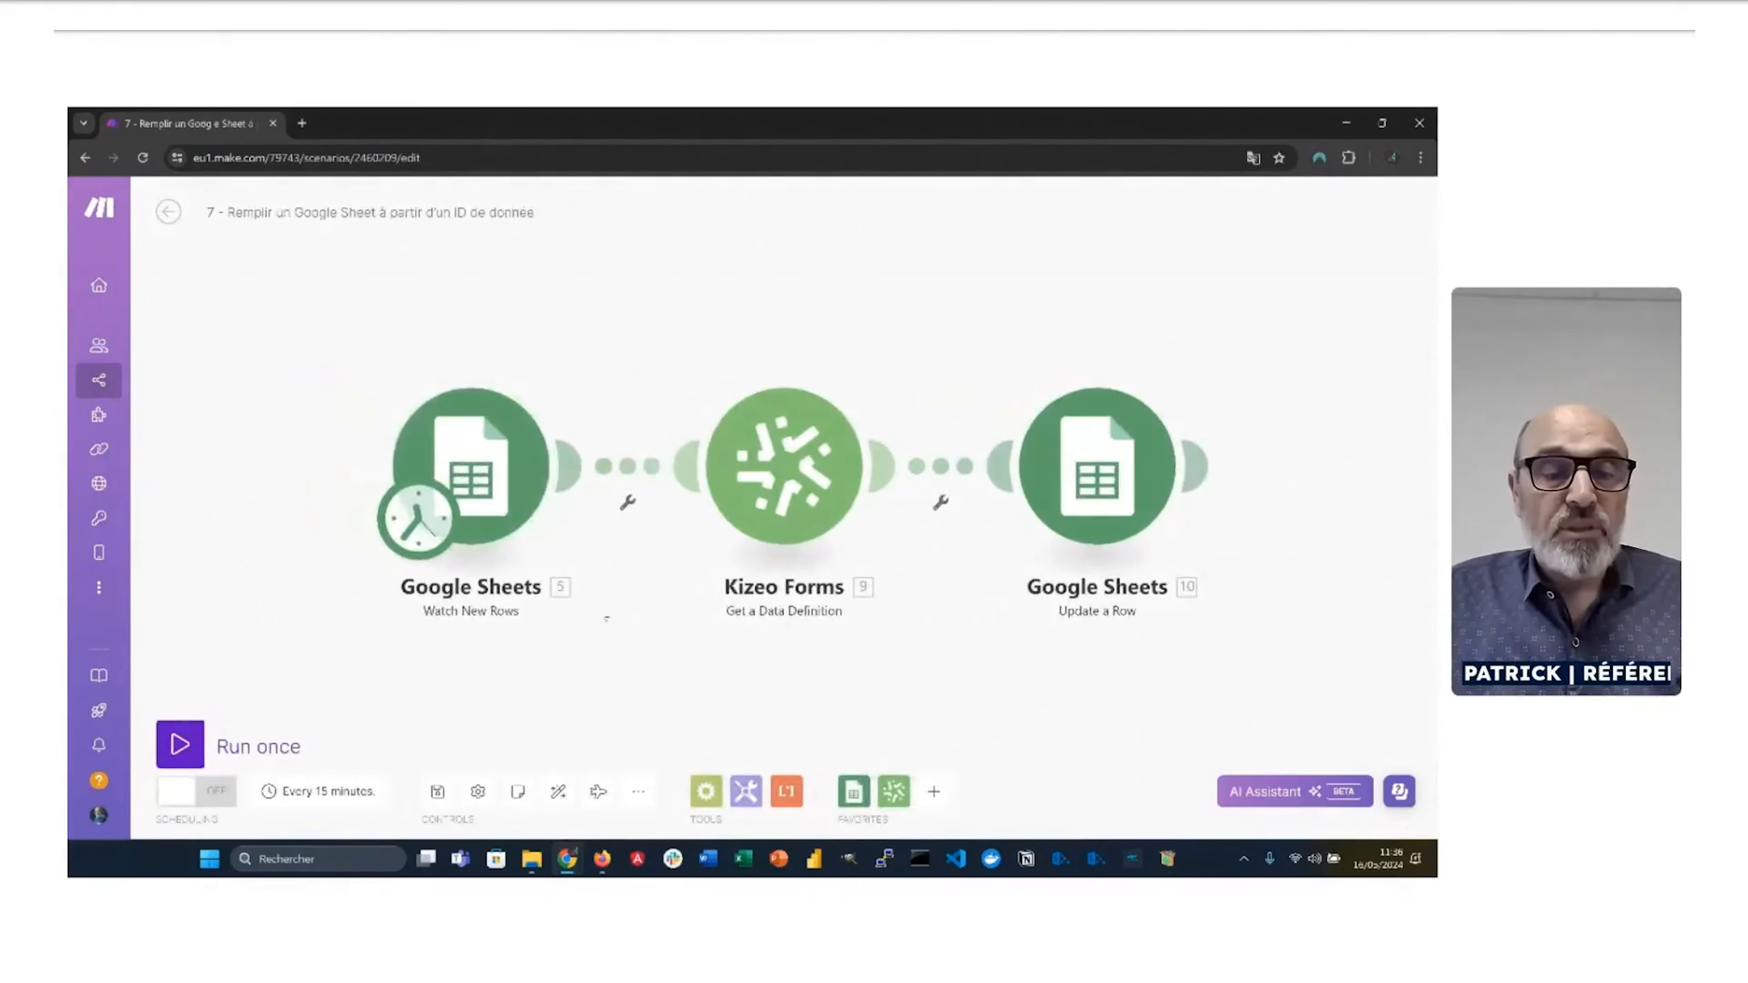
key(alt+Tab)
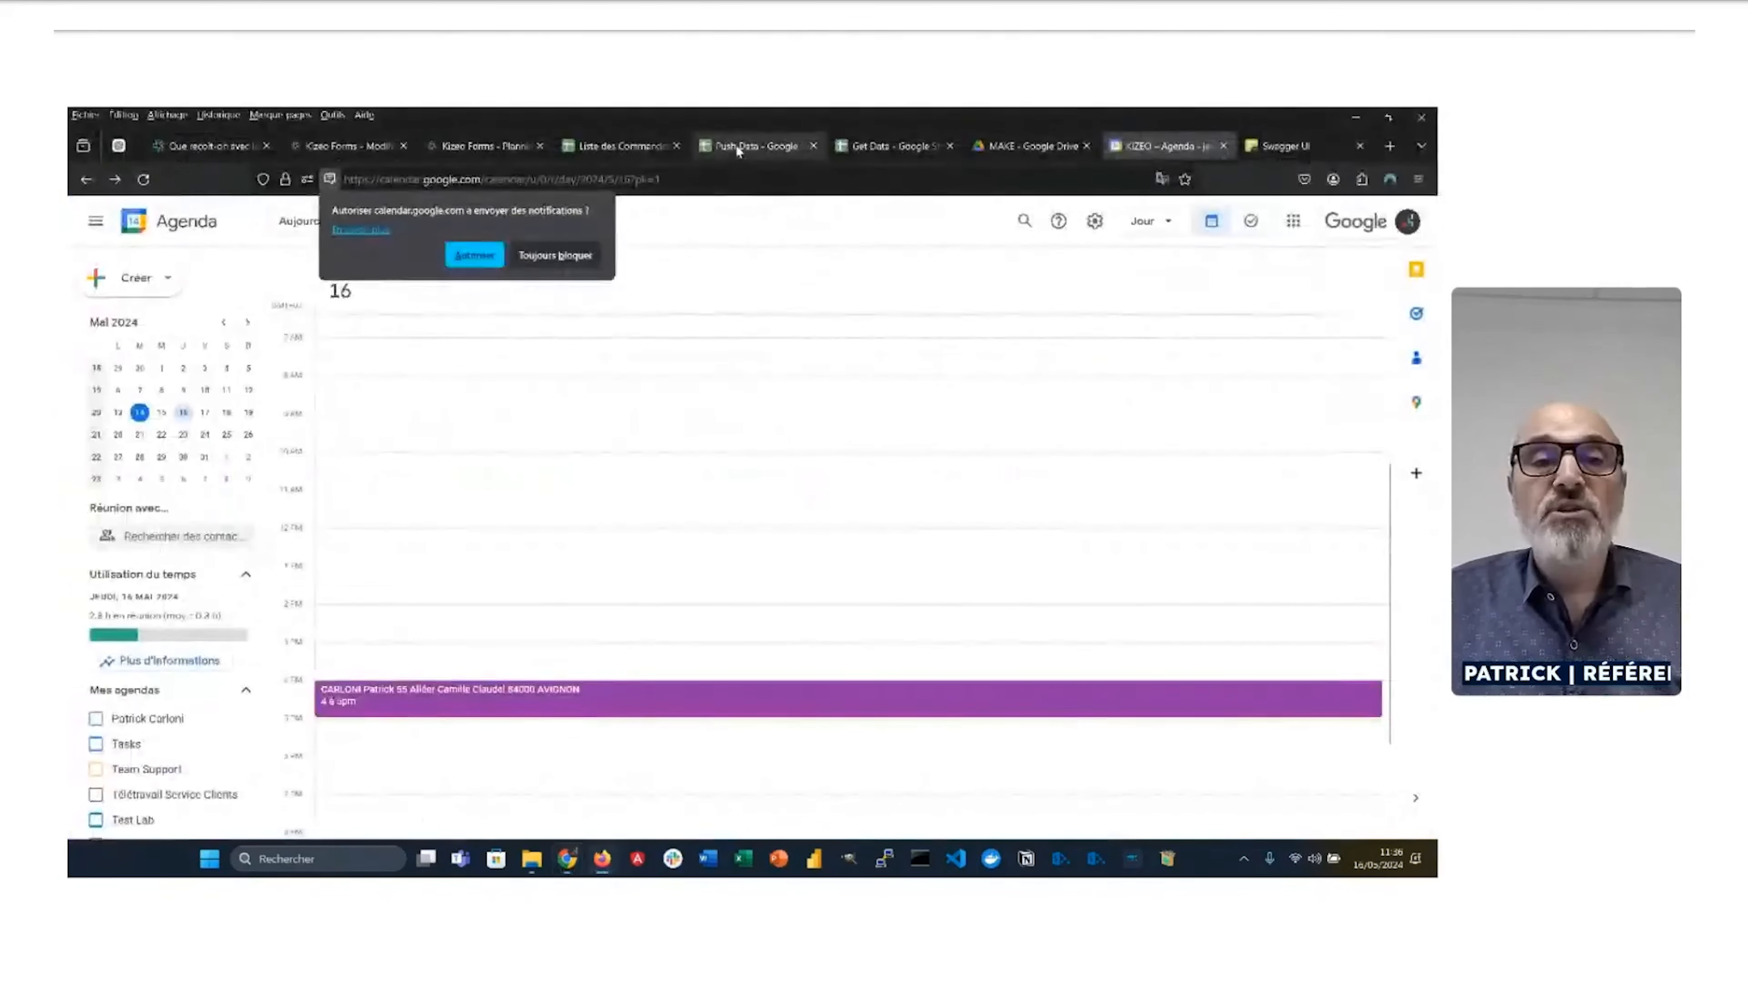
click(858, 147)
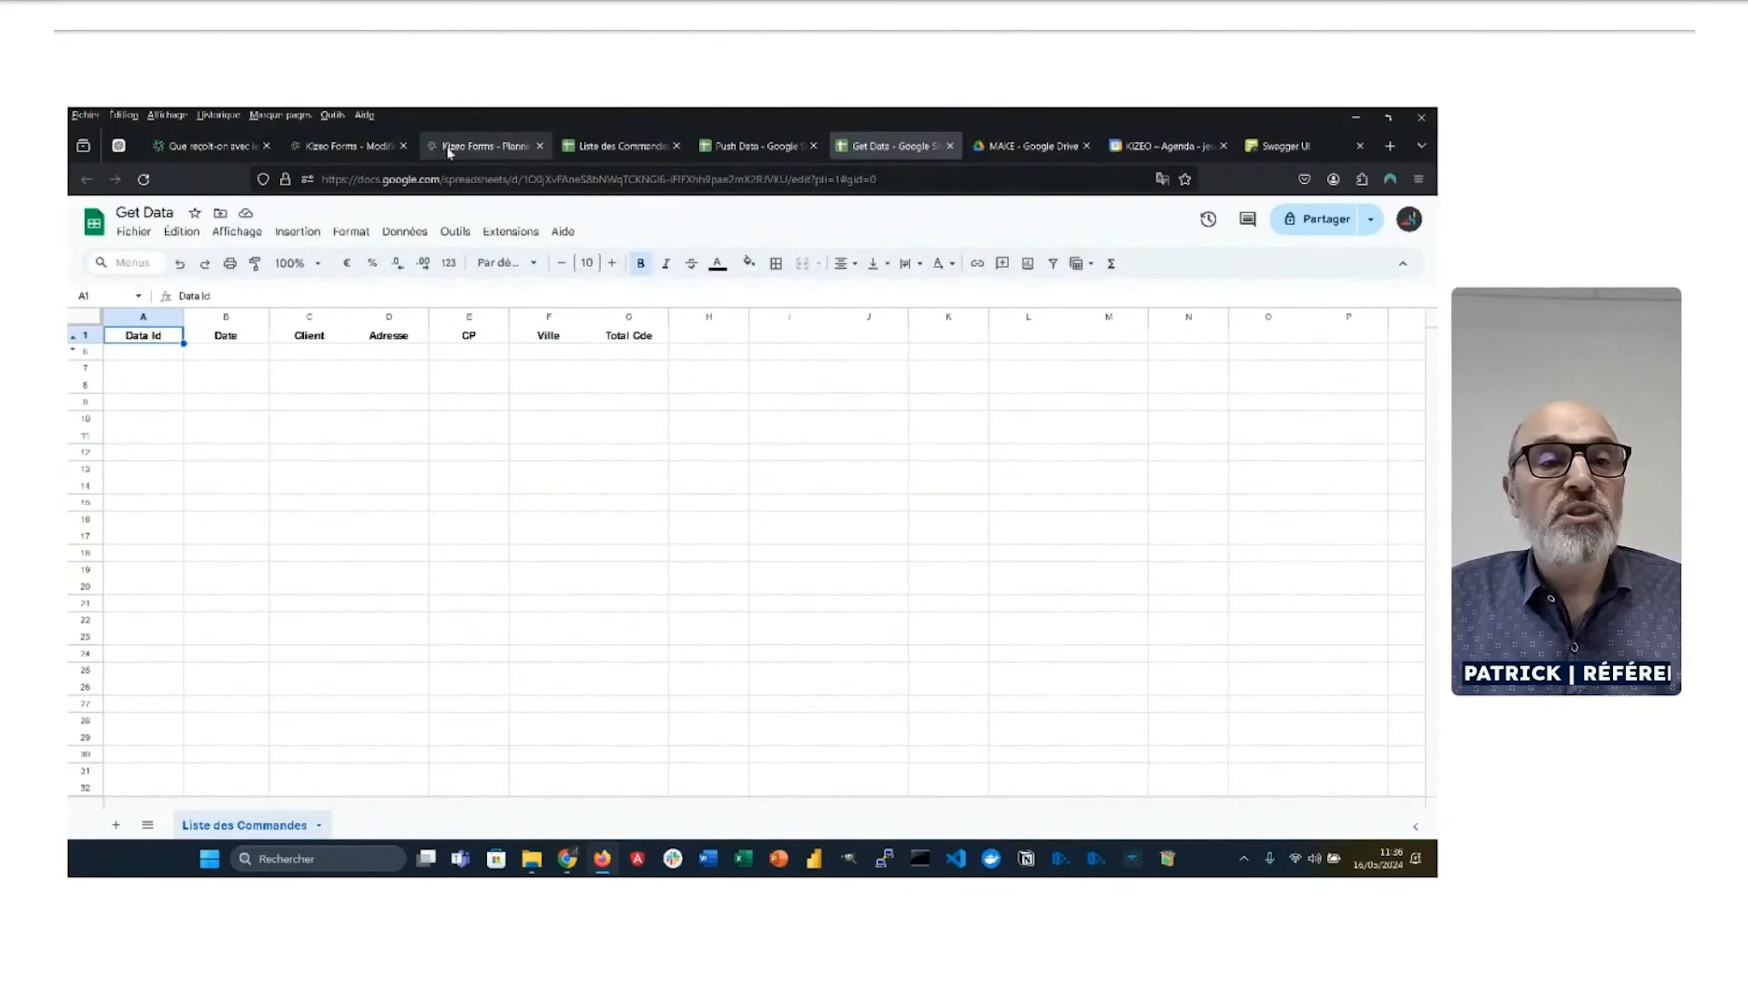
click(485, 148)
click(358, 147)
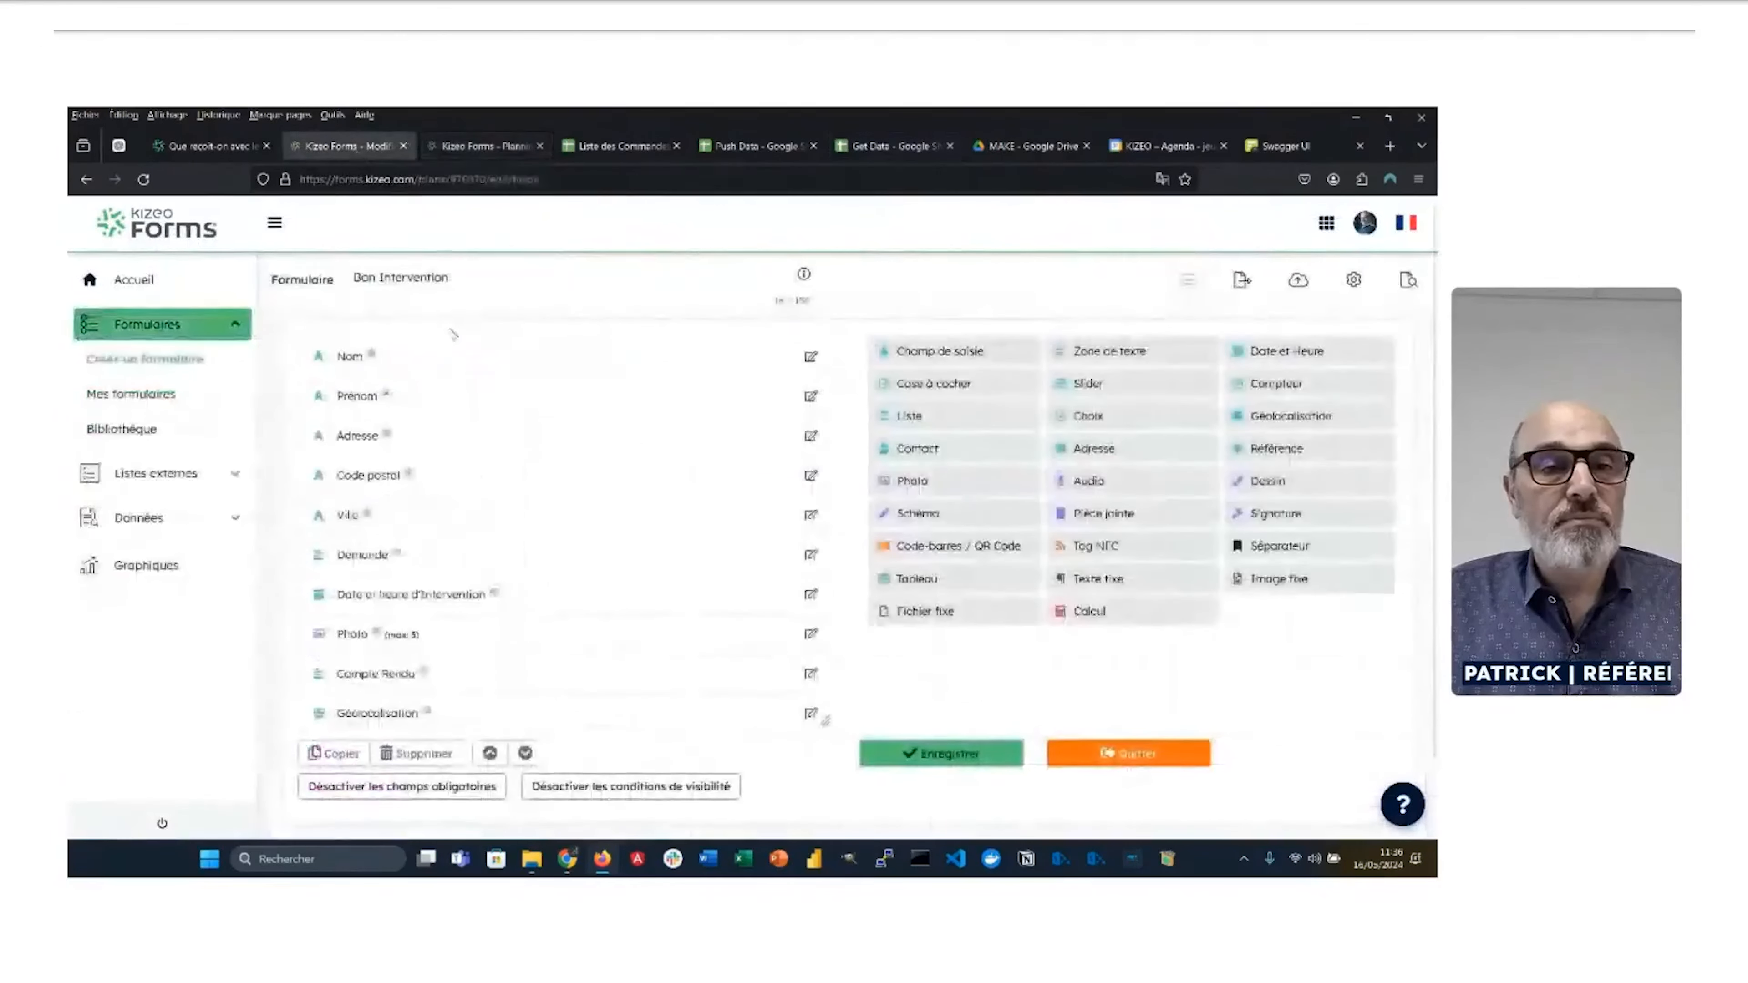
click(485, 147)
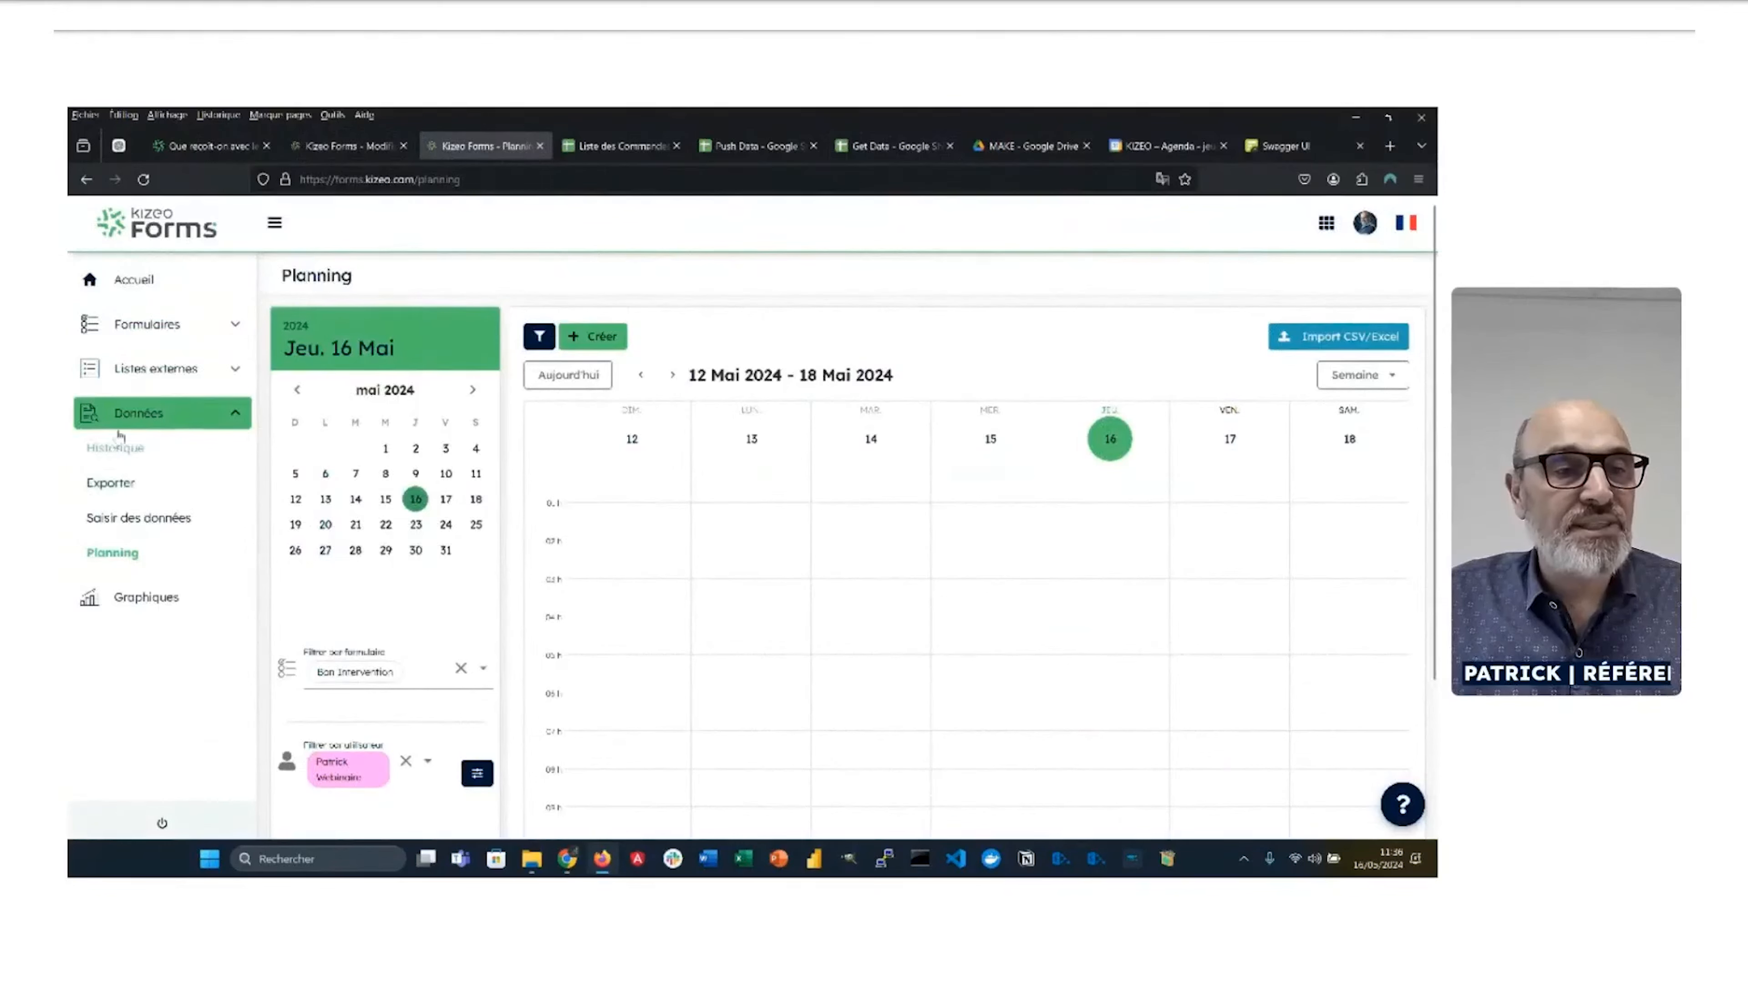
Step: List the saved records of the Commande form in the Kizeo Forms data history
click(117, 449)
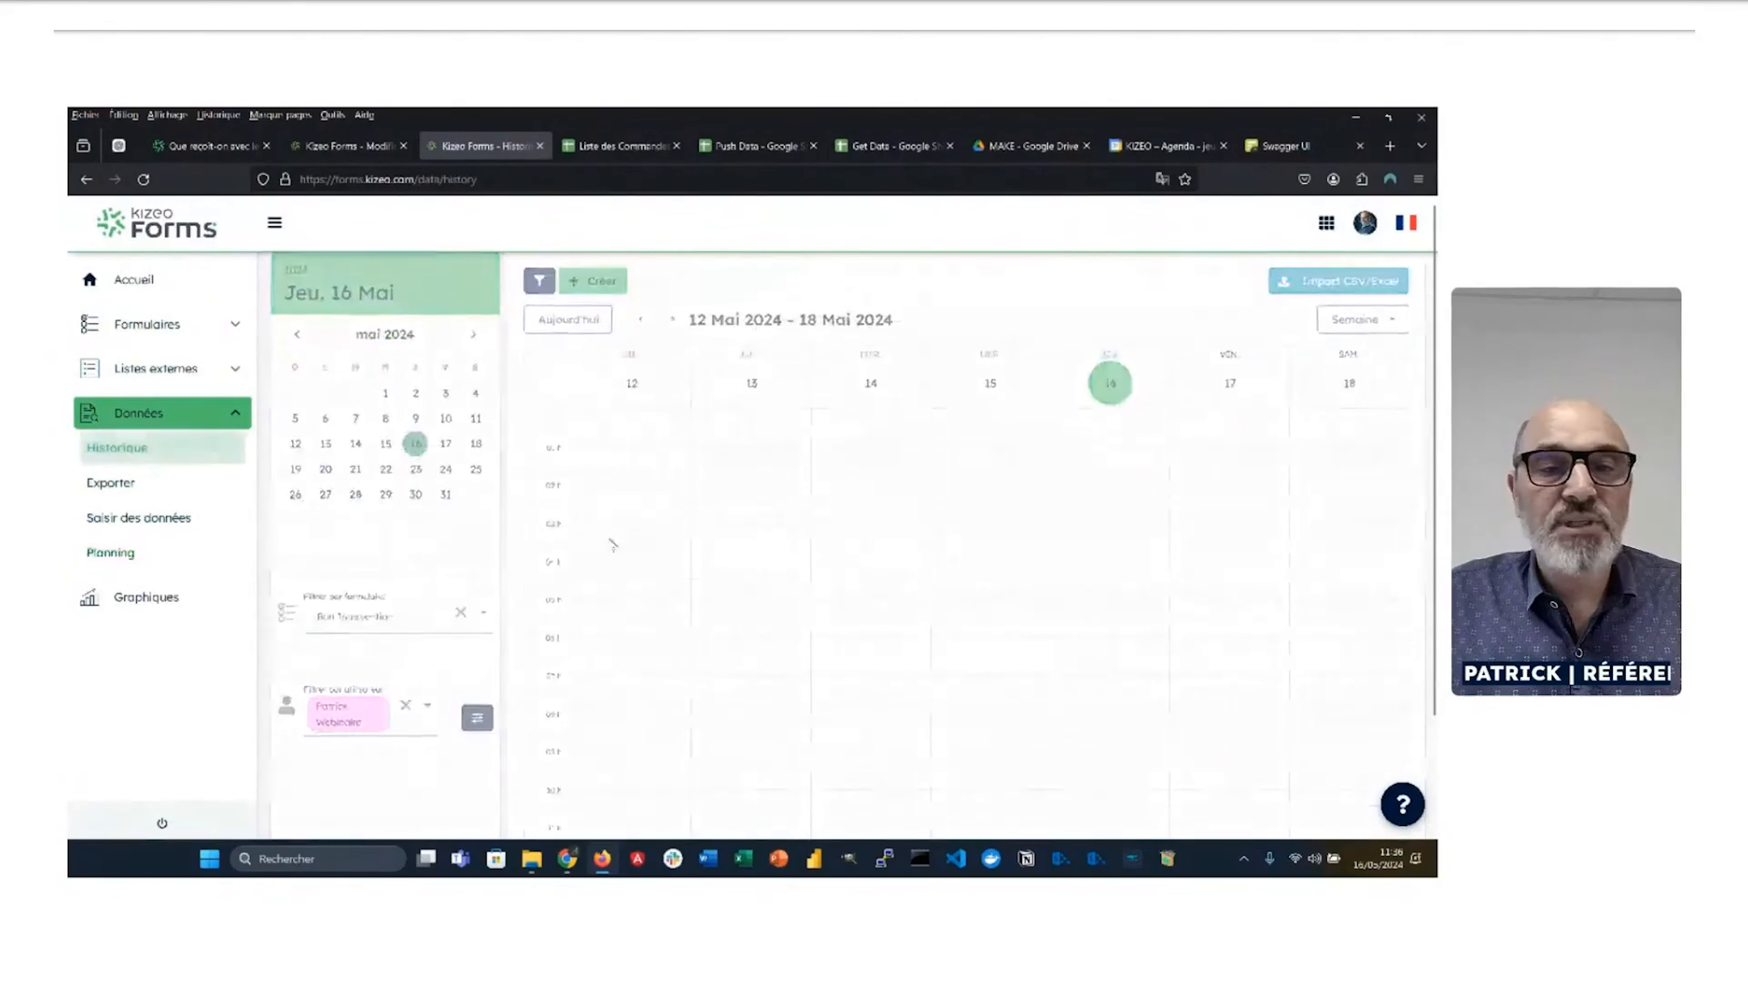
click(486, 279)
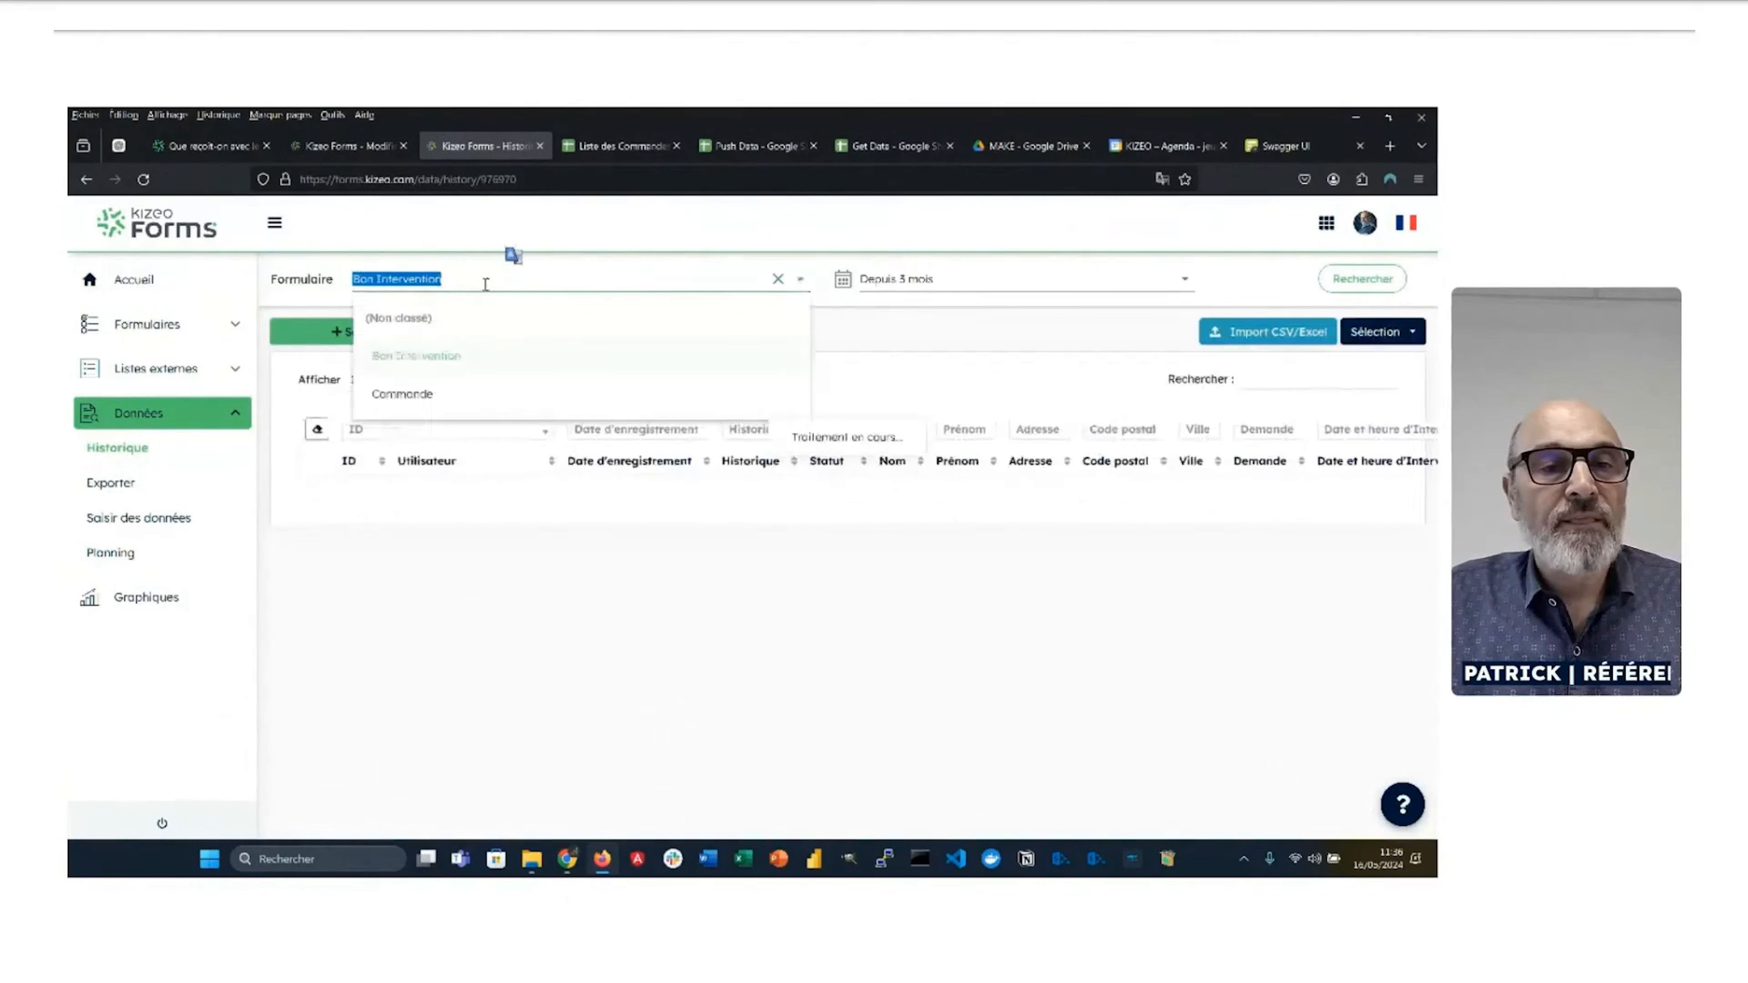
click(424, 395)
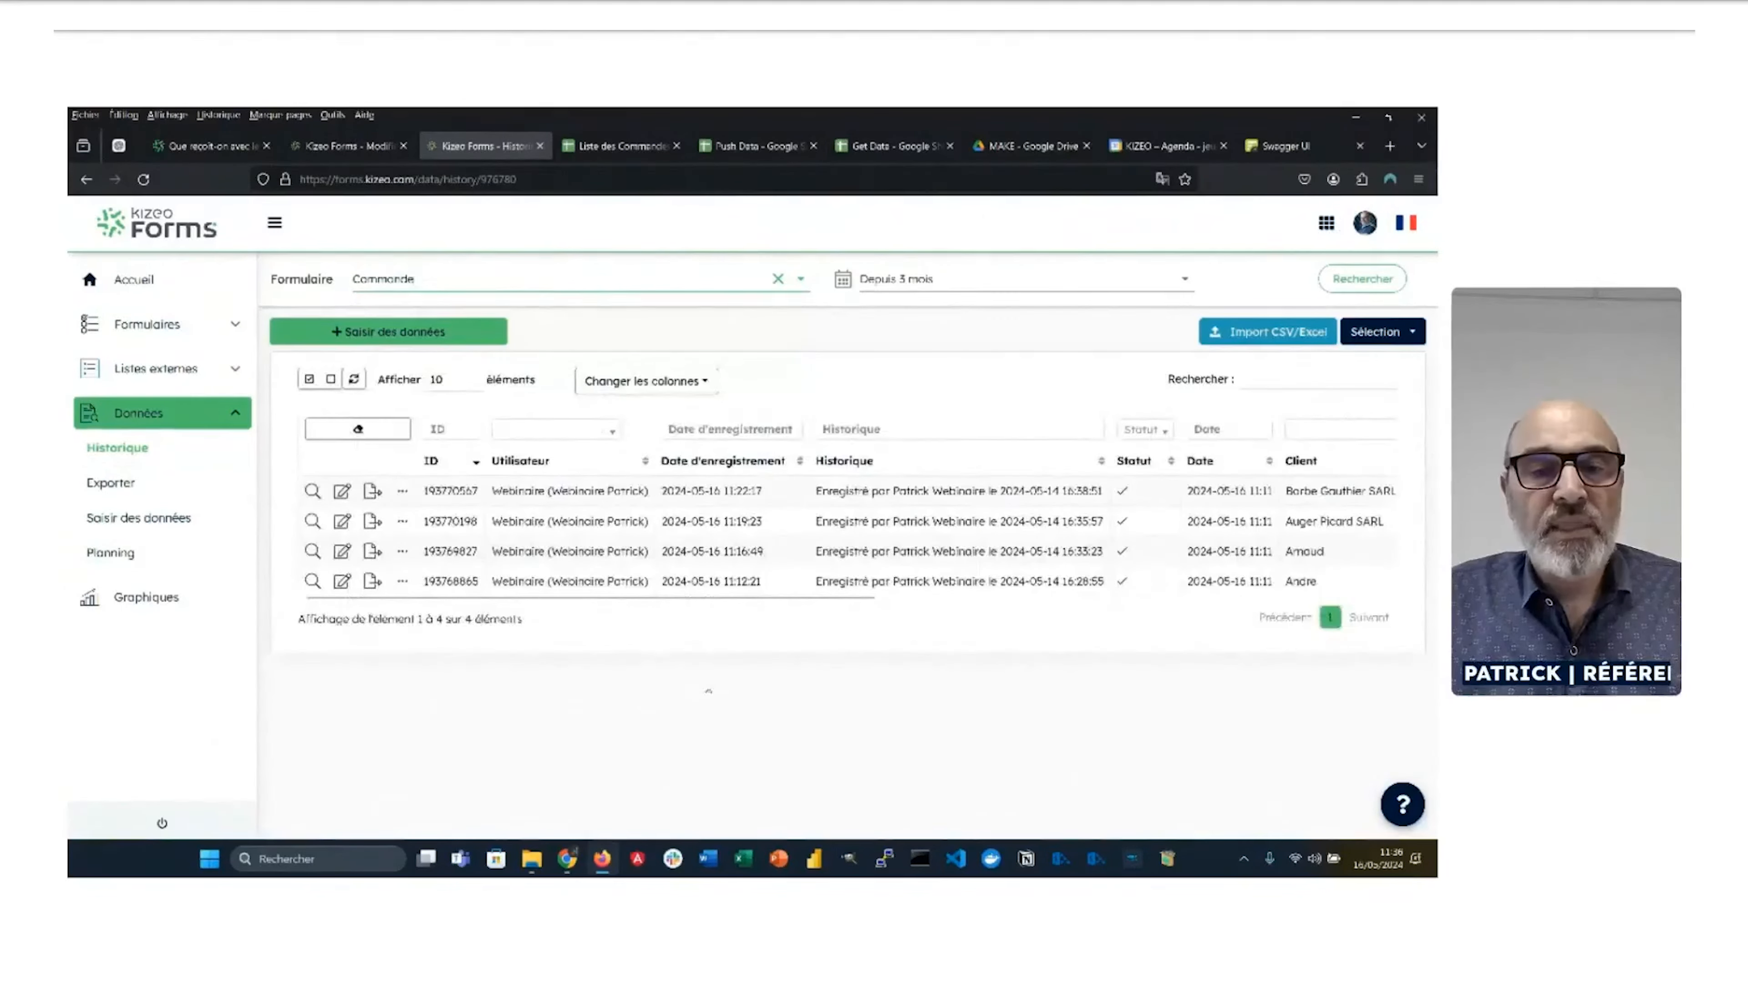
key(alt+Tab)
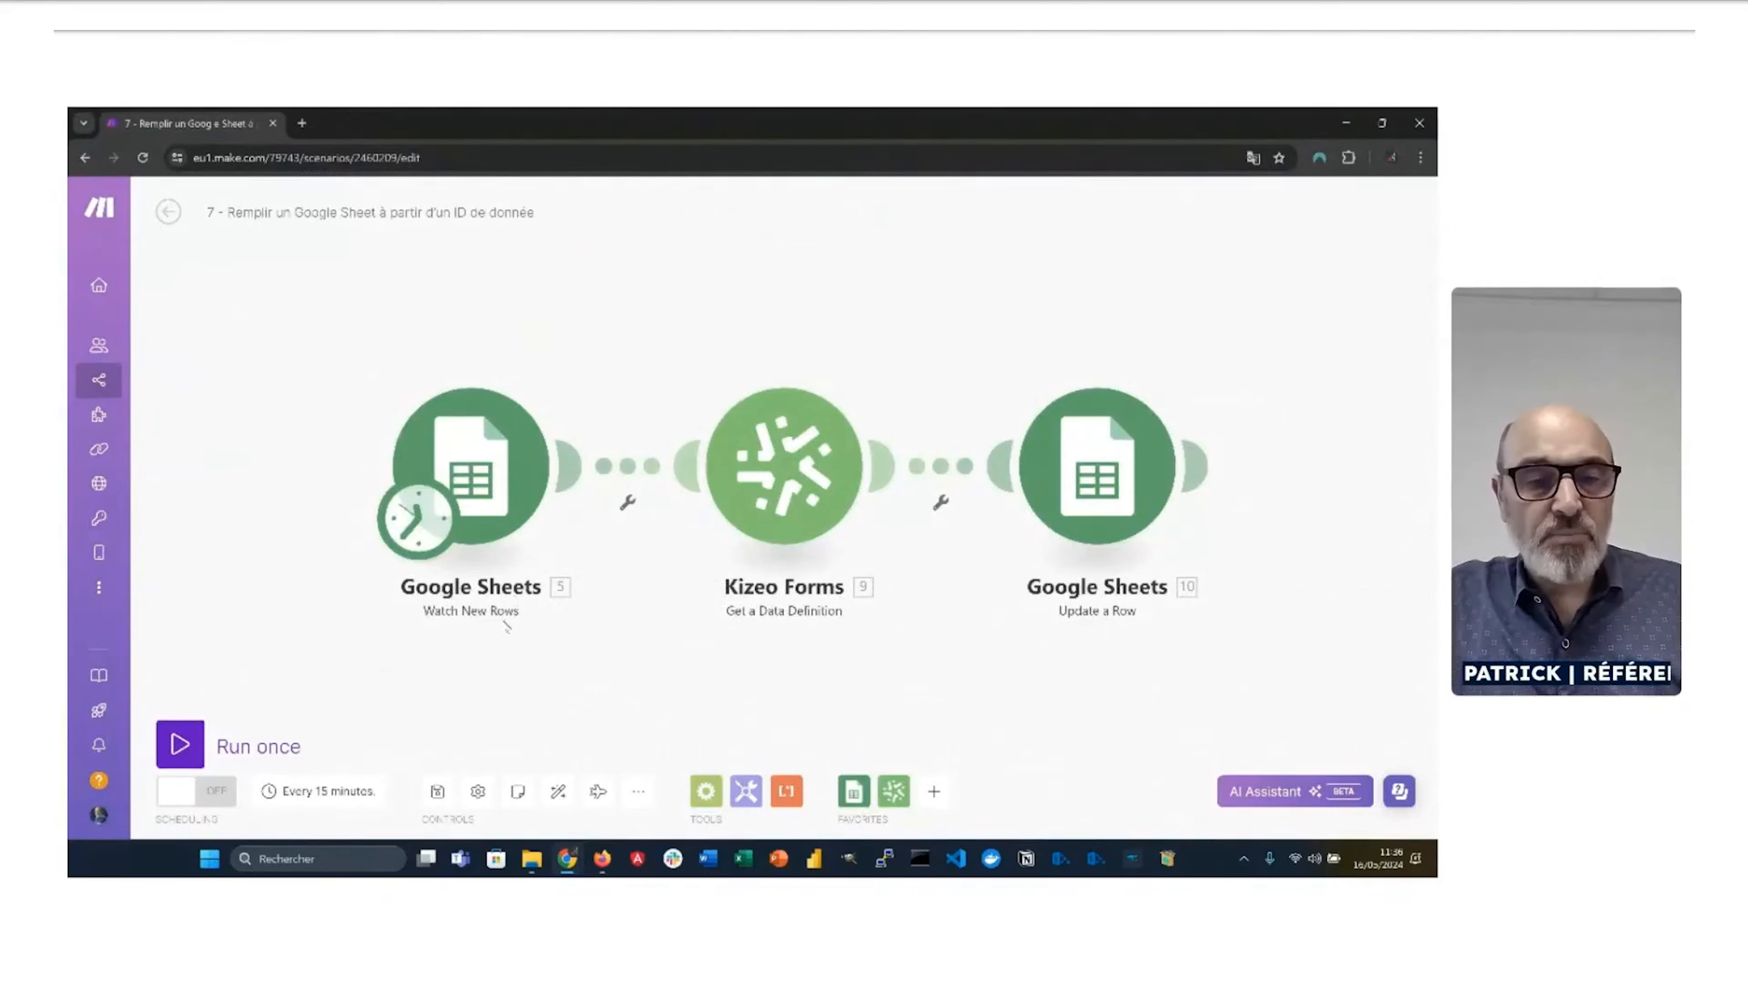
key(alt+Tab)
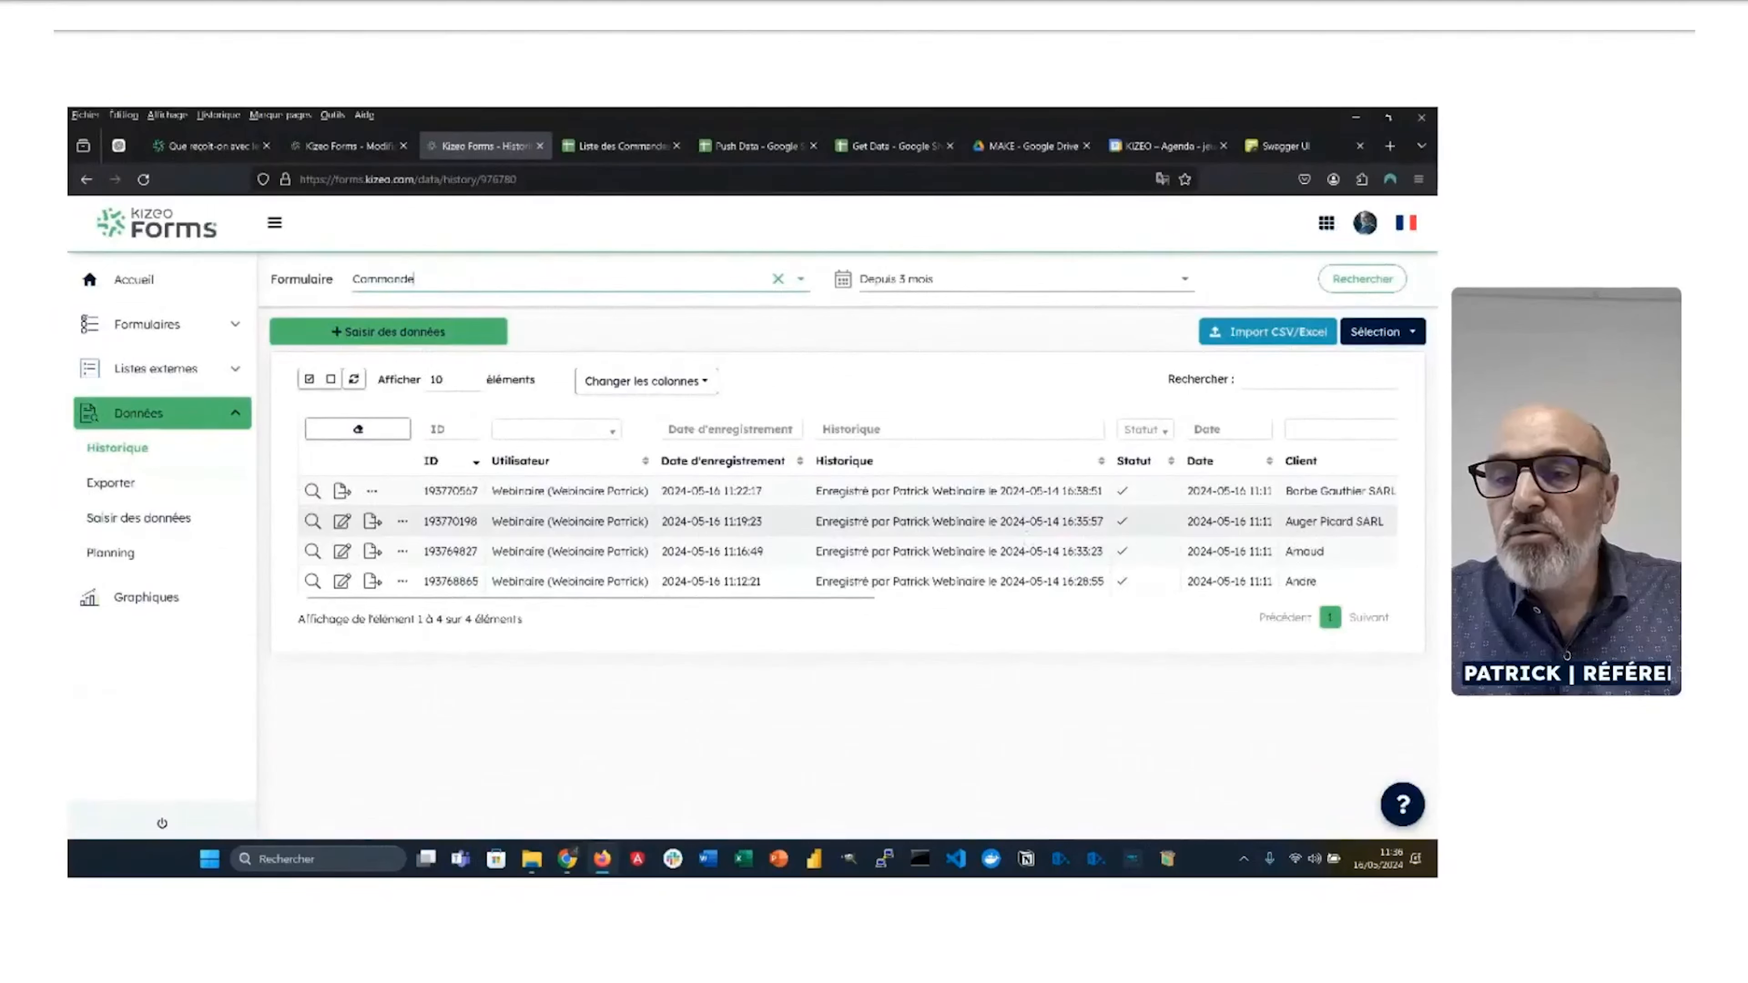
Step: Copy the second Commande record's Data Id into cell A6 of the Get Data sheet
double_click(448, 521)
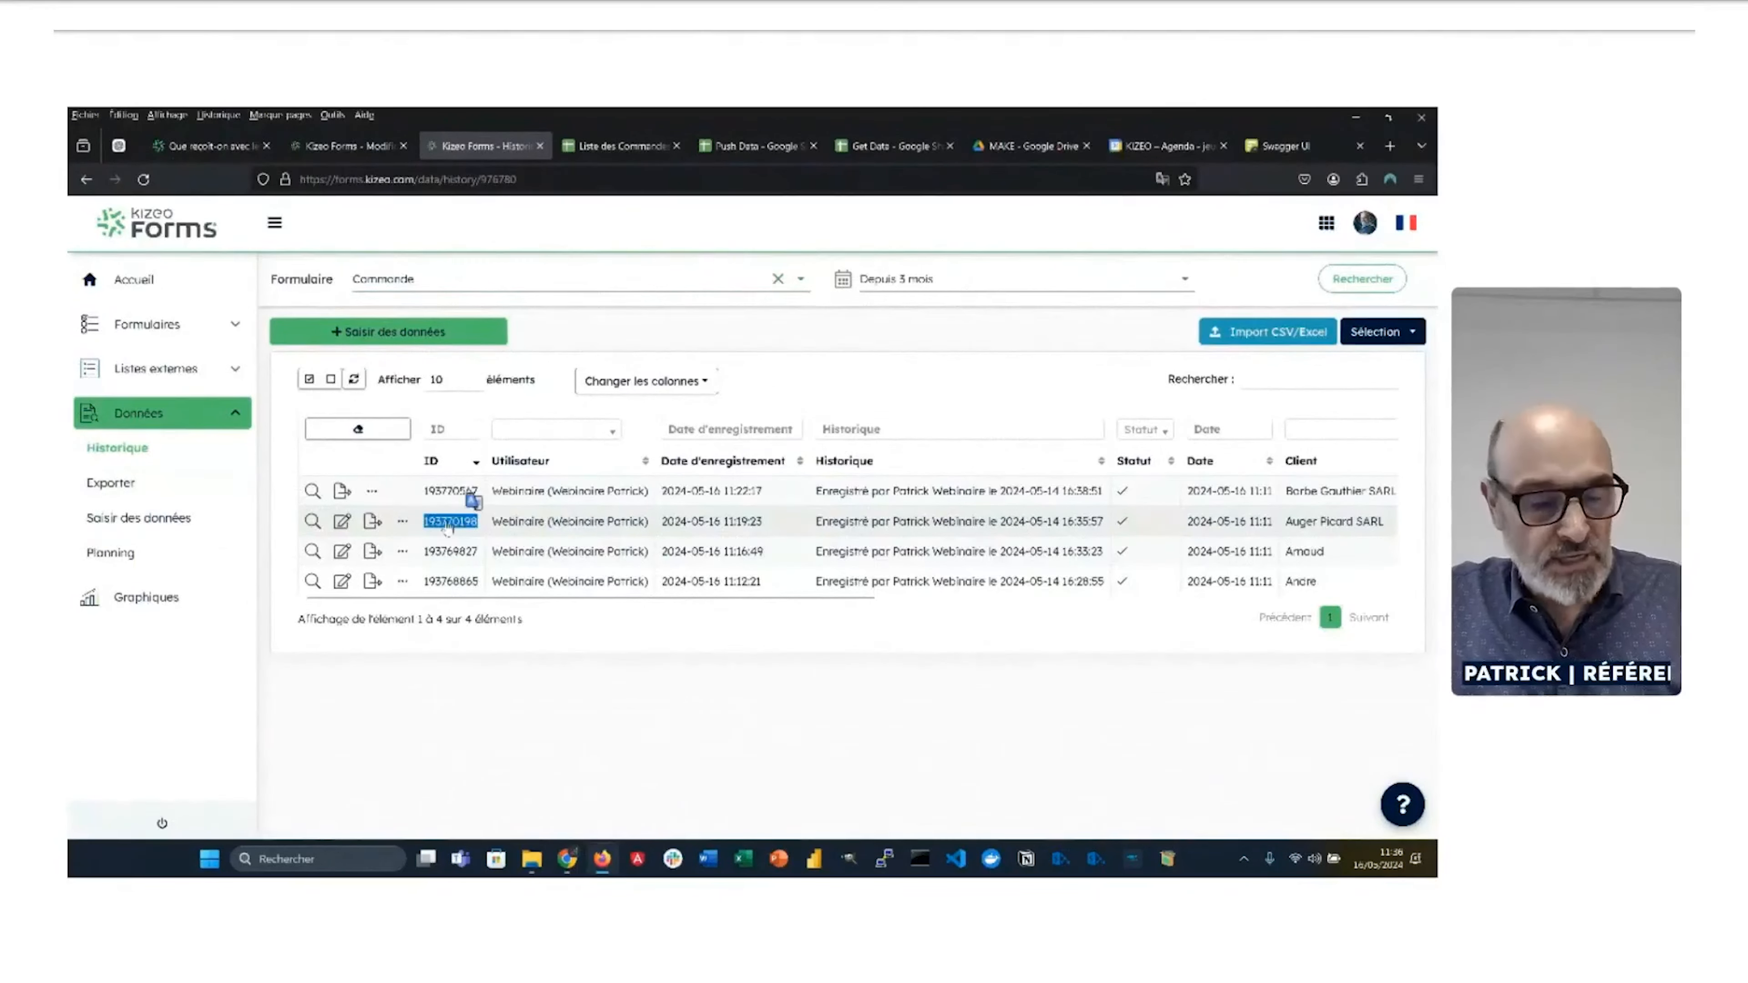
key(alt+Tab)
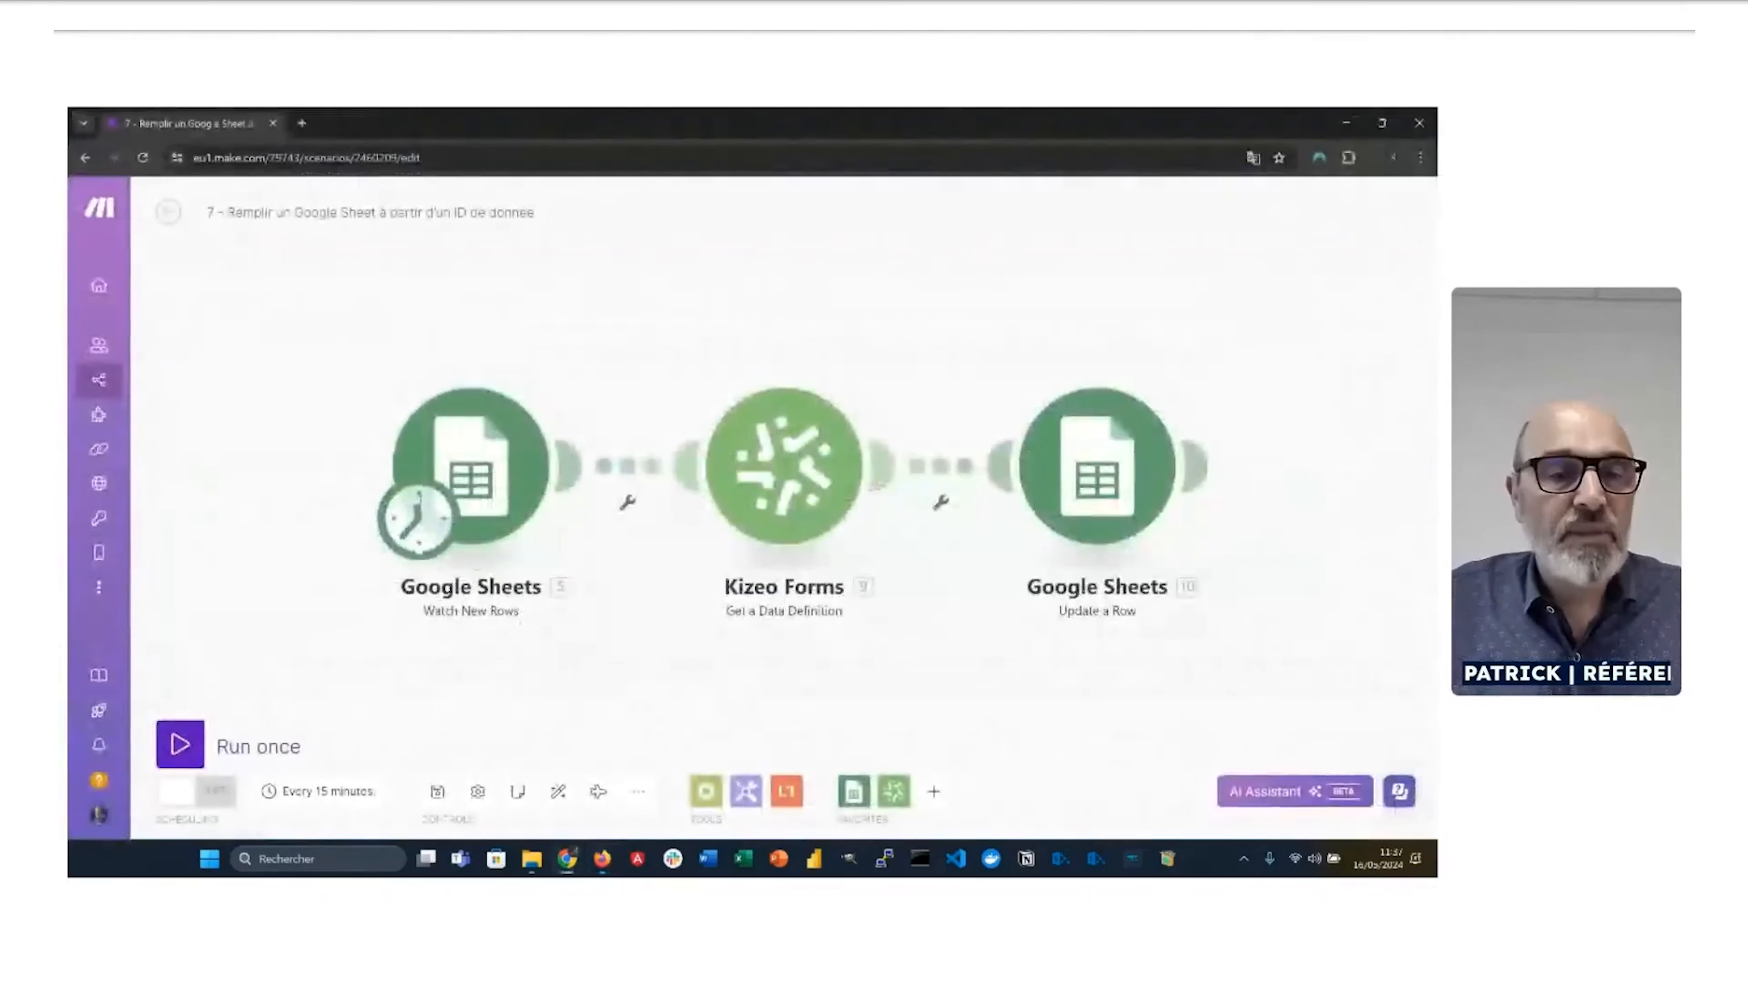
key(alt+Tab)
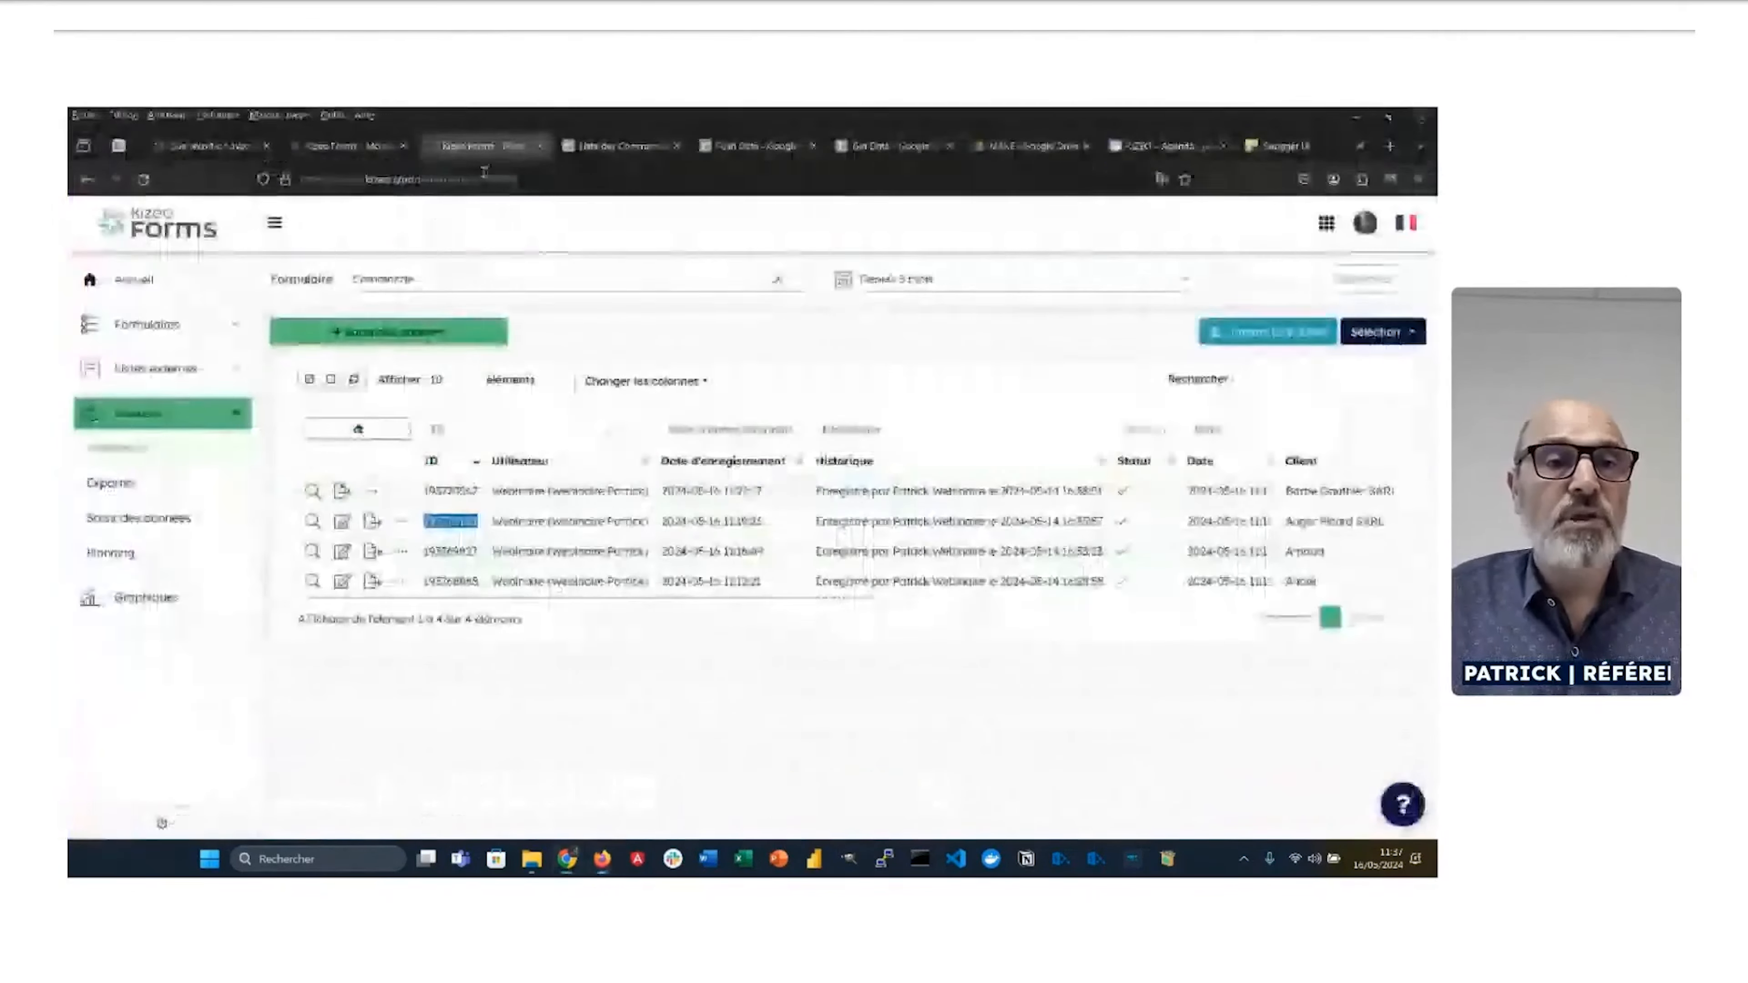
click(901, 146)
click(178, 354)
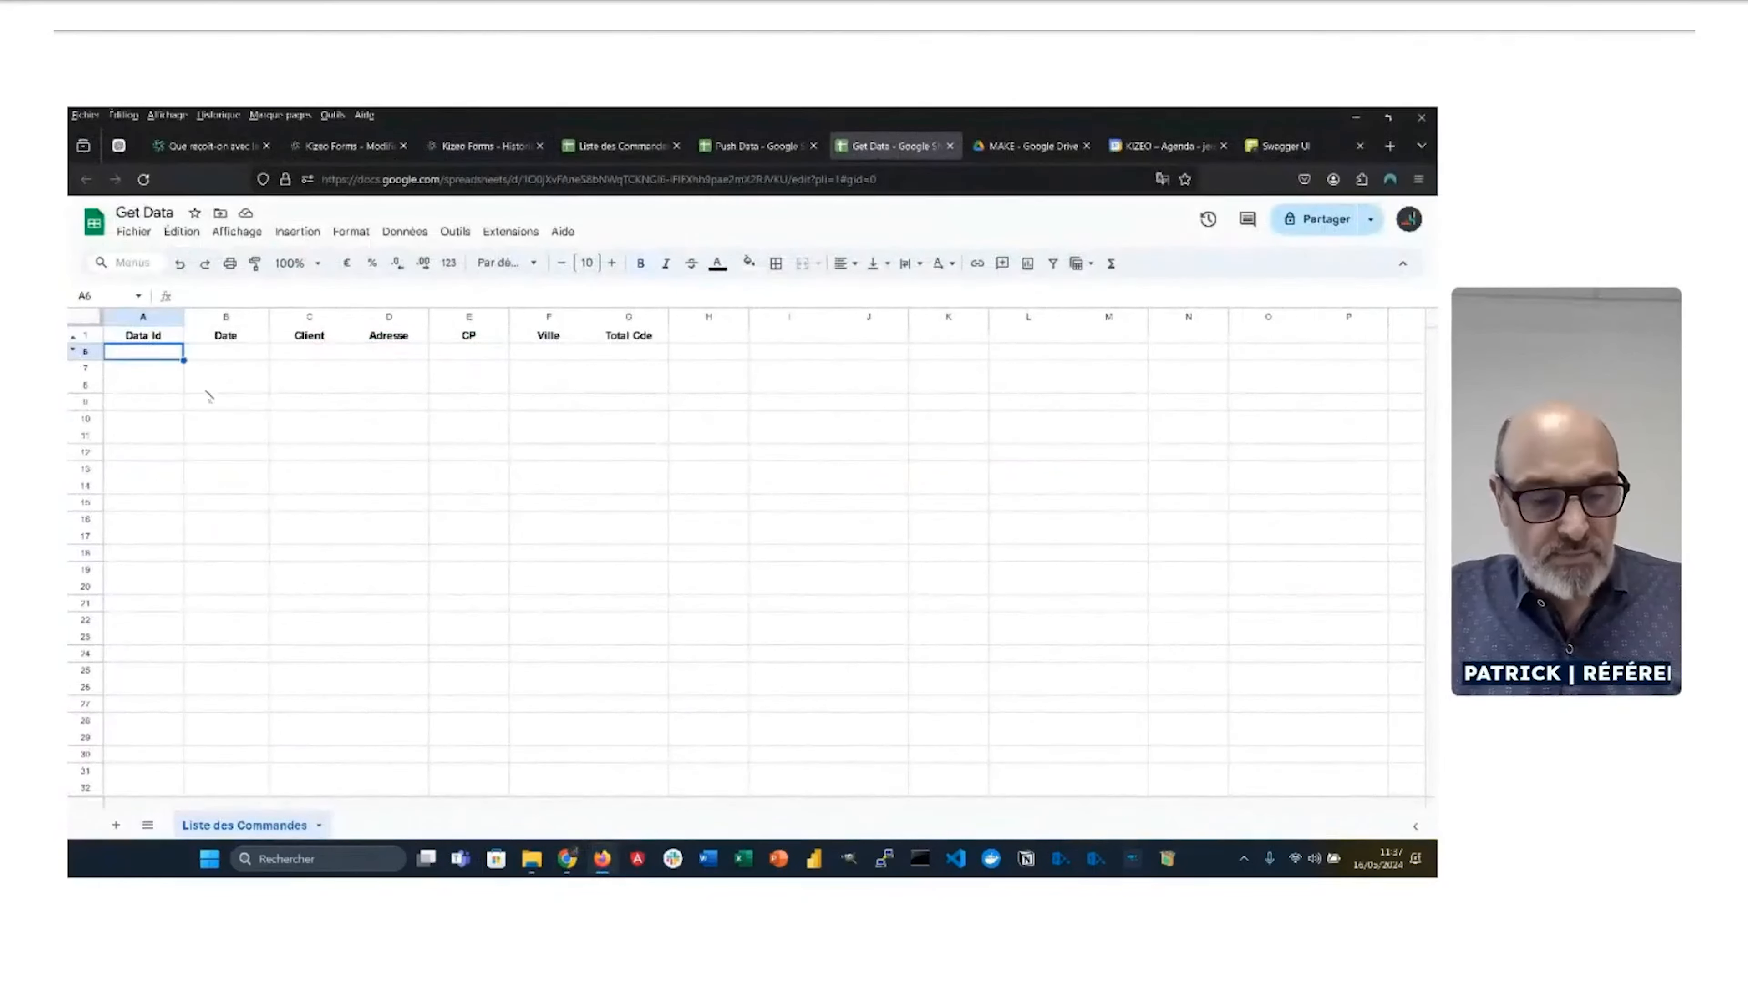
key(ctrl+v)
key(Return)
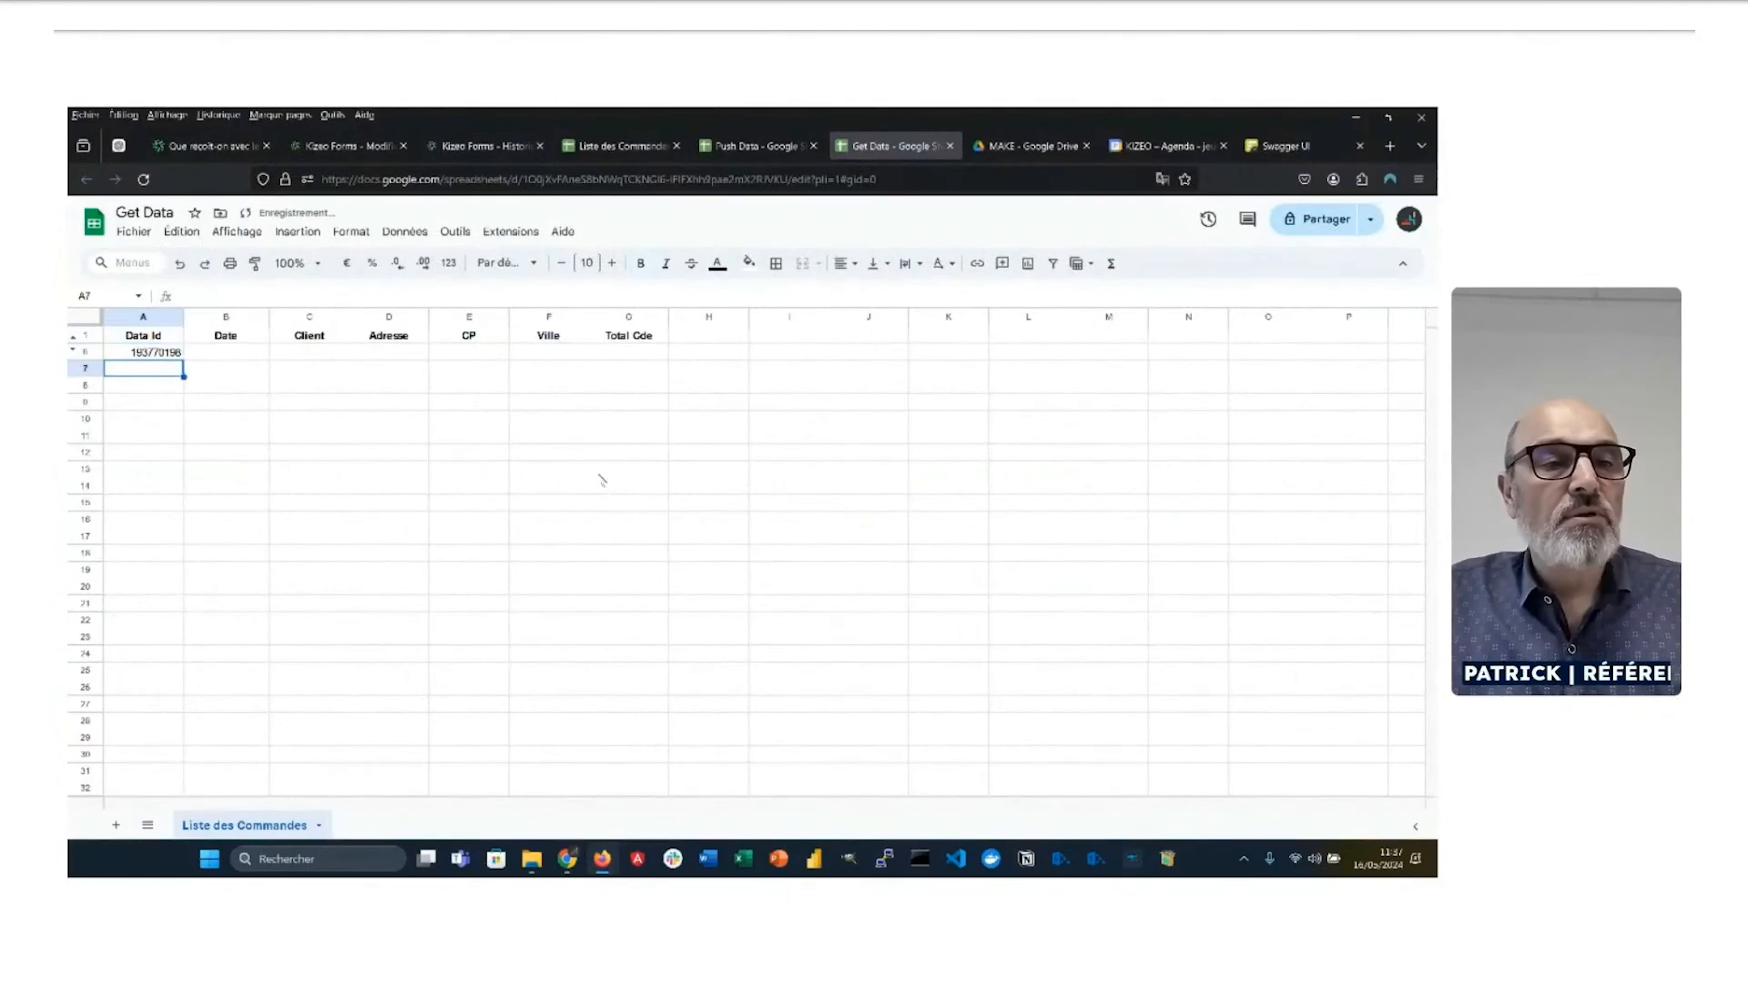
Step: Copy the third Commande record's Data Id into cell A7 of the Get Data sheet
key(alt+Tab)
key(alt+Tab)
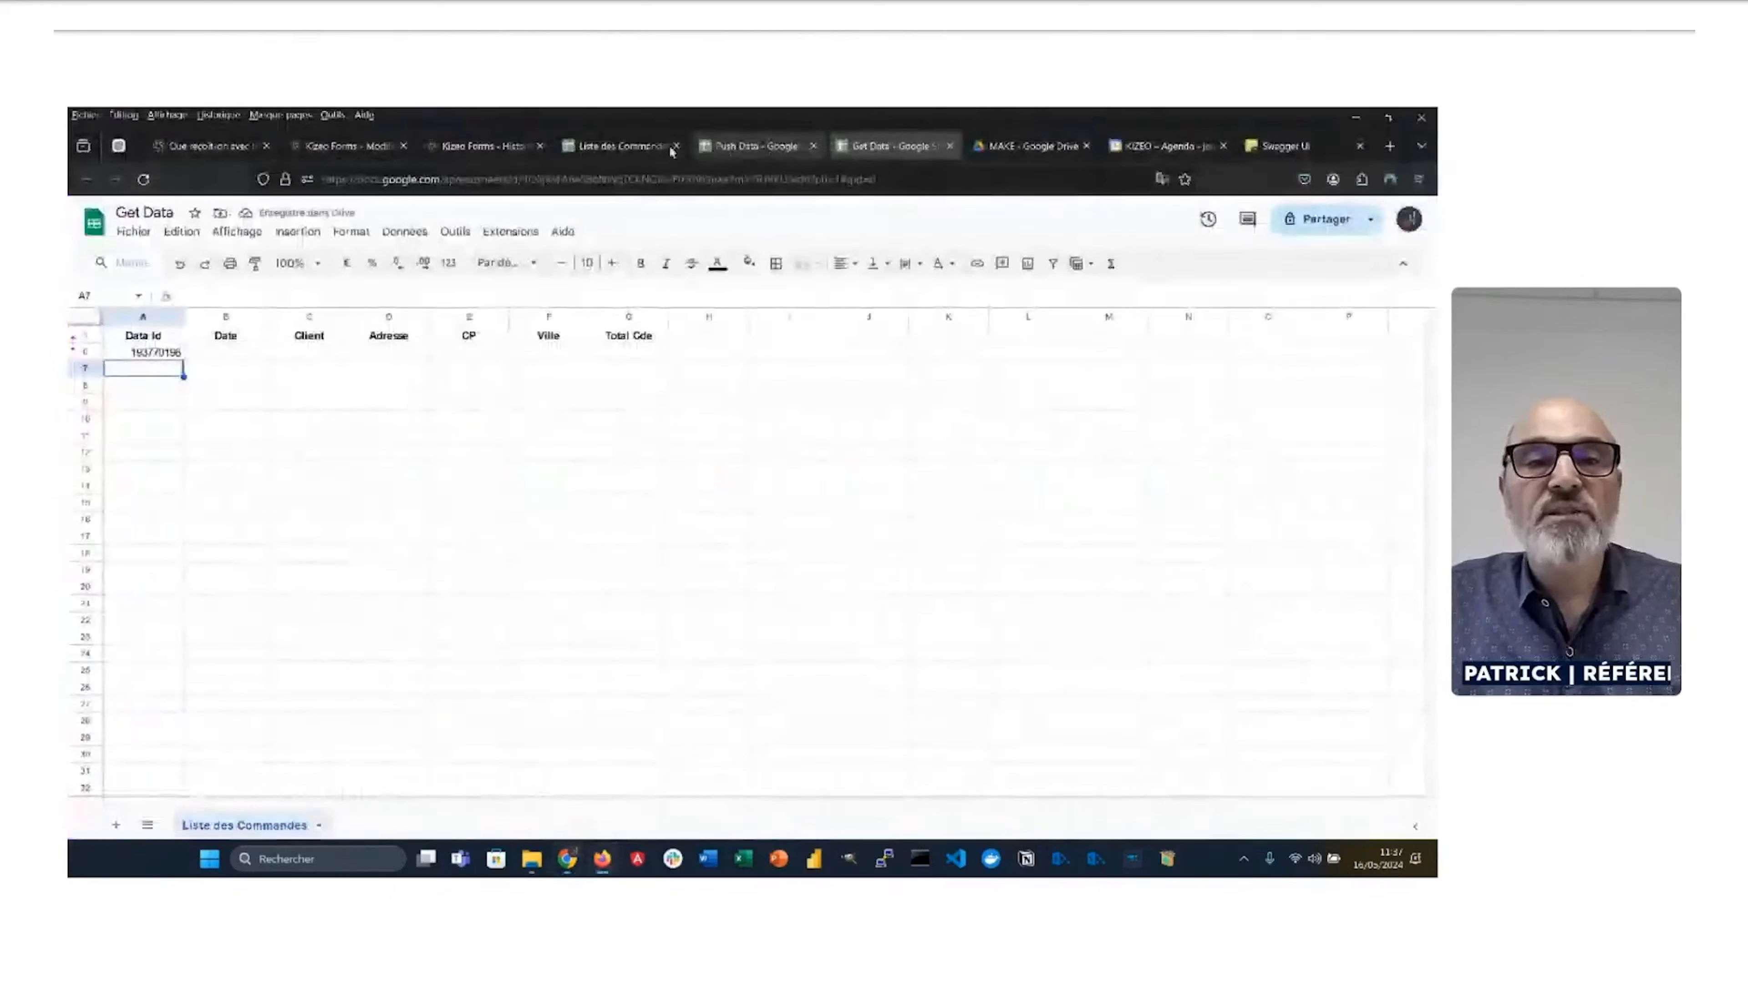
click(467, 156)
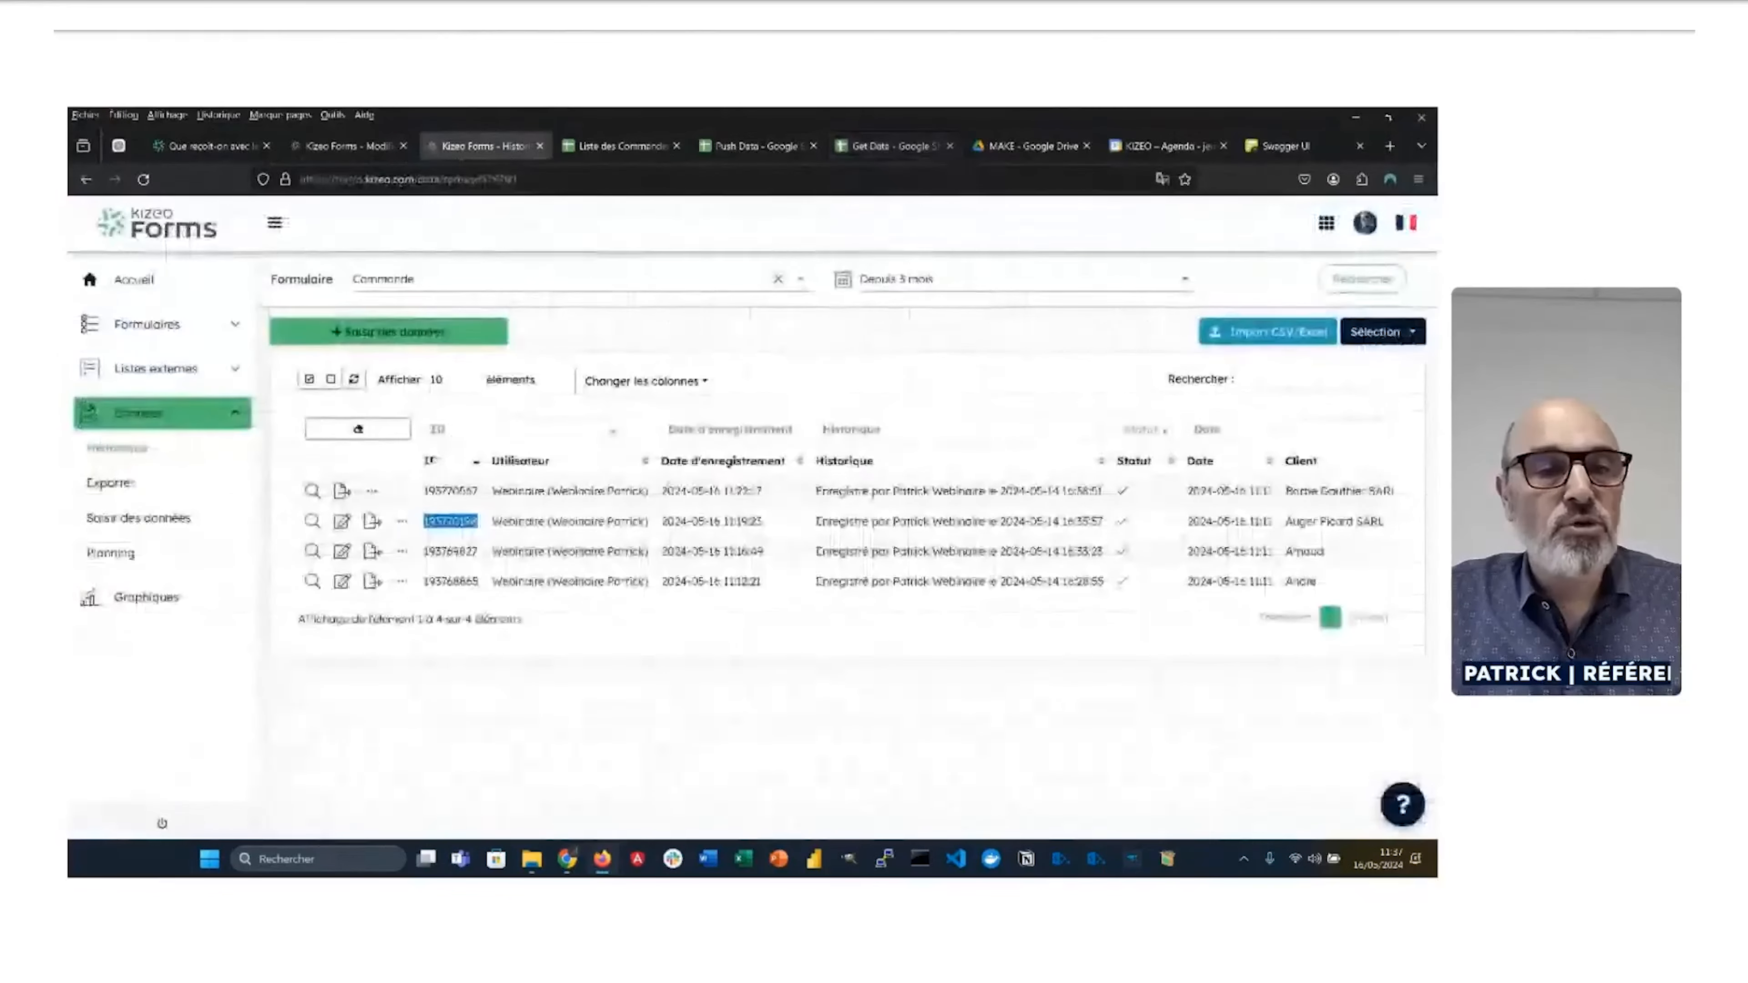
double_click(451, 552)
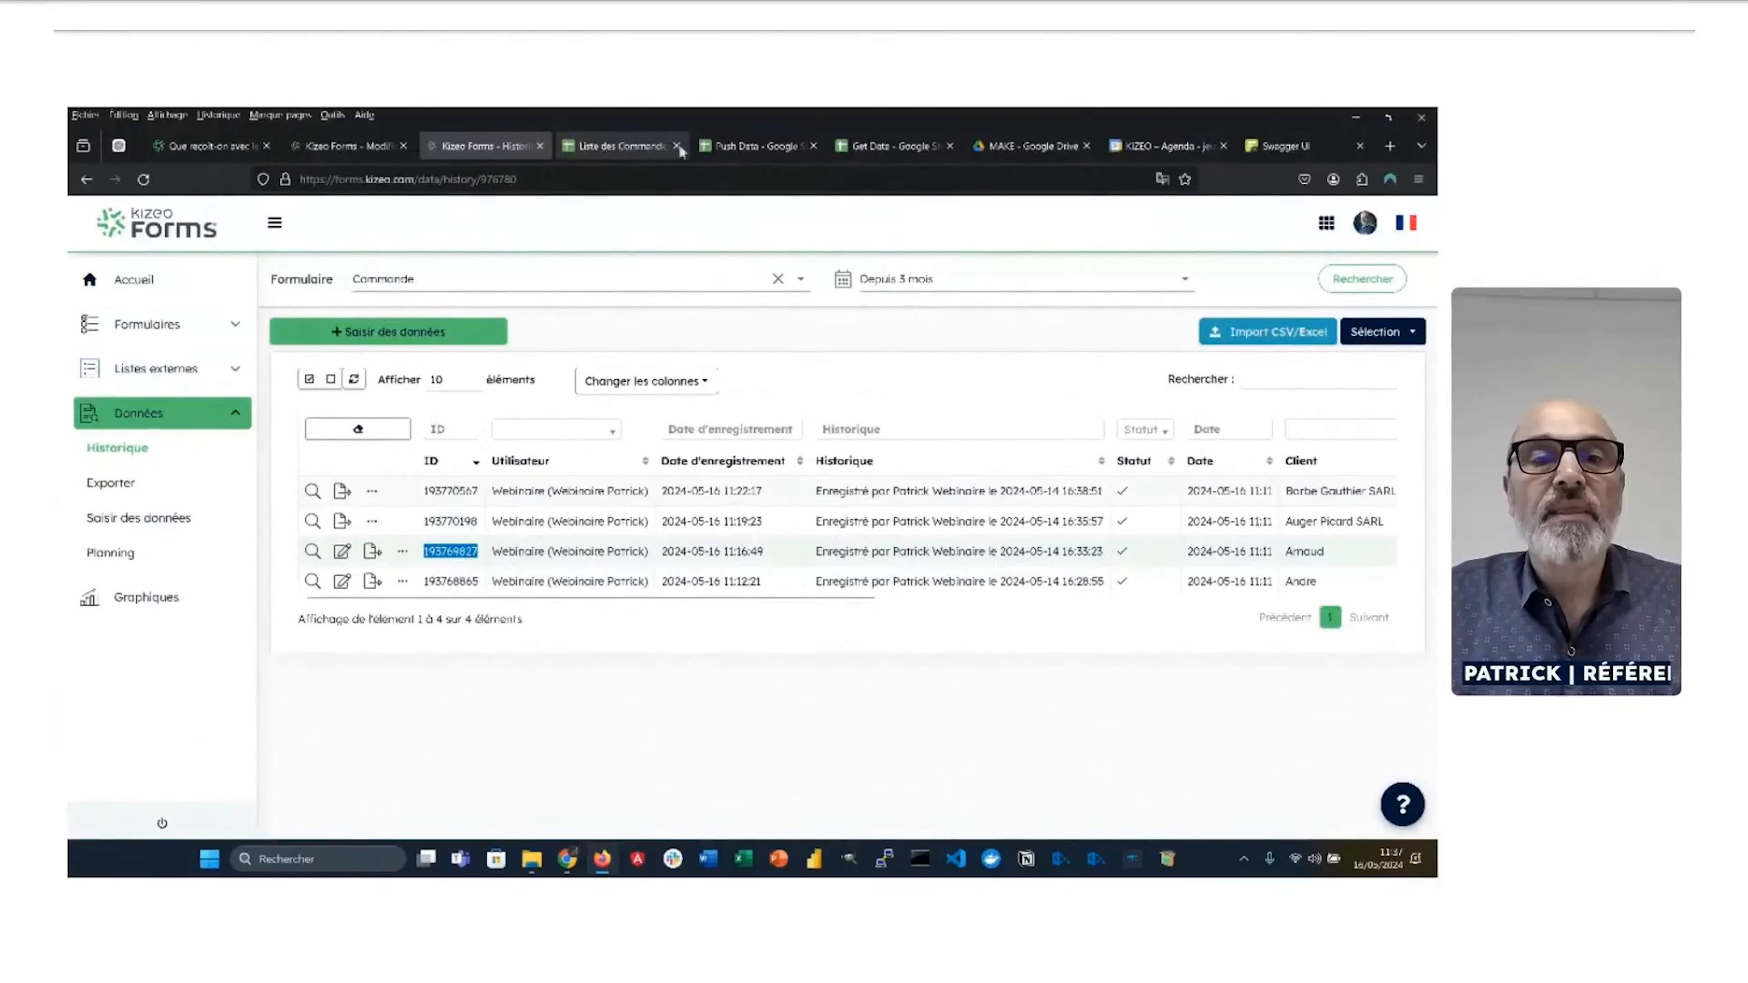
click(906, 155)
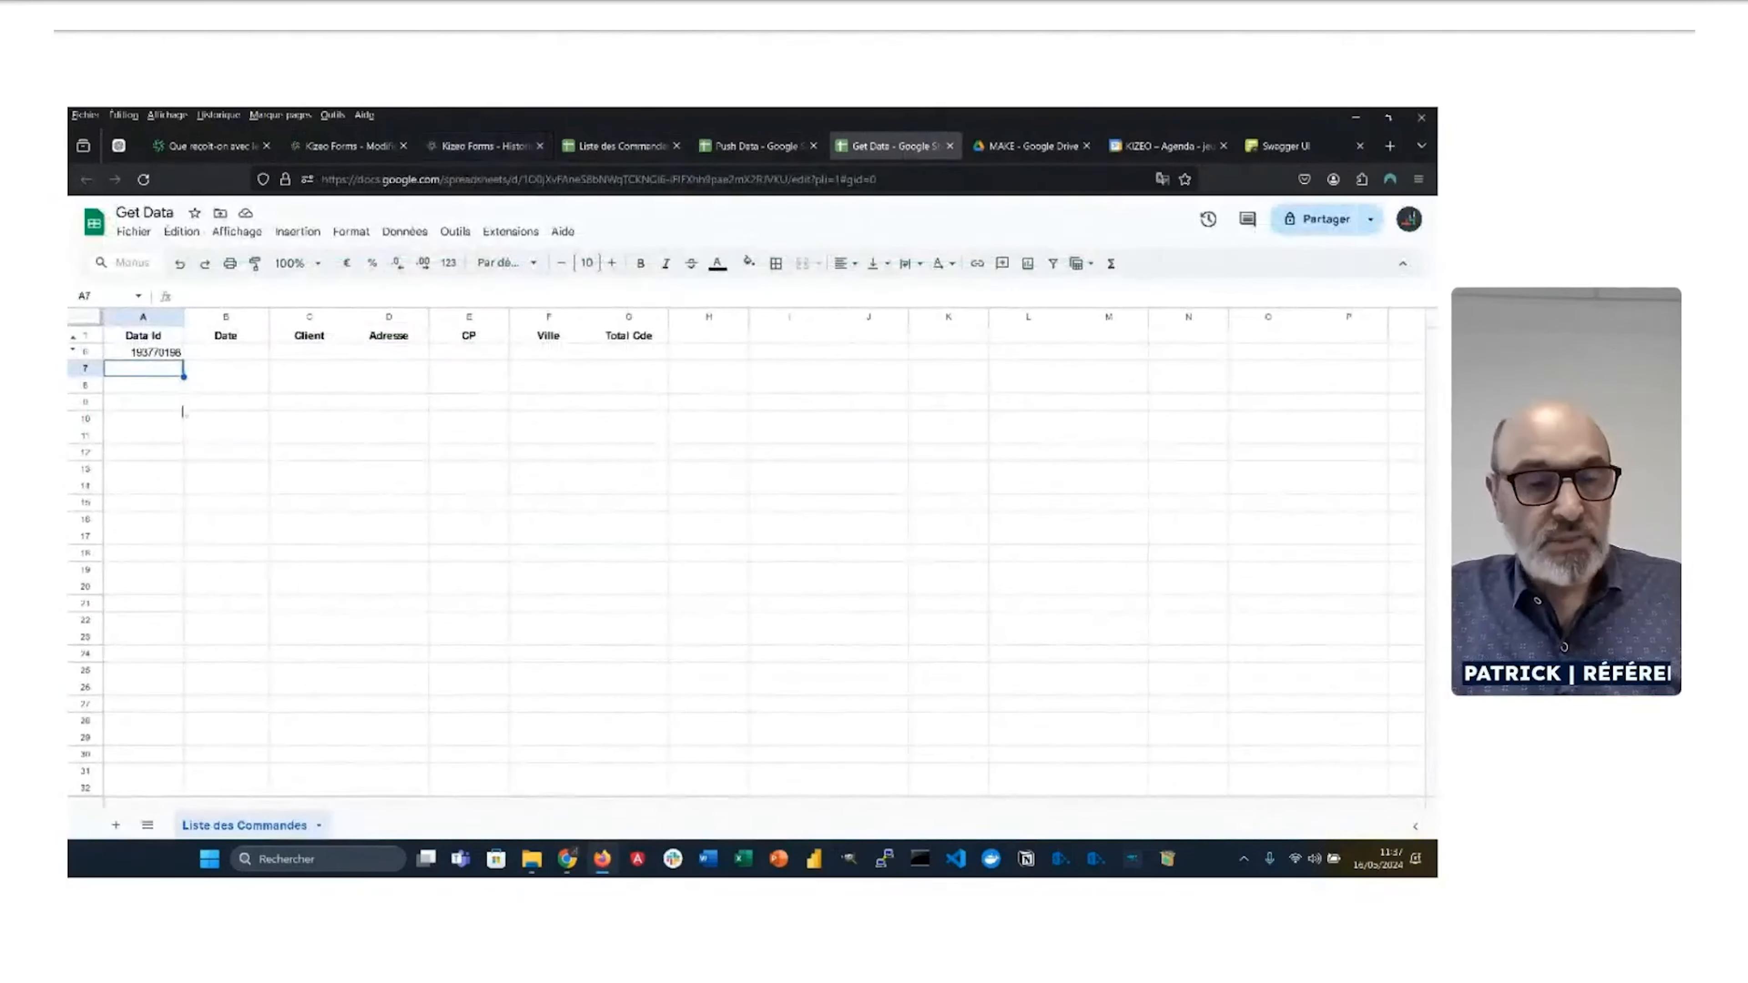
key(ctrl+v)
click(238, 415)
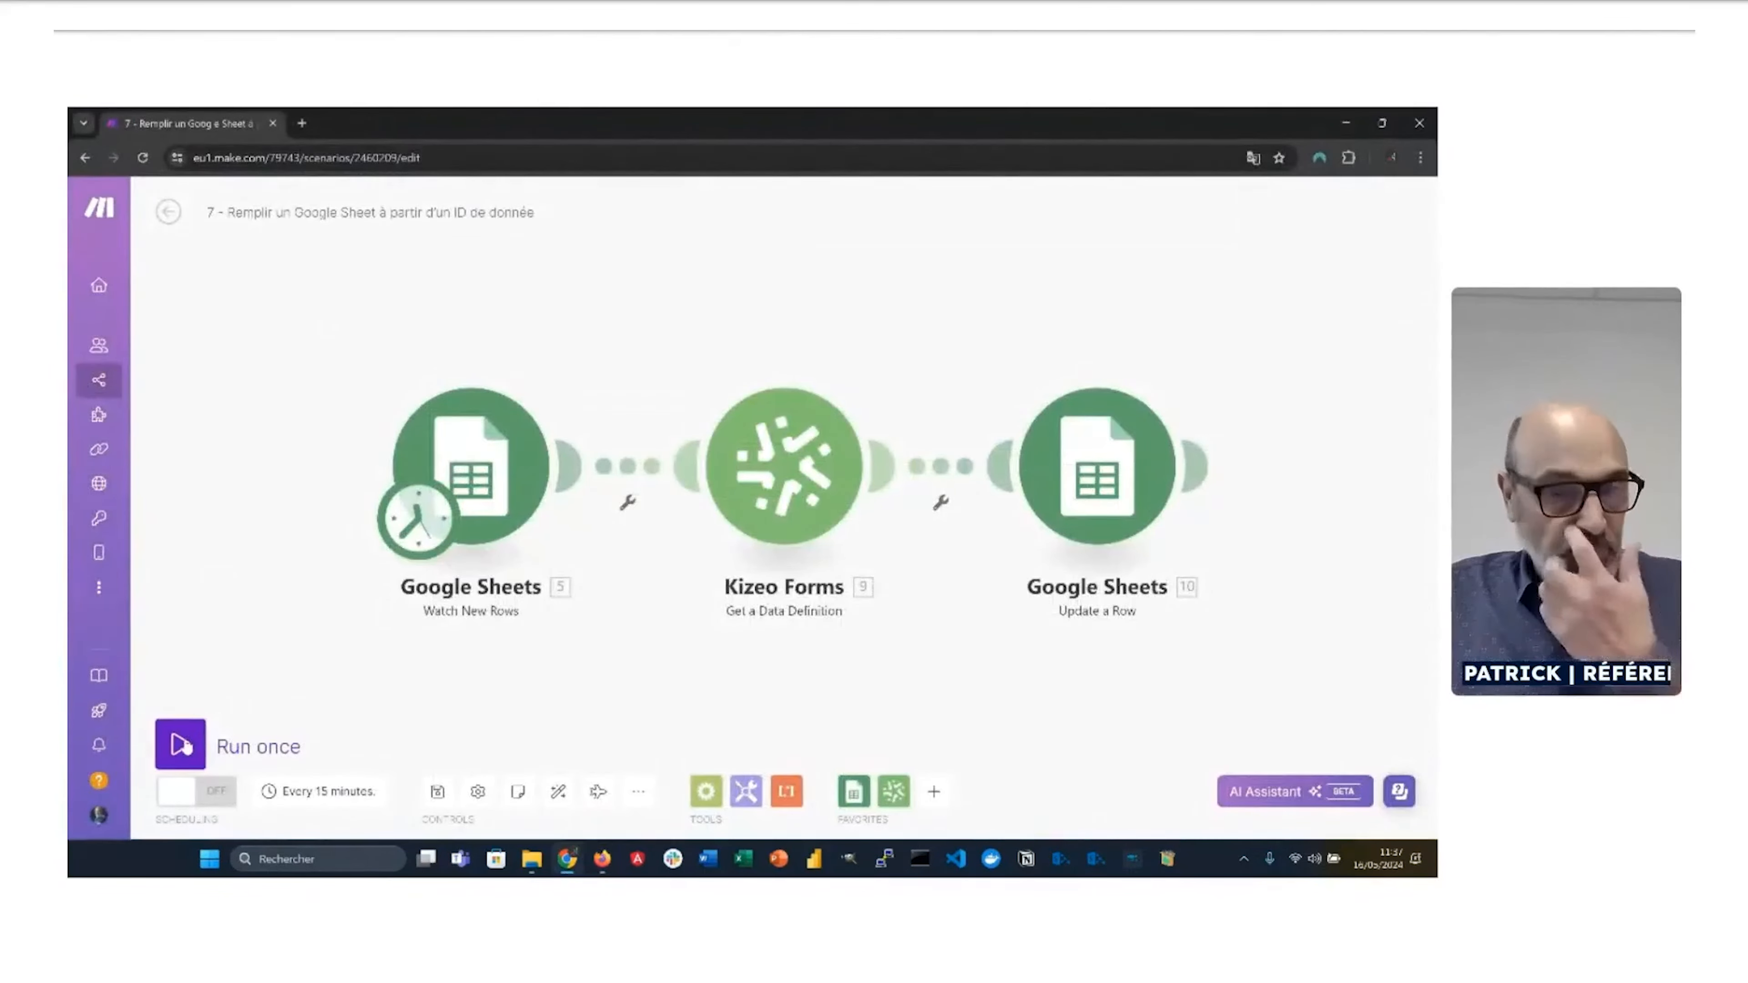
Step: Run scenario 7 once and verify both Get Data rows filled, including Total Cde 144.81
click(183, 745)
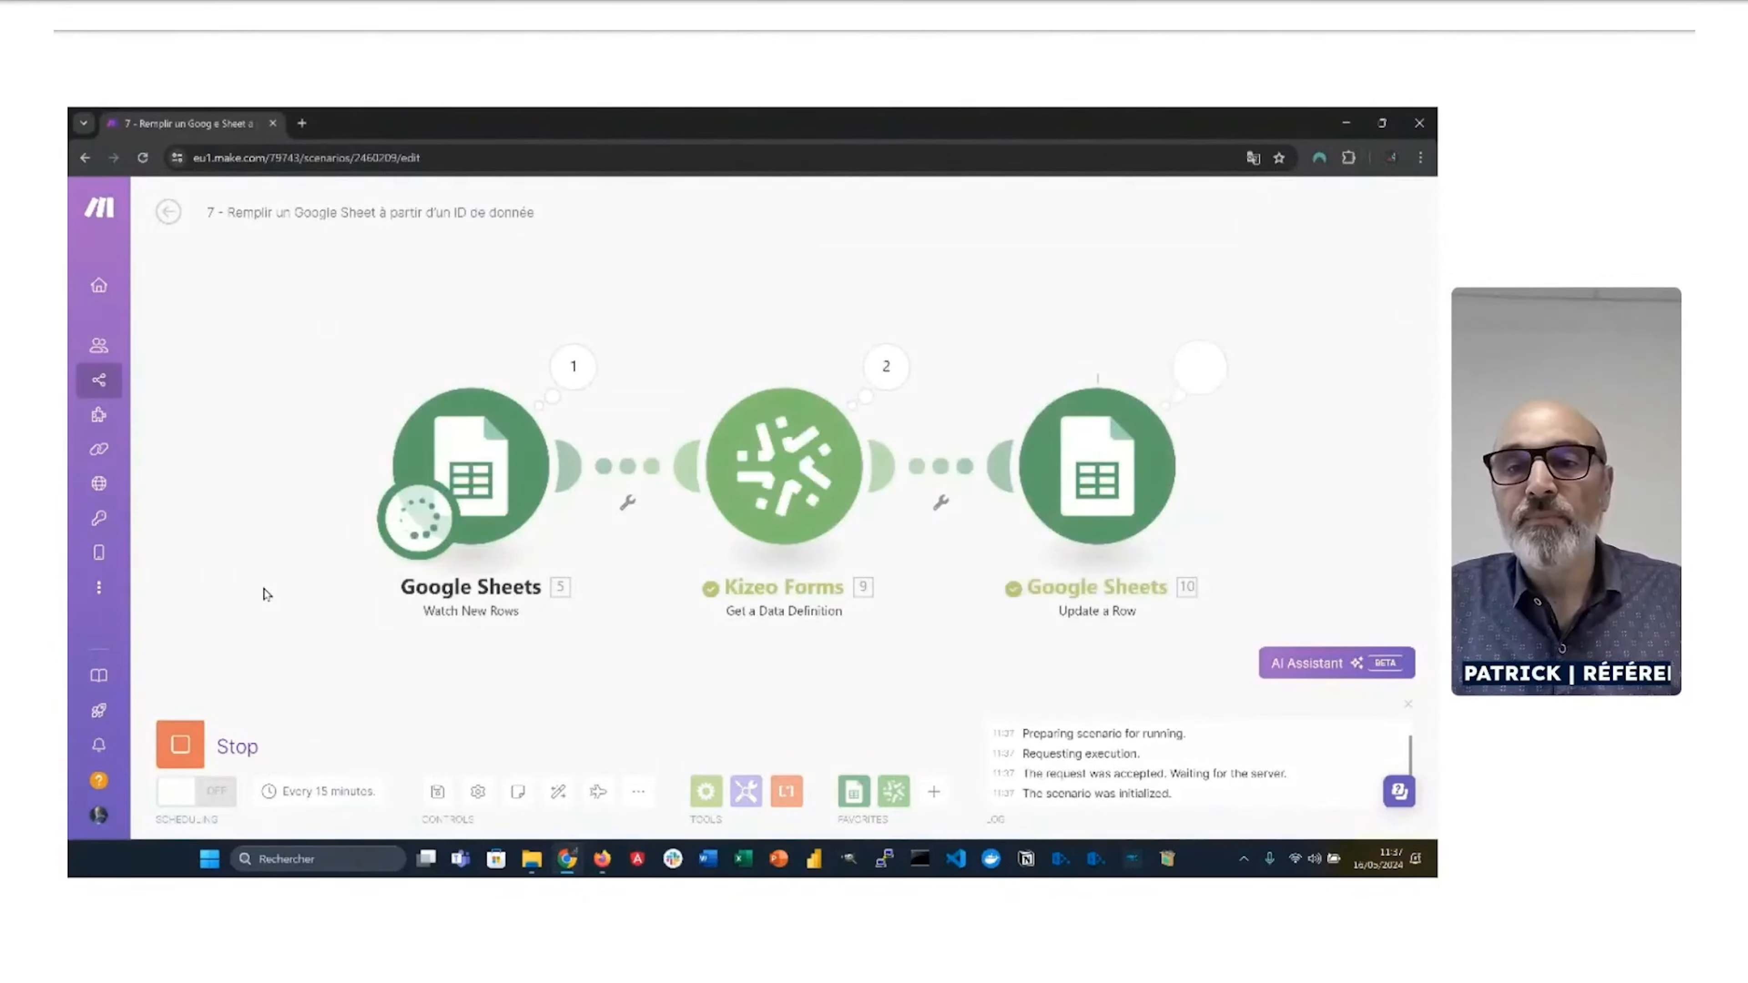
key(alt+Tab)
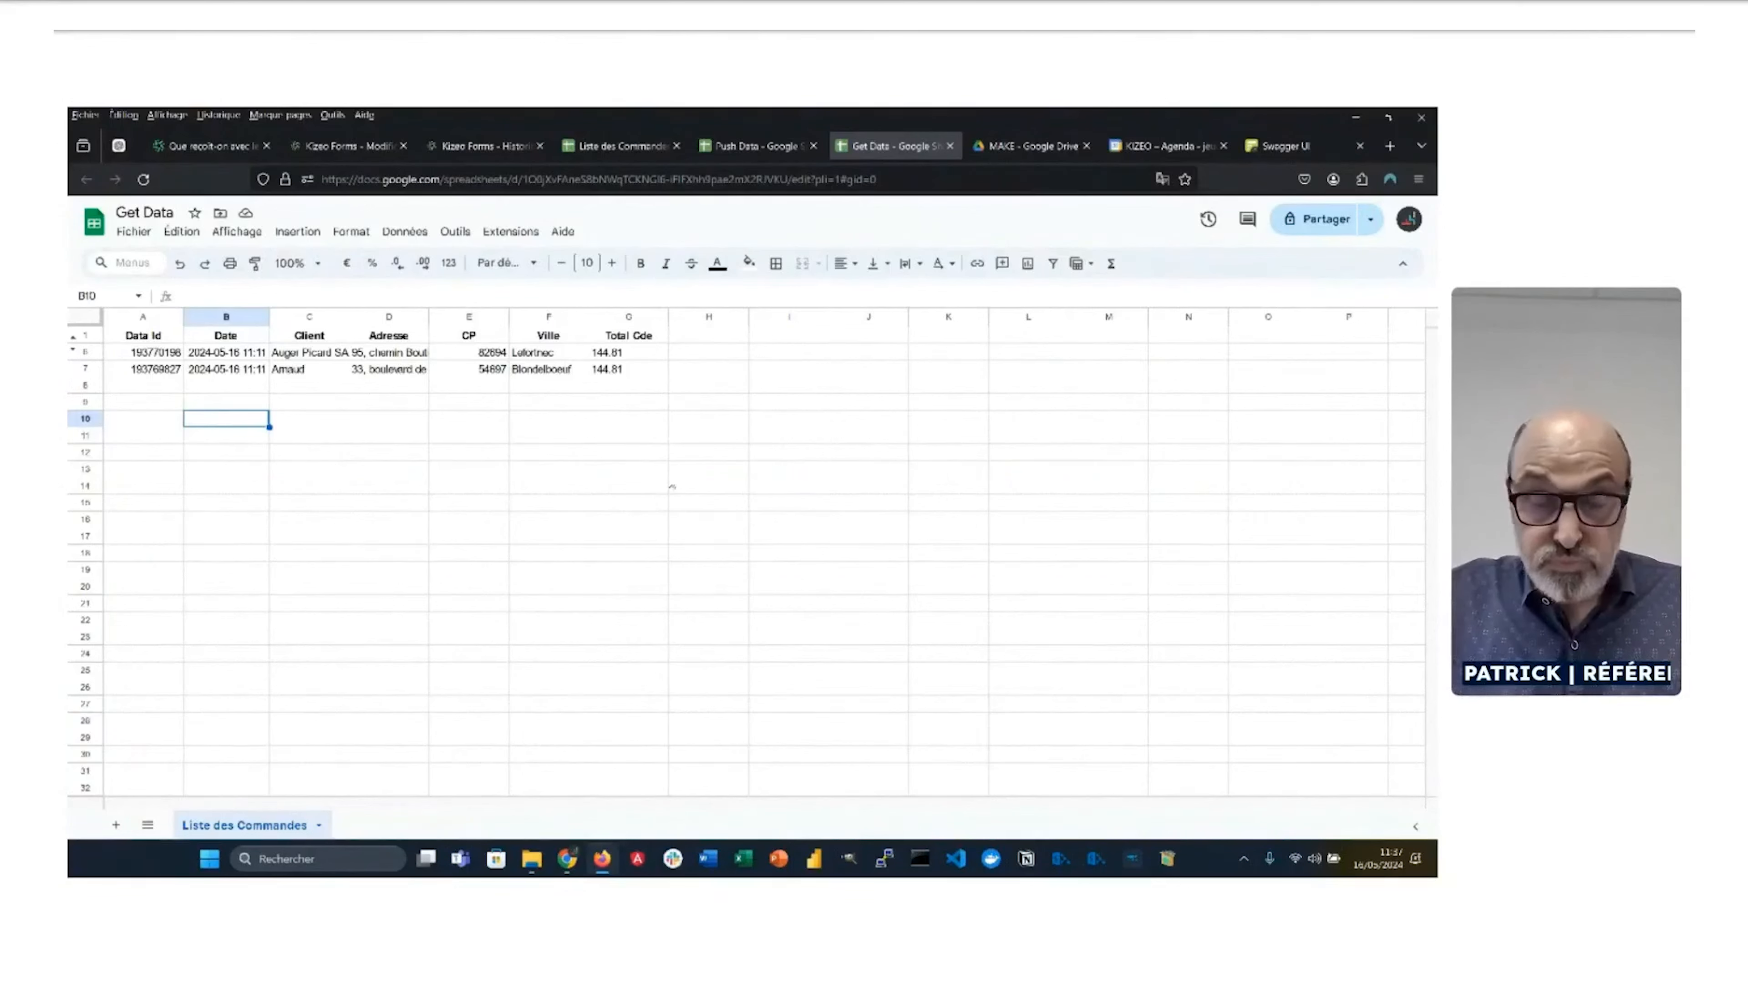
key(alt+Tab)
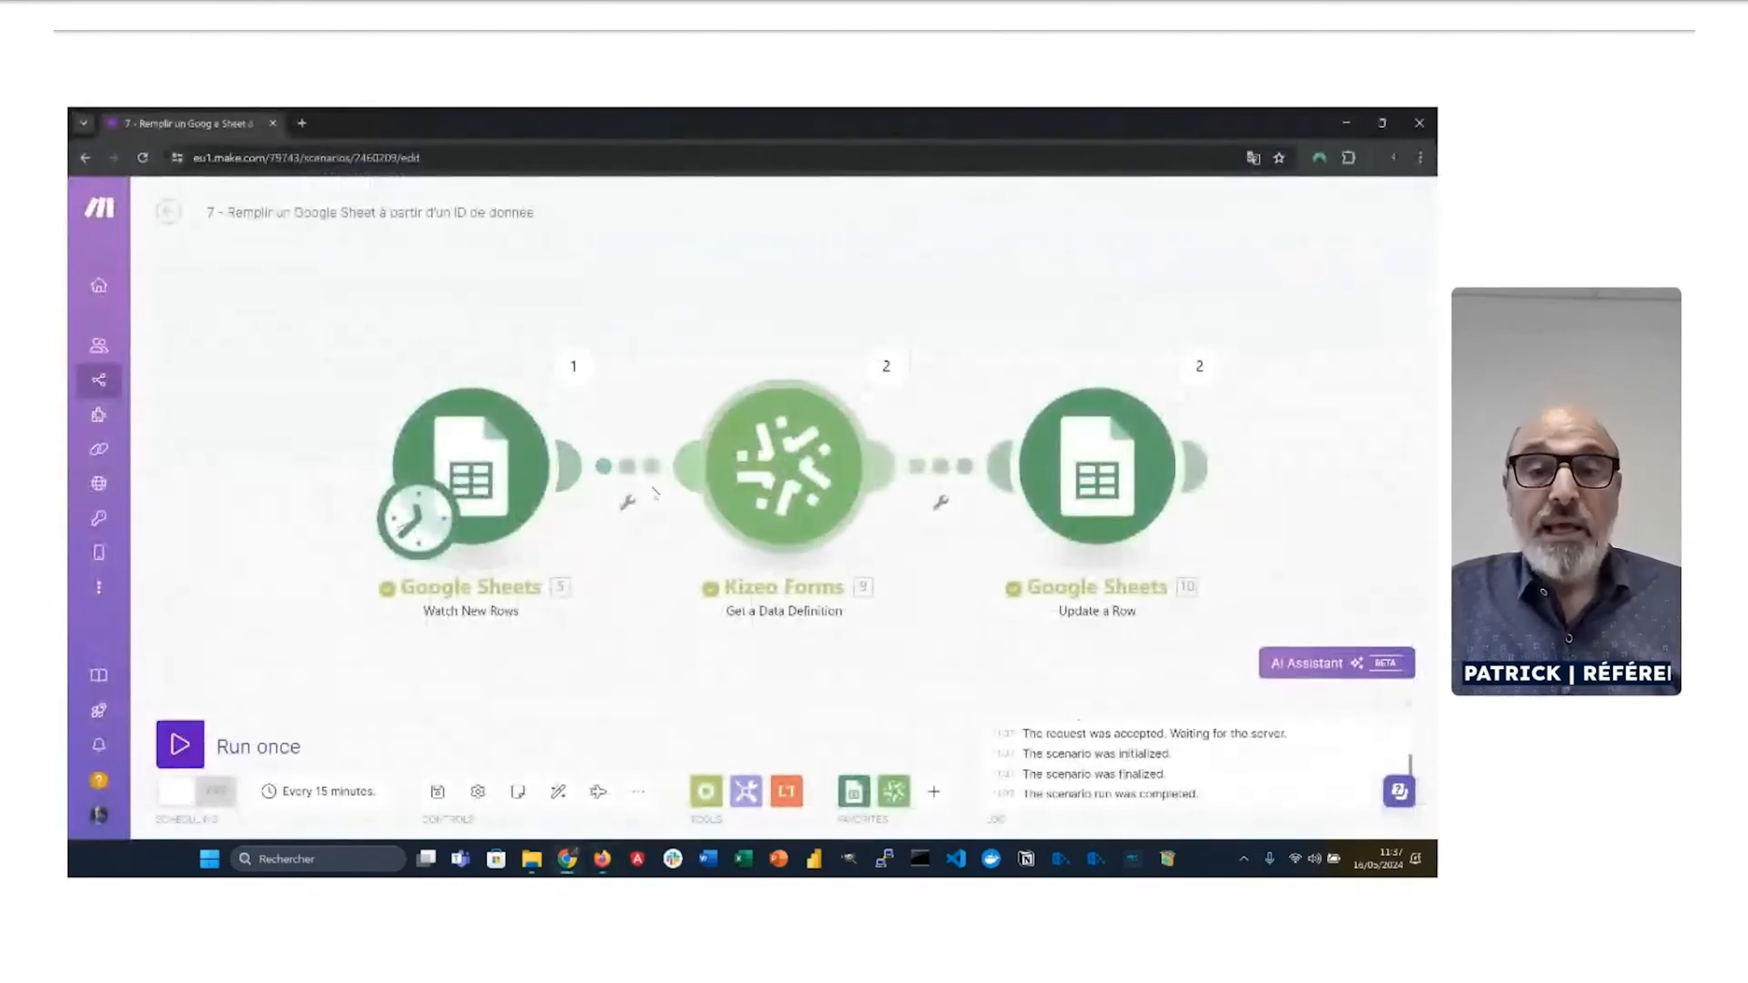
click(499, 459)
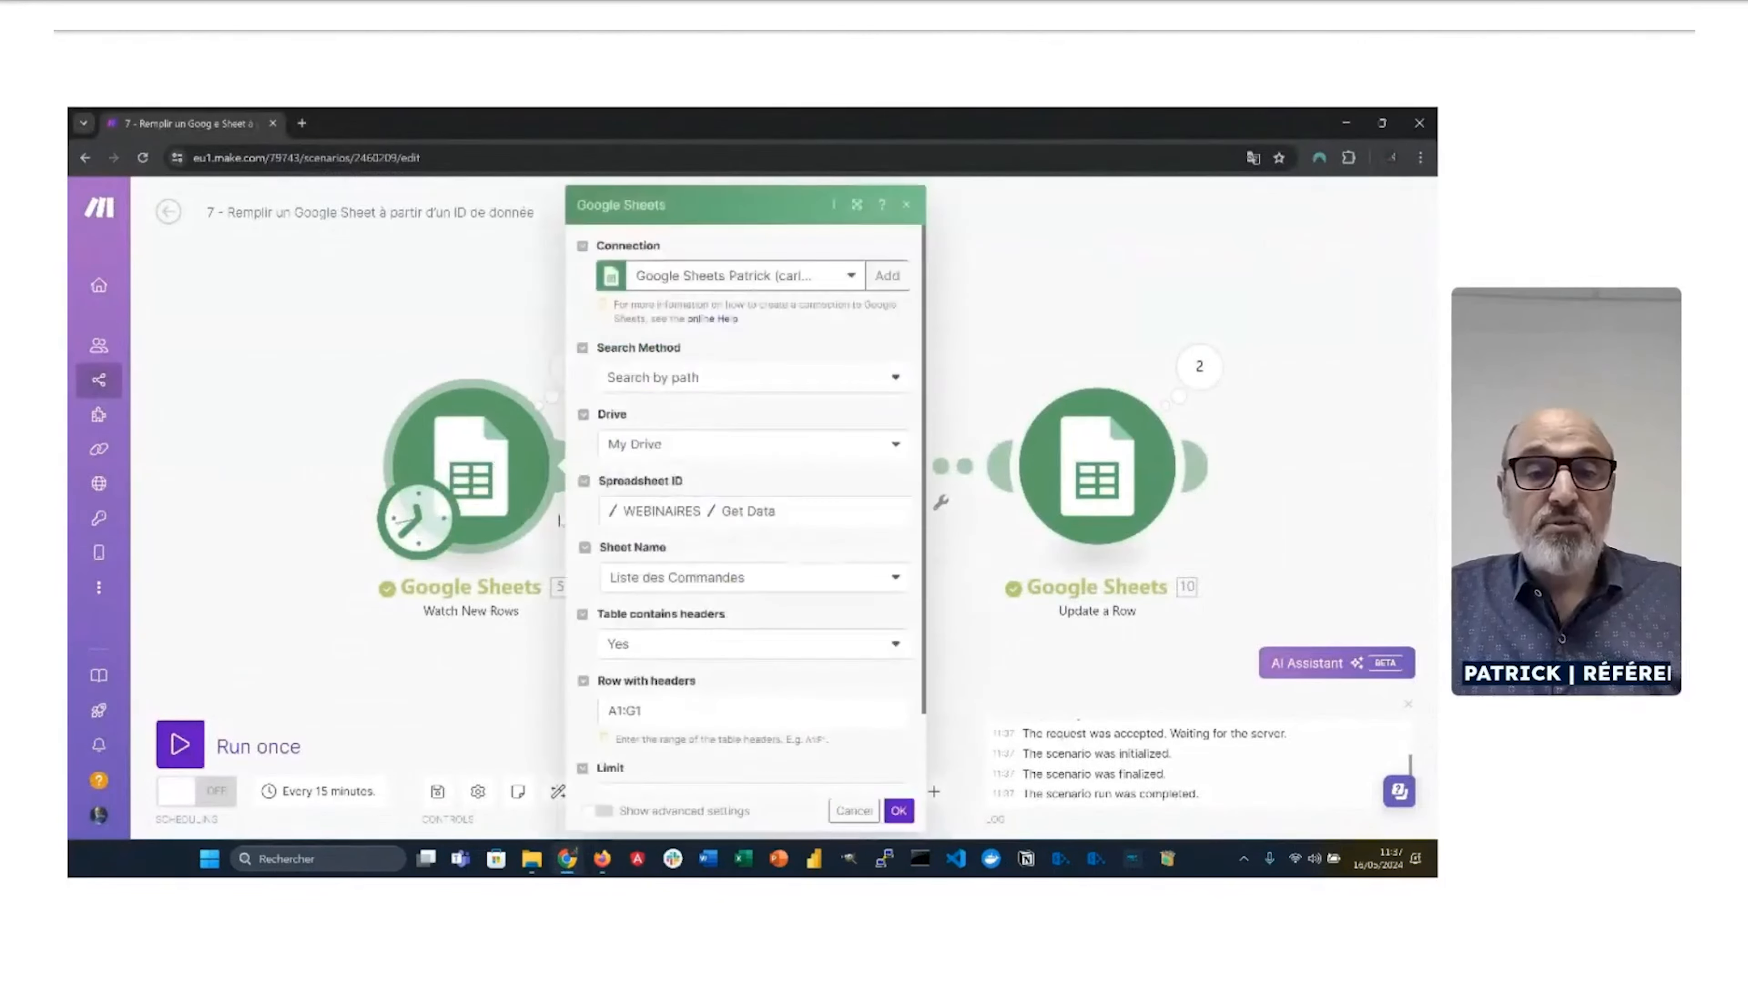
scroll(661, 644, down, 2)
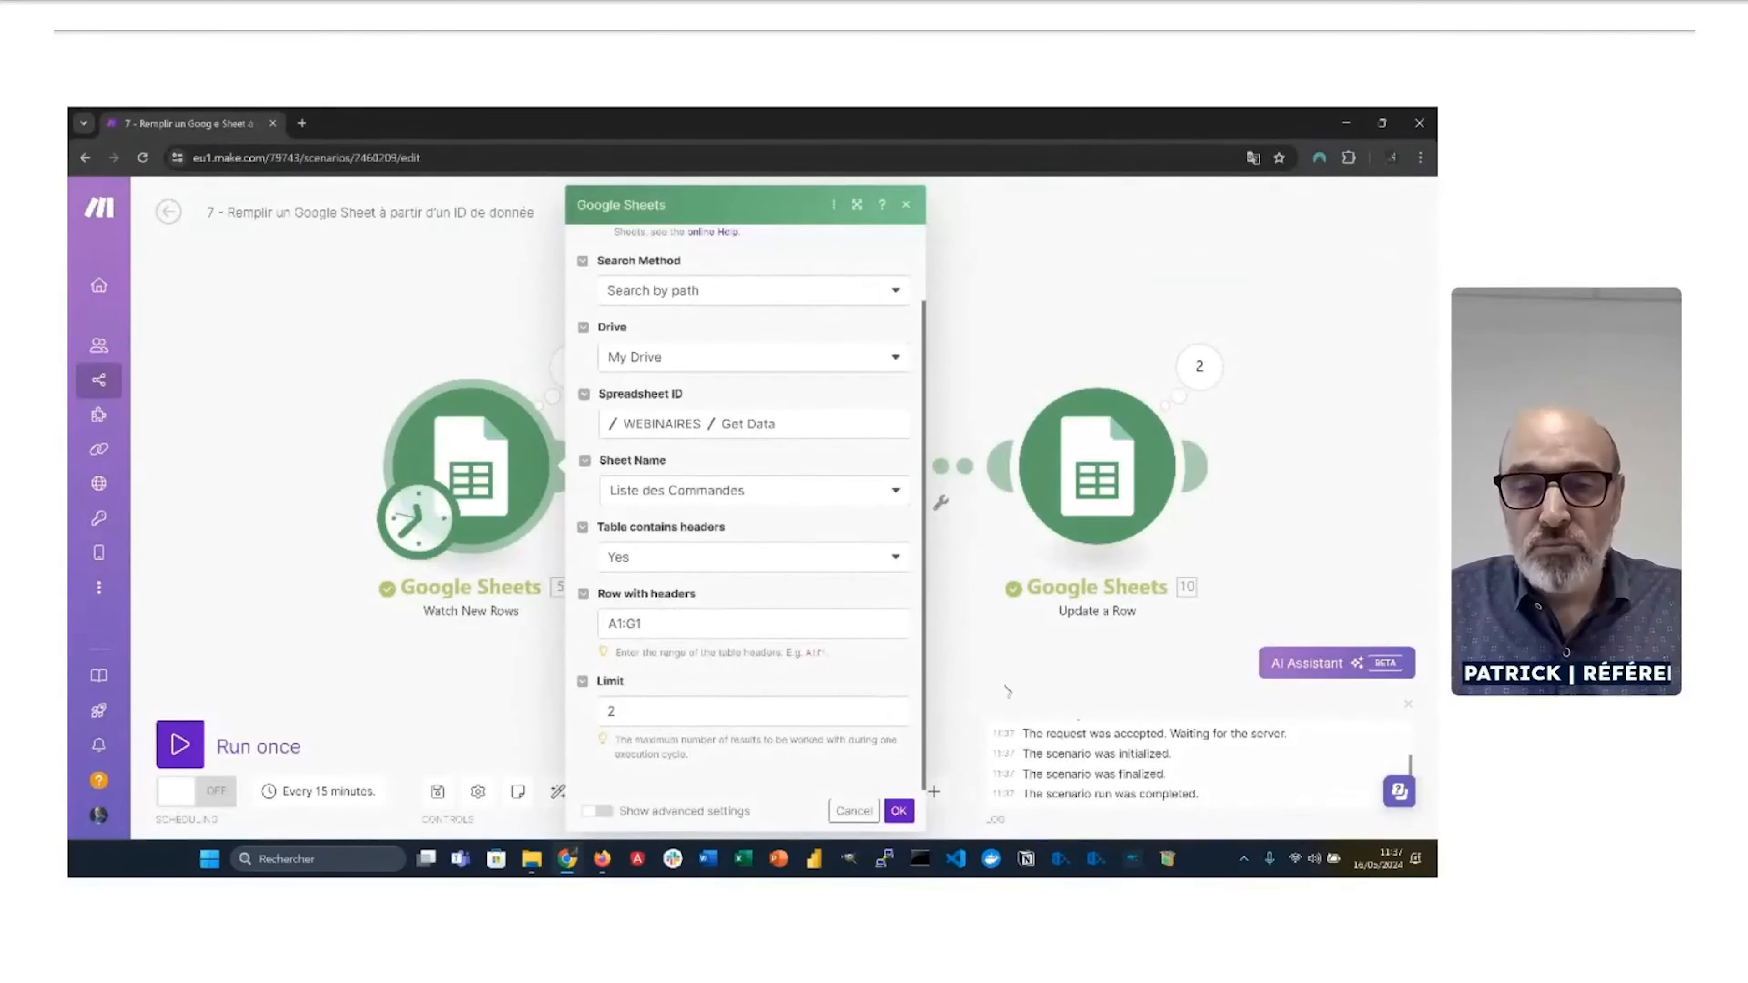
click(1001, 671)
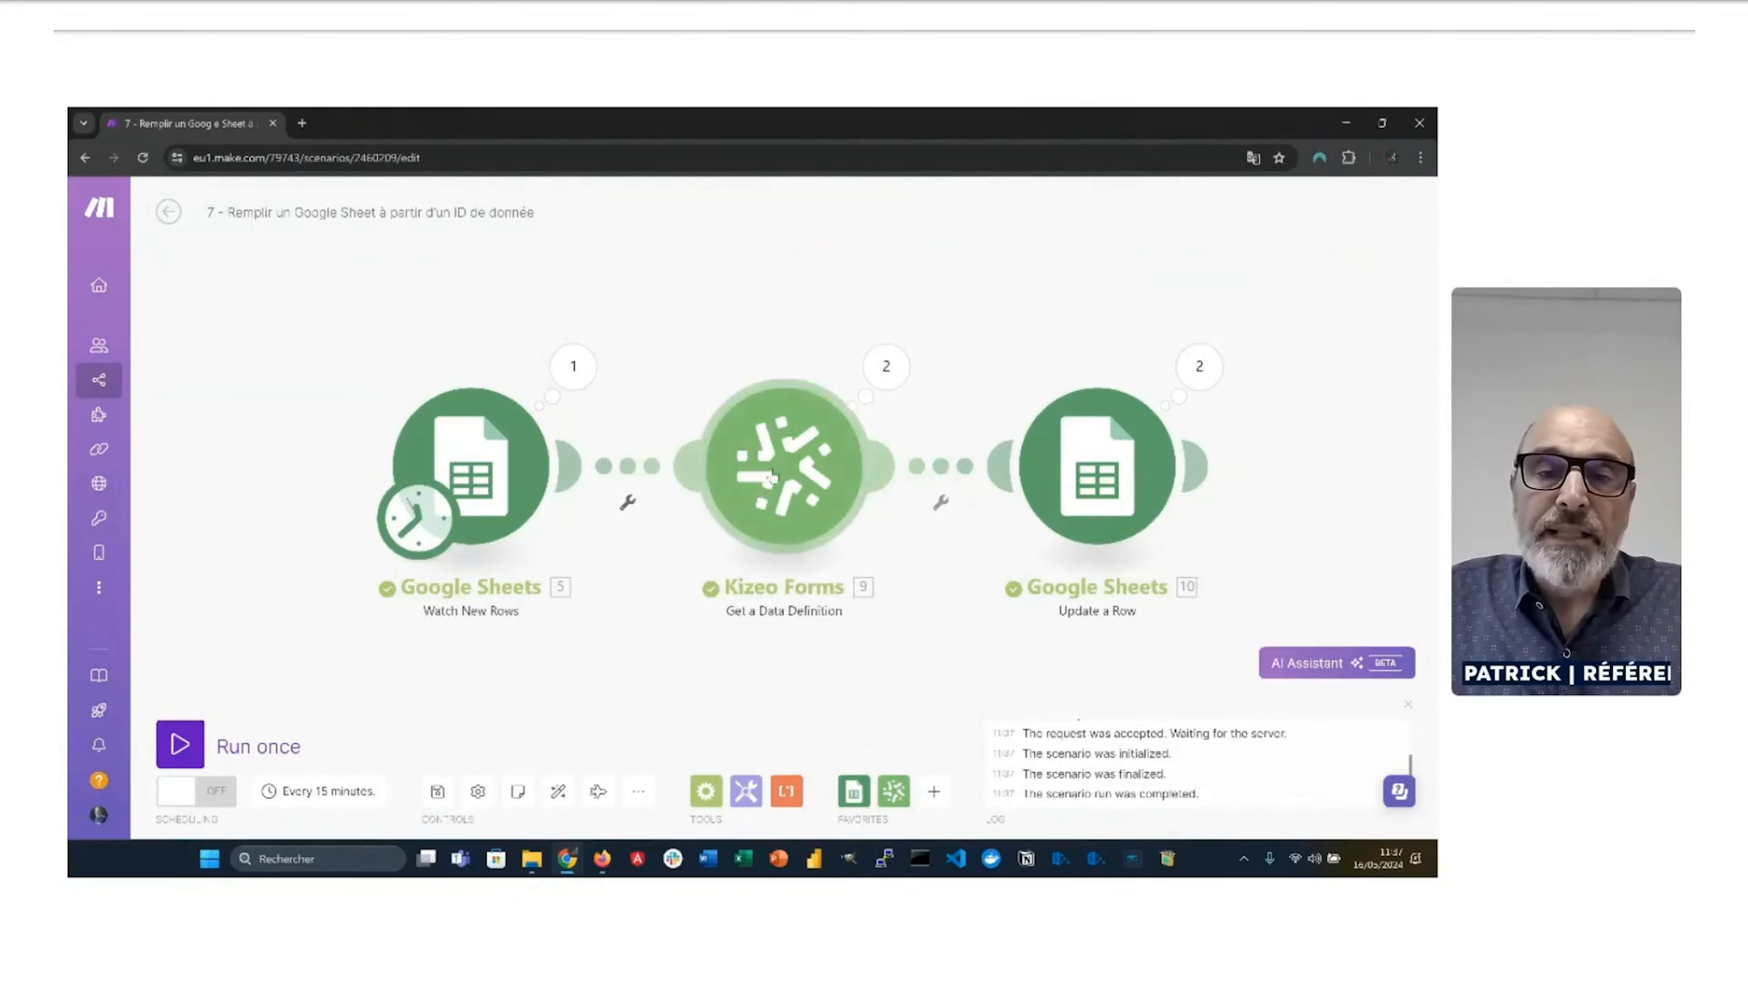
click(888, 367)
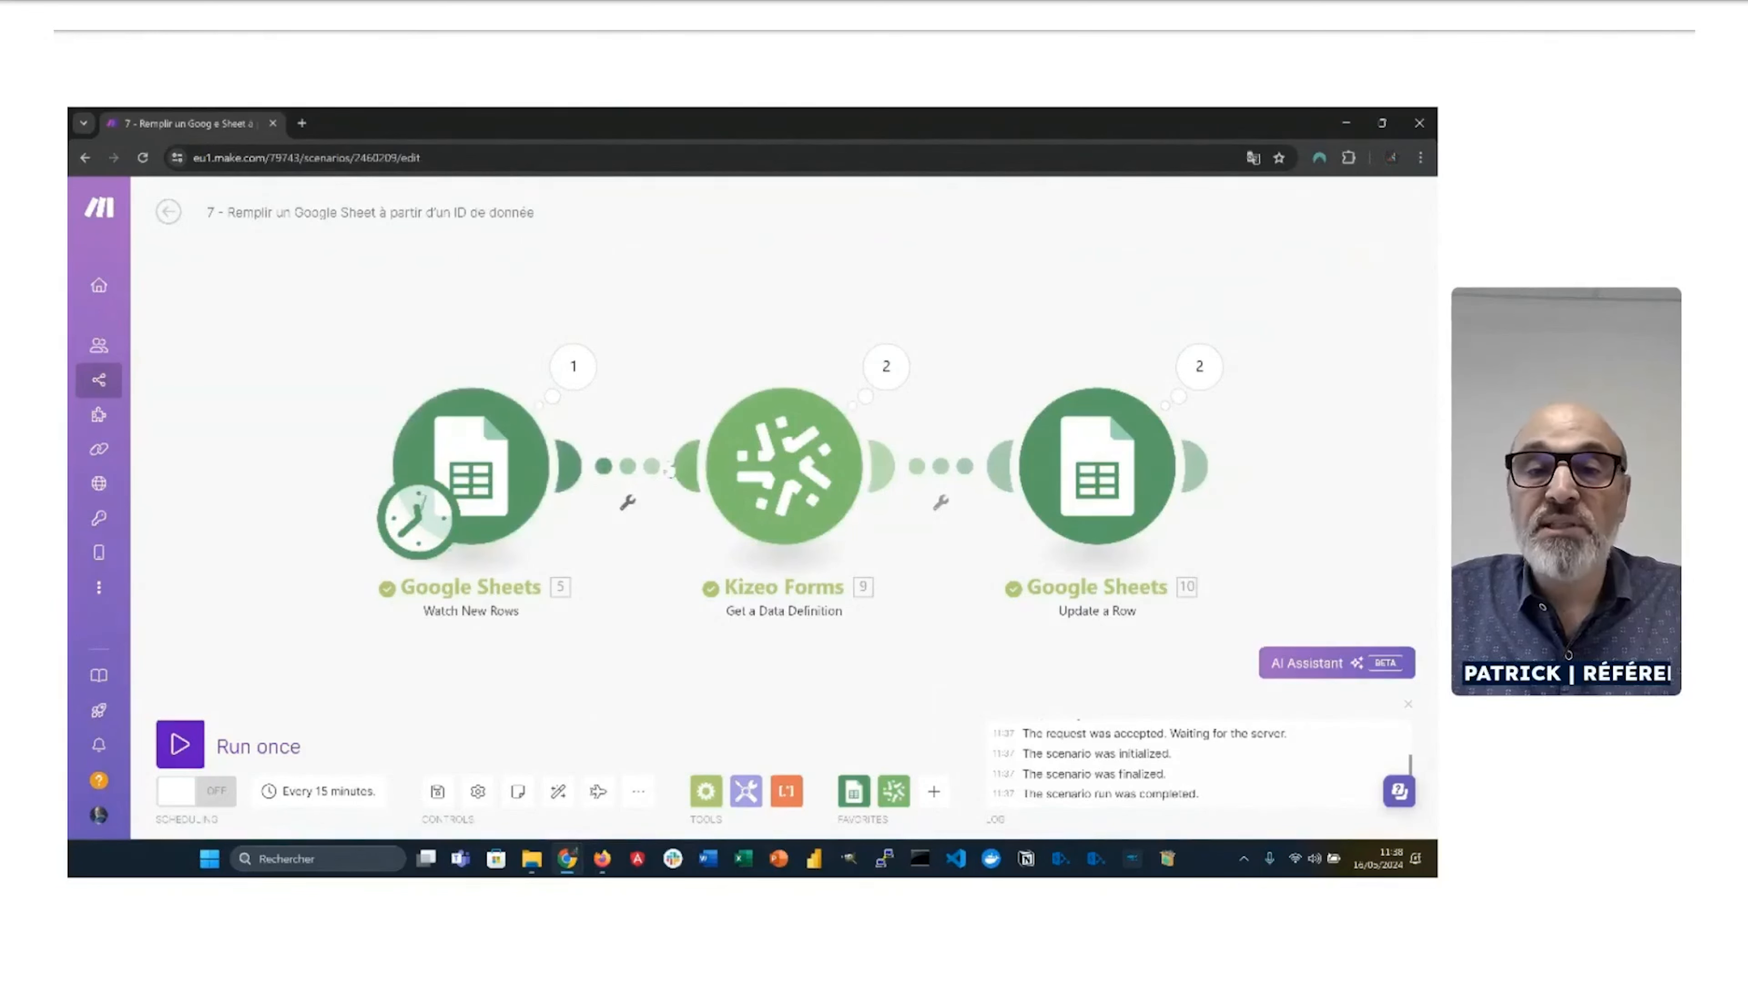
click(775, 470)
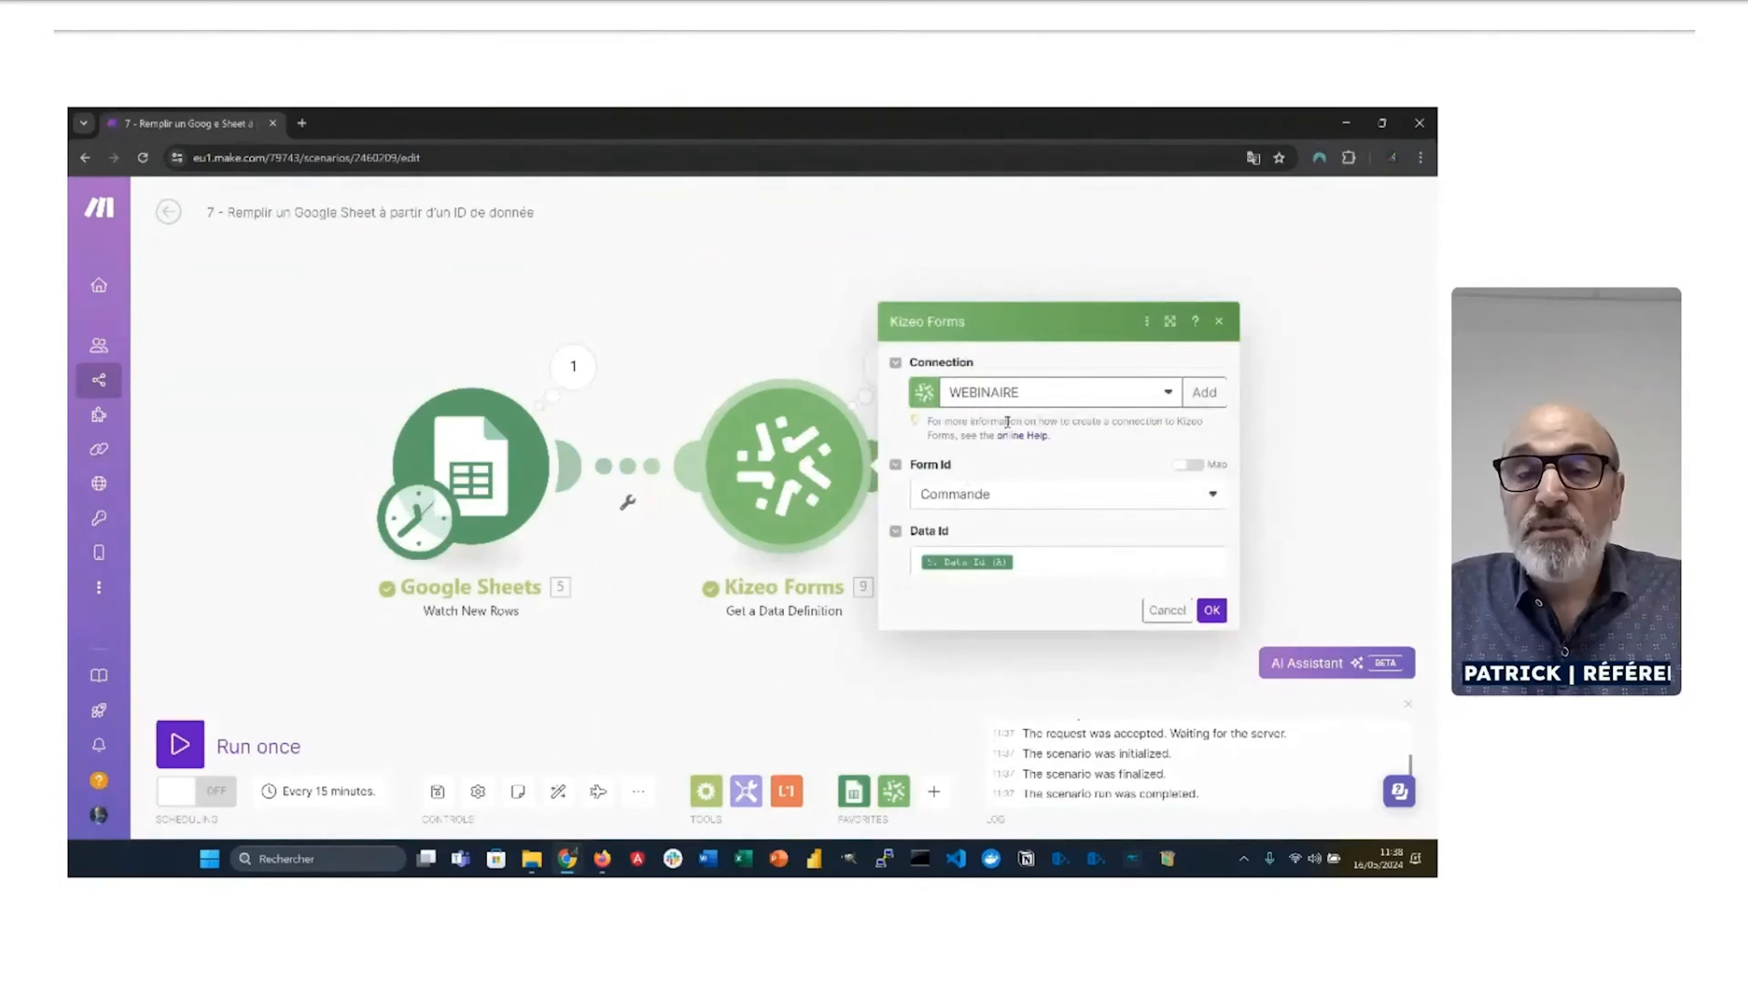
click(1031, 564)
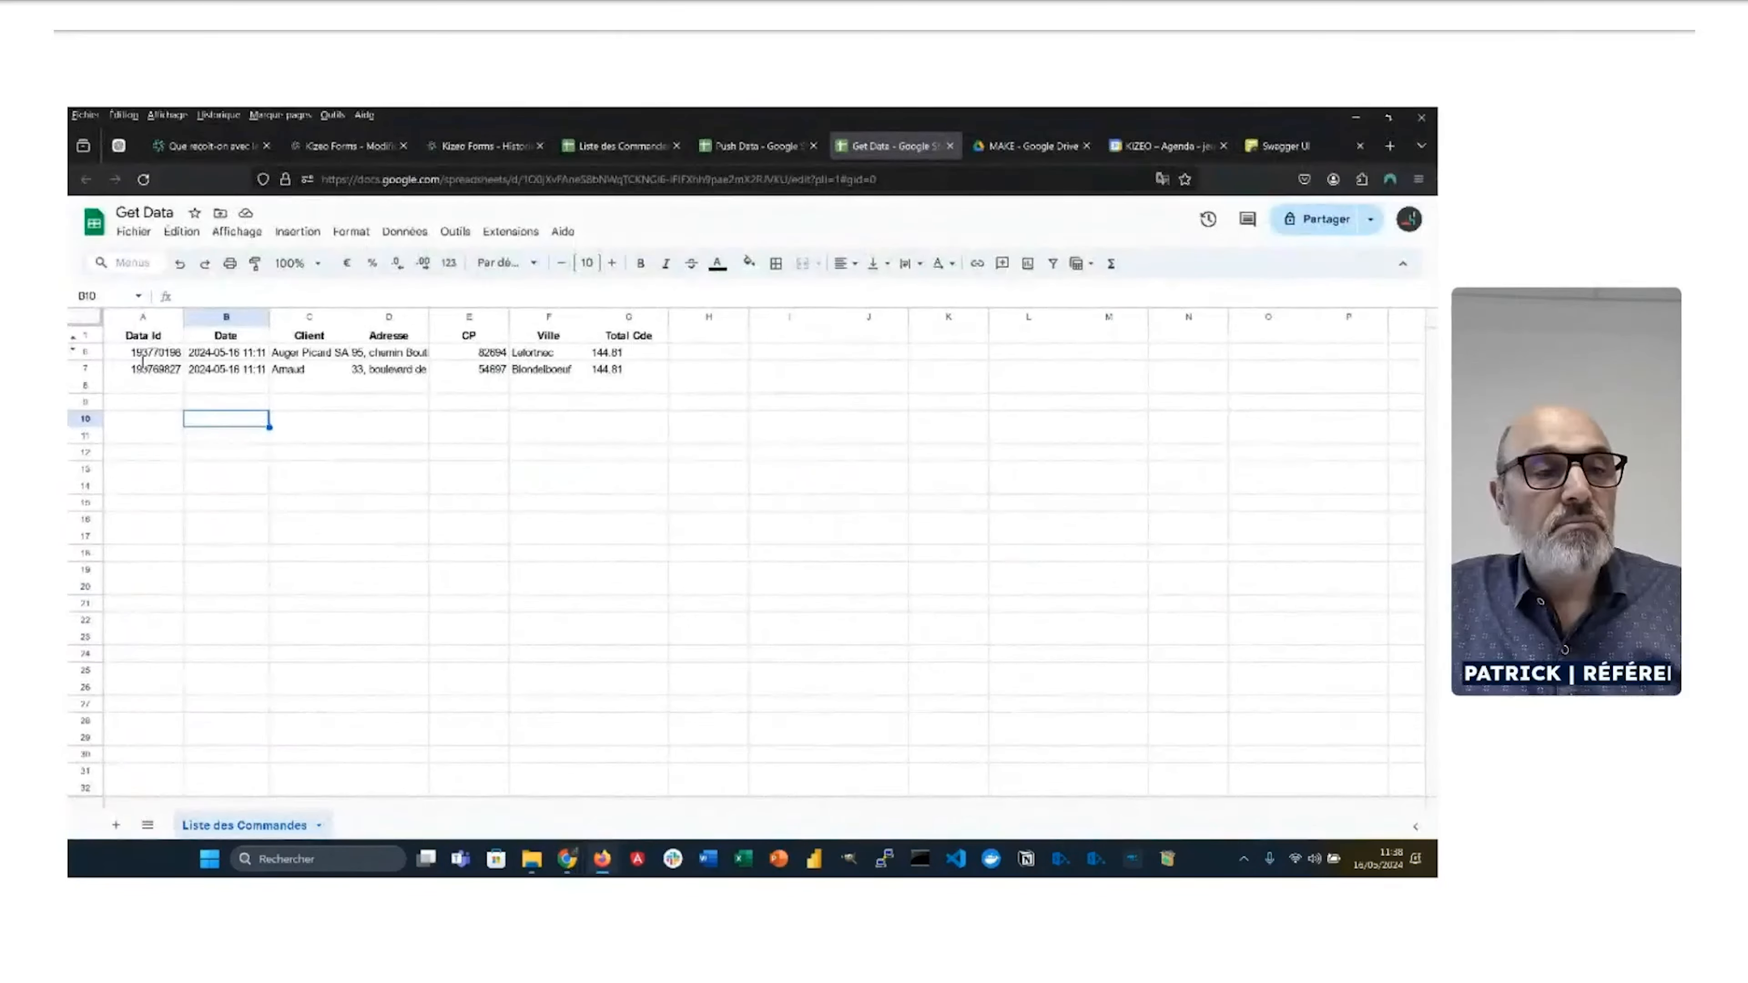
click(144, 358)
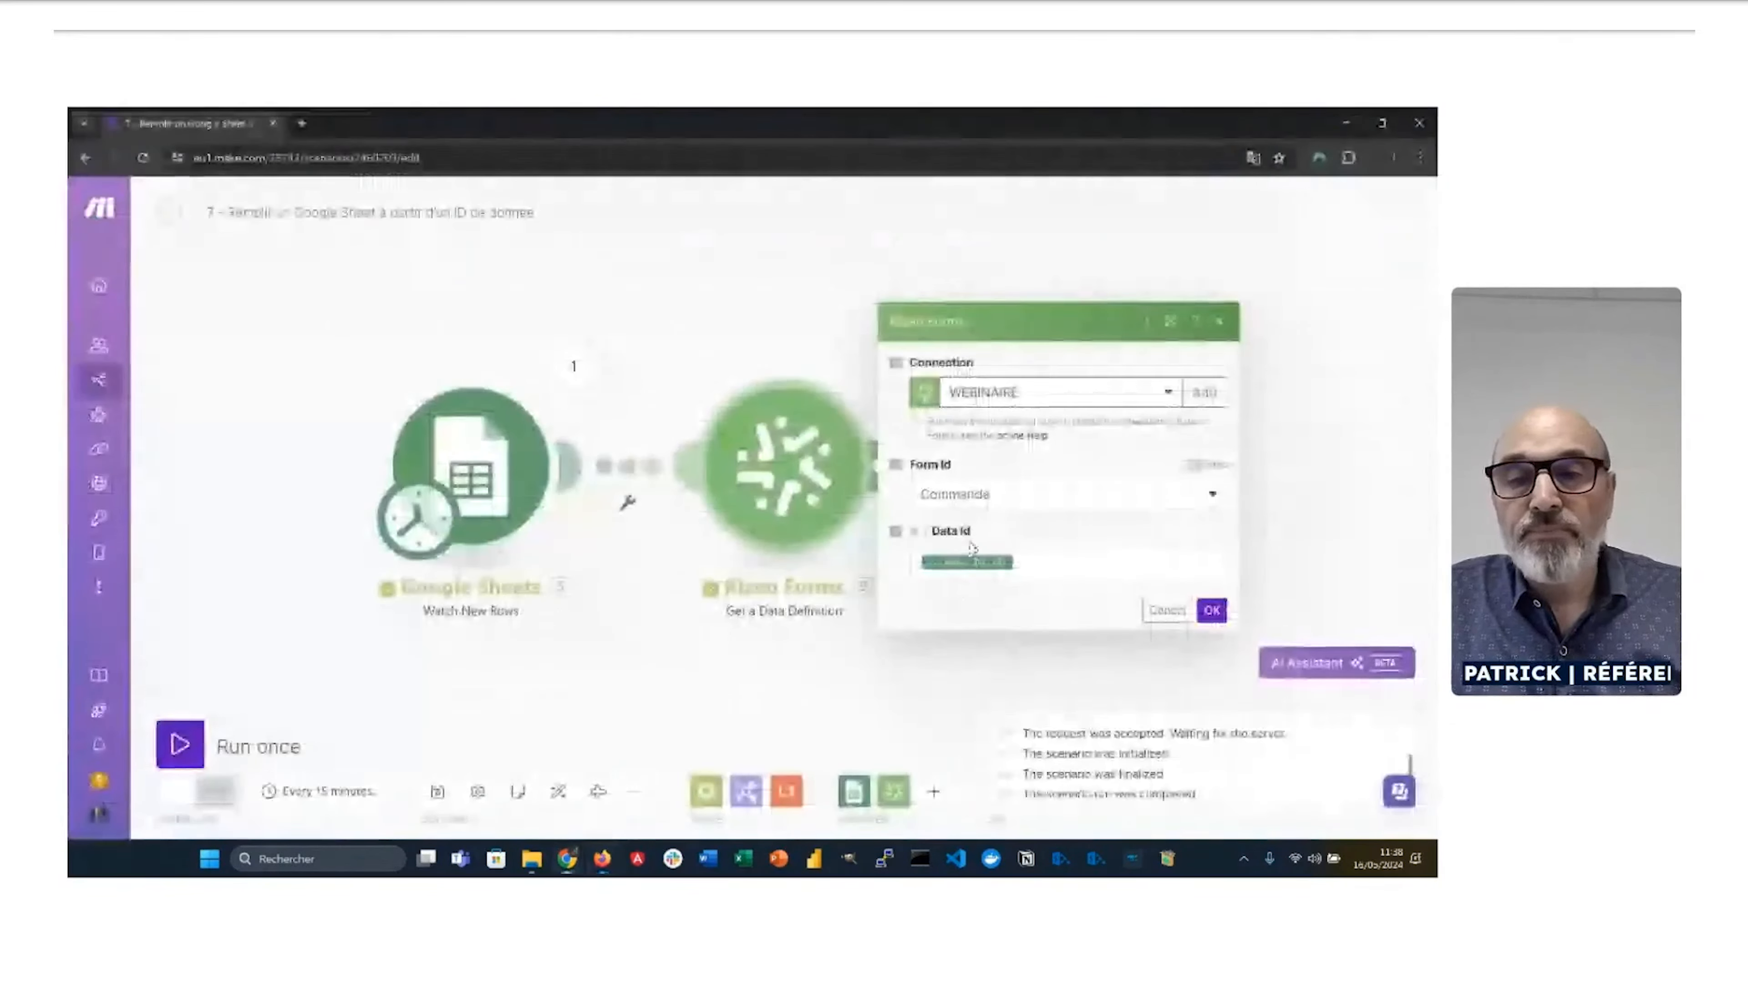
click(1064, 568)
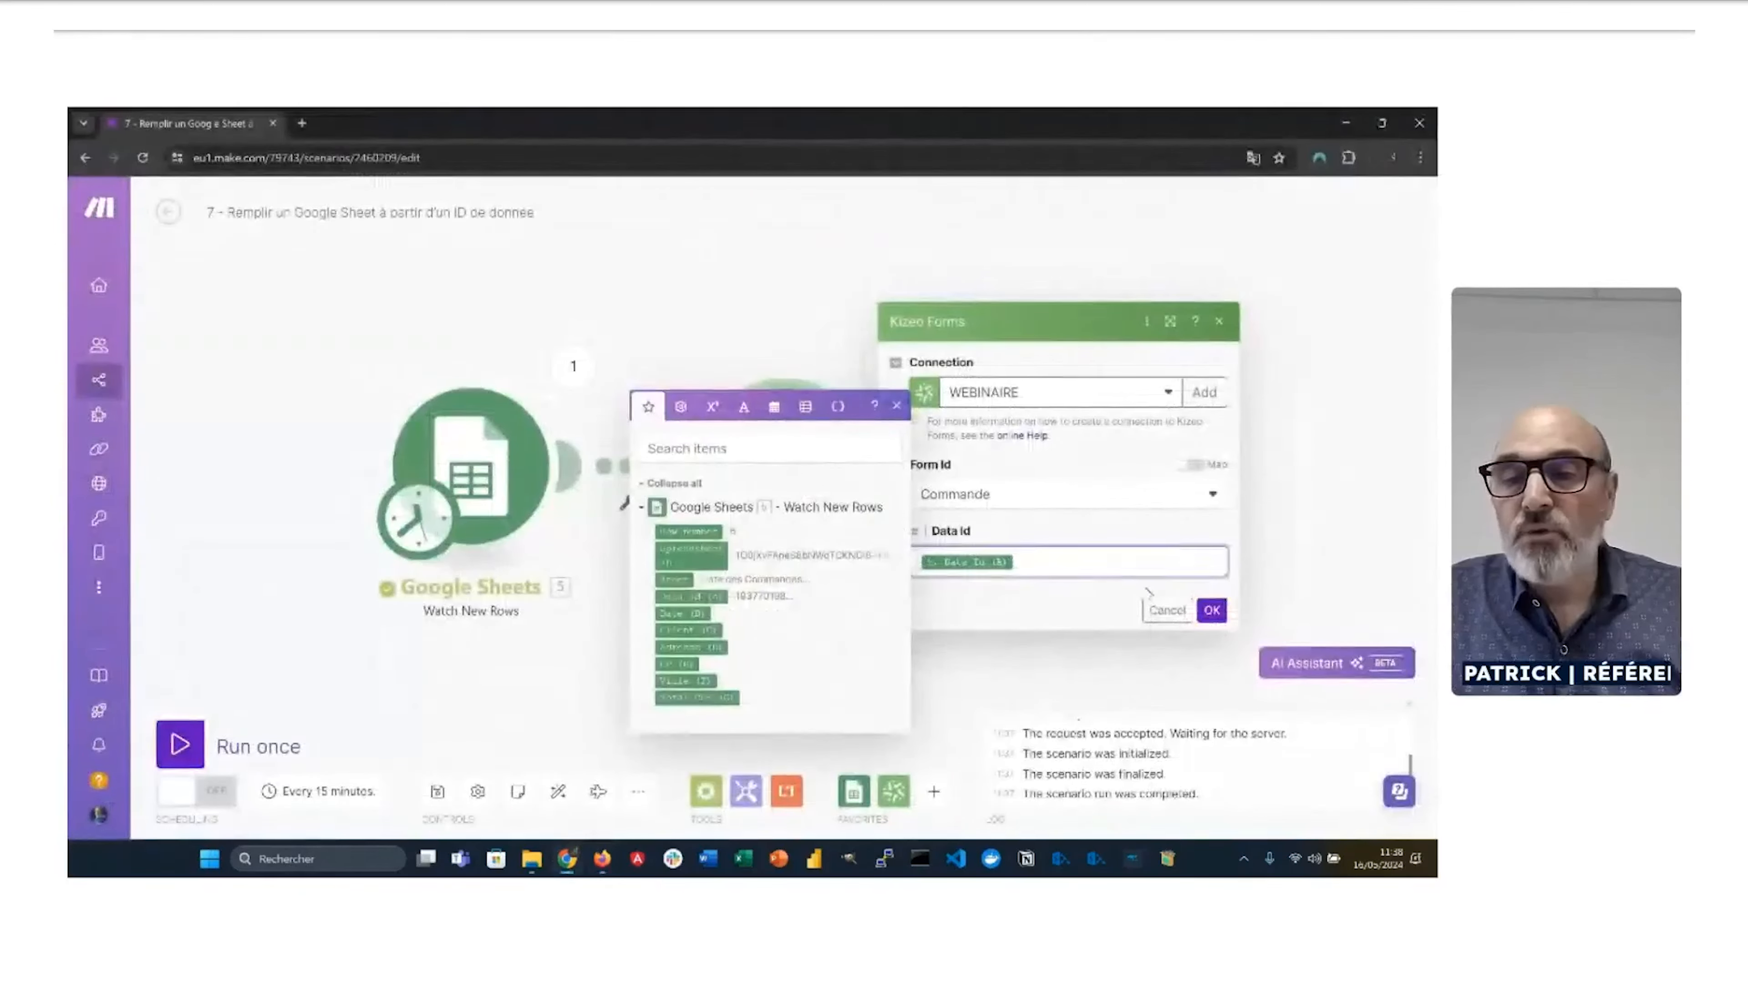
click(1155, 613)
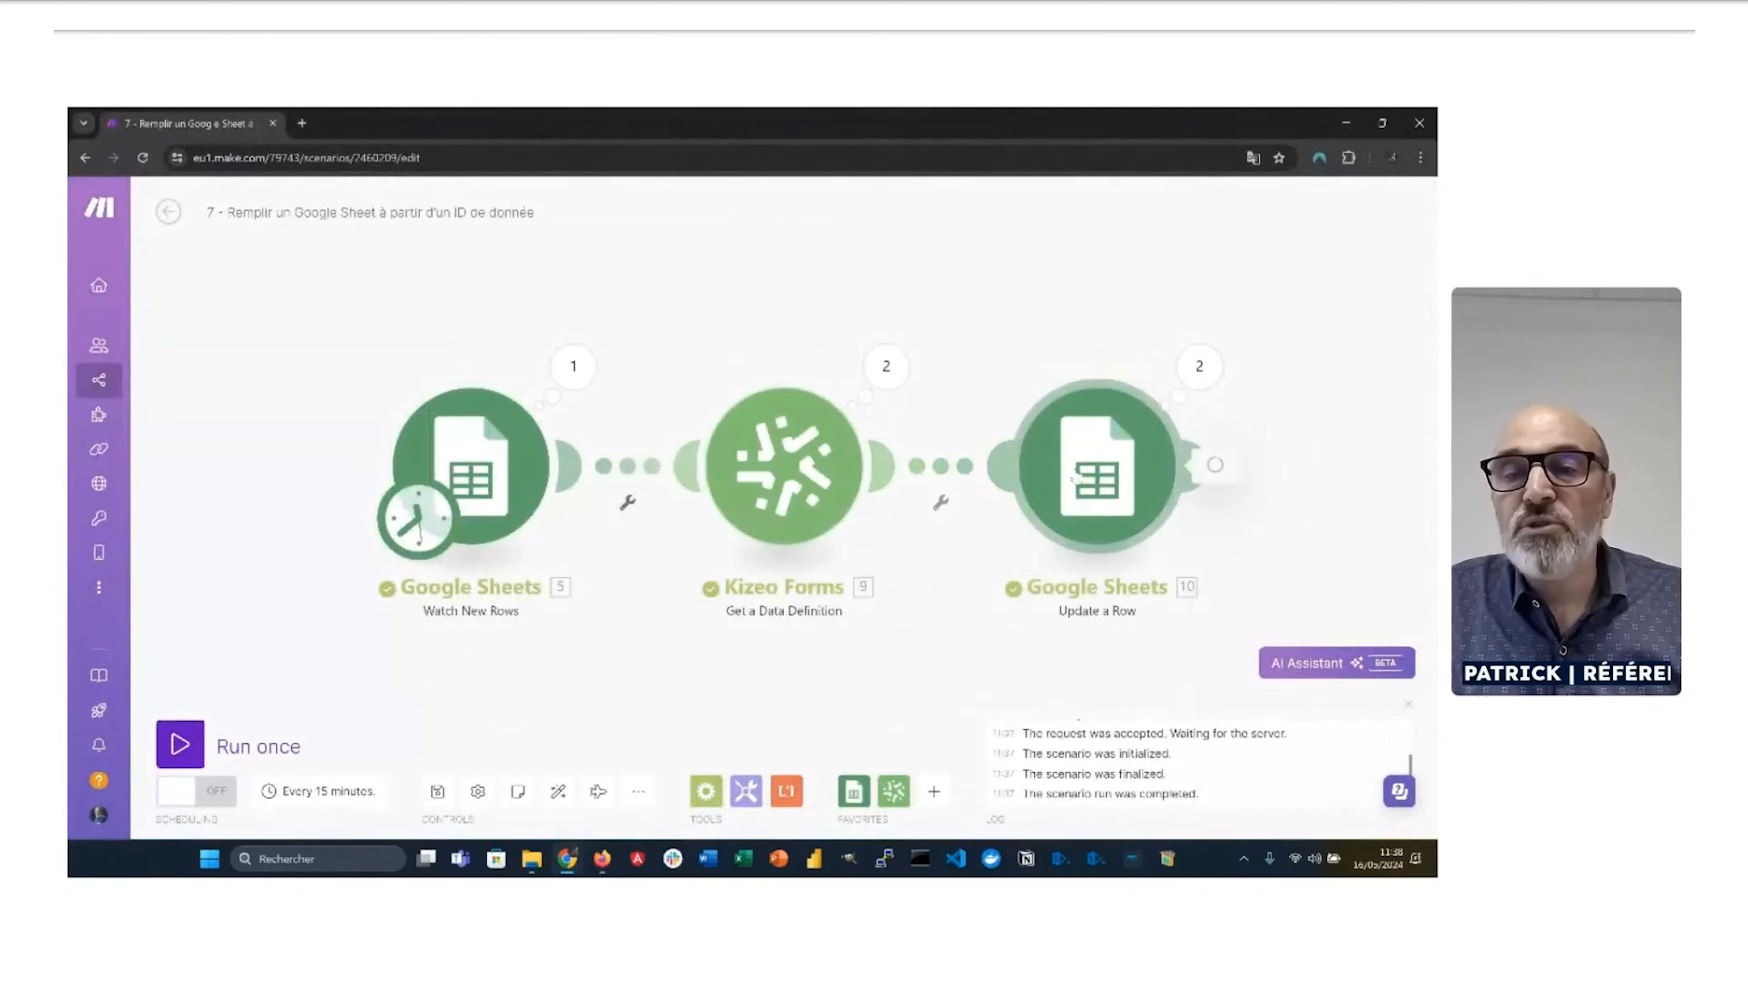
click(1037, 496)
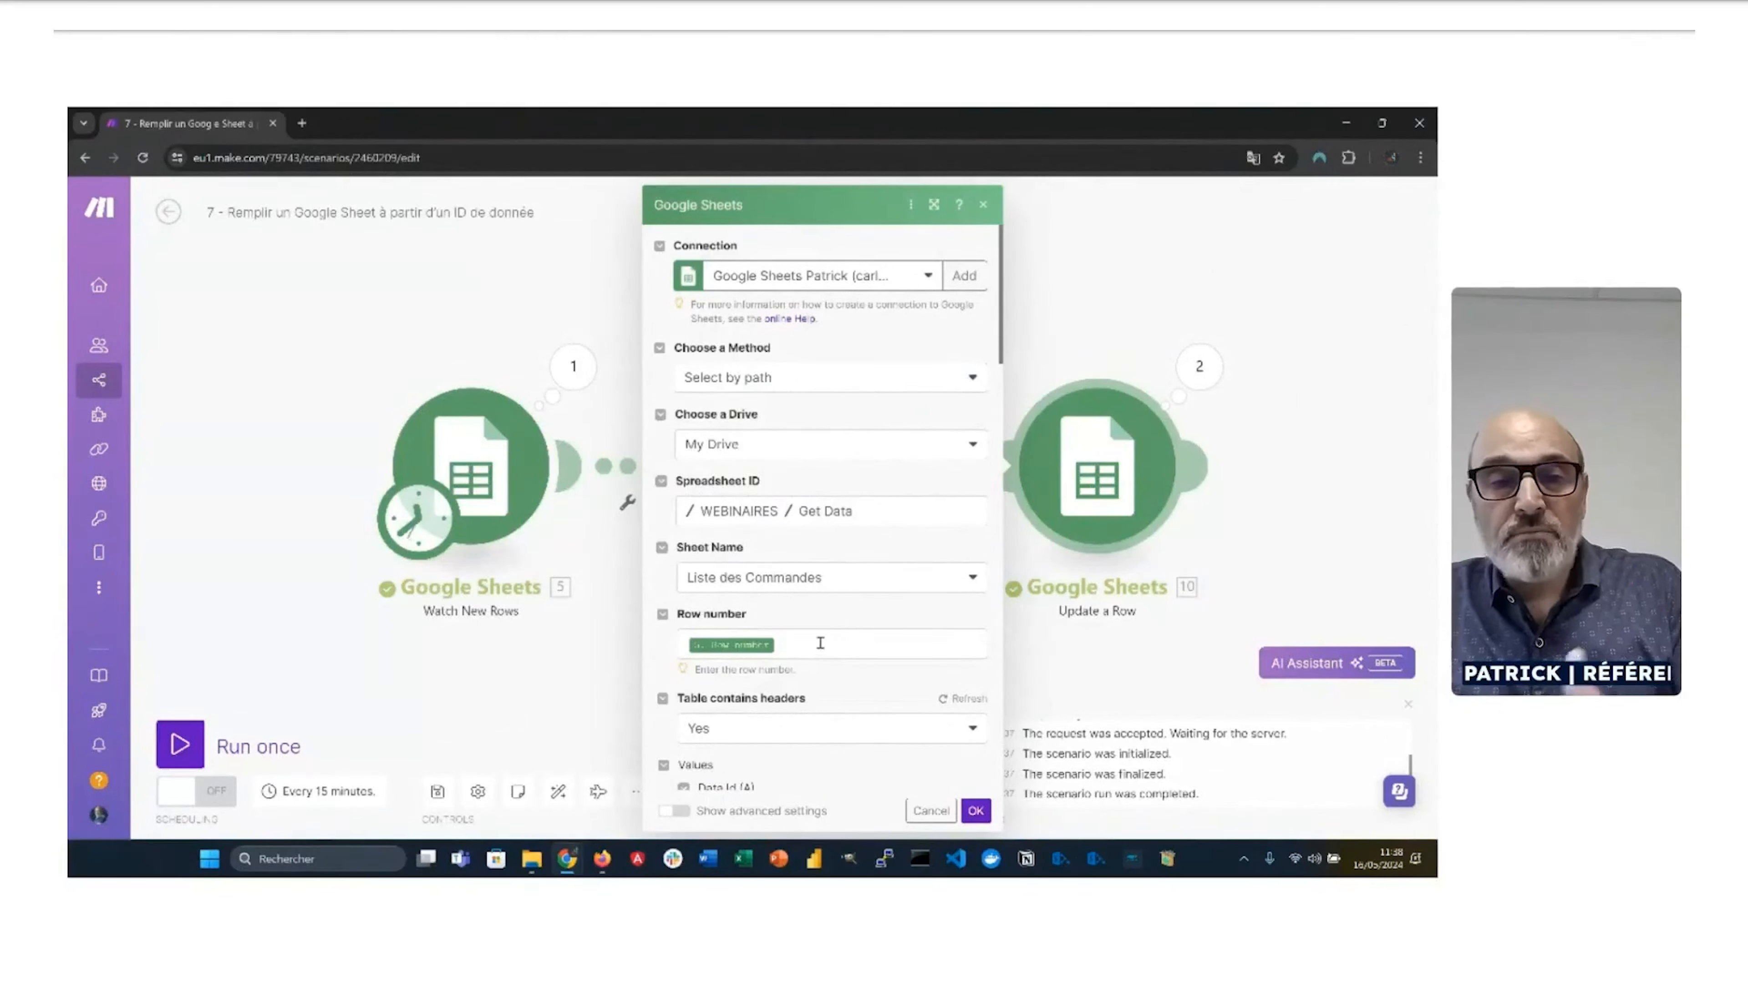
click(820, 644)
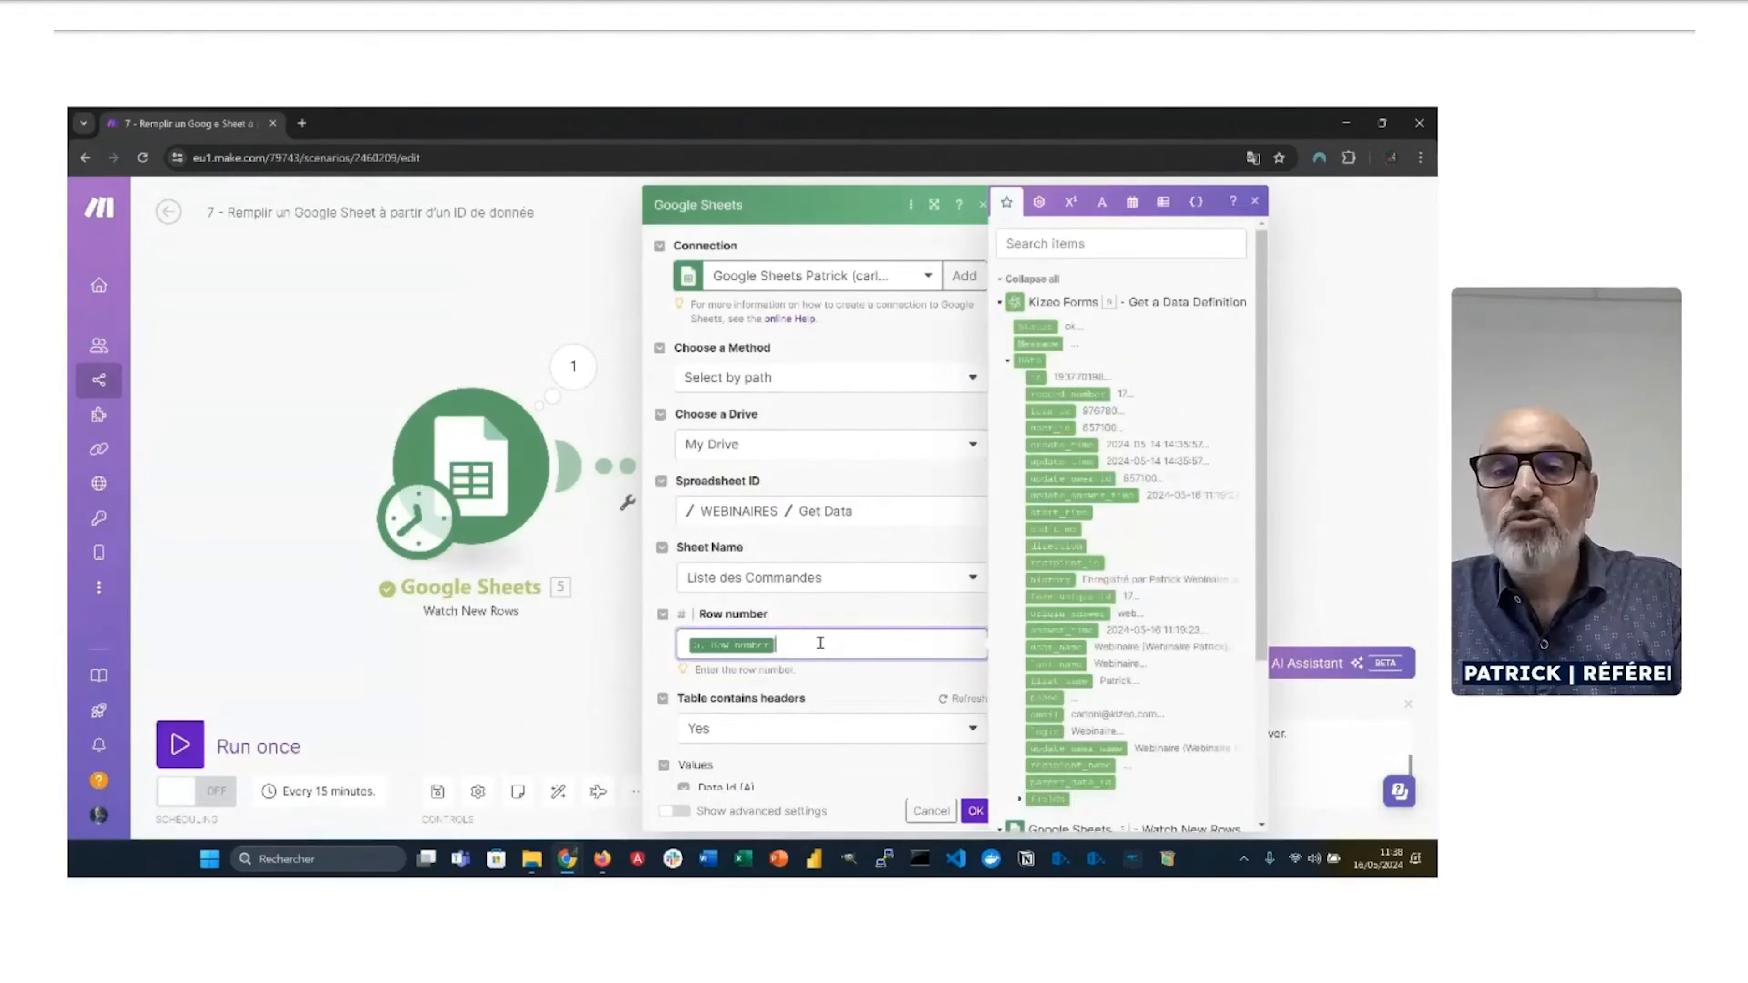
scroll(1060, 667, down, 3)
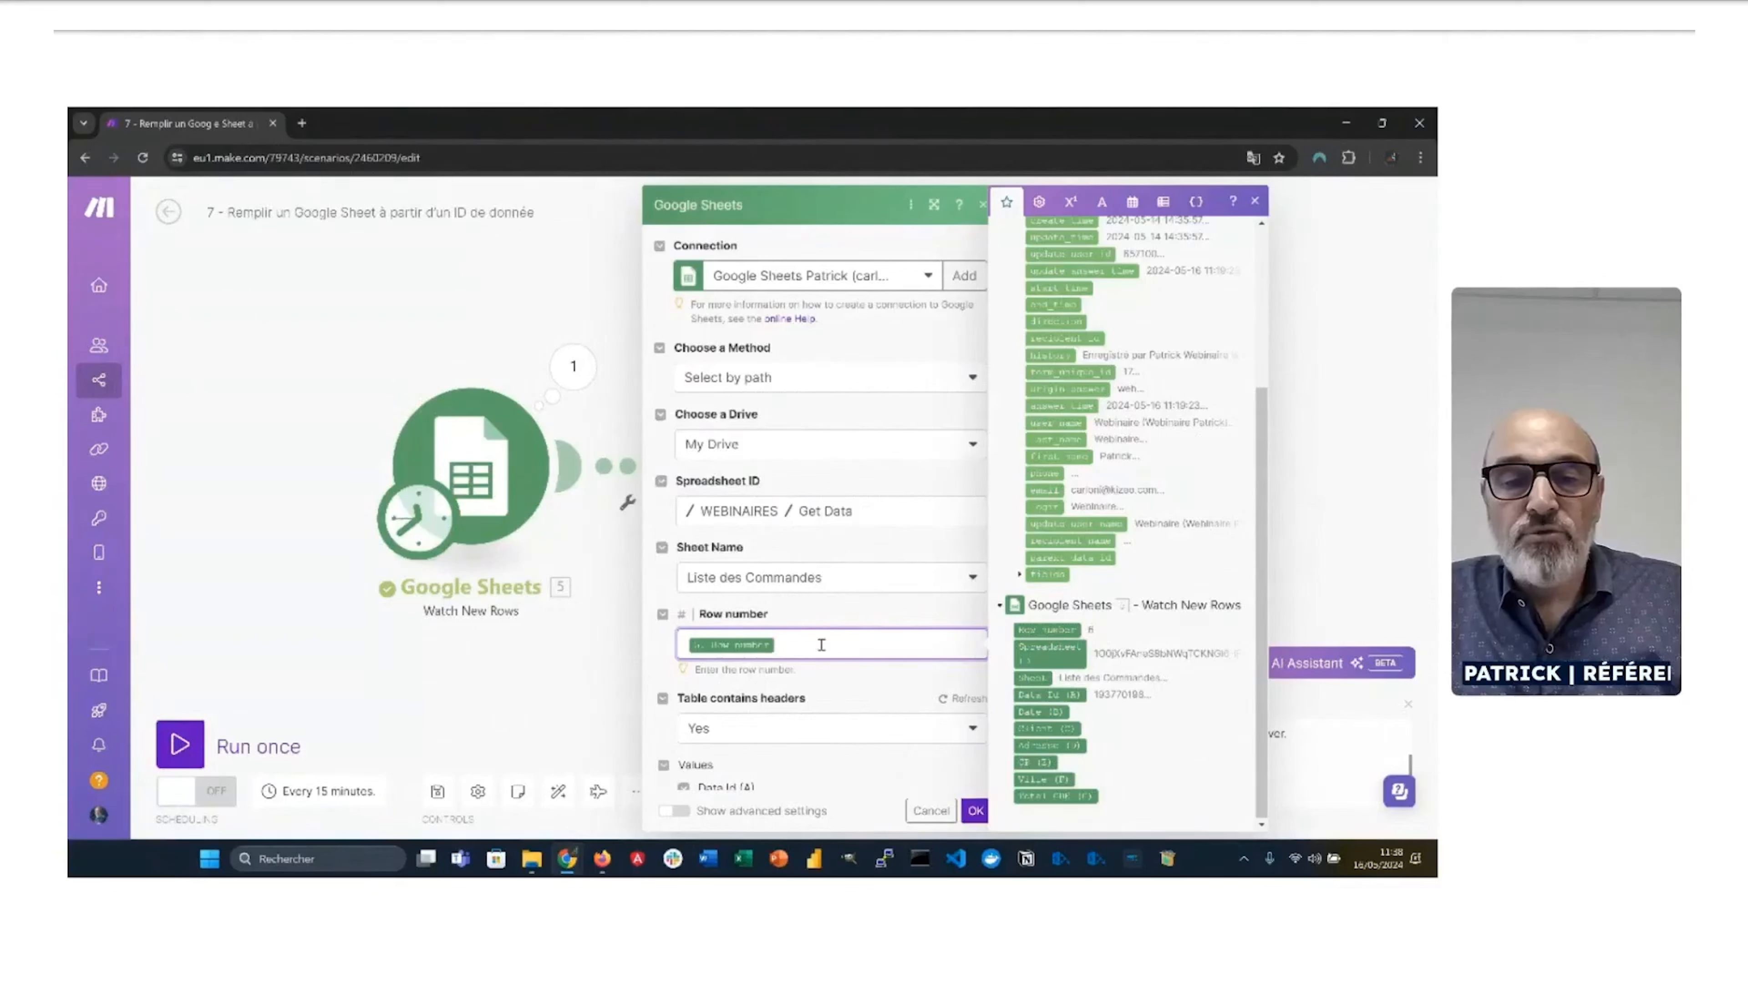
scroll(821, 645, down, 8)
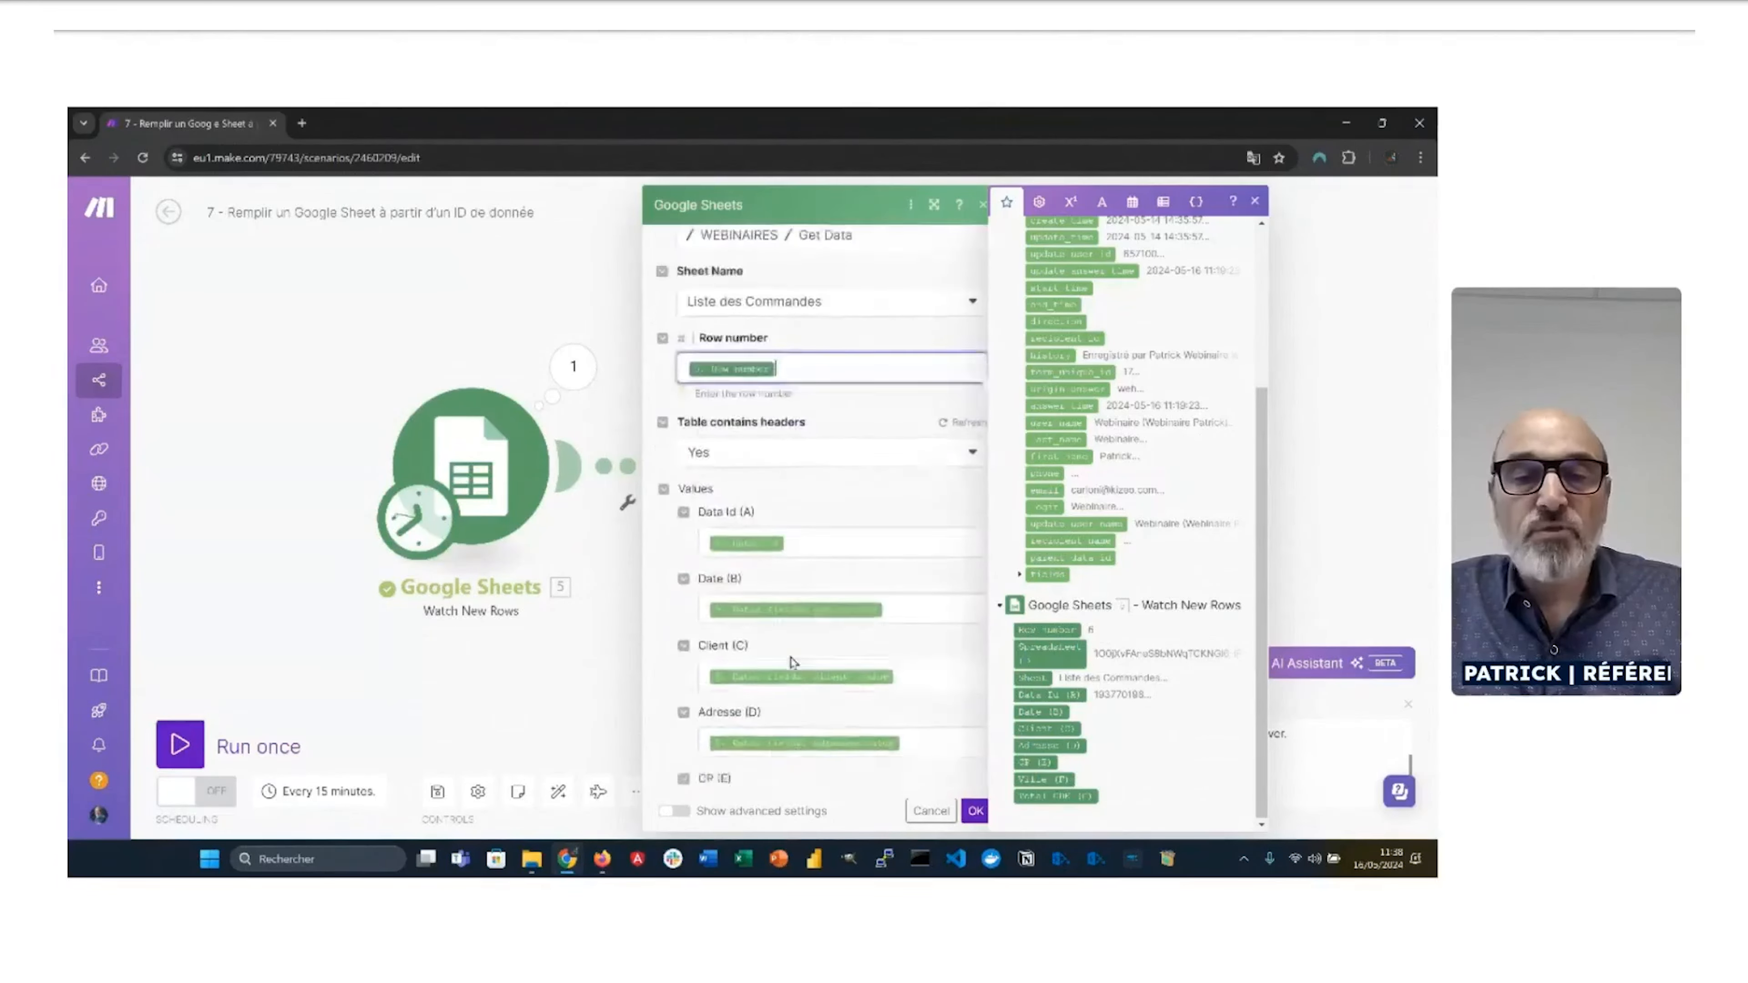
click(929, 590)
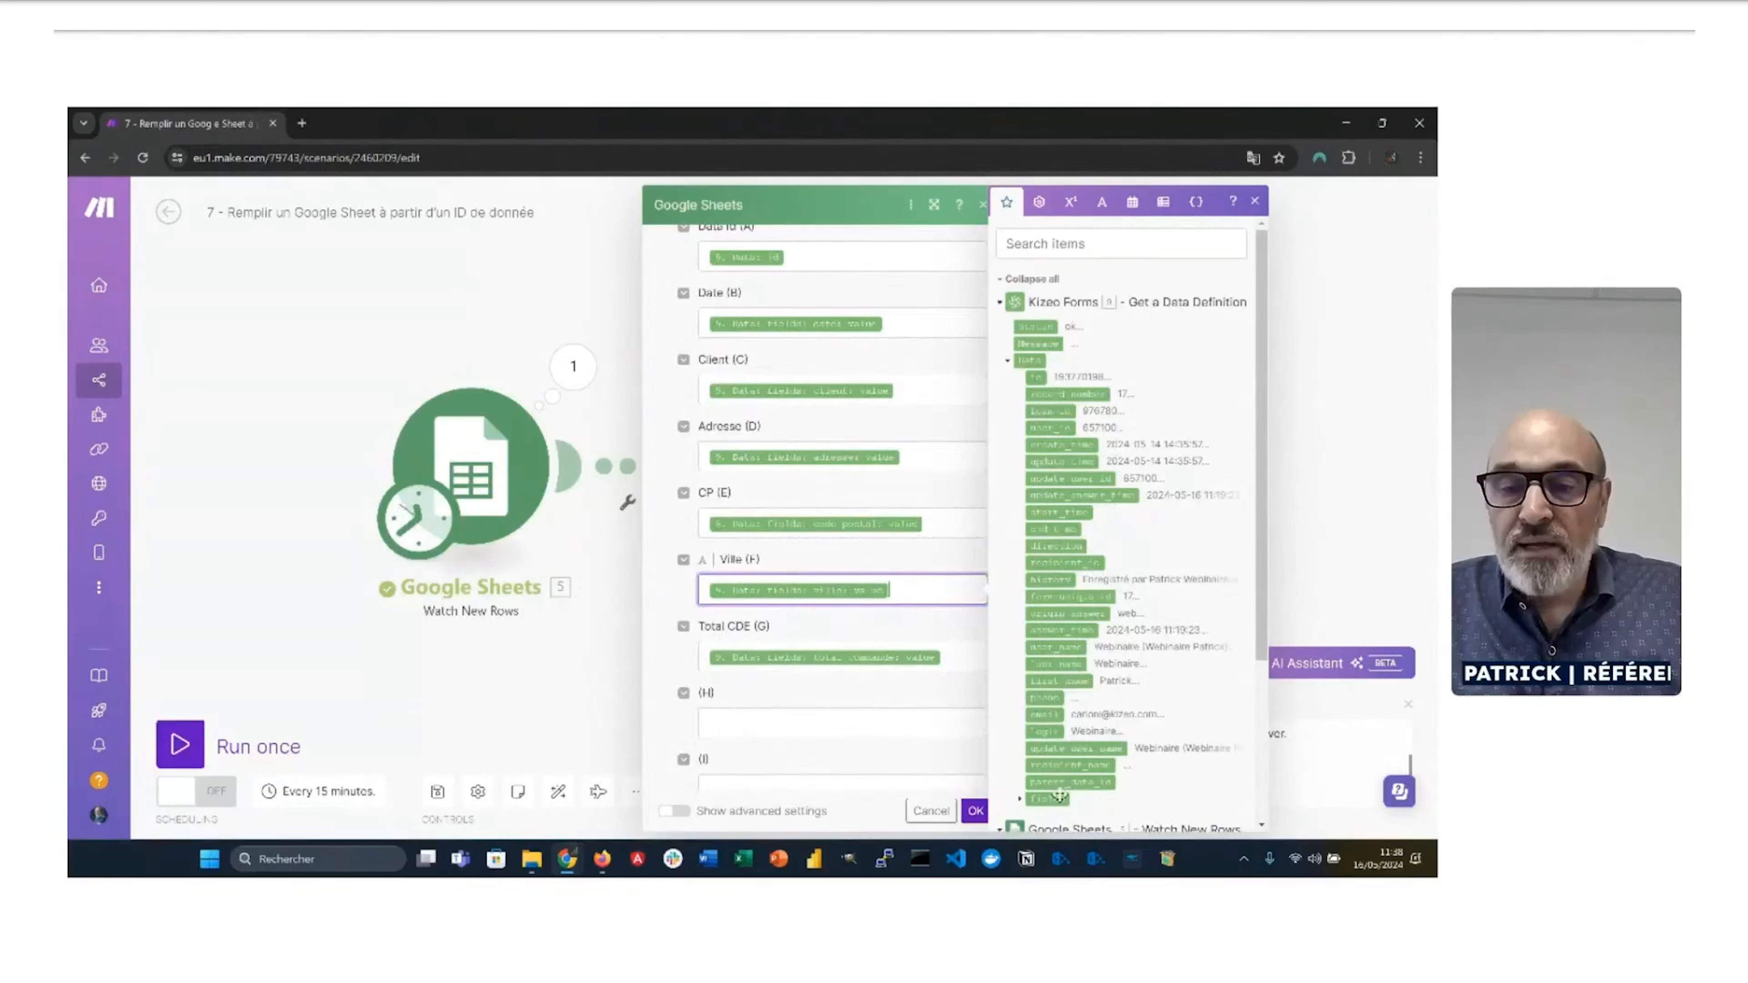
scroll(1061, 791, down, 1)
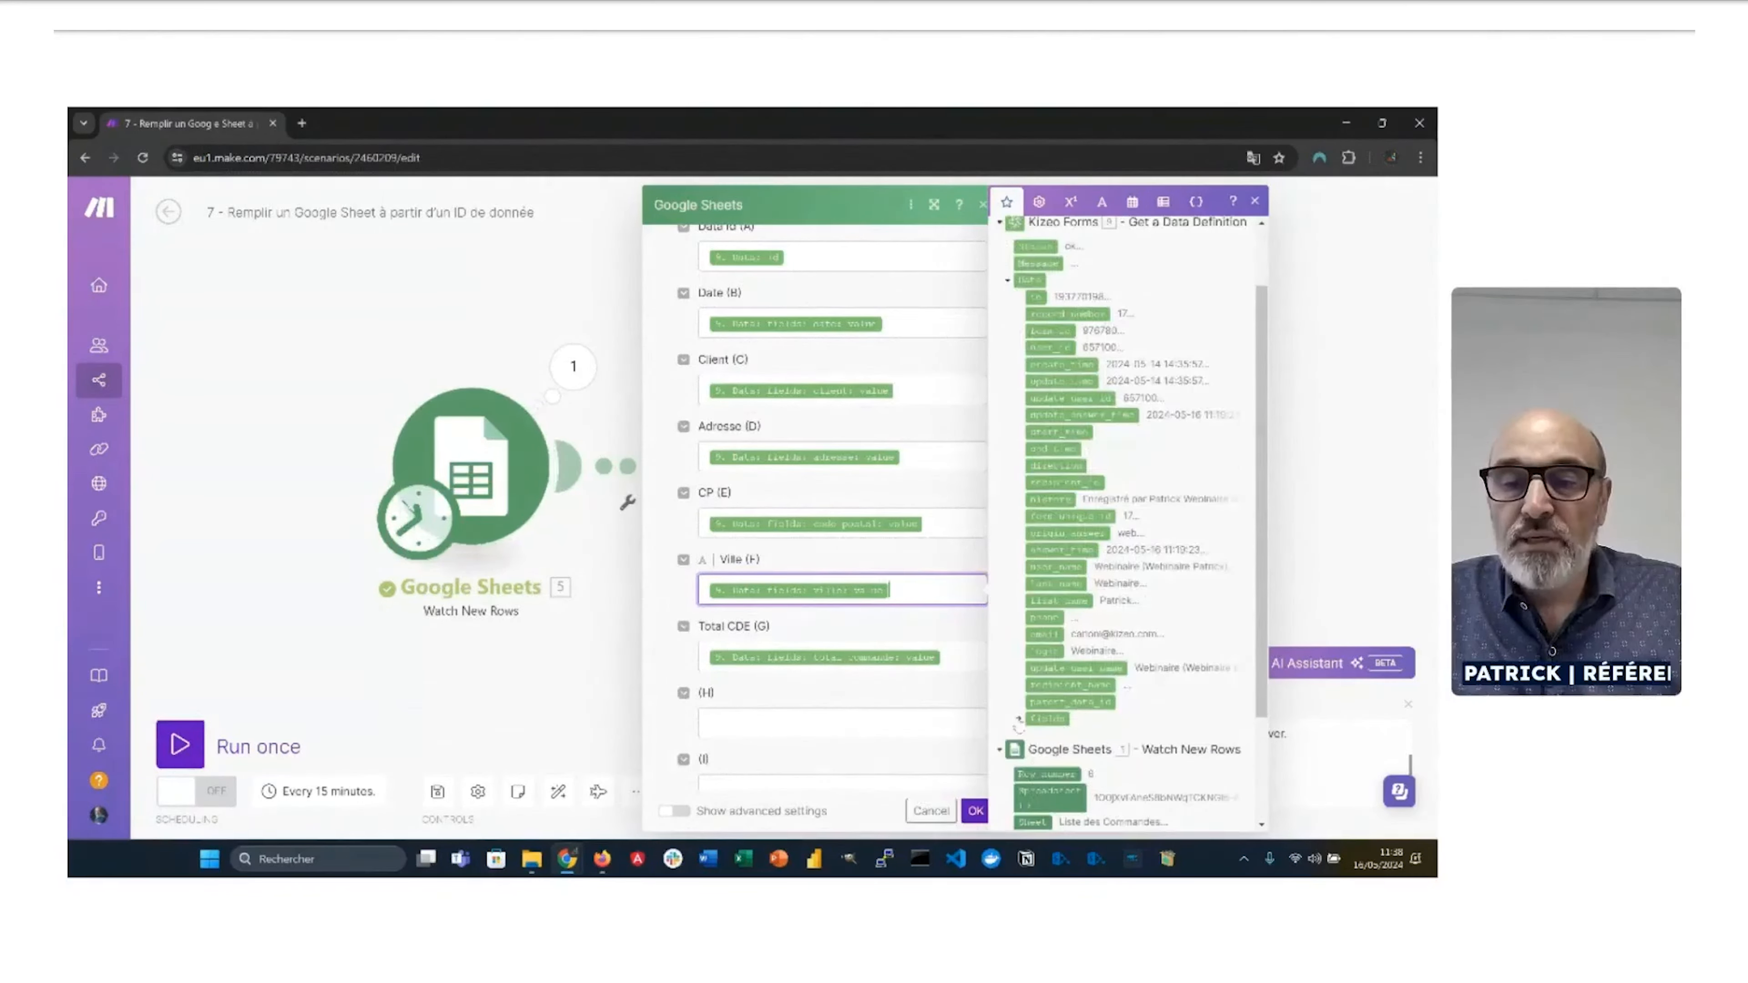
click(1047, 718)
scroll(1079, 658, down, 2)
scroll(1079, 658, down, 1)
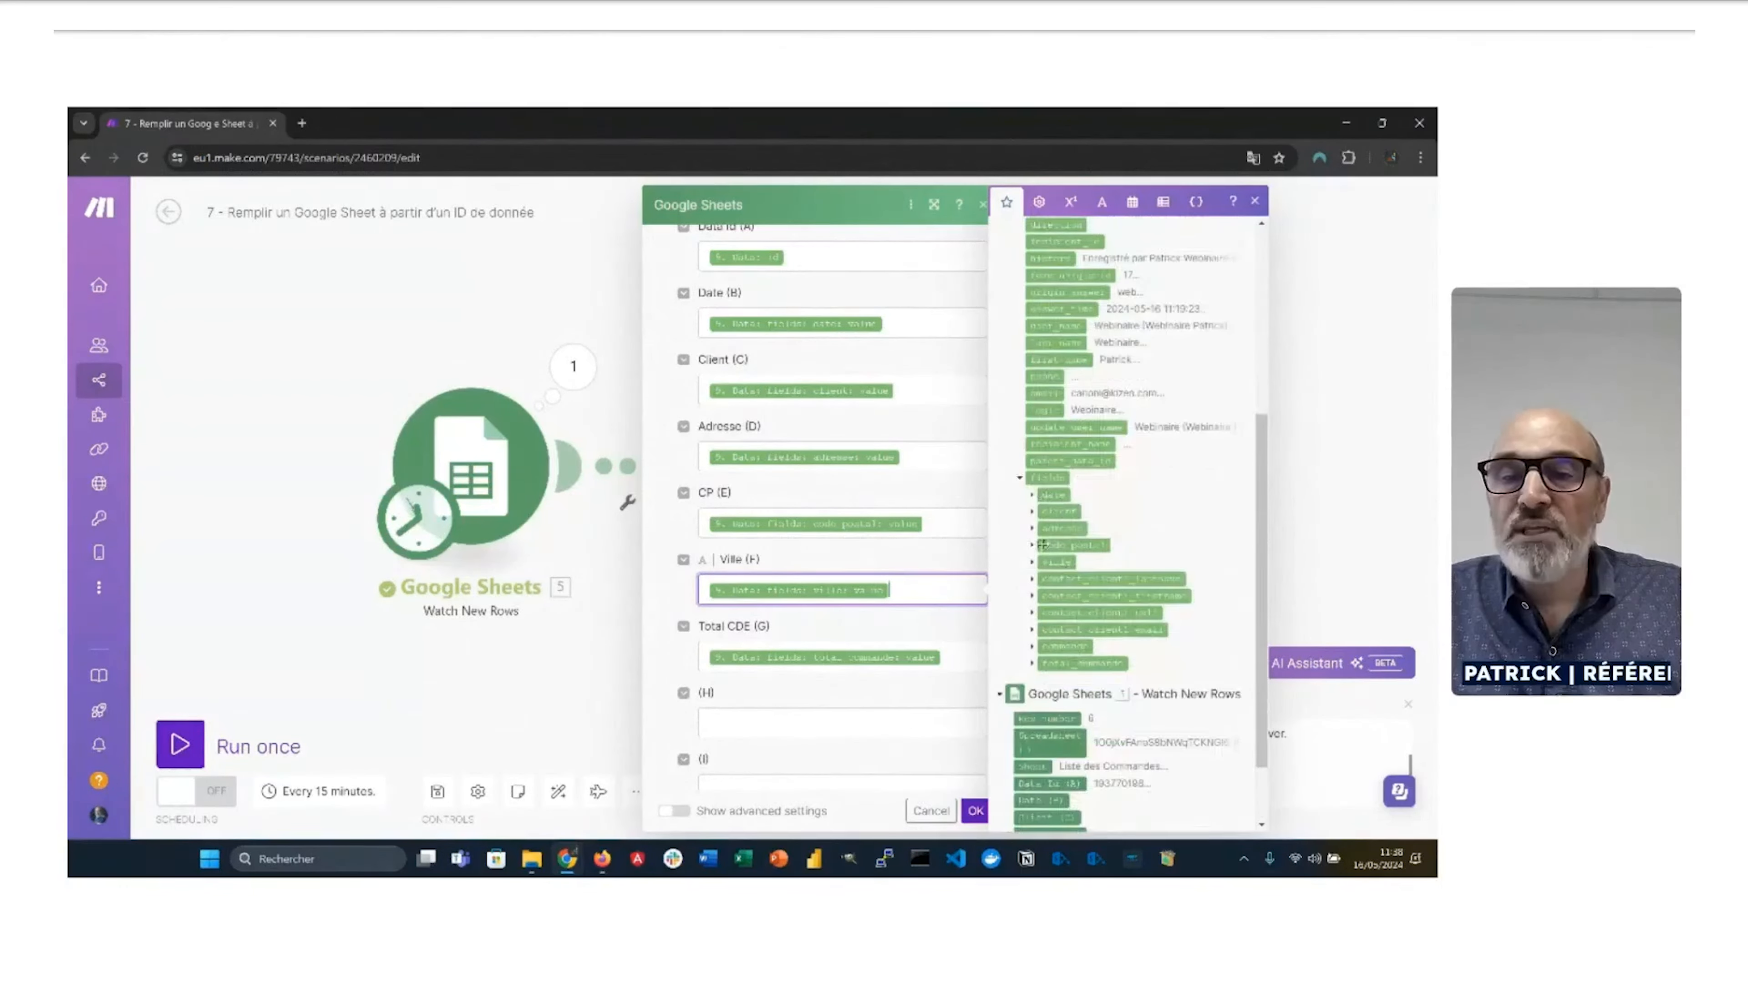
click(1033, 496)
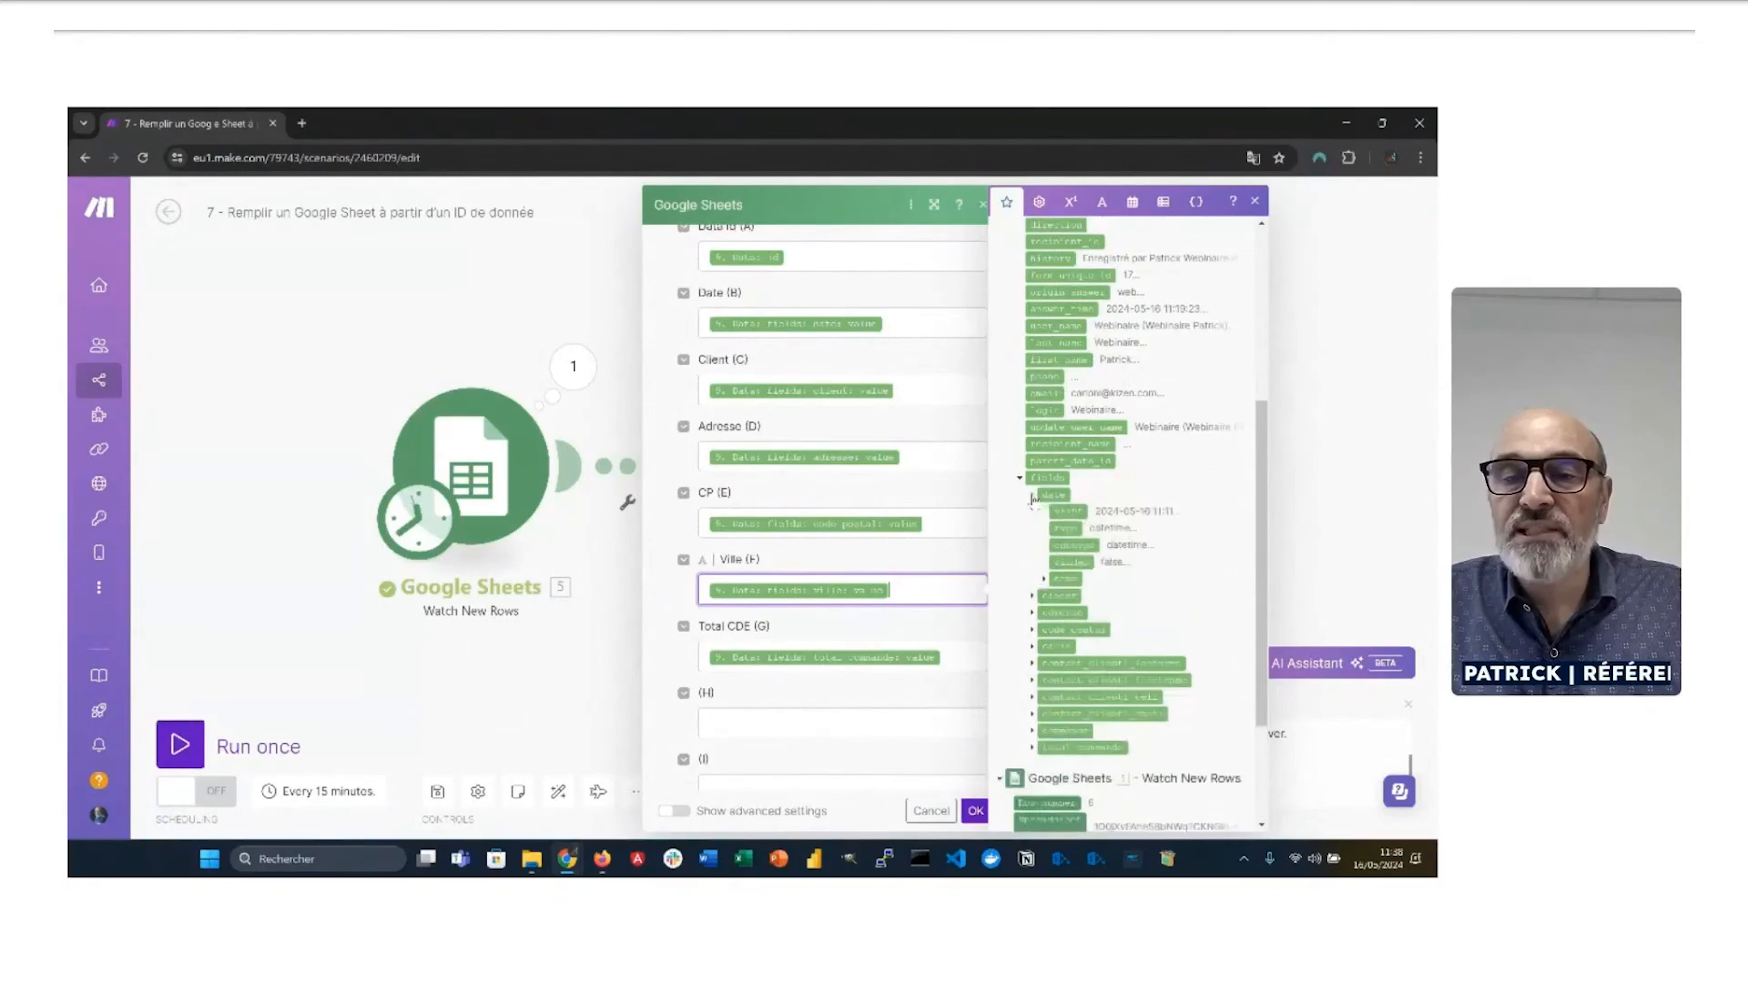
click(1034, 597)
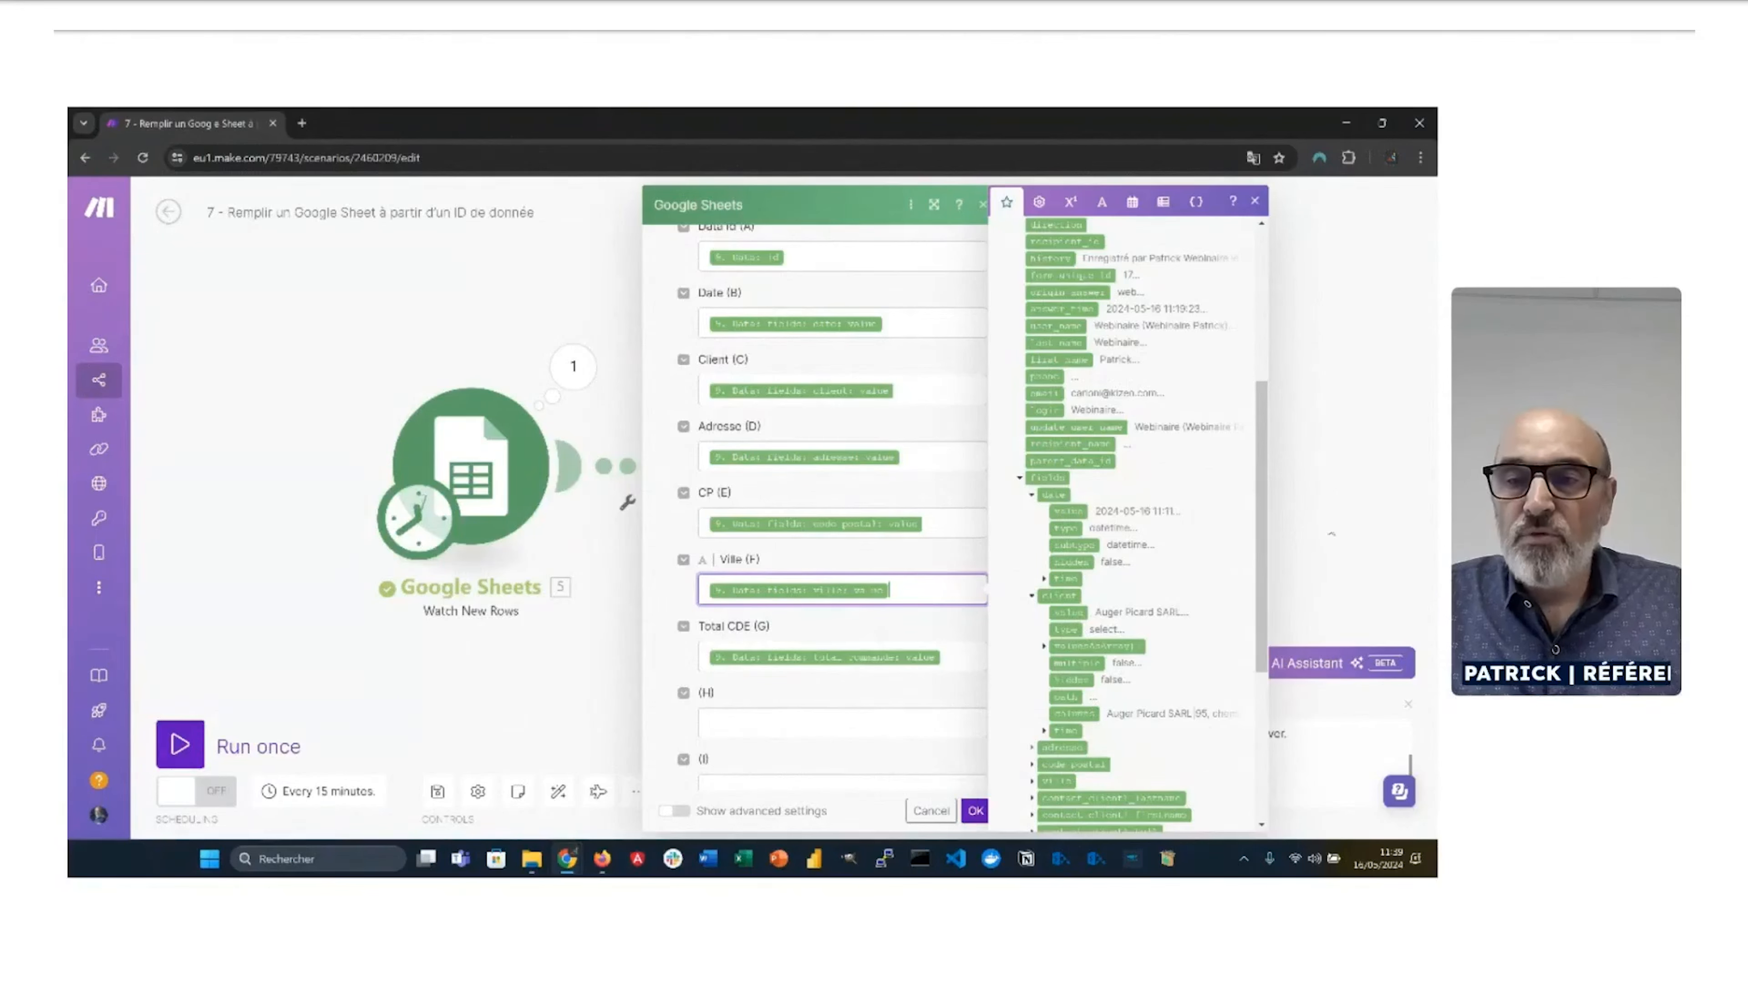
click(1346, 501)
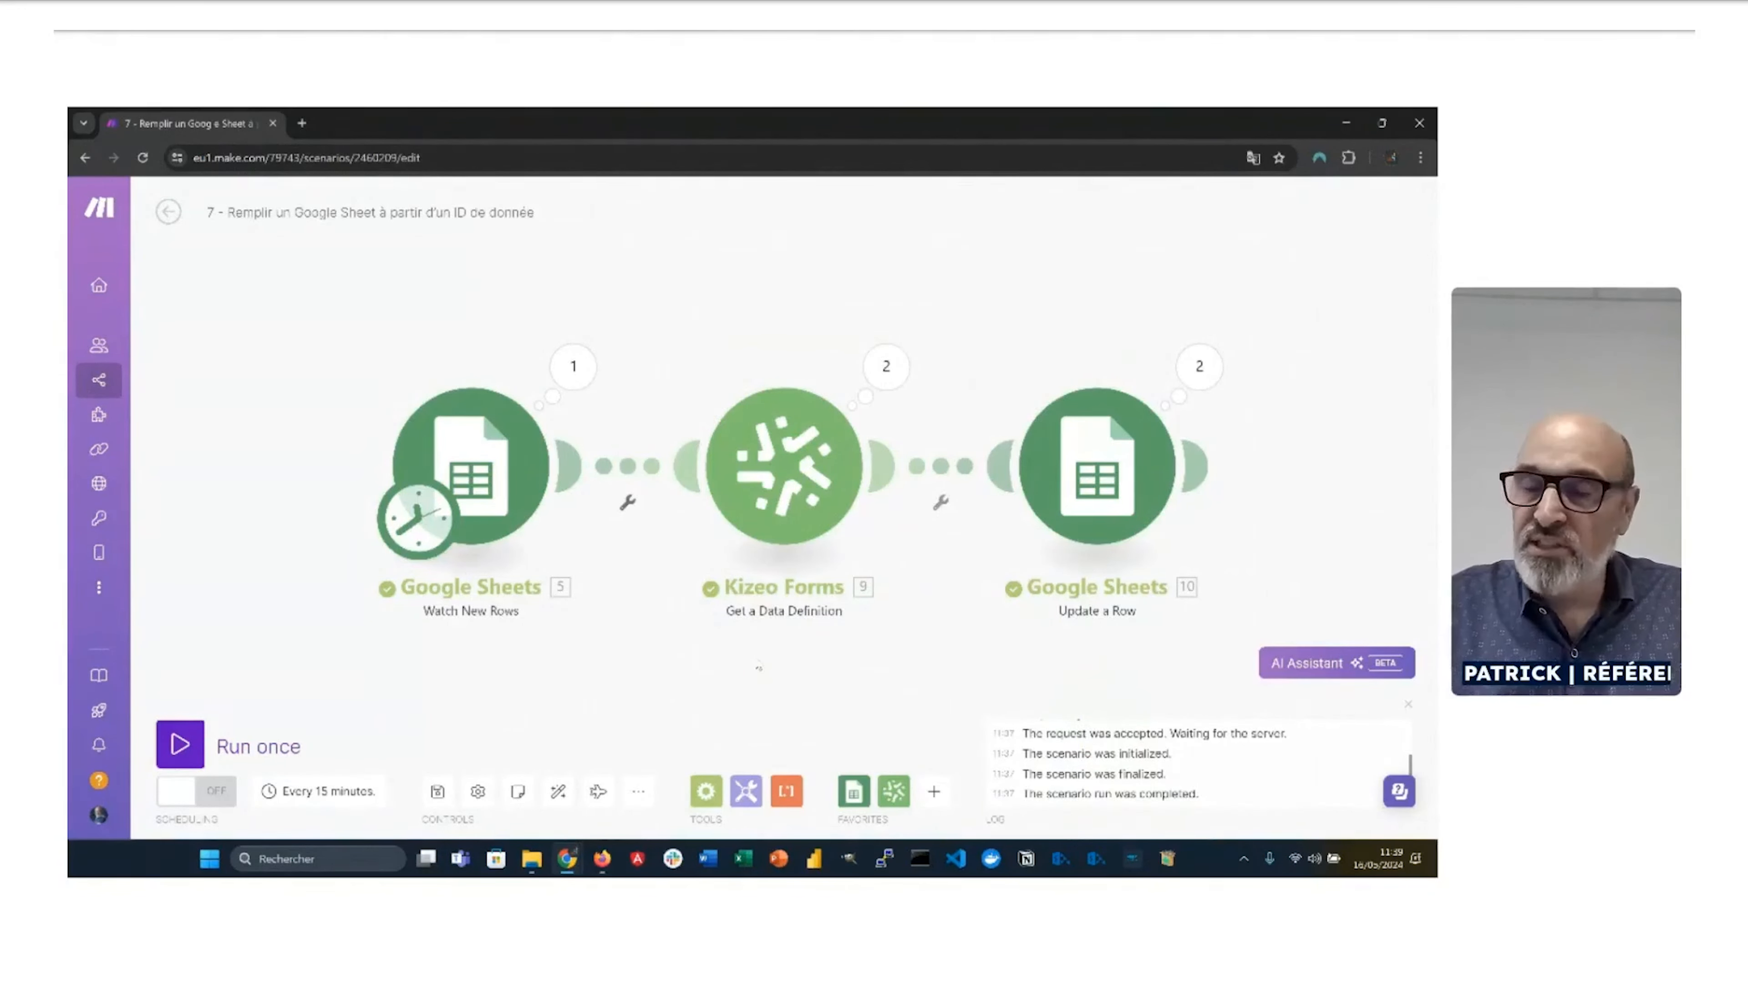
Step: Check the Get Data sheet, then open scenario 8 (save media to Google Drive) from All scenarios
key(alt+Tab)
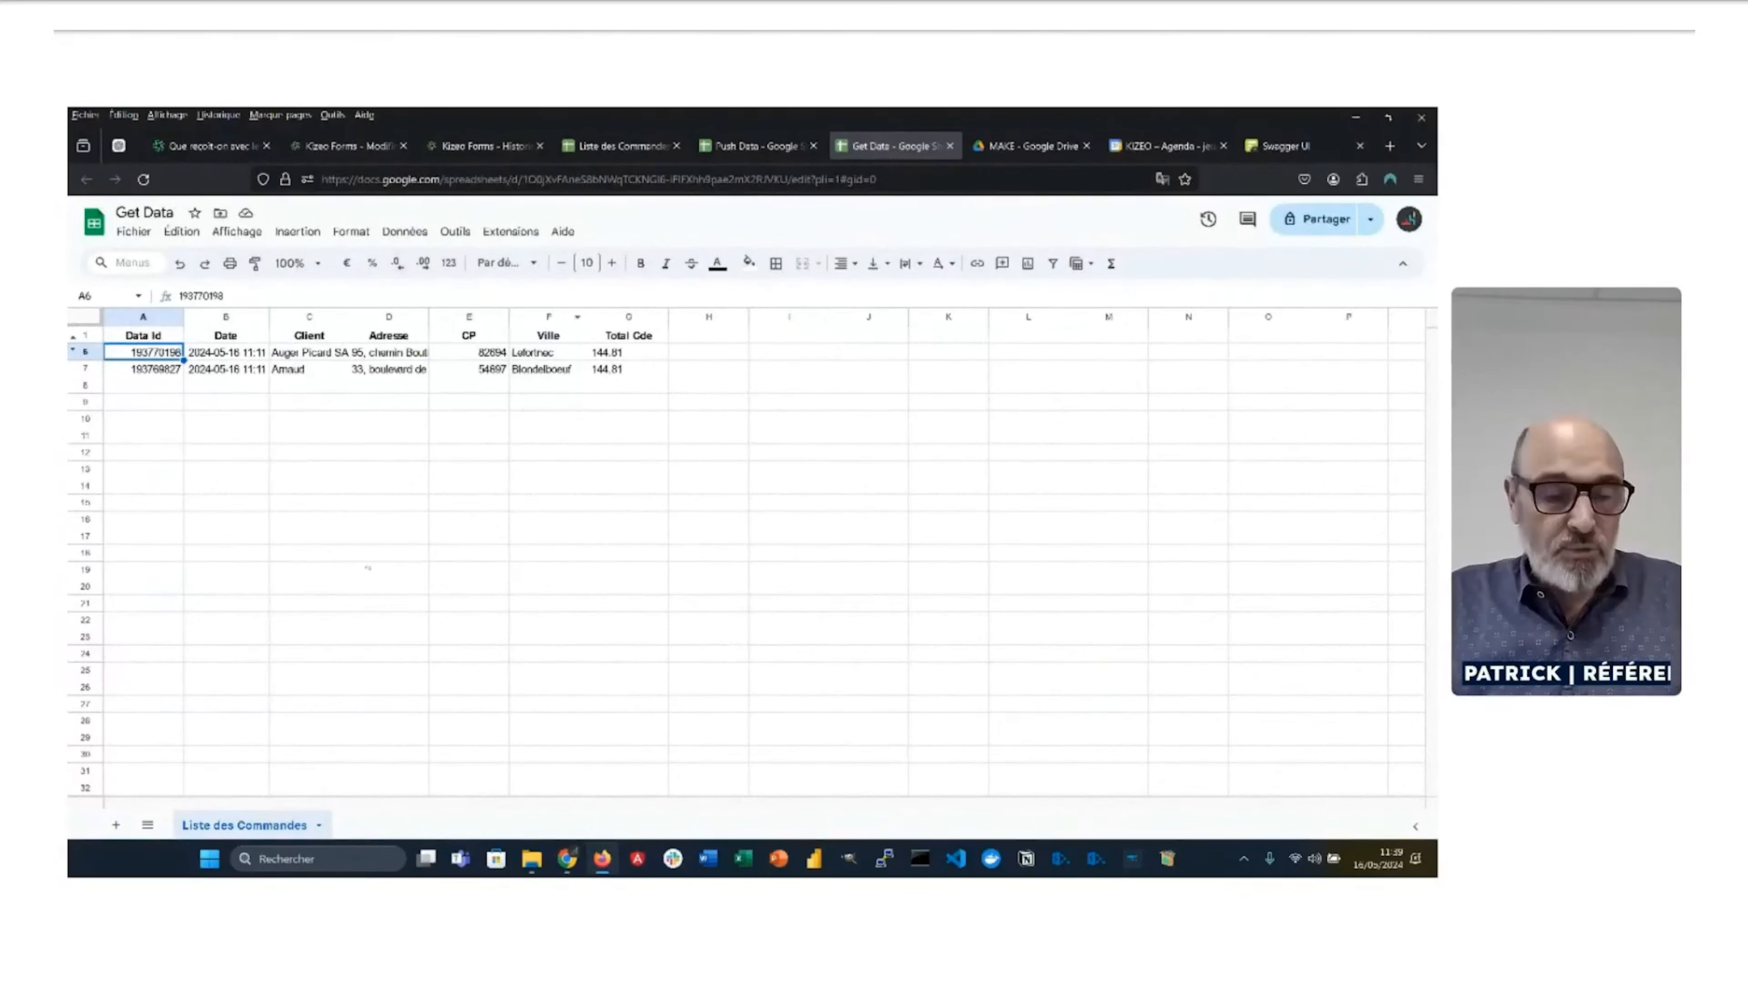
key(alt+Tab)
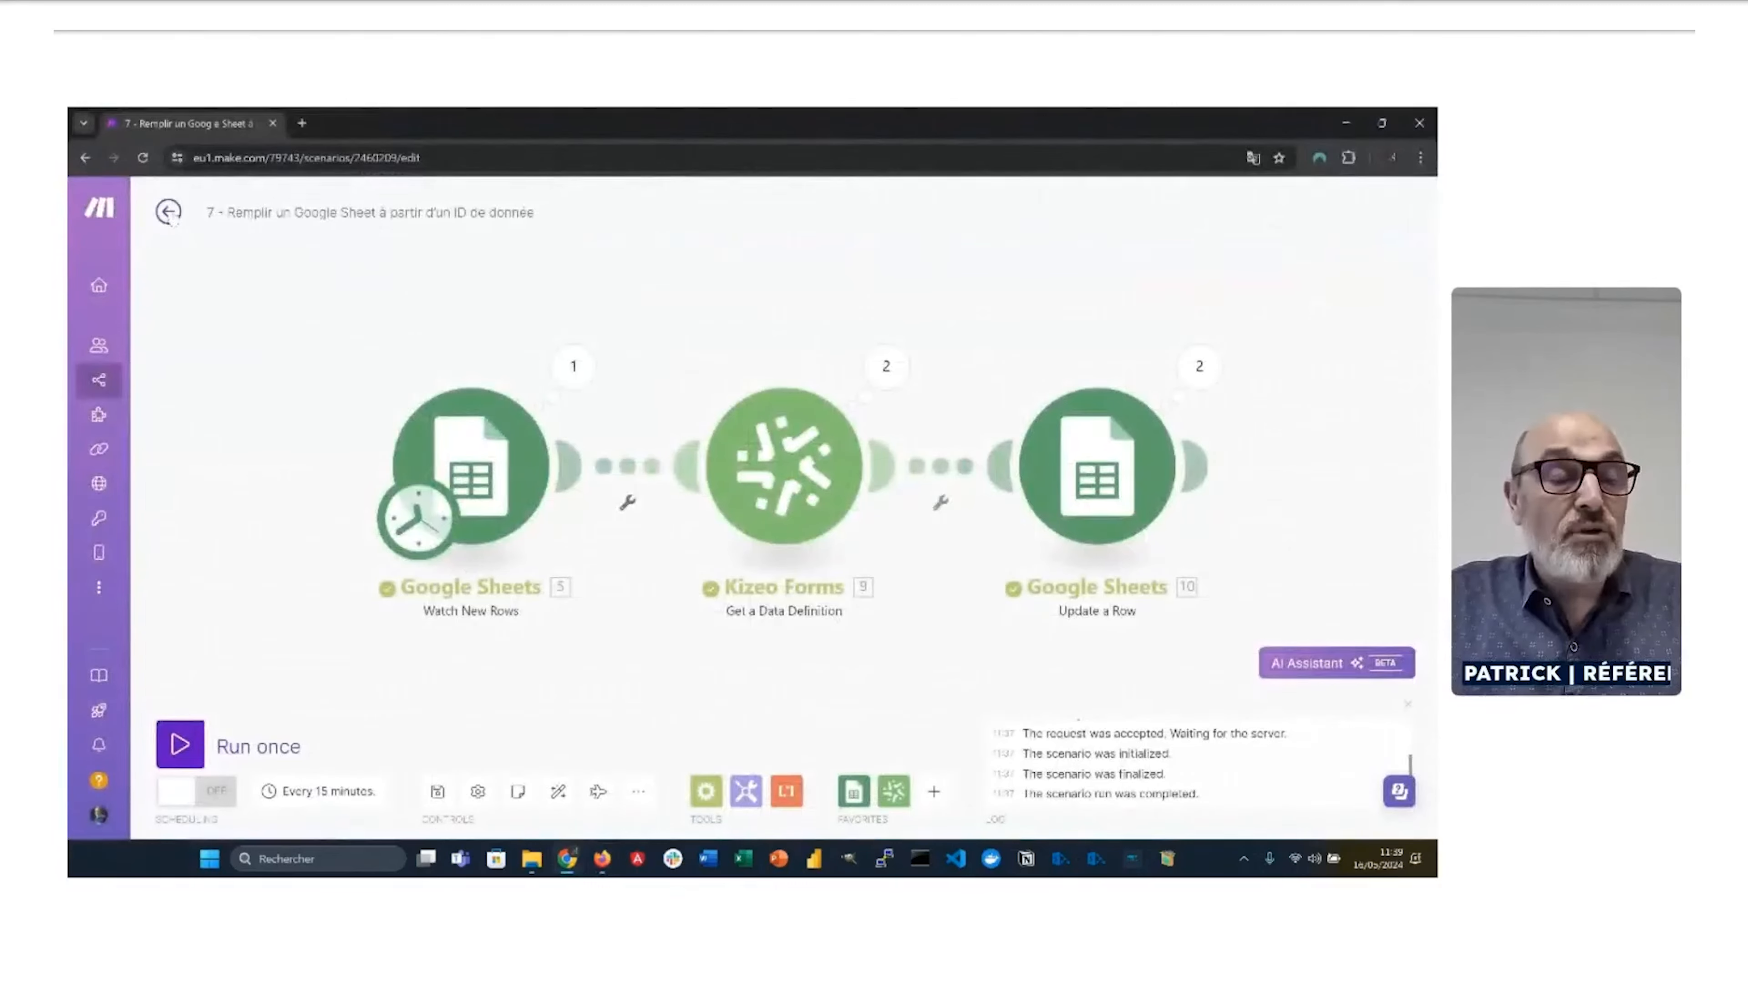
mouse_move(90, 372)
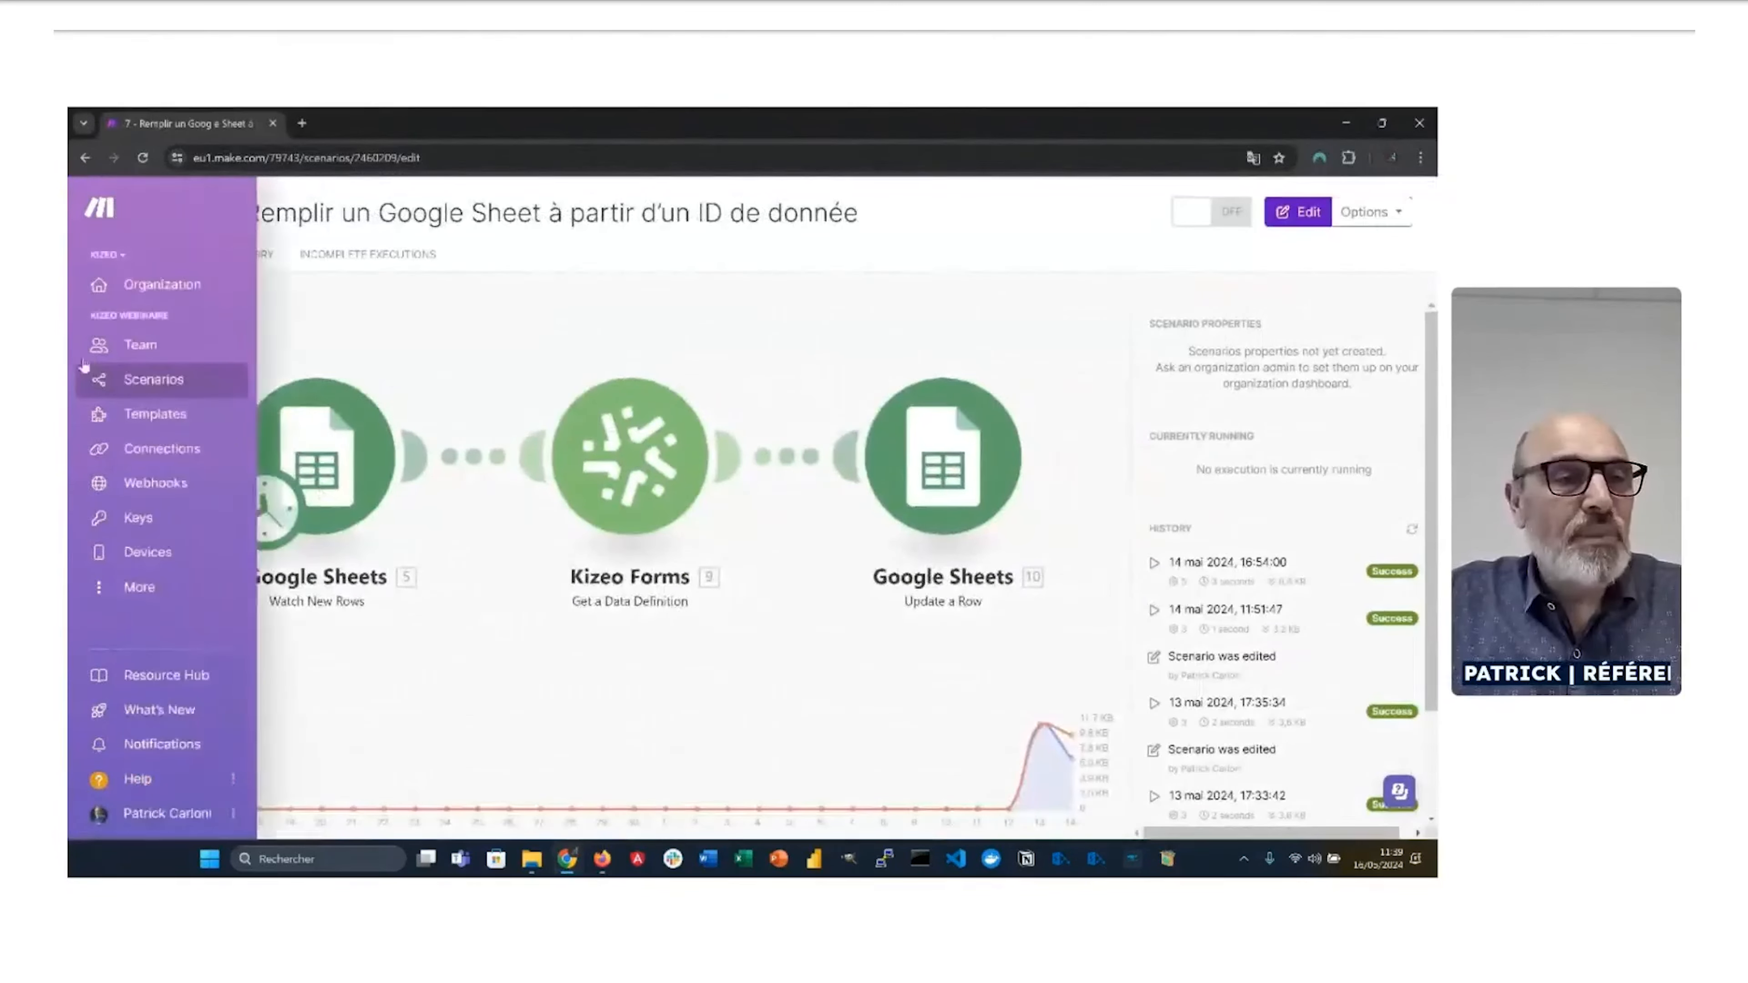
click(156, 387)
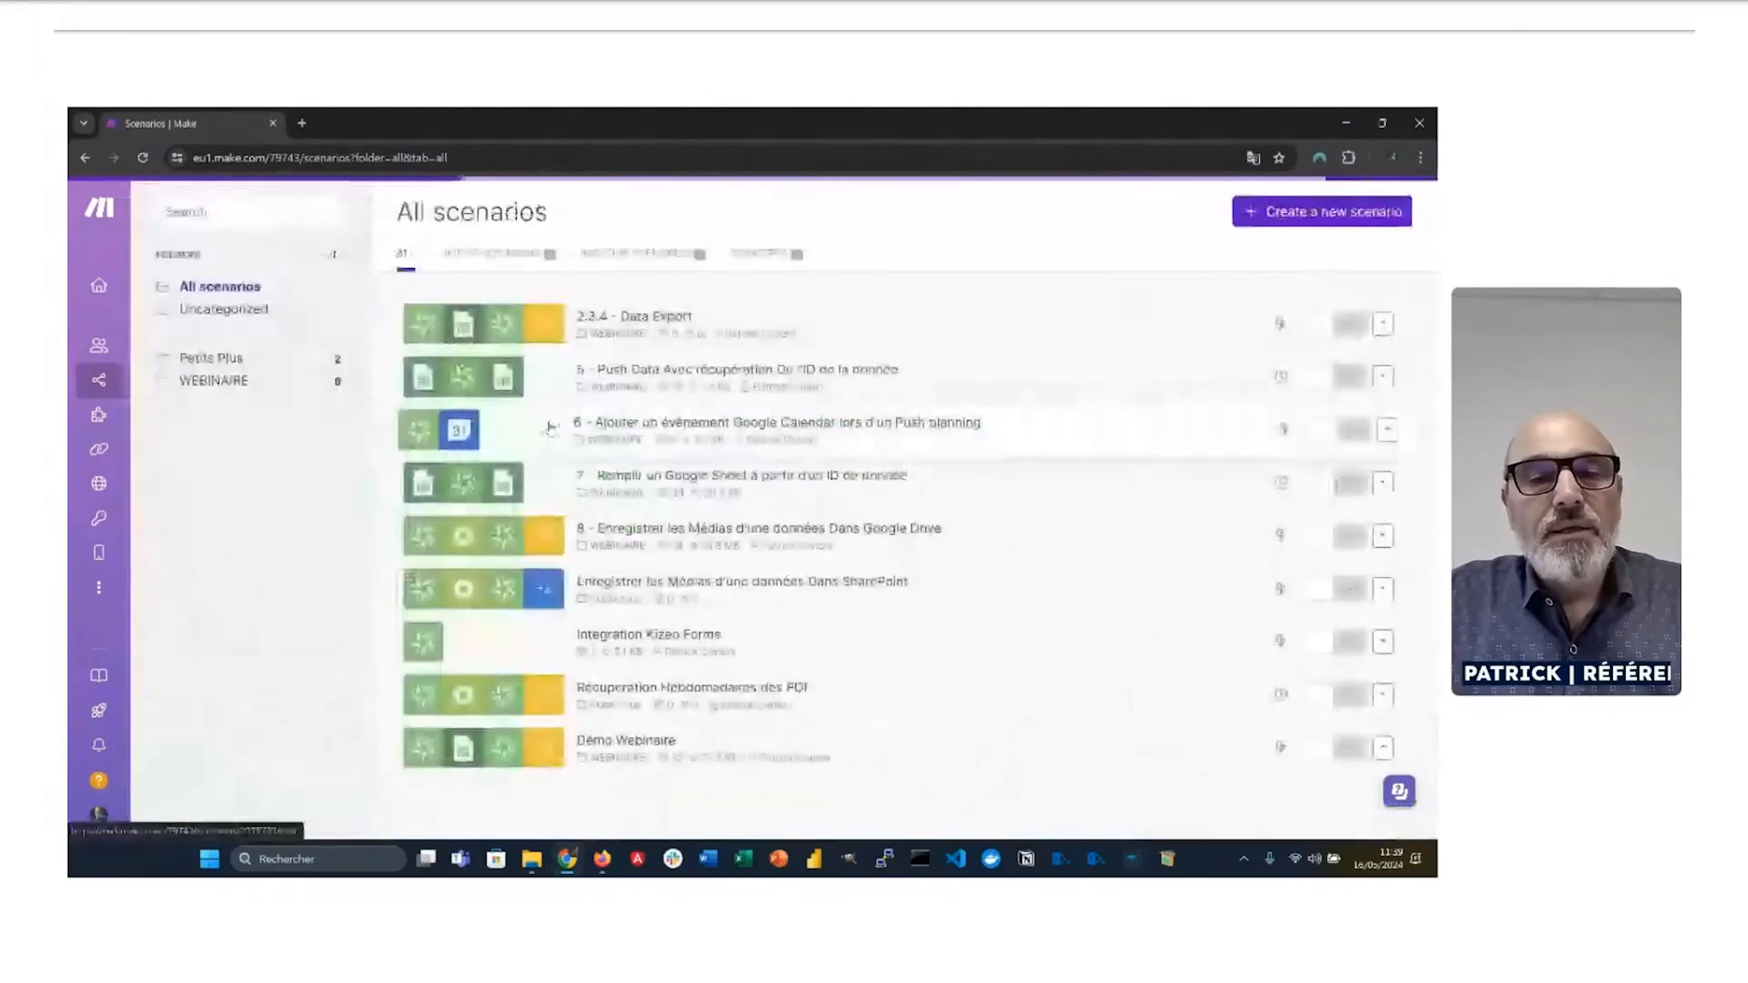
click(609, 546)
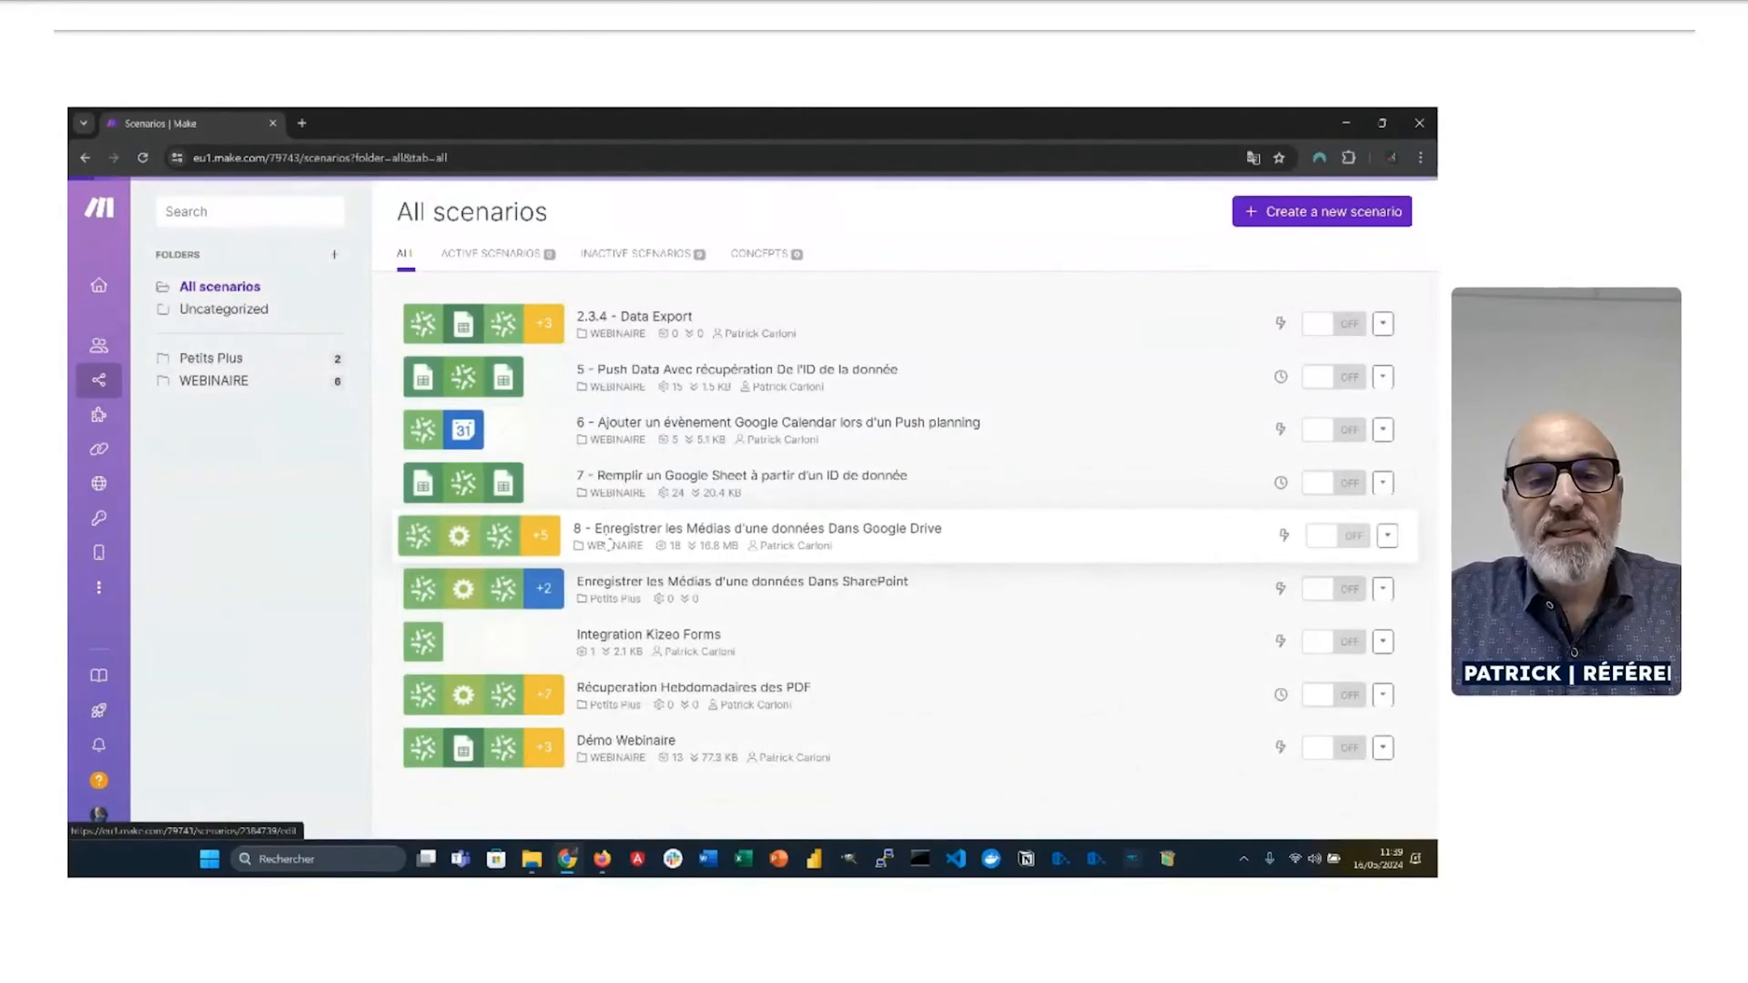
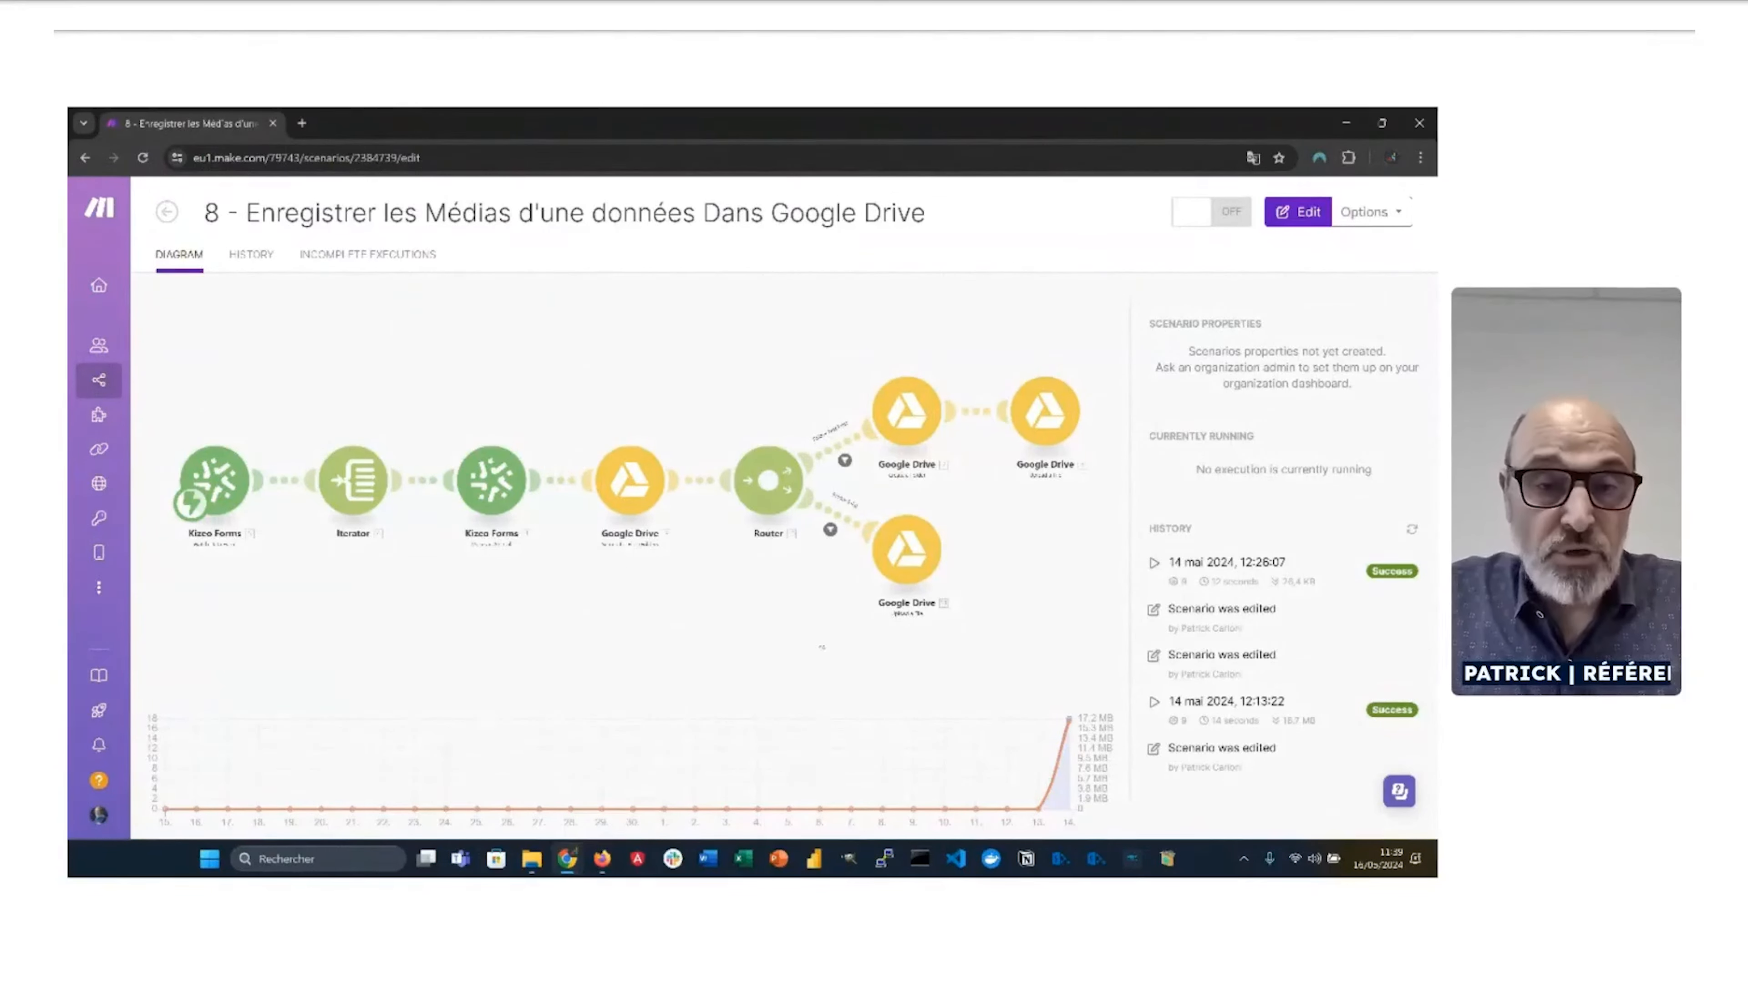
Step: Open scenario 8's Kizeo-to-Google Drive diagram in the Make editor
click(635, 619)
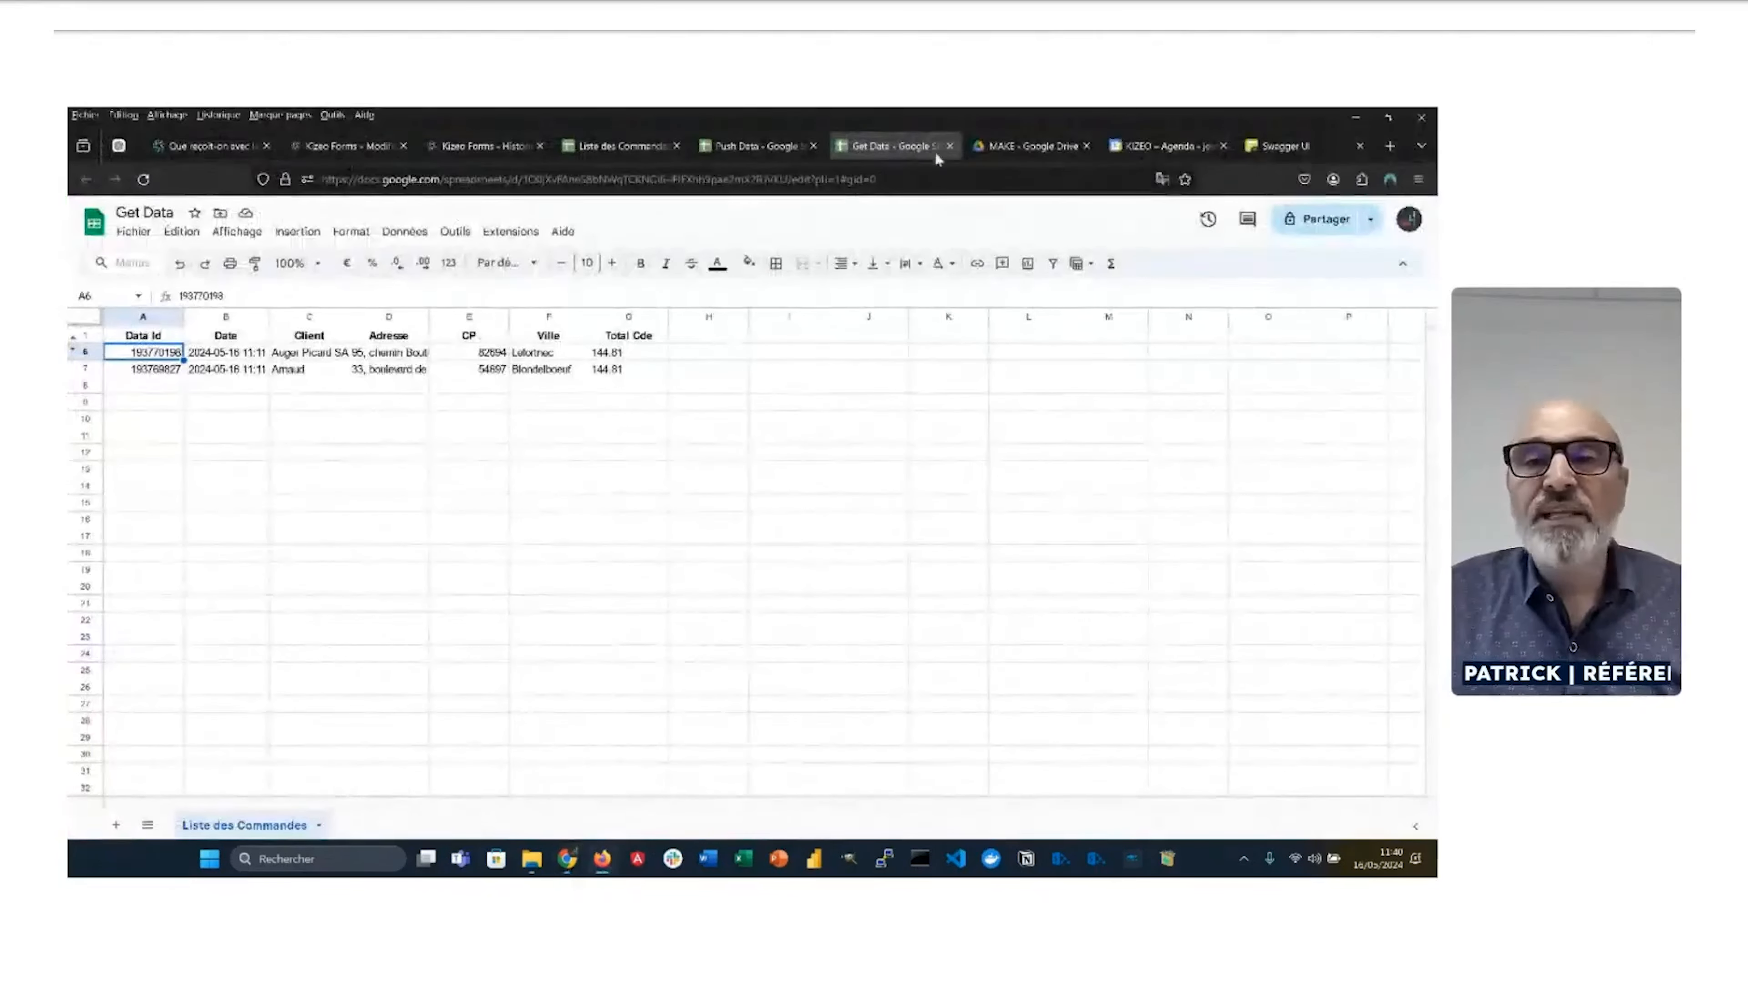
Step: Open the empty MAKE > MEDIAS Drive folder, run scenario 8 once, and return to Kizeo Forms history
click(1026, 146)
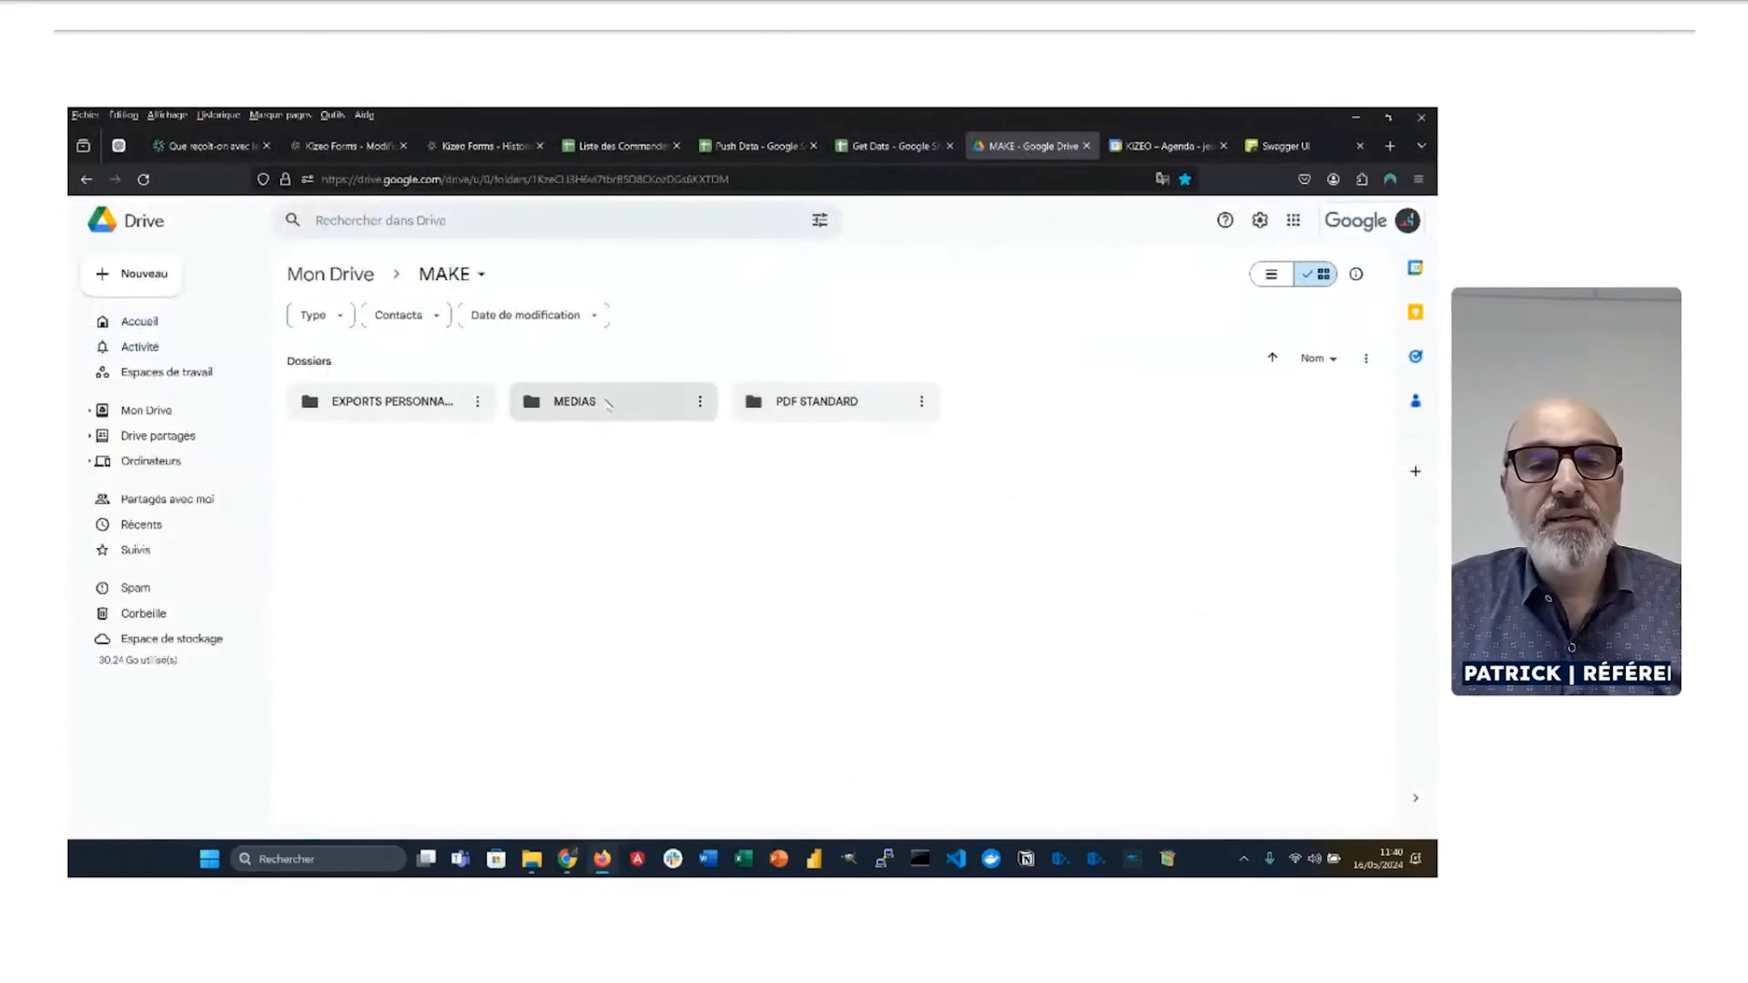
double_click(603, 404)
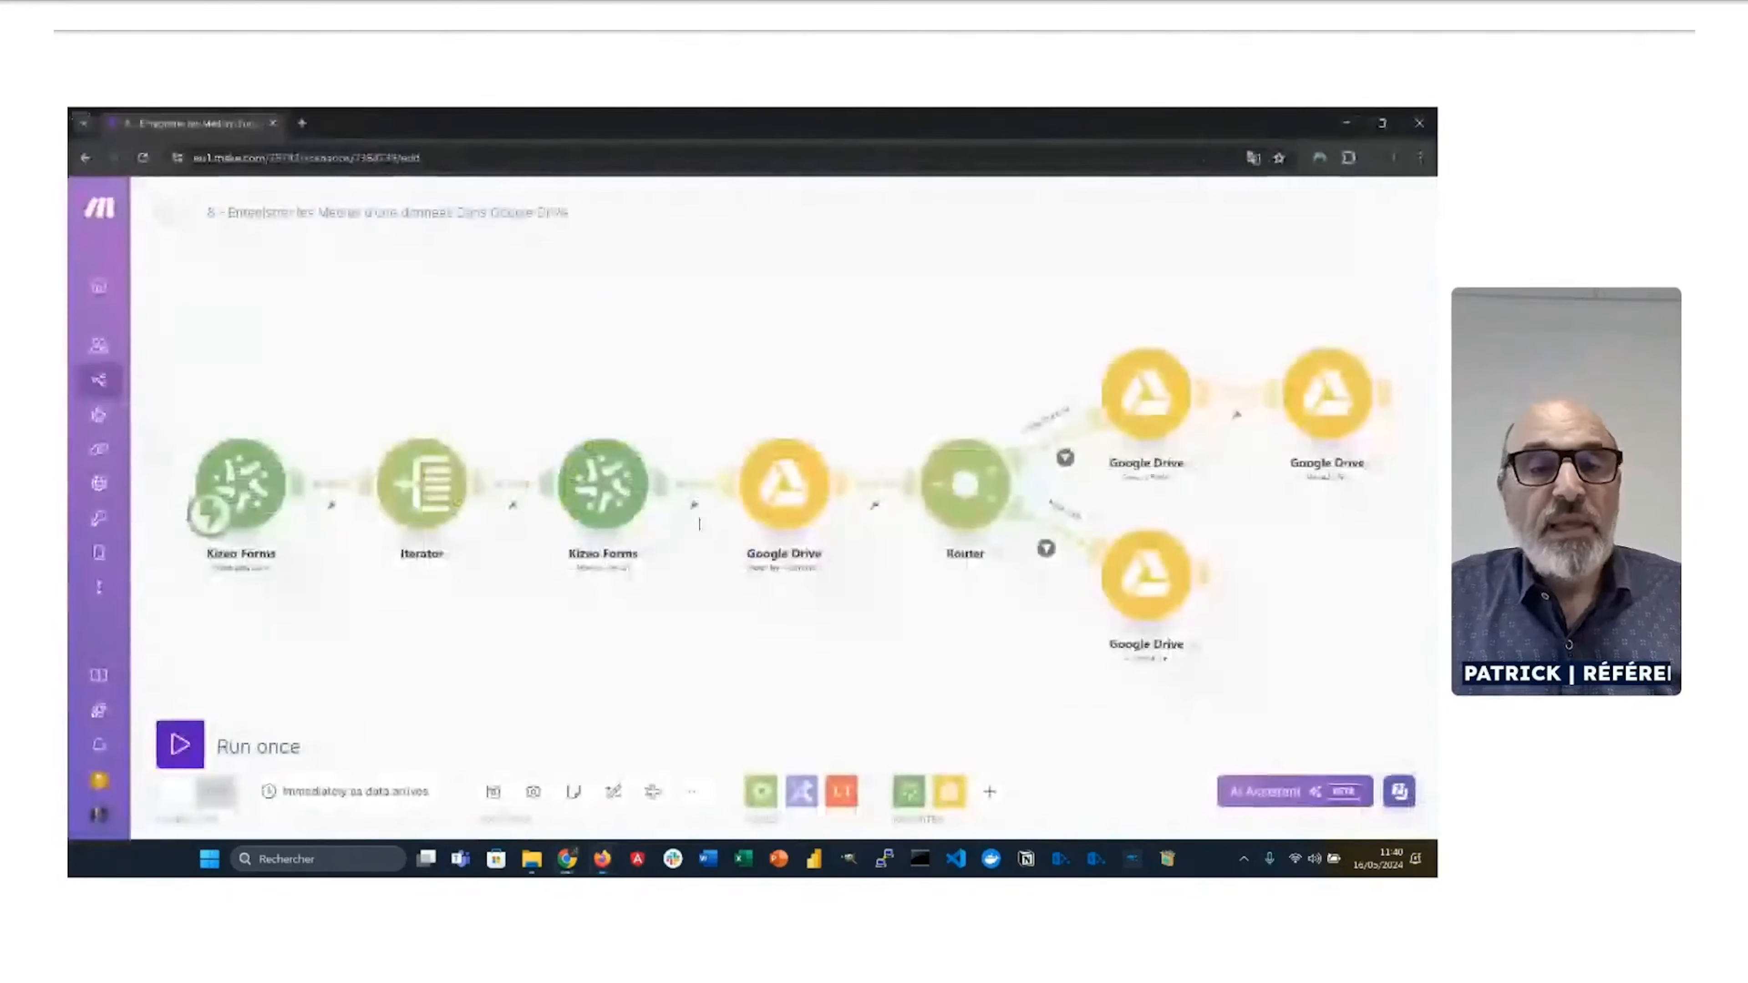
click(180, 746)
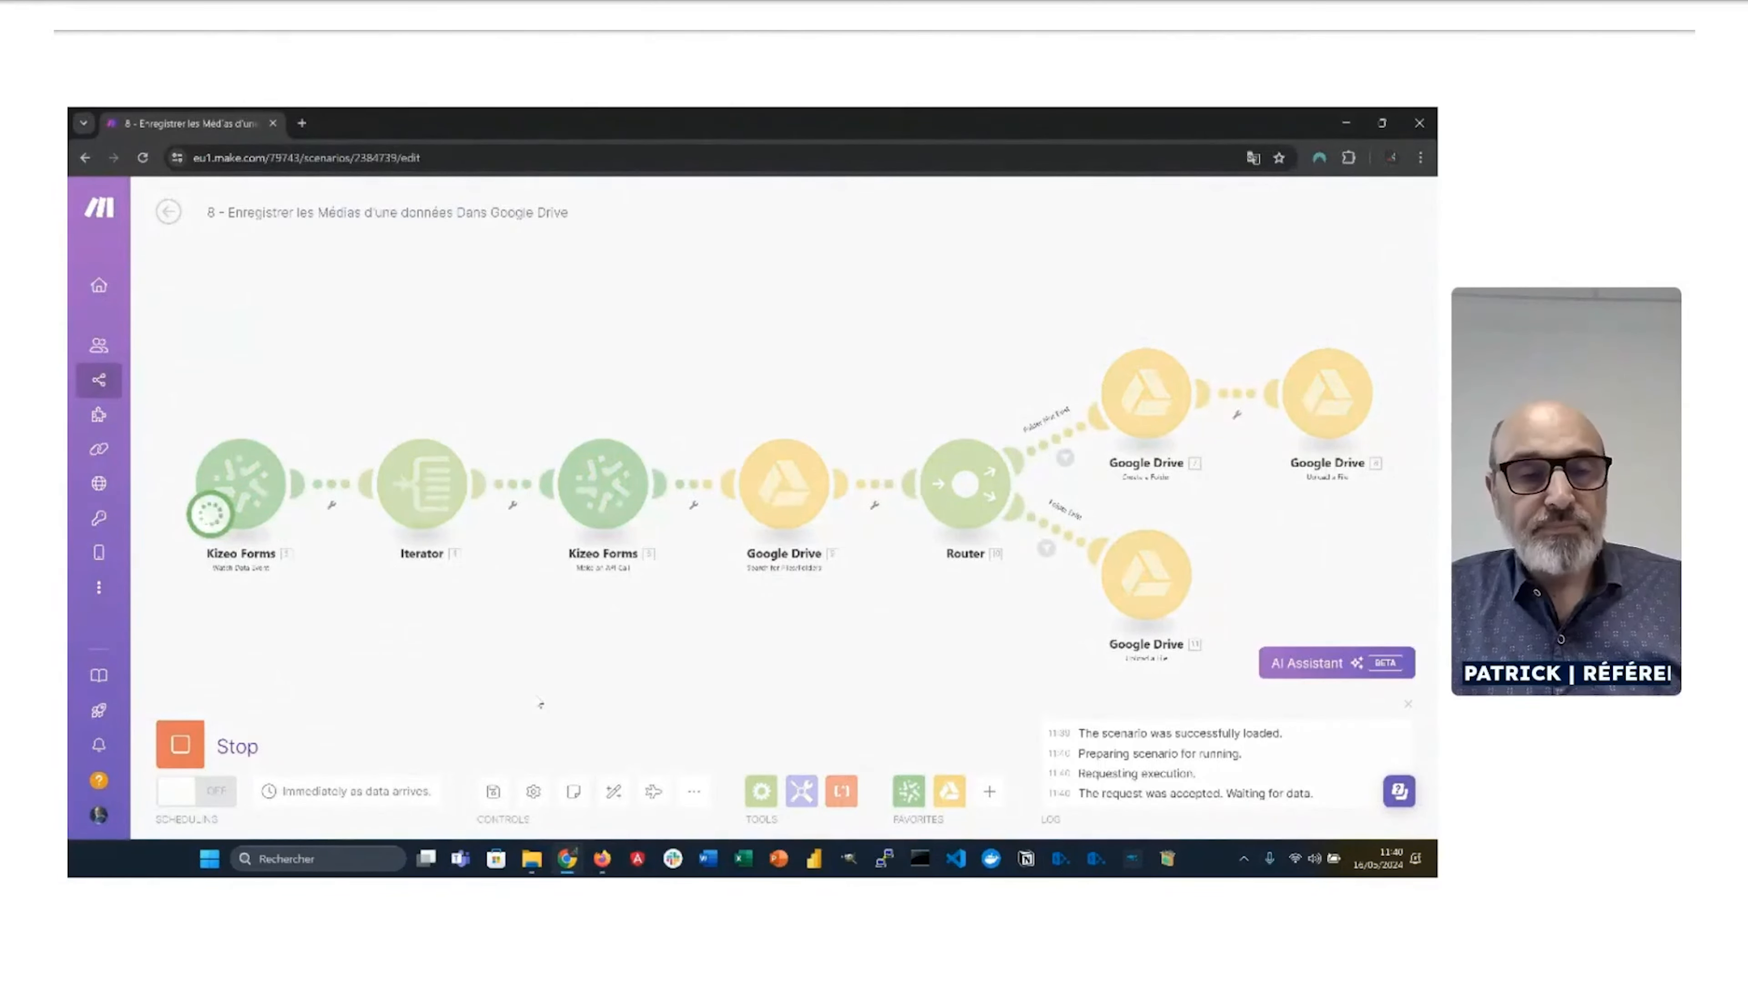
click(602, 859)
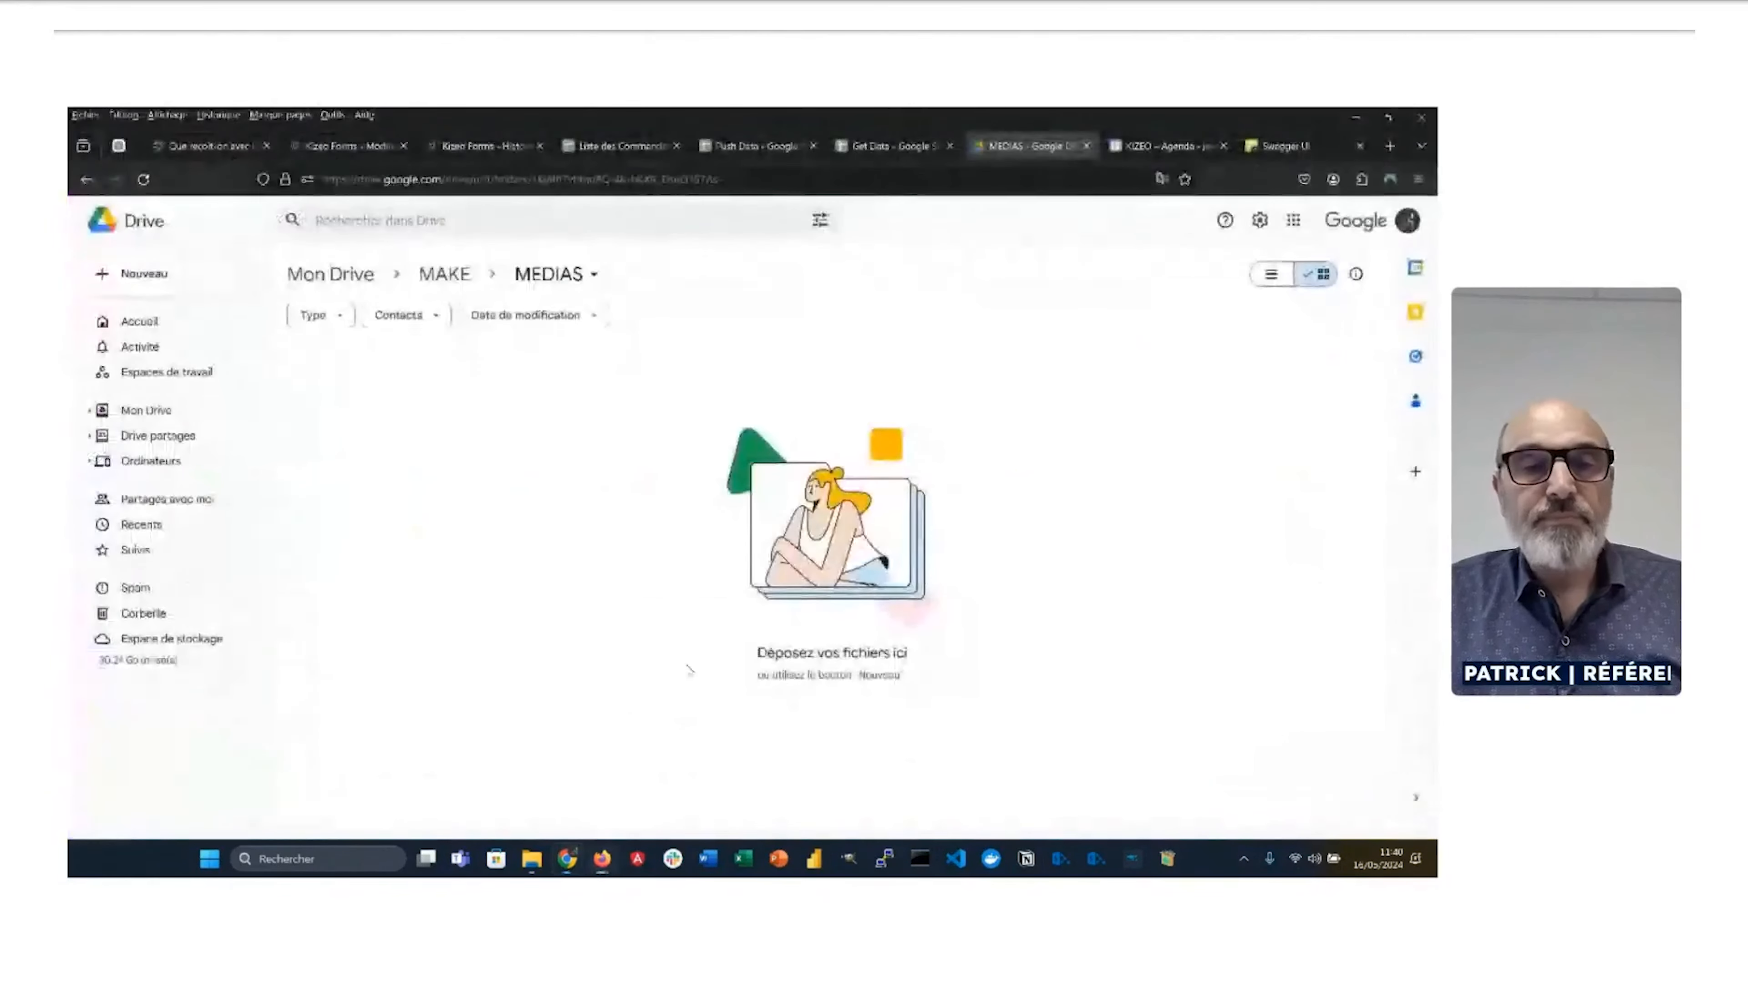
click(447, 148)
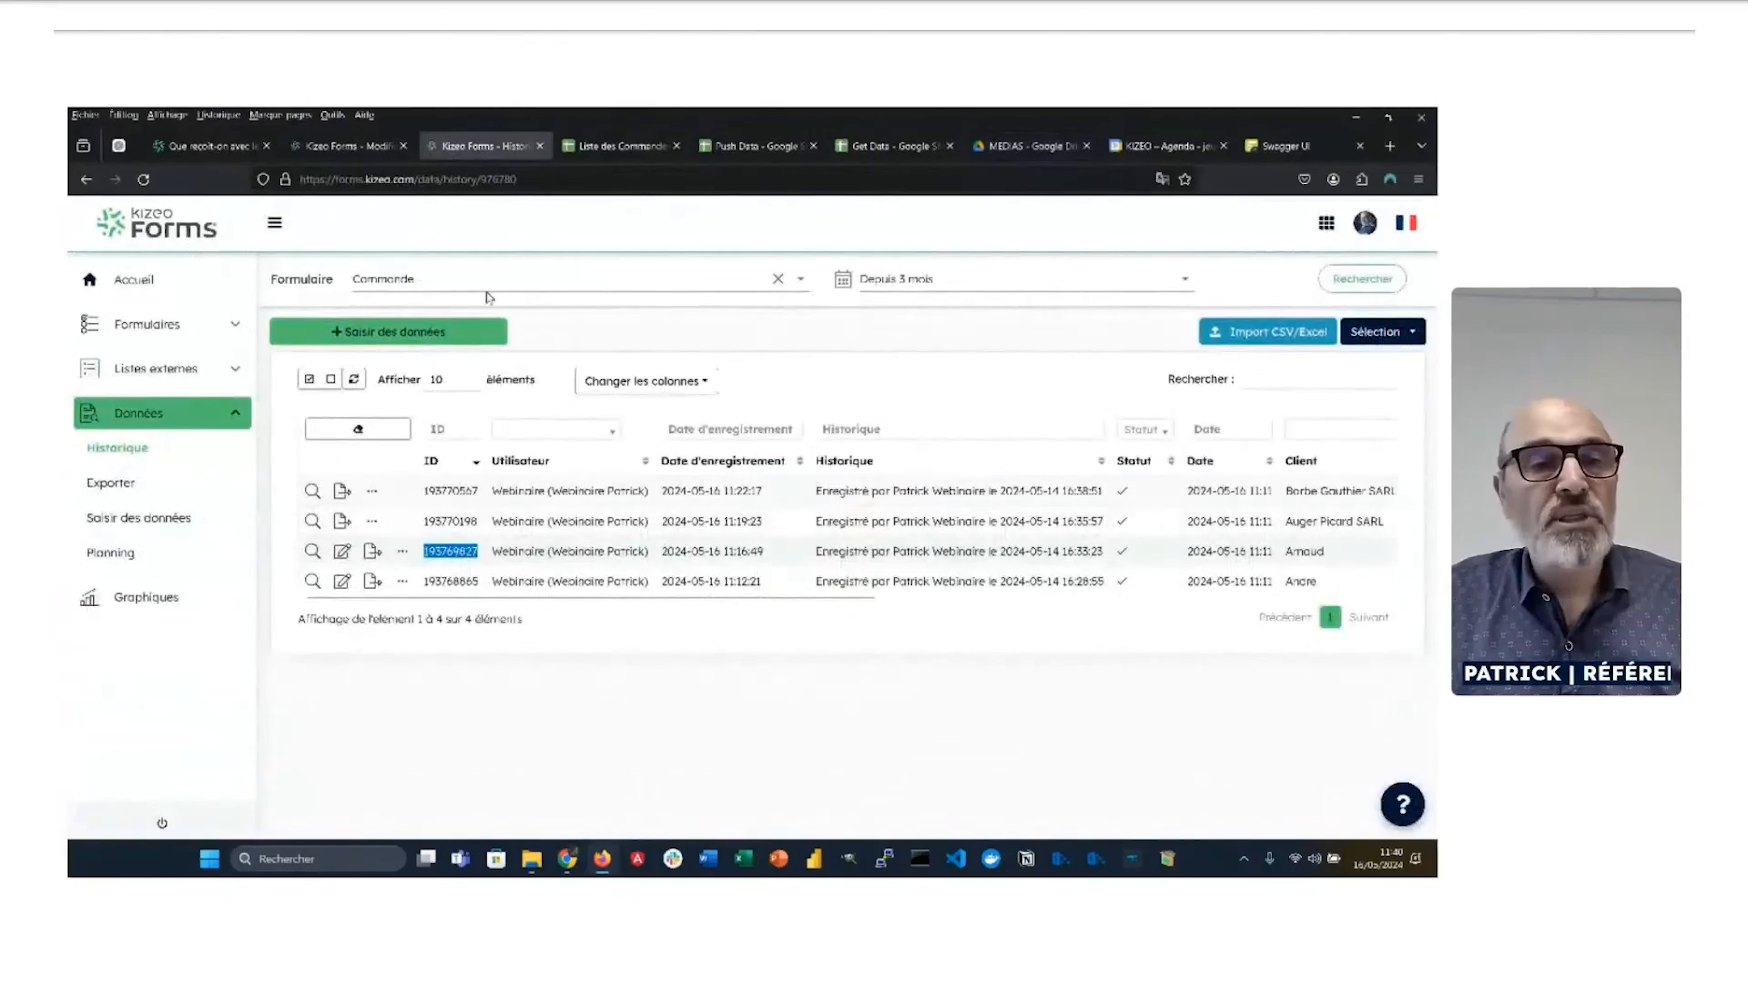
Step: Choose the Bon Intervention form, edit its first record, and open the Photo field
click(472, 277)
click(437, 351)
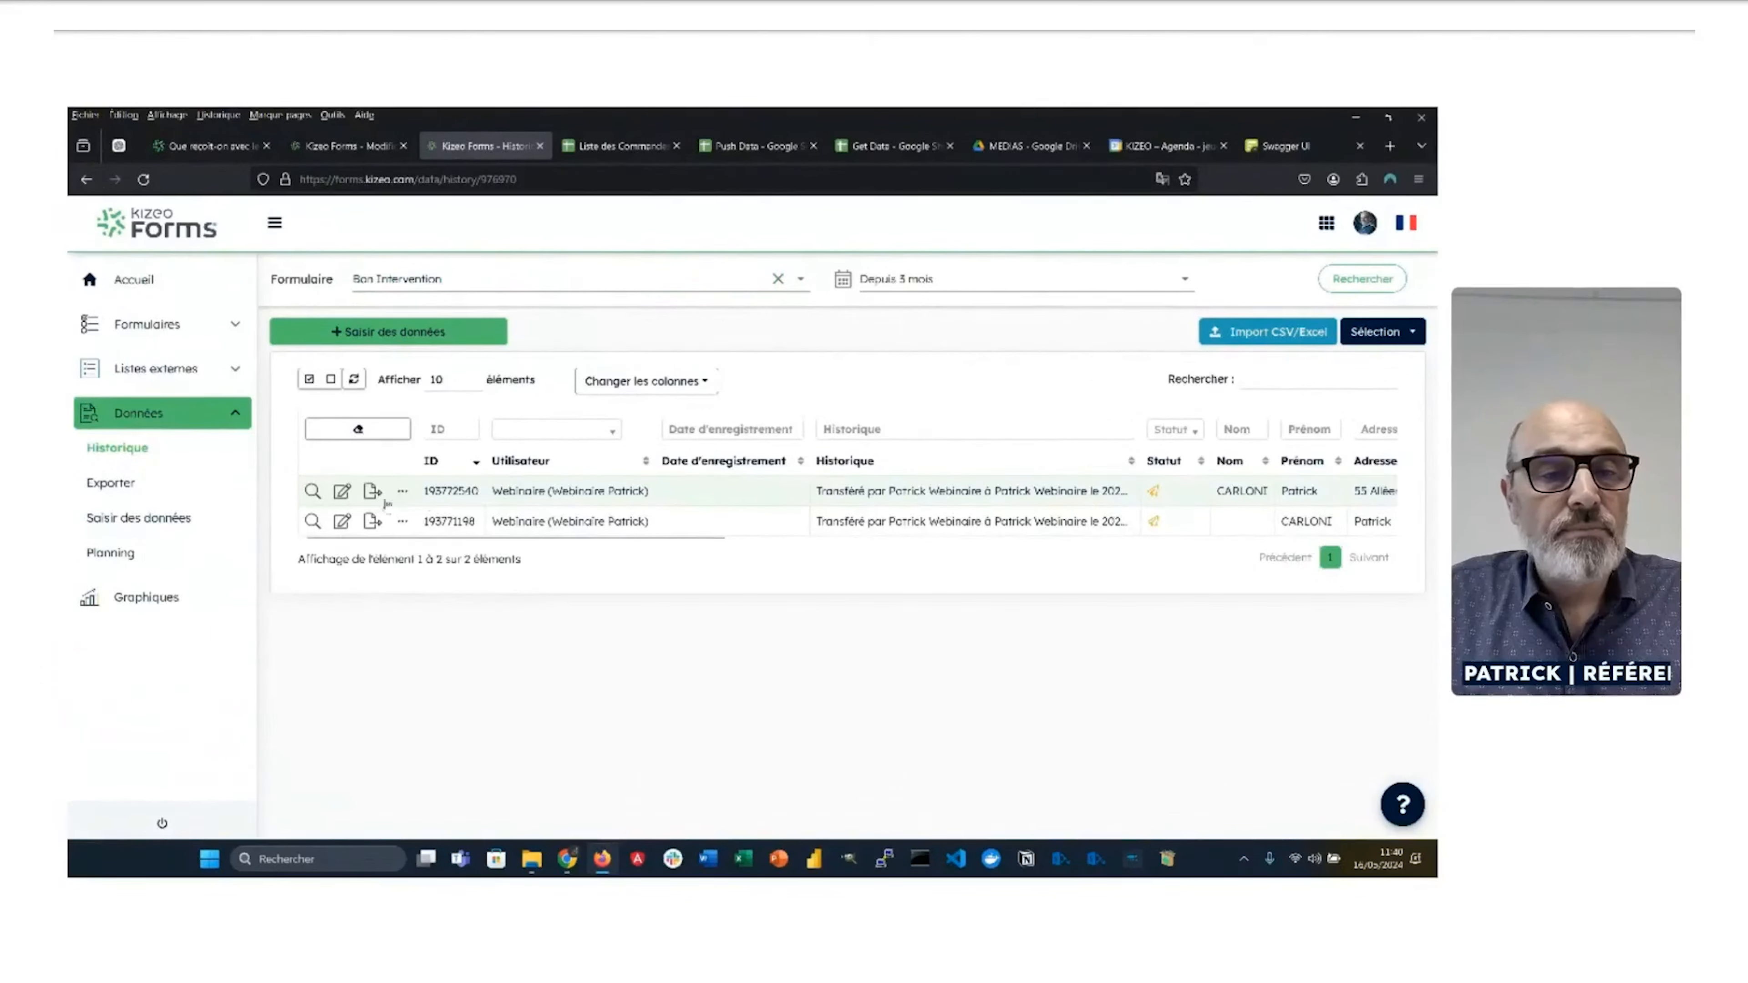
click(341, 491)
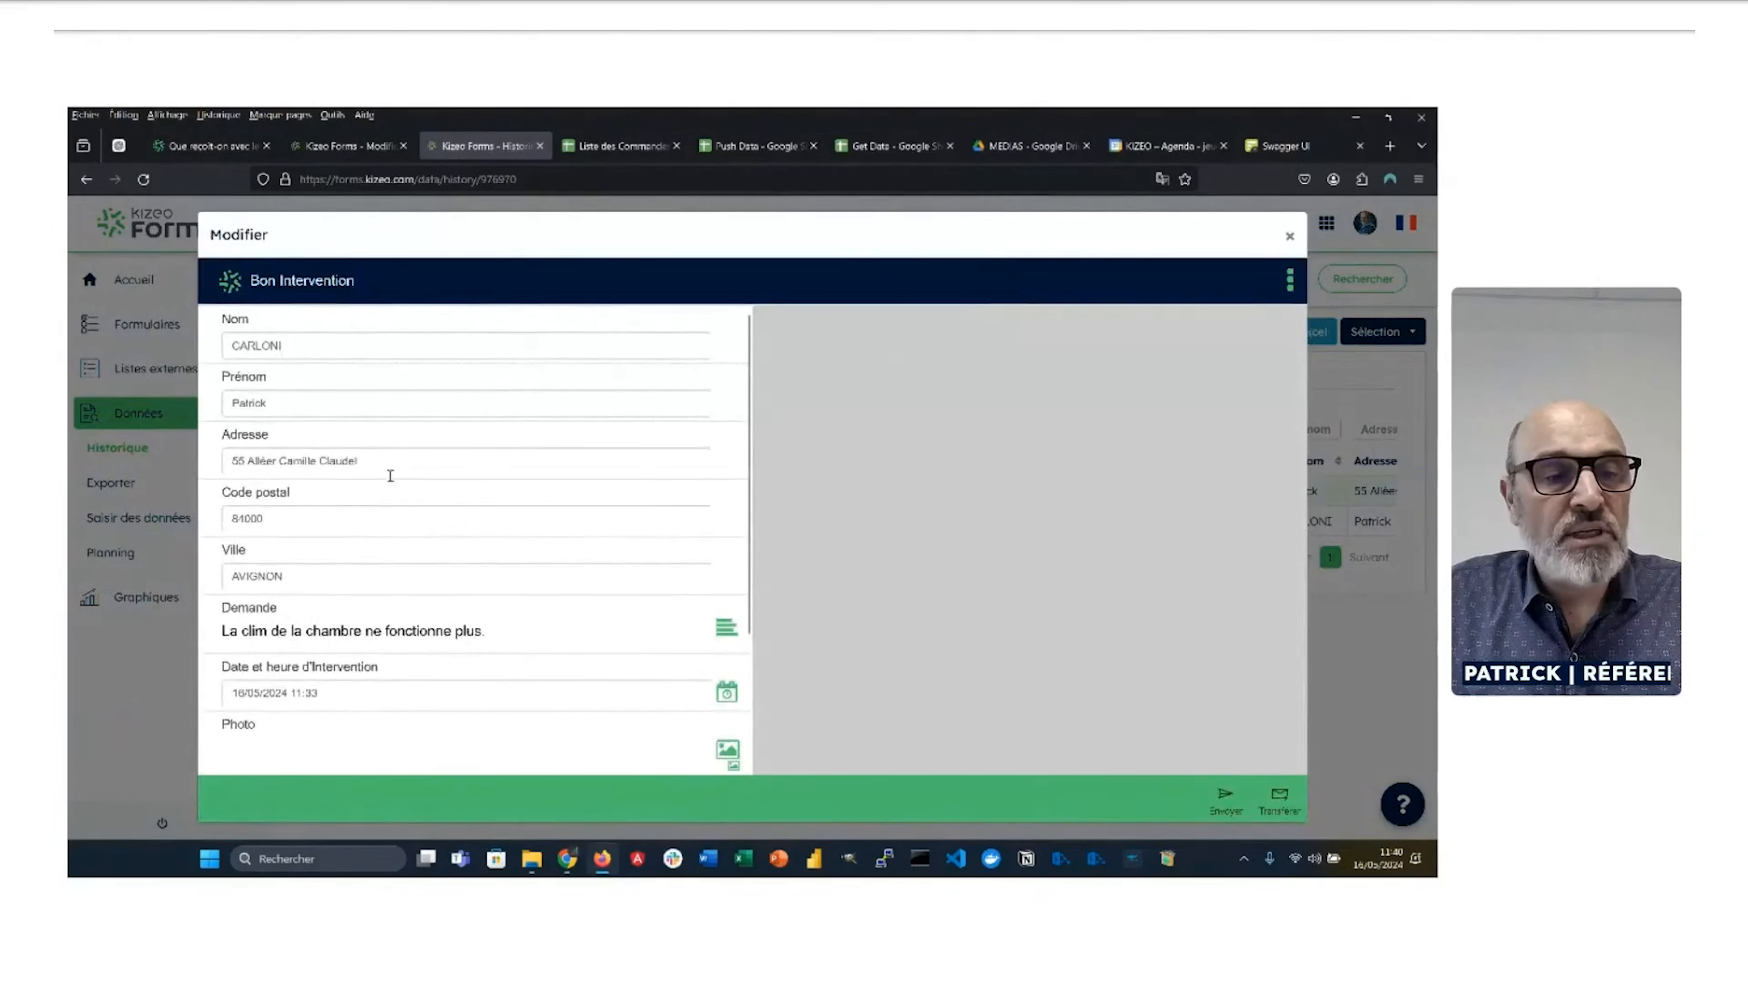
scroll(399, 509, down, 3)
click(496, 579)
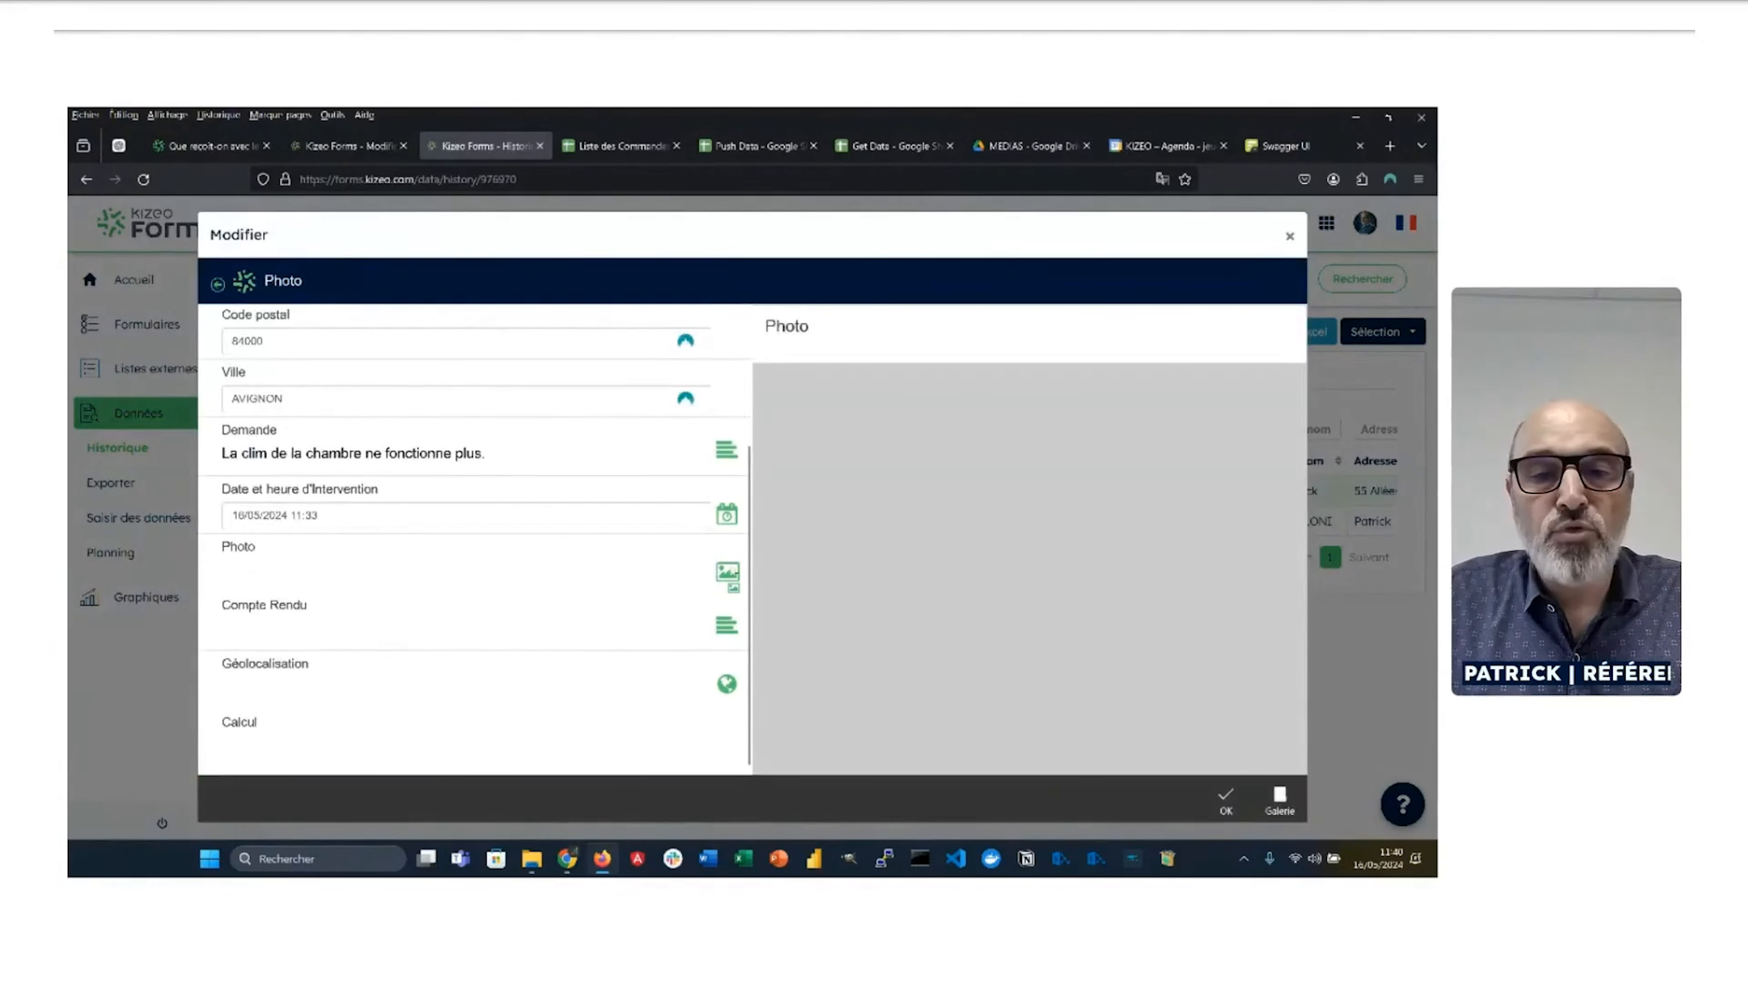
Step: Add Climatisation 1.jpg from the Images > WEBINAIRE folder to the Photo field
click(1281, 799)
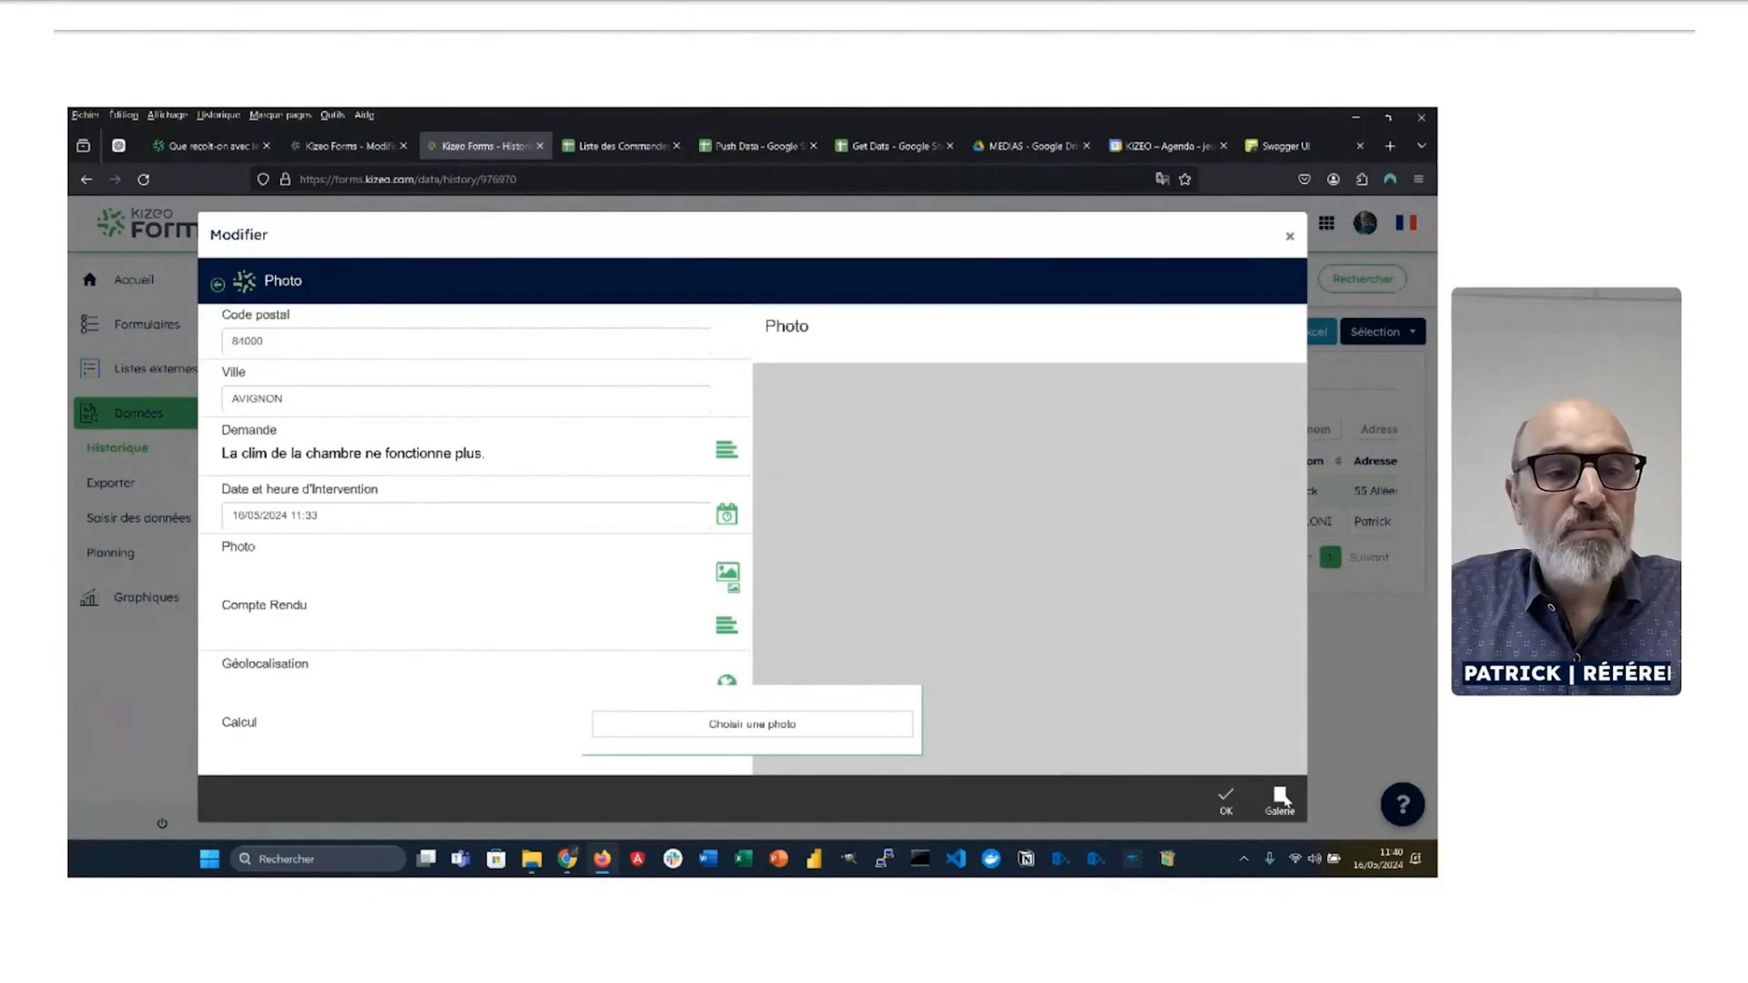
click(823, 725)
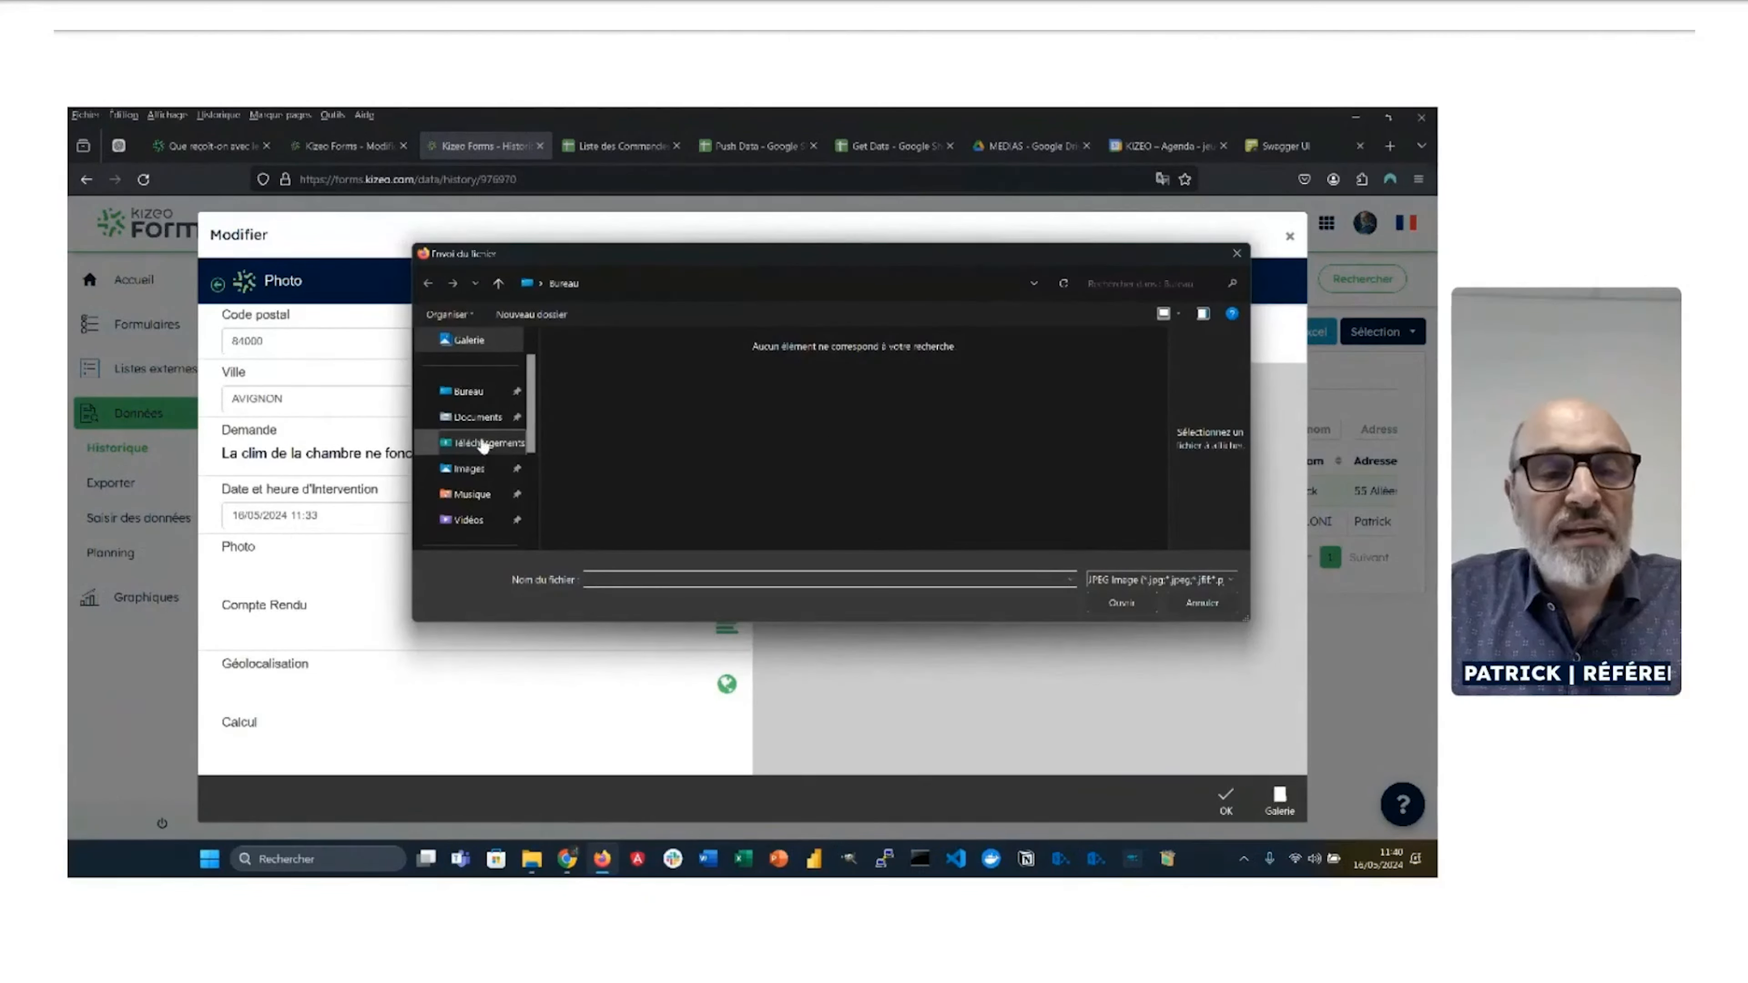
click(469, 469)
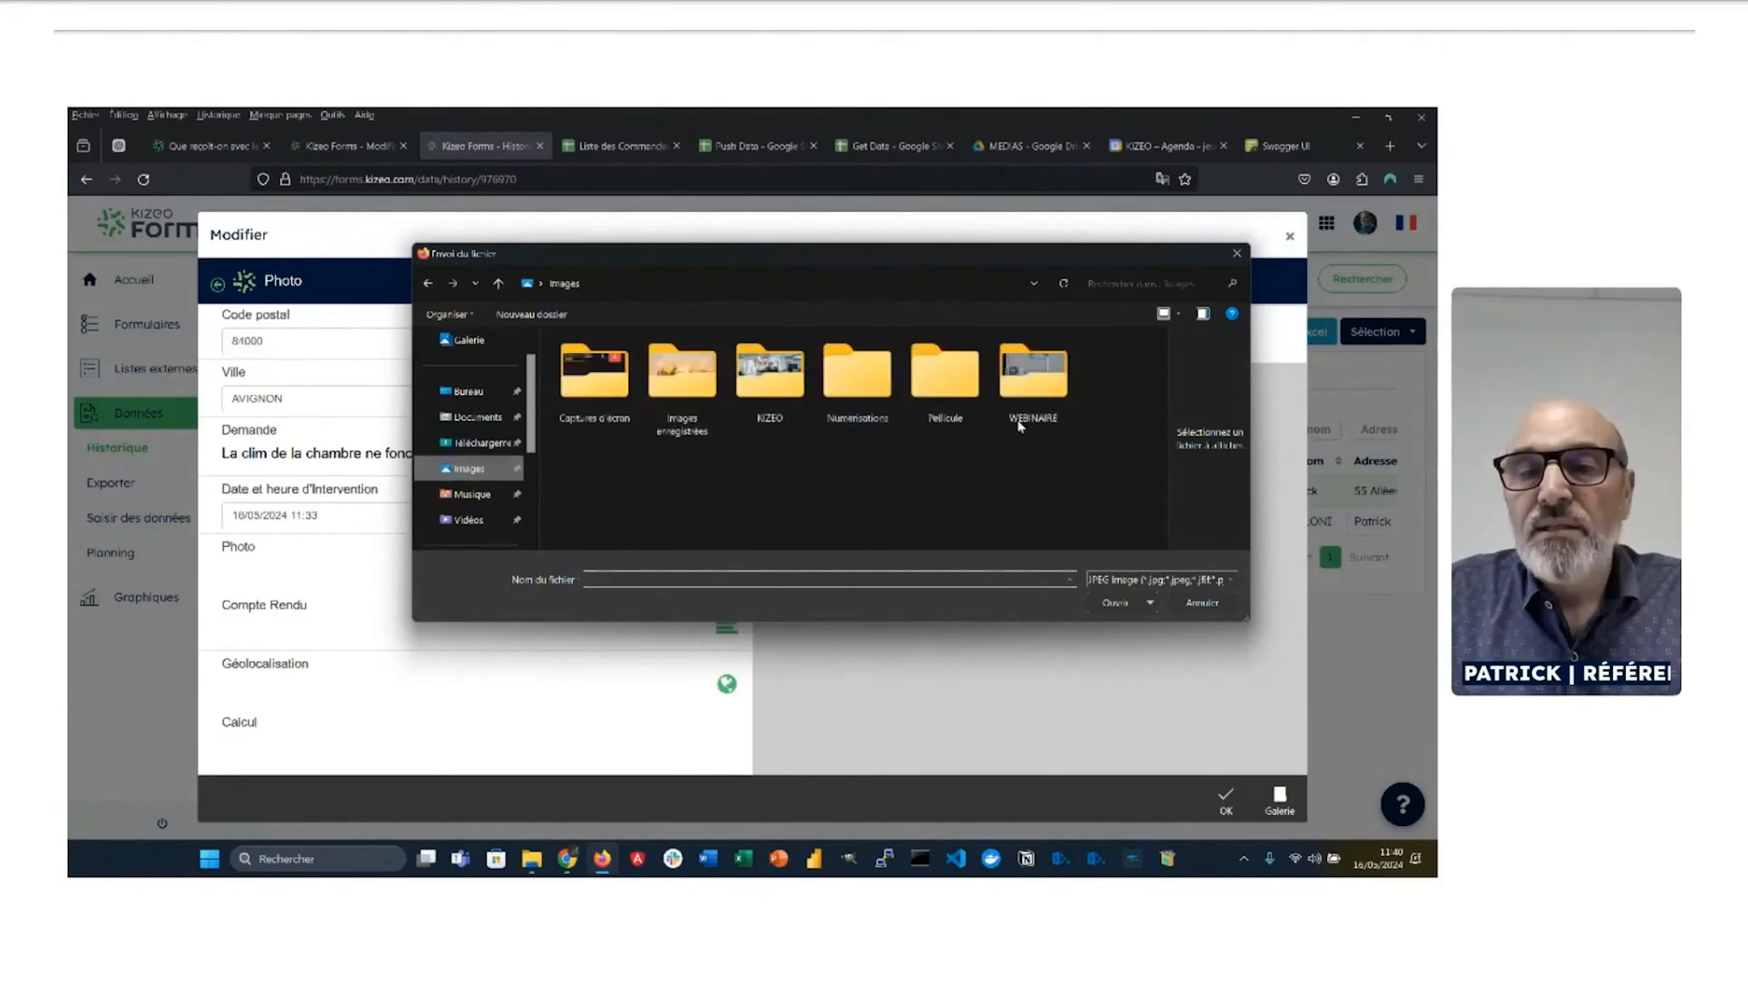
double_click(1020, 420)
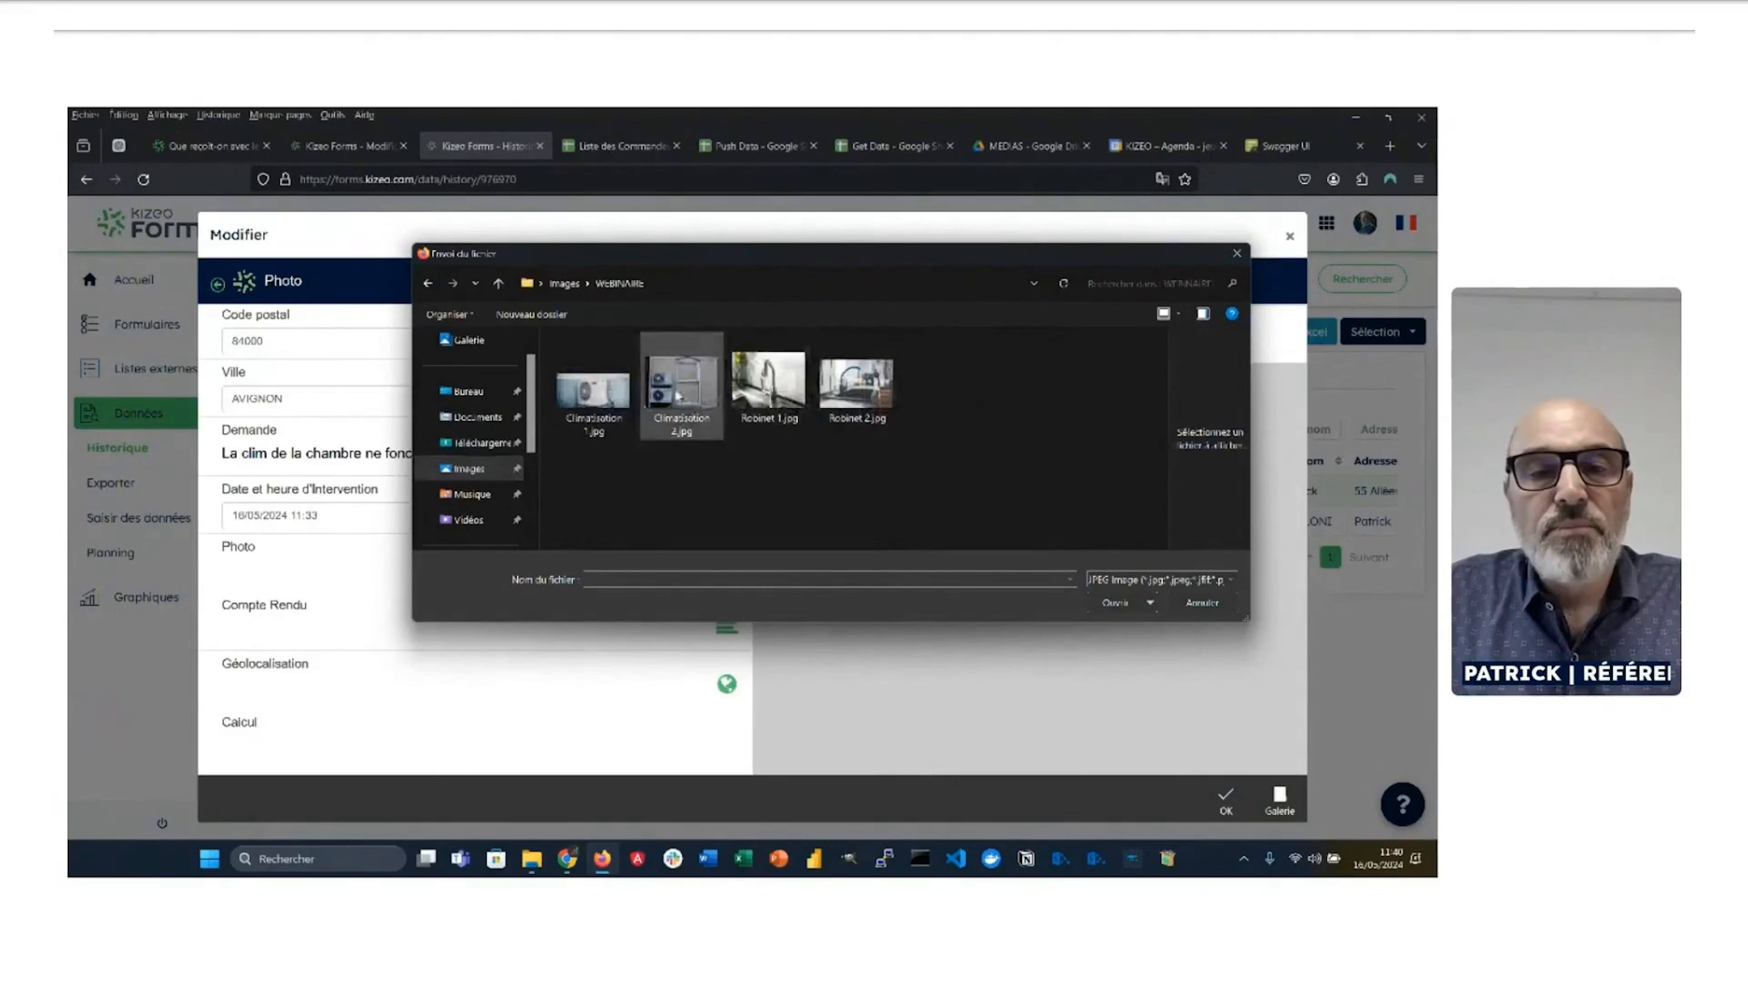
click(593, 393)
click(1116, 603)
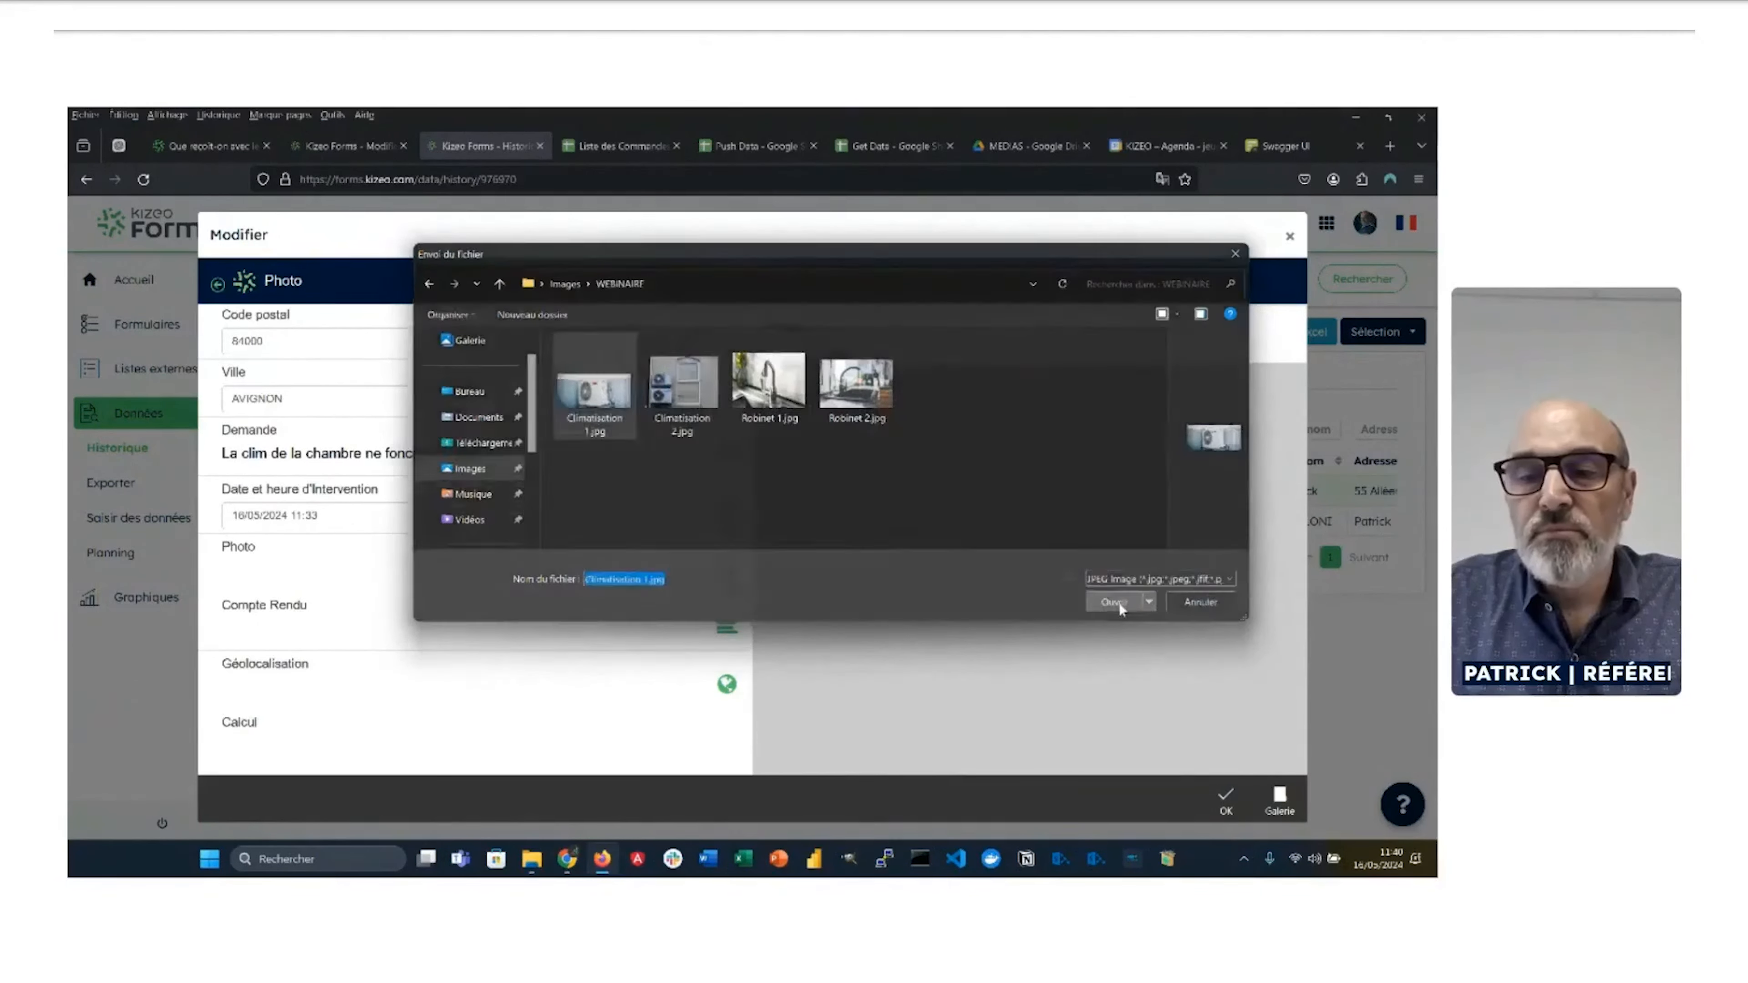
Step: Add Climatisation 2.jpg as a second photo and finish the Photo field
click(1278, 797)
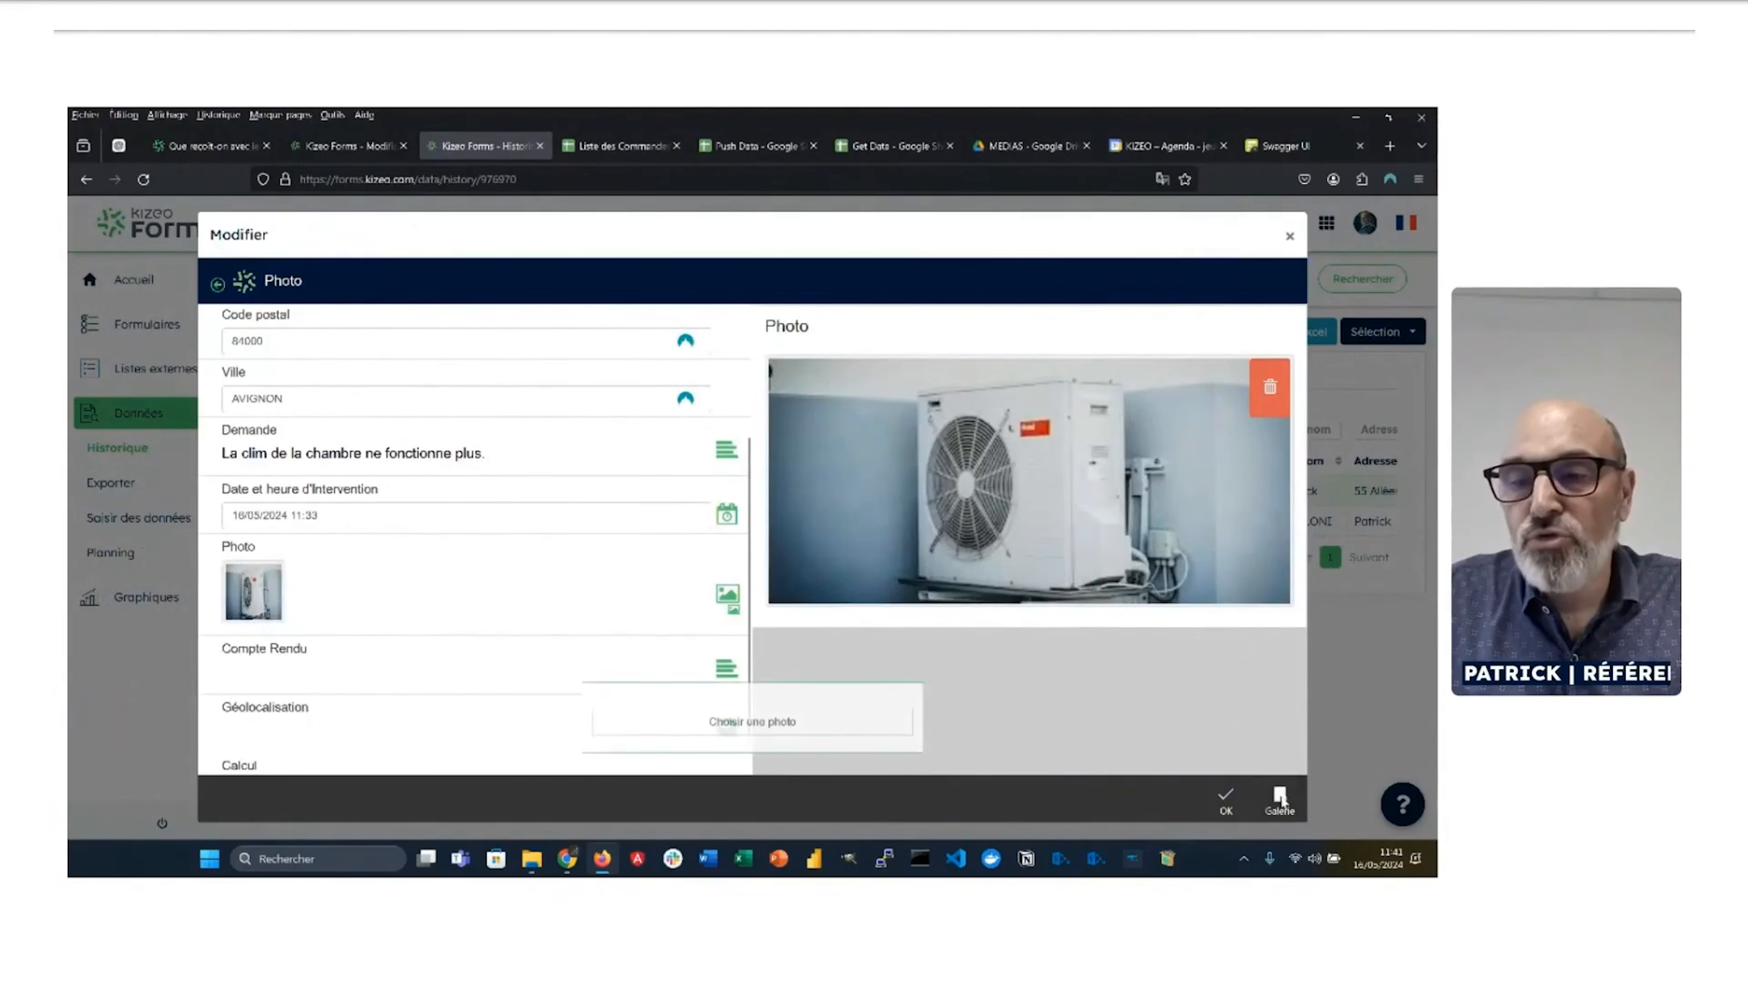
click(835, 734)
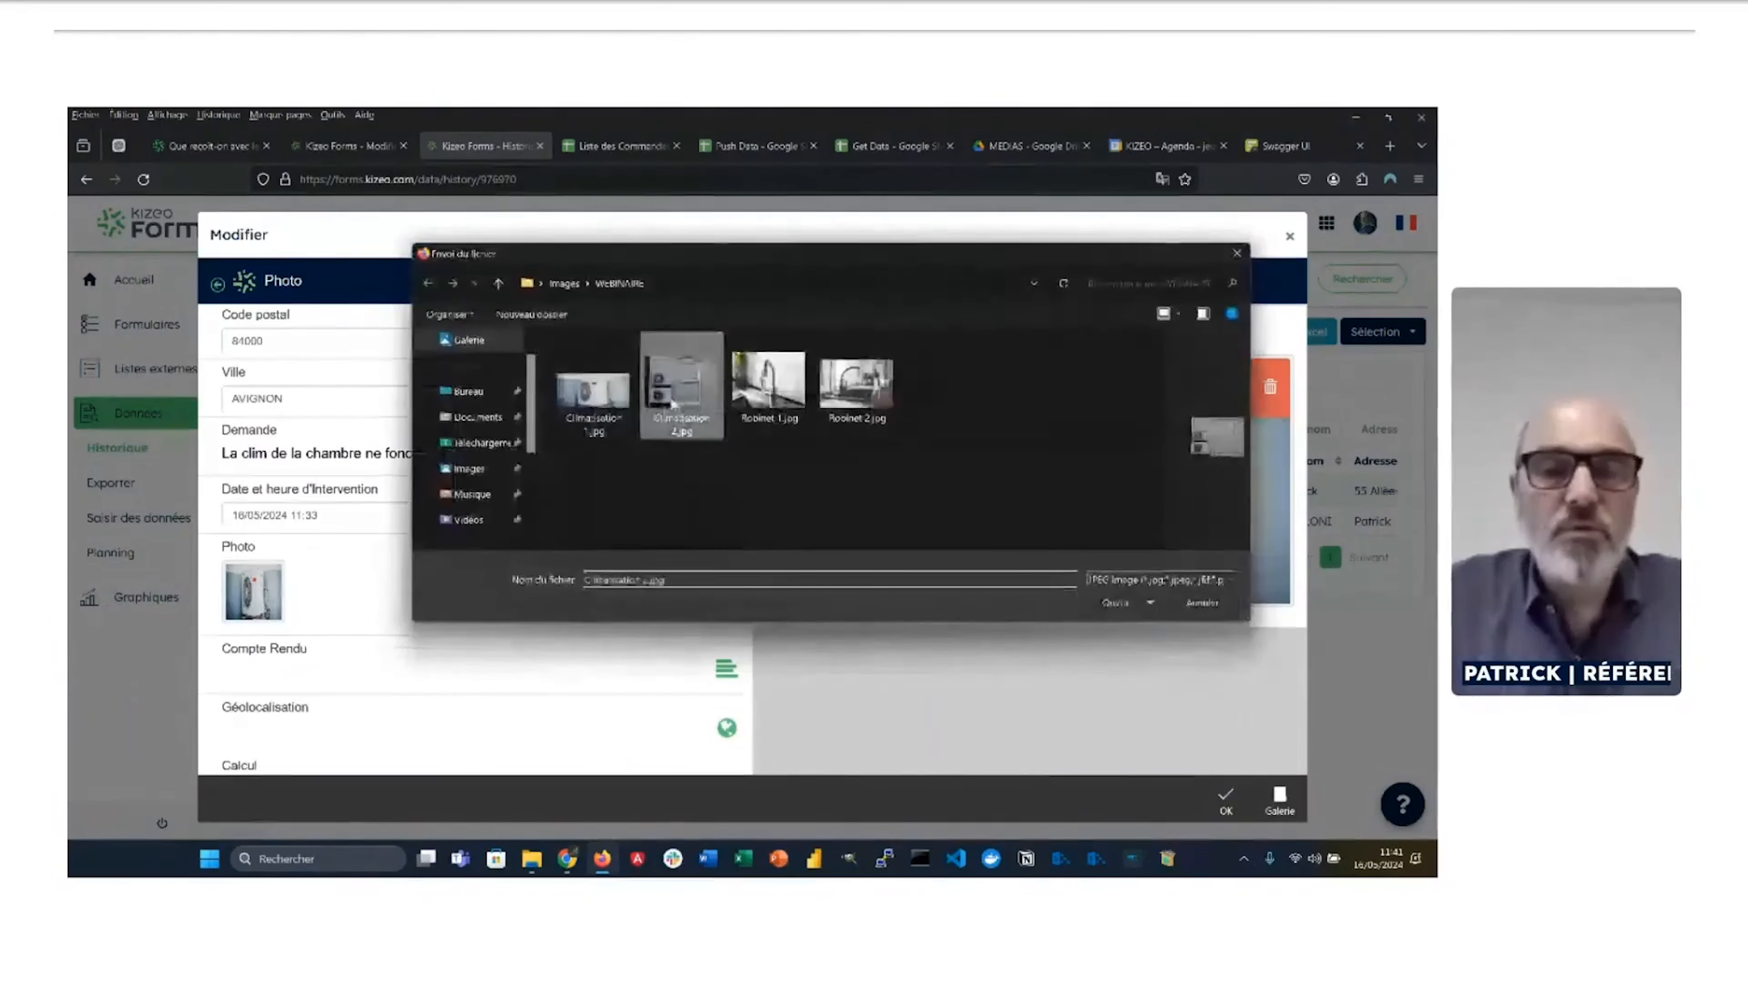
click(682, 392)
click(1126, 610)
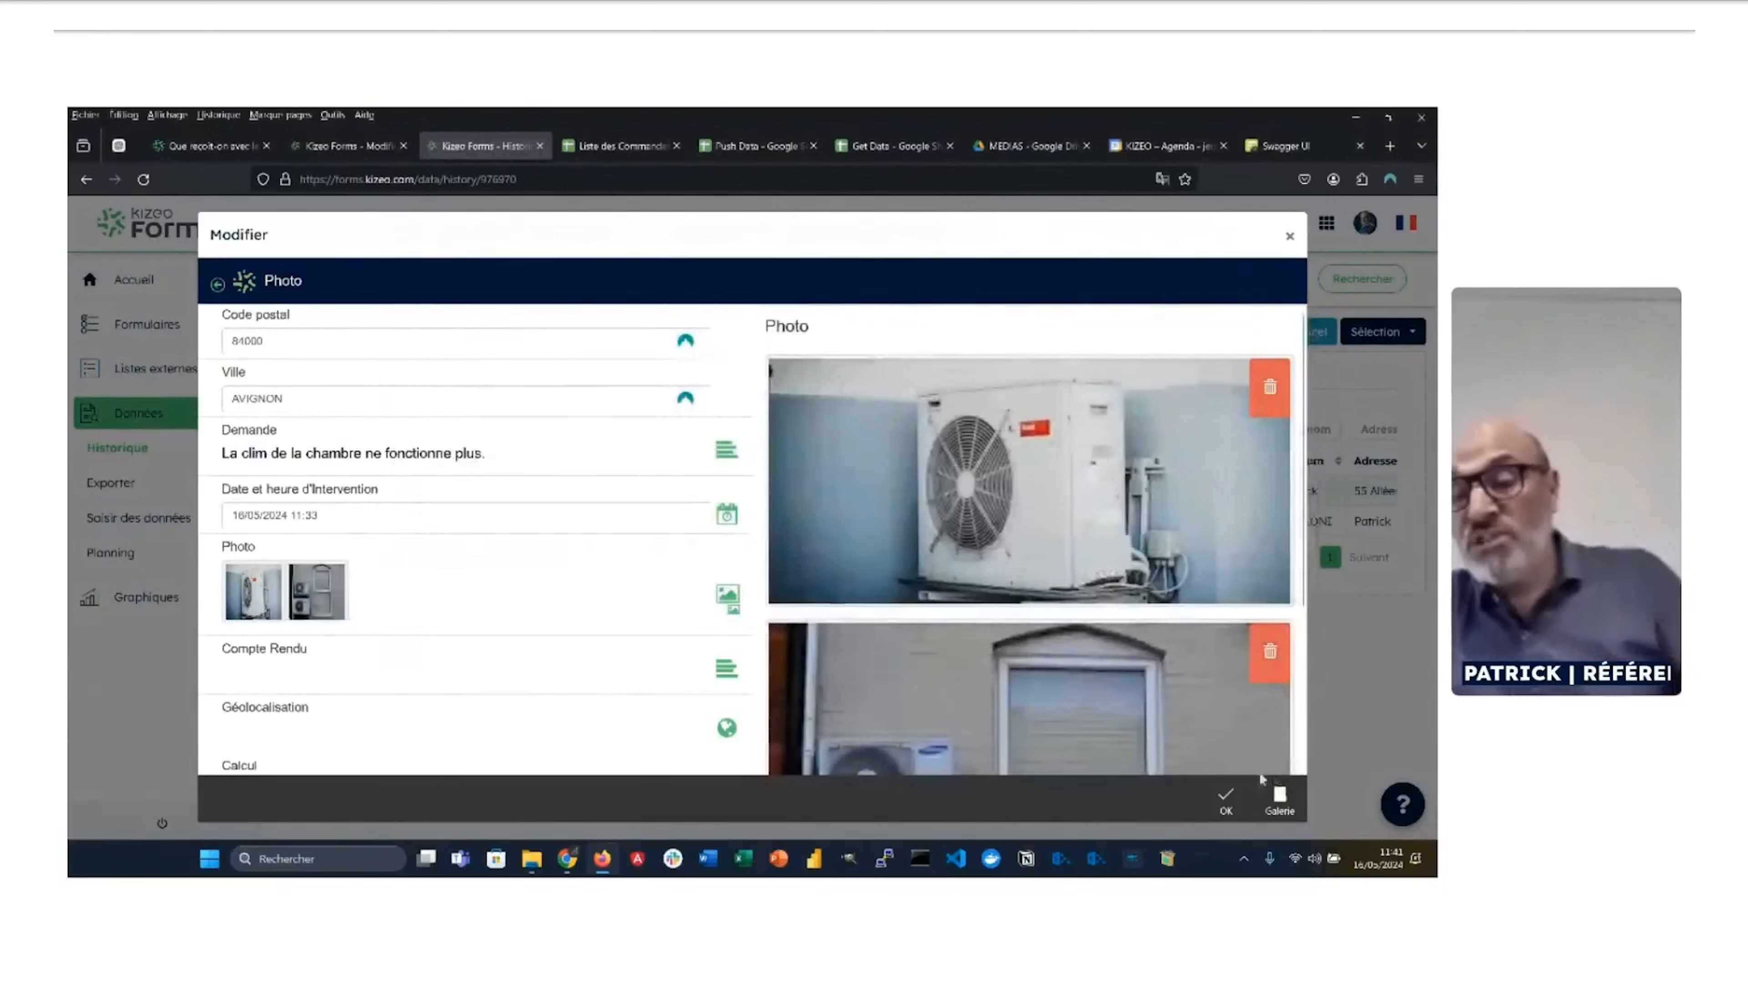
click(1226, 801)
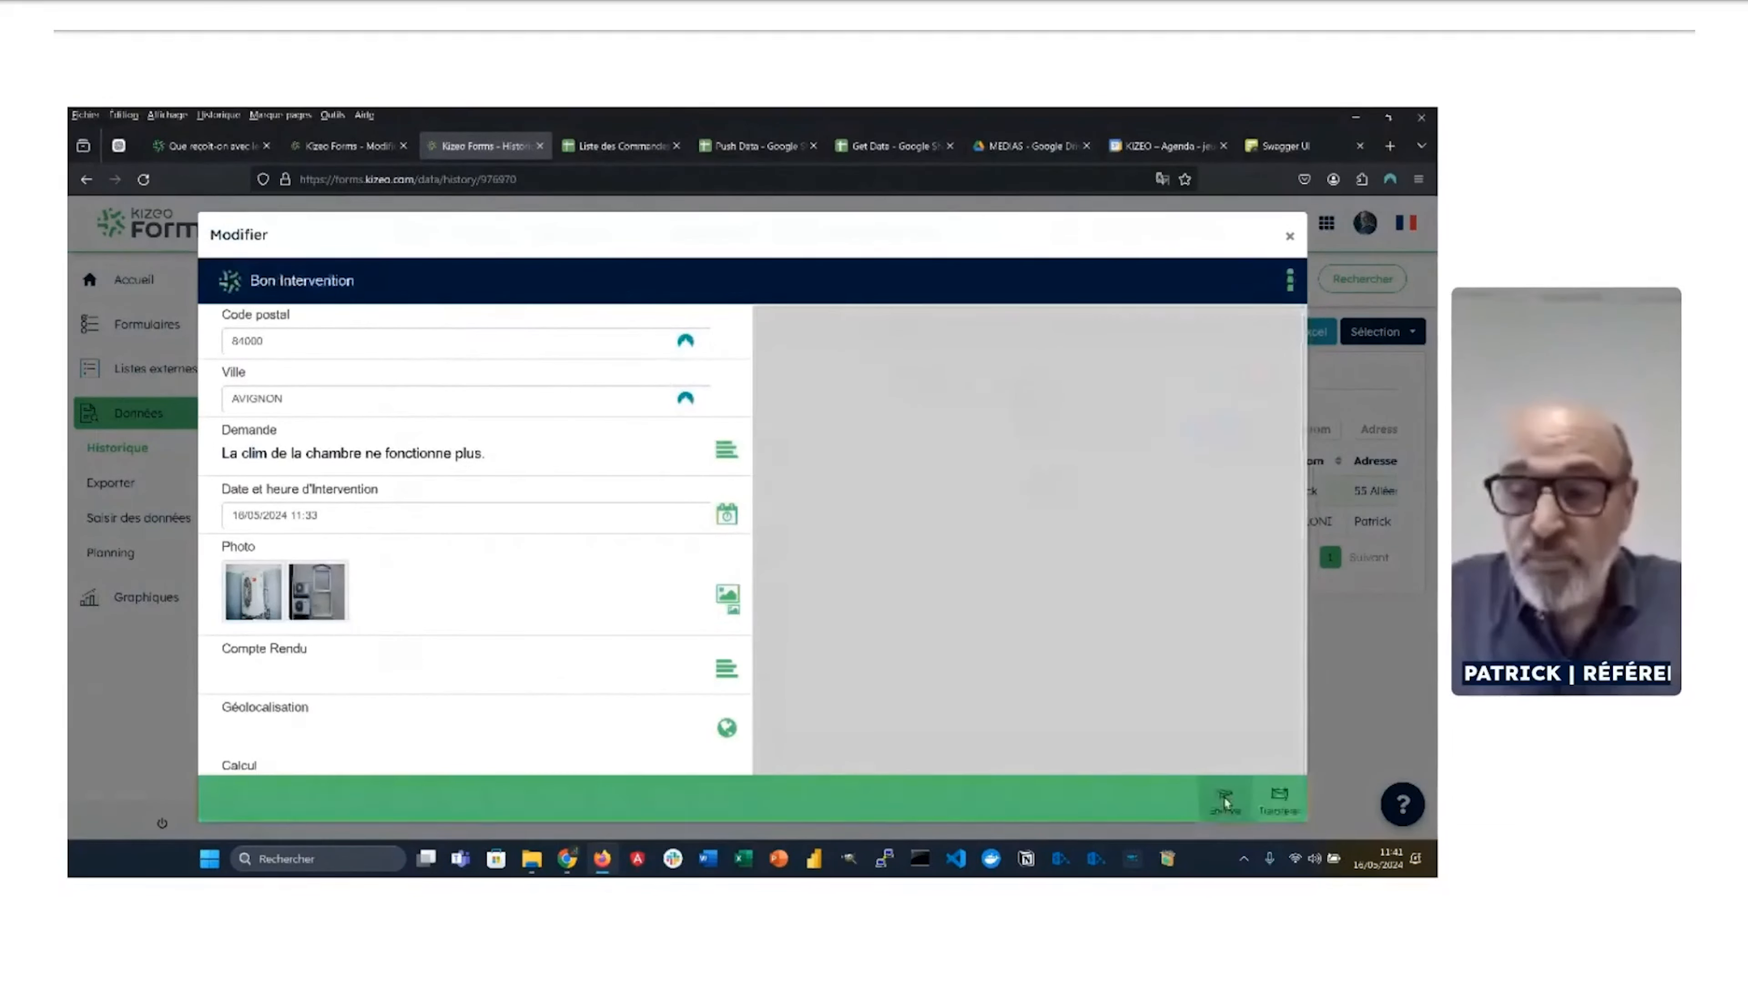
Step: Type the 'Clim chnger' report in the Compte Rendu field and correct its spelling
click(527, 668)
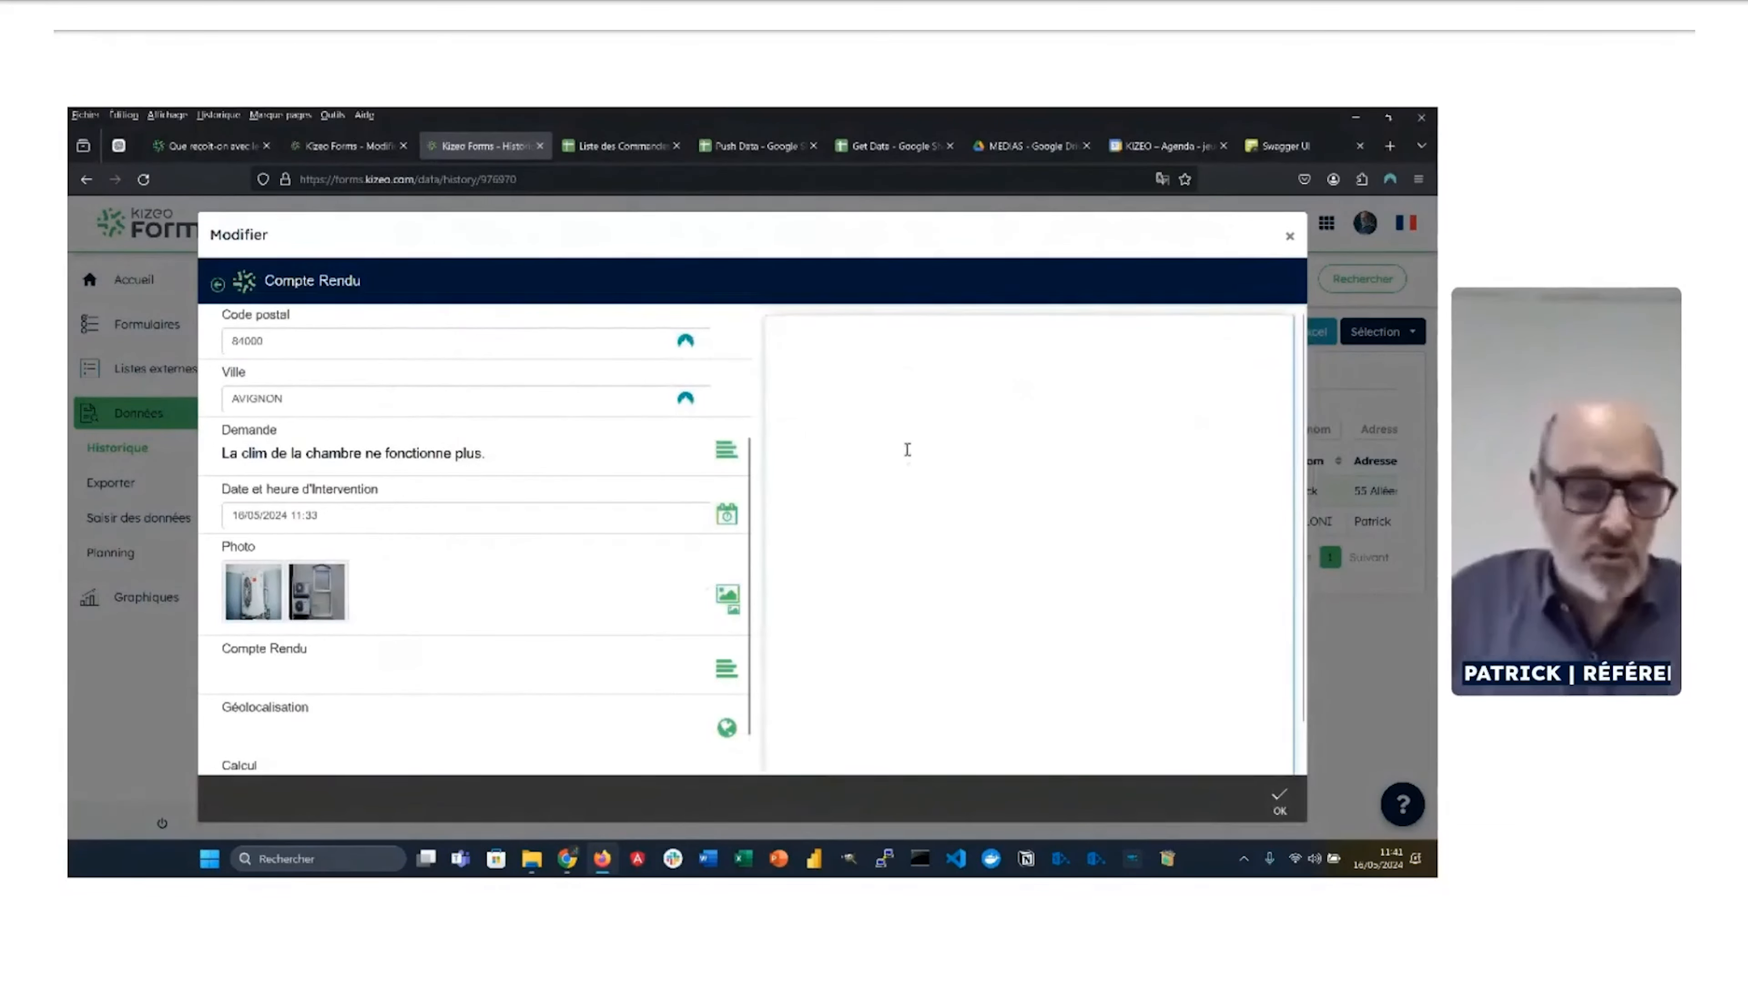
text(Cli)
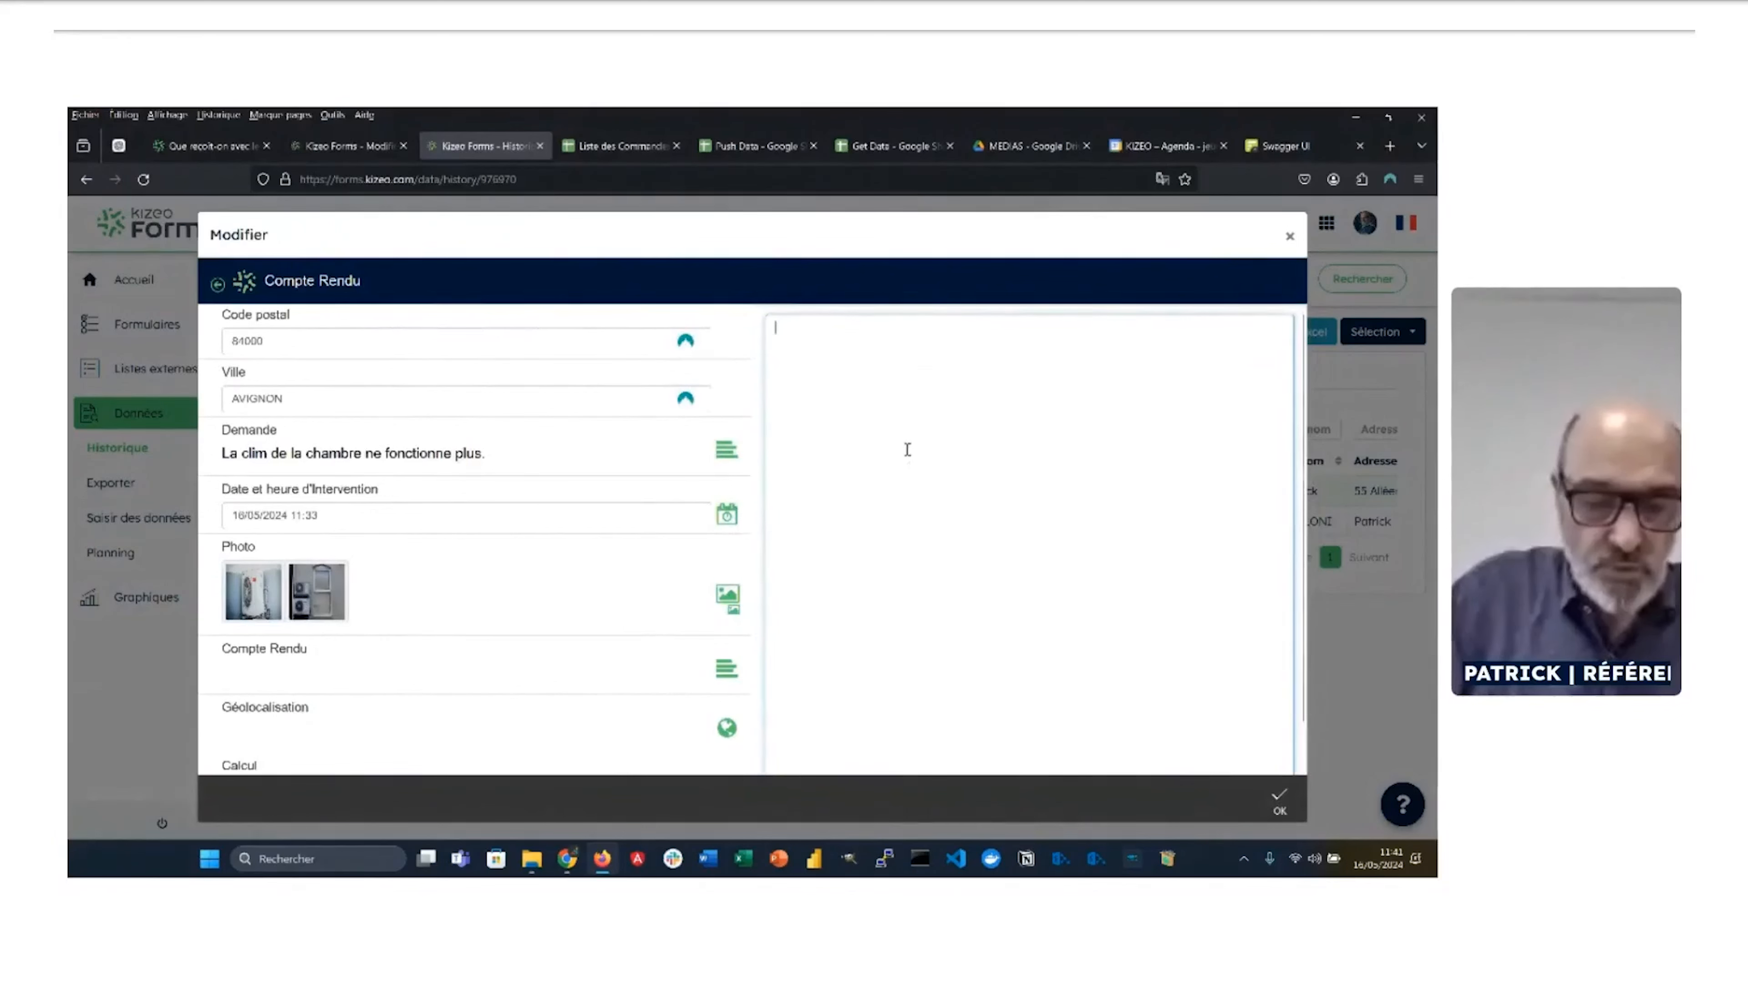
text(m c)
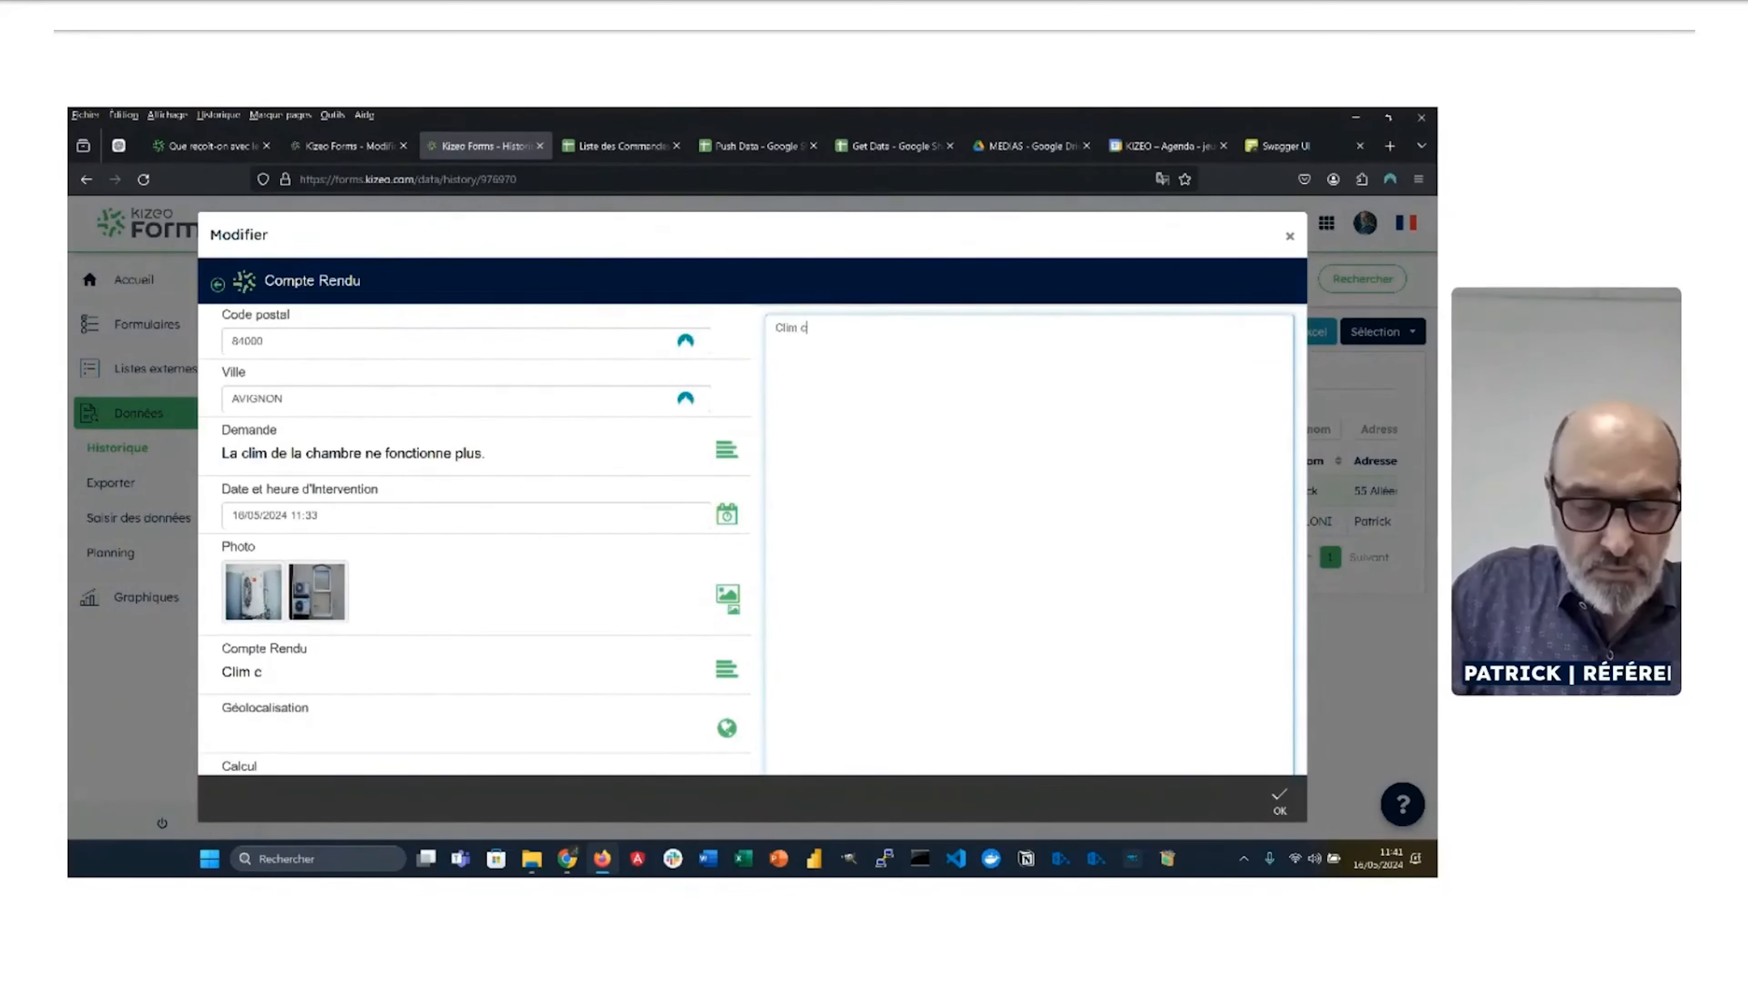
text(hnger)
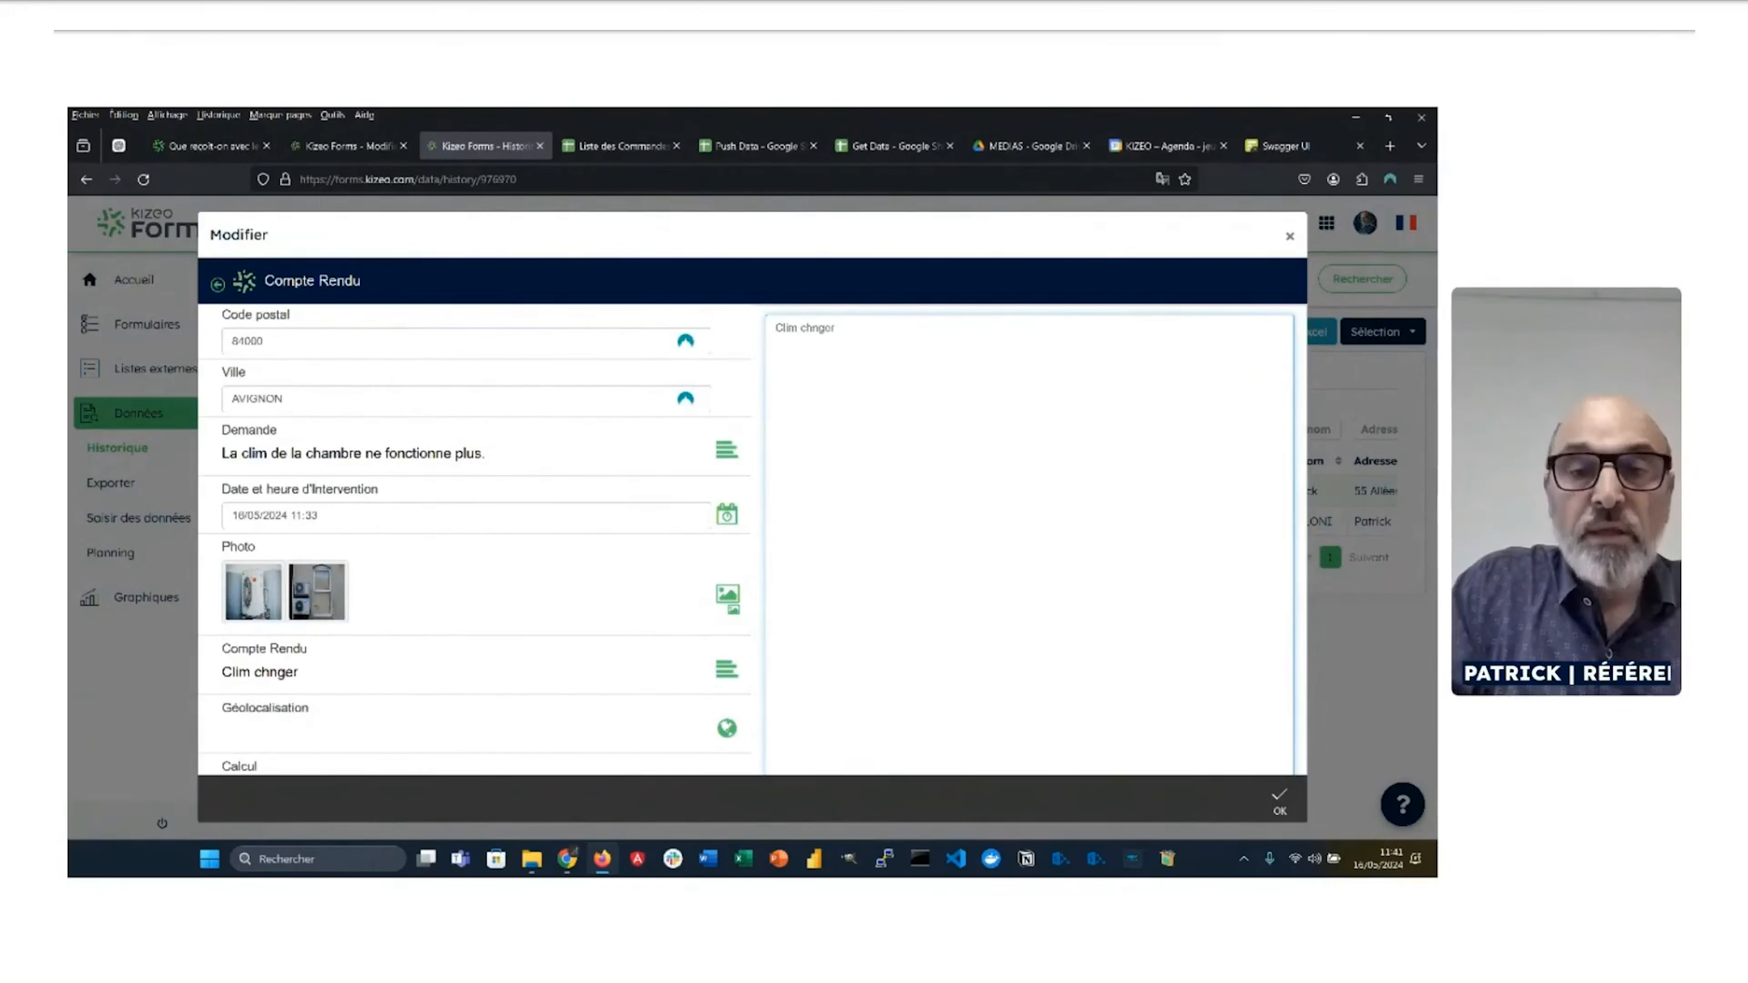
click(815, 330)
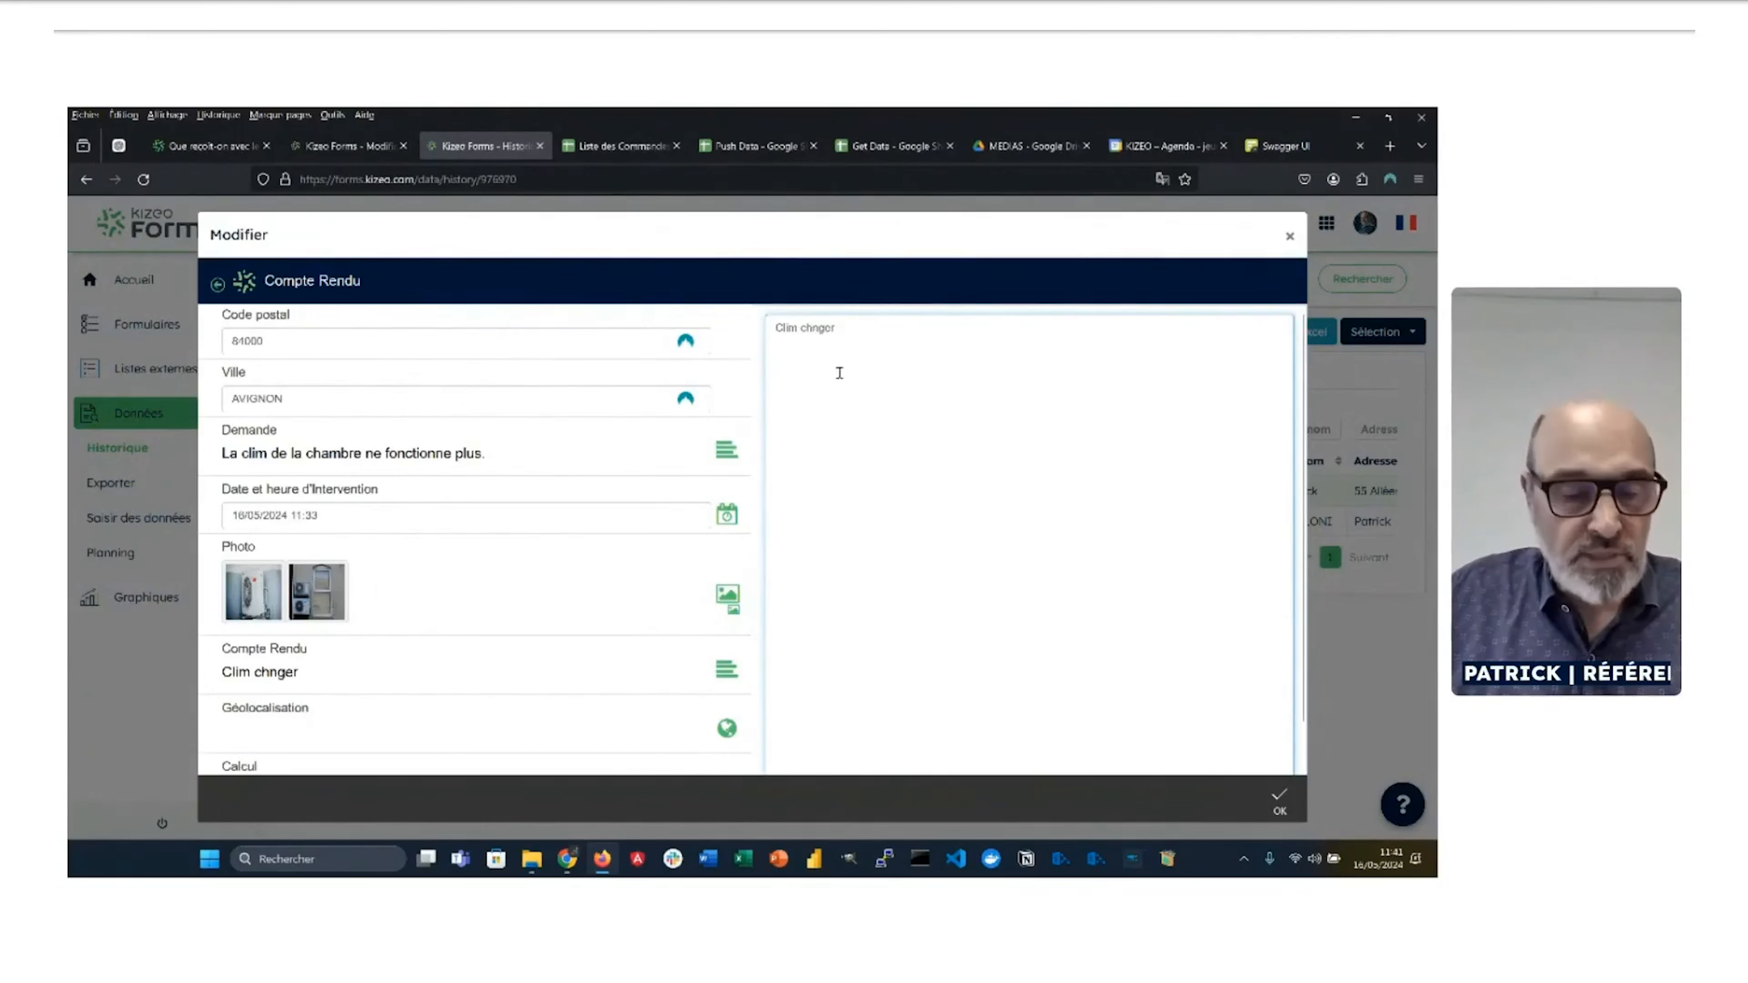
text(a)
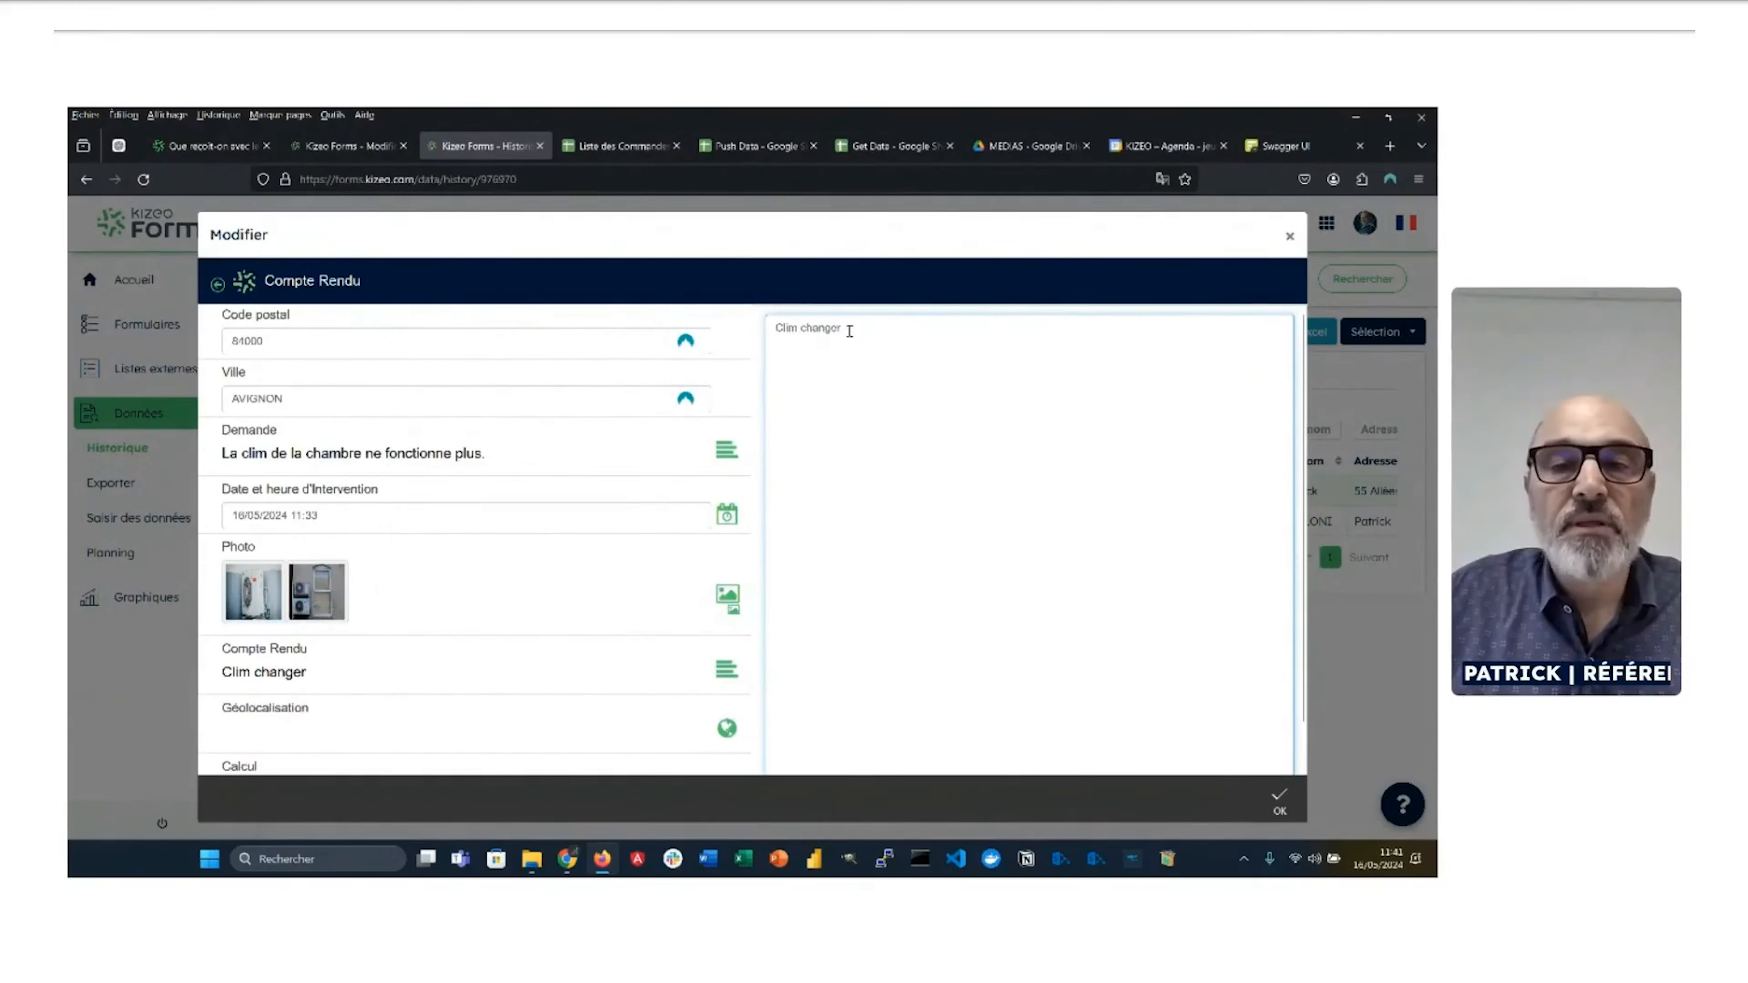
click(850, 330)
key(BackSpace)
key(BackSpace)
text(ée)
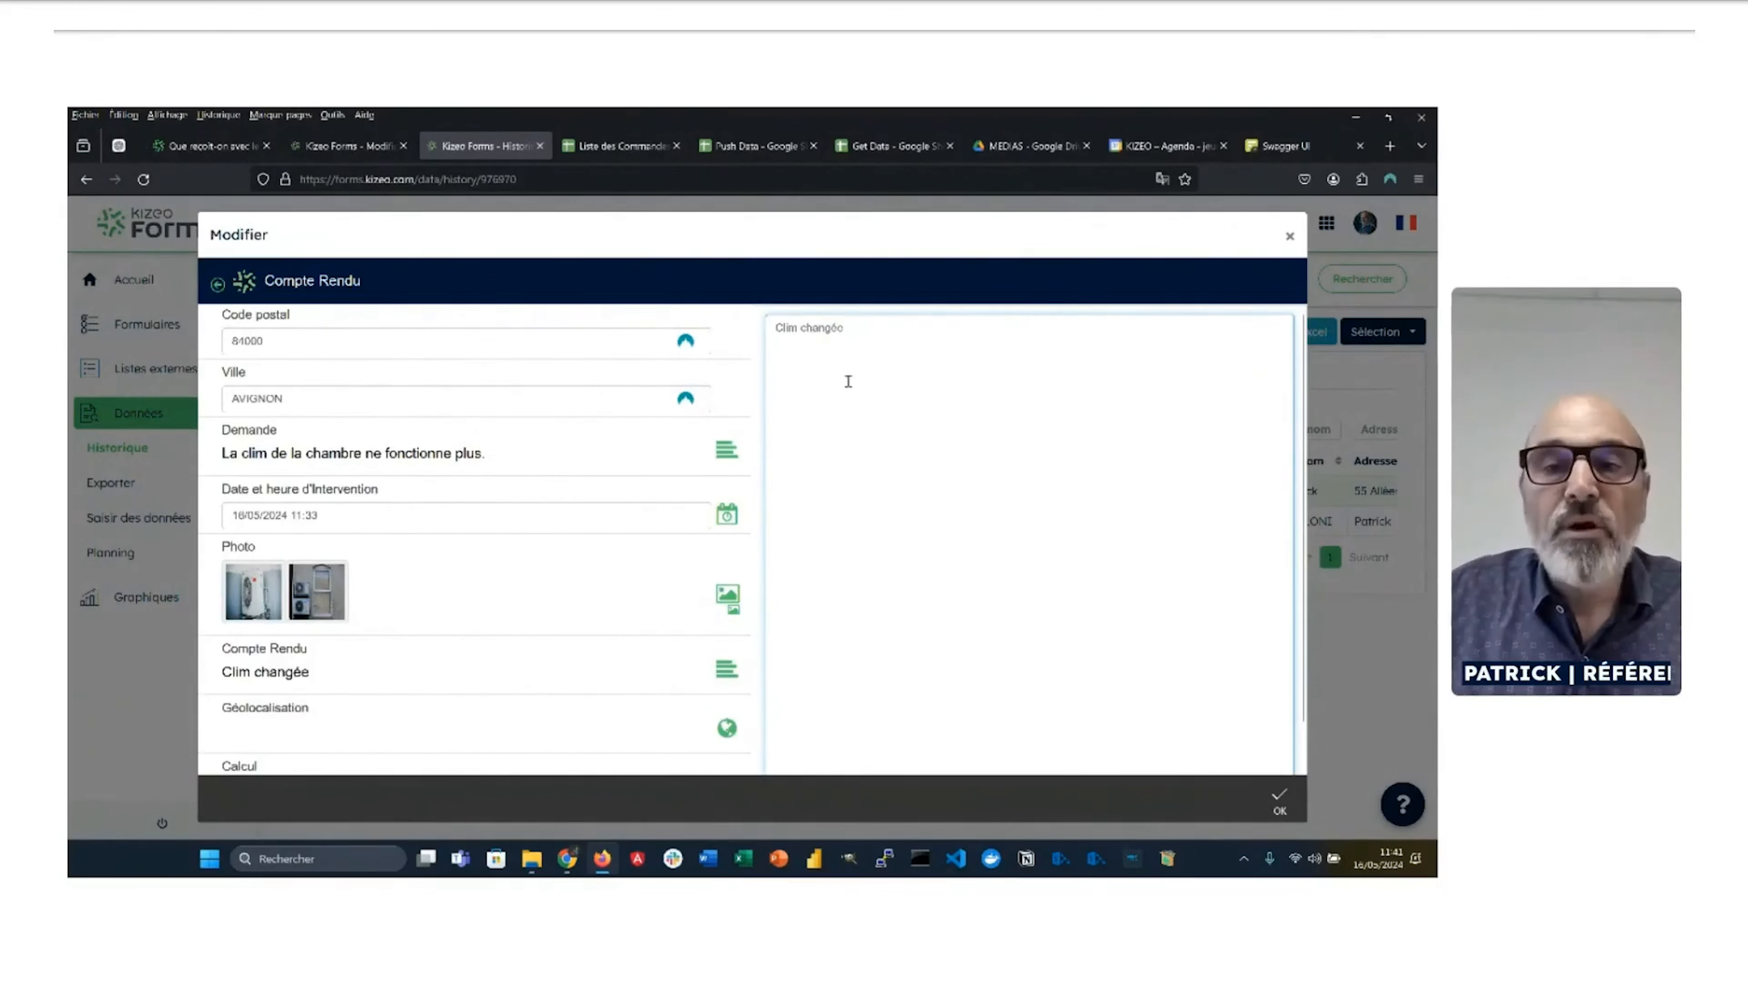
Step: Confirm the Géolocalisation field and switch back to the Make scenario window
scroll(375, 551, down, 1)
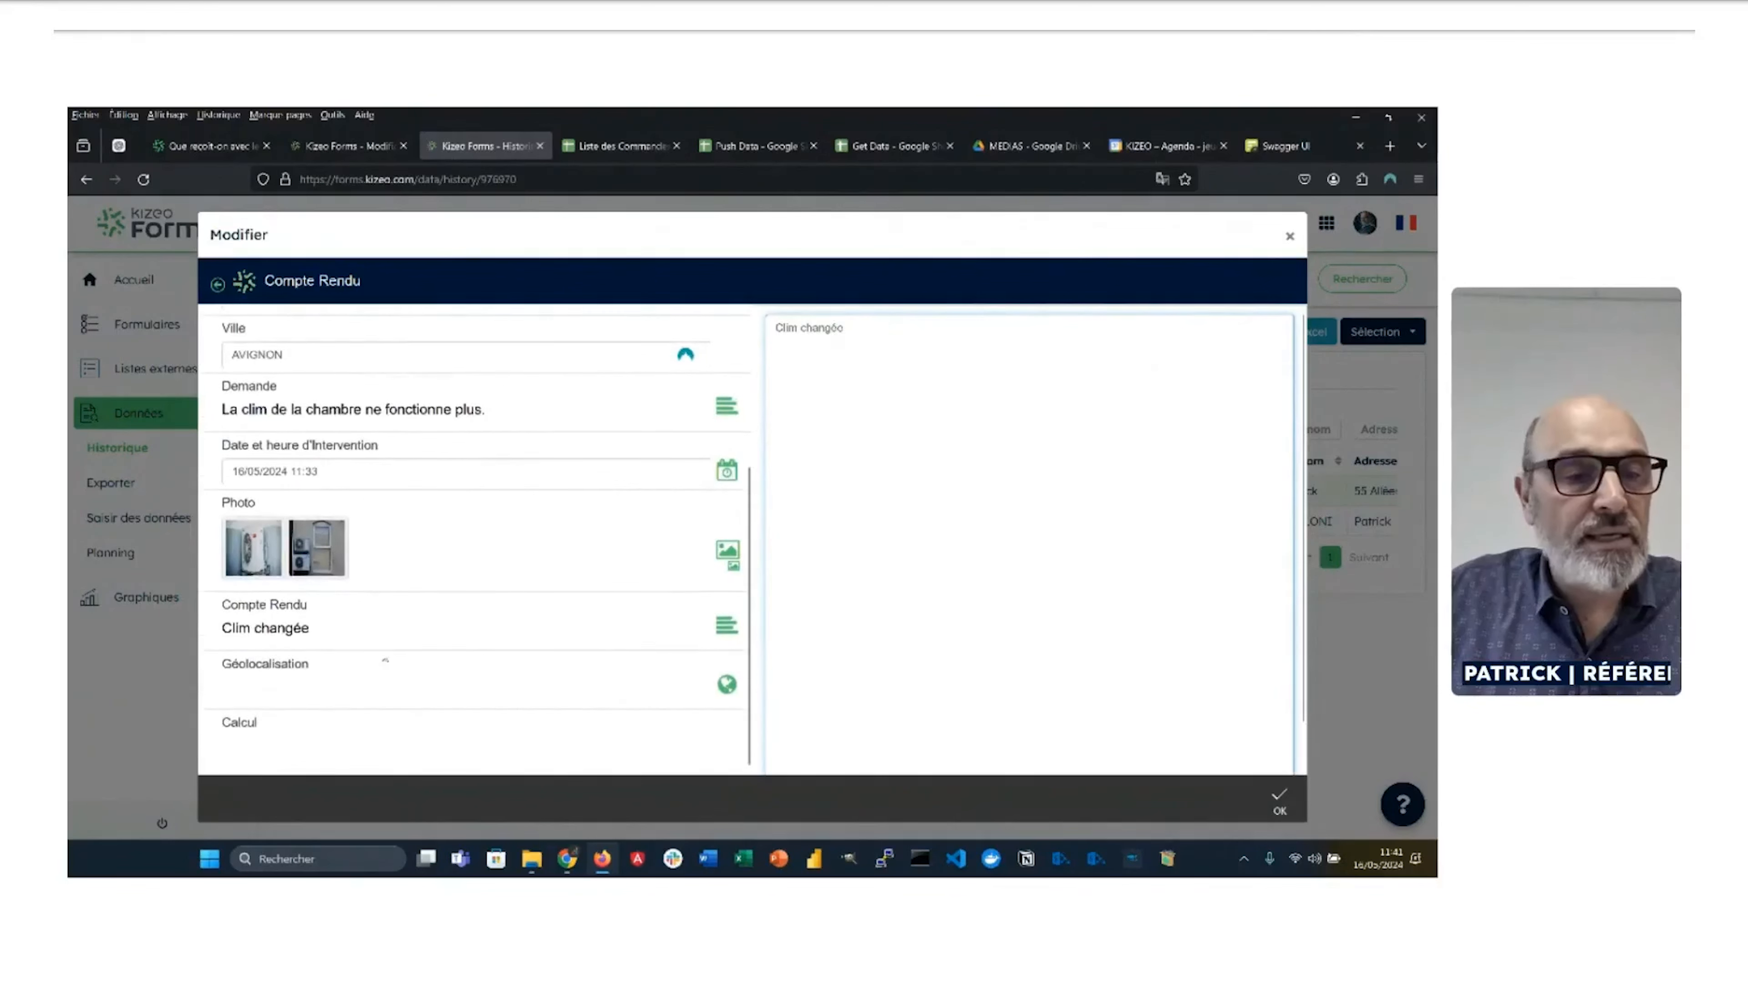
click(362, 694)
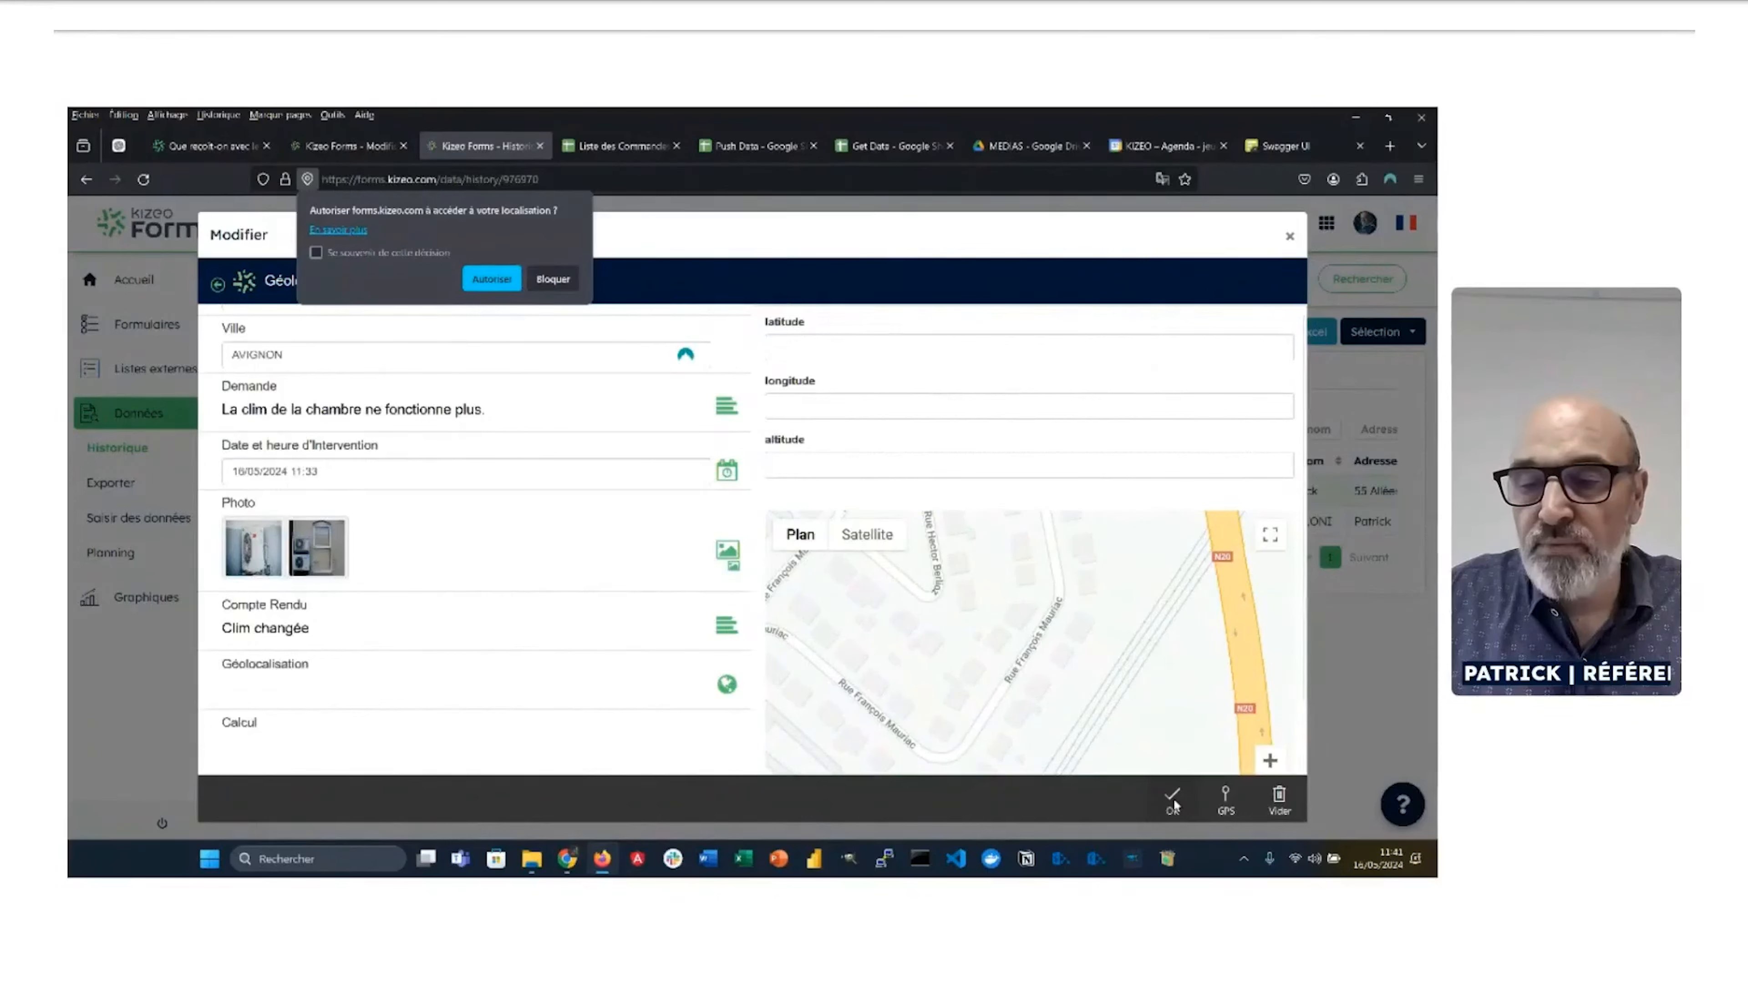
click(1174, 799)
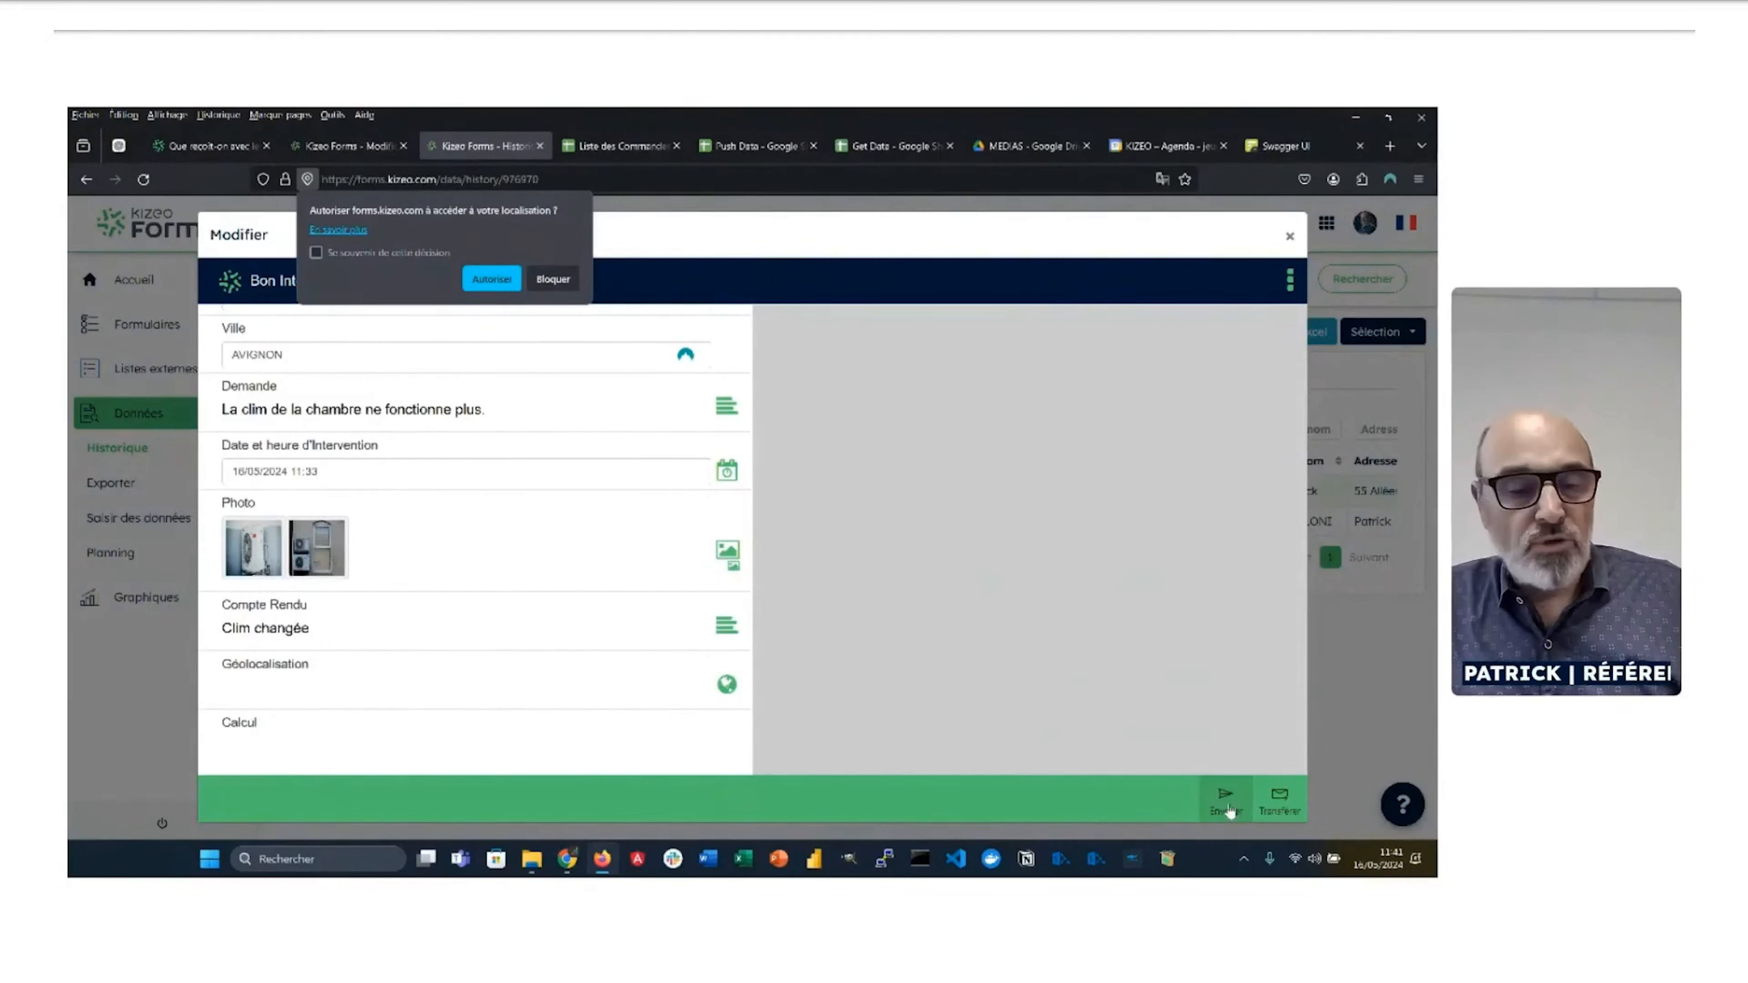
key(alt+Tab)
key(alt+Tab)
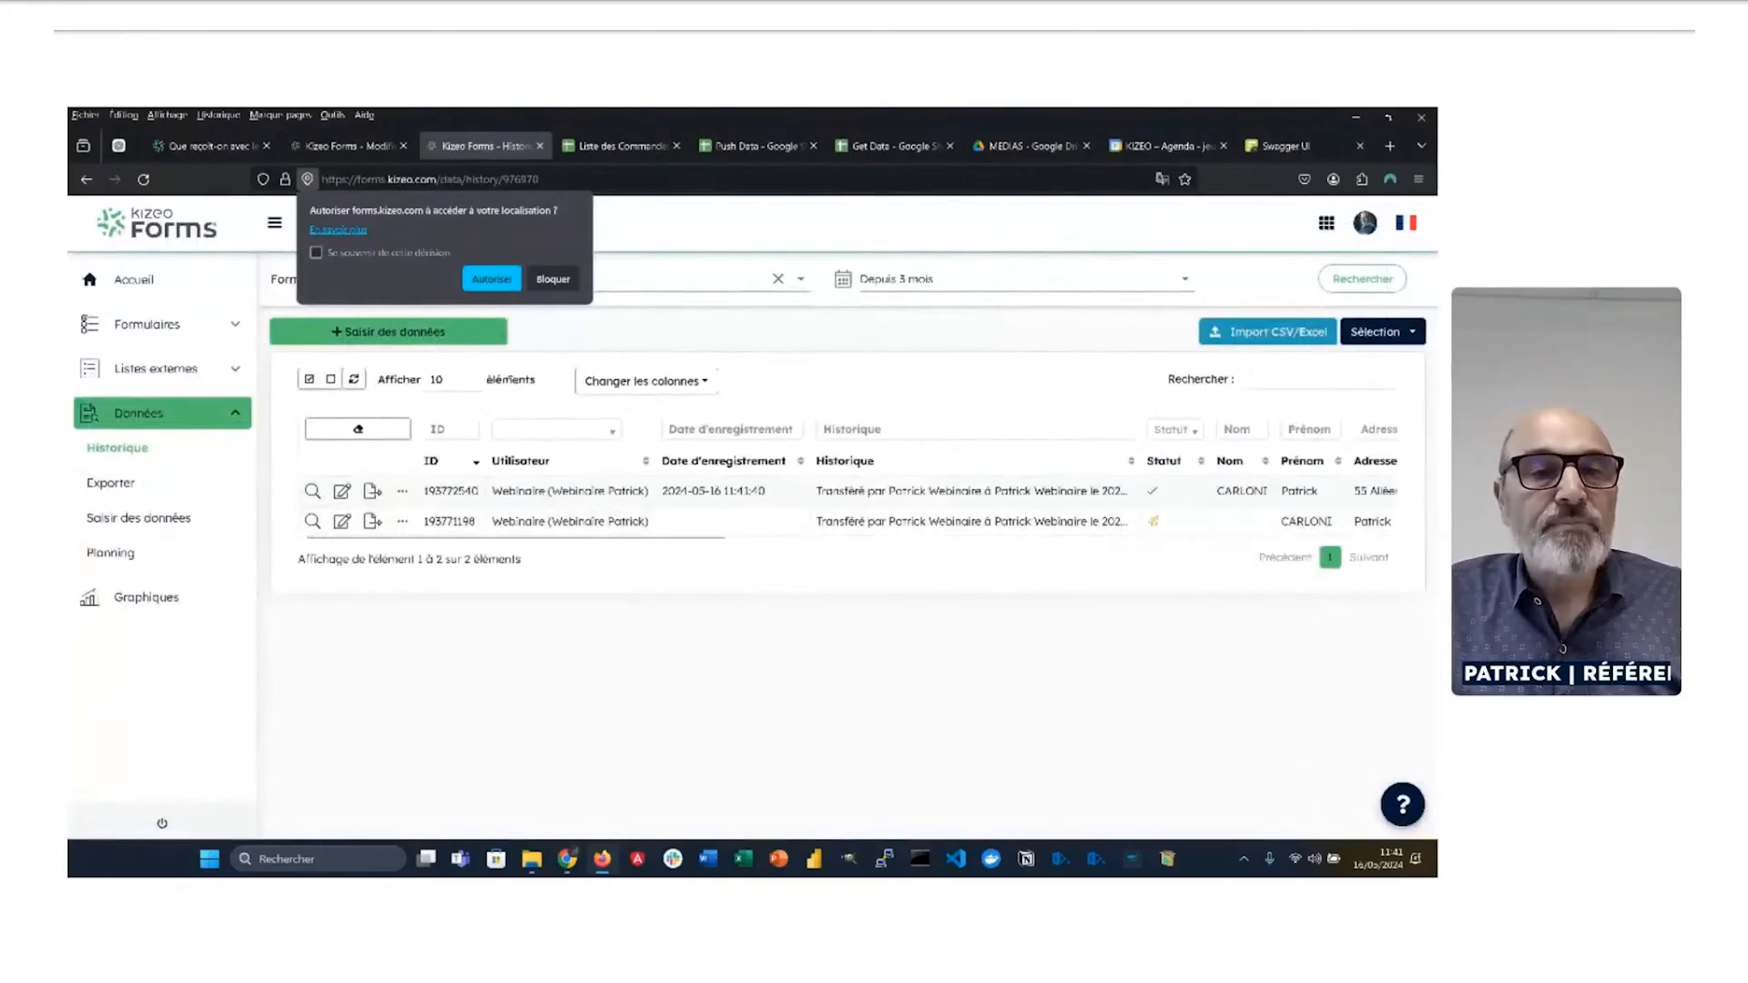
key(alt+Tab)
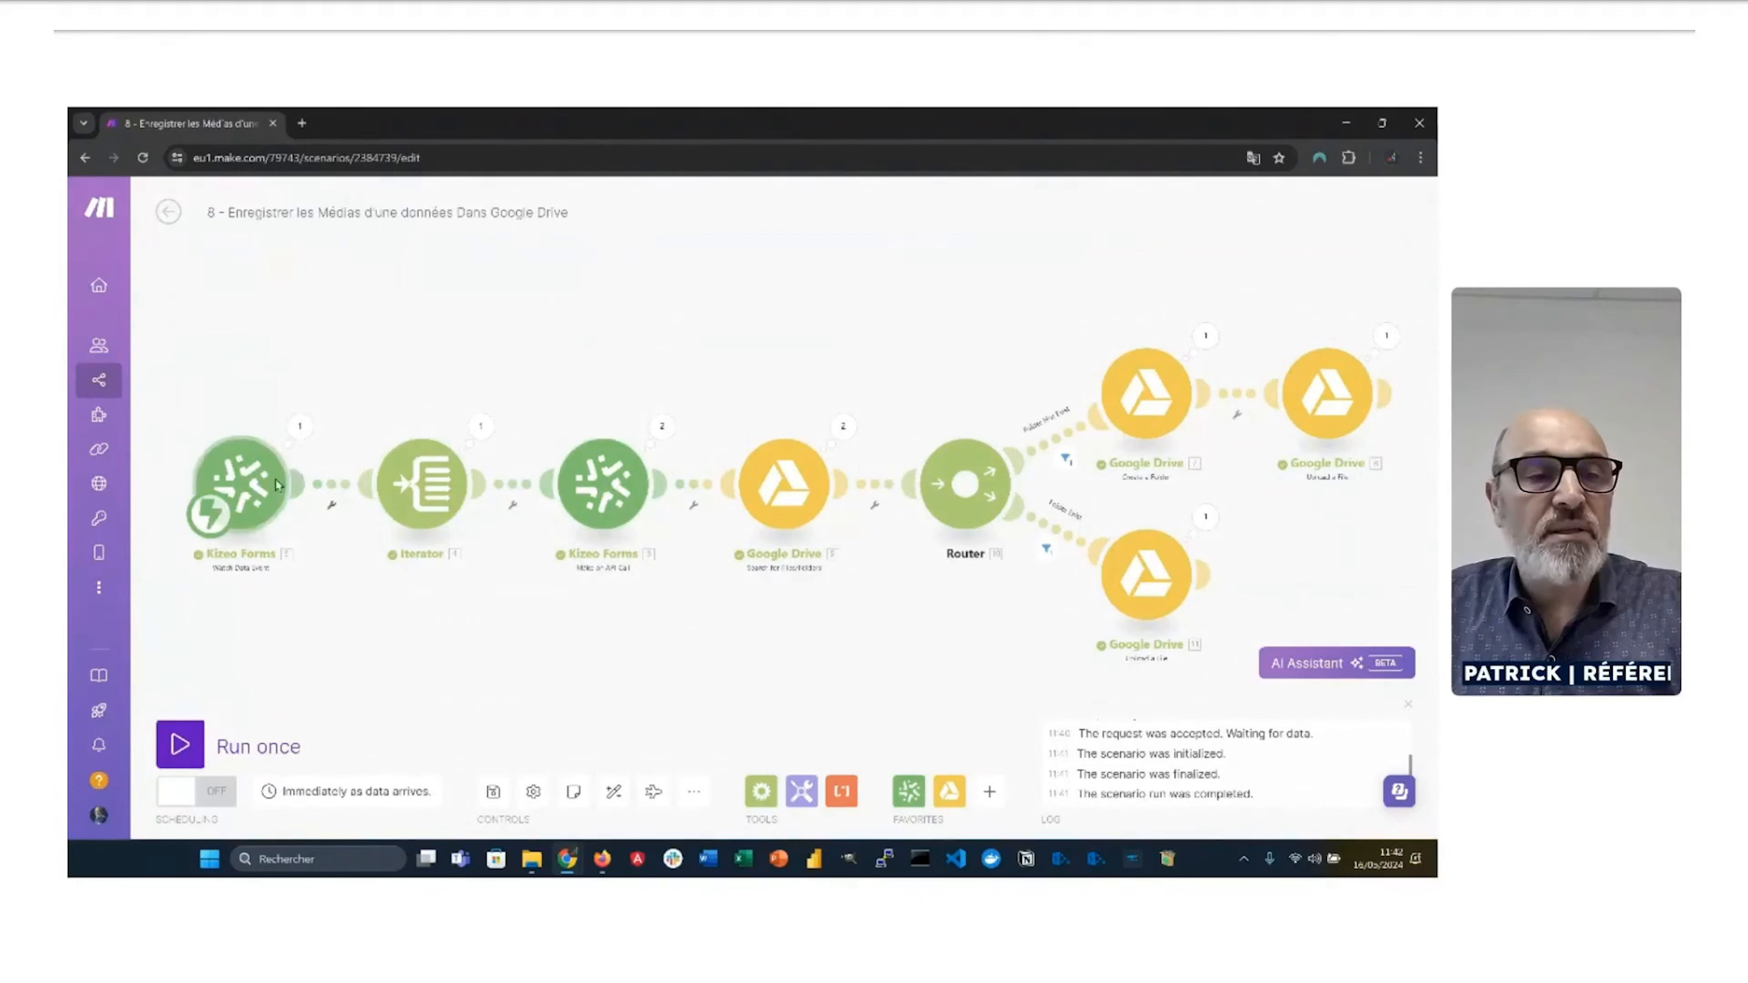
Step: Inspect the trigger's last-run output down to Data > fields > photo1 > media, then open the Iterator
click(260, 484)
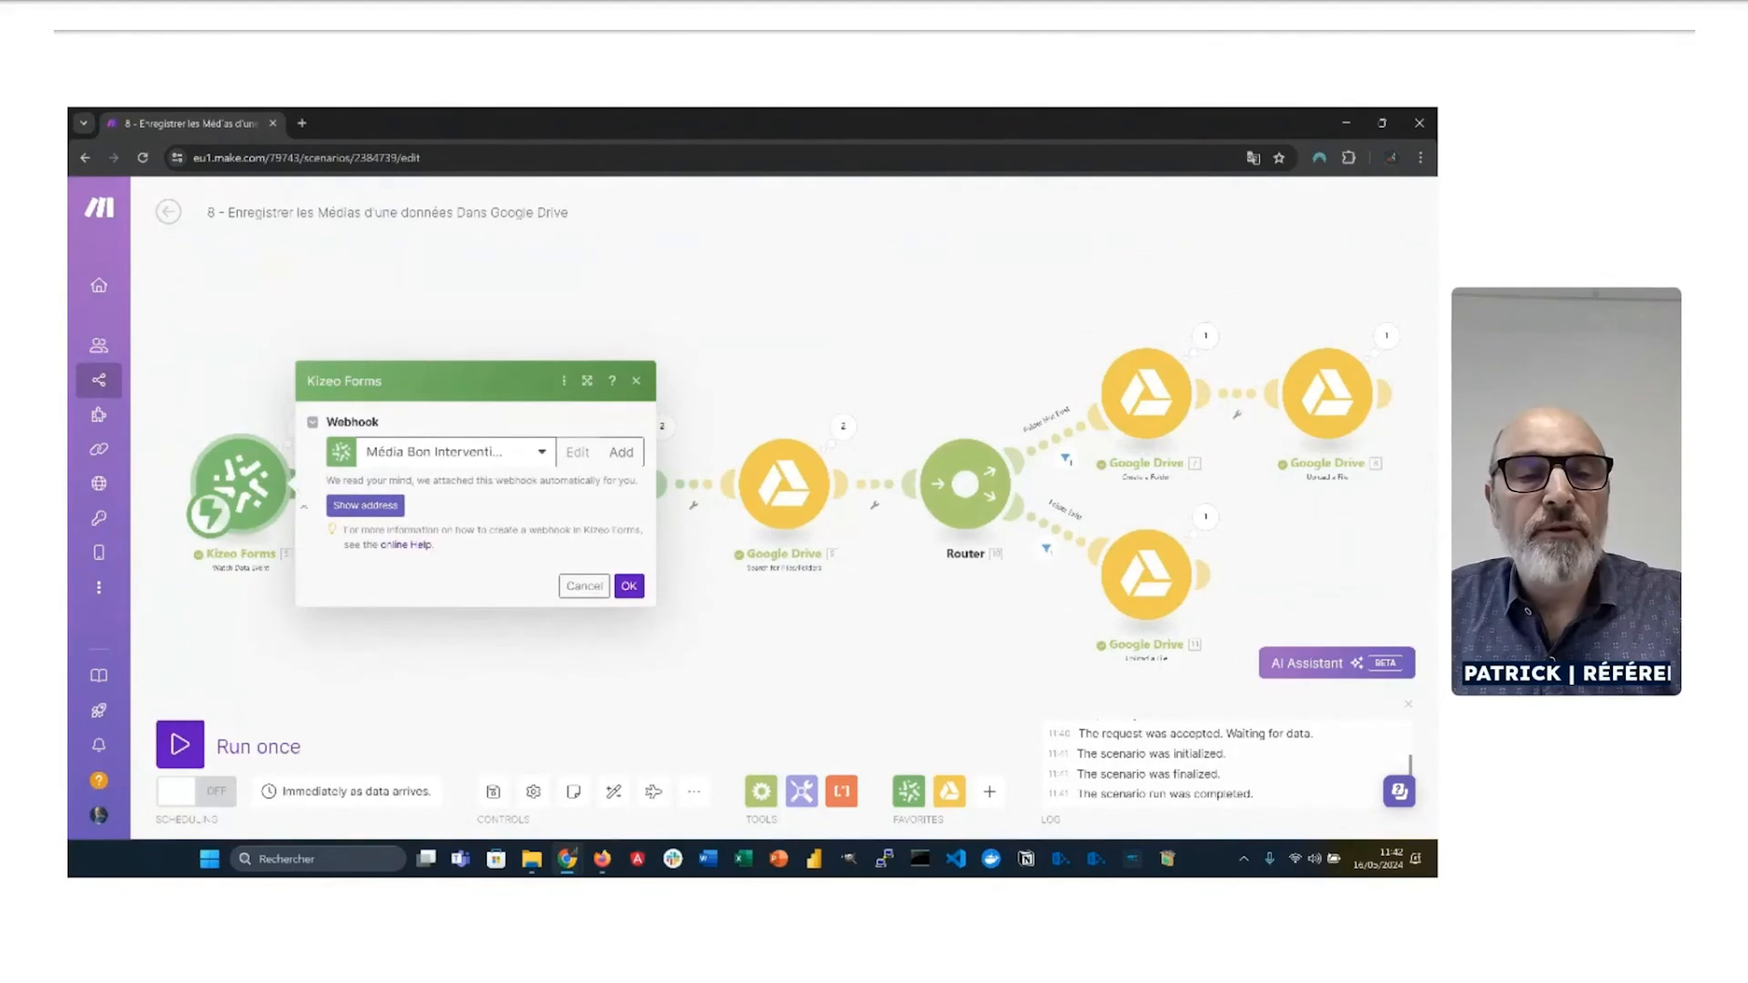
click(358, 656)
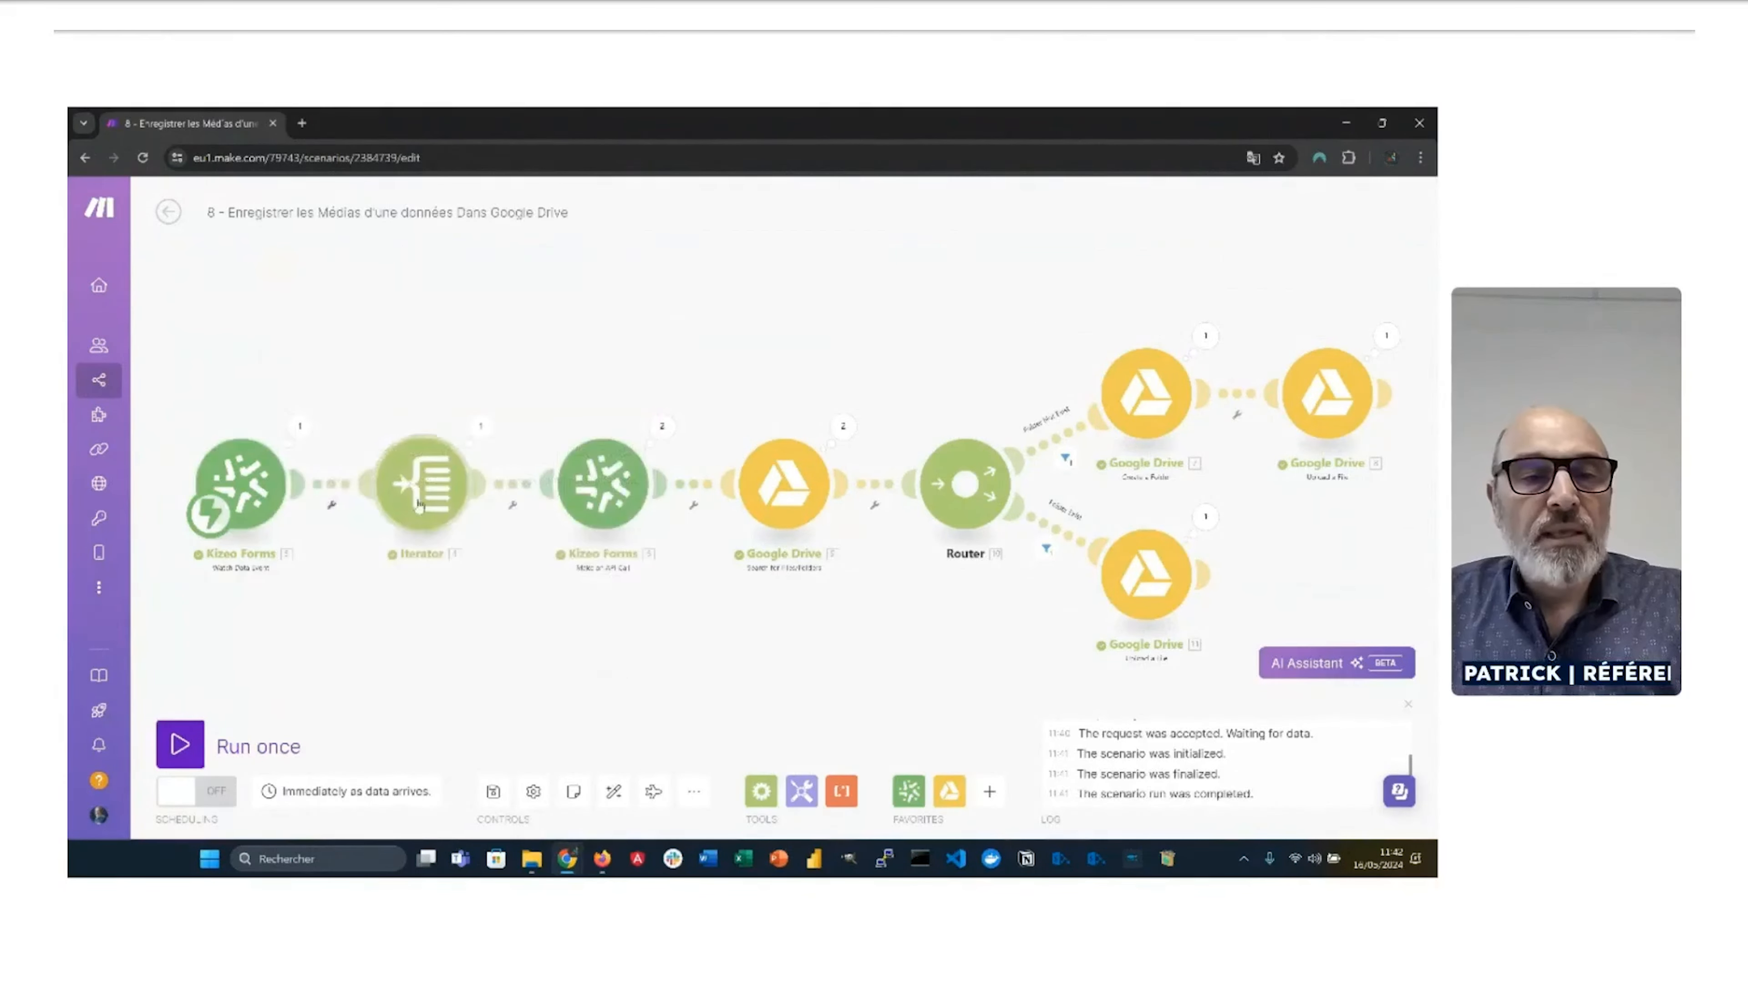
click(406, 486)
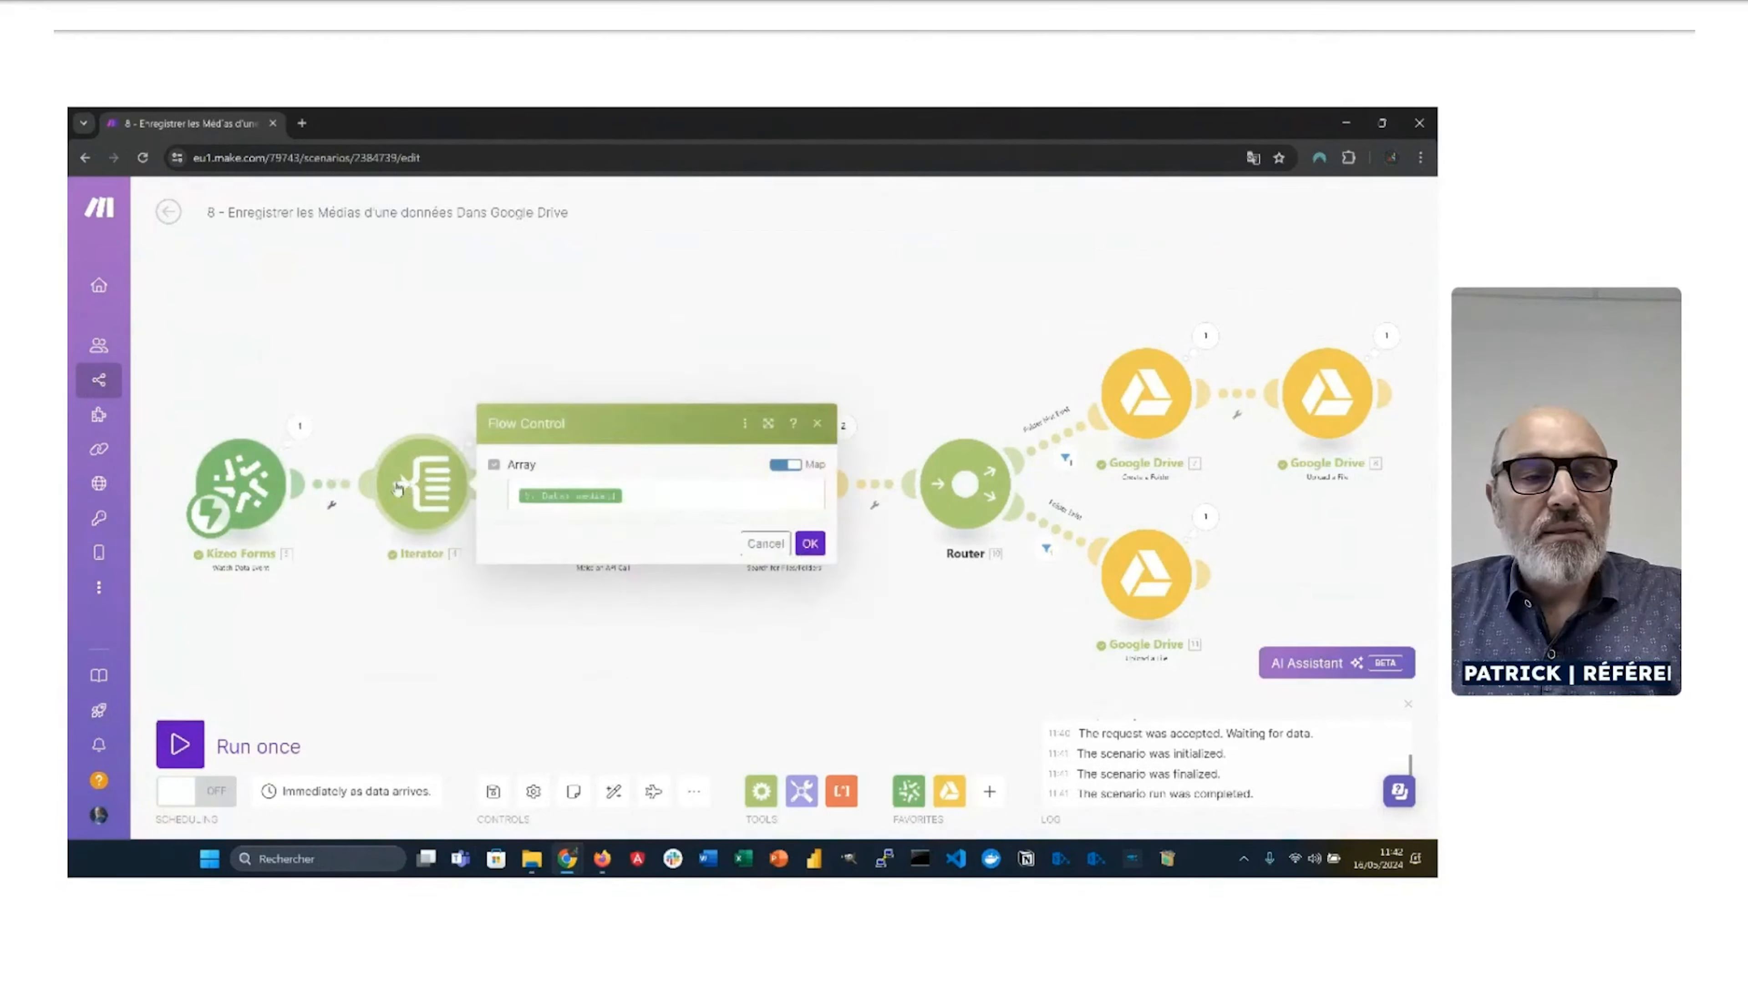
click(299, 426)
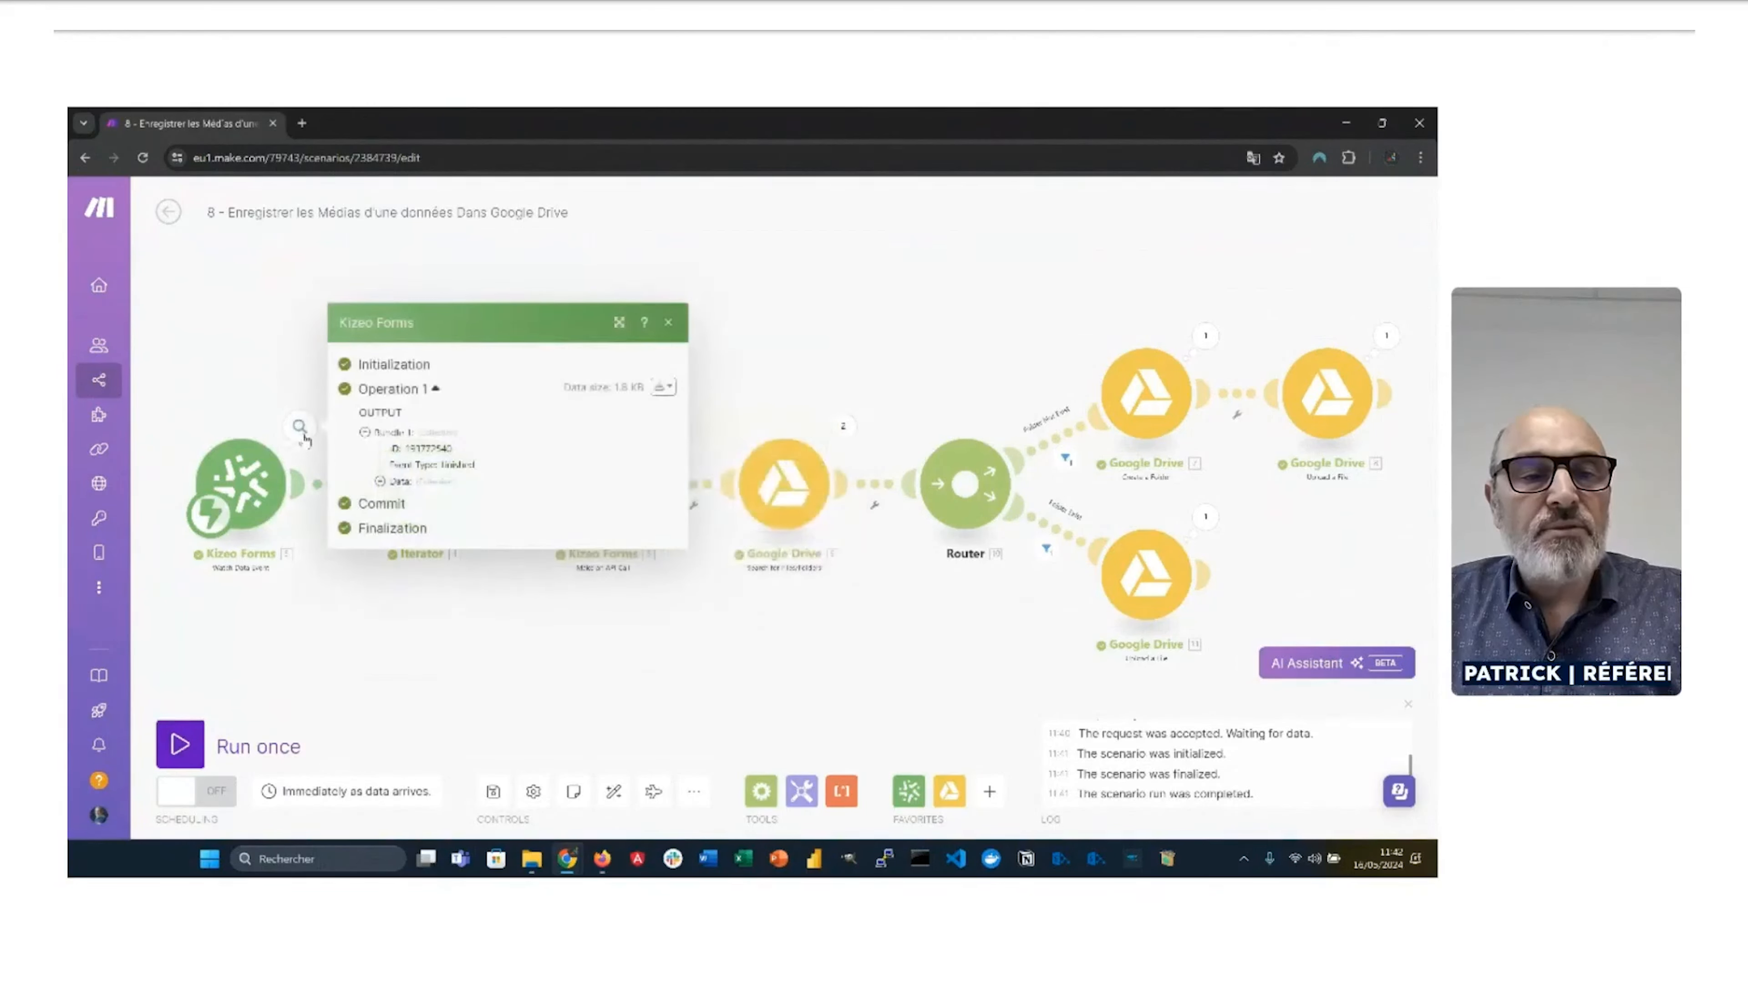
click(381, 481)
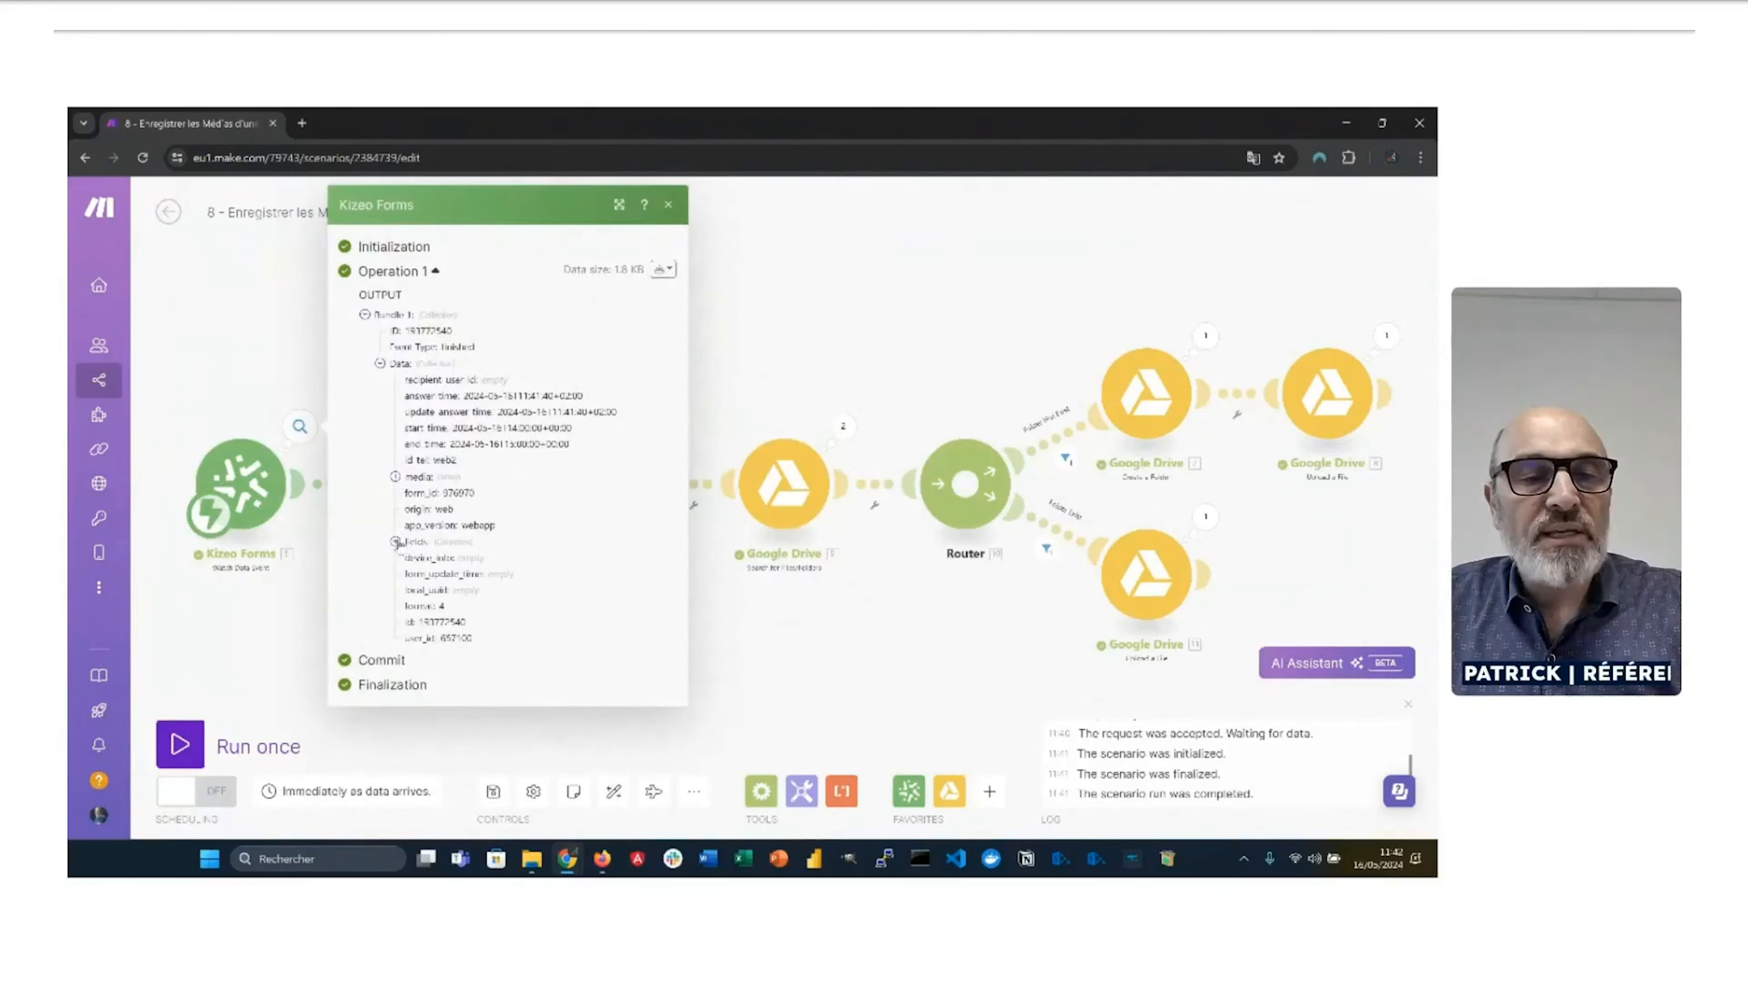
click(394, 543)
scroll(454, 589, down, 1)
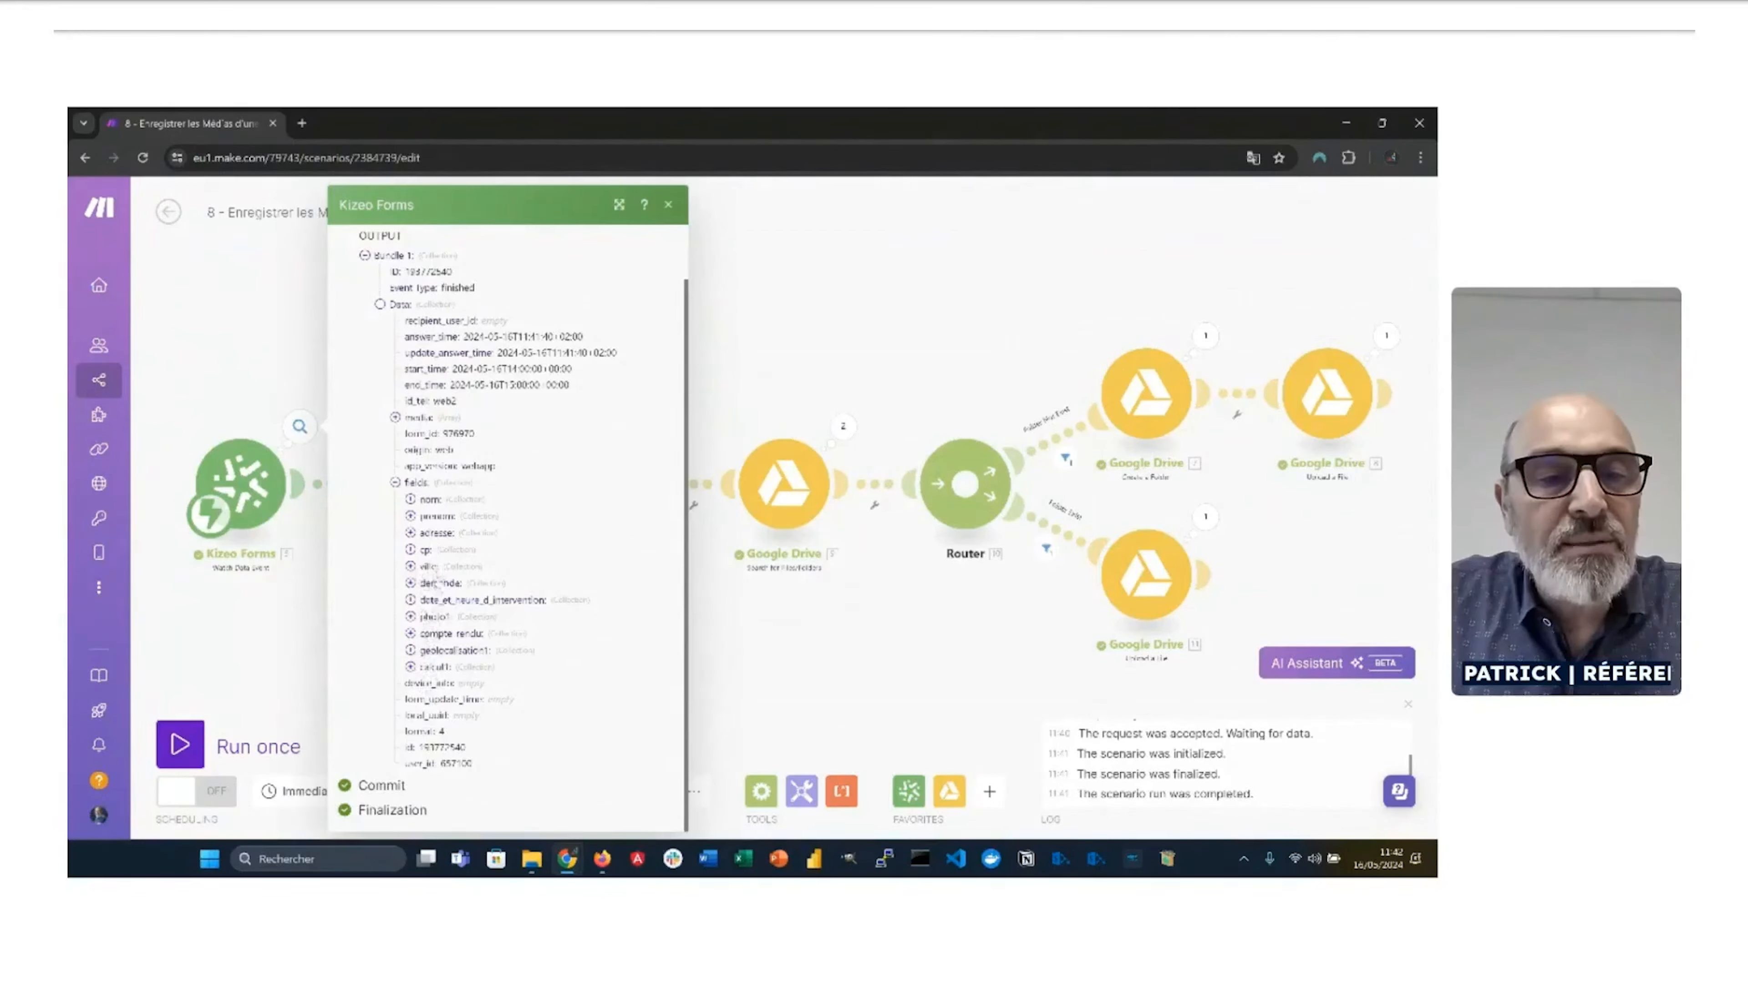
click(409, 616)
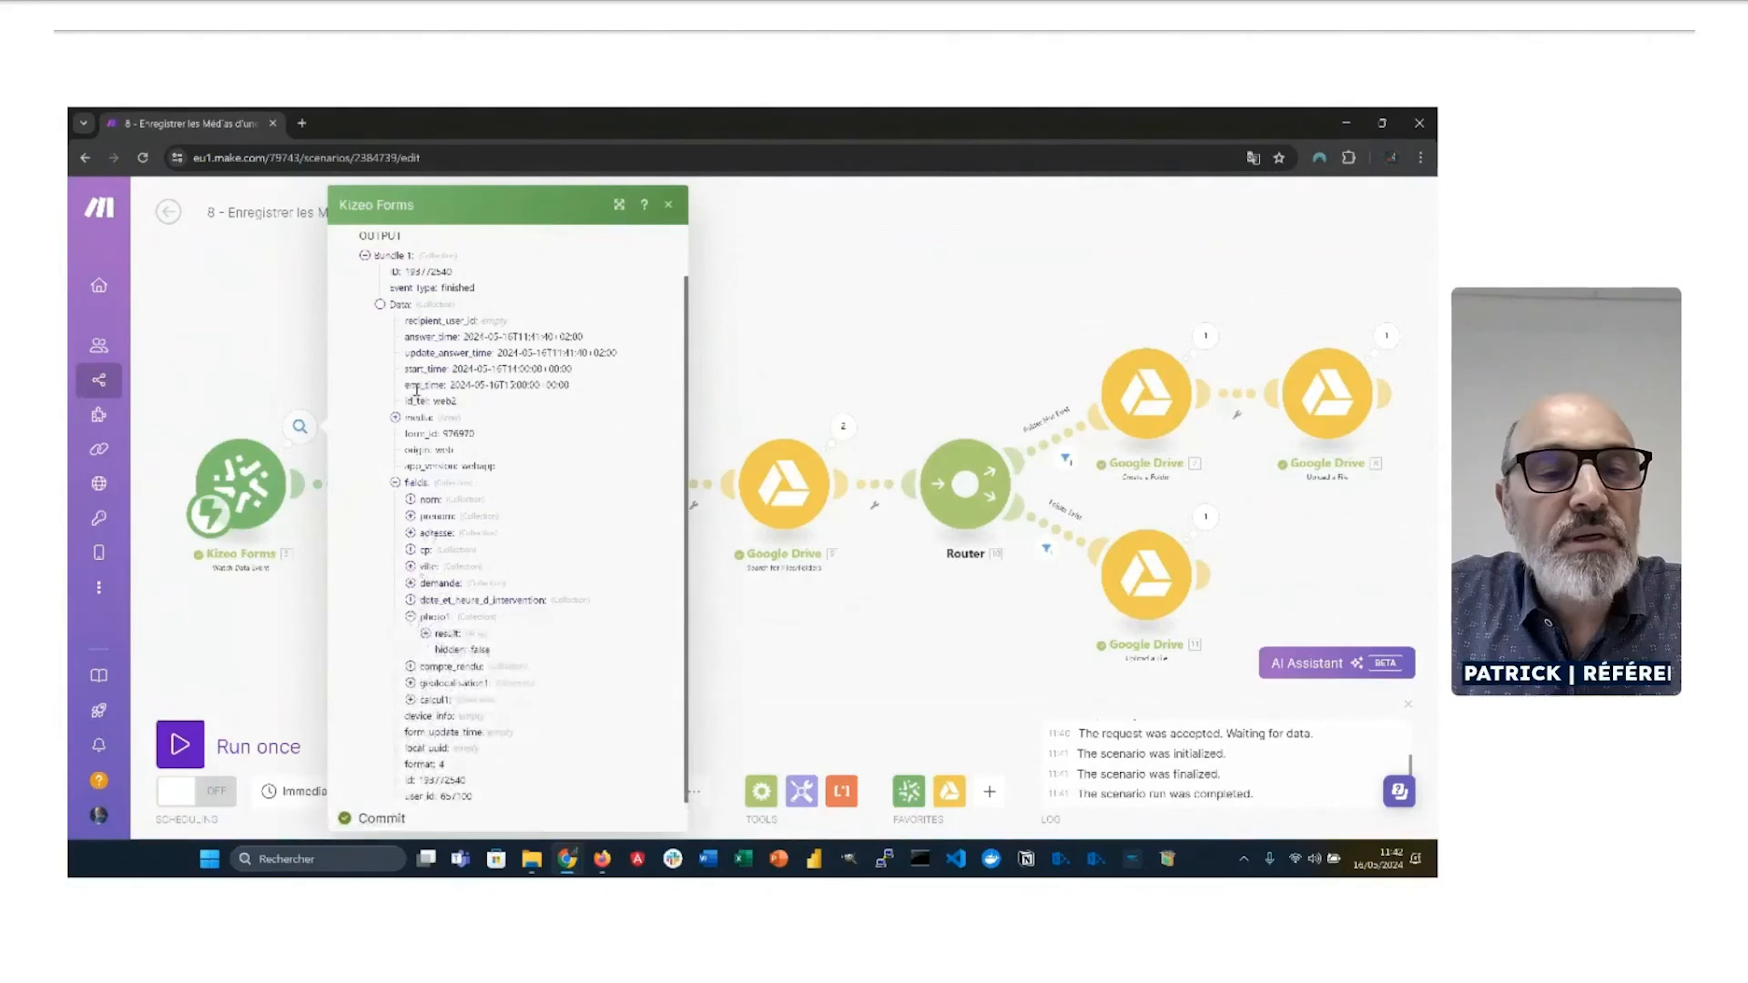
click(418, 418)
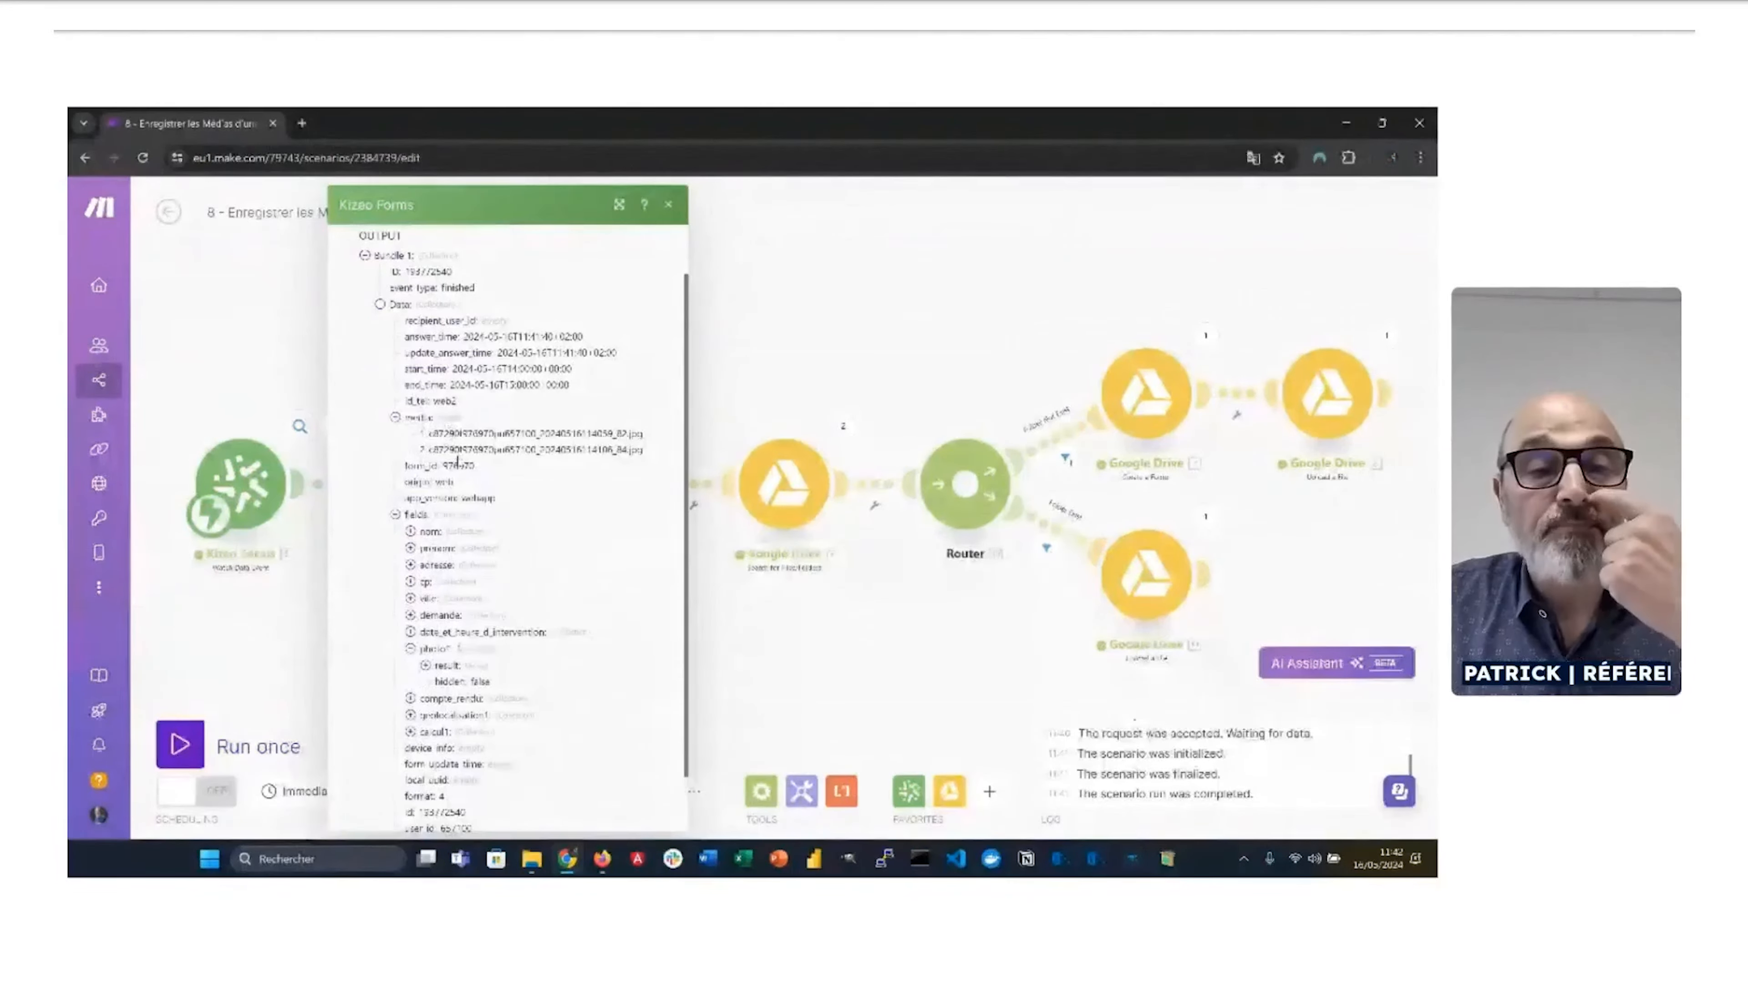
key(Escape)
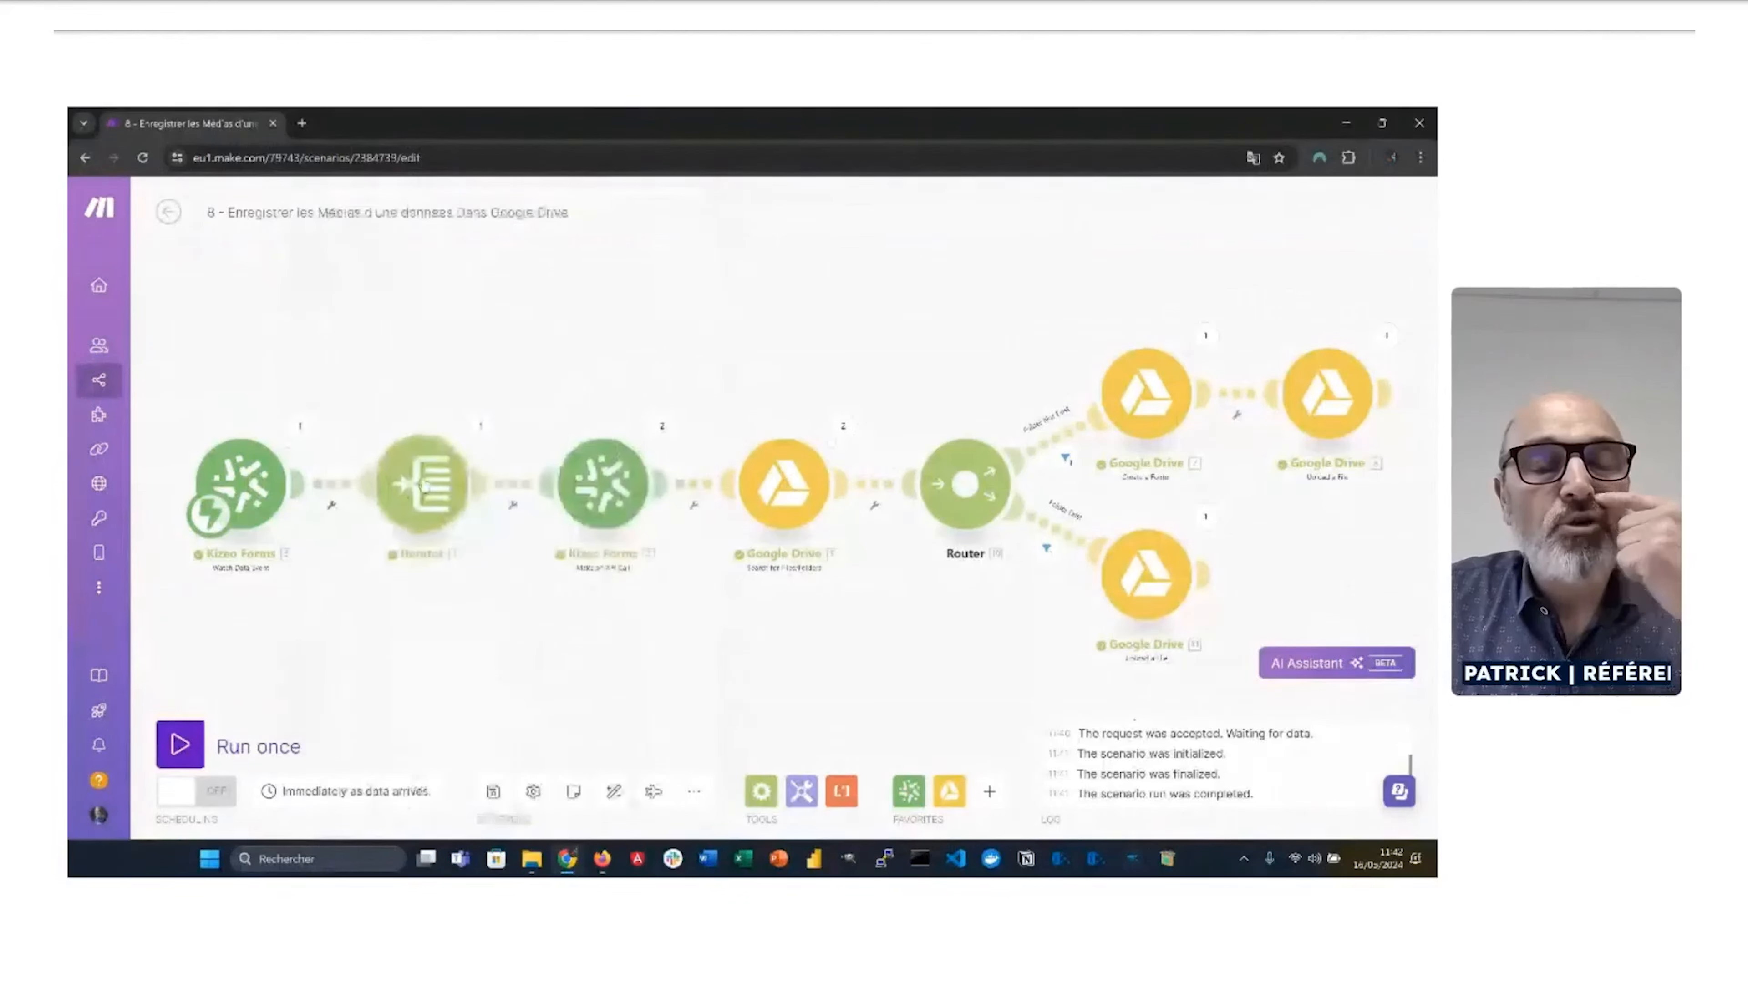
click(419, 484)
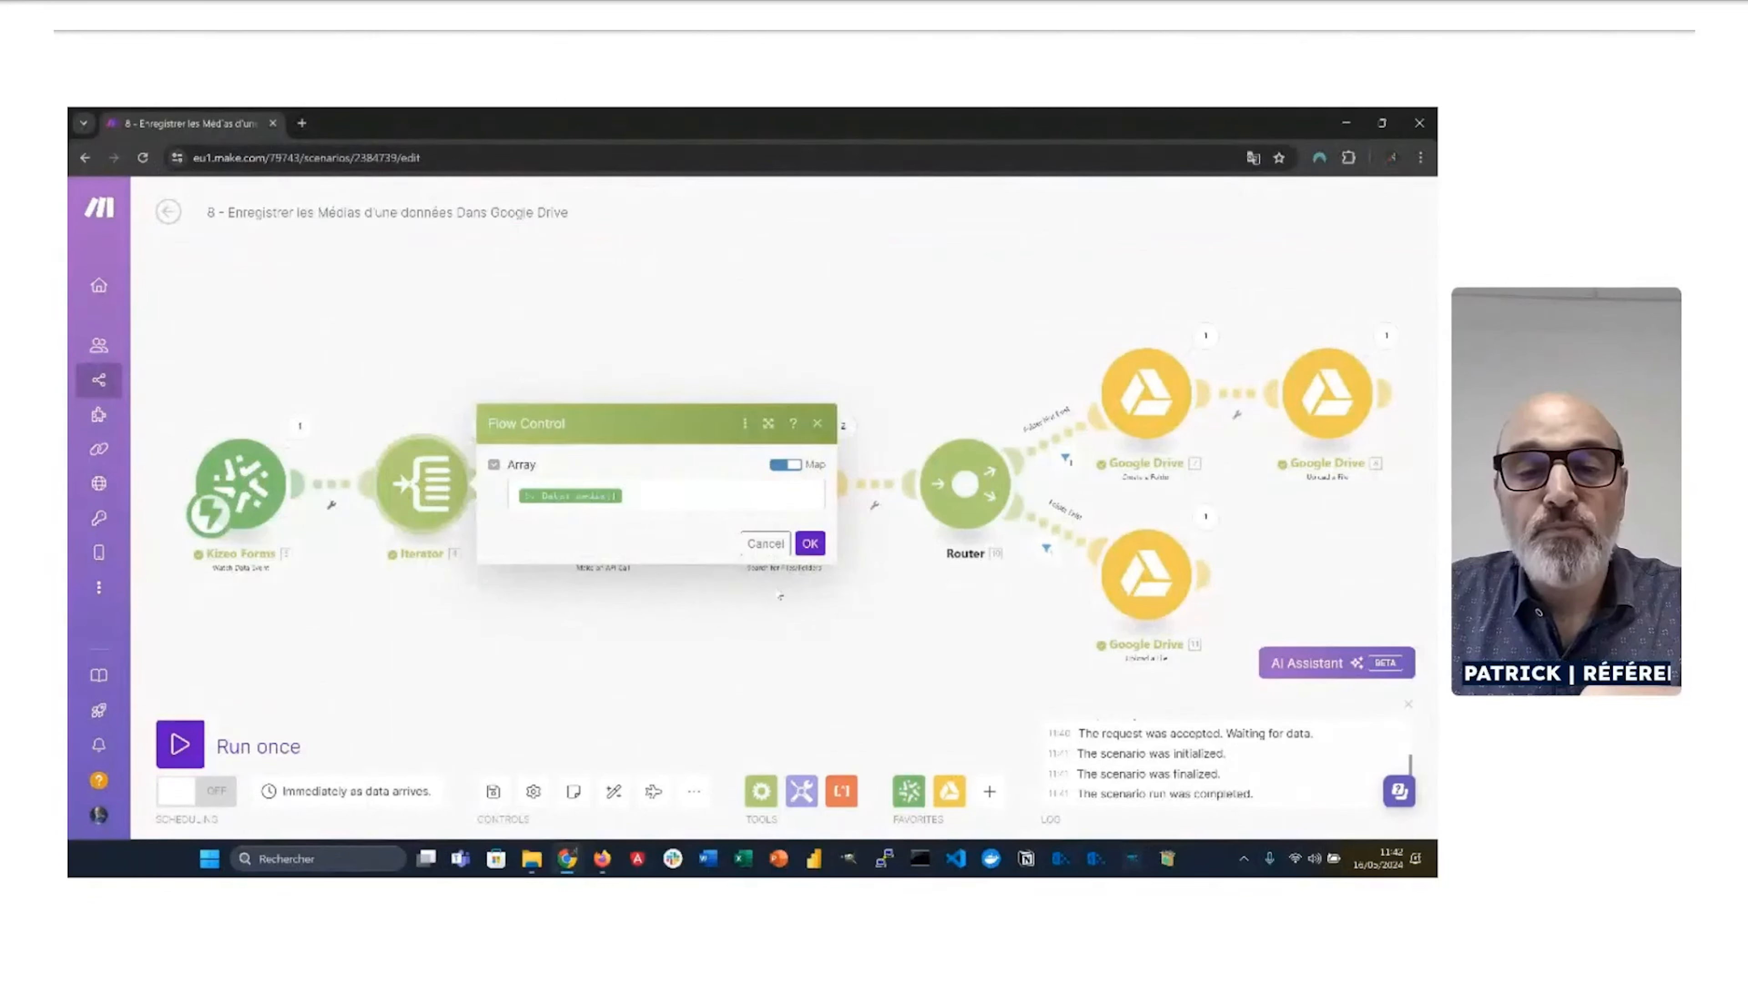
Step: Close the Iterator, review the Kizeo Forms [3] GET media call, and switch to Firefox
click(682, 642)
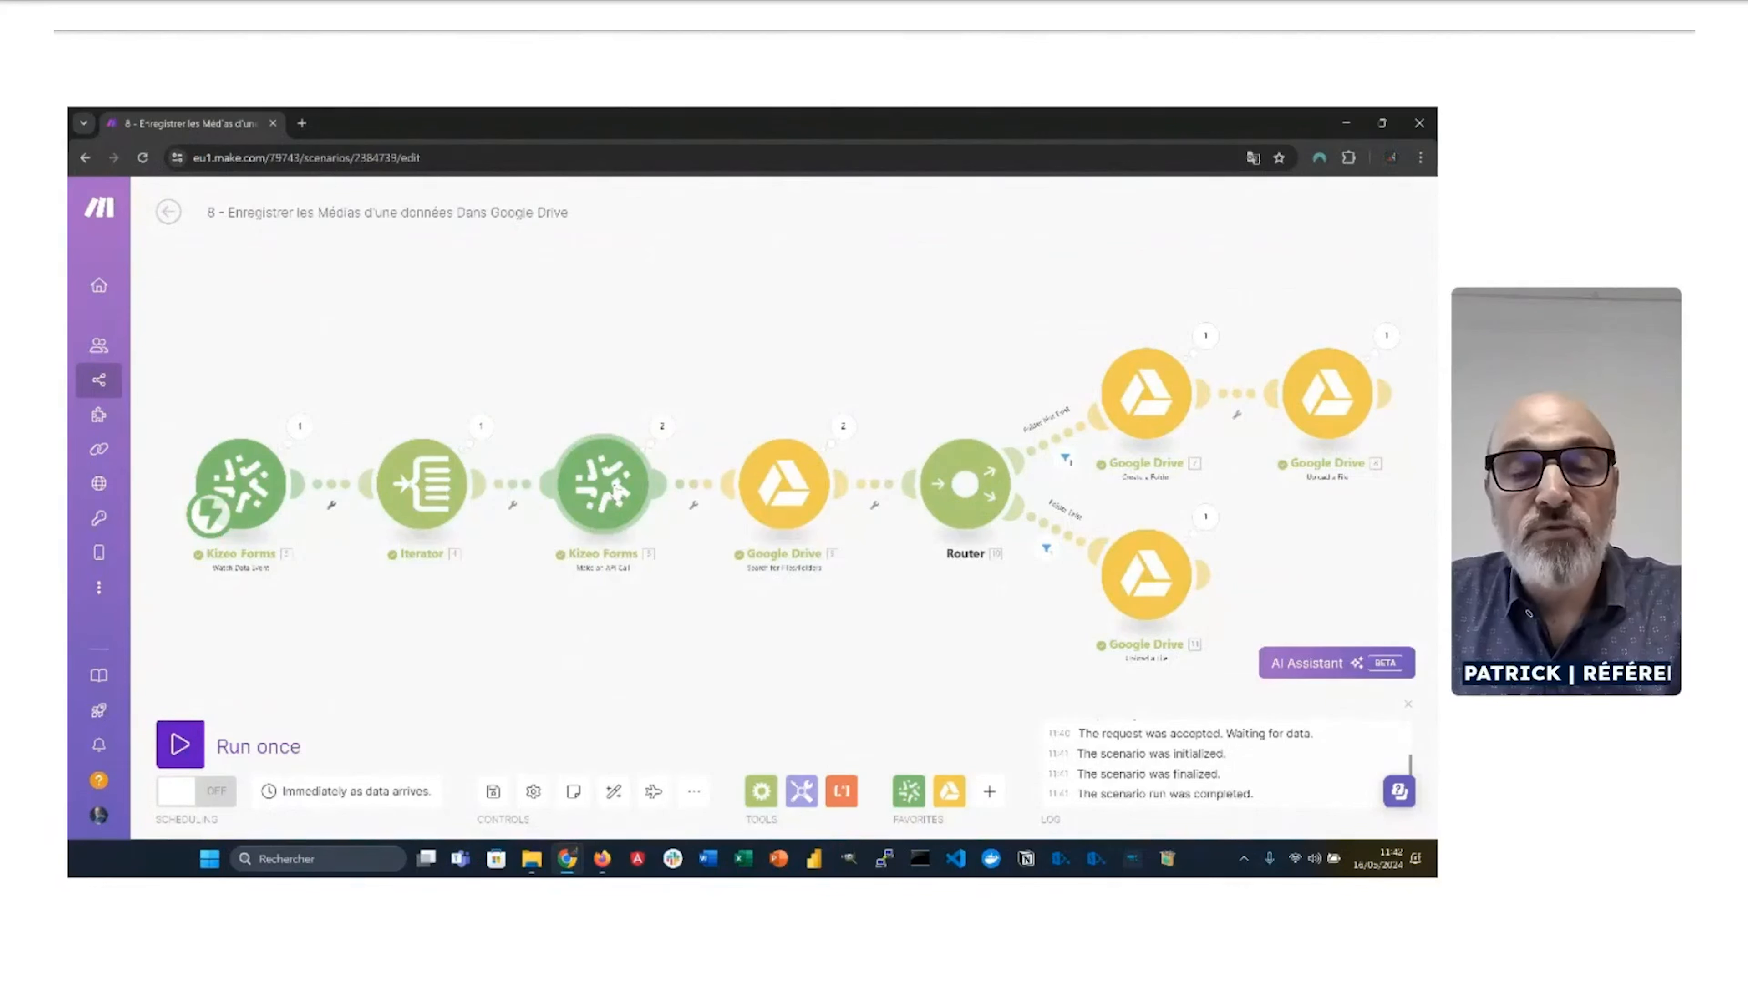
click(616, 491)
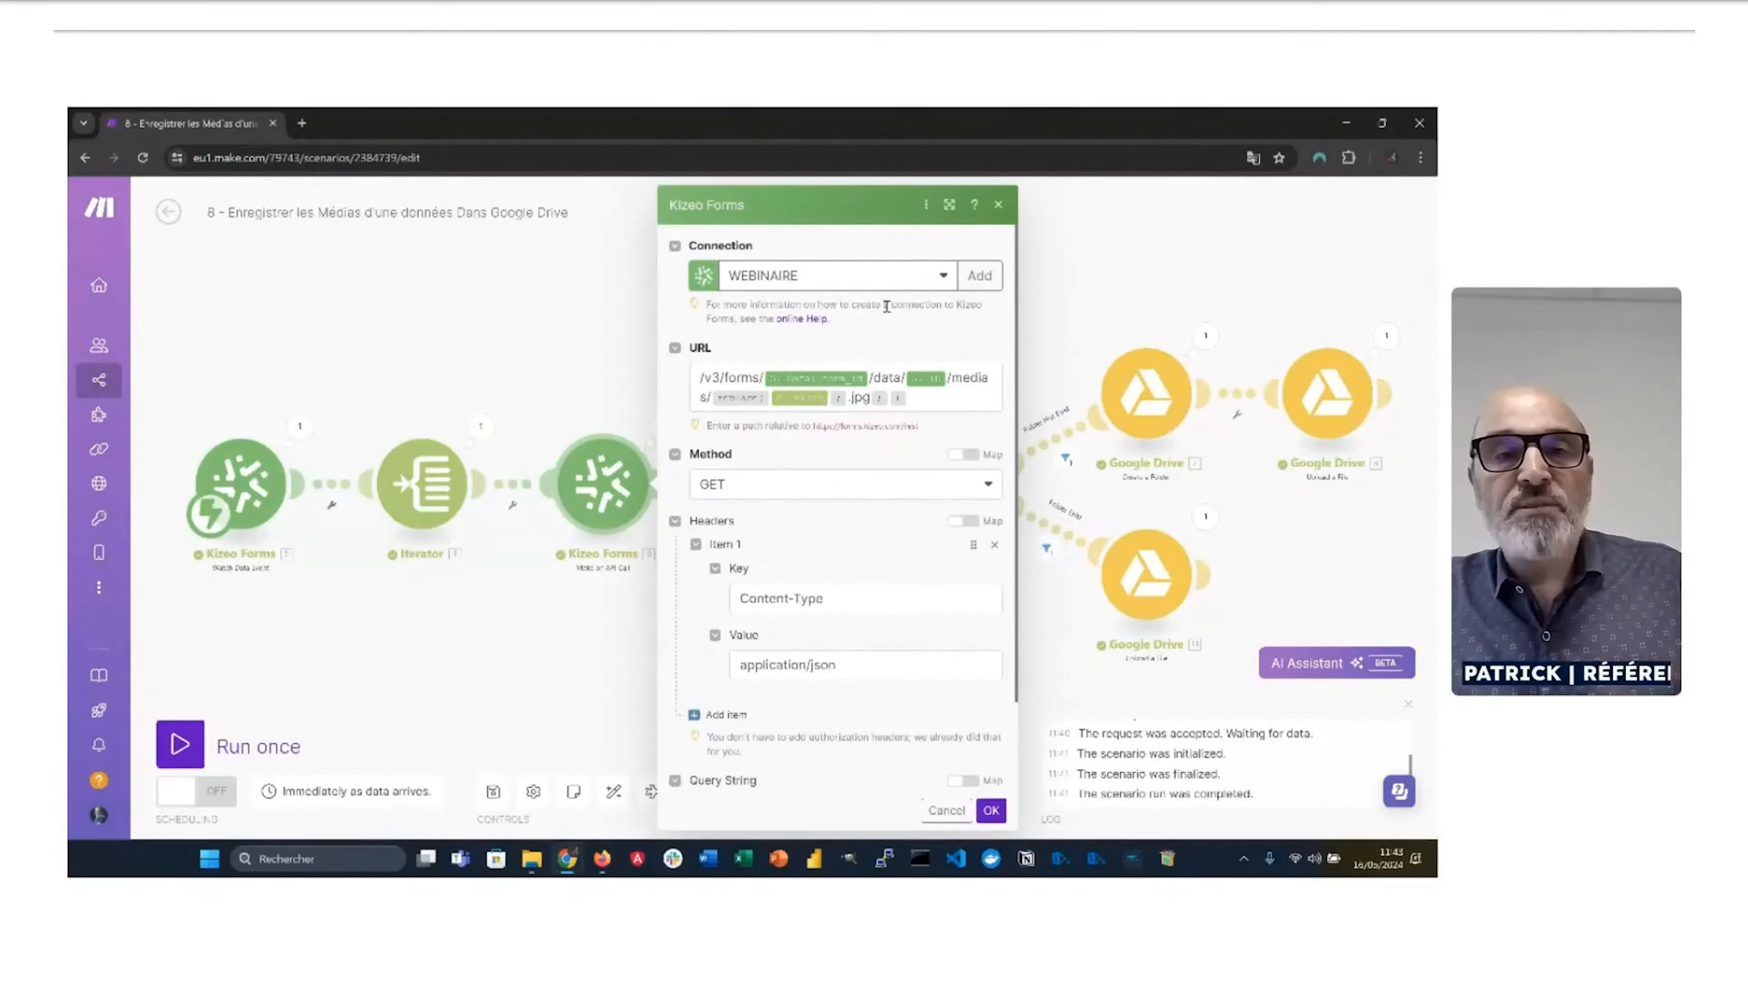
key(alt+Tab)
Step: Dismiss the location prompt and scroll through the Kizeo REST API Swagger reference
click(1289, 149)
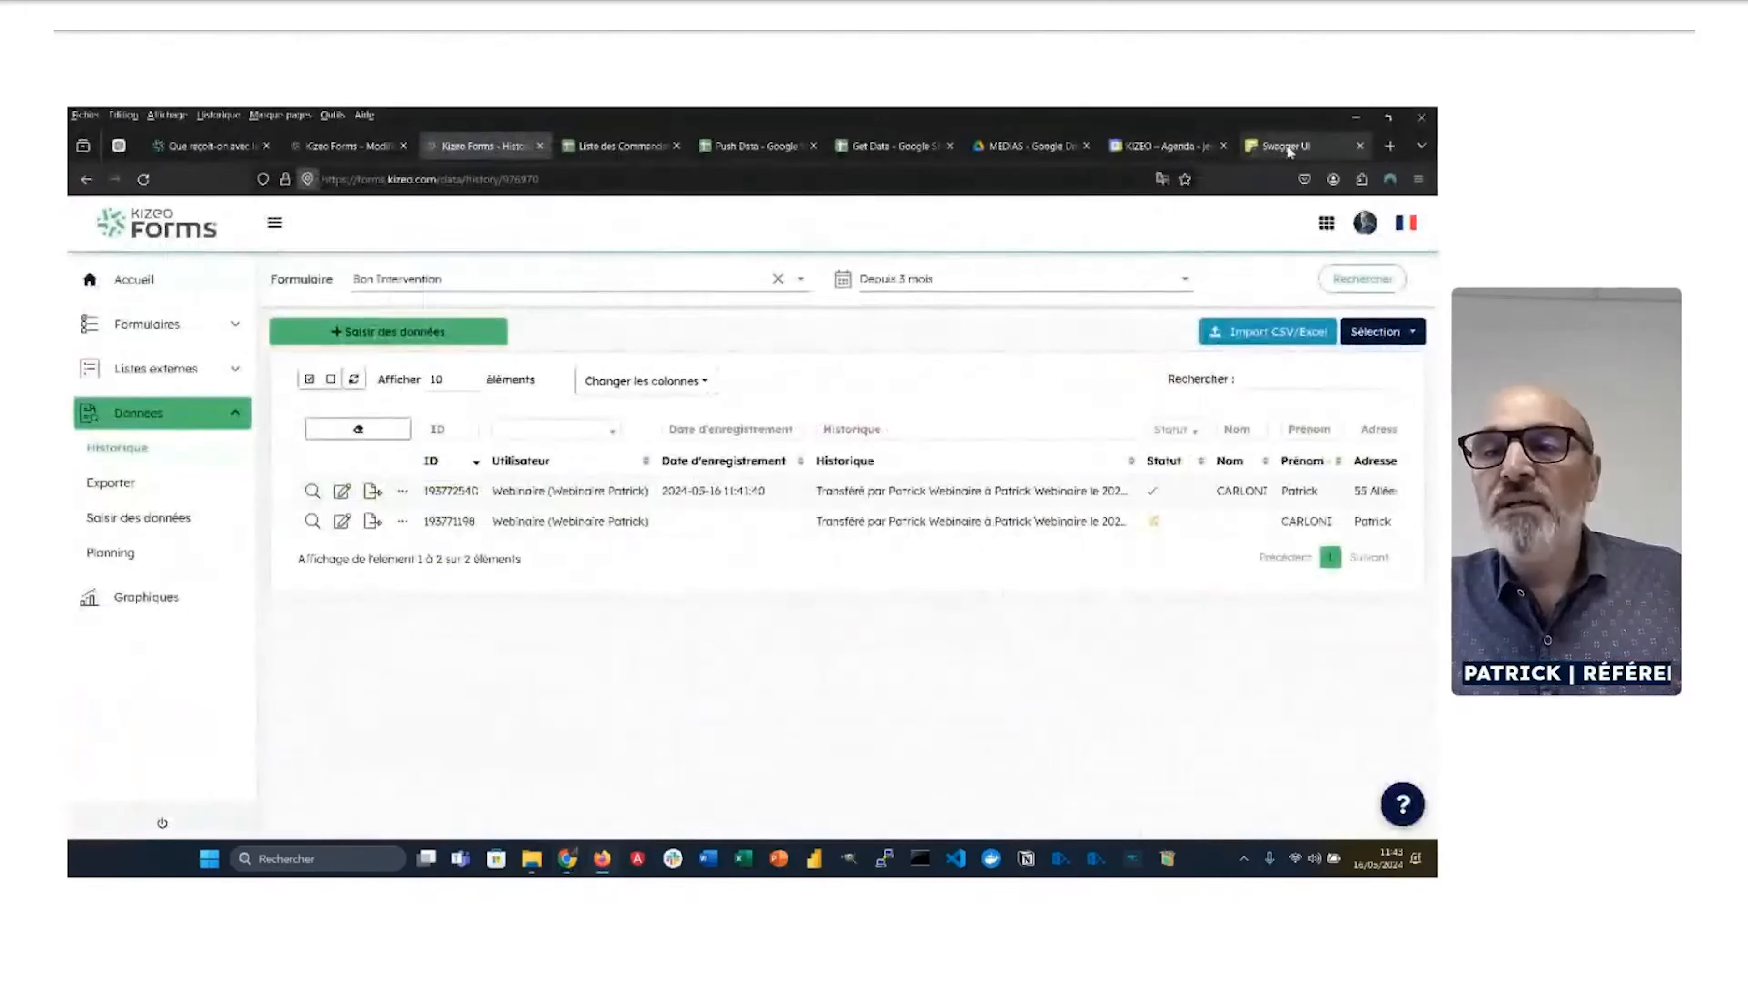
click(1290, 150)
scroll(838, 651, down, 6)
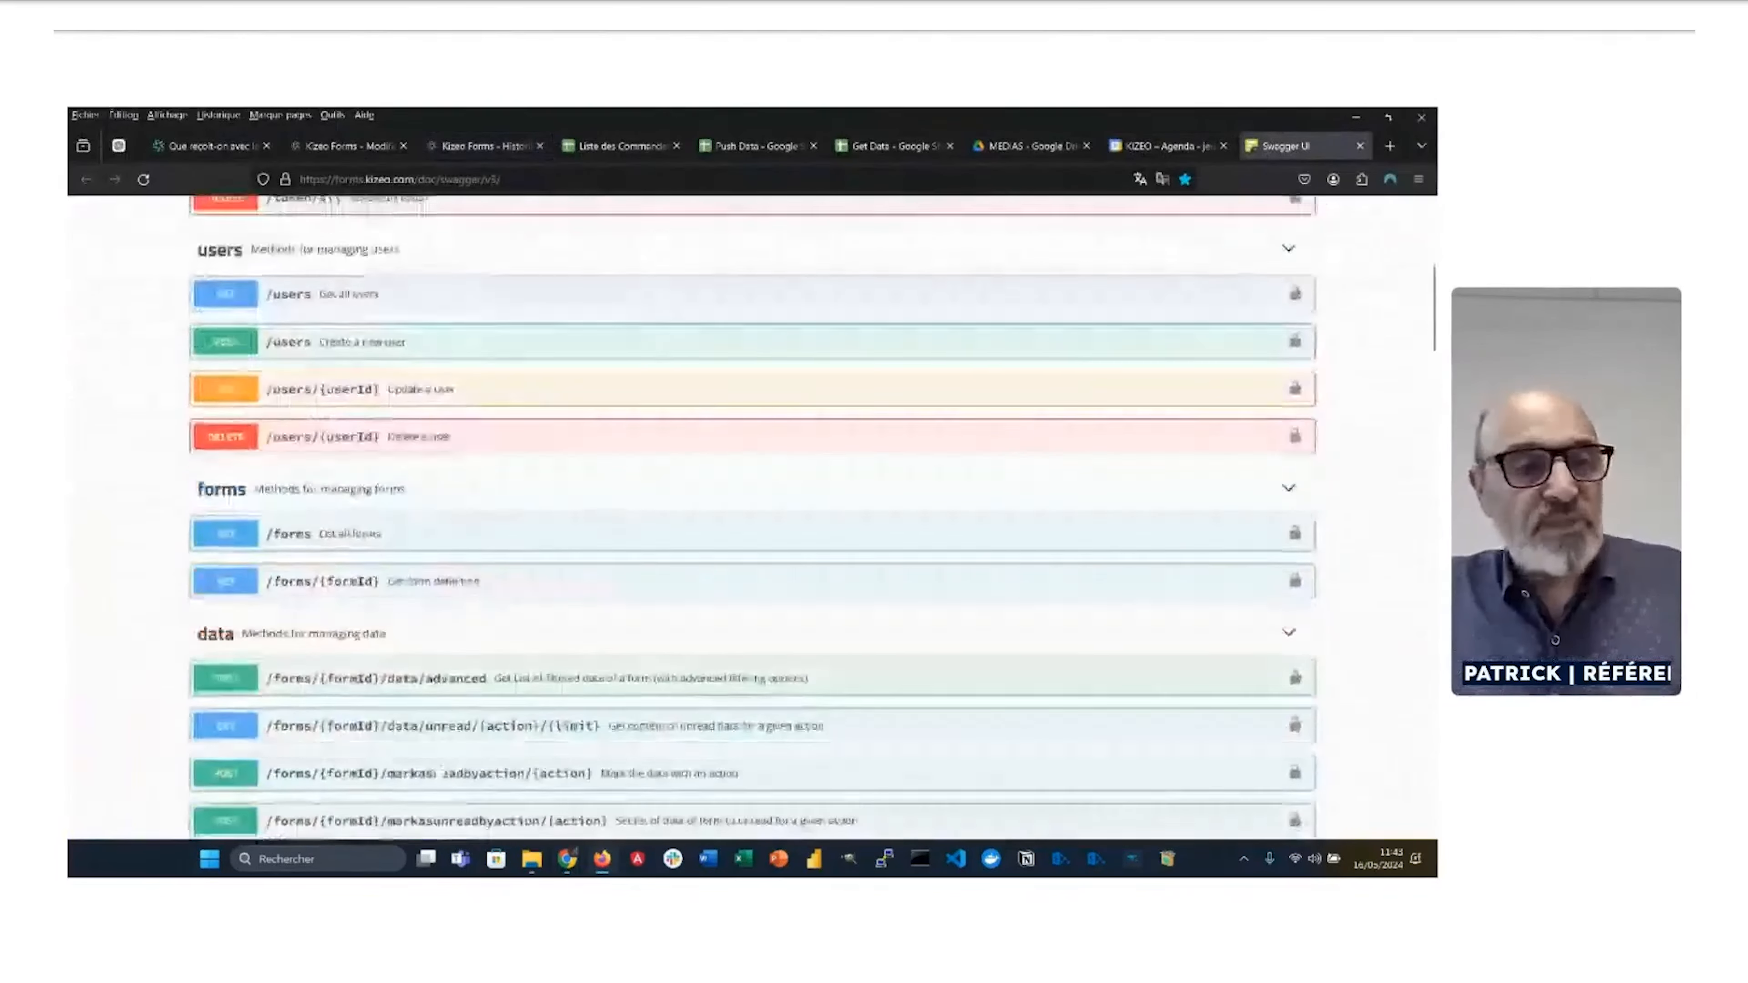
scroll(754, 517, down, 5)
scroll(448, 758, down, 2)
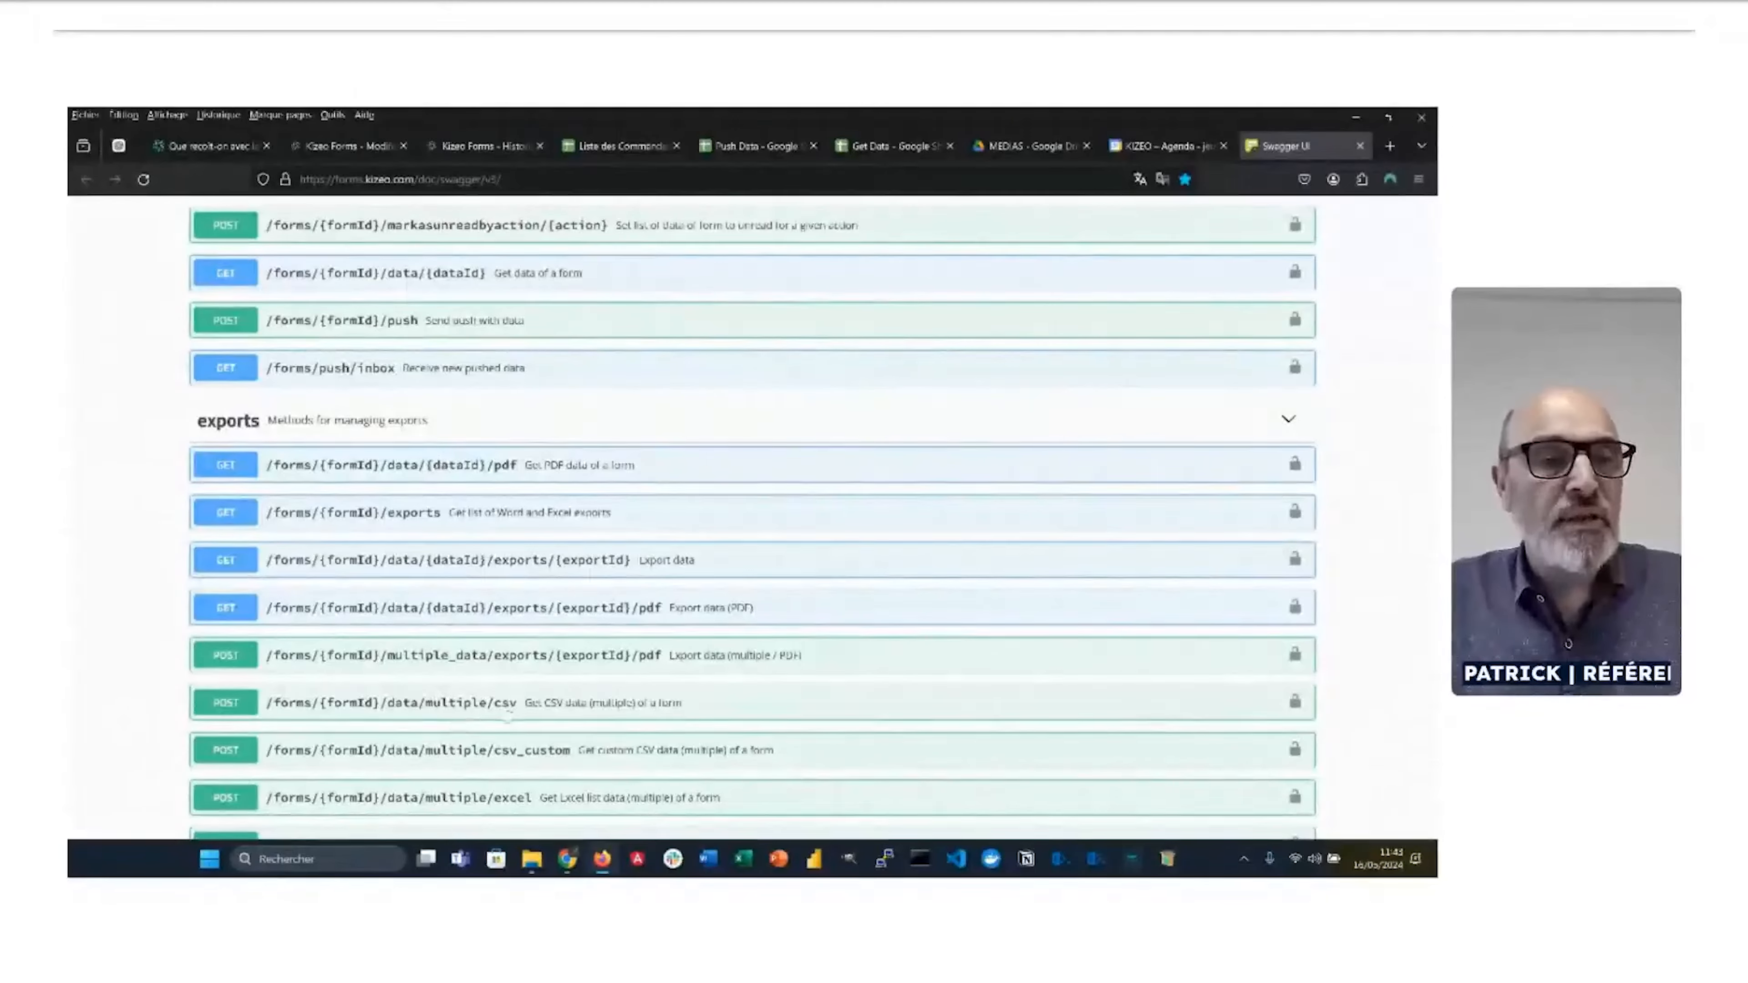
scroll(462, 754, down, 2)
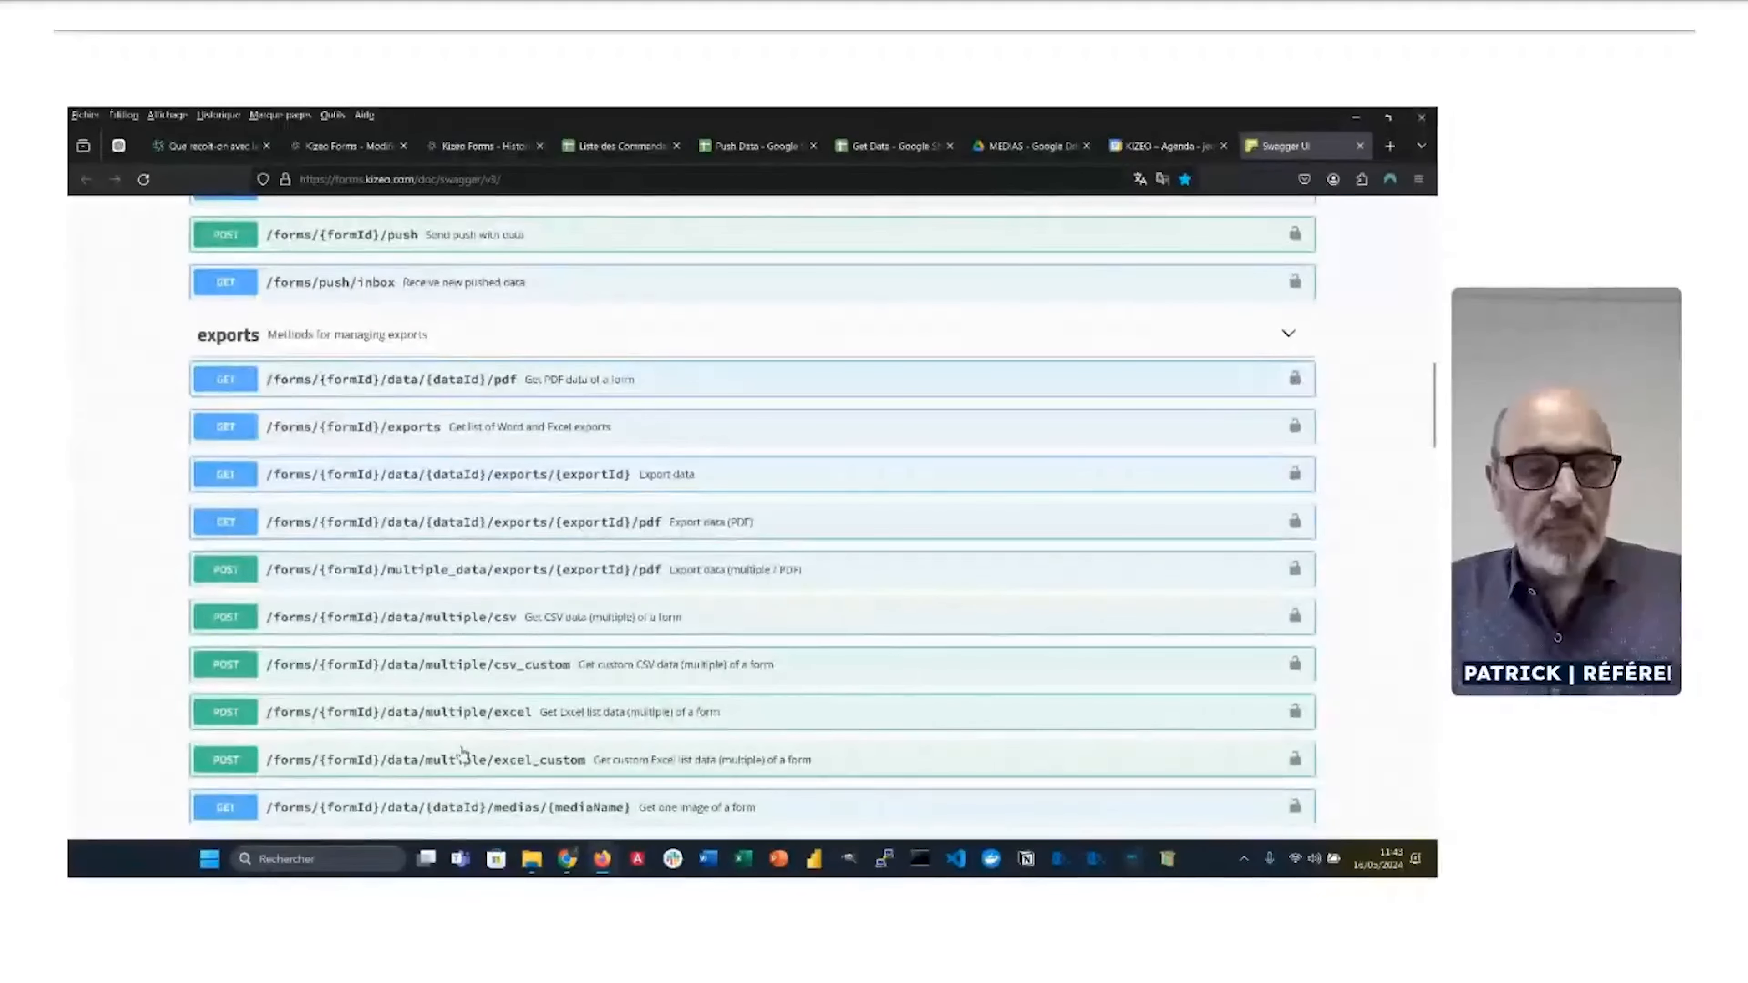
Step: Browse the help center's API section to the REST V3 getting-started guide
click(161, 143)
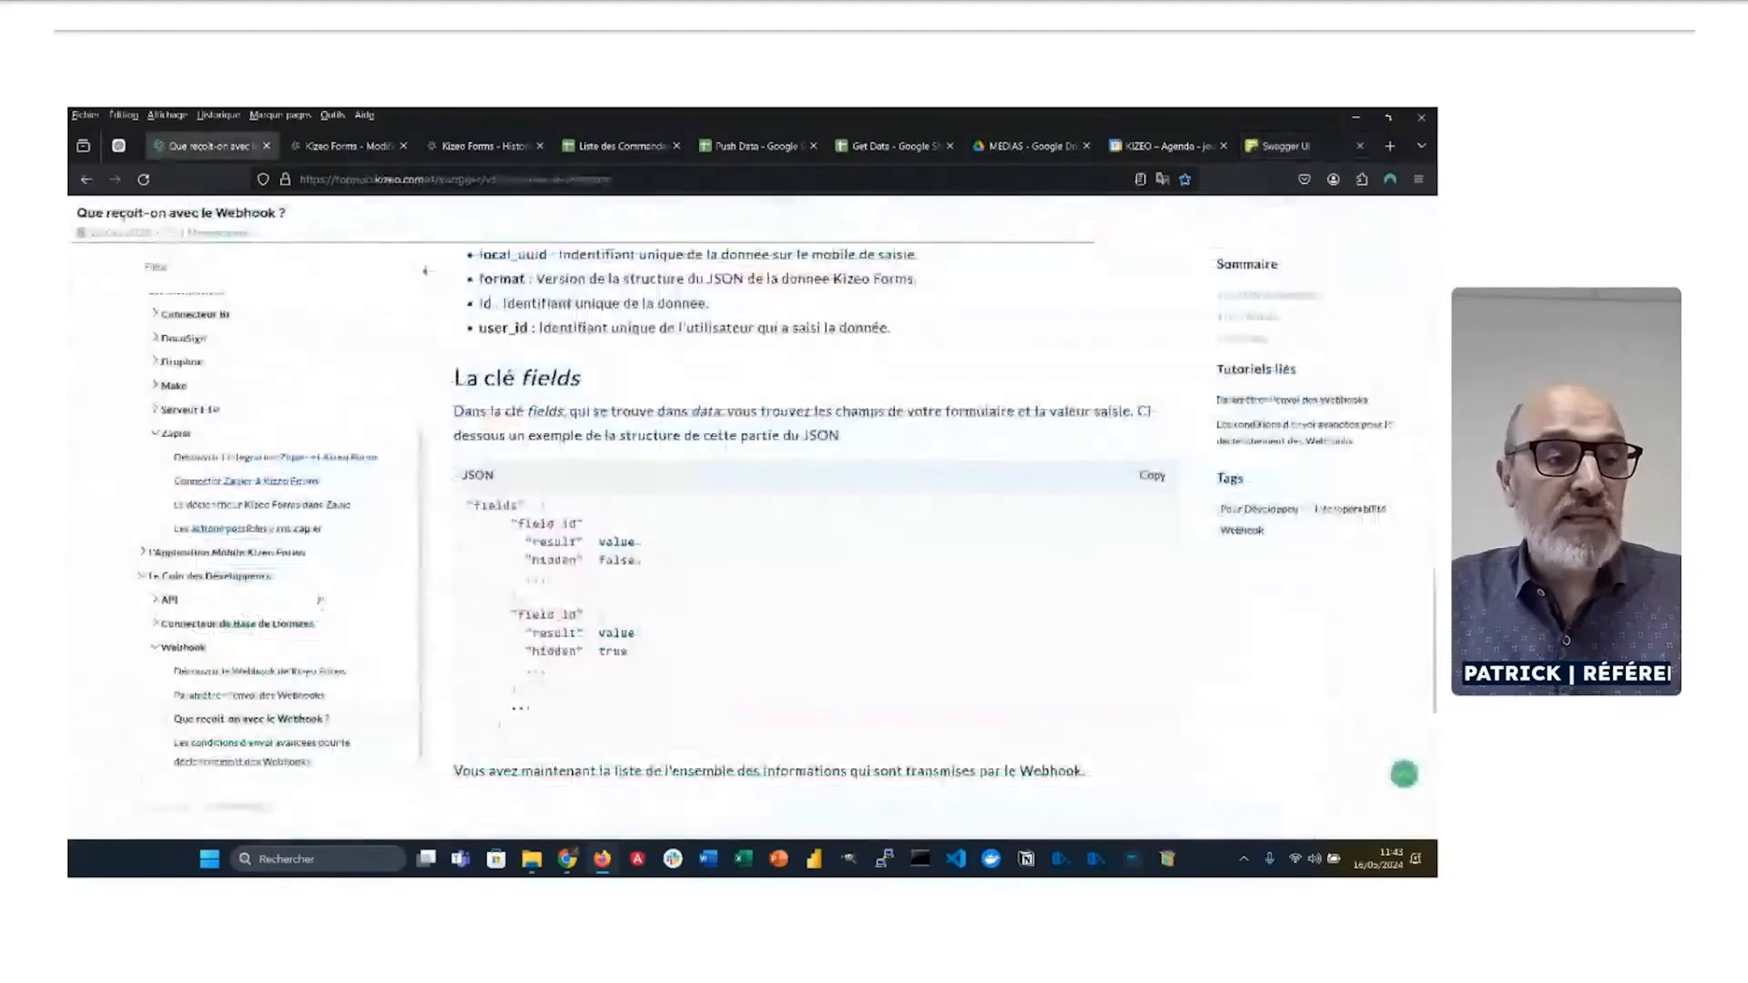
click(170, 599)
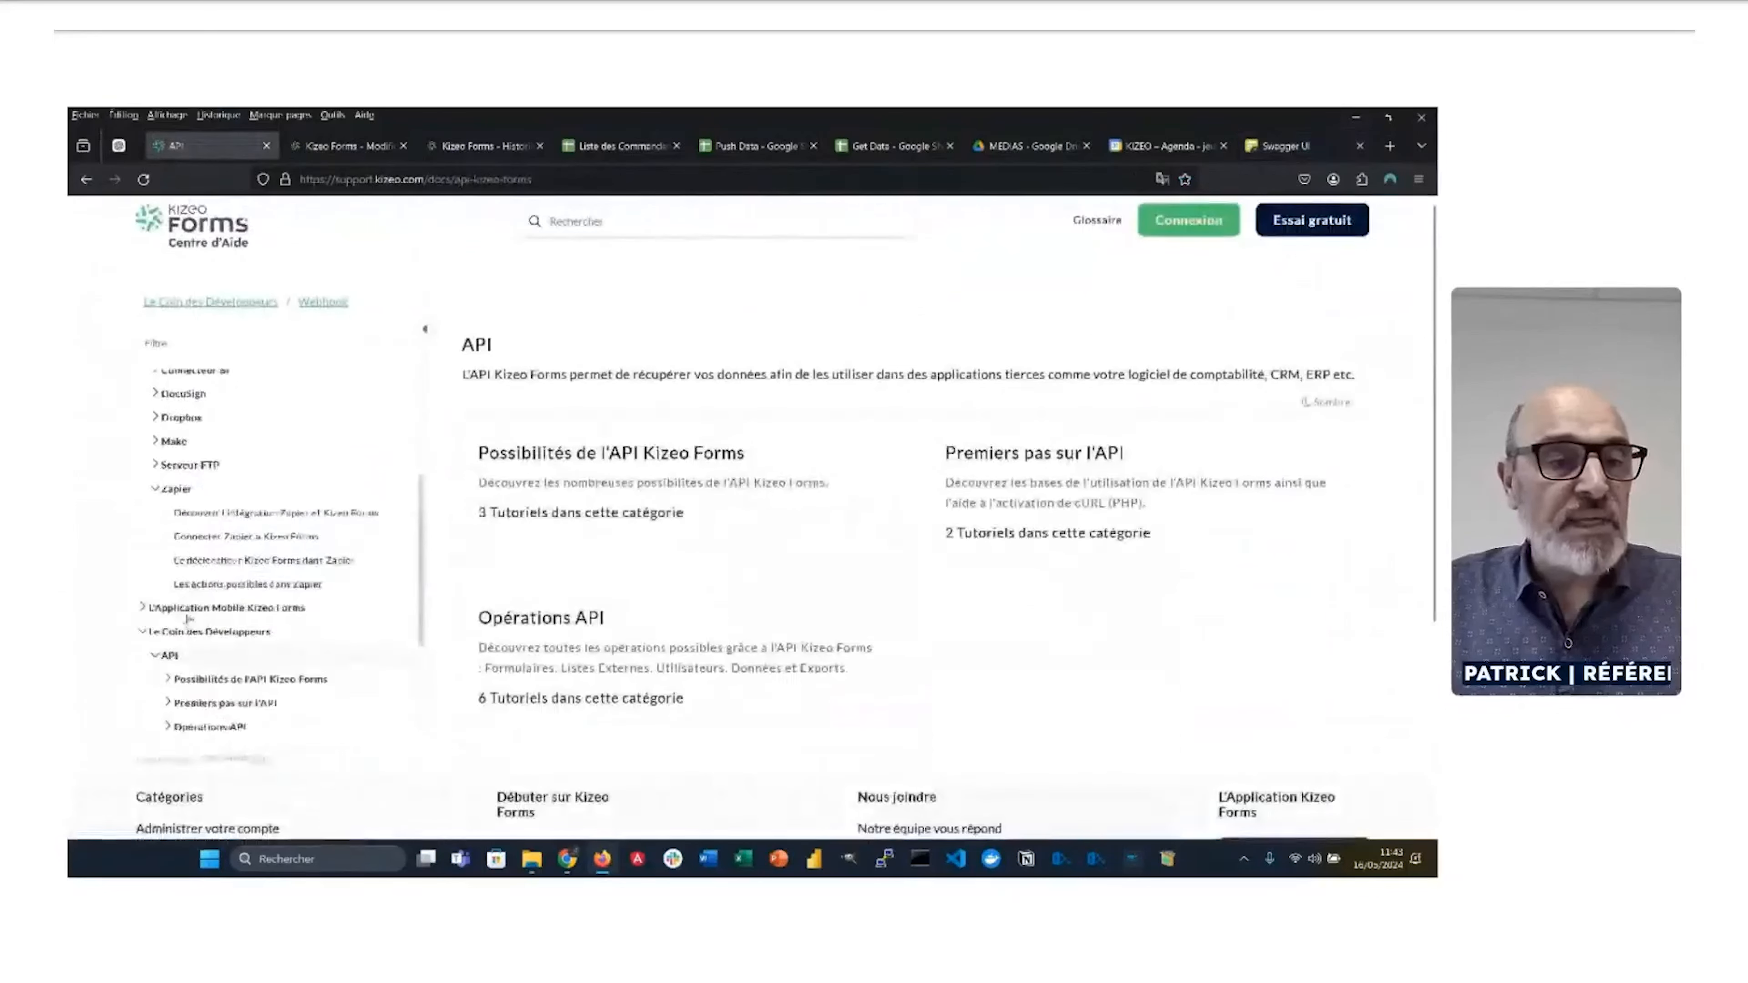
scroll(189, 619, down, 3)
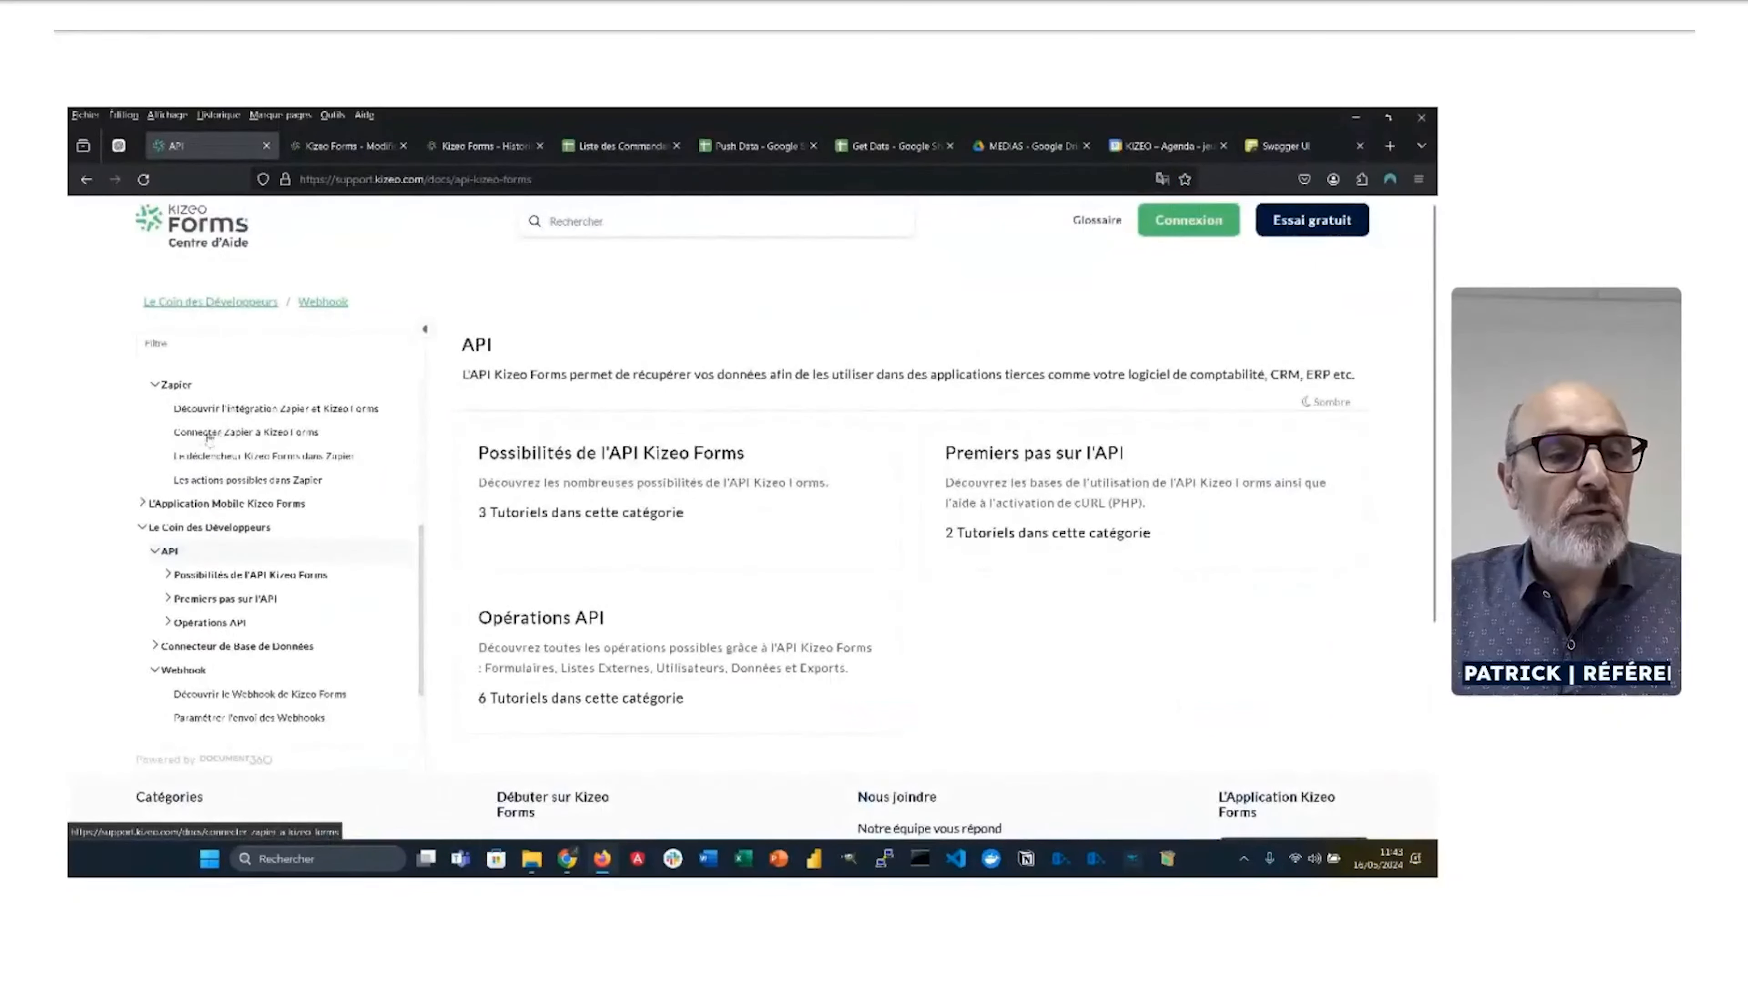
click(193, 599)
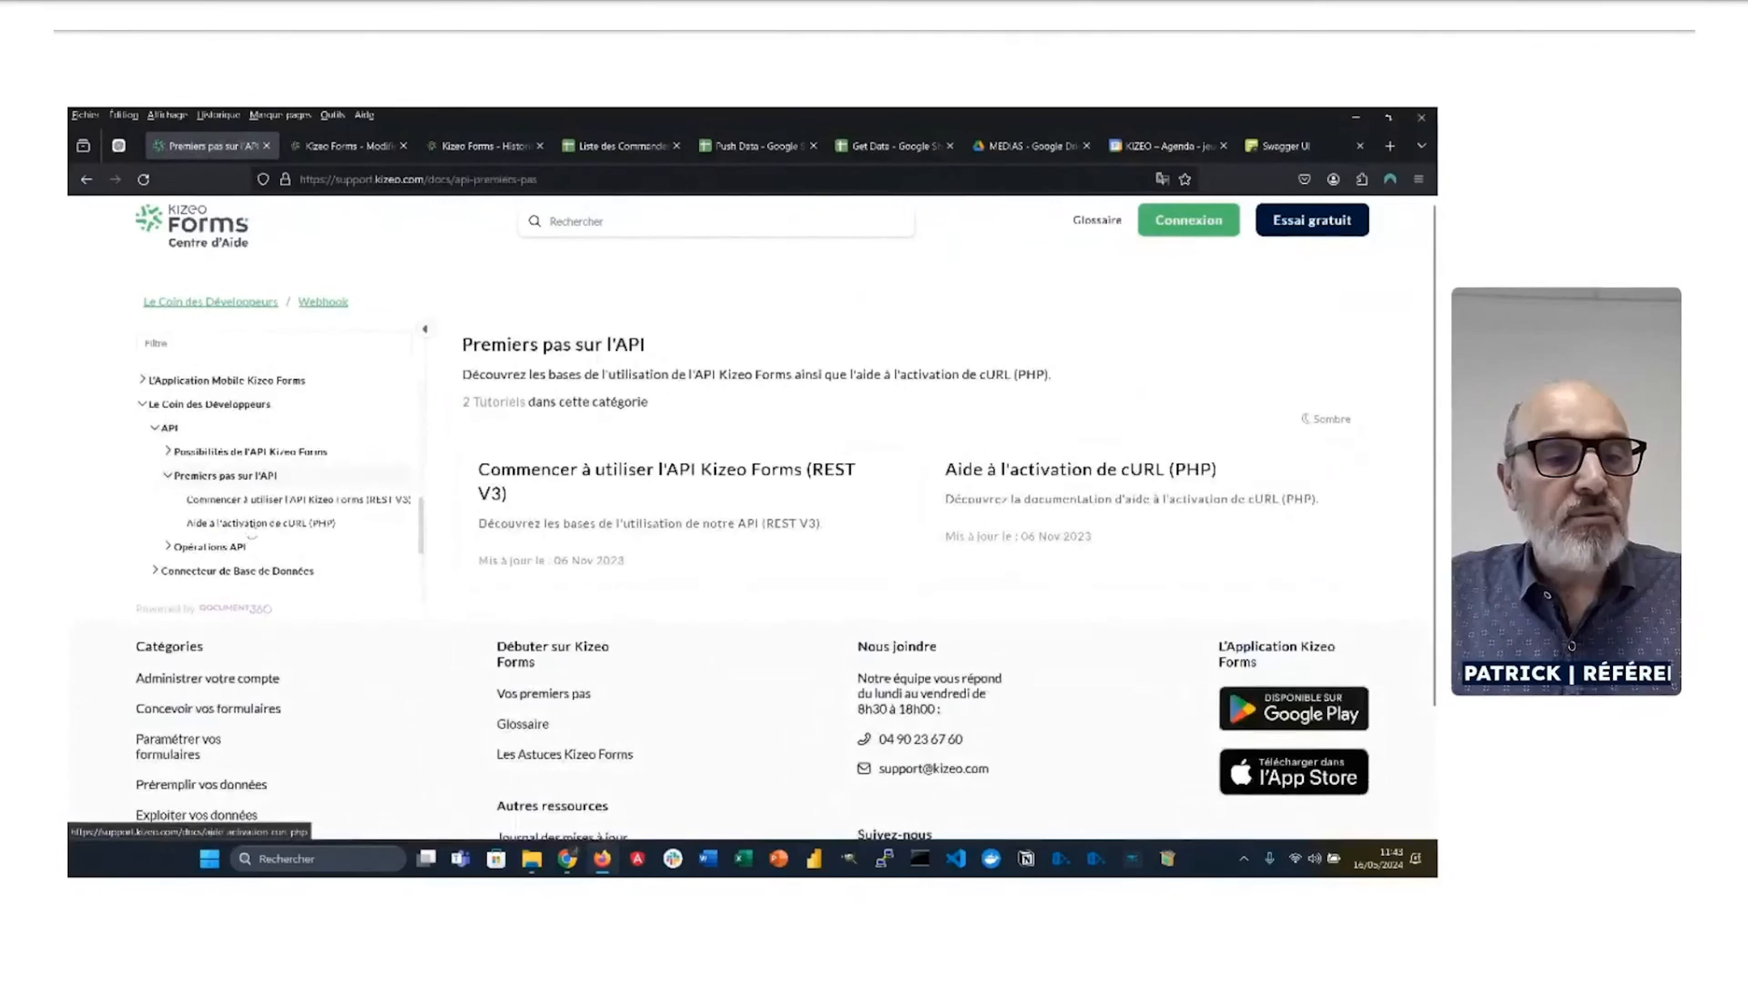
click(492, 539)
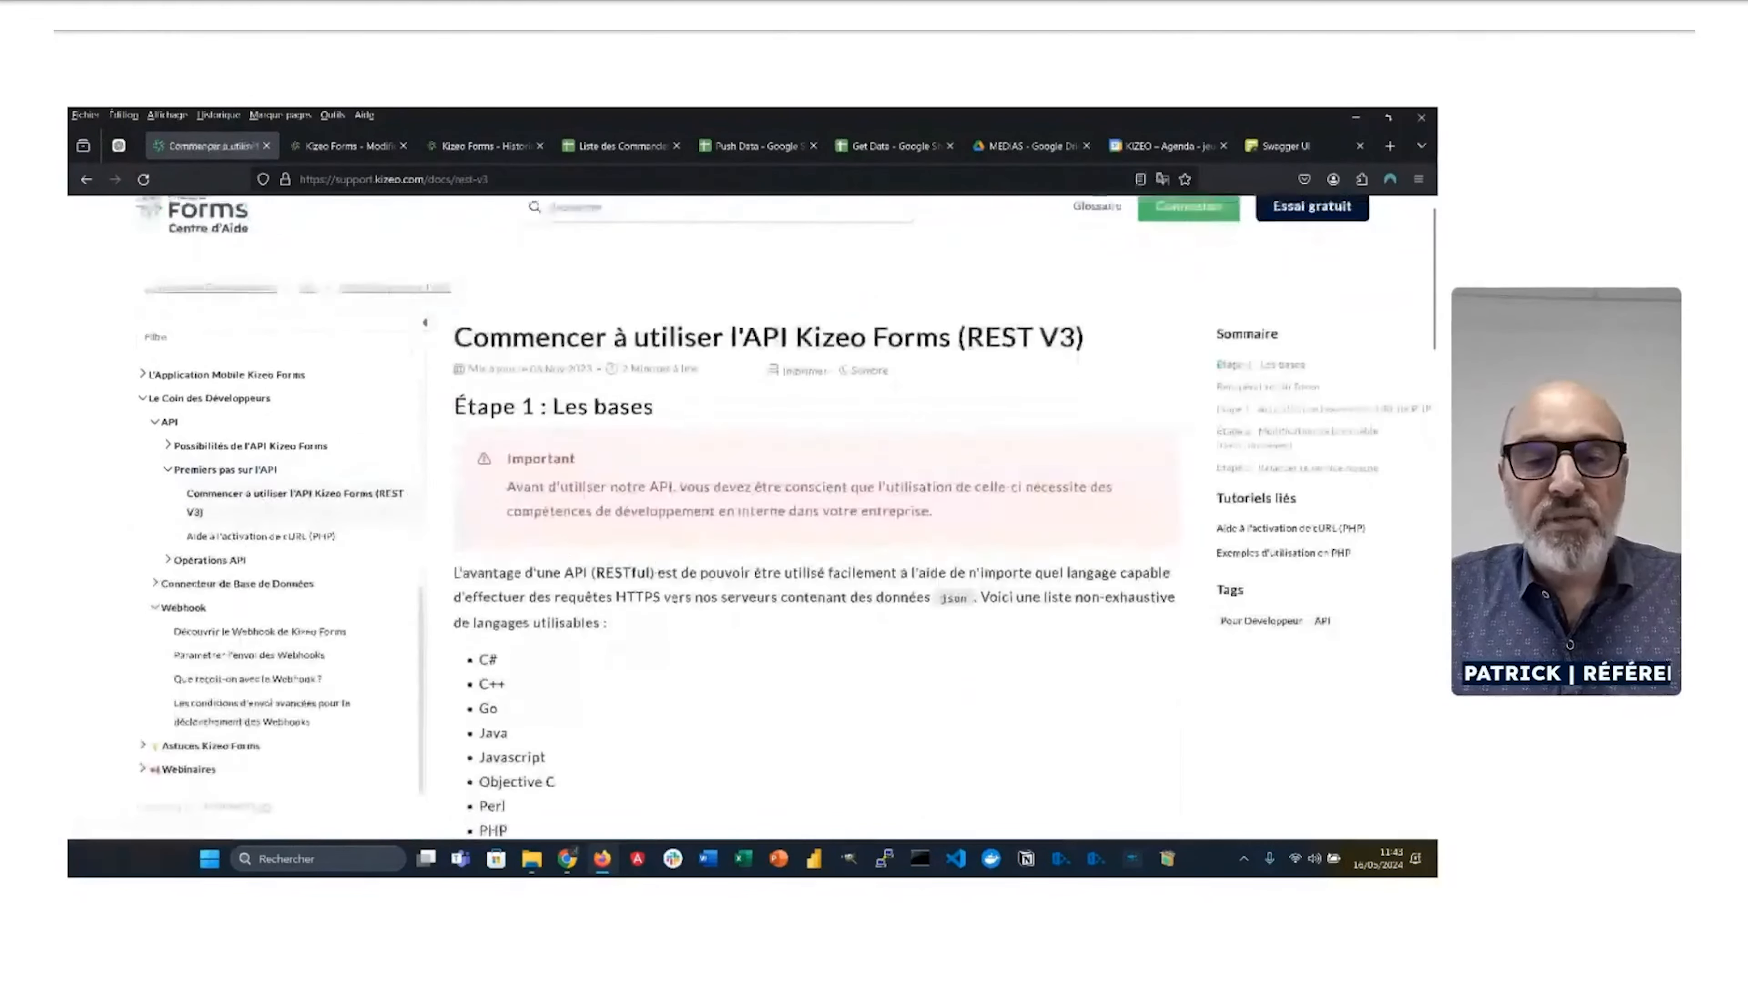
scroll(686, 609, down, 3)
scroll(686, 610, down, 4)
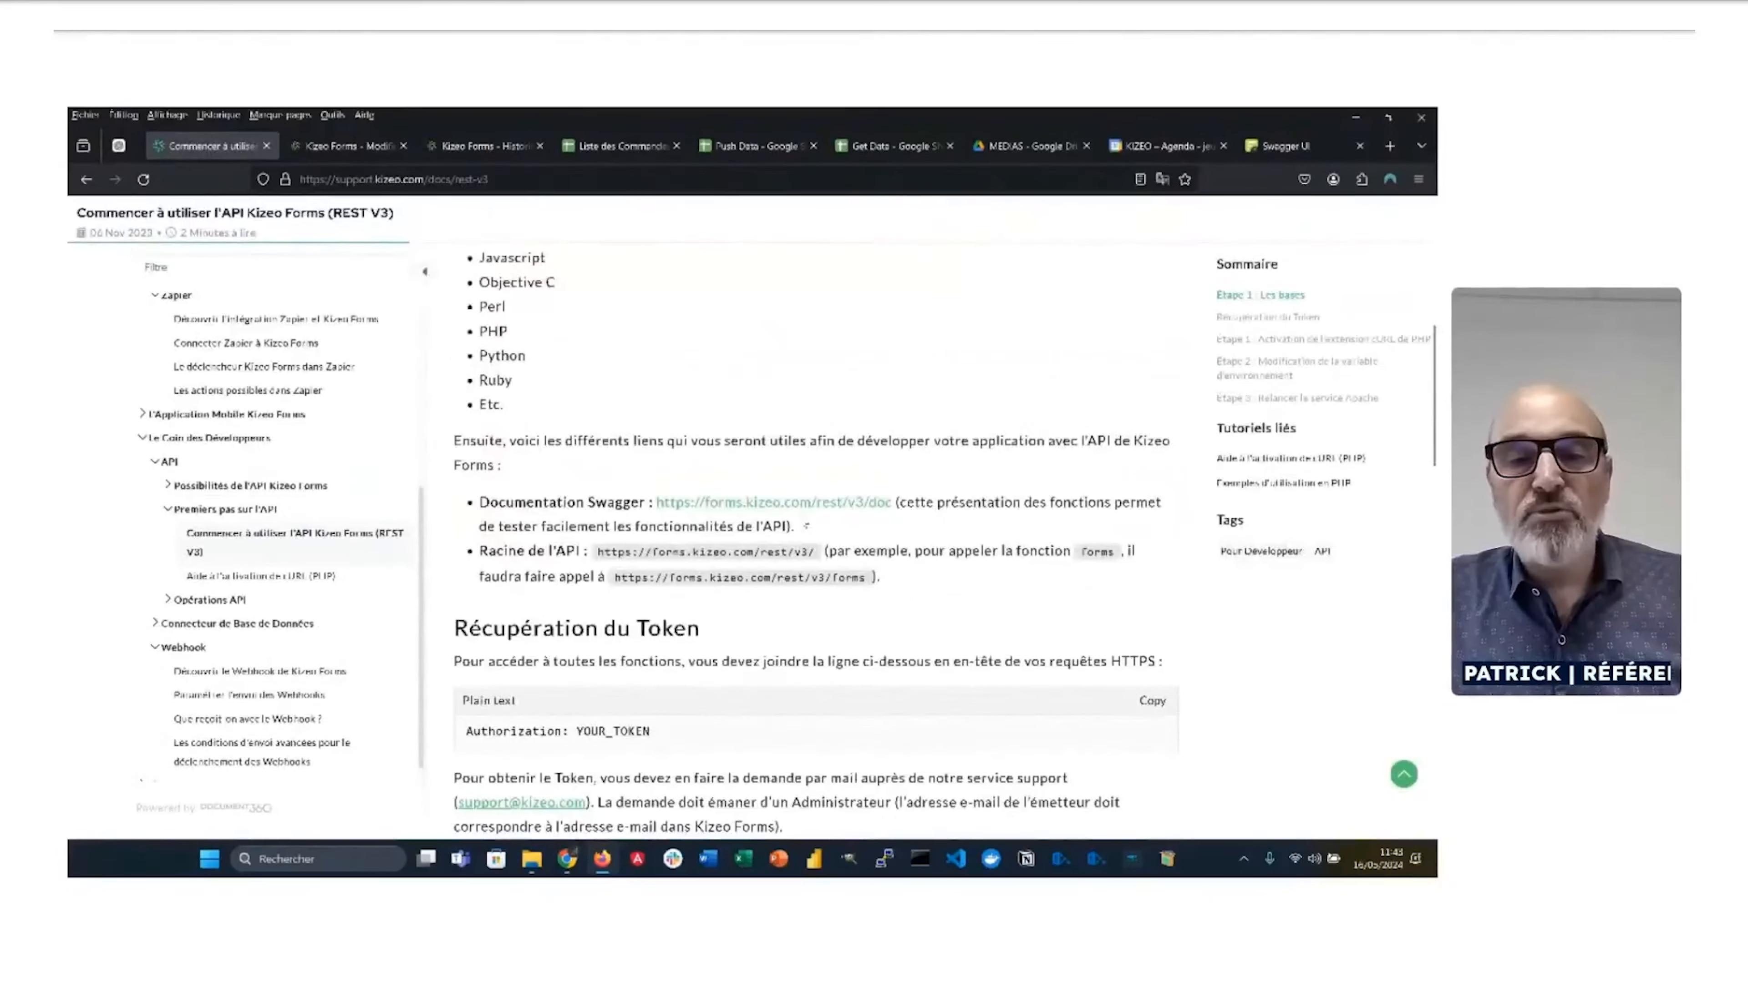
Step: Scroll Swagger to the GET /forms/{formId}/data/{dataId}/medias/{mediaName} endpoint, then return to Make
click(1265, 148)
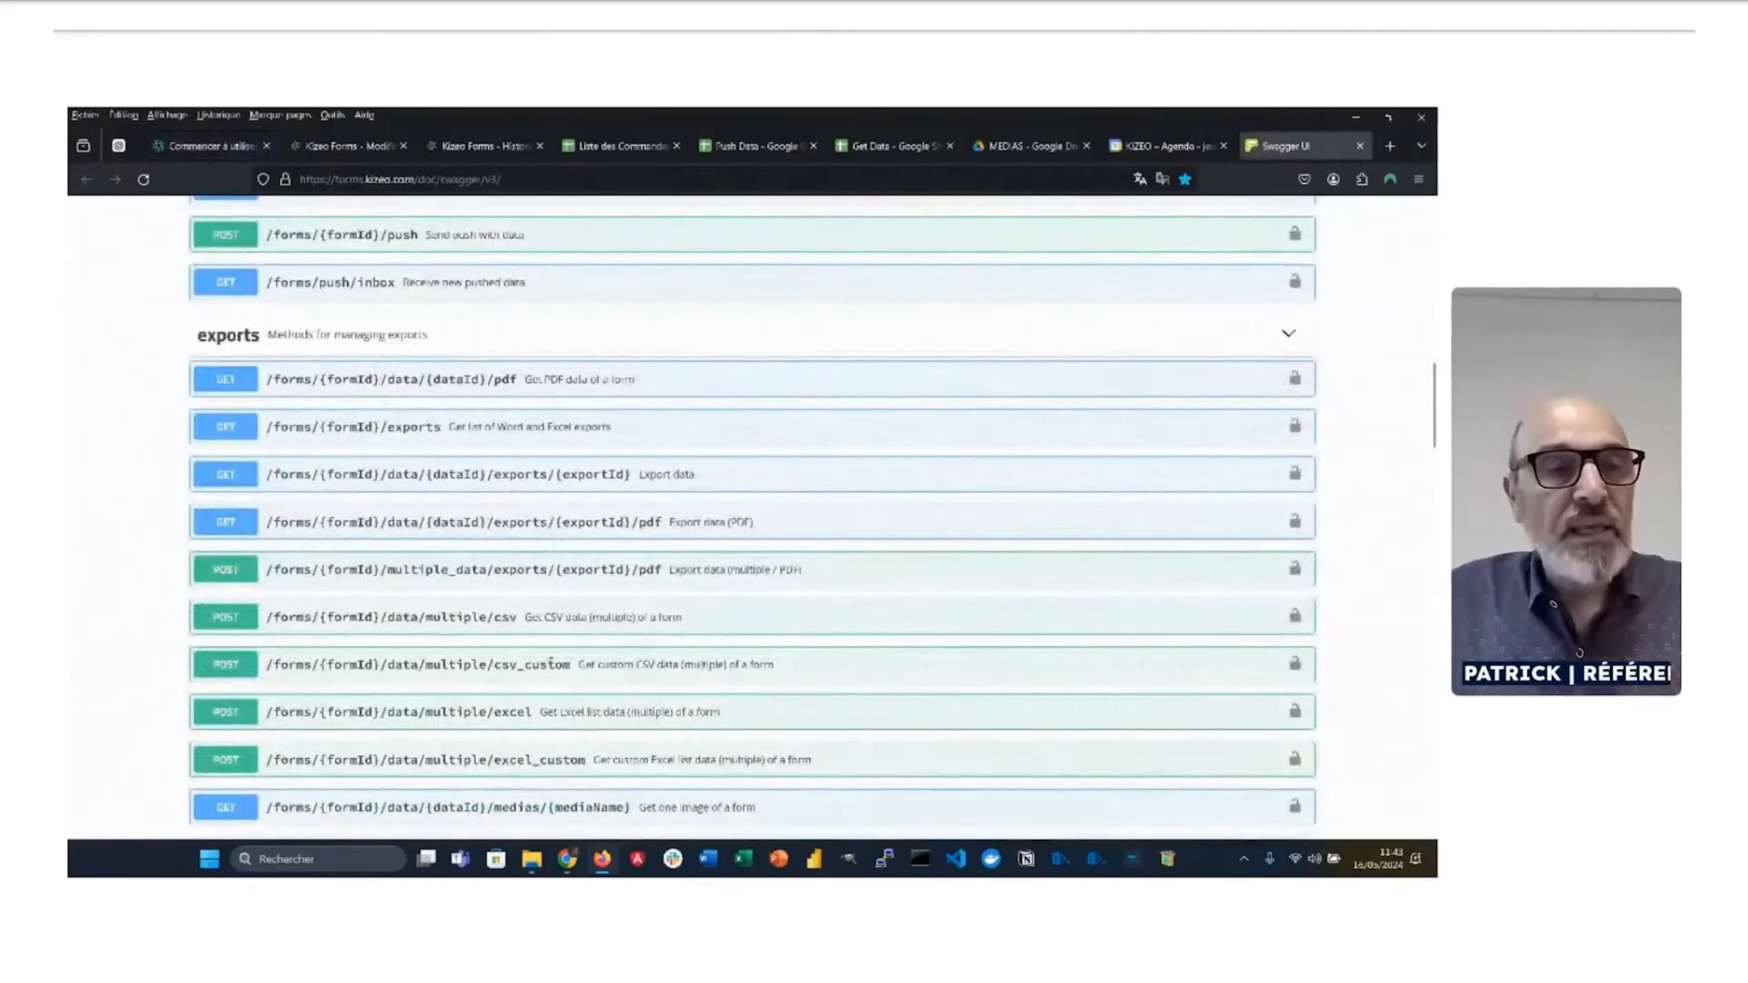
scroll(413, 485, down, 2)
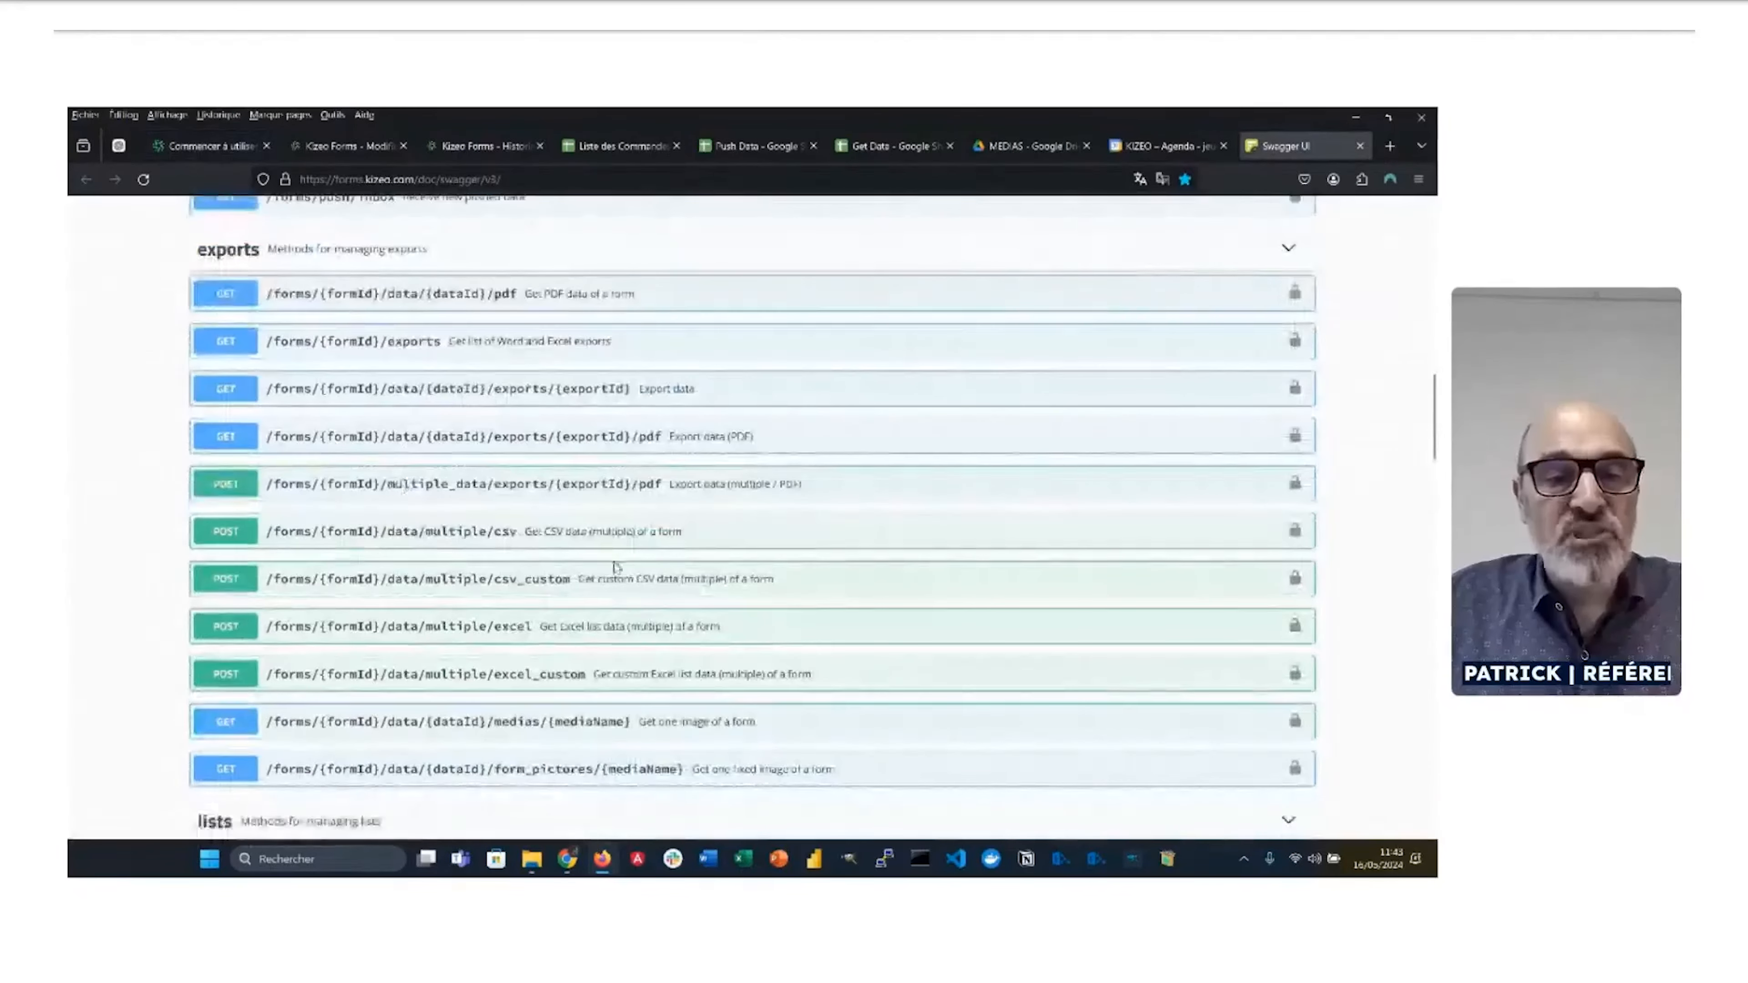
scroll(615, 570, down, 2)
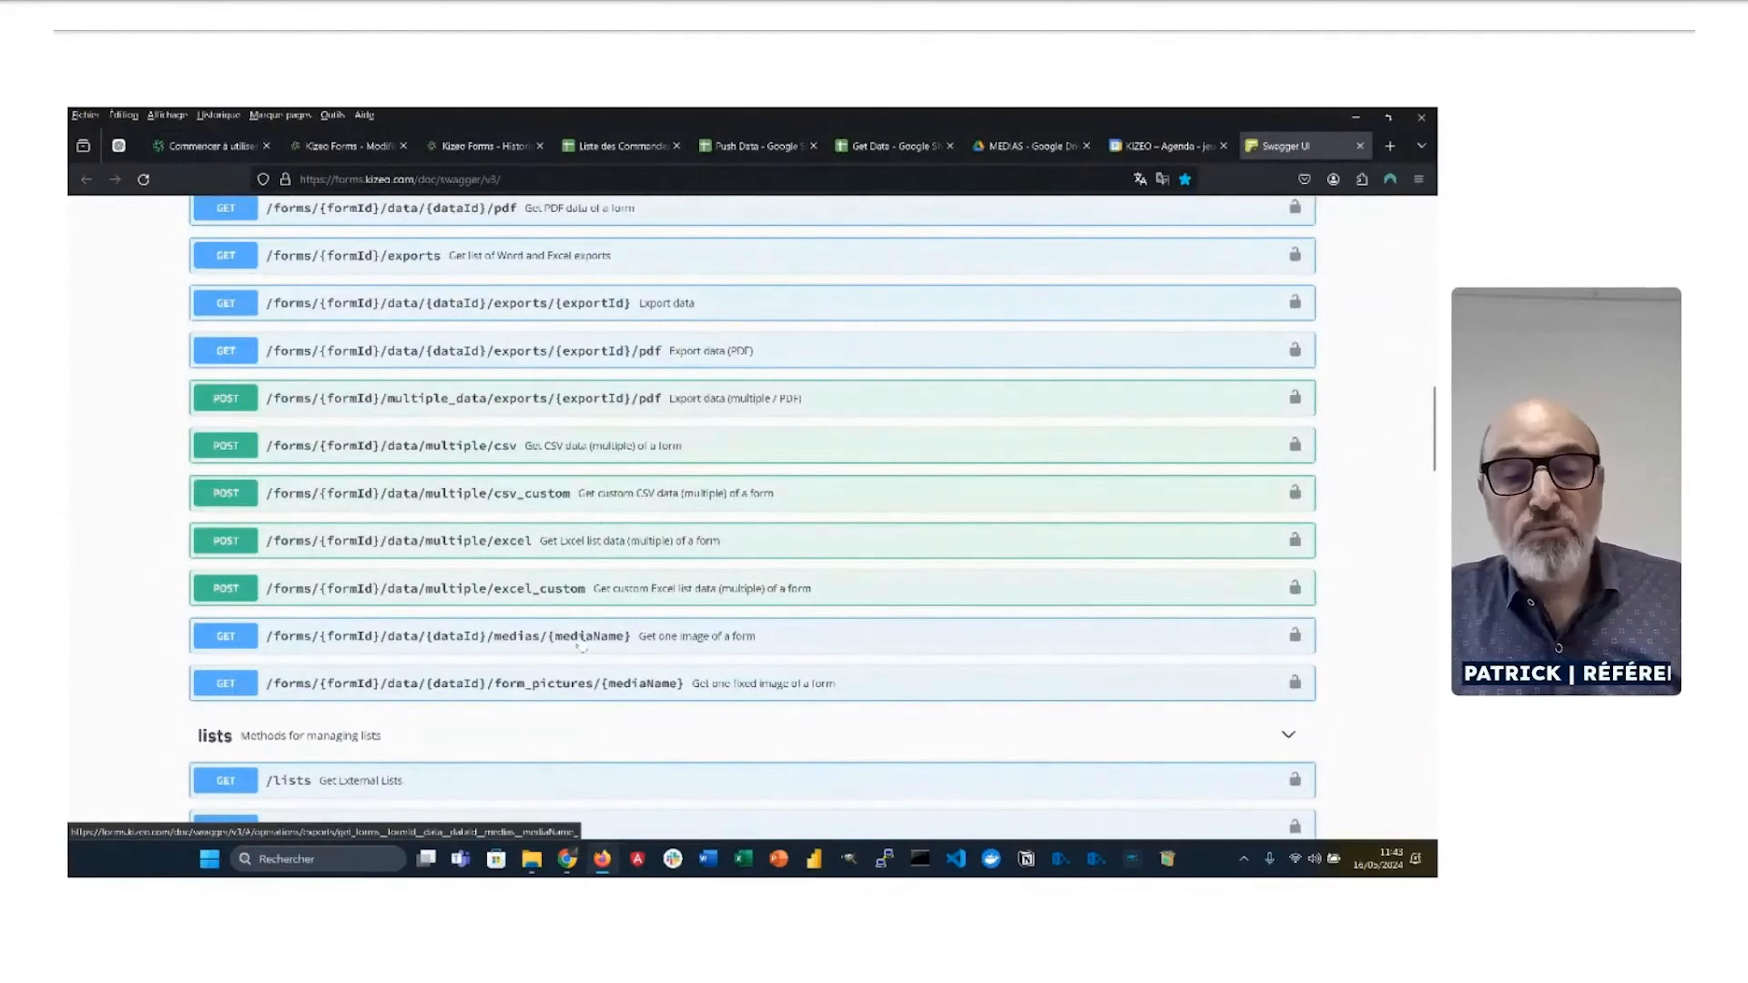
key(alt+Tab)
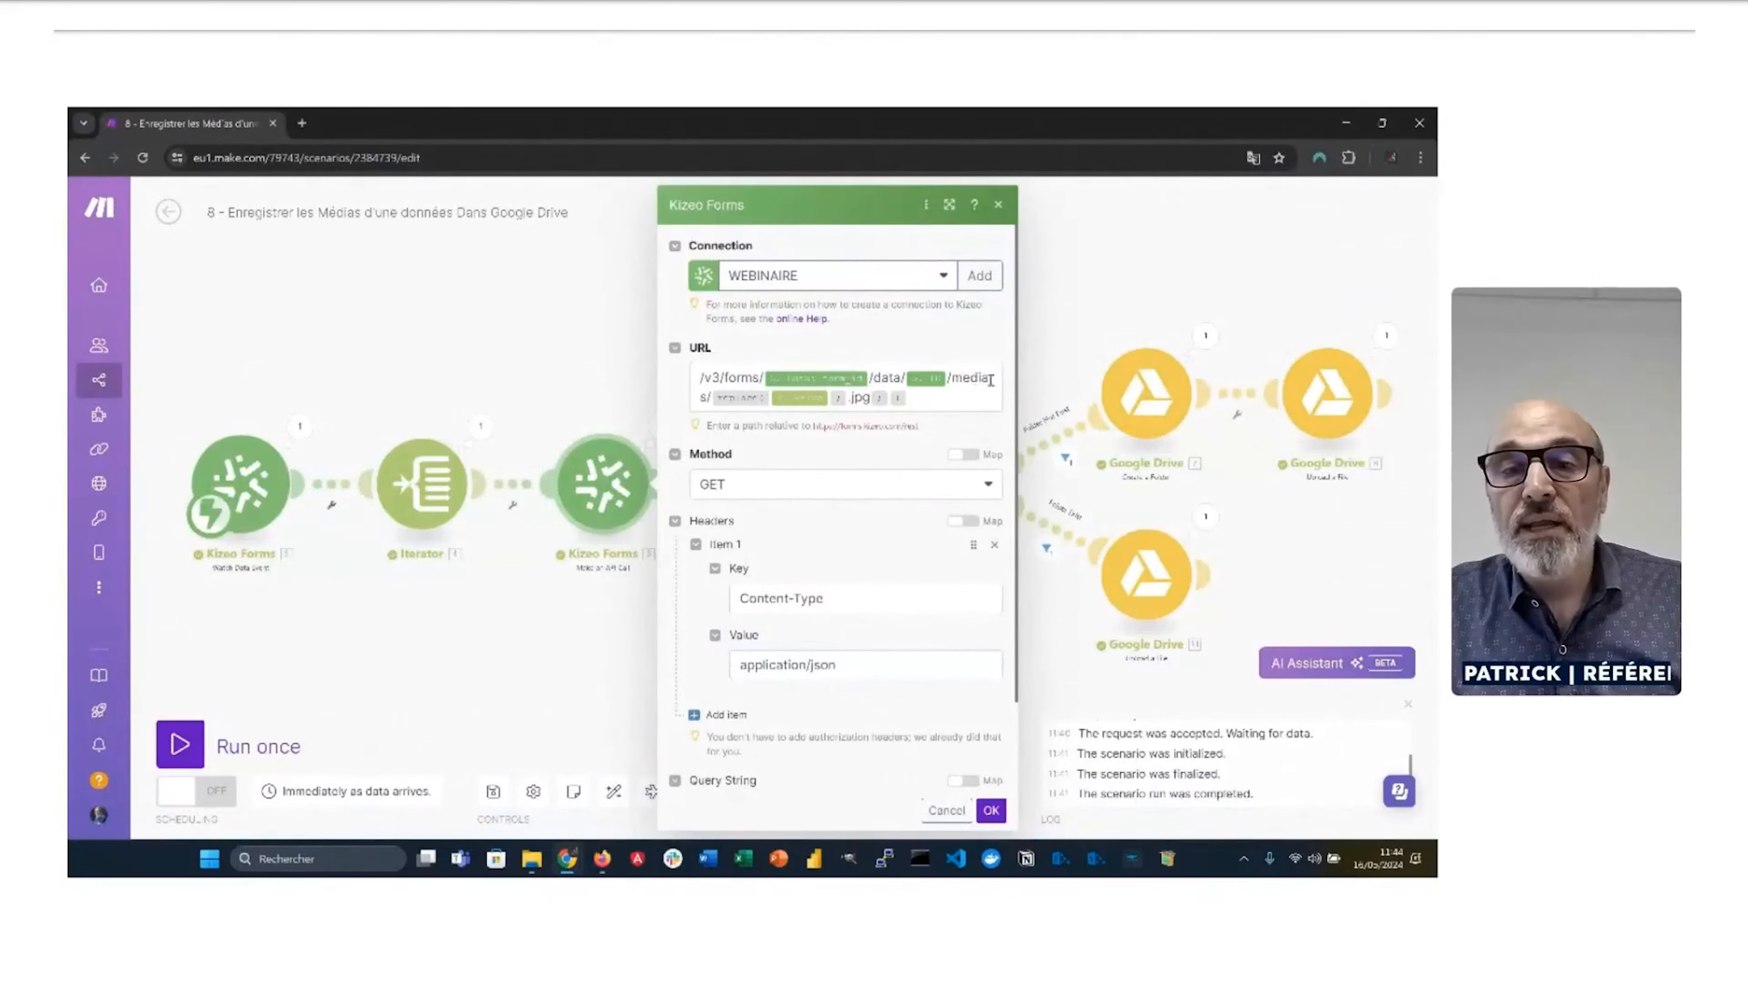
key(alt+Tab)
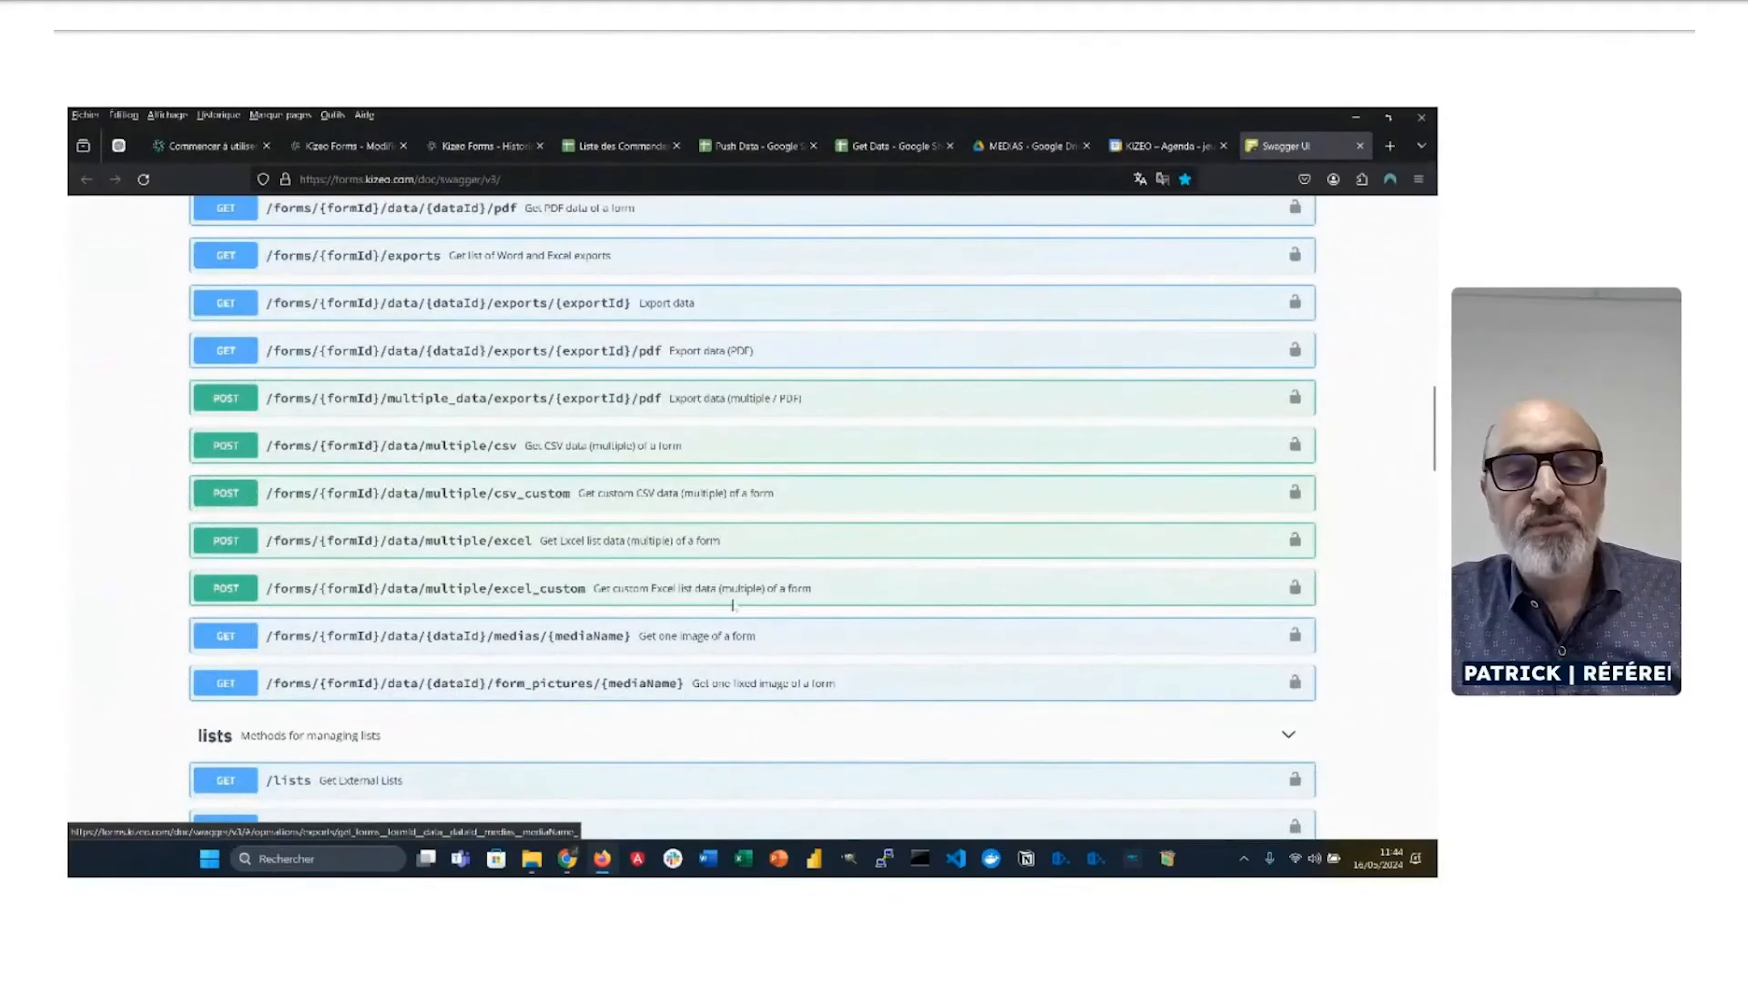
key(alt+Tab)
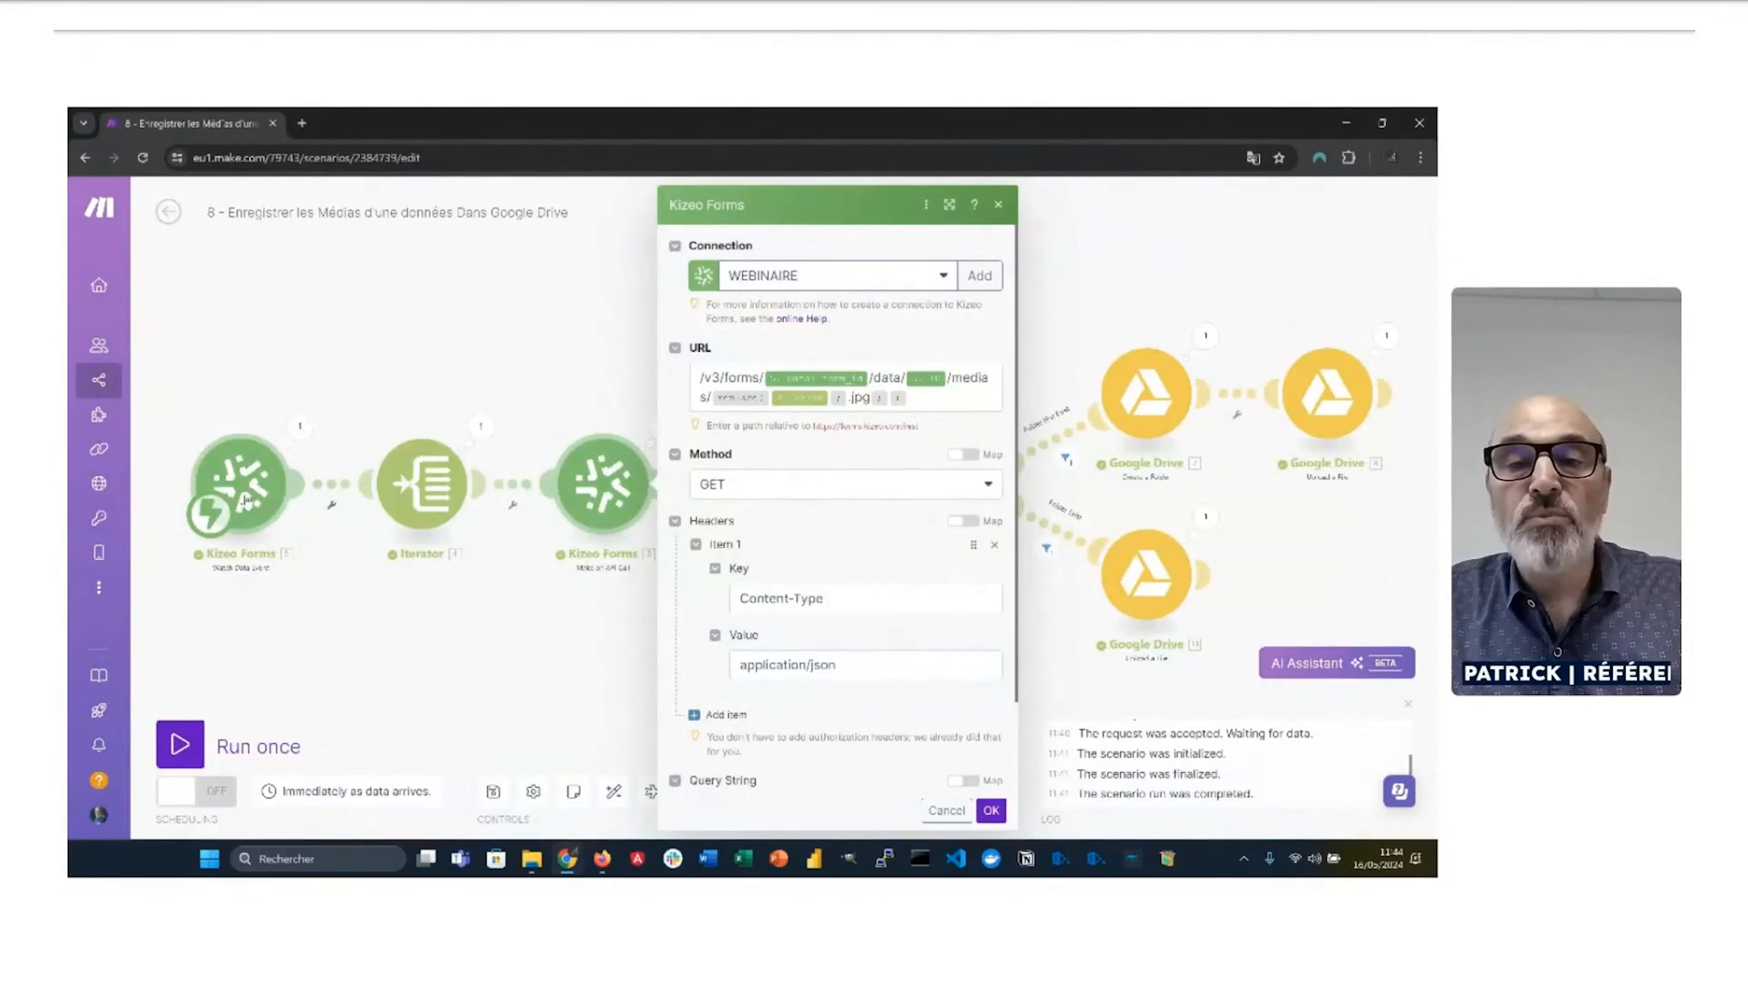
click(246, 501)
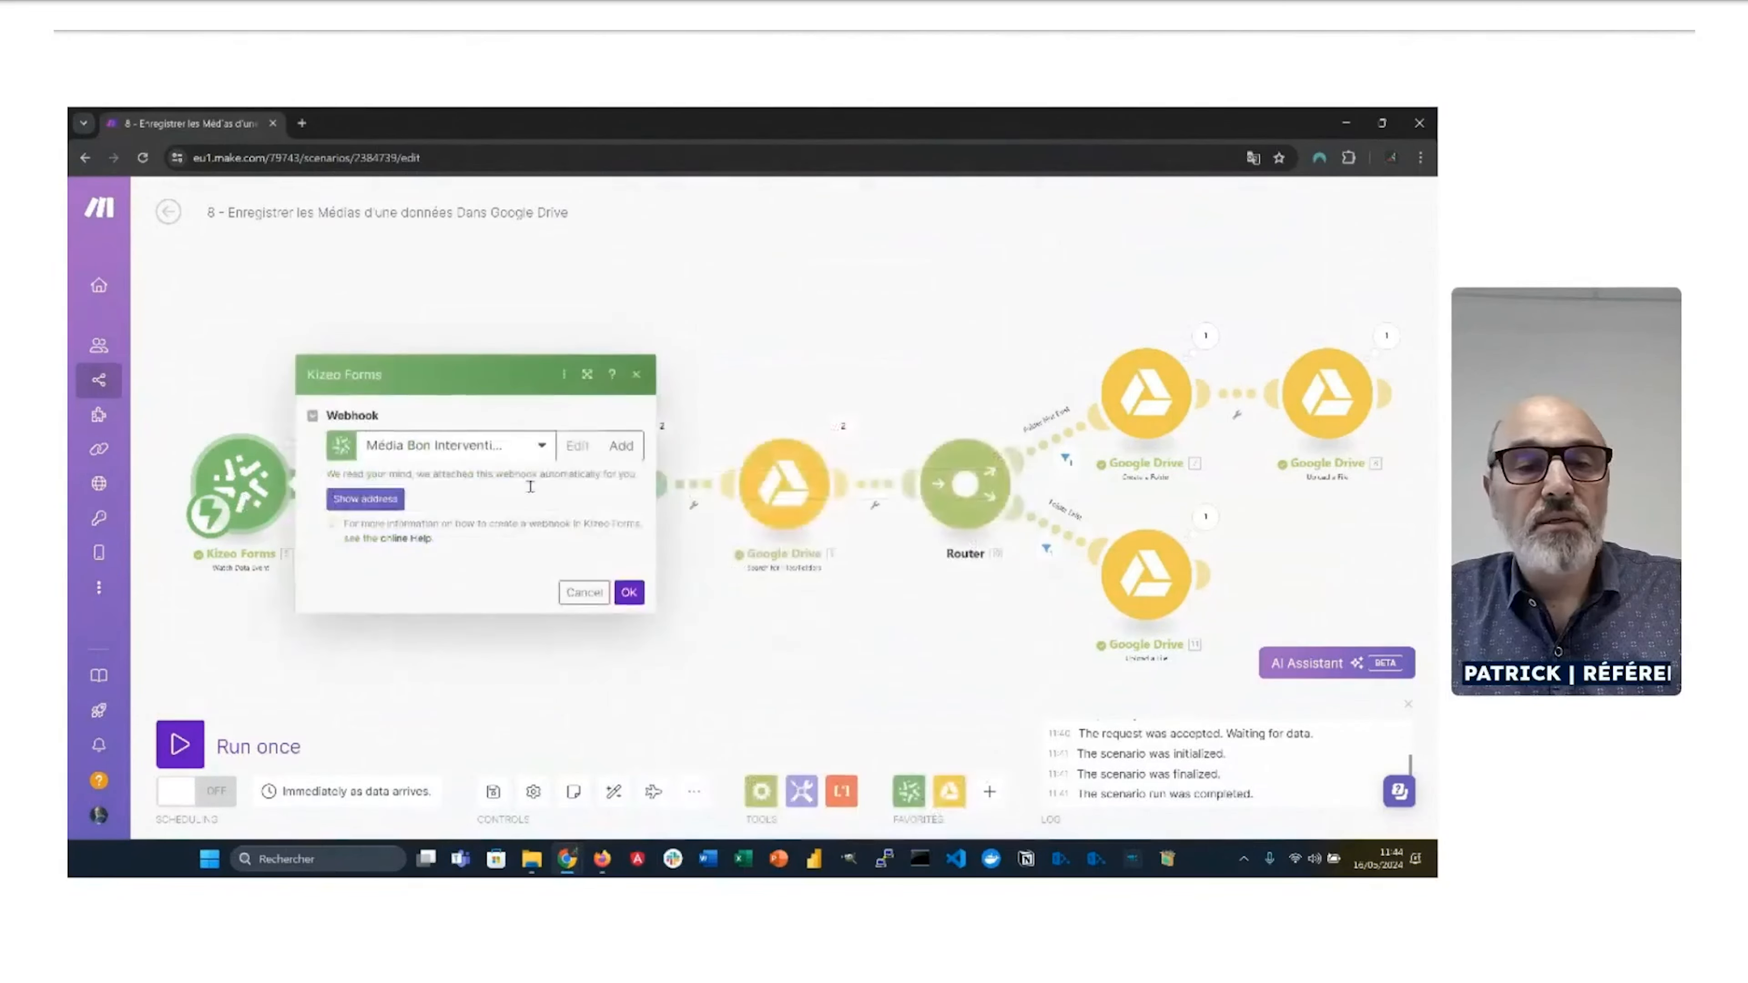
click(741, 326)
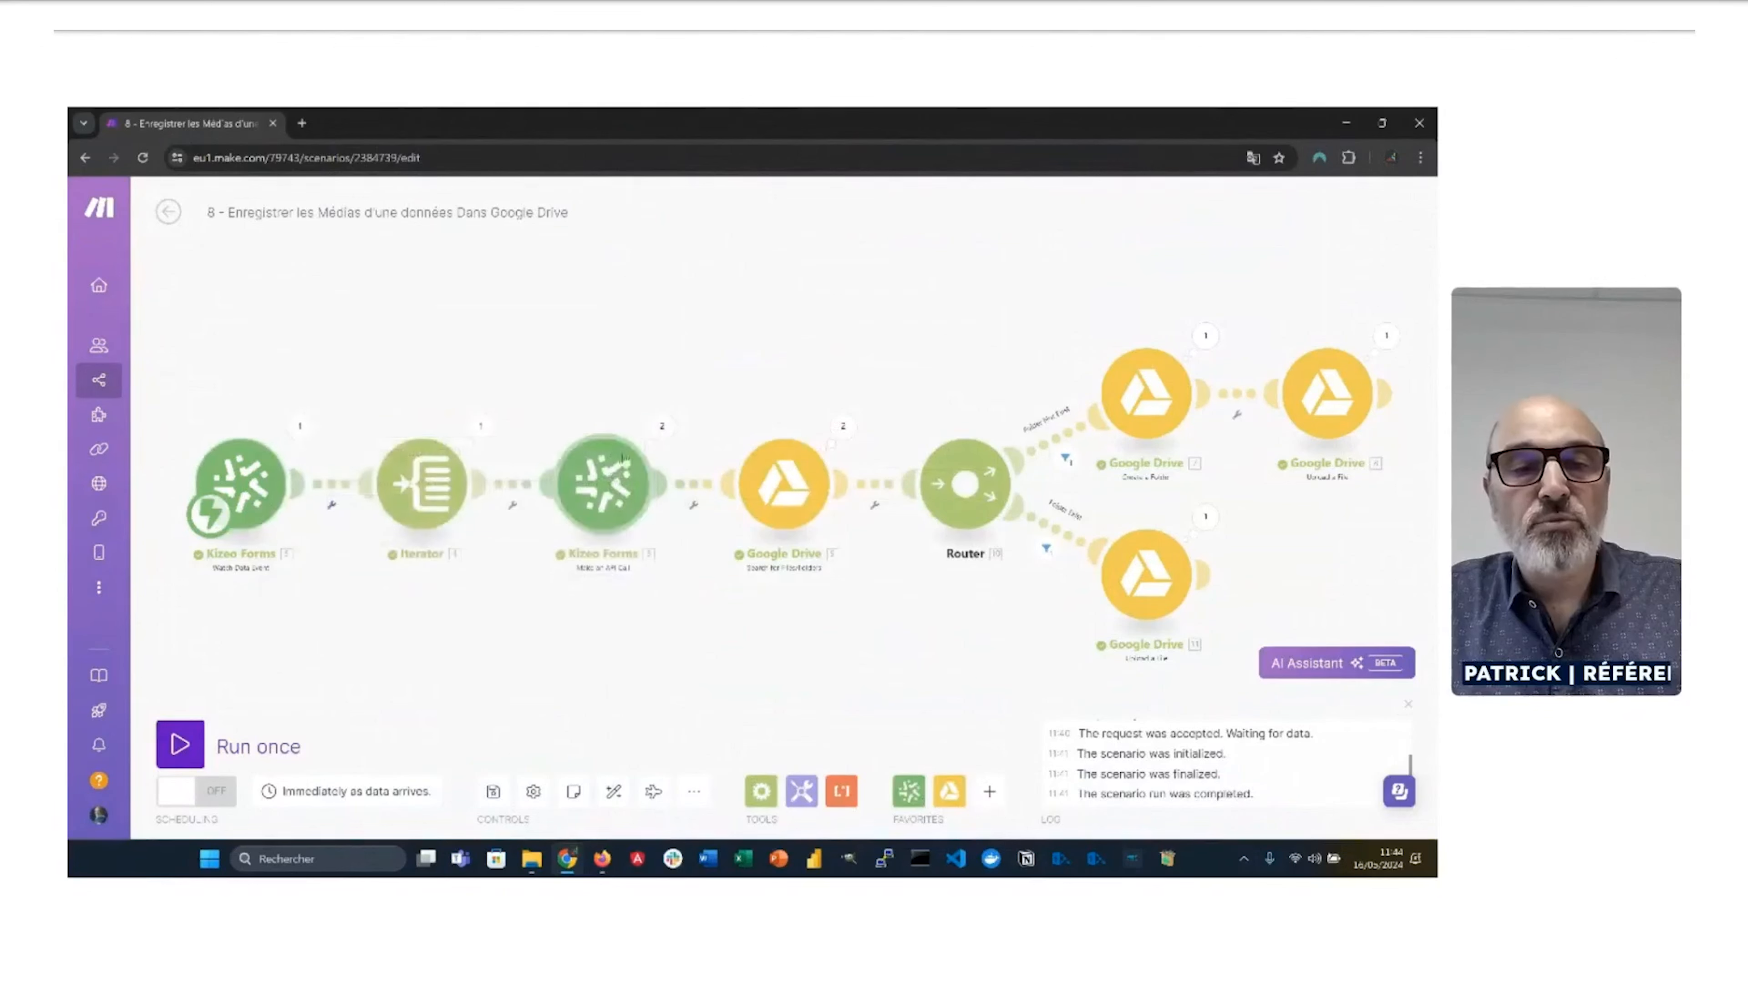
click(609, 497)
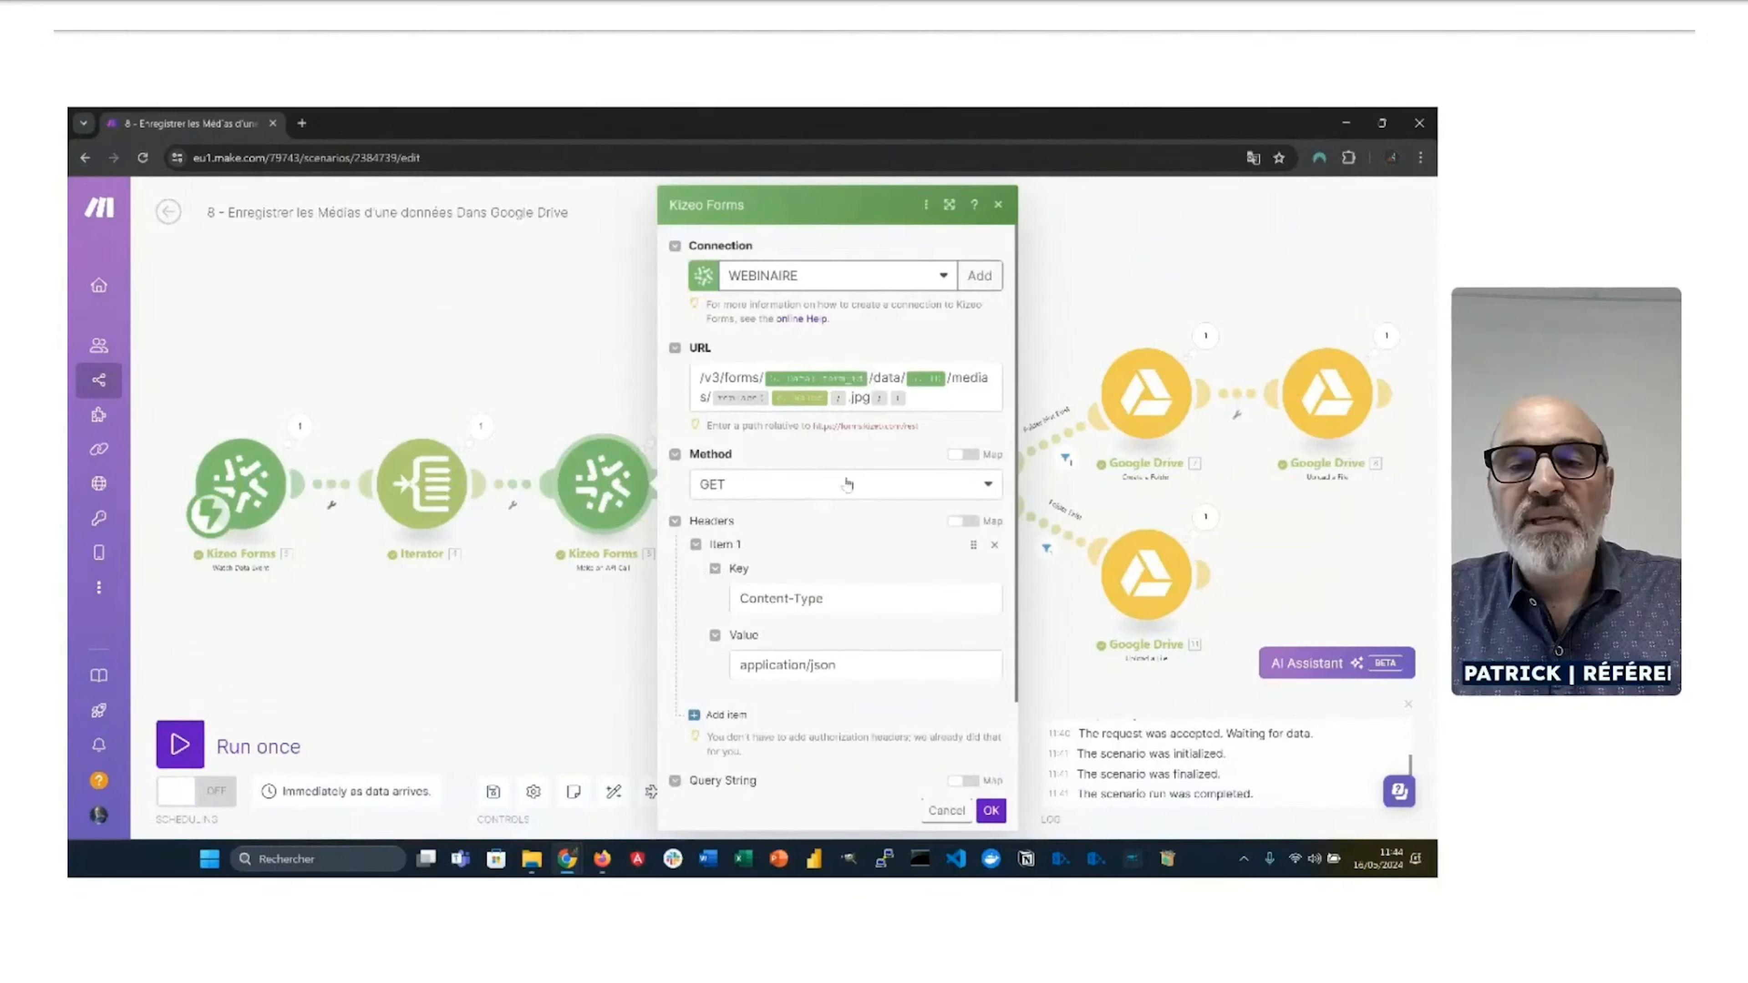
click(875, 391)
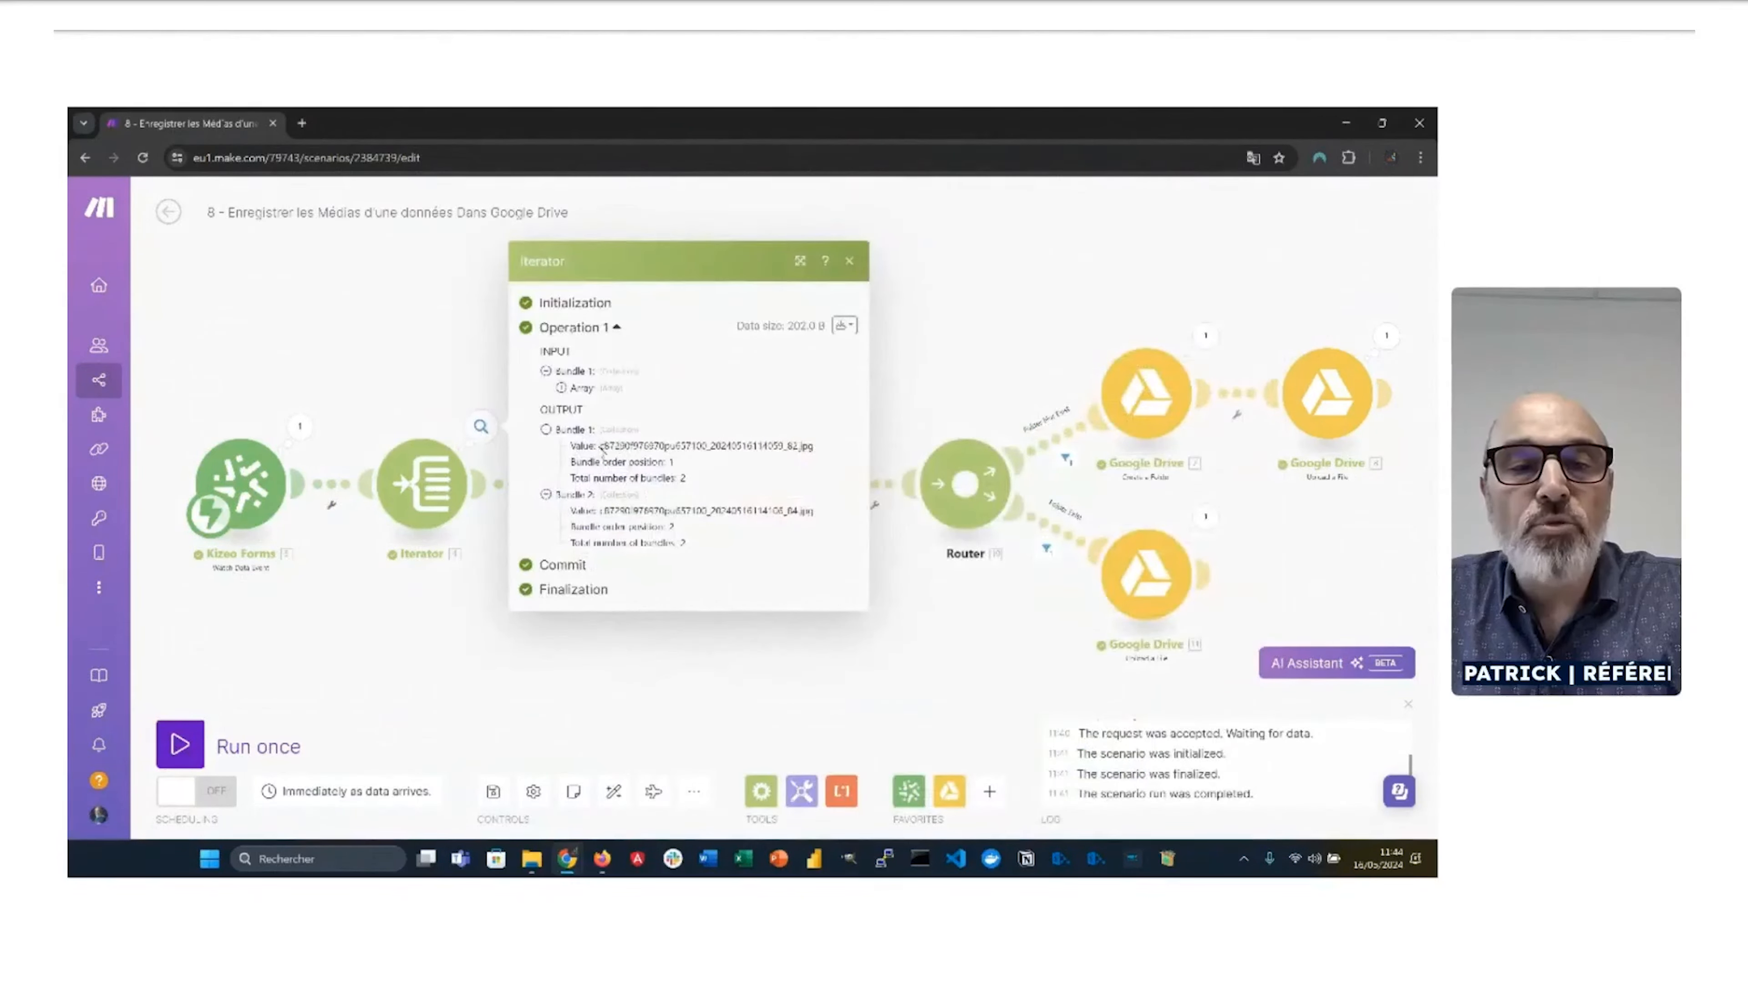
drag(600, 447, 605, 515)
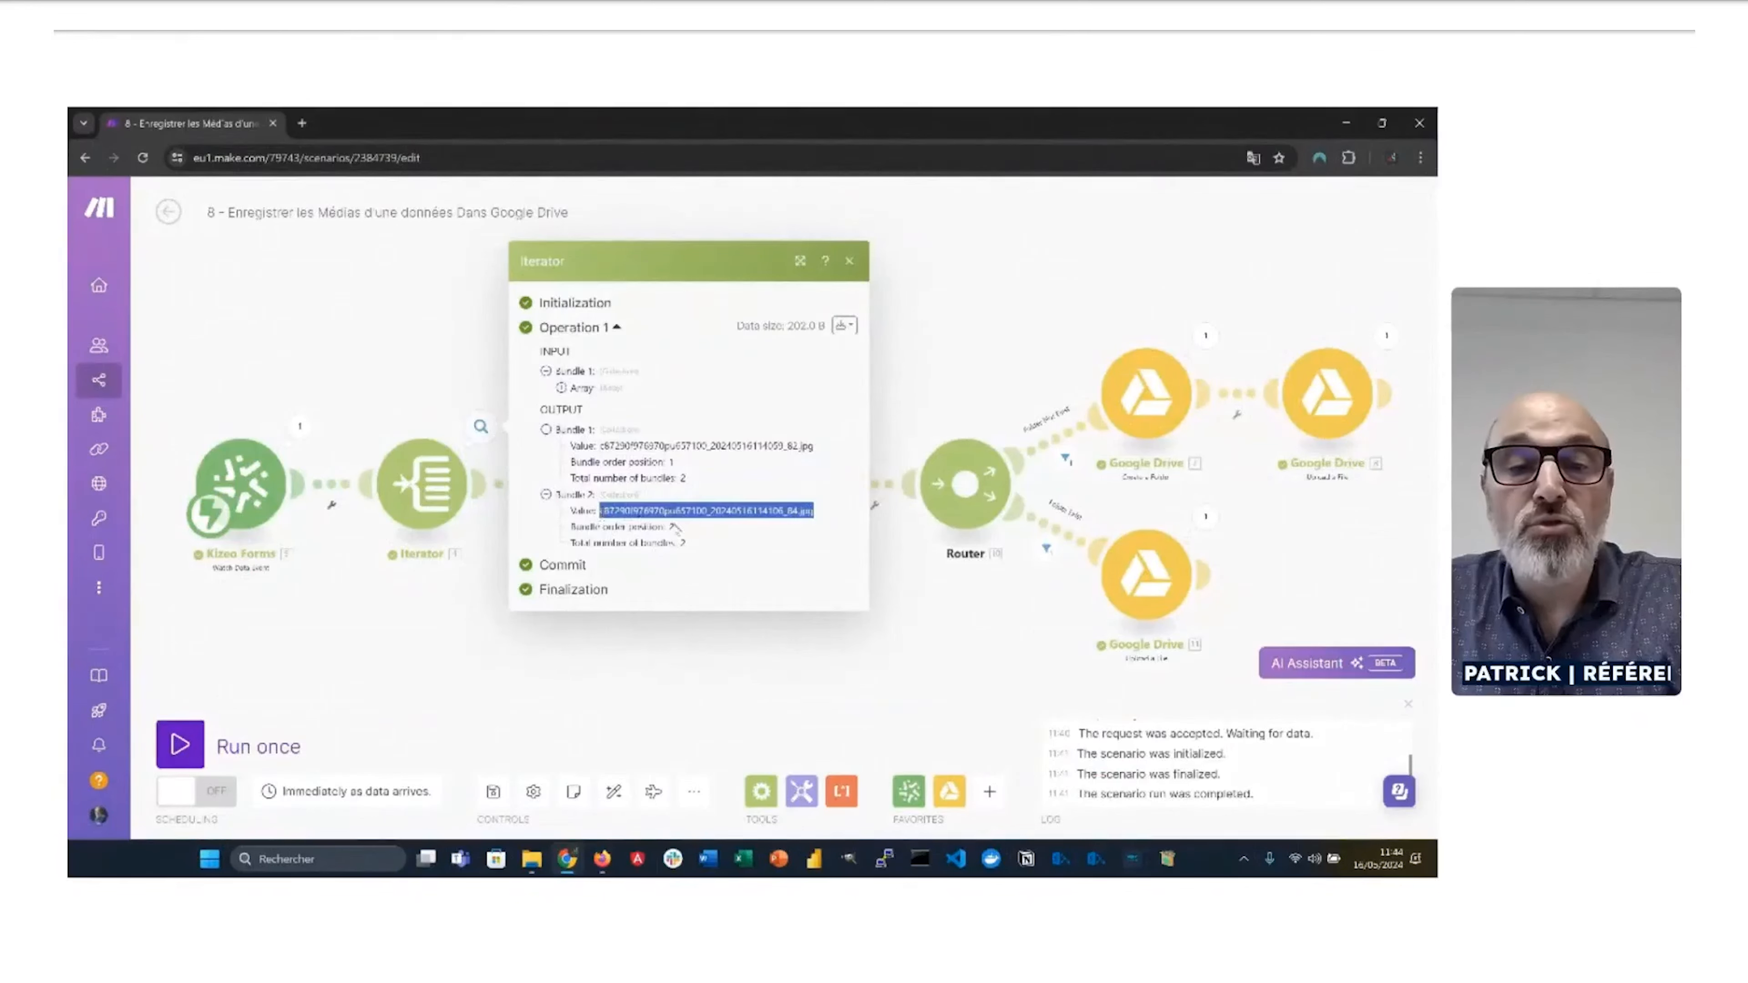
double_click(804, 510)
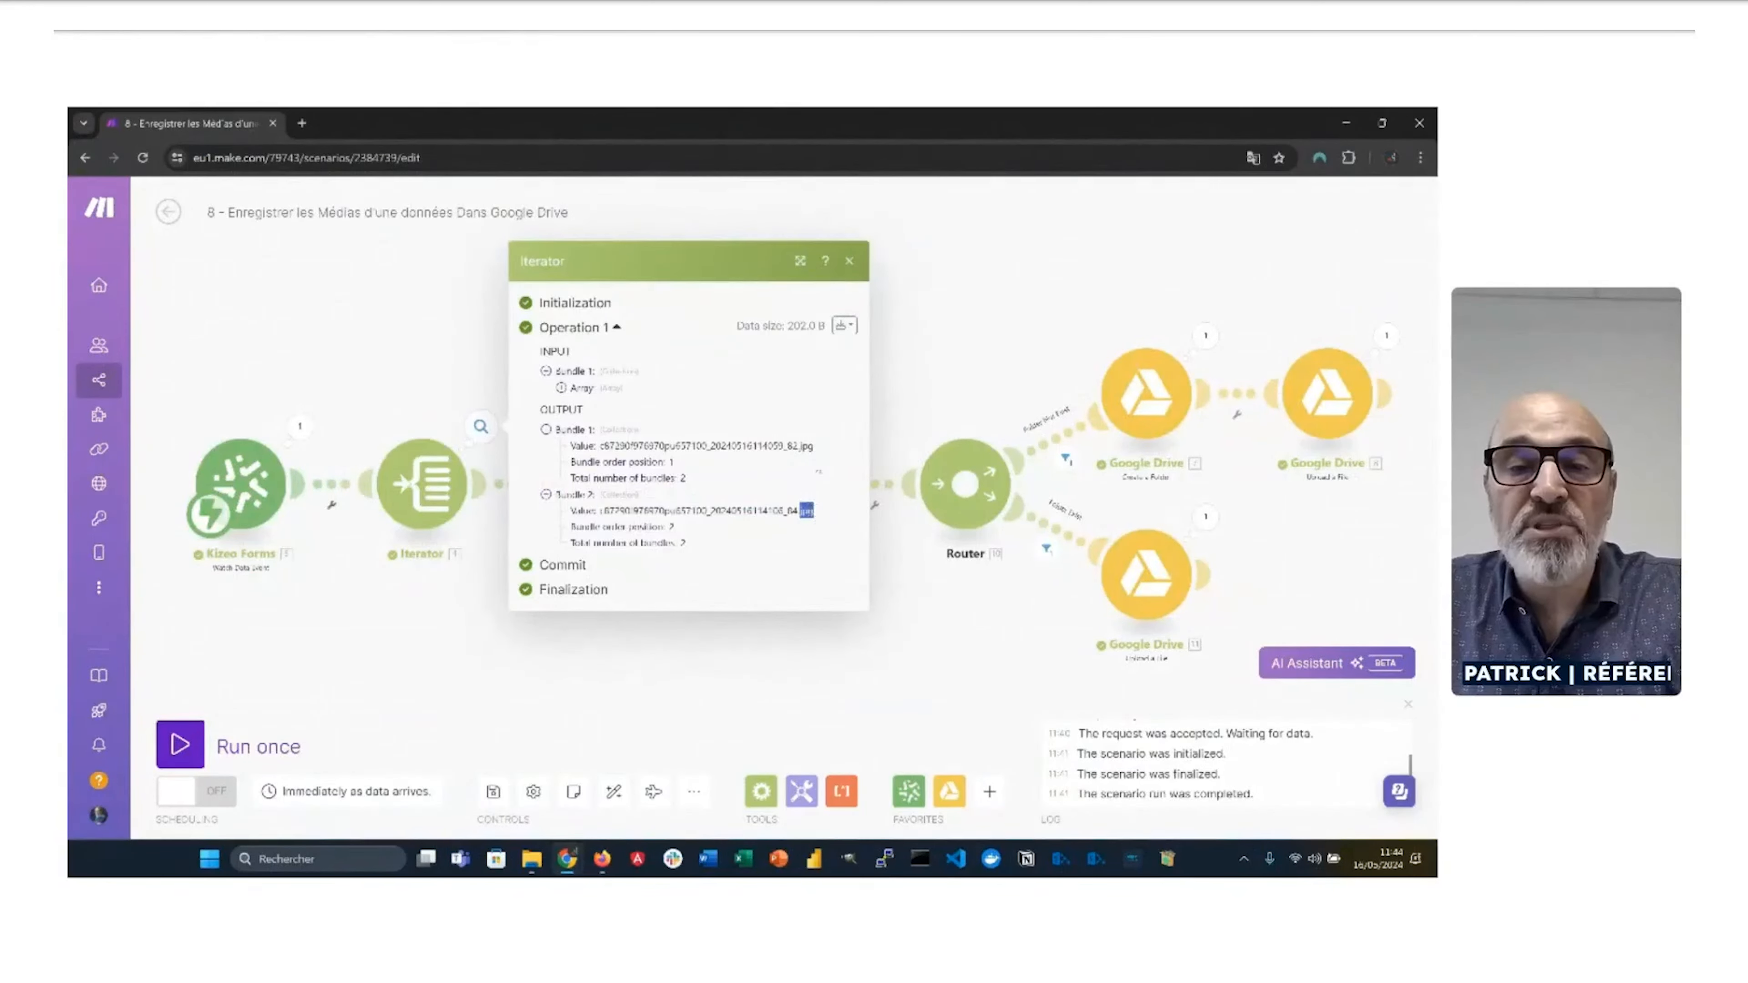
click(804, 449)
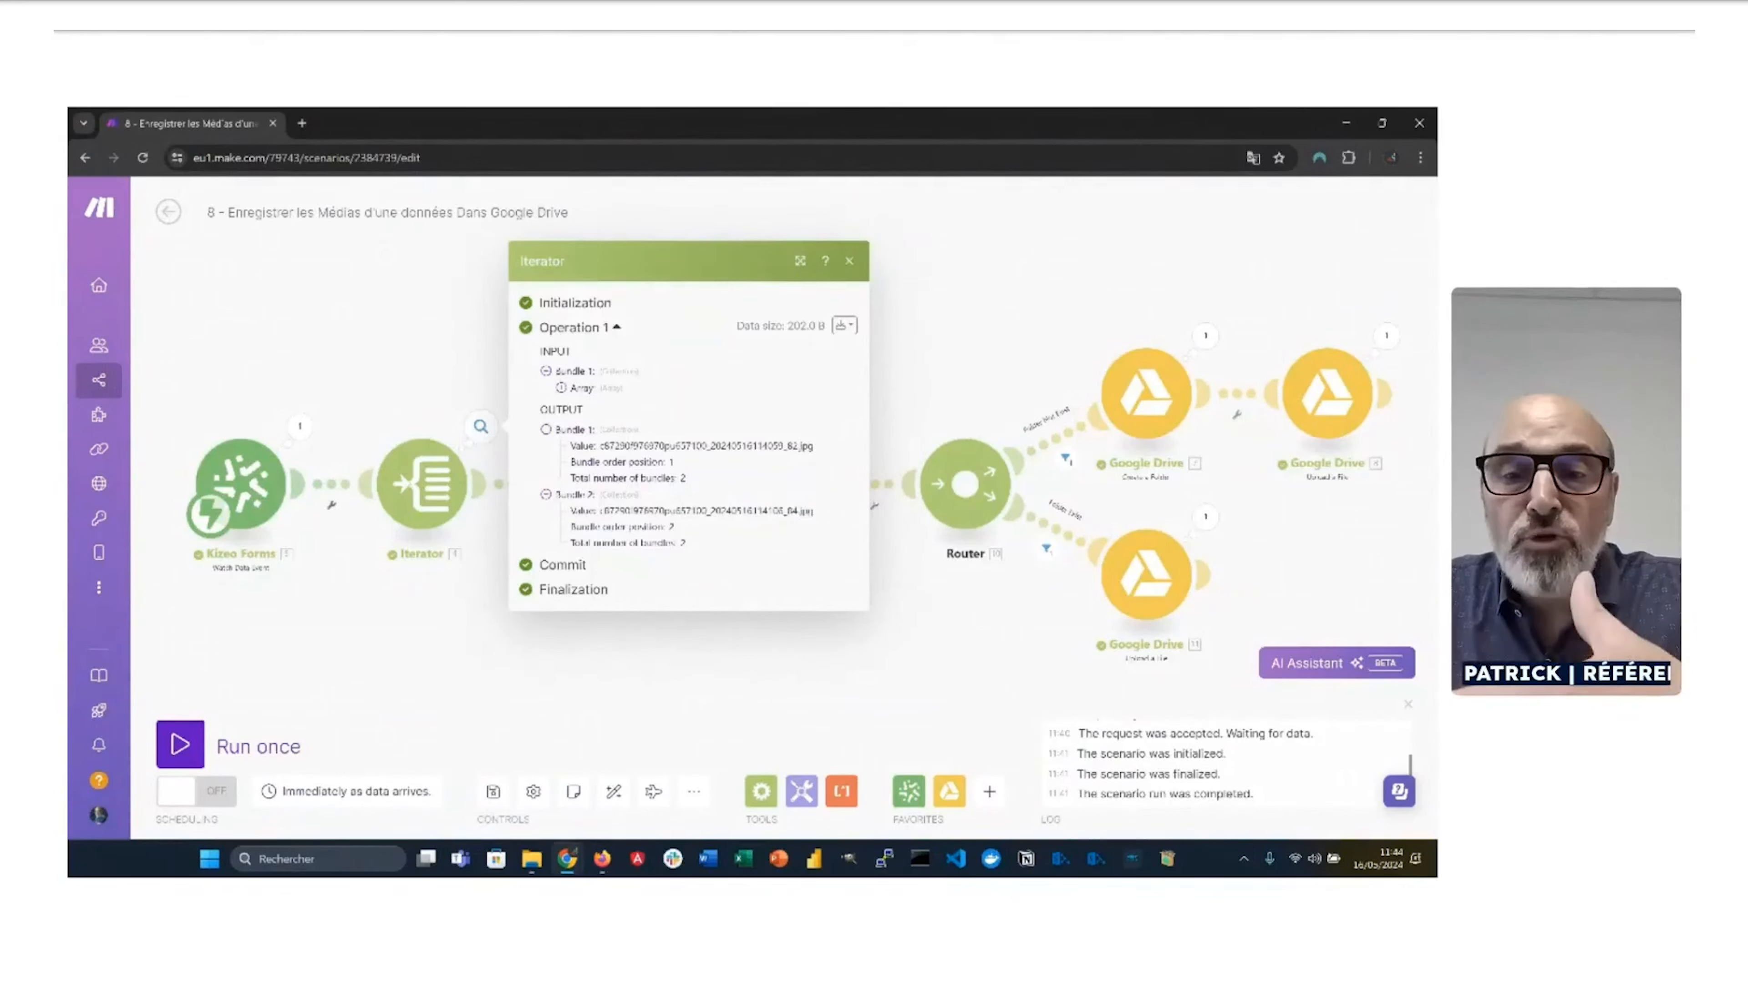
click(849, 261)
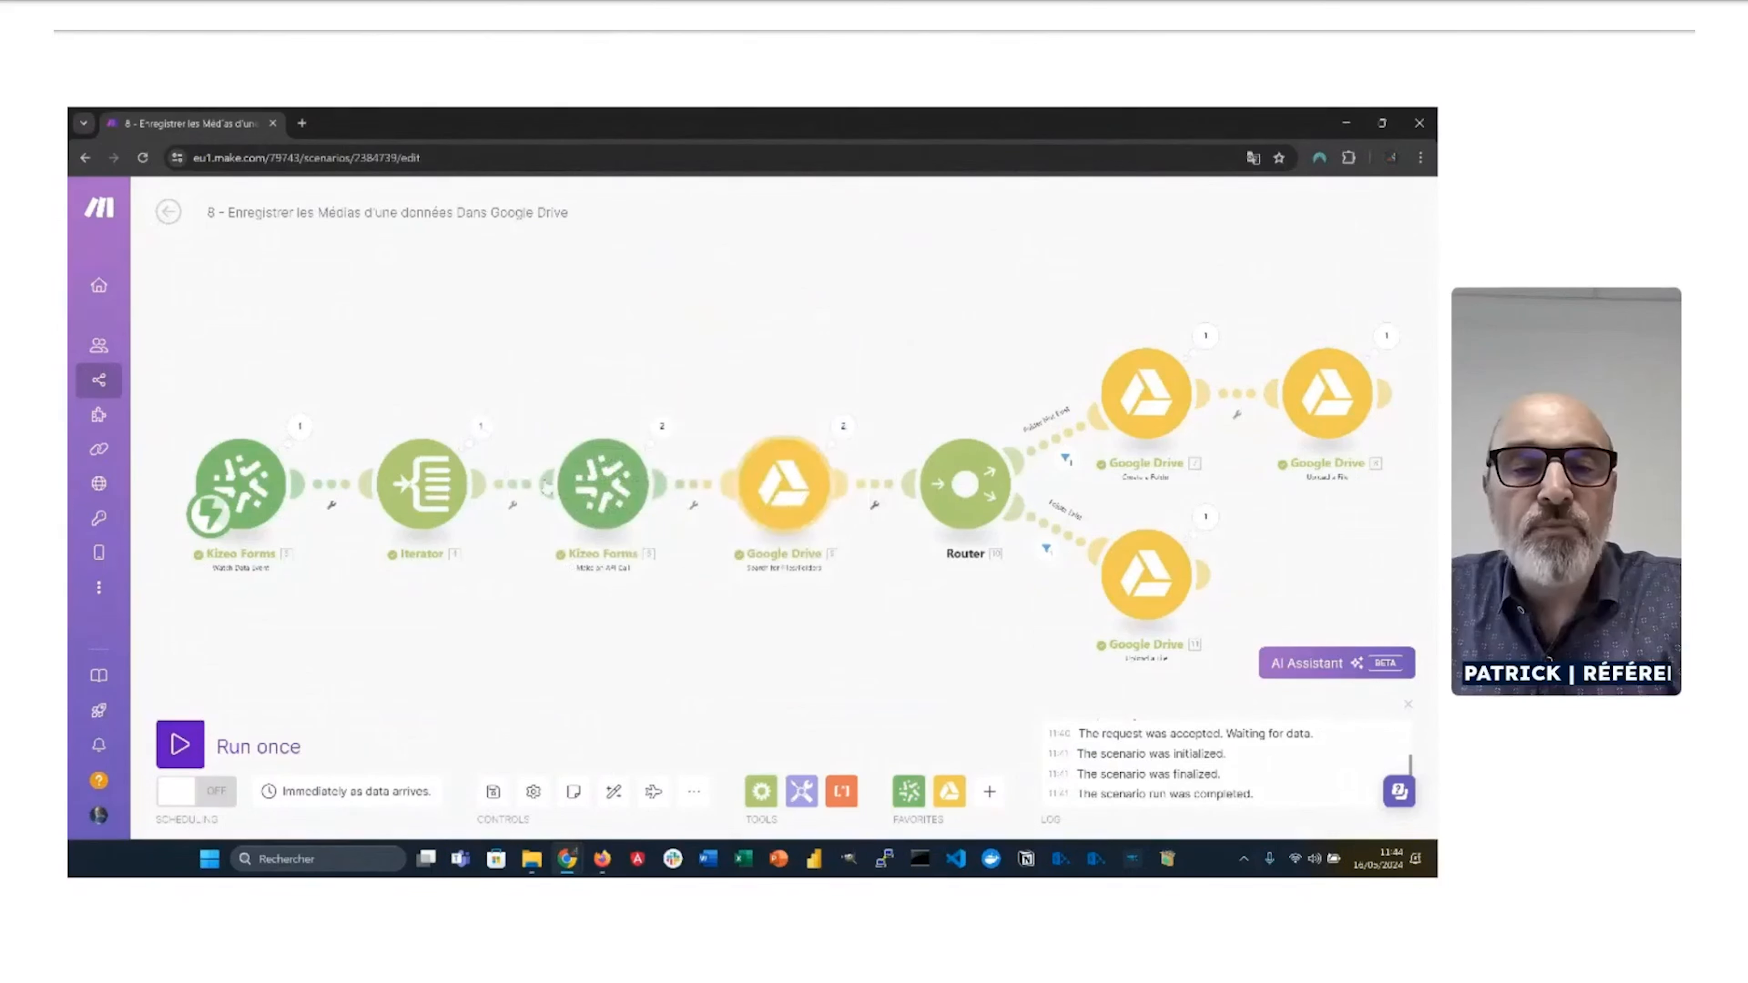
click(602, 484)
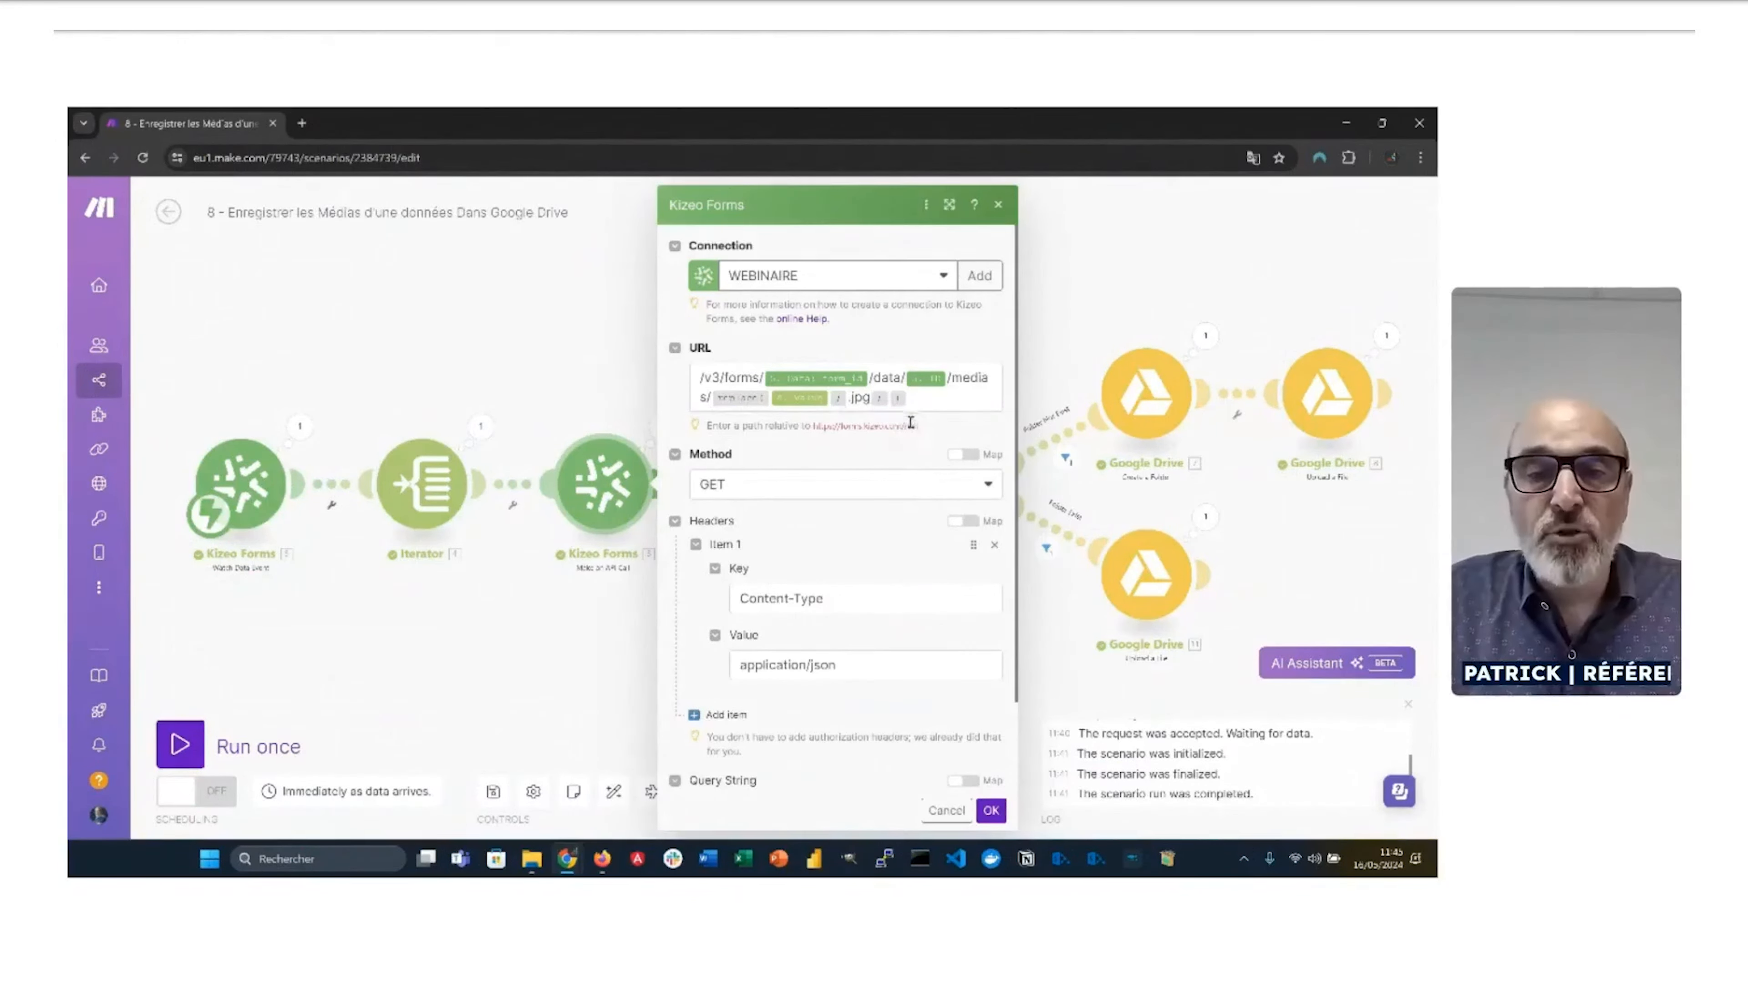
Step: Close the API call settings and review the Google Drive folder search module
click(1109, 266)
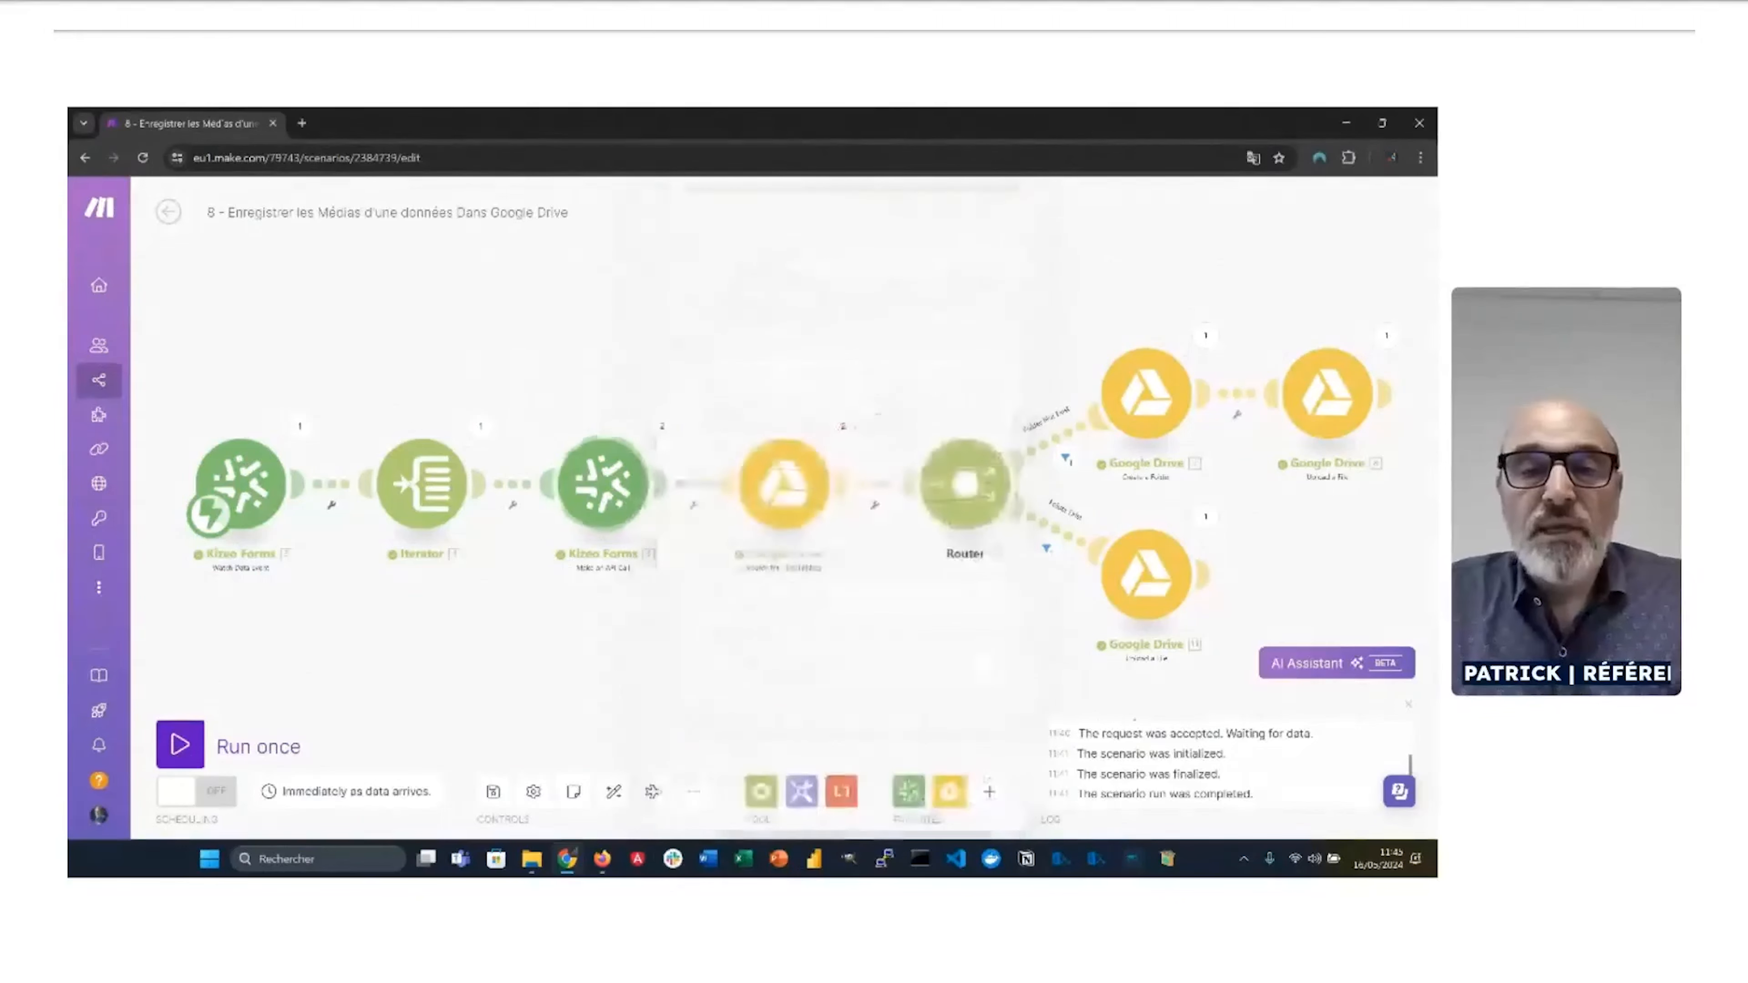
click(800, 489)
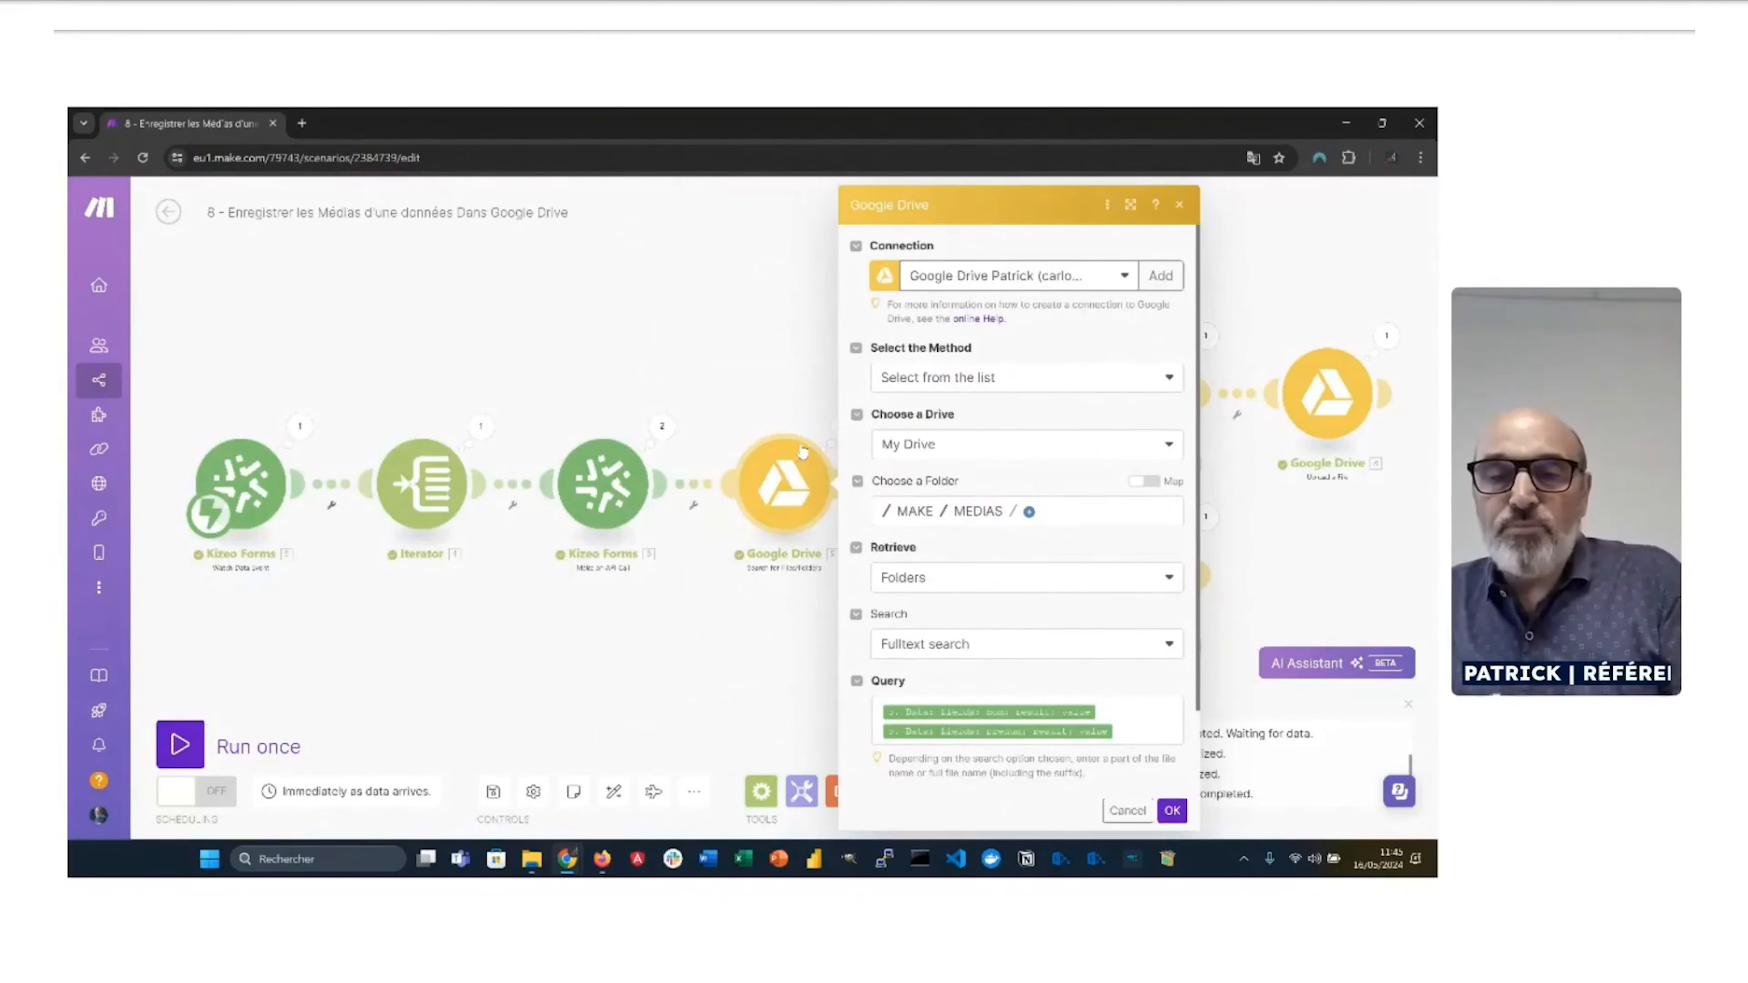
scroll(946, 640, down, 2)
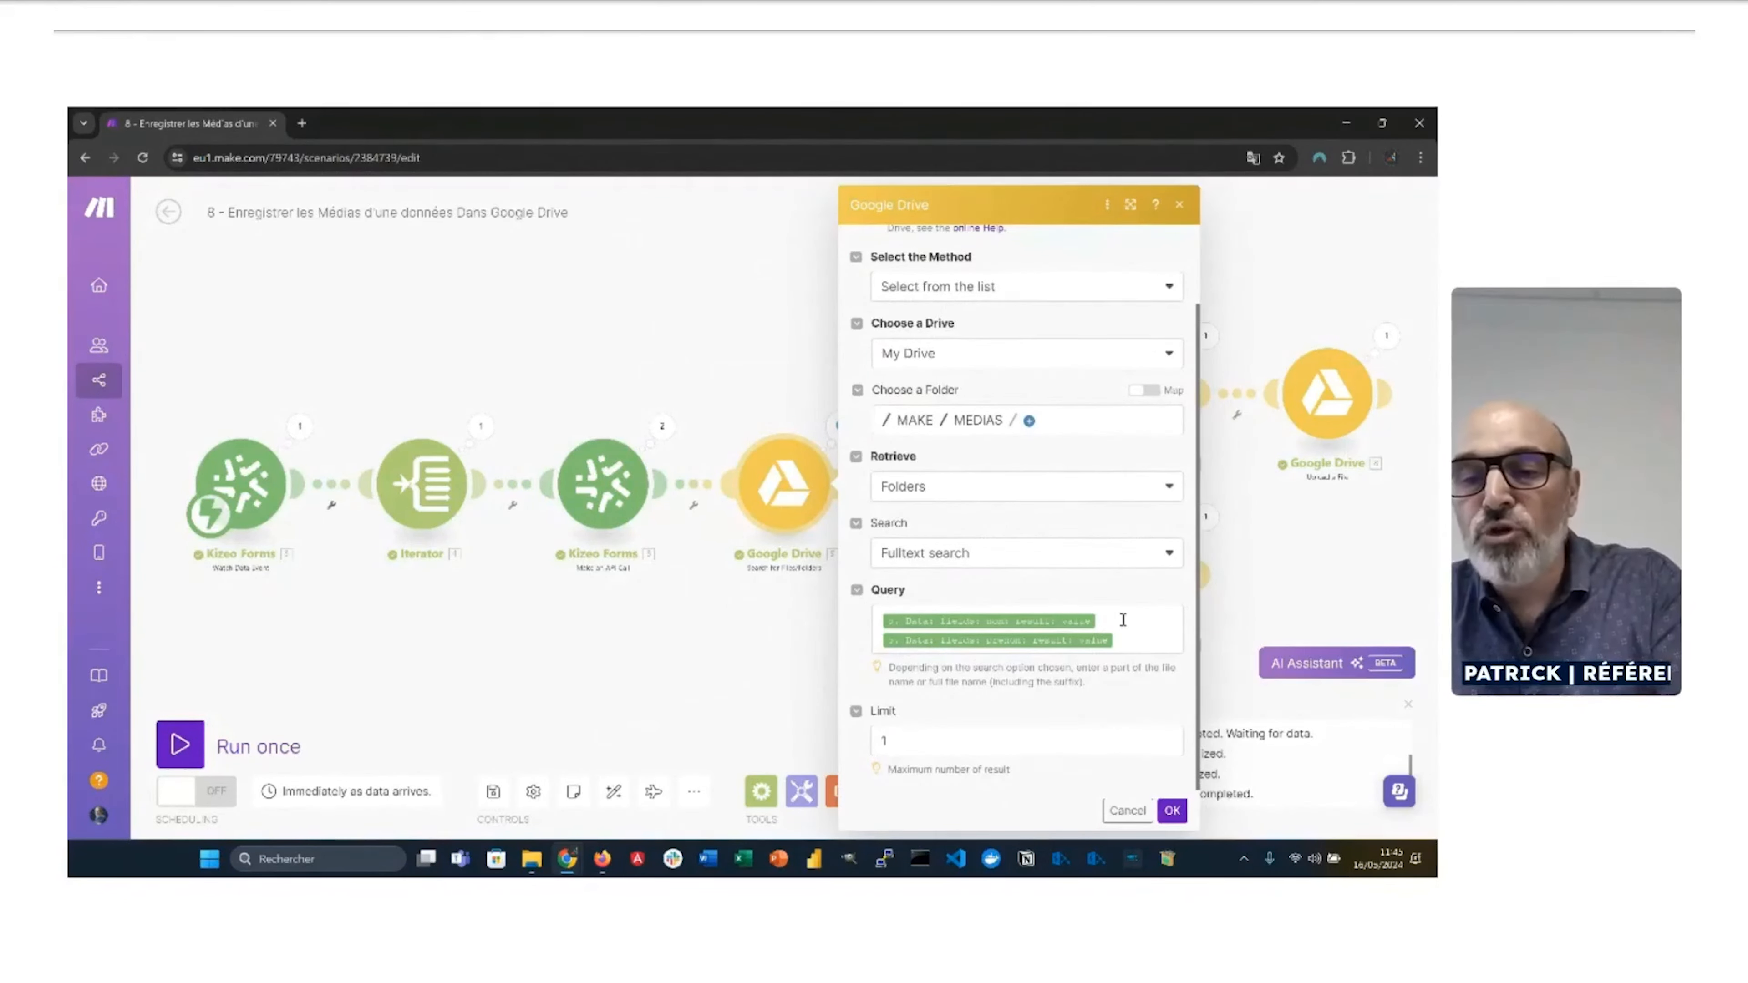
click(671, 656)
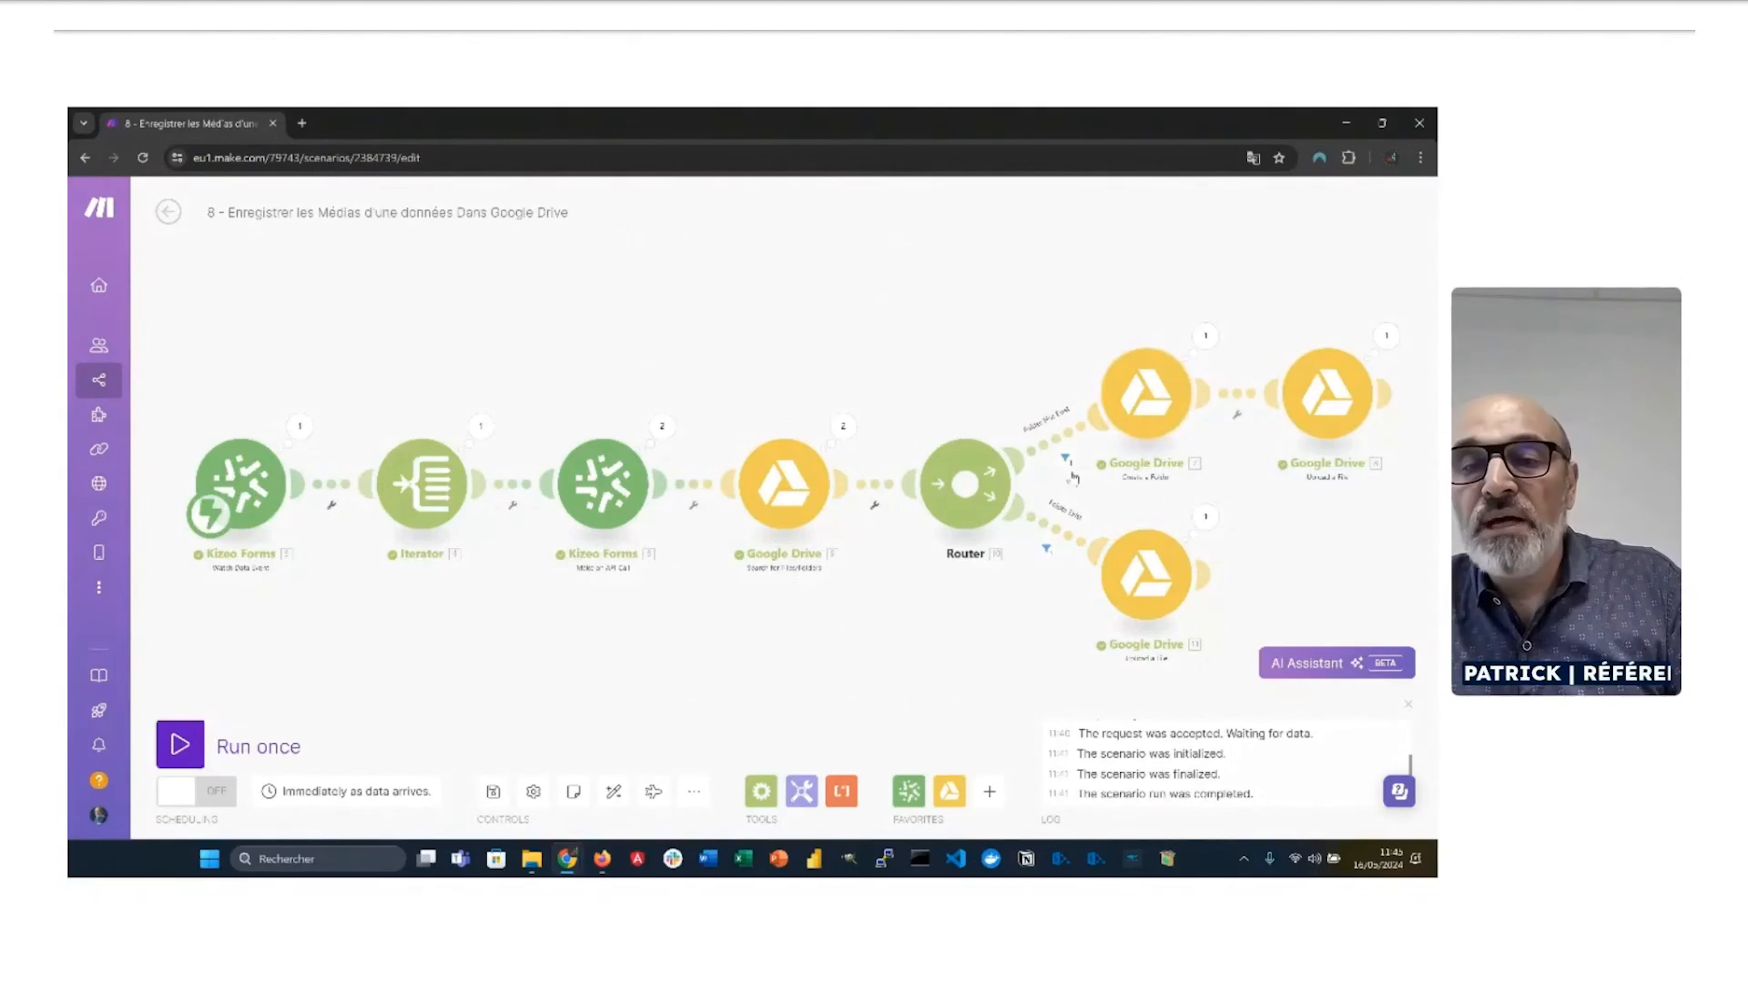
Step: Check which bundles pass the top route's filter and review the Upload a File mappings
click(1068, 458)
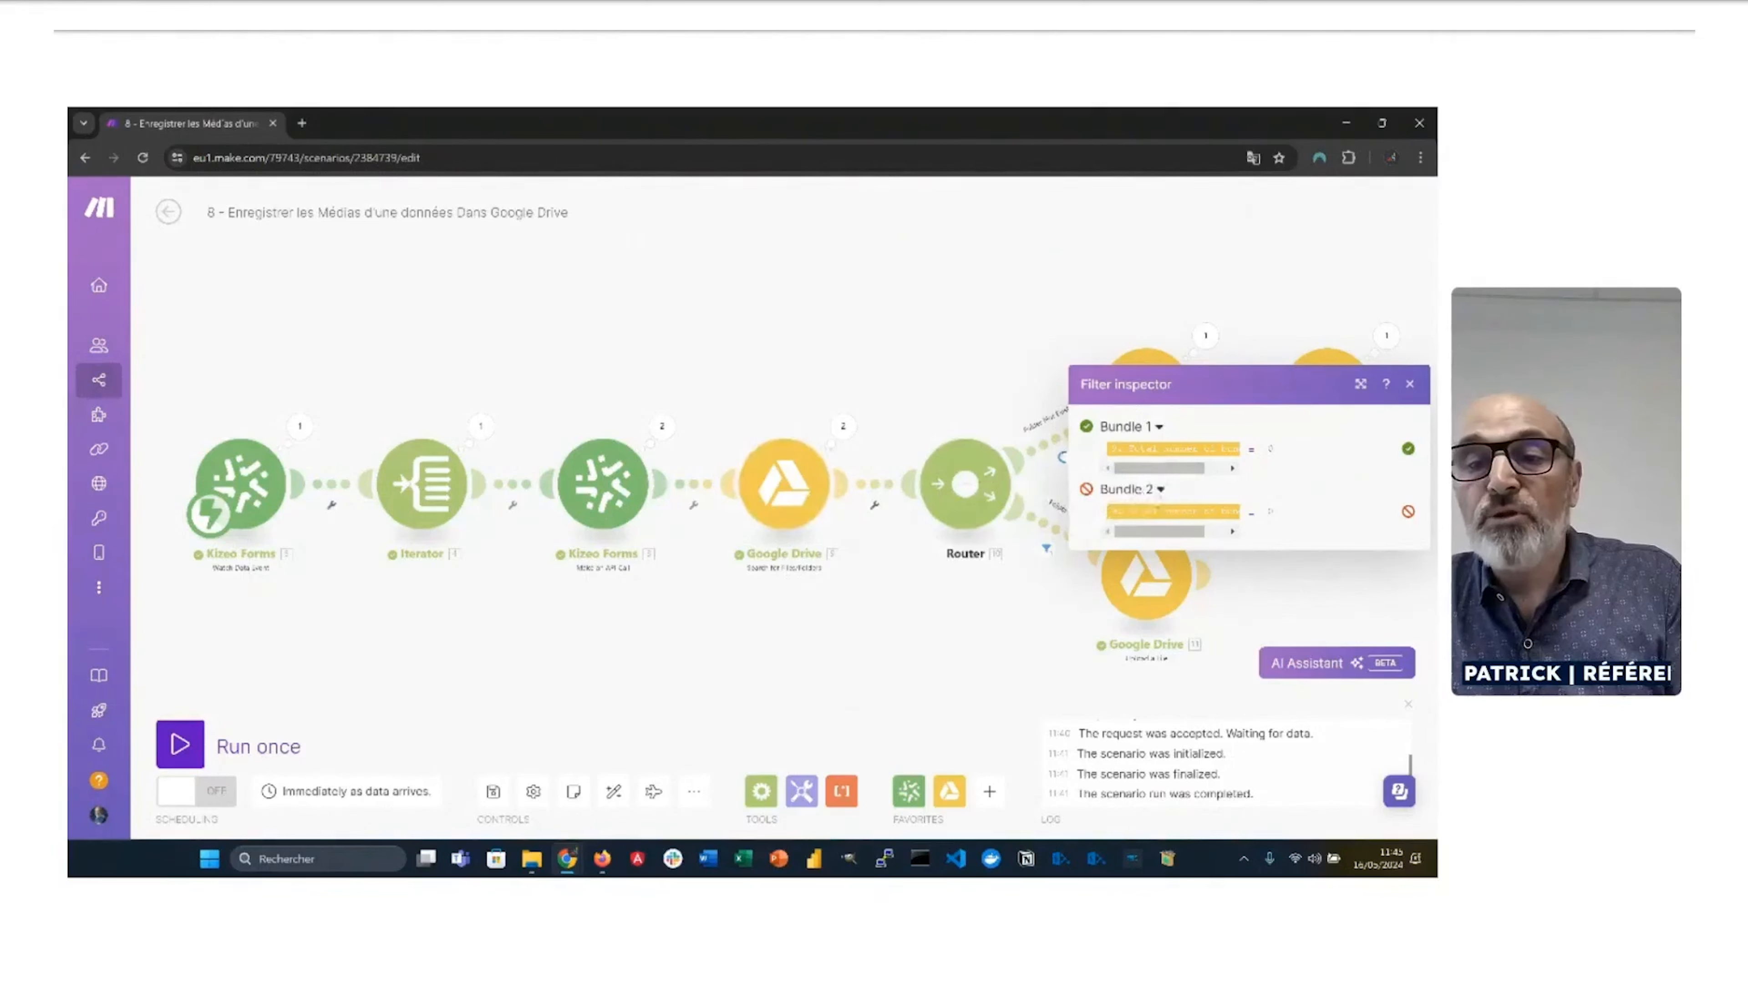
click(1410, 384)
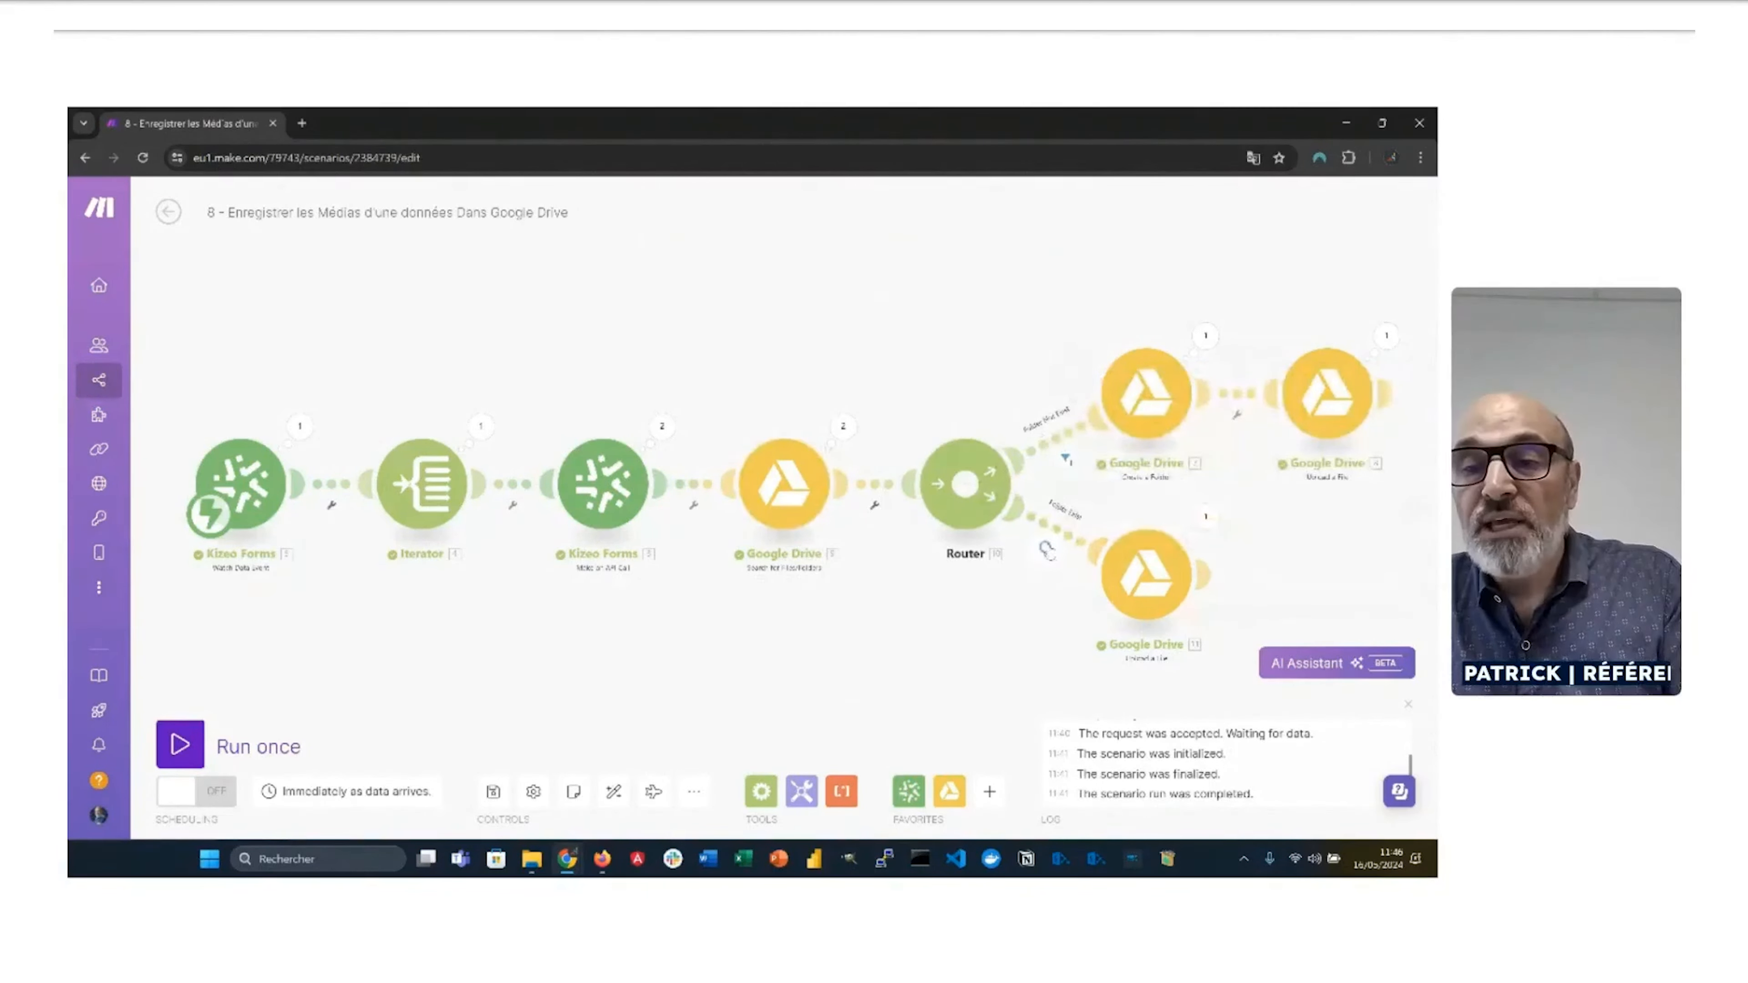
click(1147, 575)
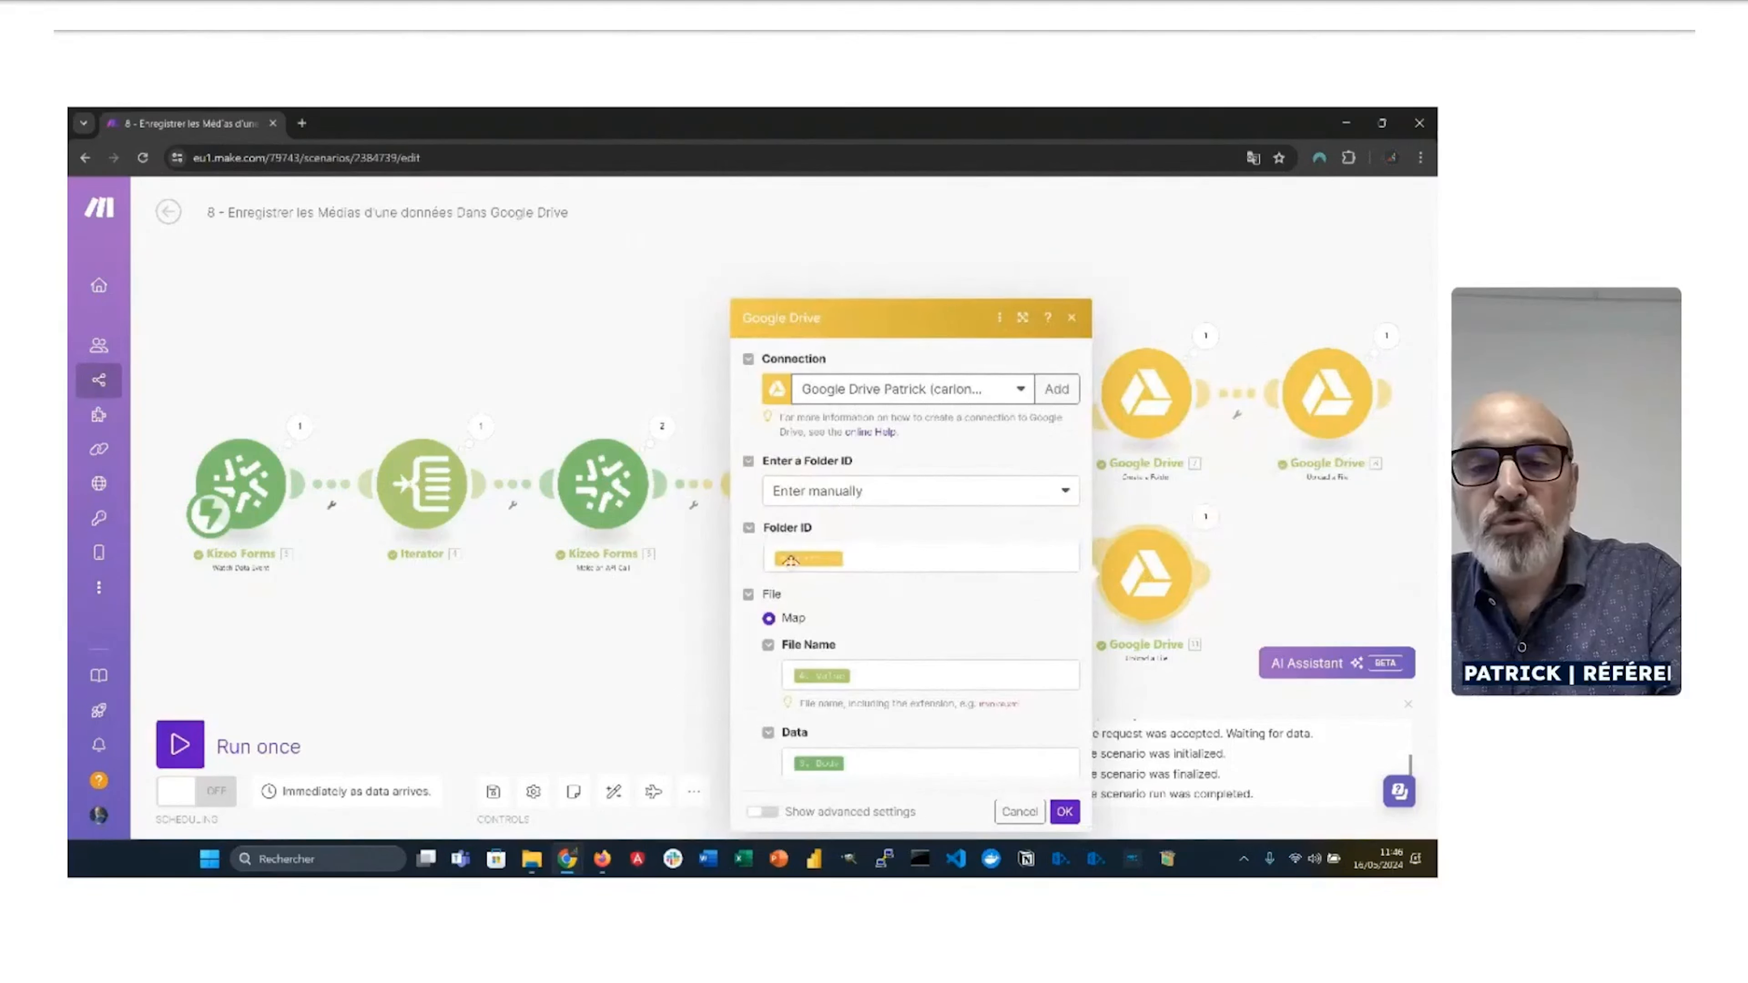
click(697, 376)
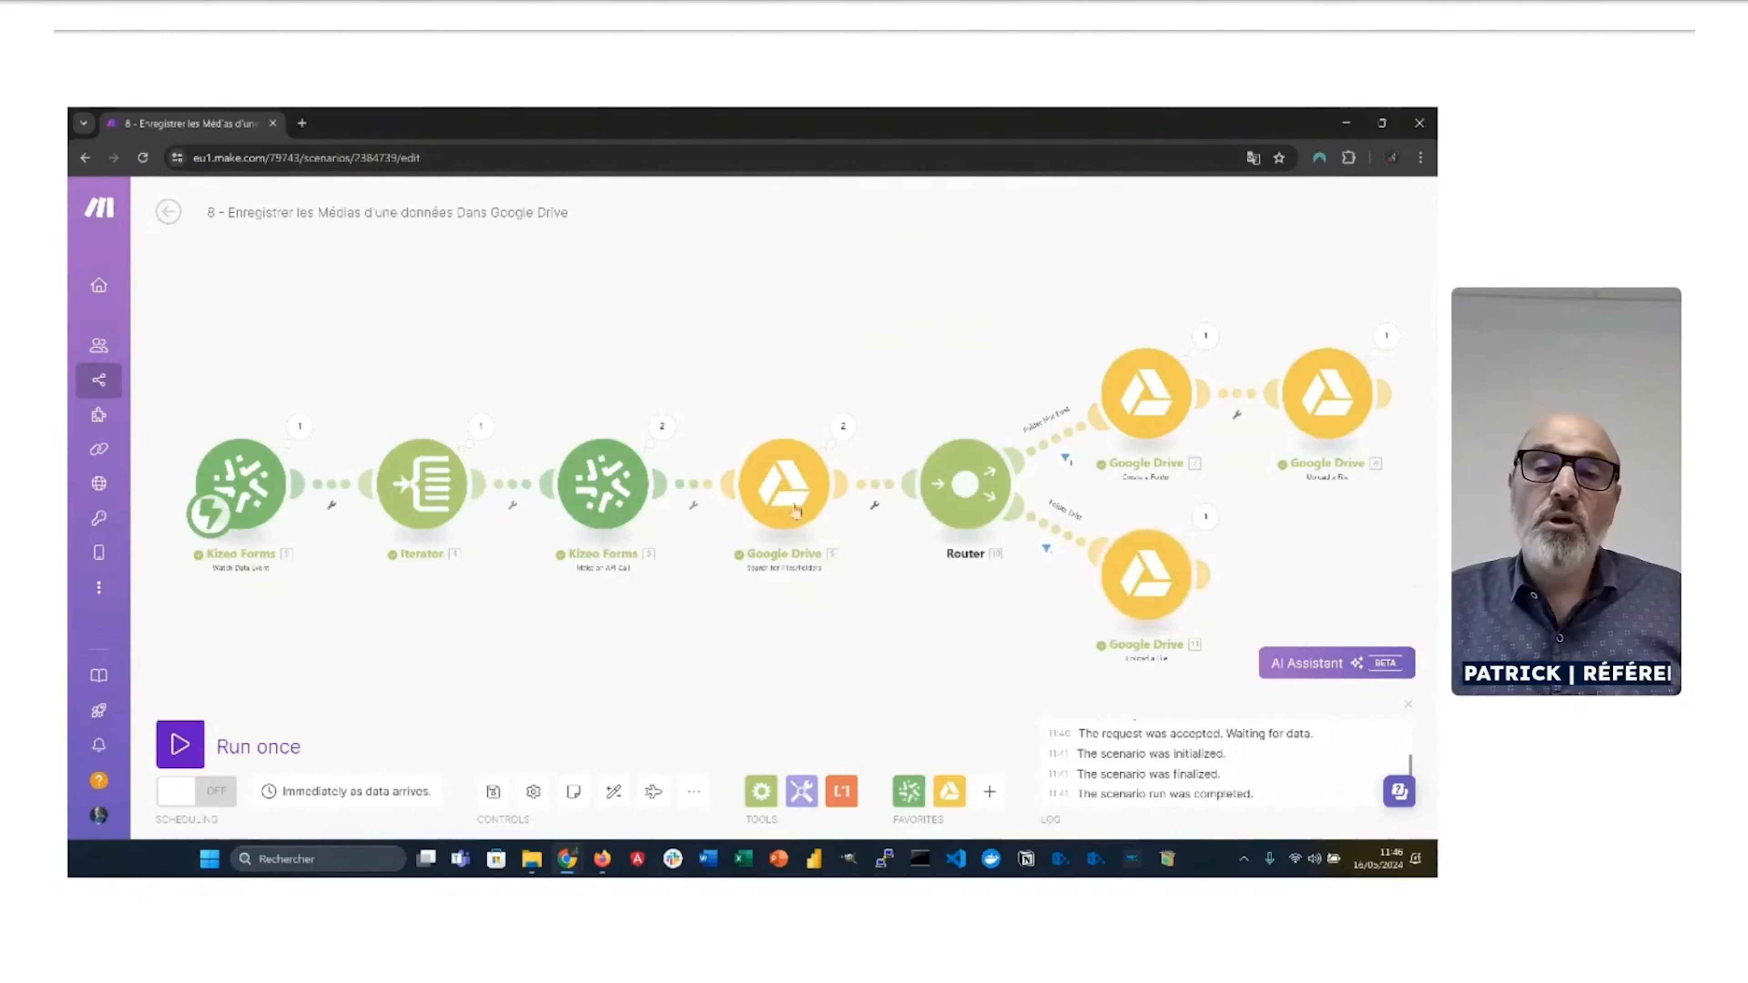
Step: Open the new contact-named subfolder the run created inside Drive's MEDIAS folder
key(alt+Tab)
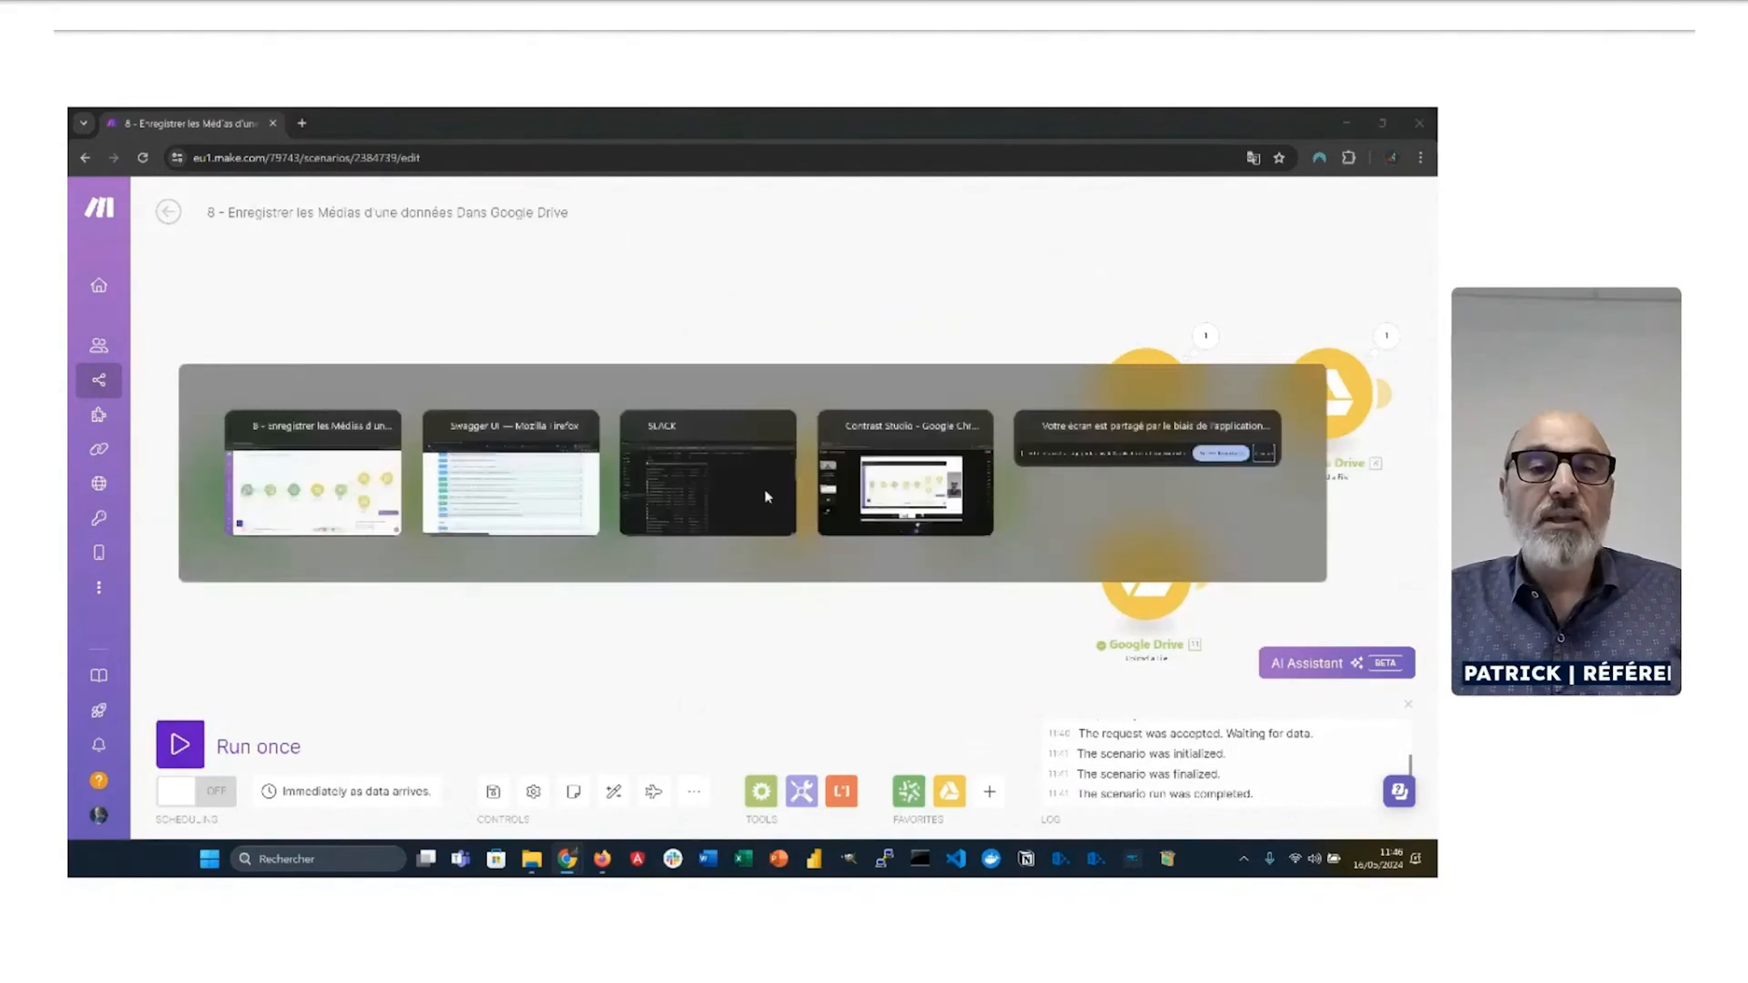
click(1029, 146)
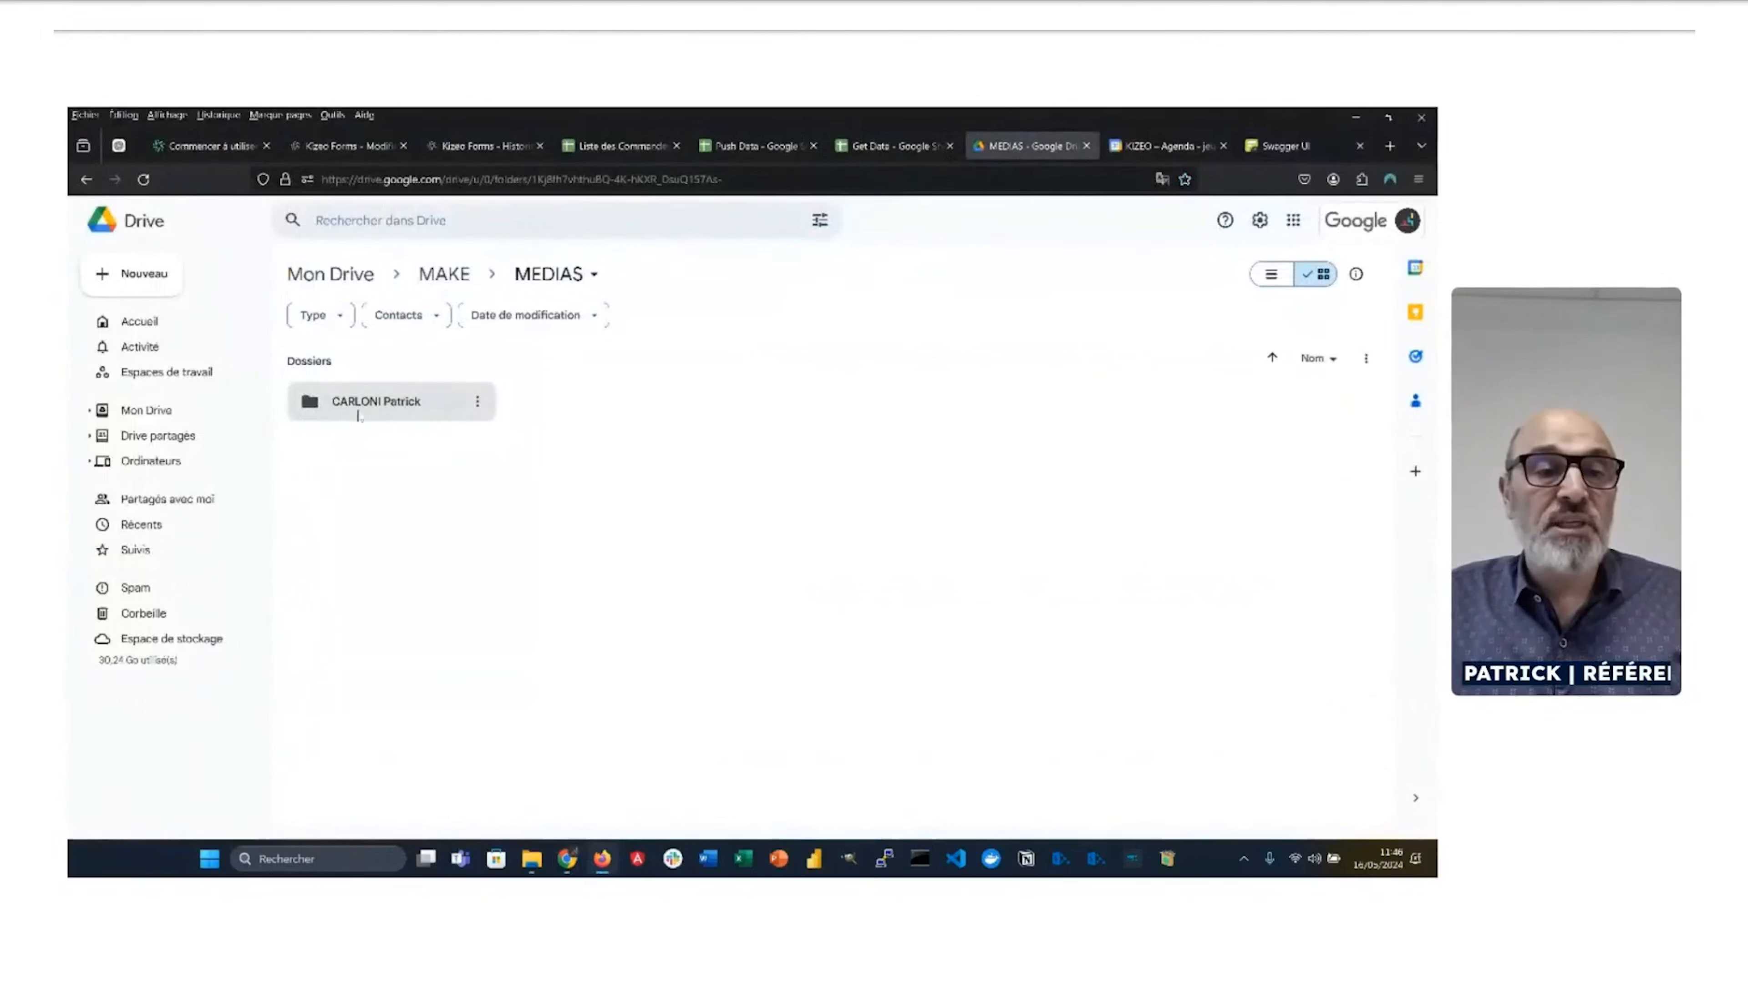
double_click(383, 406)
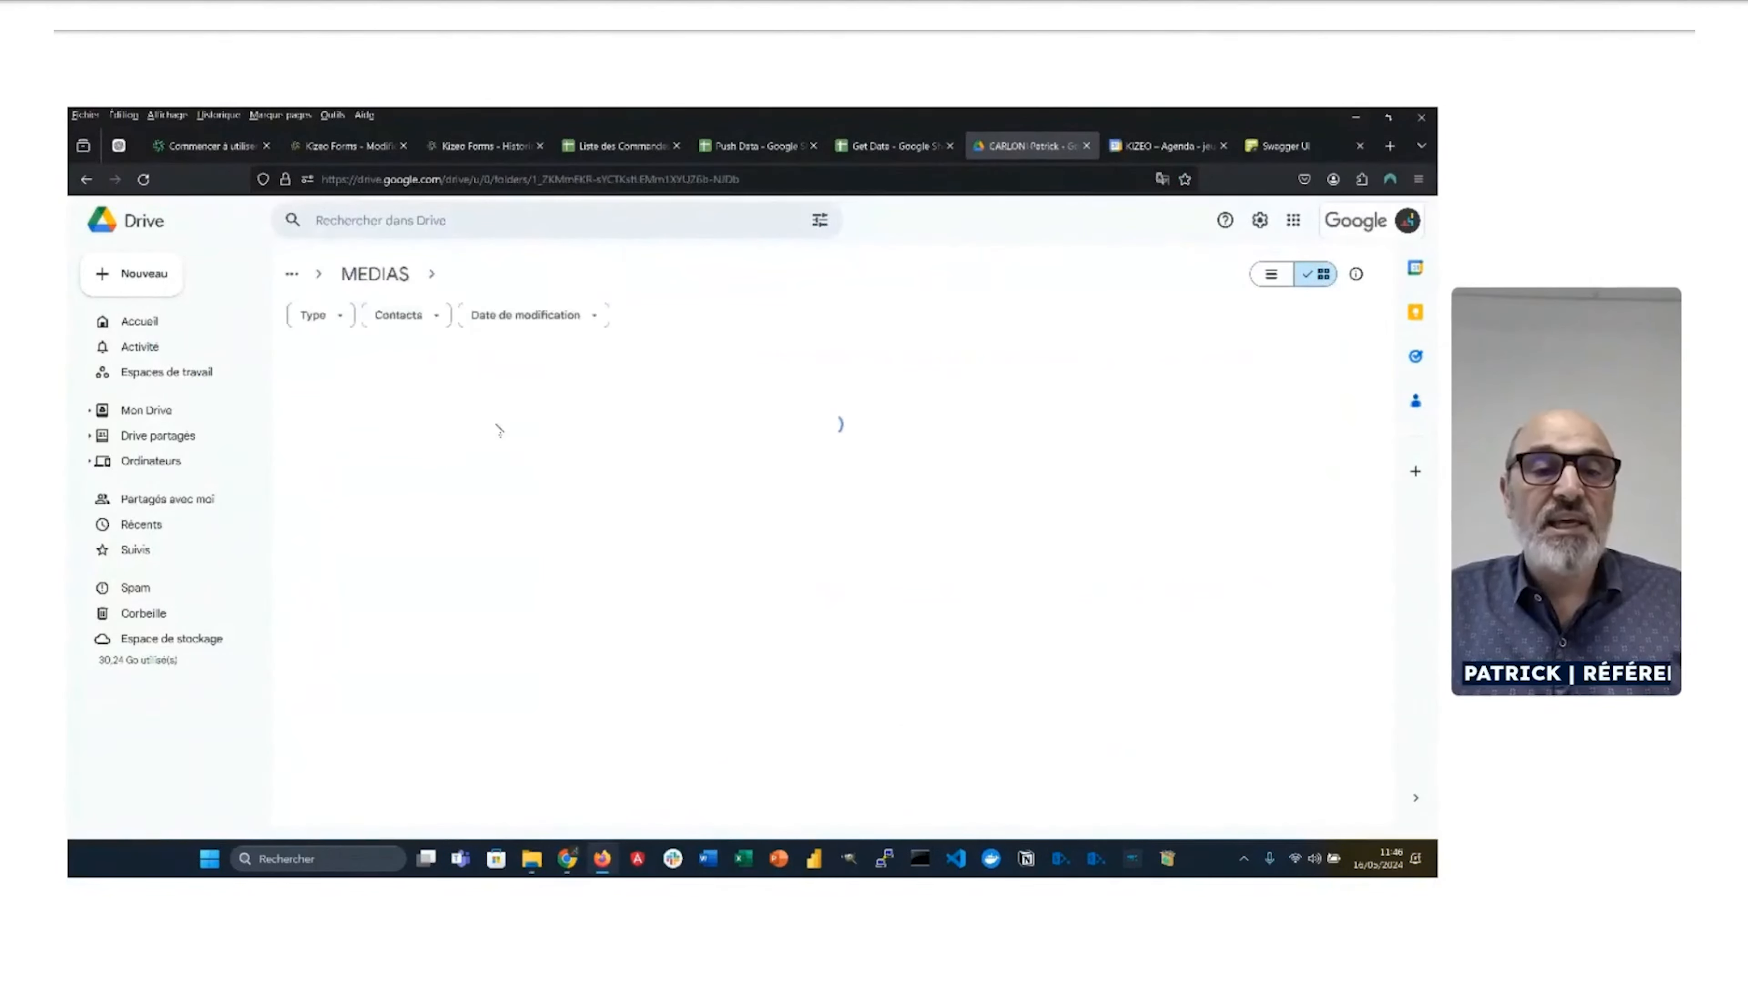